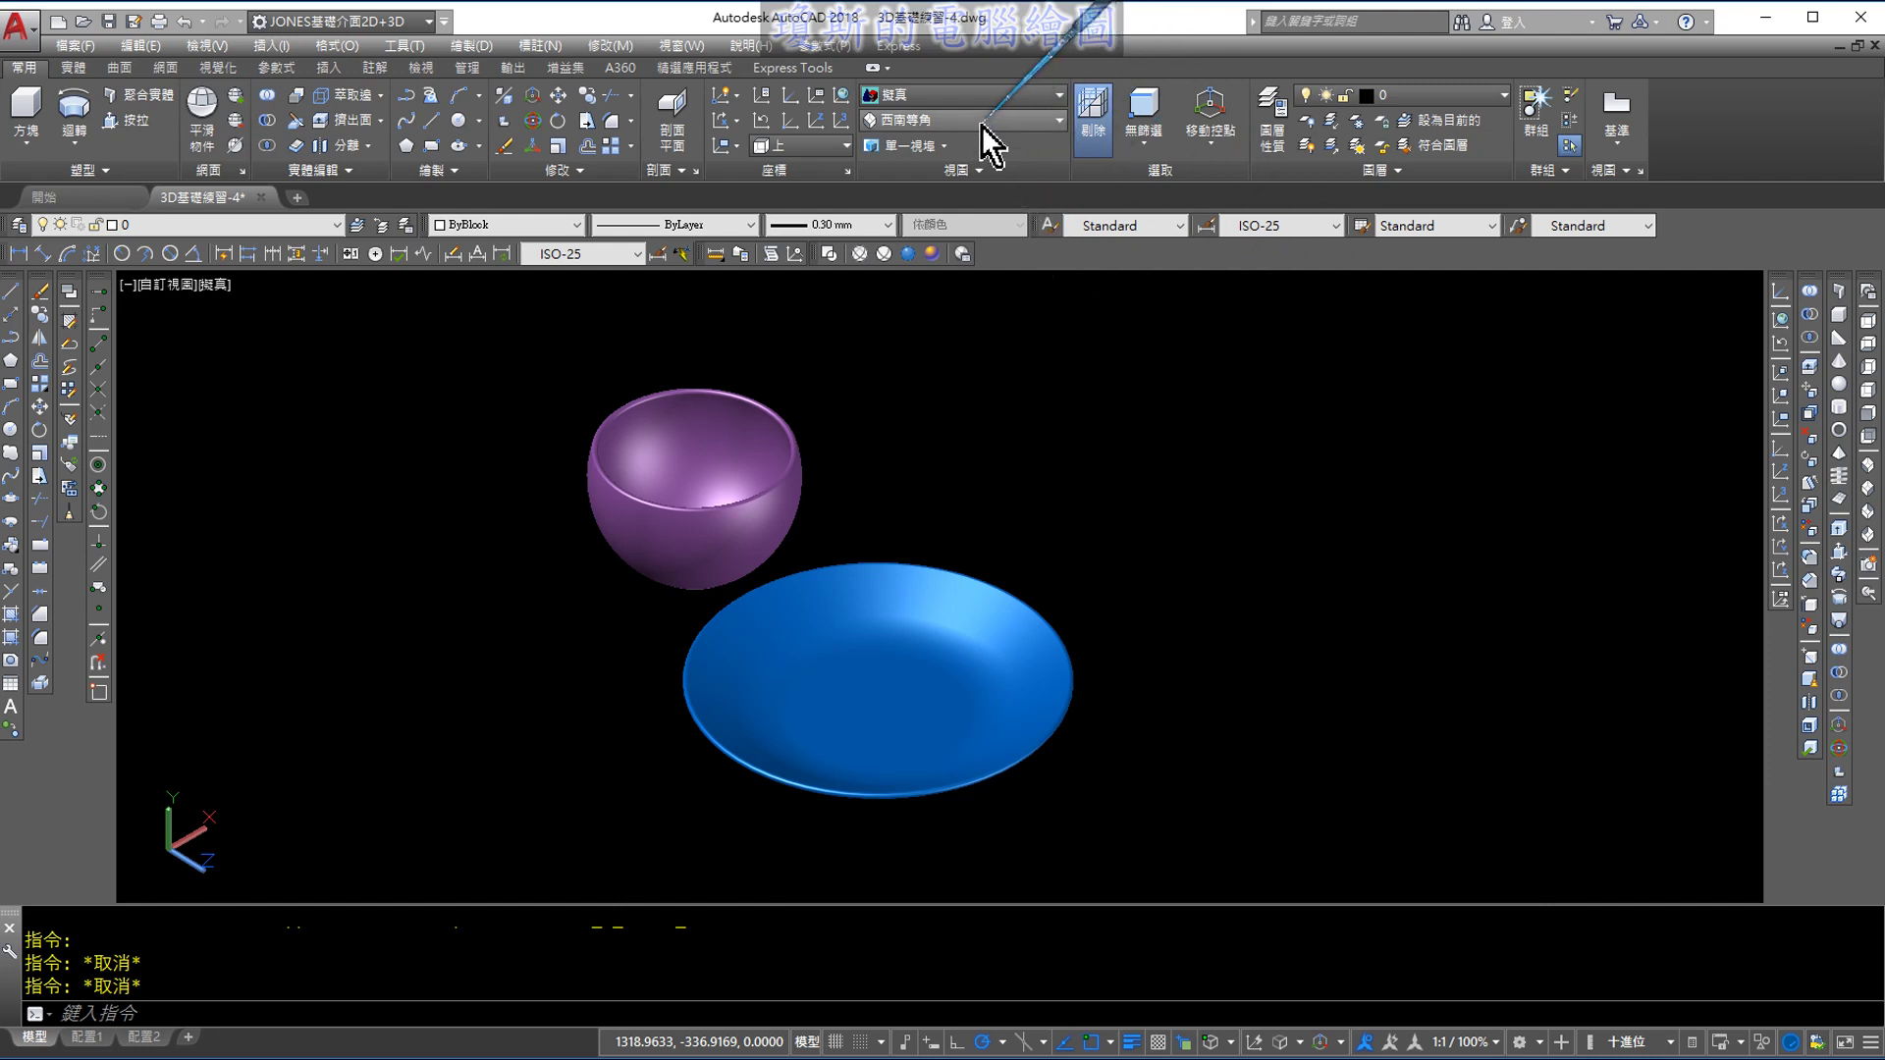
Zoom in so the purple bowl and blue plate fill more of the view
{"action": "scroll", "coordinate": [1015, 515], "scroll_direction": "up", "scroll_amount": 2}
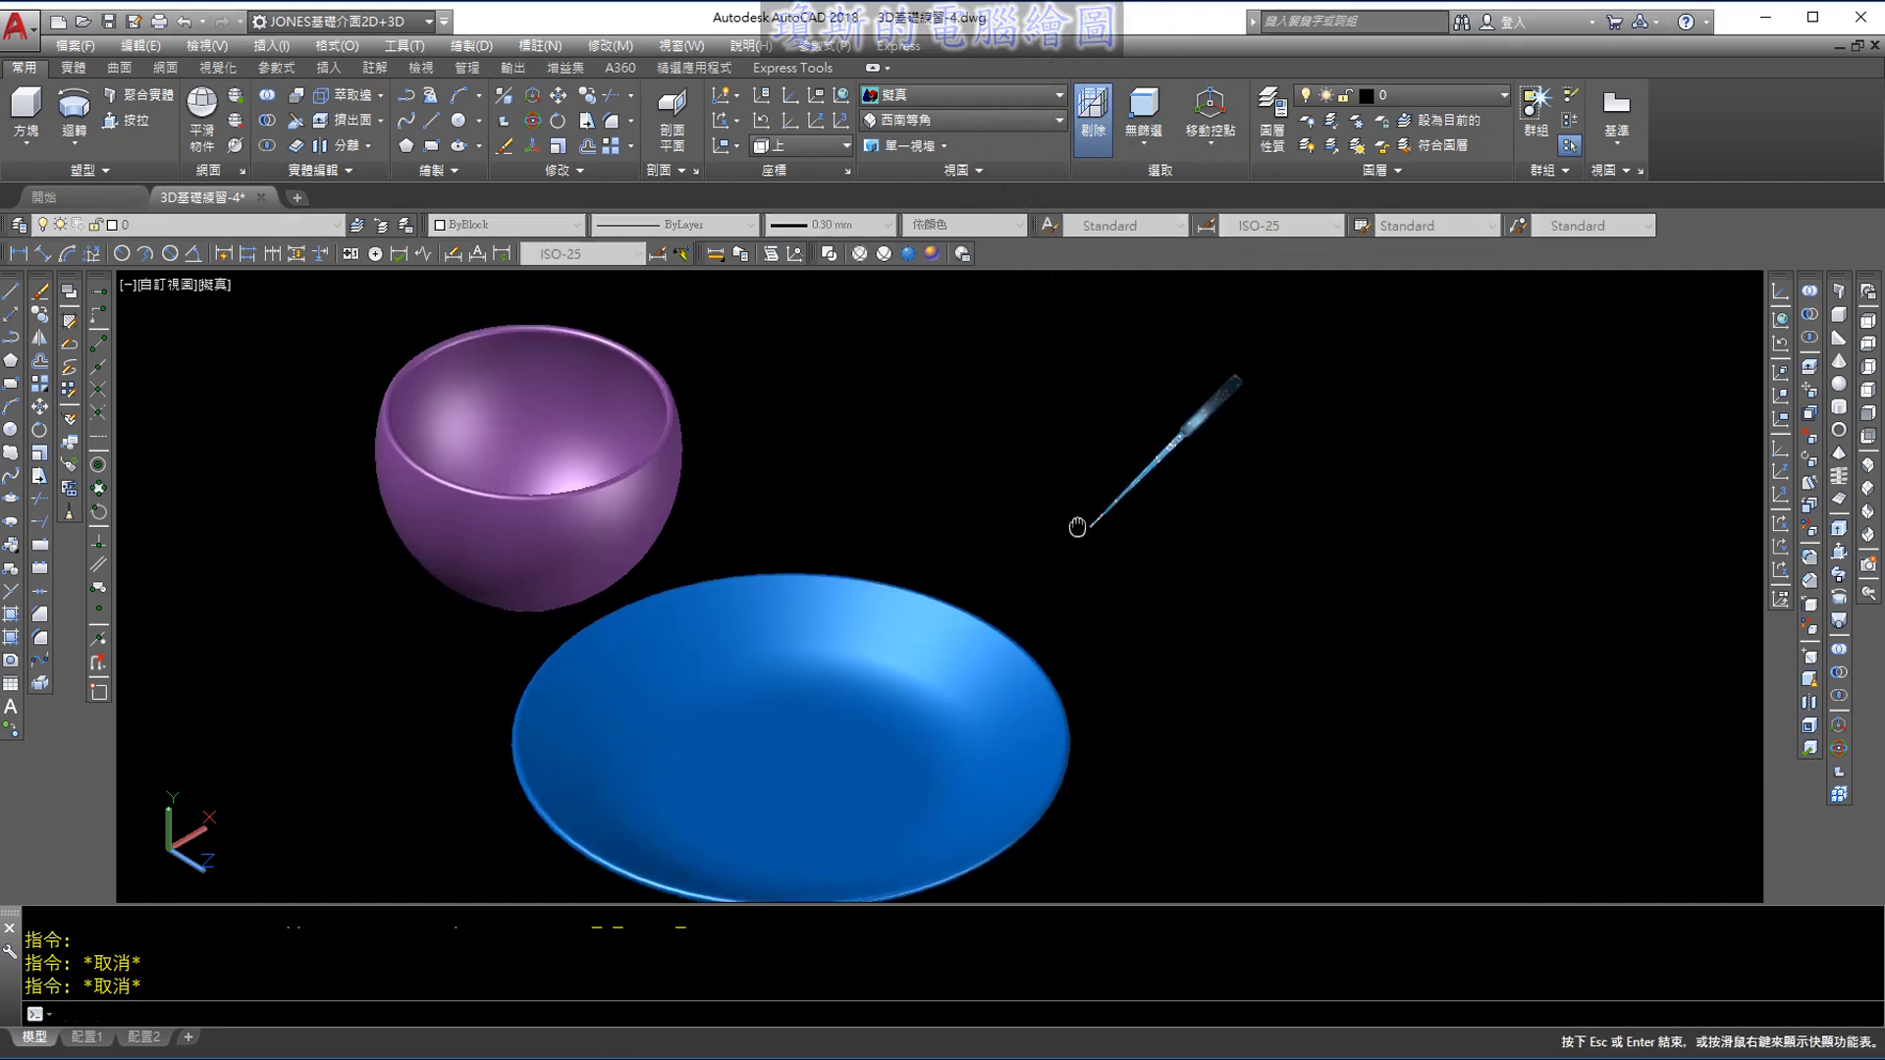
Pan the bowl and plate aside and sketch the wine glass's rim and bowl sides
{"action": "middle_click_drag", "start_coordinate": [1015, 515], "coordinate": [912, 464]}
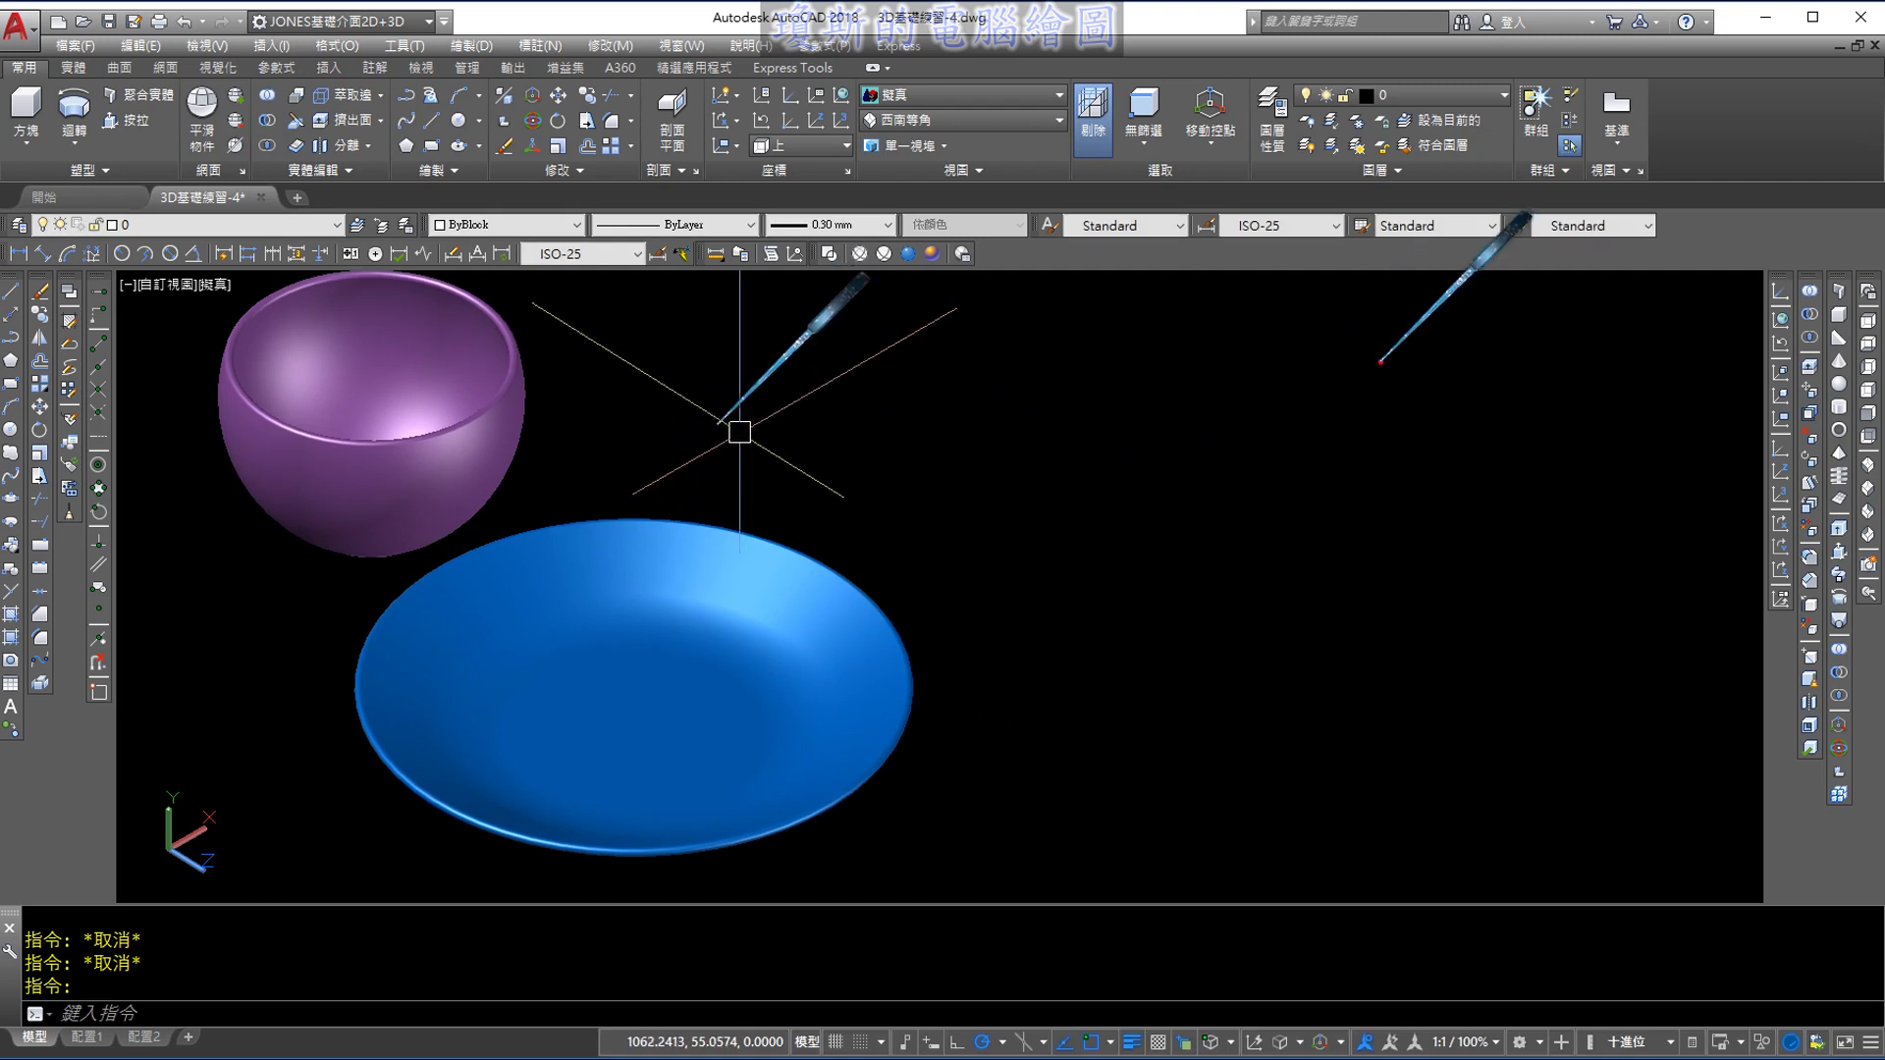
{"action": "left_click_drag", "start_coordinate": [1415, 334], "coordinate": [1362, 344]}
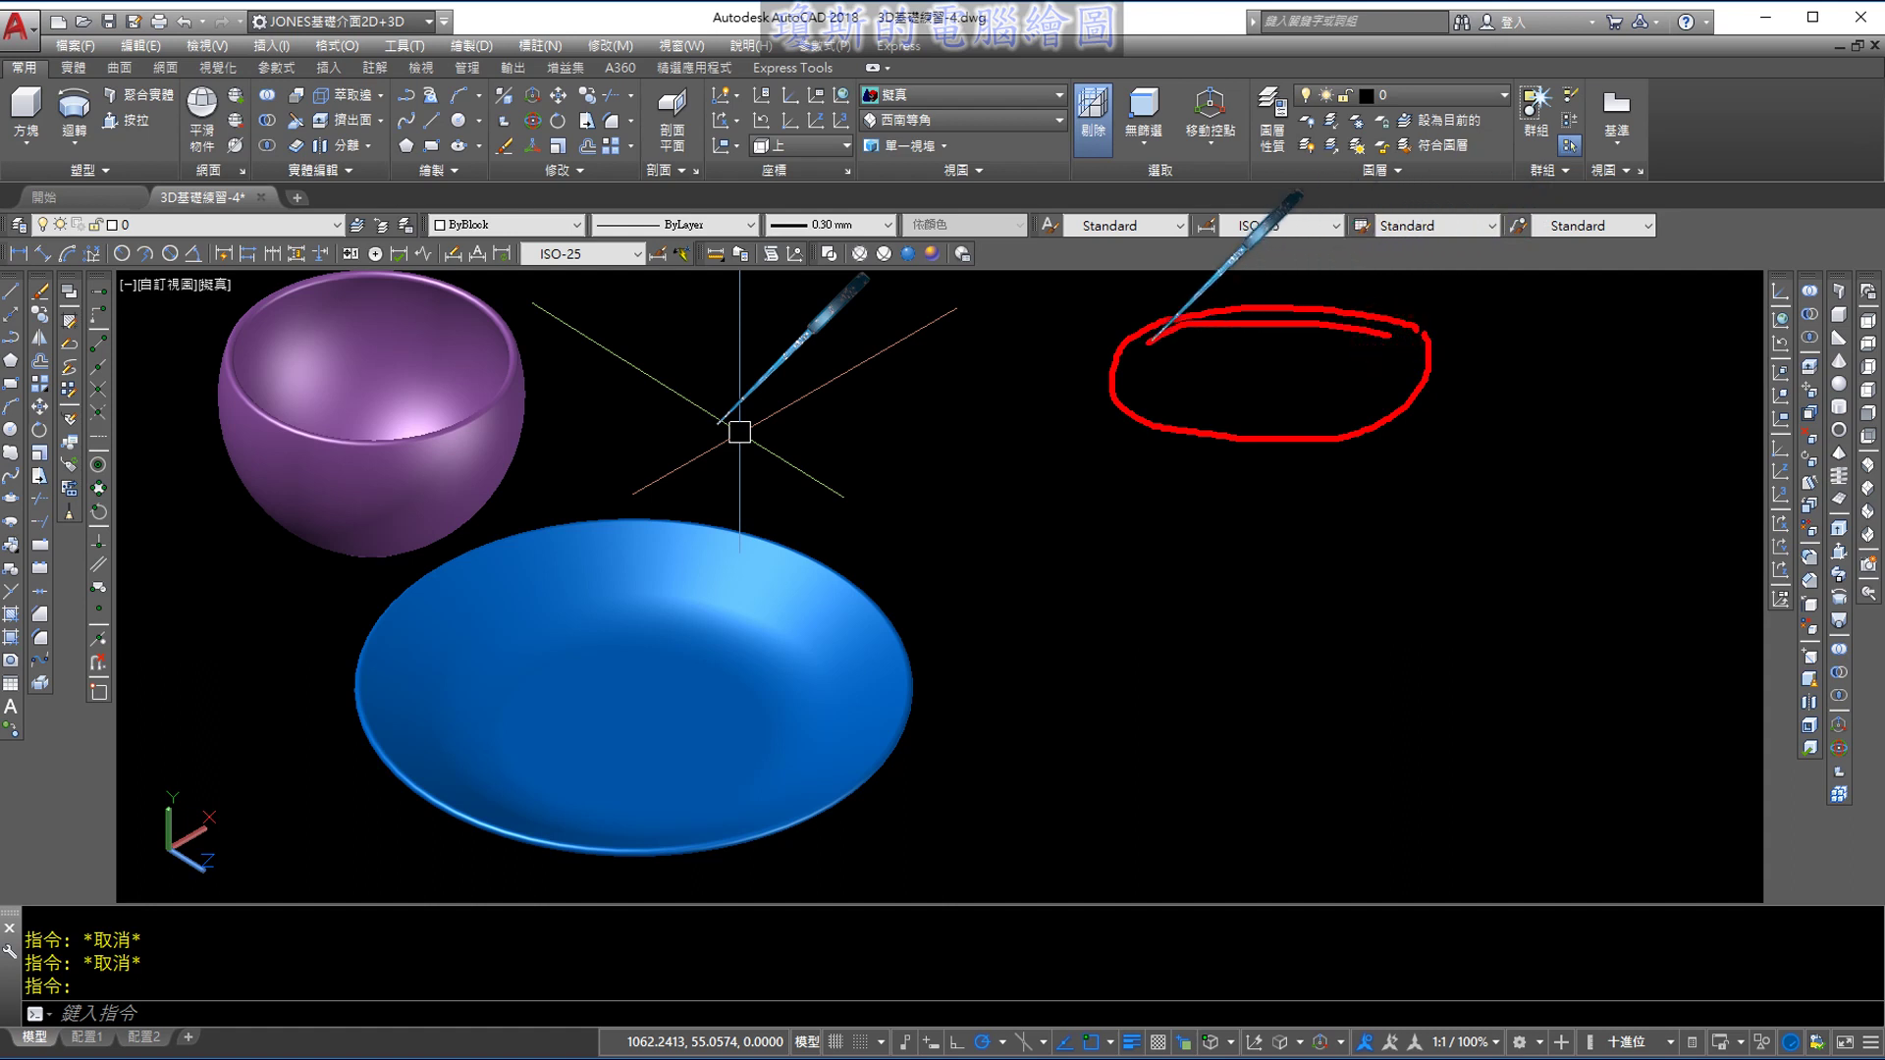
{"action": "left_click_drag", "start_coordinate": [1129, 407], "coordinate": [1219, 640]}
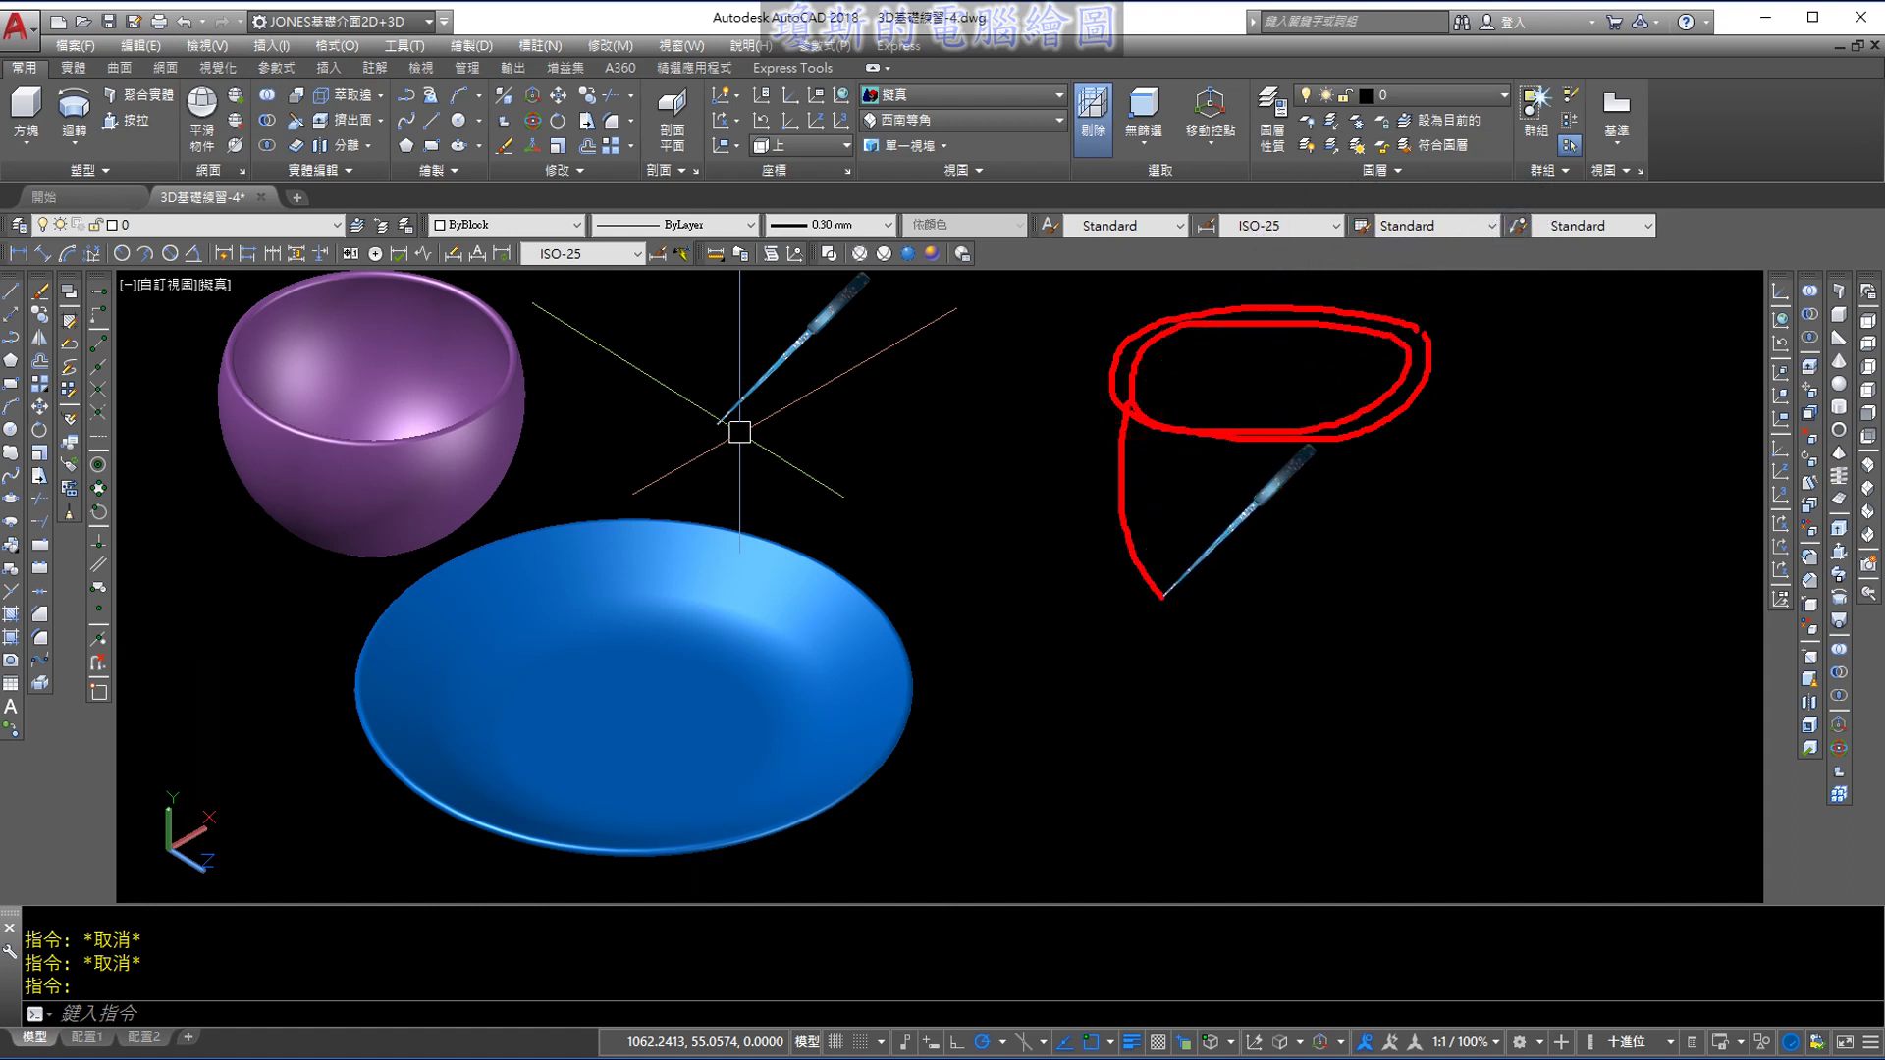
{"action": "mouse_move", "coordinate": [1424, 333]}
{"action": "left_mouse_down"}
{"action": "mouse_move", "coordinate": [1417, 577]}
{"action": "mouse_move", "coordinate": [1321, 640]}
{"action": "mouse_move", "coordinate": [1207, 855]}
{"action": "left_mouse_up"}
Sketch the glass stem and foot, then trace the right half of its profile
{"action": "left_click_drag", "start_coordinate": [1316, 664], "coordinate": [1350, 842]}
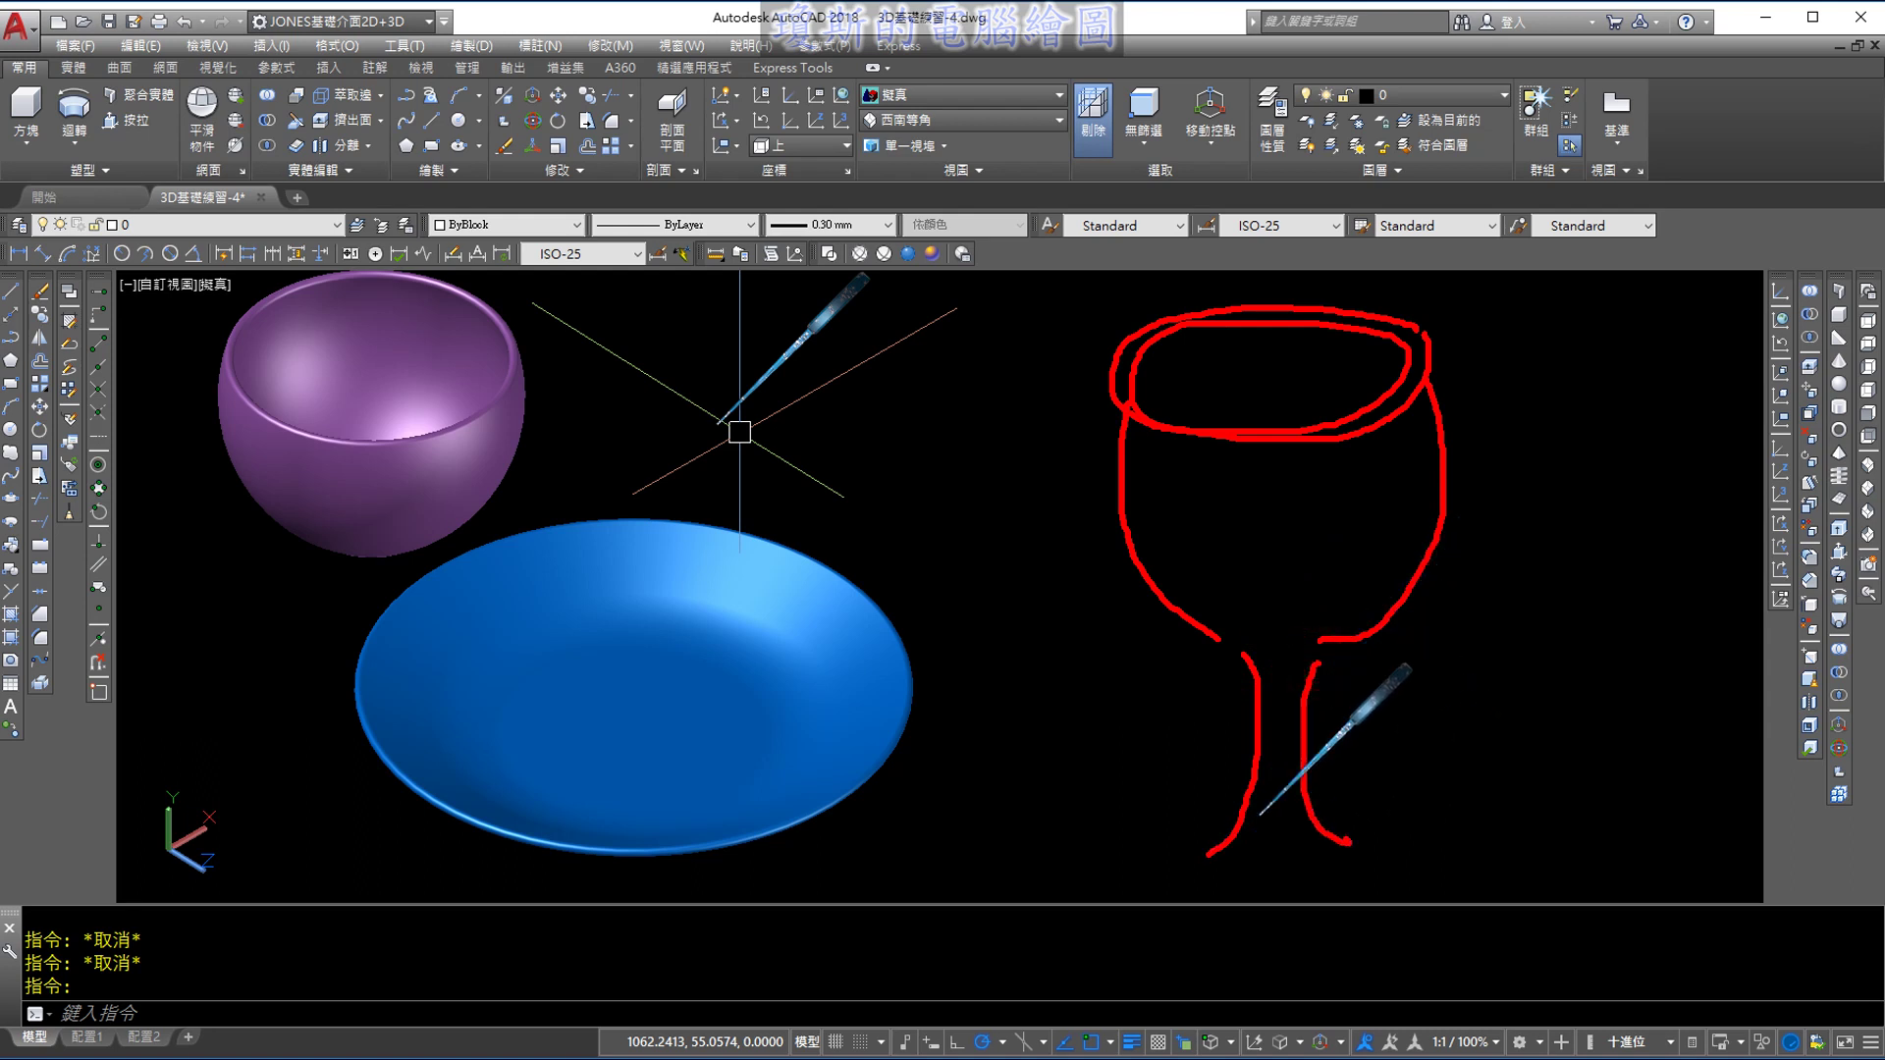
{"action": "left_click_drag", "start_coordinate": [1225, 808], "coordinate": [1237, 792]}
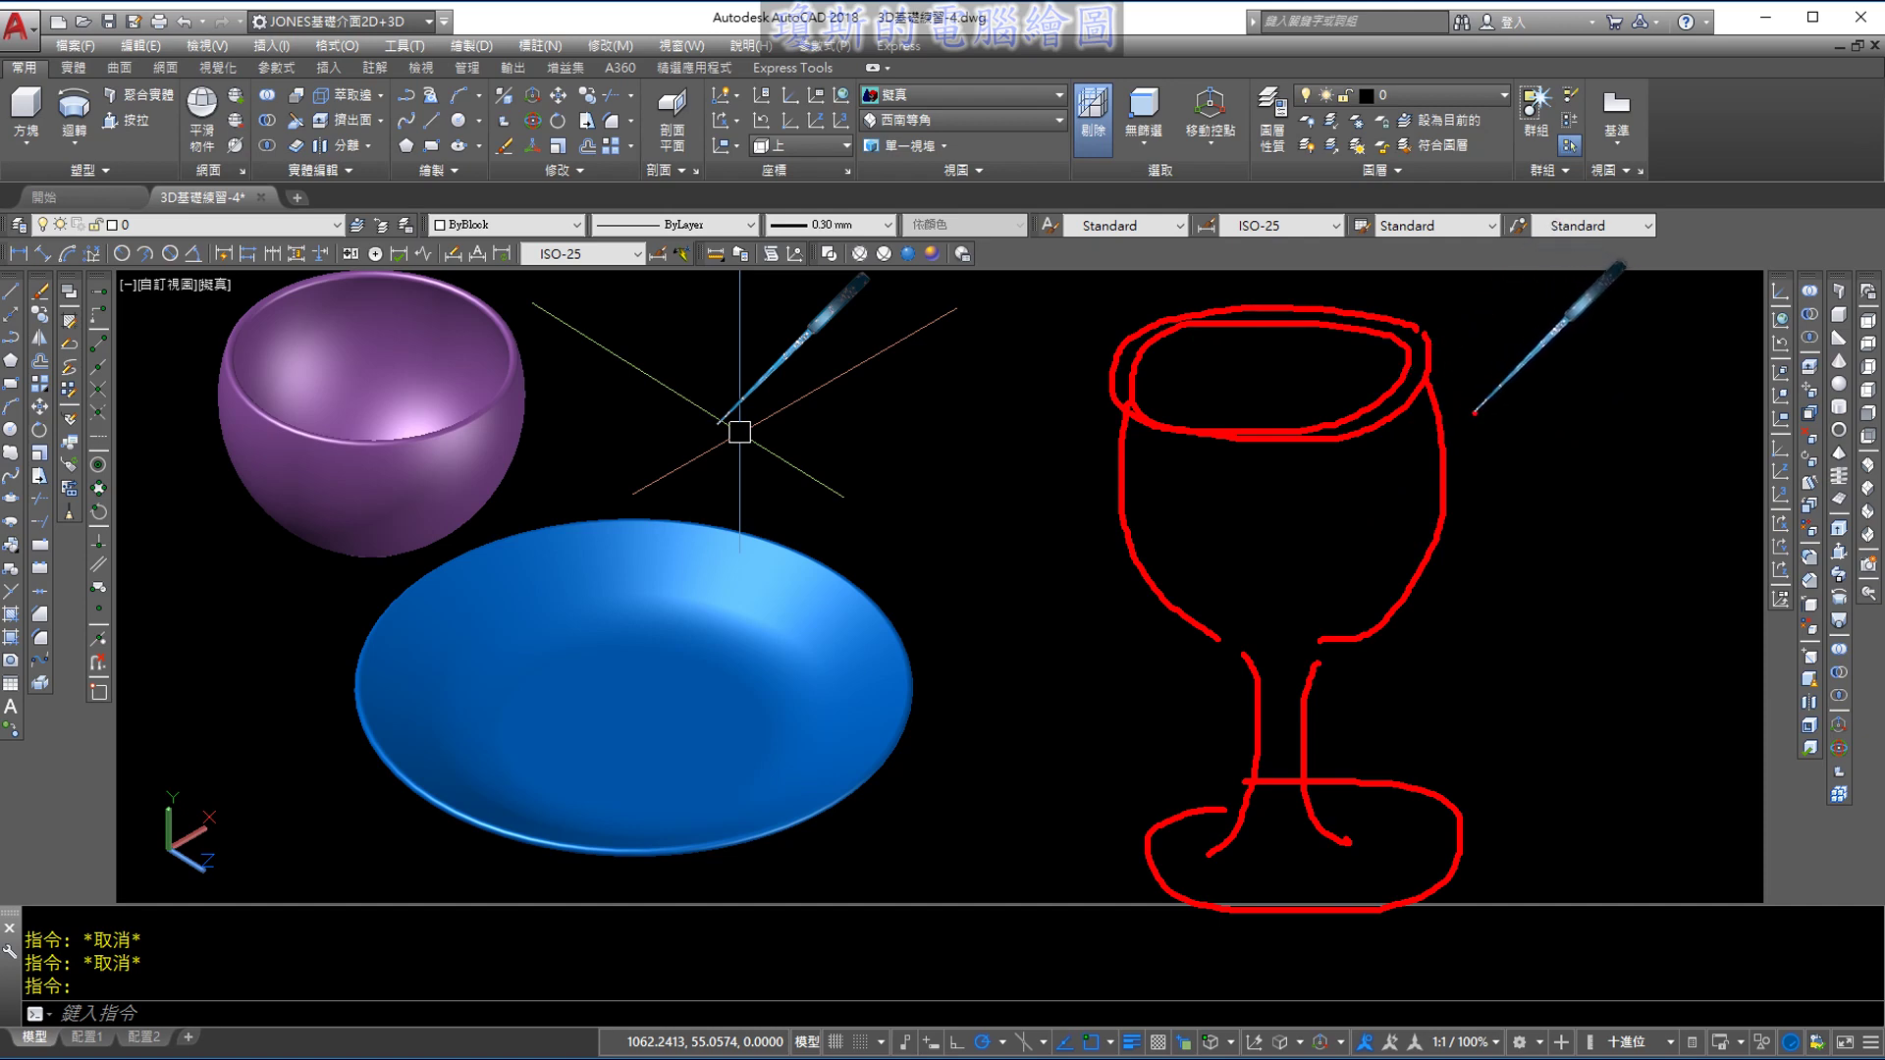
{"action": "left_click_drag", "start_coordinate": [1404, 371], "coordinate": [1397, 560]}
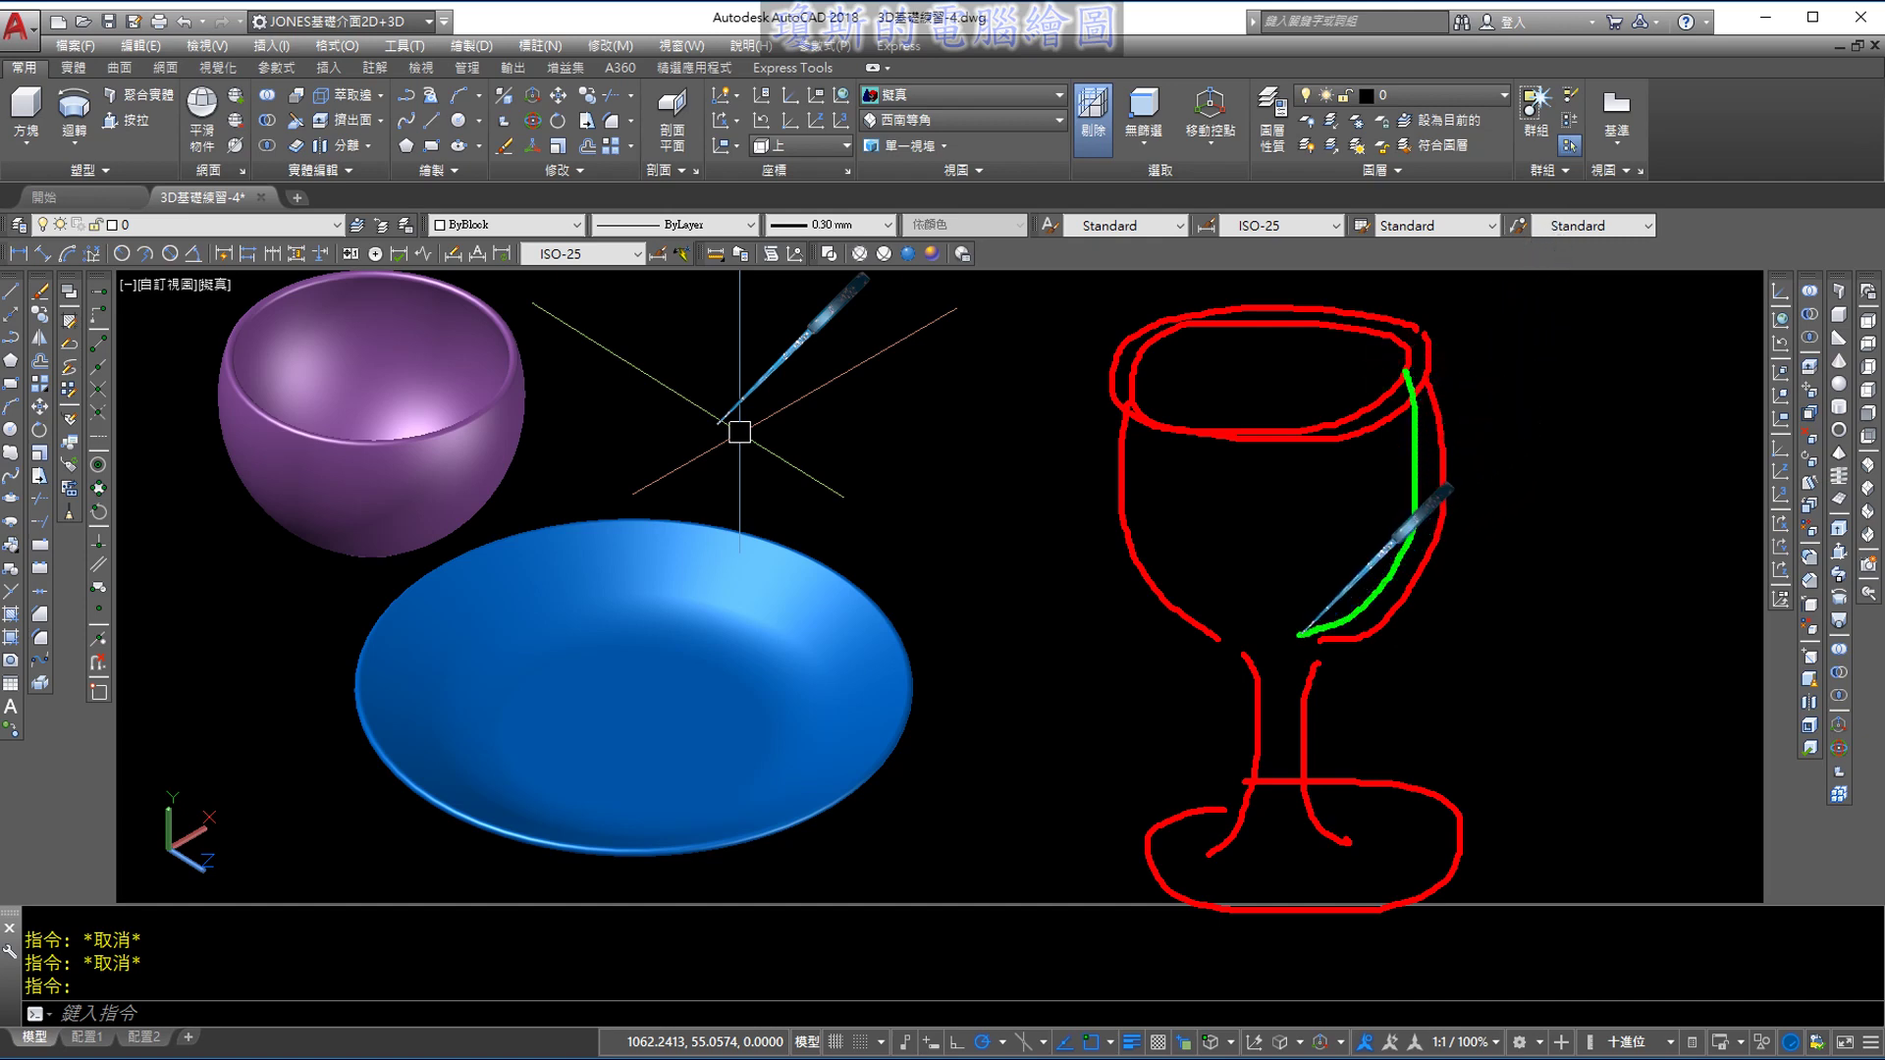
Trace the glass's half profile from the rim down the stem to the base
{"action": "left_click_drag", "start_coordinate": [1282, 640], "coordinate": [1290, 848]}
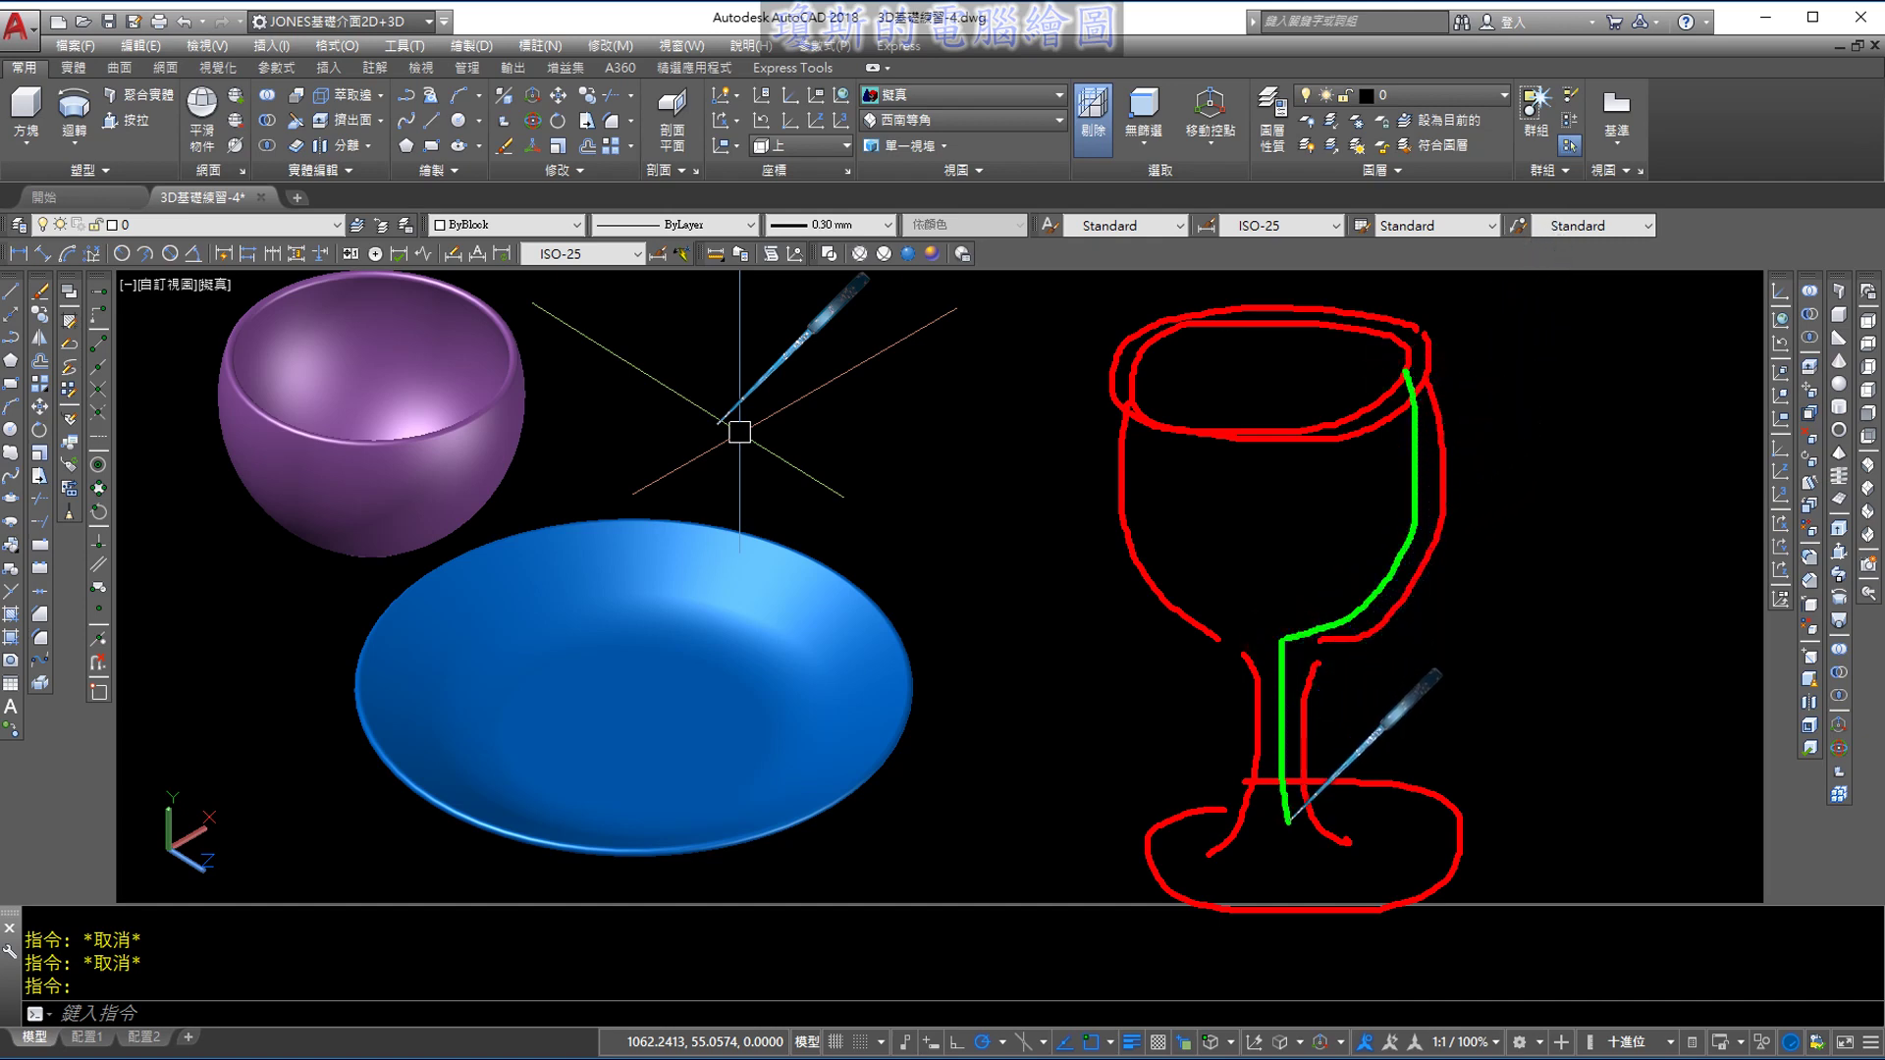
{"action": "mouse_move", "coordinate": [1278, 697]}
{"action": "left_mouse_down"}
{"action": "mouse_move", "coordinate": [1287, 864]}
{"action": "mouse_move", "coordinate": [1442, 864]}
{"action": "left_mouse_up"}
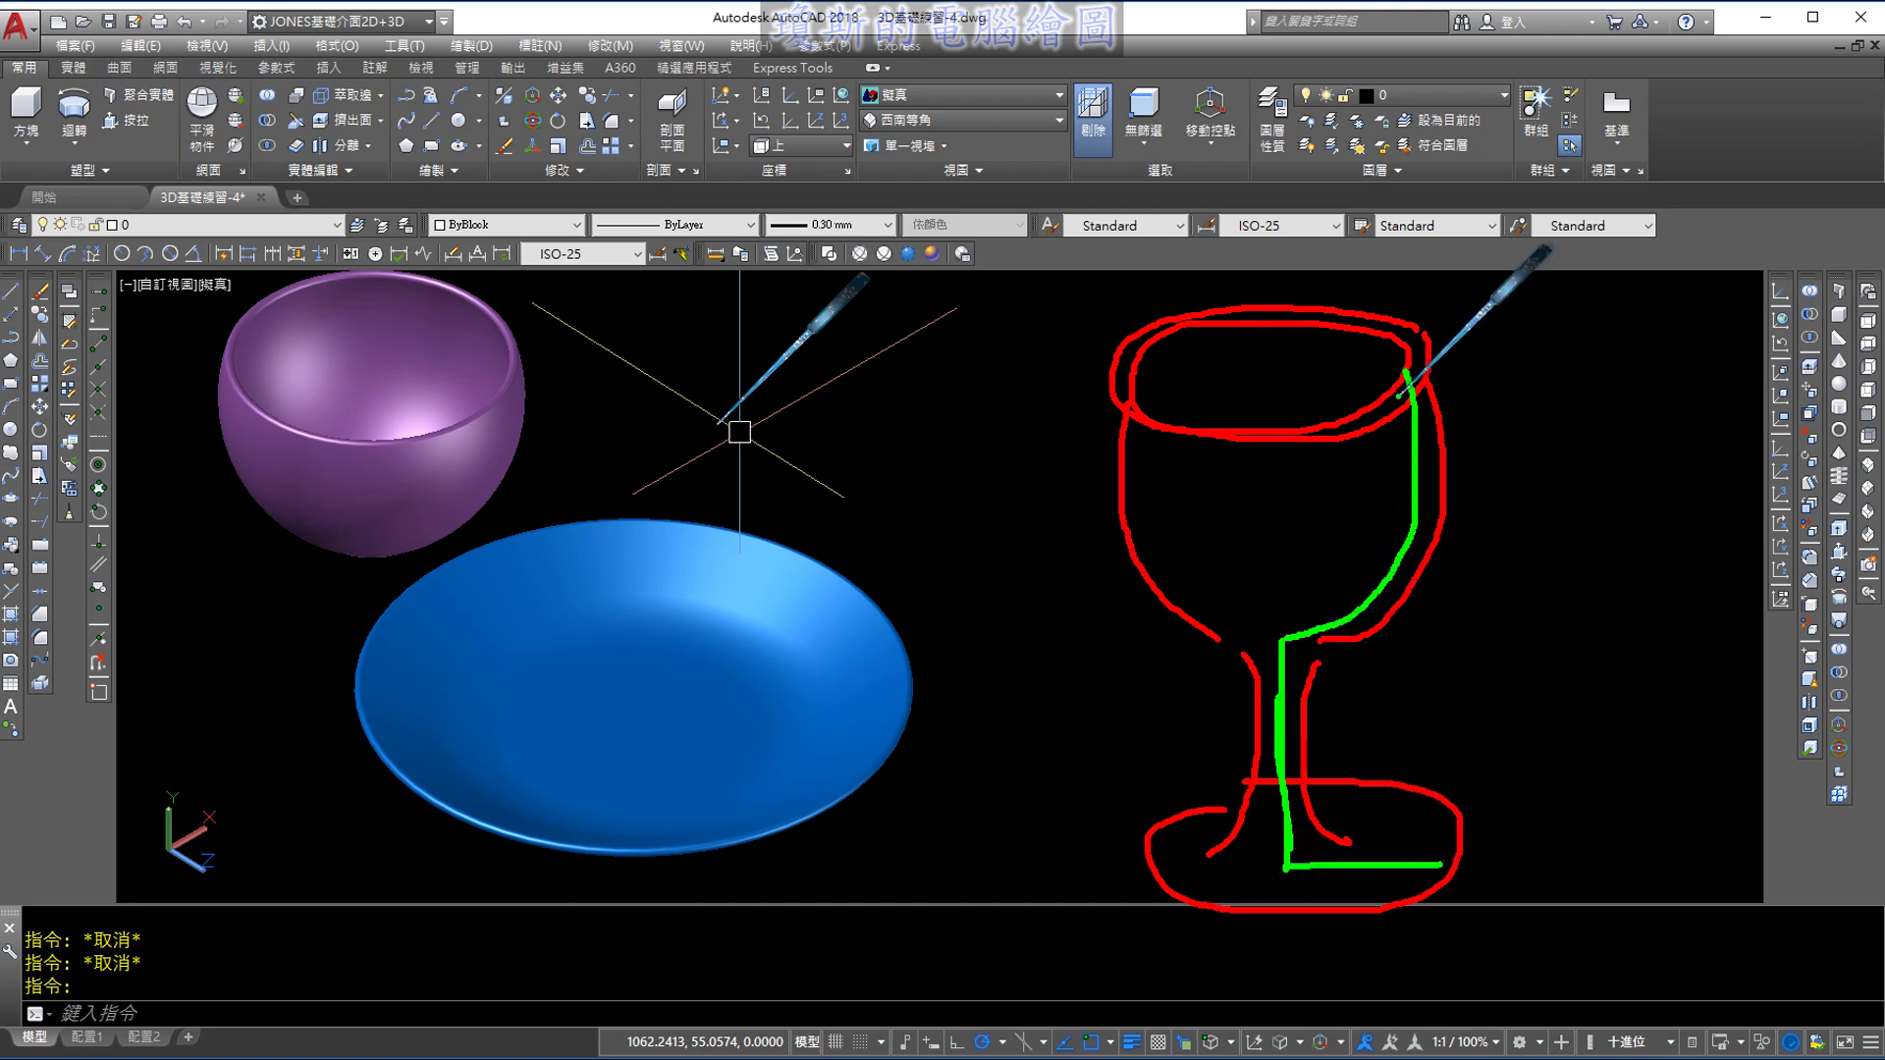
{"action": "mouse_move", "coordinate": [1410, 371]}
{"action": "left_mouse_down"}
{"action": "mouse_move", "coordinate": [1429, 361]}
{"action": "mouse_move", "coordinate": [1423, 570]}
{"action": "left_mouse_up"}
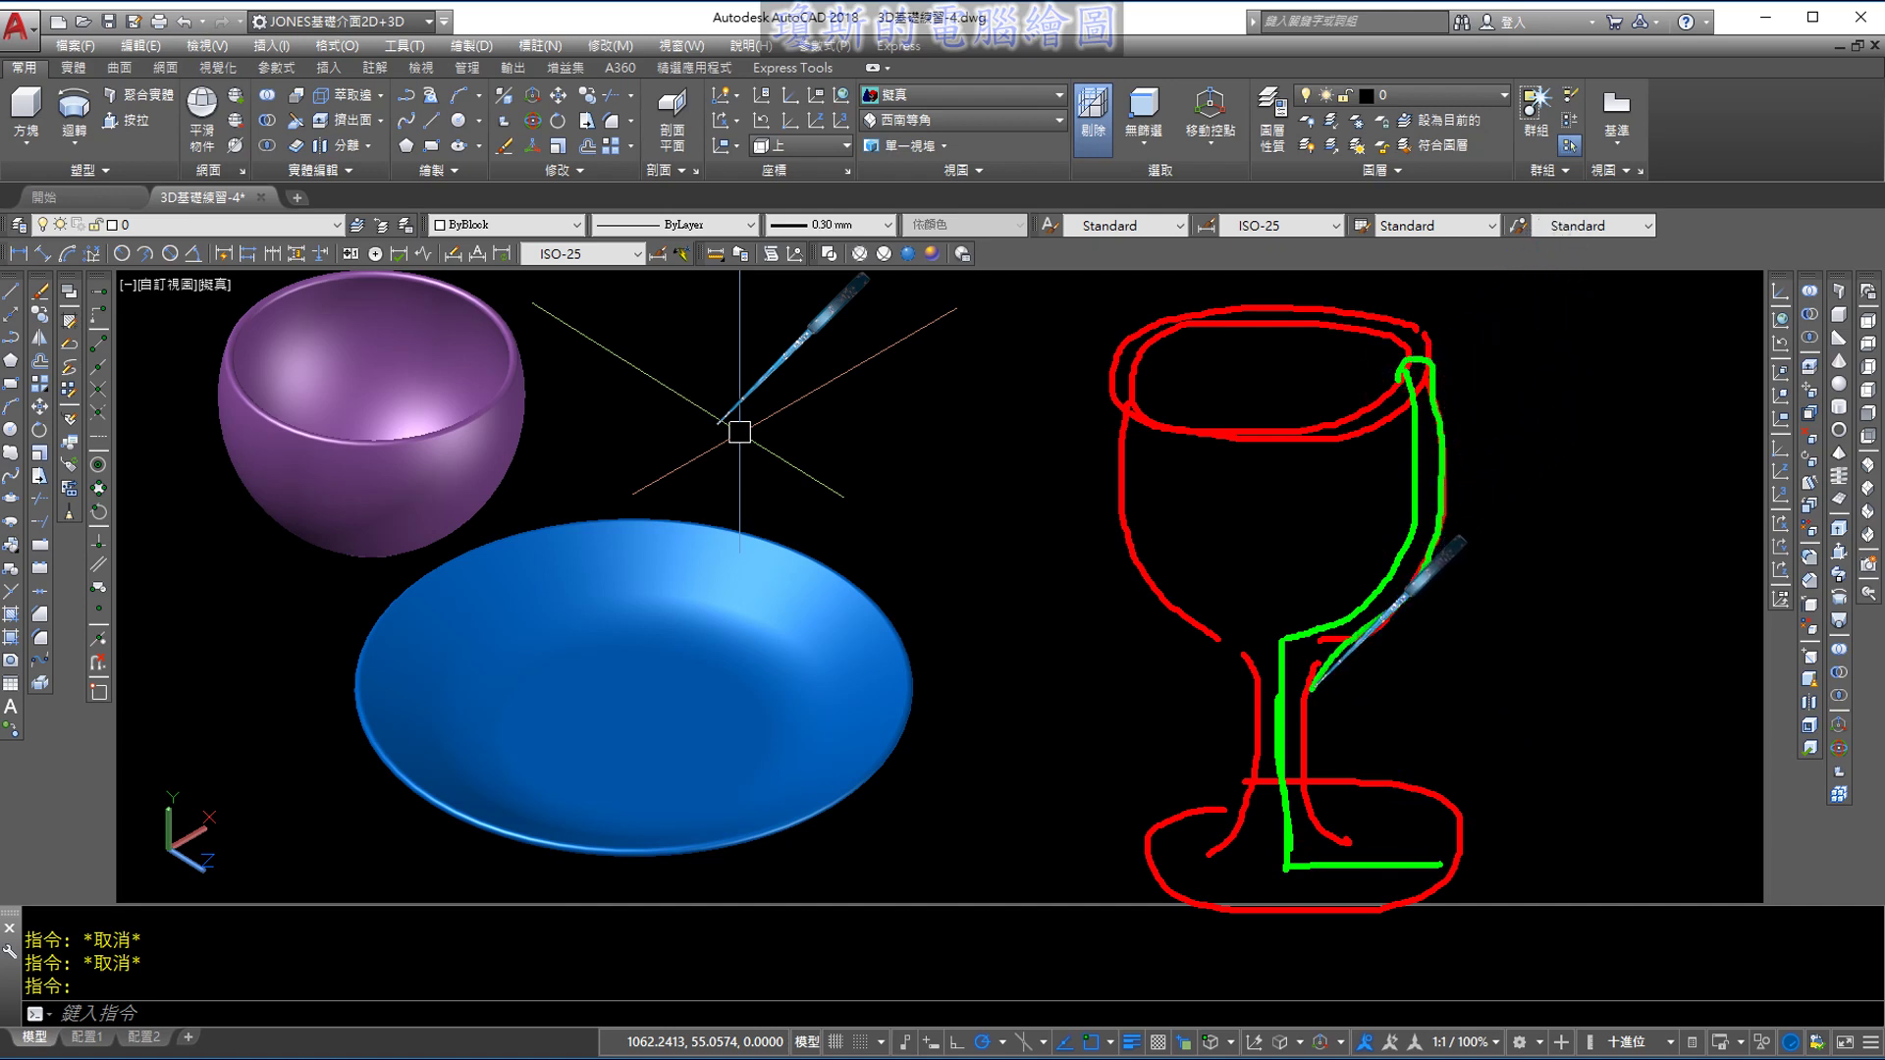
{"action": "mouse_move", "coordinate": [1306, 705]}
{"action": "left_mouse_down"}
{"action": "mouse_move", "coordinate": [1347, 835]}
{"action": "mouse_move", "coordinate": [1449, 847]}
{"action": "left_mouse_up"}
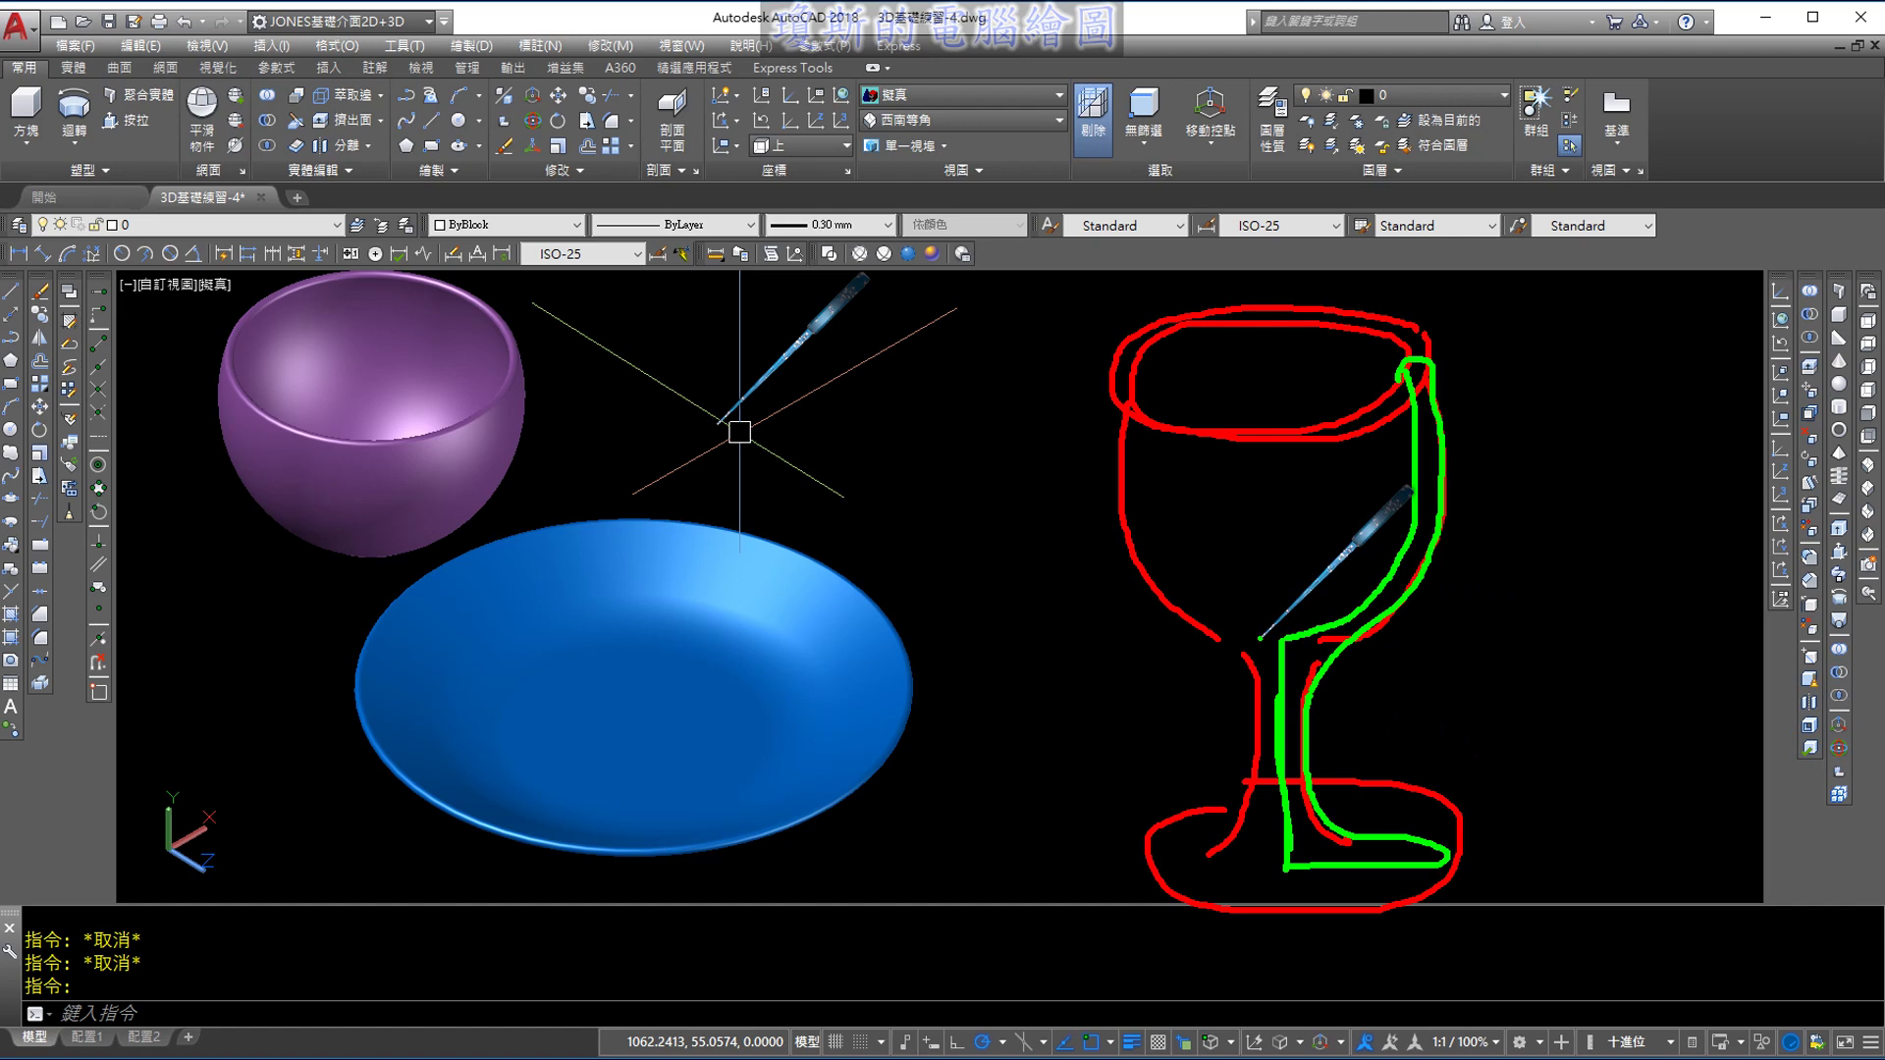
Mark the stem's top and bottom with a height dimension labelled 70
{"action": "left_click_drag", "start_coordinate": [1259, 637], "coordinate": [1090, 638]}
{"action": "left_click_drag", "start_coordinate": [1260, 868], "coordinate": [1106, 867]}
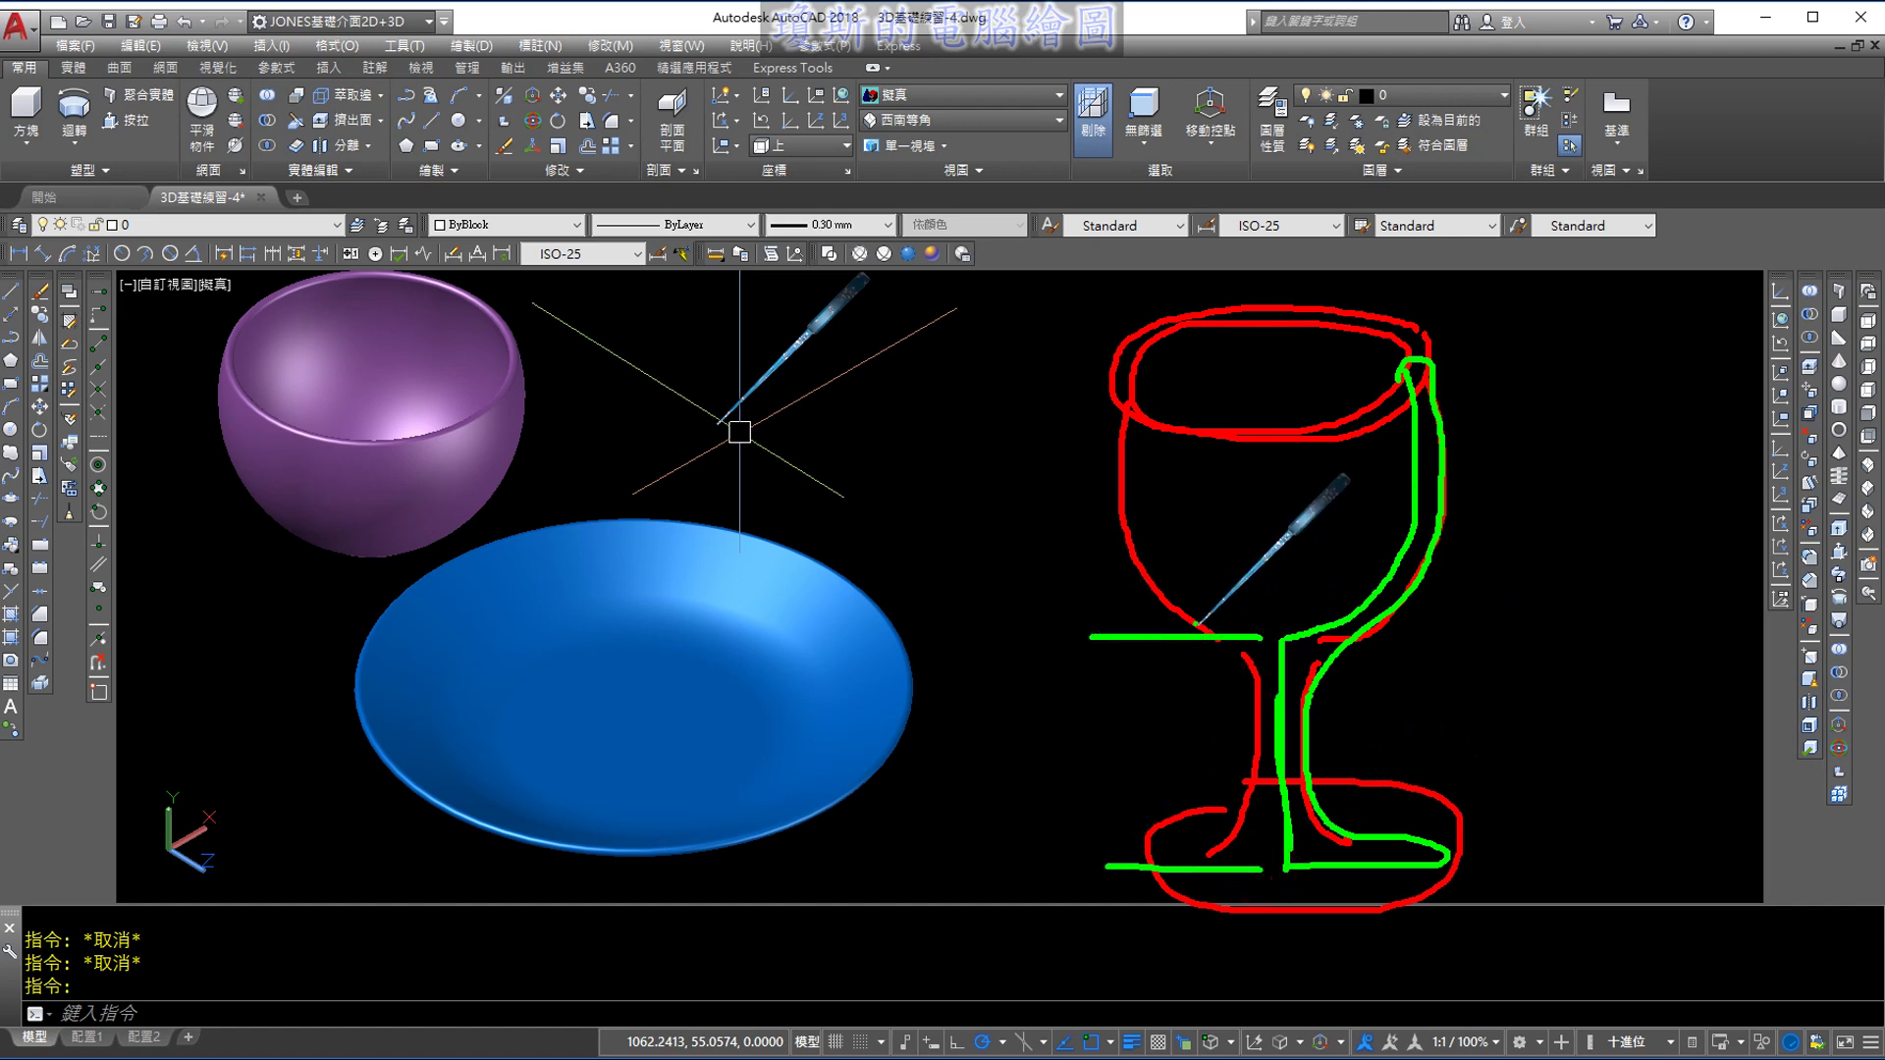
{"action": "left_click_drag", "start_coordinate": [1183, 594], "coordinate": [1200, 931]}
{"action": "left_click_drag", "start_coordinate": [1222, 829], "coordinate": [1171, 908]}
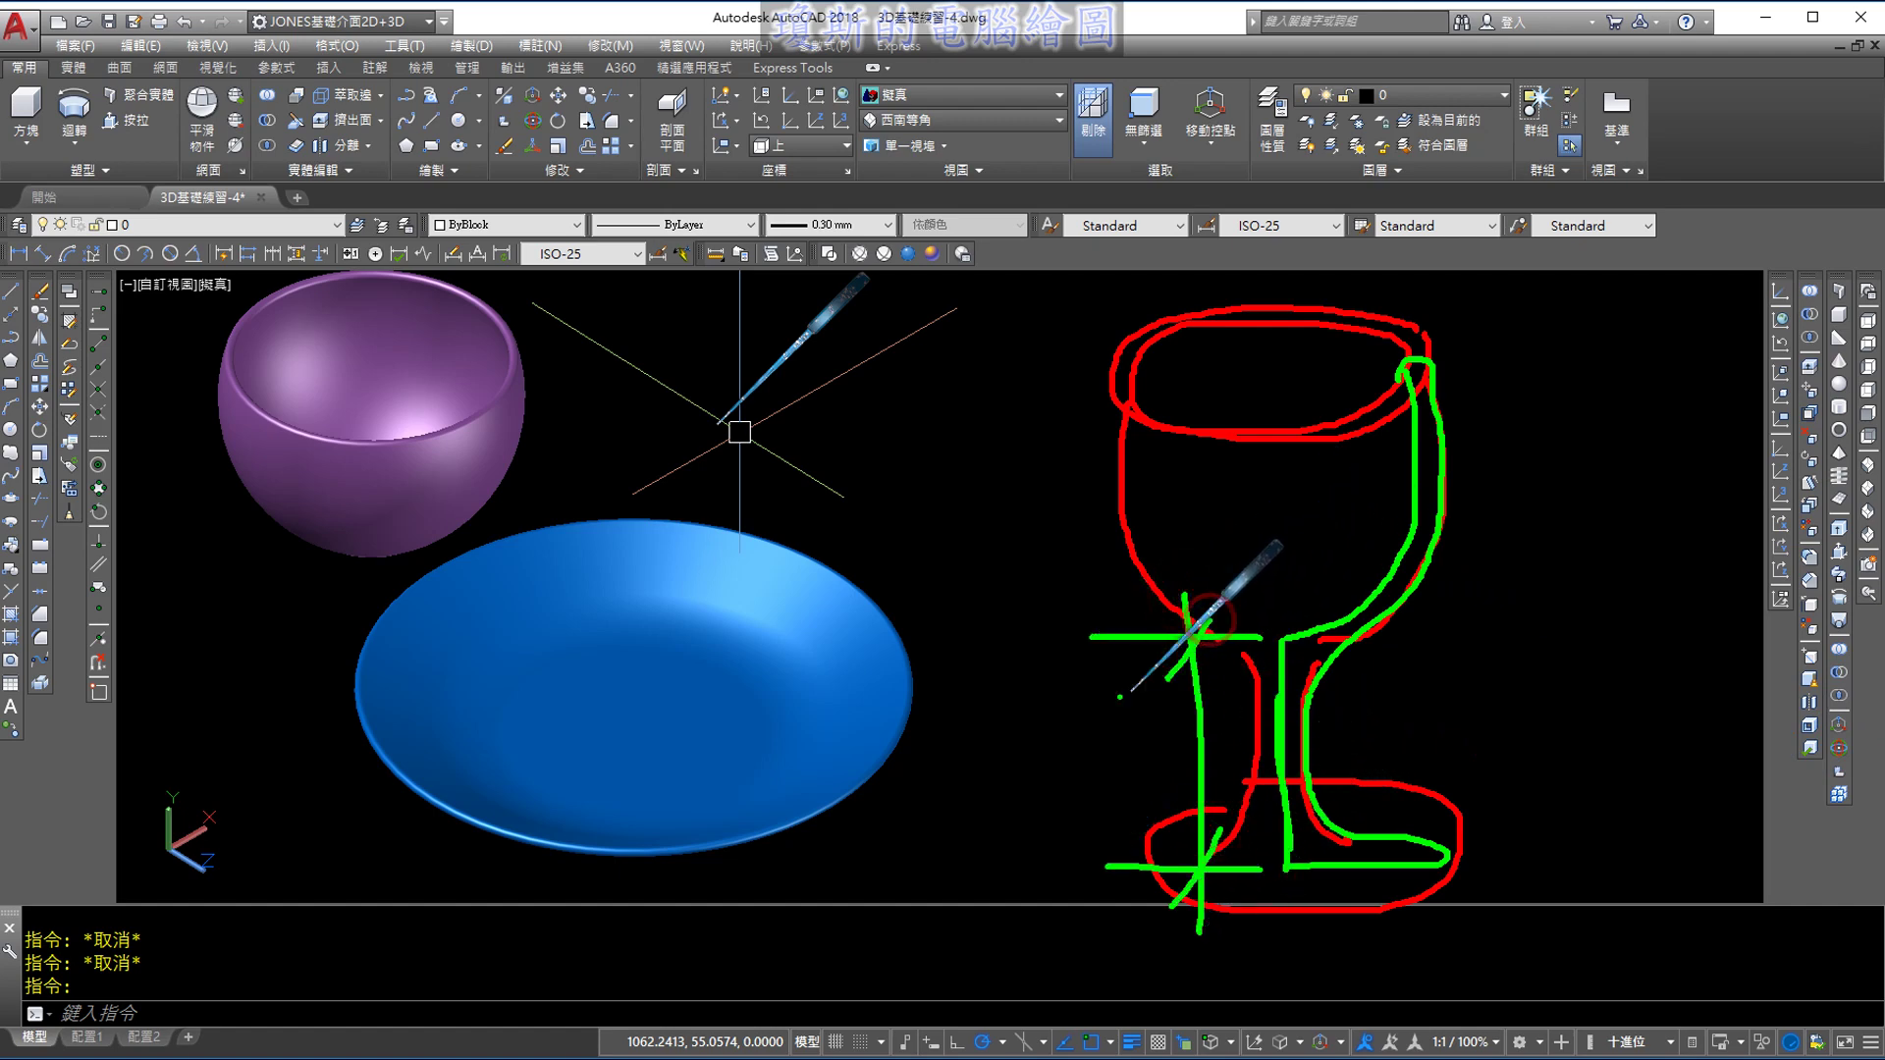
{"action": "left_click_drag", "start_coordinate": [1068, 705], "coordinate": [1080, 813]}
{"action": "mouse_move", "coordinate": [1139, 724]}
{"action": "left_mouse_down"}
{"action": "mouse_move", "coordinate": [1129, 780]}
{"action": "mouse_move", "coordinate": [1157, 725]}
{"action": "left_mouse_up"}
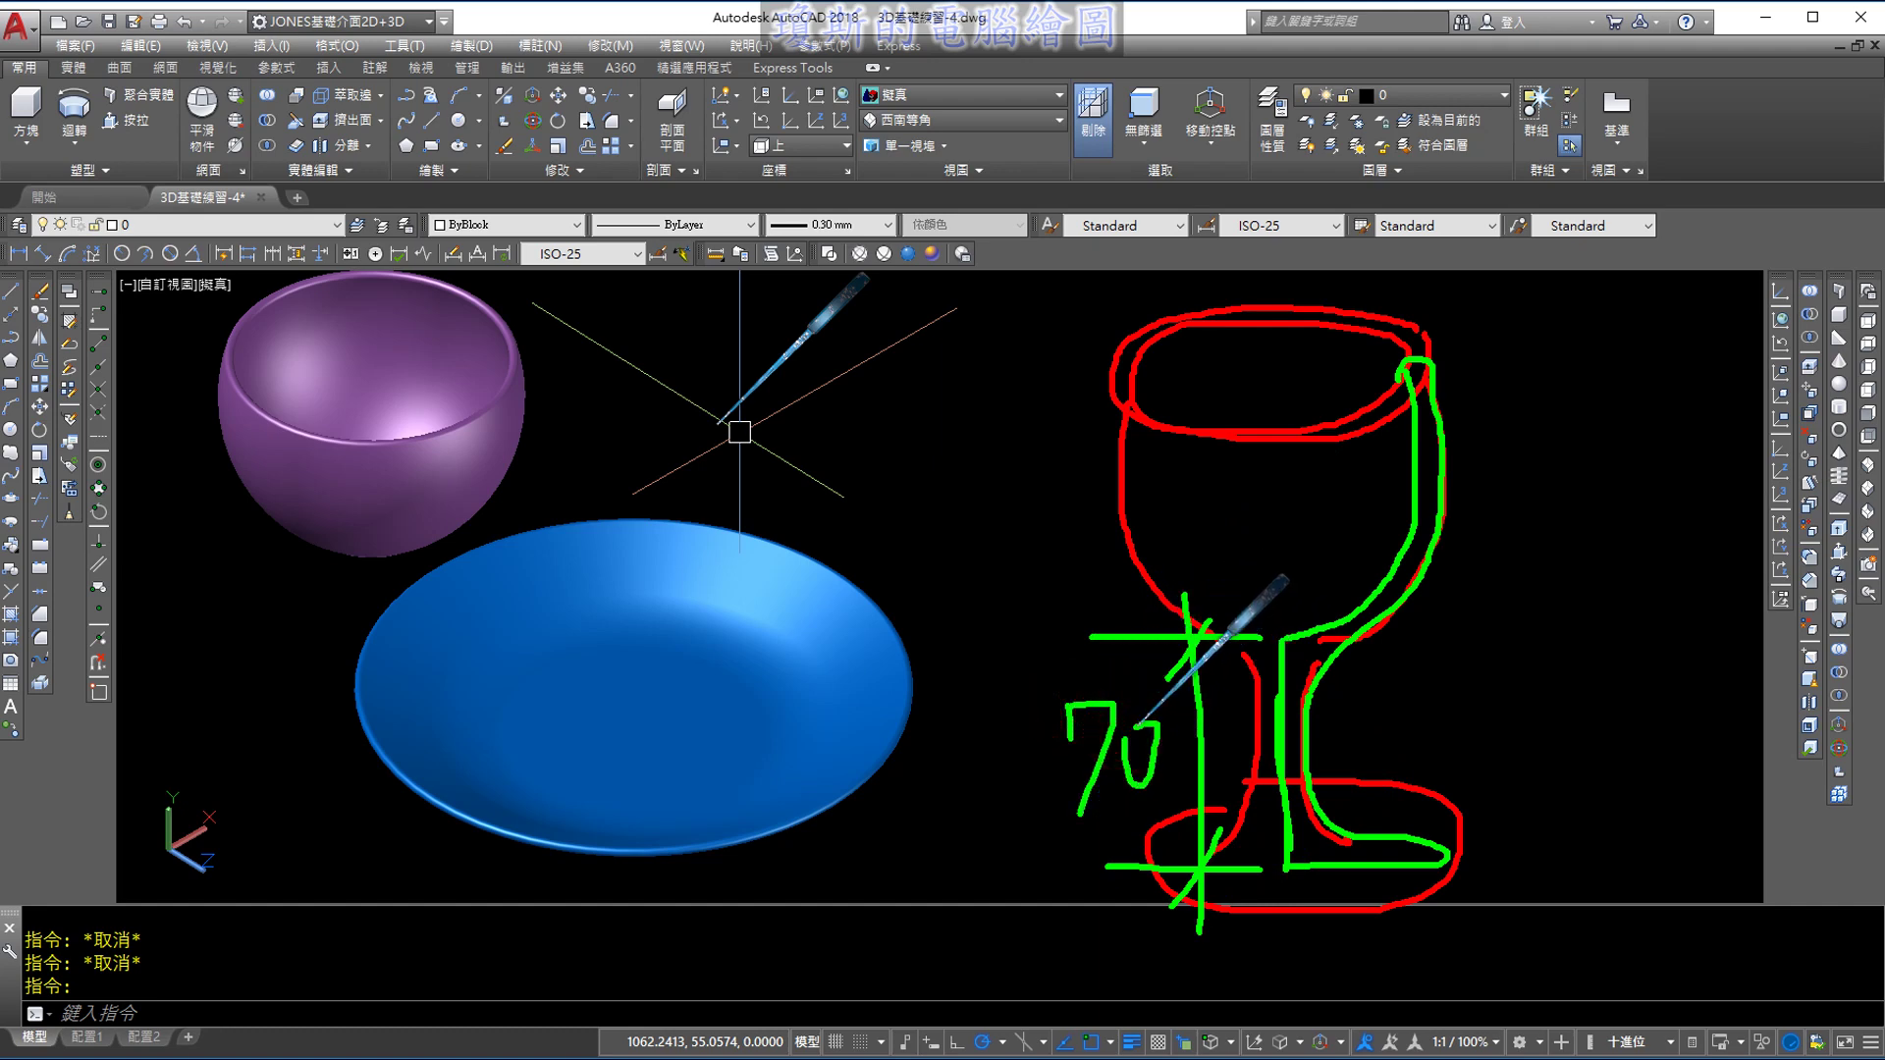
Add a base width dimension beneath the glass foot
{"action": "left_click_drag", "start_coordinate": [1288, 899], "coordinate": [1298, 1001]}
{"action": "left_click_drag", "start_coordinate": [1445, 874], "coordinate": [1453, 996]}
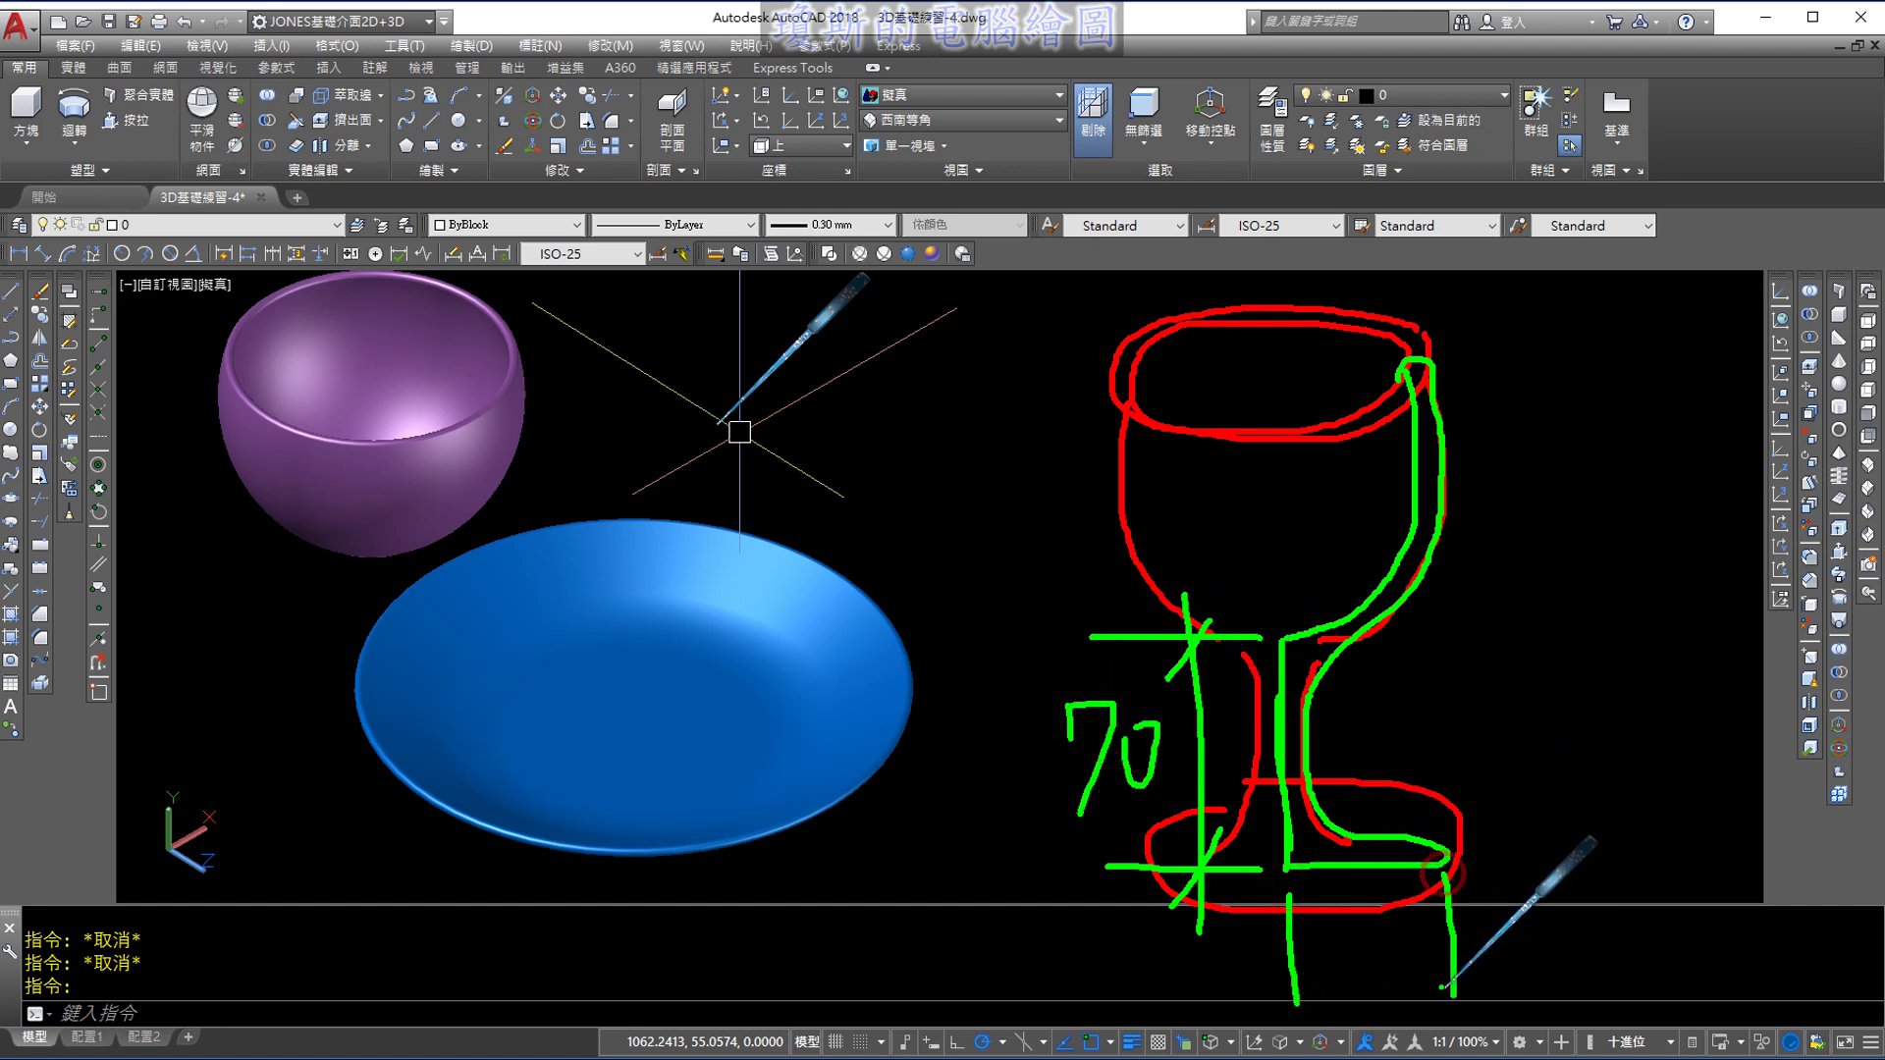
{"action": "mouse_move", "coordinate": [1271, 977]}
{"action": "left_mouse_down"}
{"action": "mouse_move", "coordinate": [1507, 975]}
{"action": "mouse_move", "coordinate": [1483, 957]}
{"action": "left_mouse_up"}
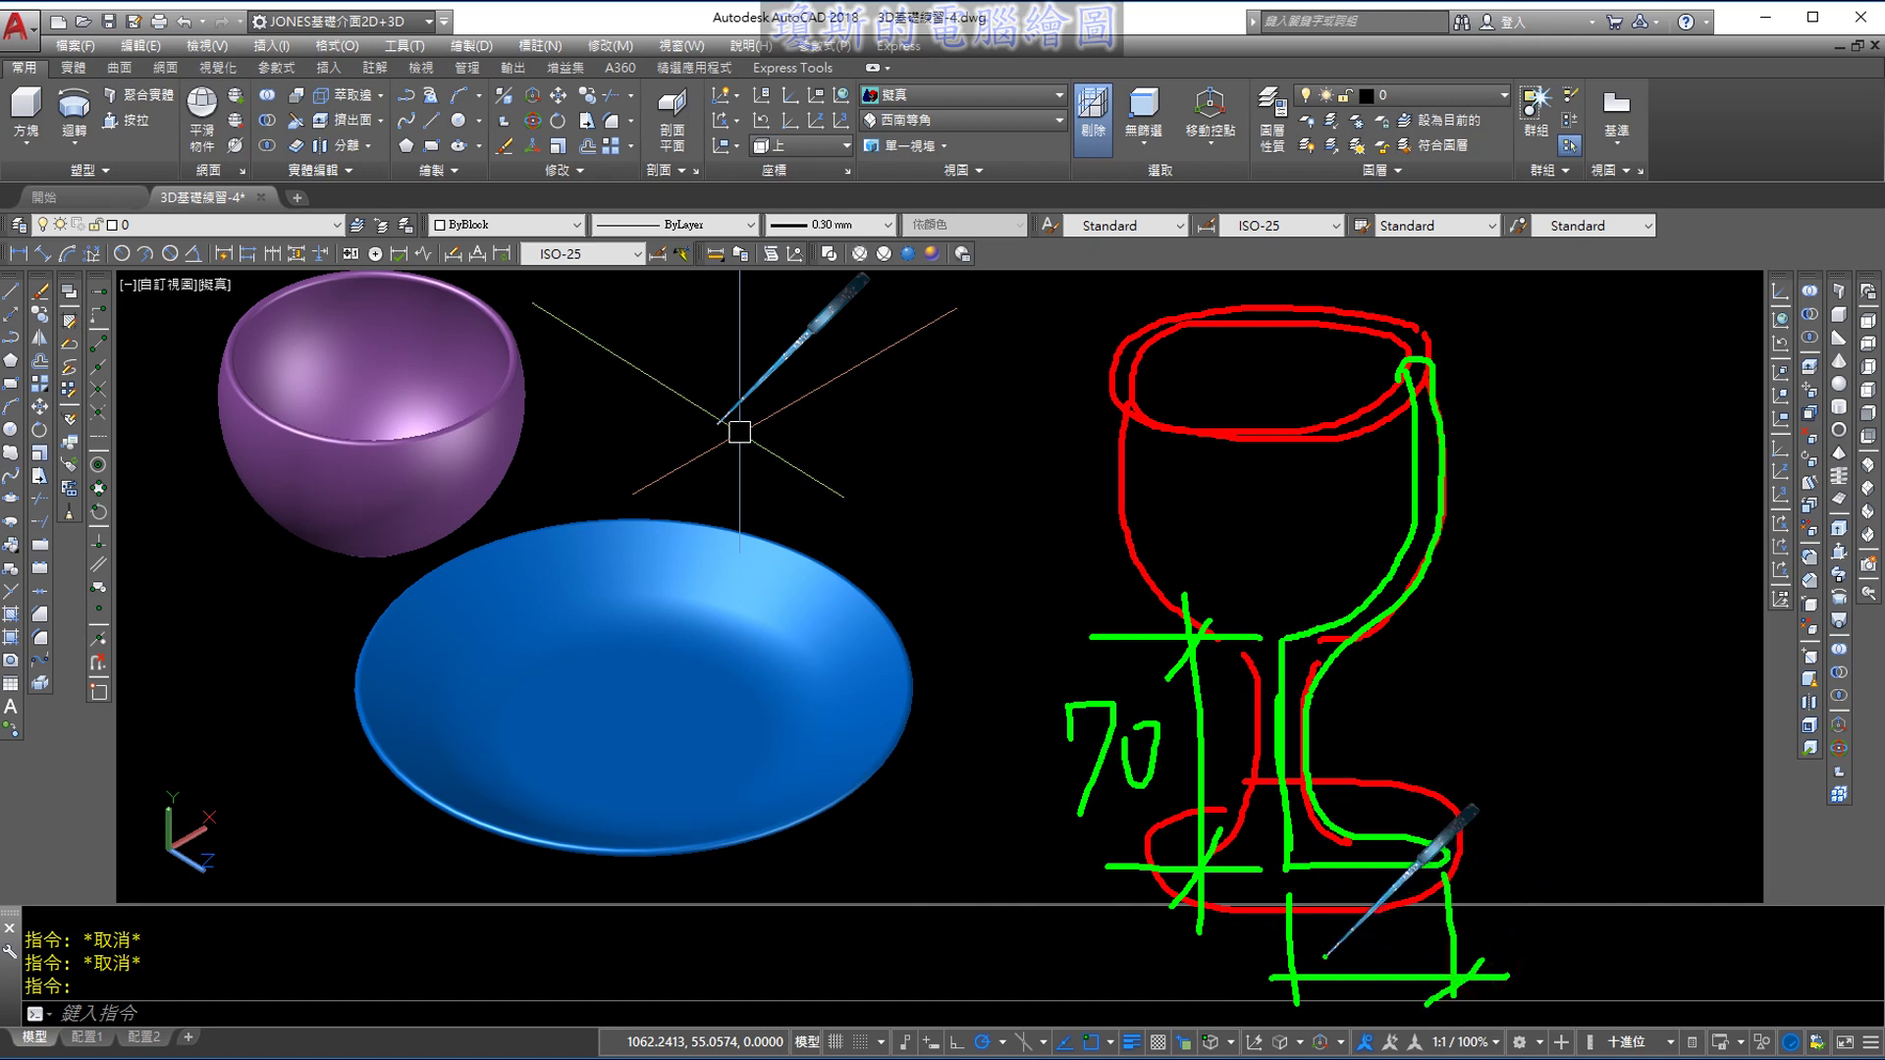
{"action": "left_click_drag", "start_coordinate": [1247, 1016], "coordinate": [1378, 908]}
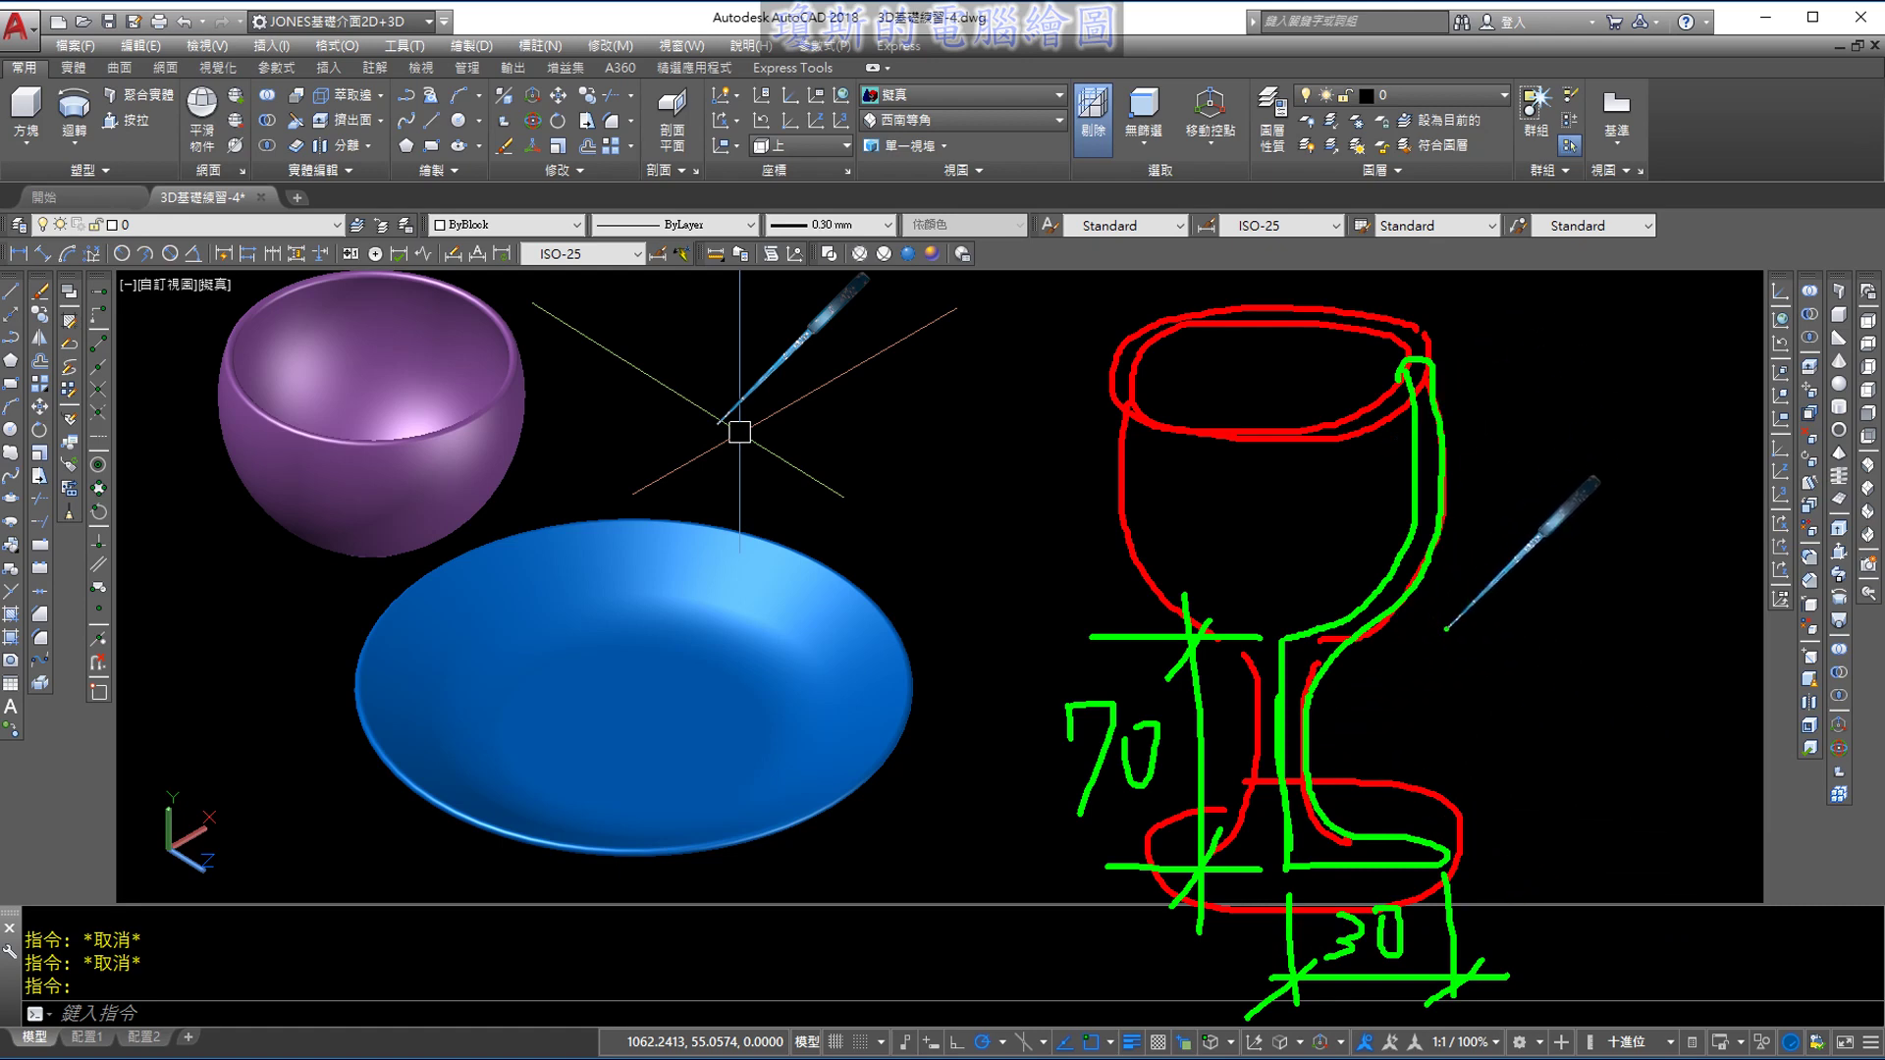
Sketch a close-up of the rounded edge, circle the axes icon, then erase all sketches
{"action": "mouse_move", "coordinate": [1469, 538]}
{"action": "left_mouse_down"}
{"action": "mouse_move", "coordinate": [1563, 561]}
{"action": "mouse_move", "coordinate": [1473, 569]}
{"action": "left_mouse_up"}
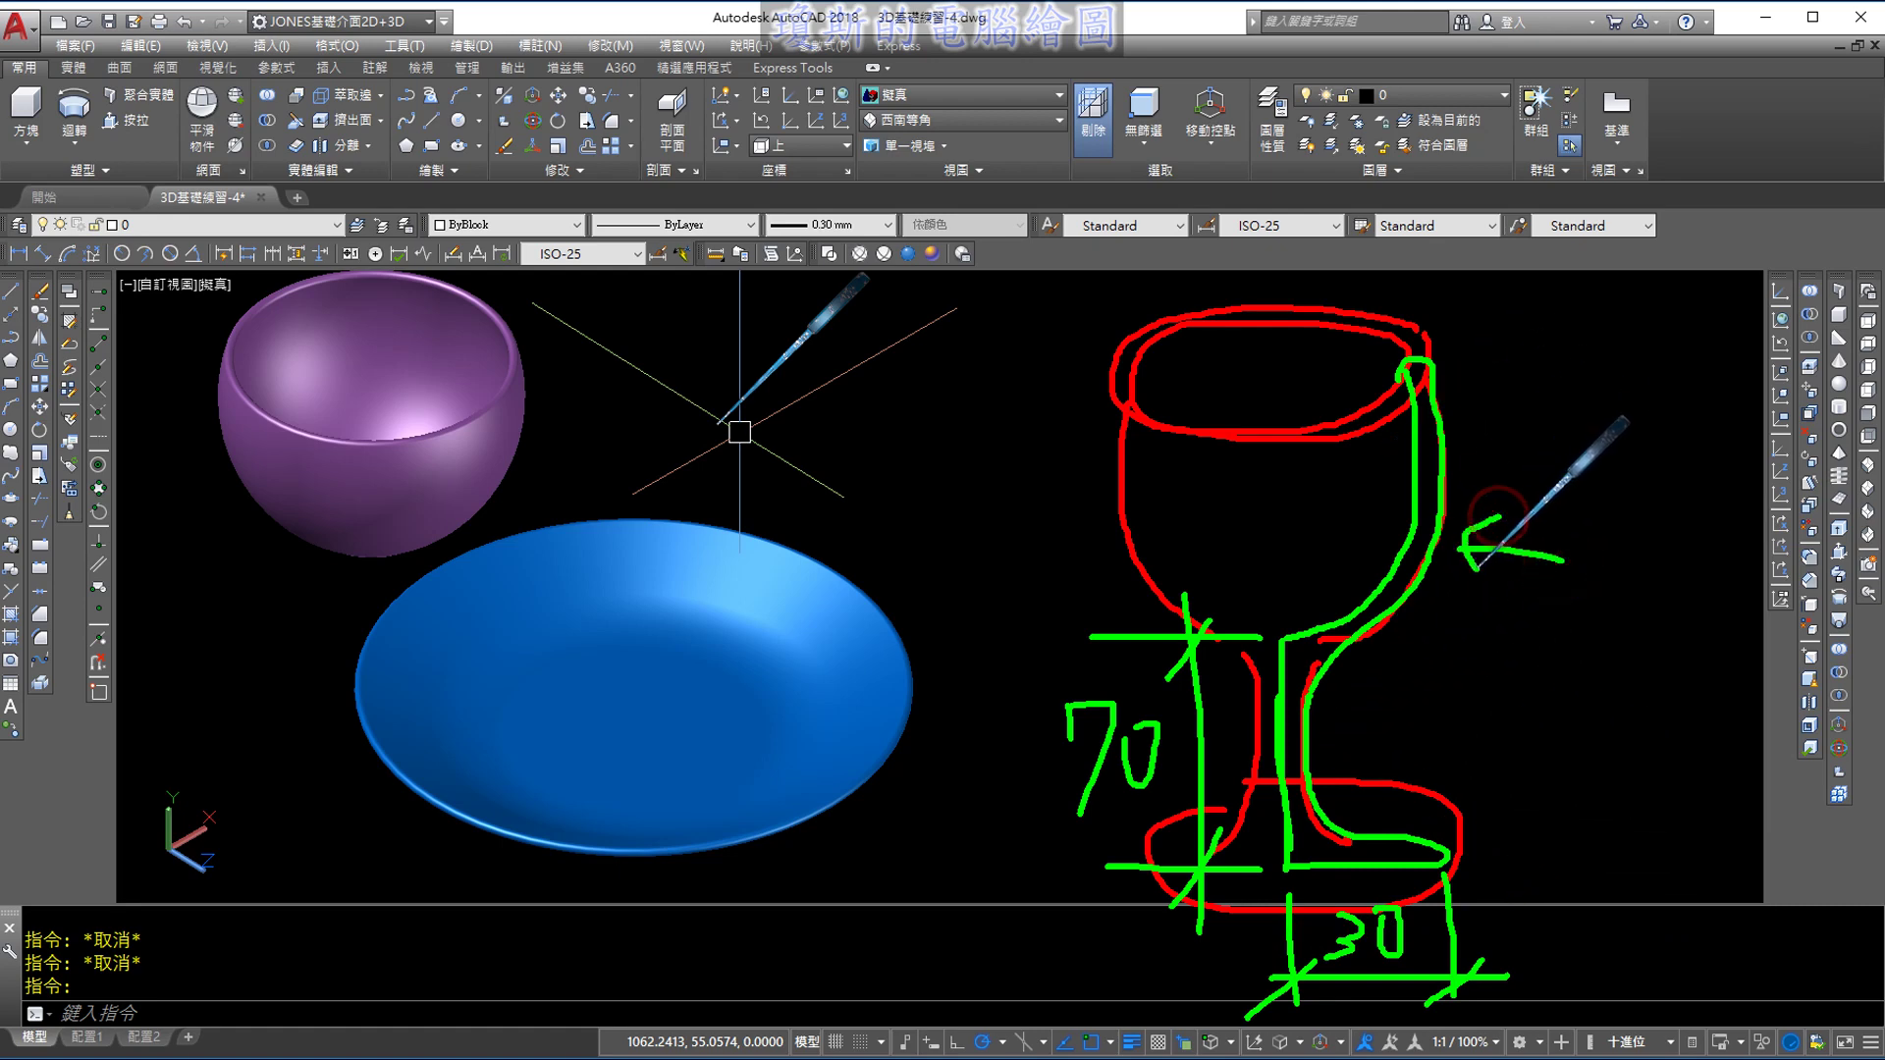
{"action": "left_click_drag", "start_coordinate": [1596, 491], "coordinate": [1598, 628]}
{"action": "mouse_move", "coordinate": [1598, 488]}
{"action": "left_mouse_down"}
{"action": "mouse_move", "coordinate": [1728, 484]}
{"action": "mouse_move", "coordinate": [1768, 639]}
{"action": "mouse_move", "coordinate": [1612, 625]}
{"action": "mouse_move", "coordinate": [1748, 513]}
{"action": "left_mouse_up"}
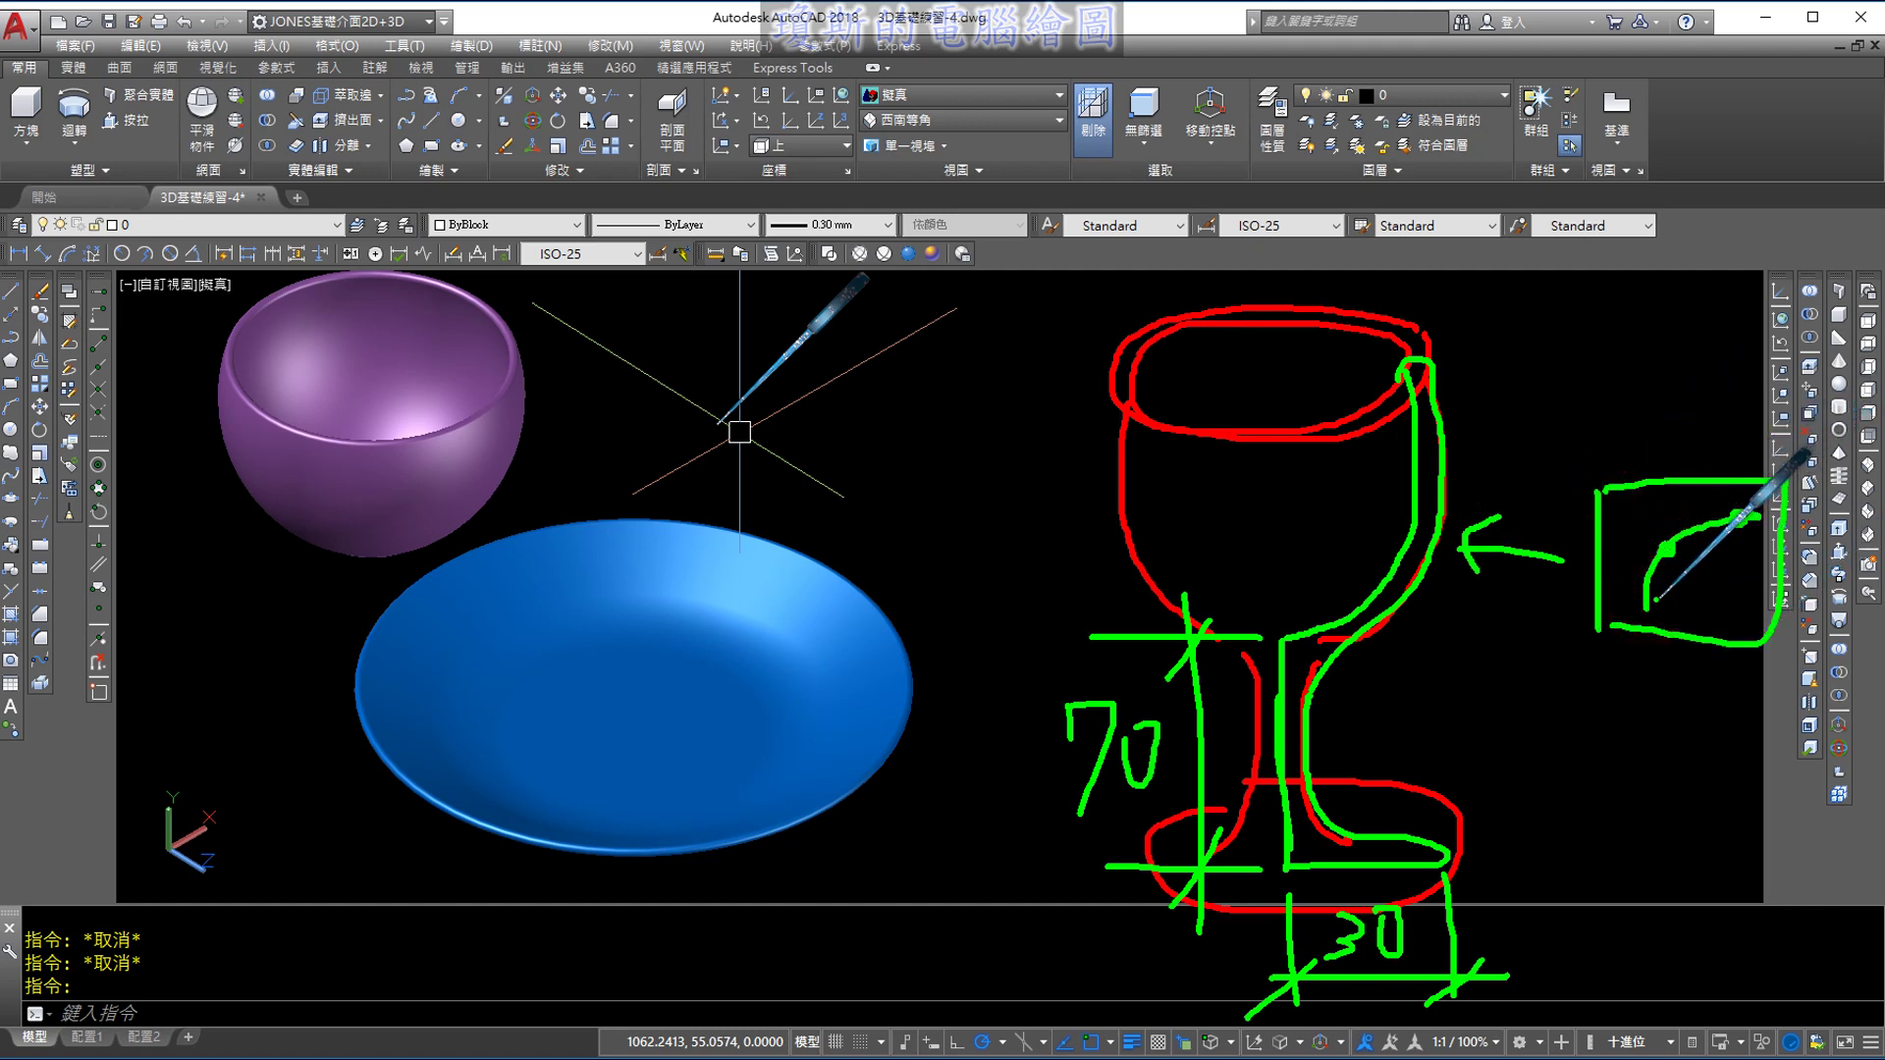
{"action": "left_click_drag", "start_coordinate": [1646, 592], "coordinate": [1638, 615]}
{"action": "left_click", "coordinate": [1683, 531]}
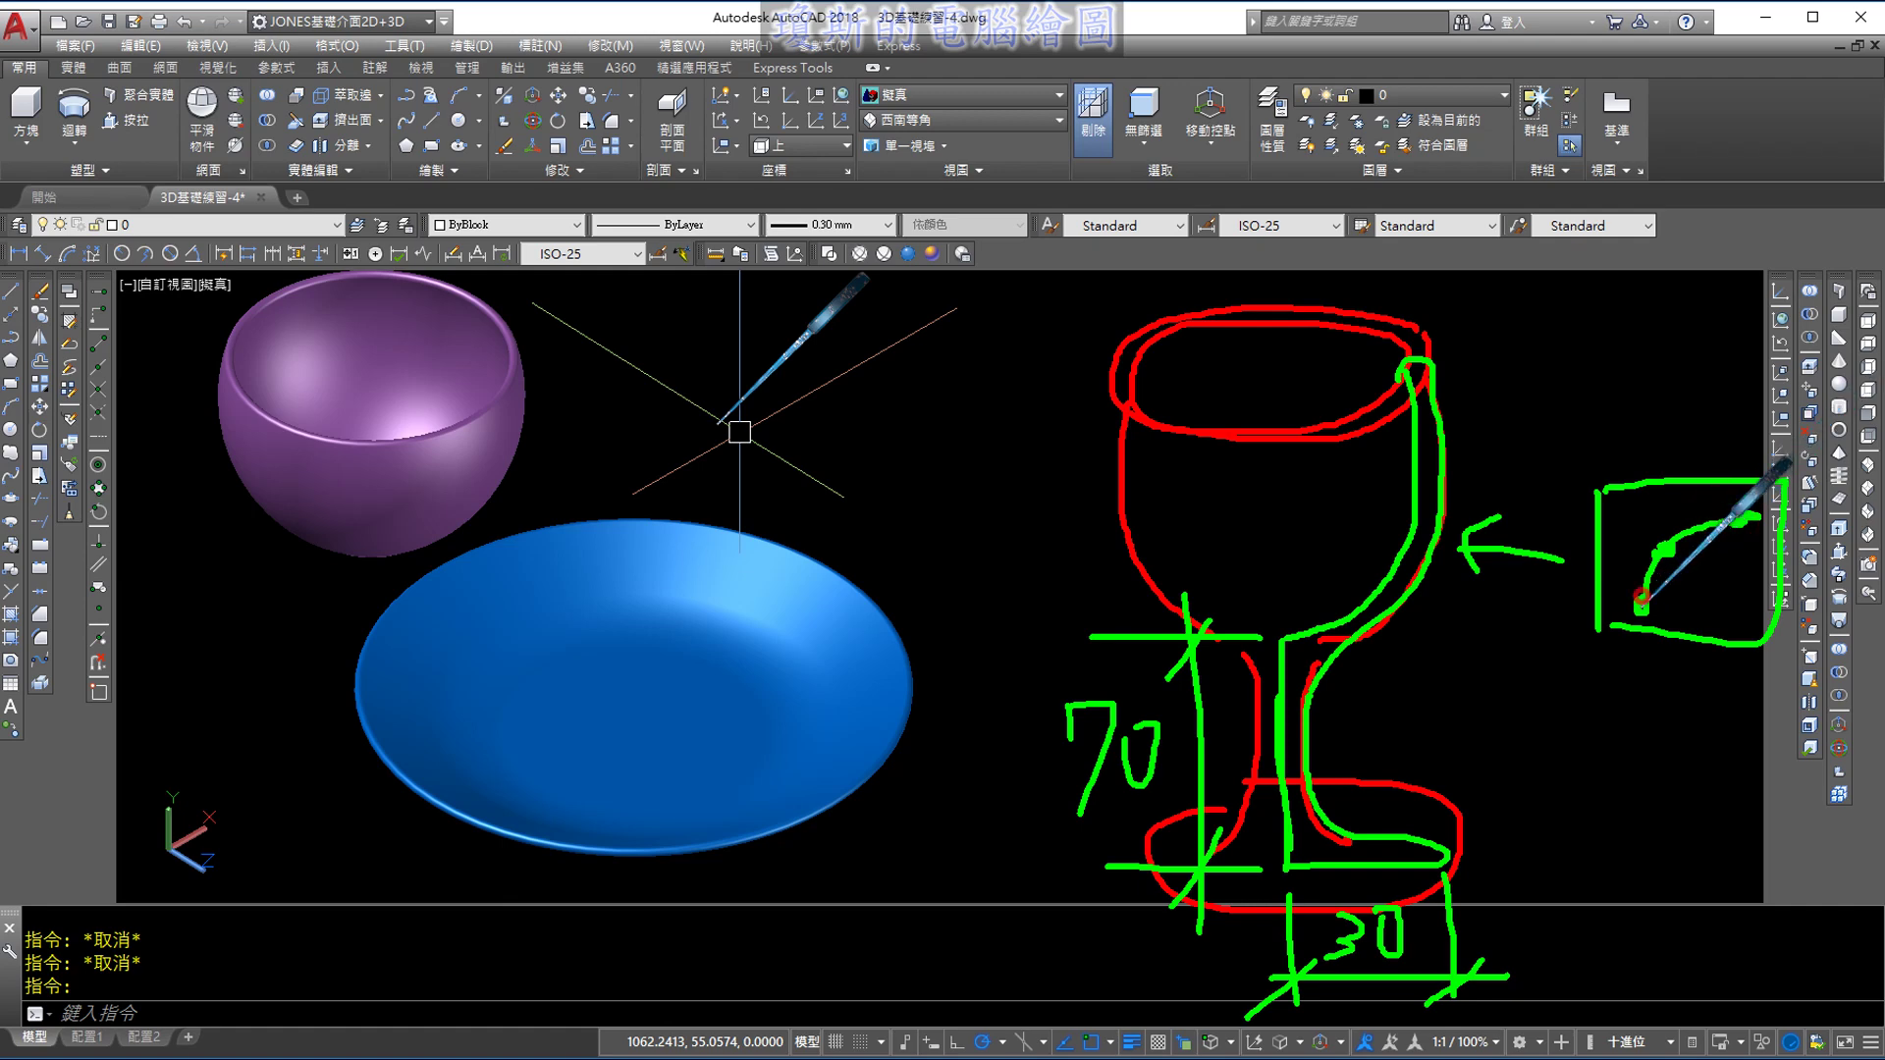
{"action": "left_click", "coordinate": [1641, 606]}
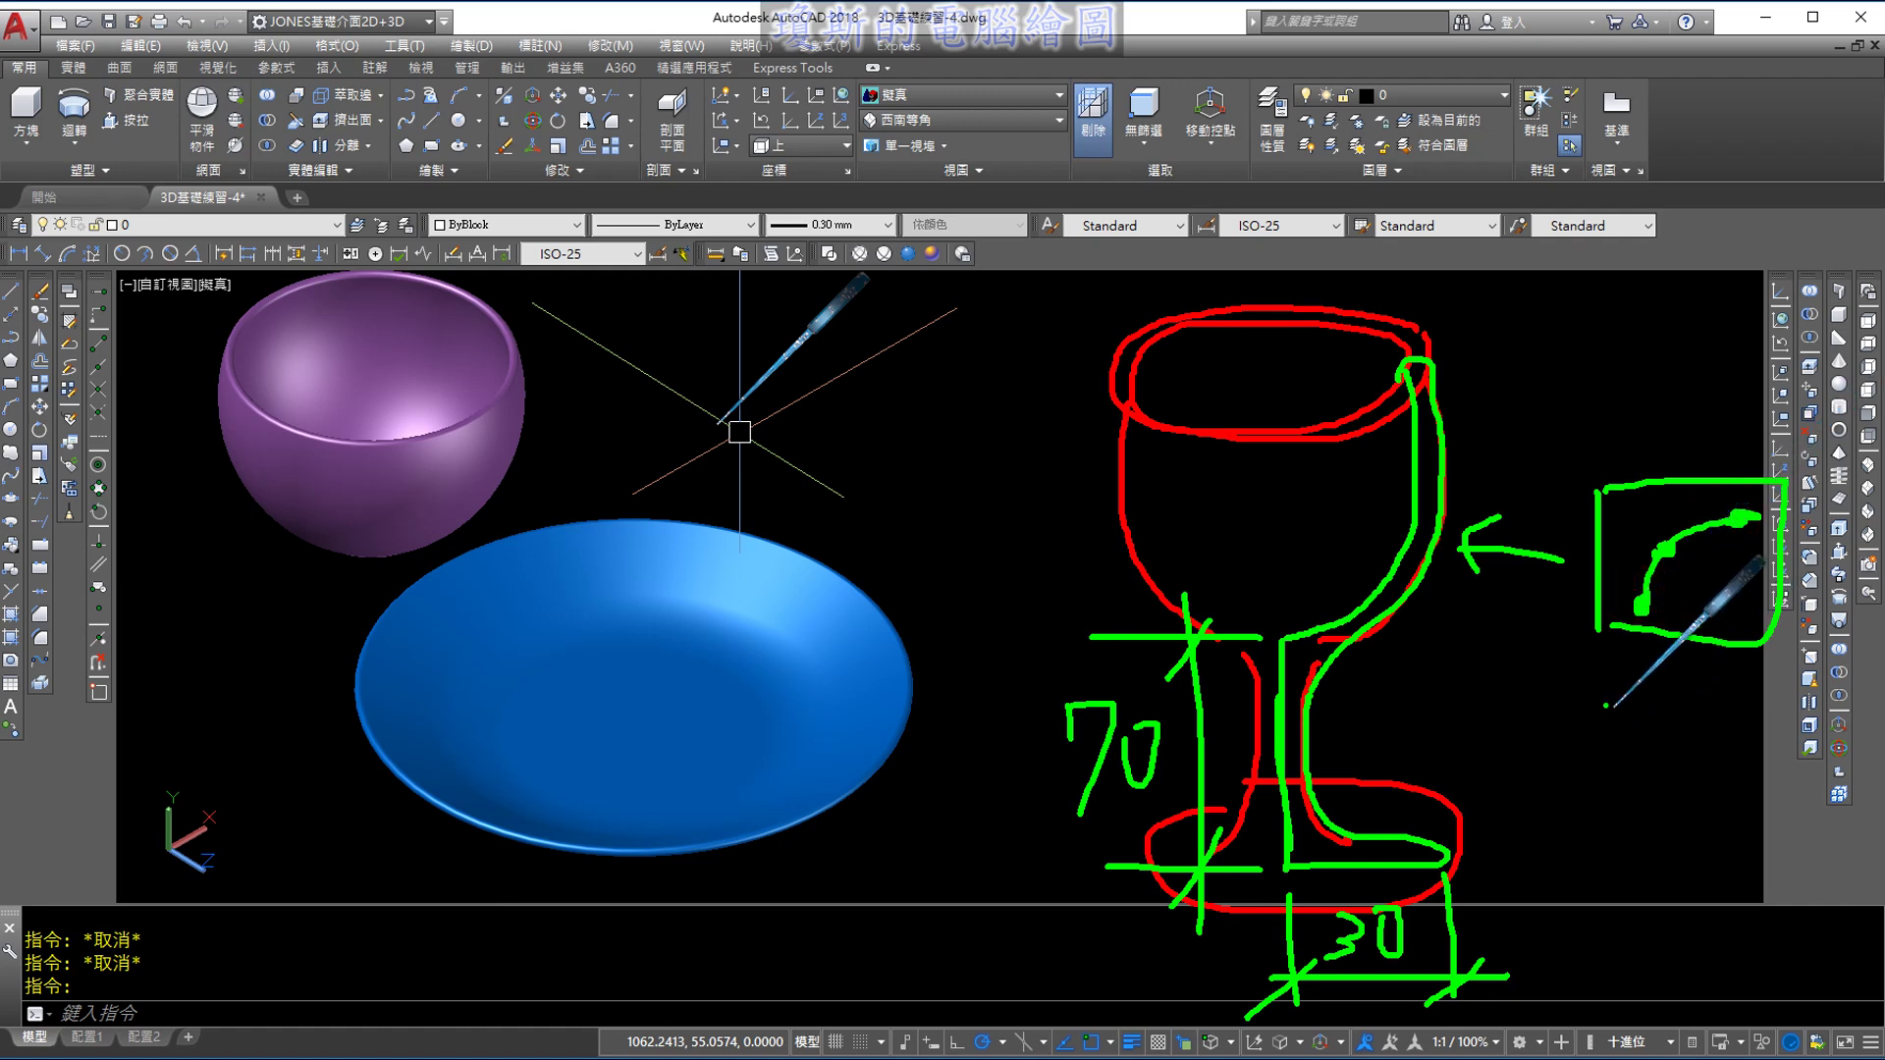
{"action": "left_click_drag", "start_coordinate": [192, 835], "coordinate": [244, 789]}
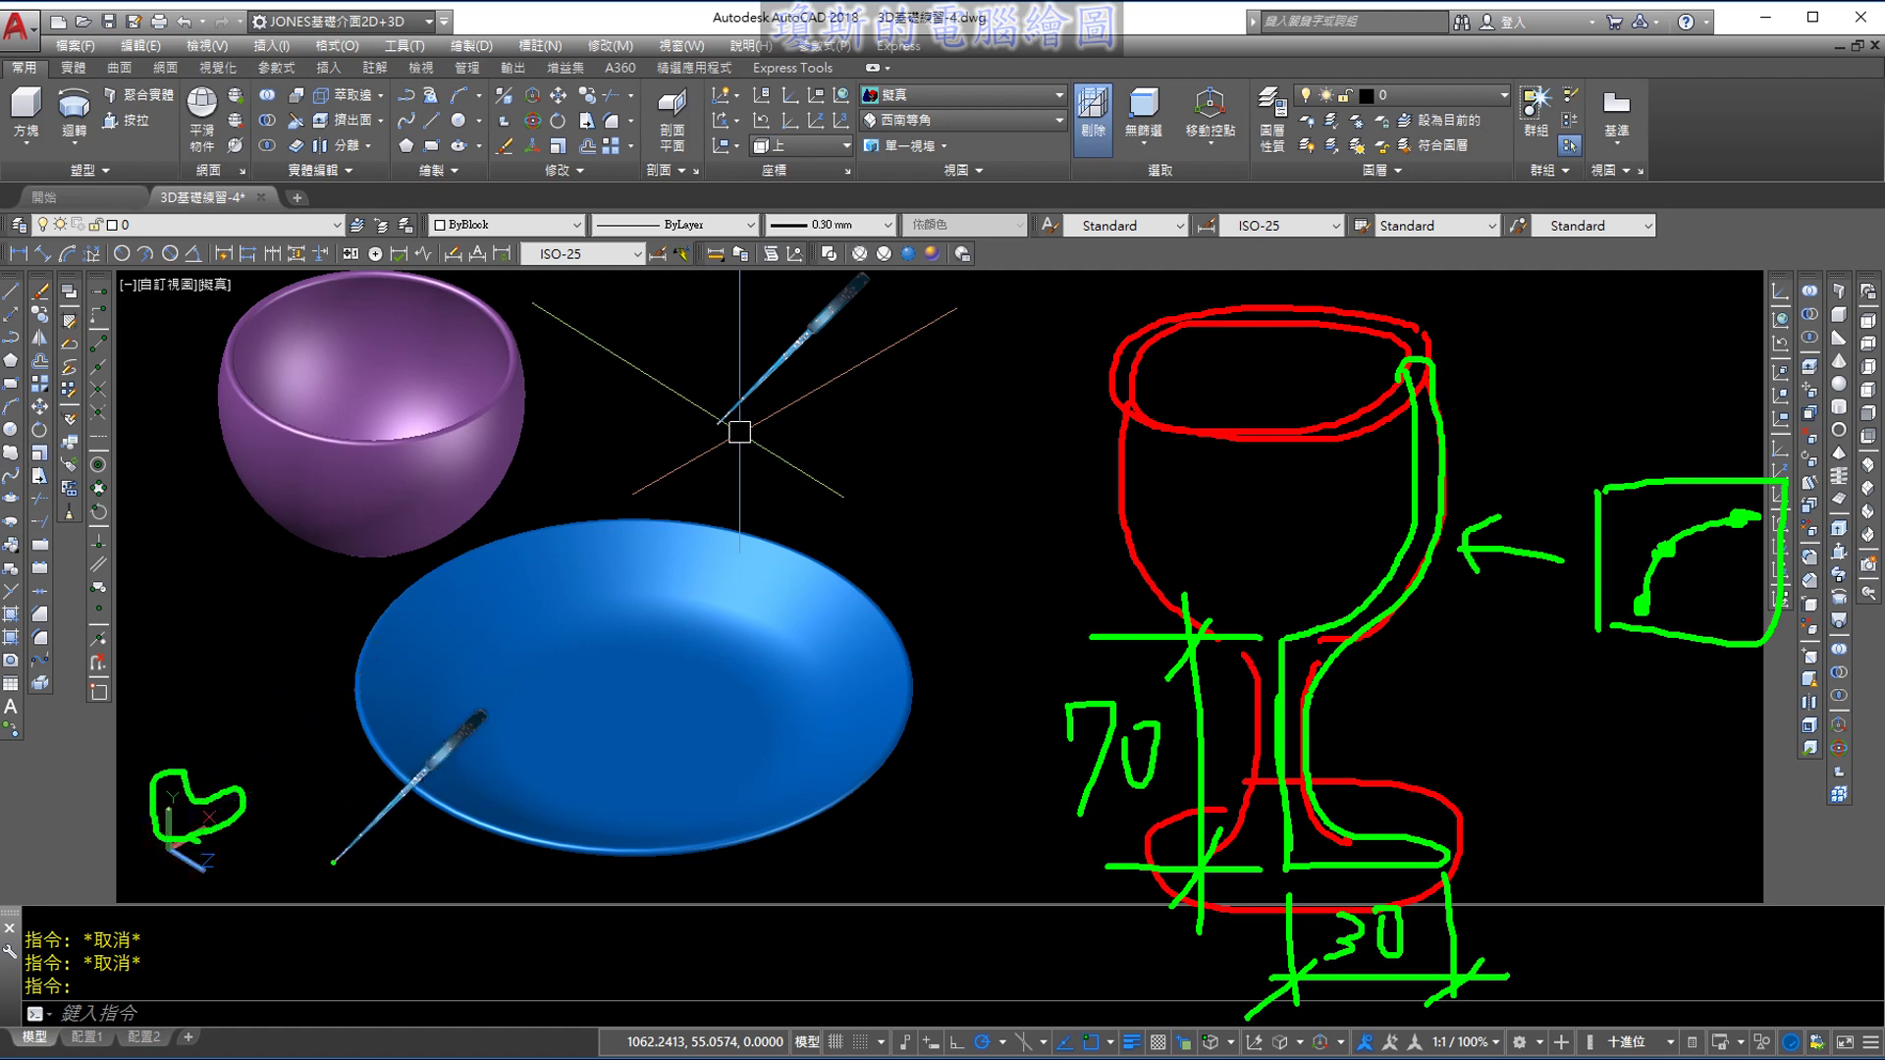
{"action": "key", "text": "e"}
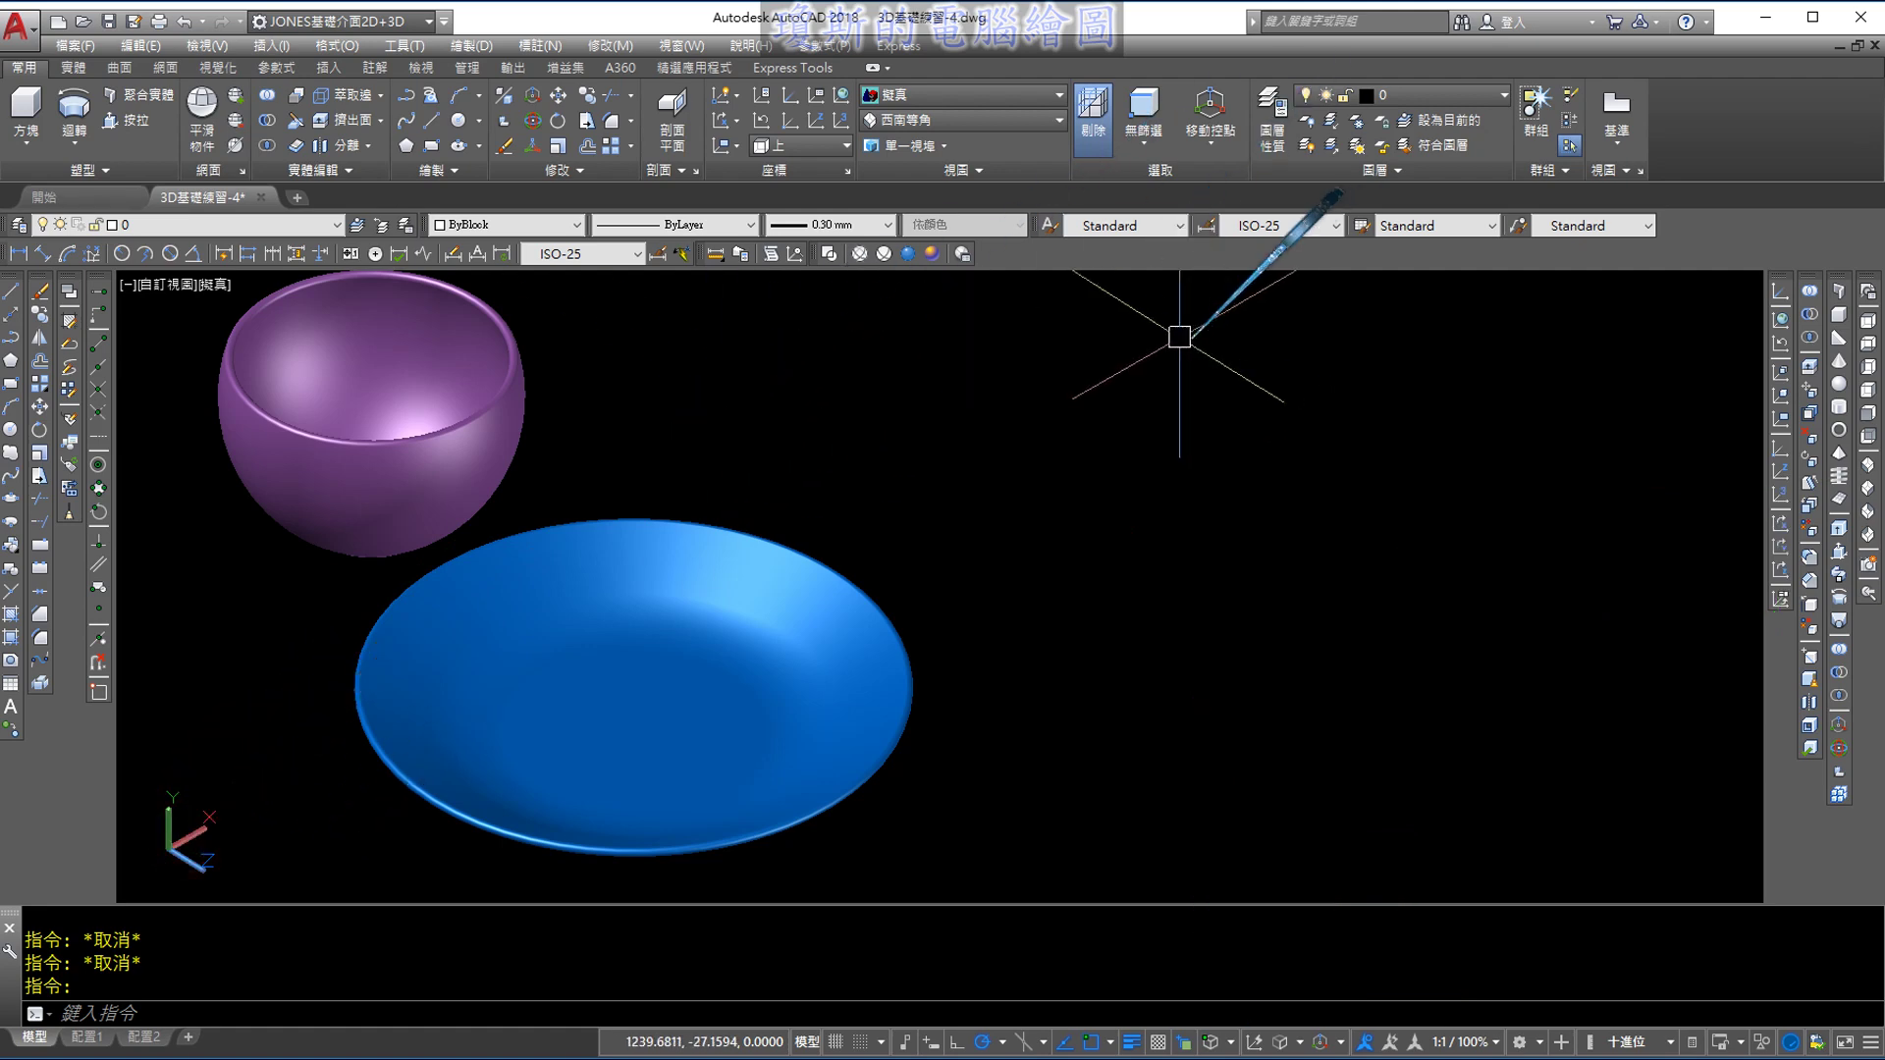
{"action": "left_click", "coordinate": [959, 121]}
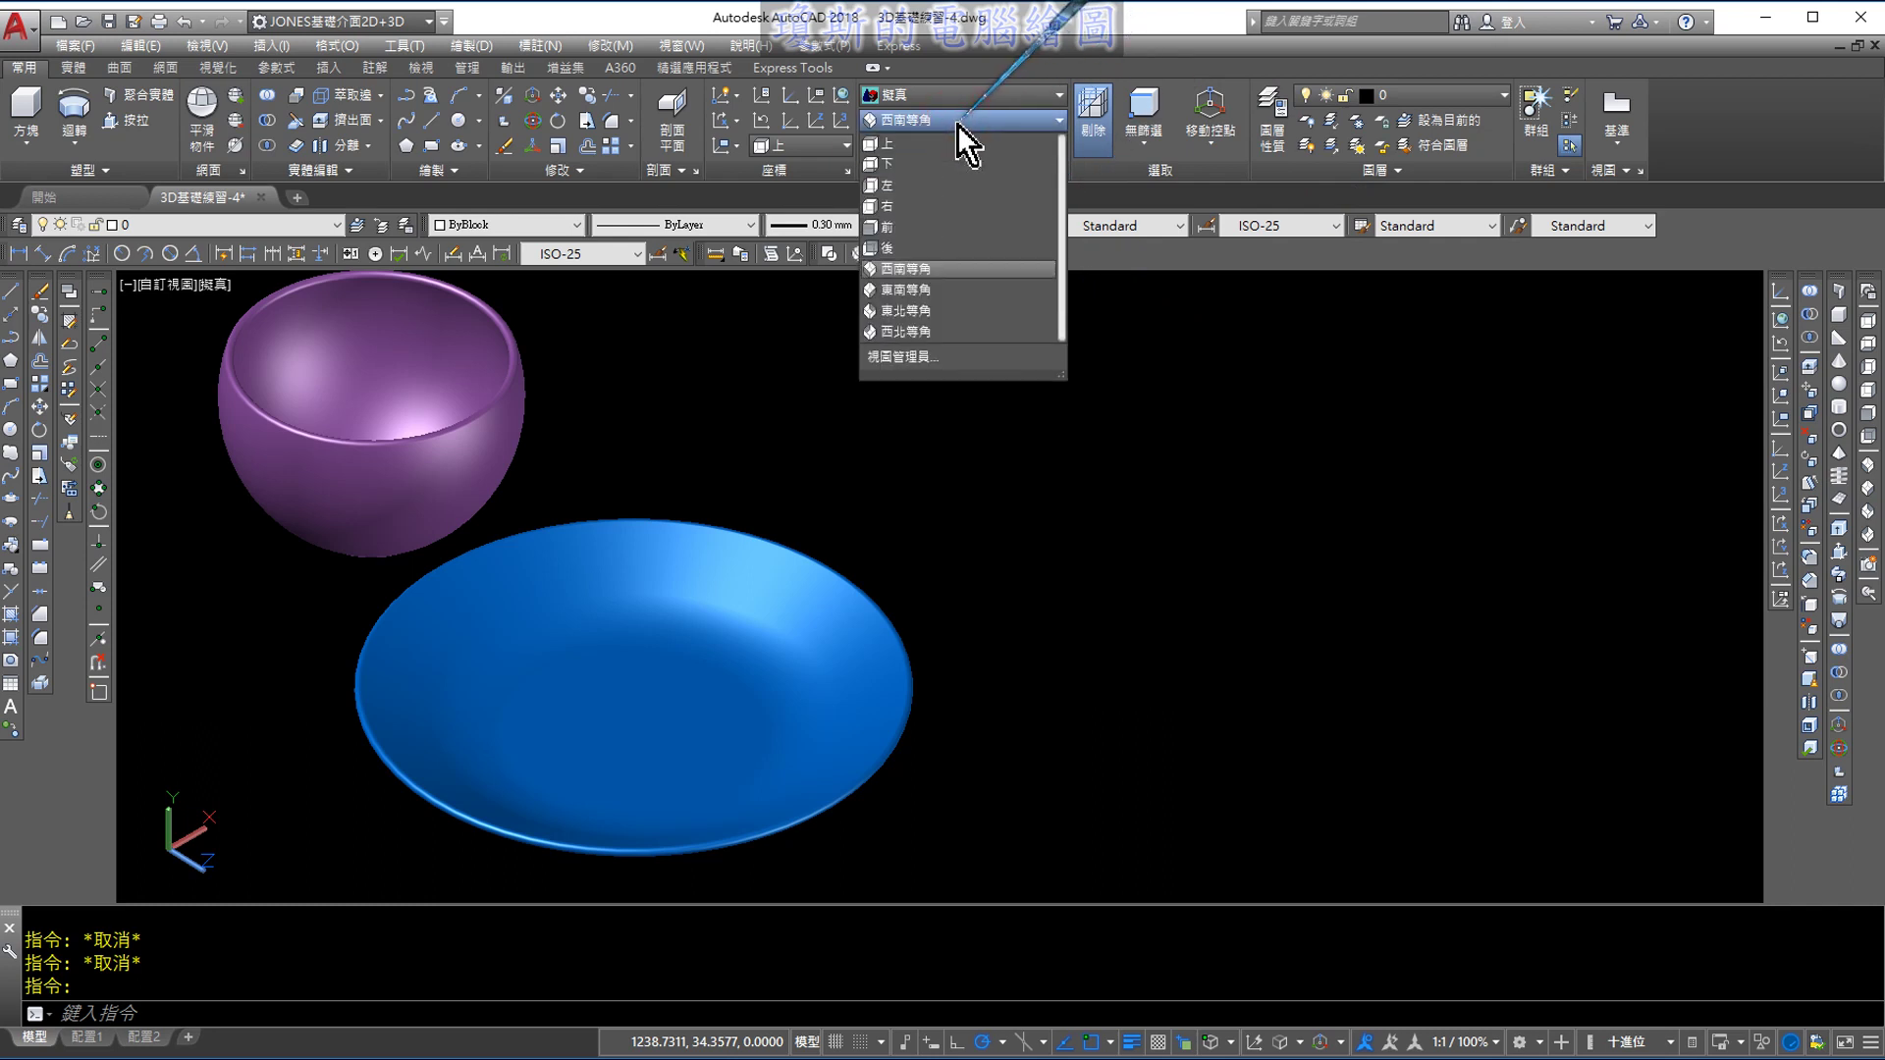
{"action": "left_click", "coordinate": [952, 227]}
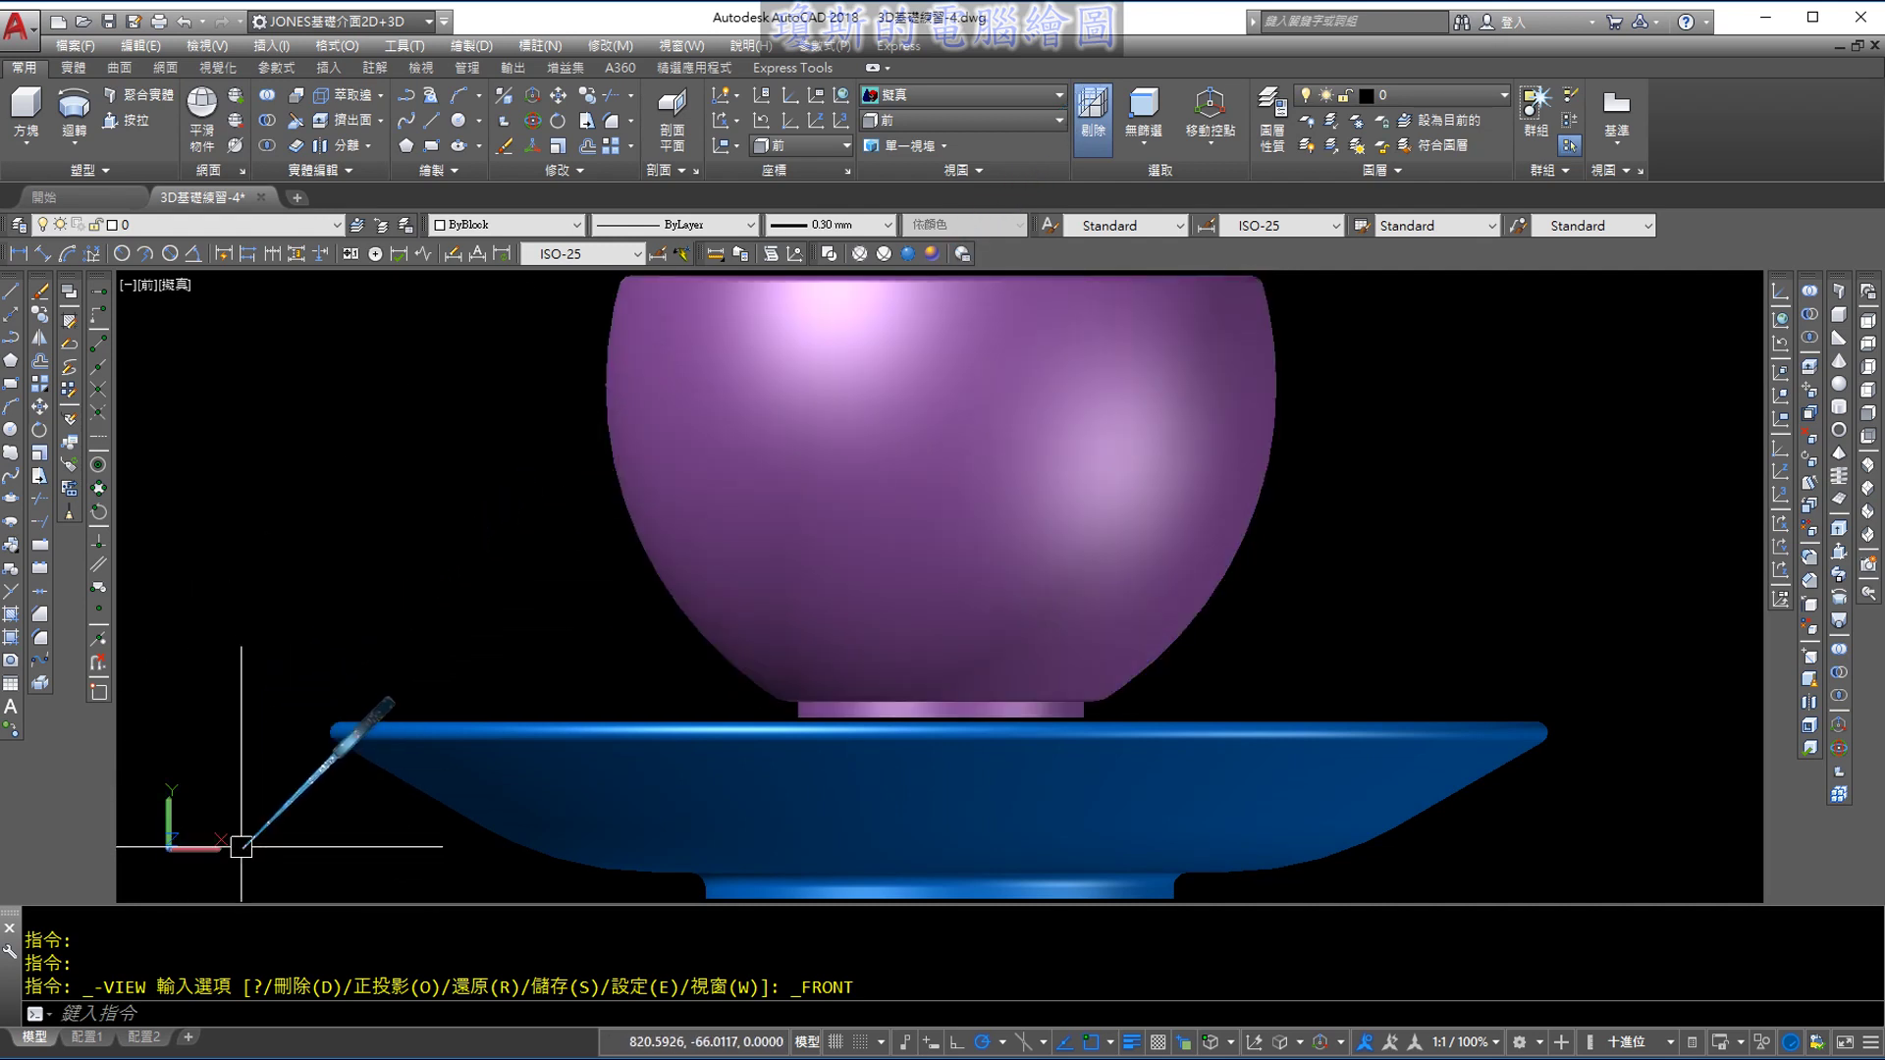
{"action": "scroll", "coordinate": [471, 560], "scroll_direction": "down", "scroll_amount": 3}
{"action": "scroll", "coordinate": [1278, 586], "scroll_direction": "up", "scroll_amount": 1}
{"action": "middle_click_drag", "start_coordinate": [1279, 586], "coordinate": [896, 583]}
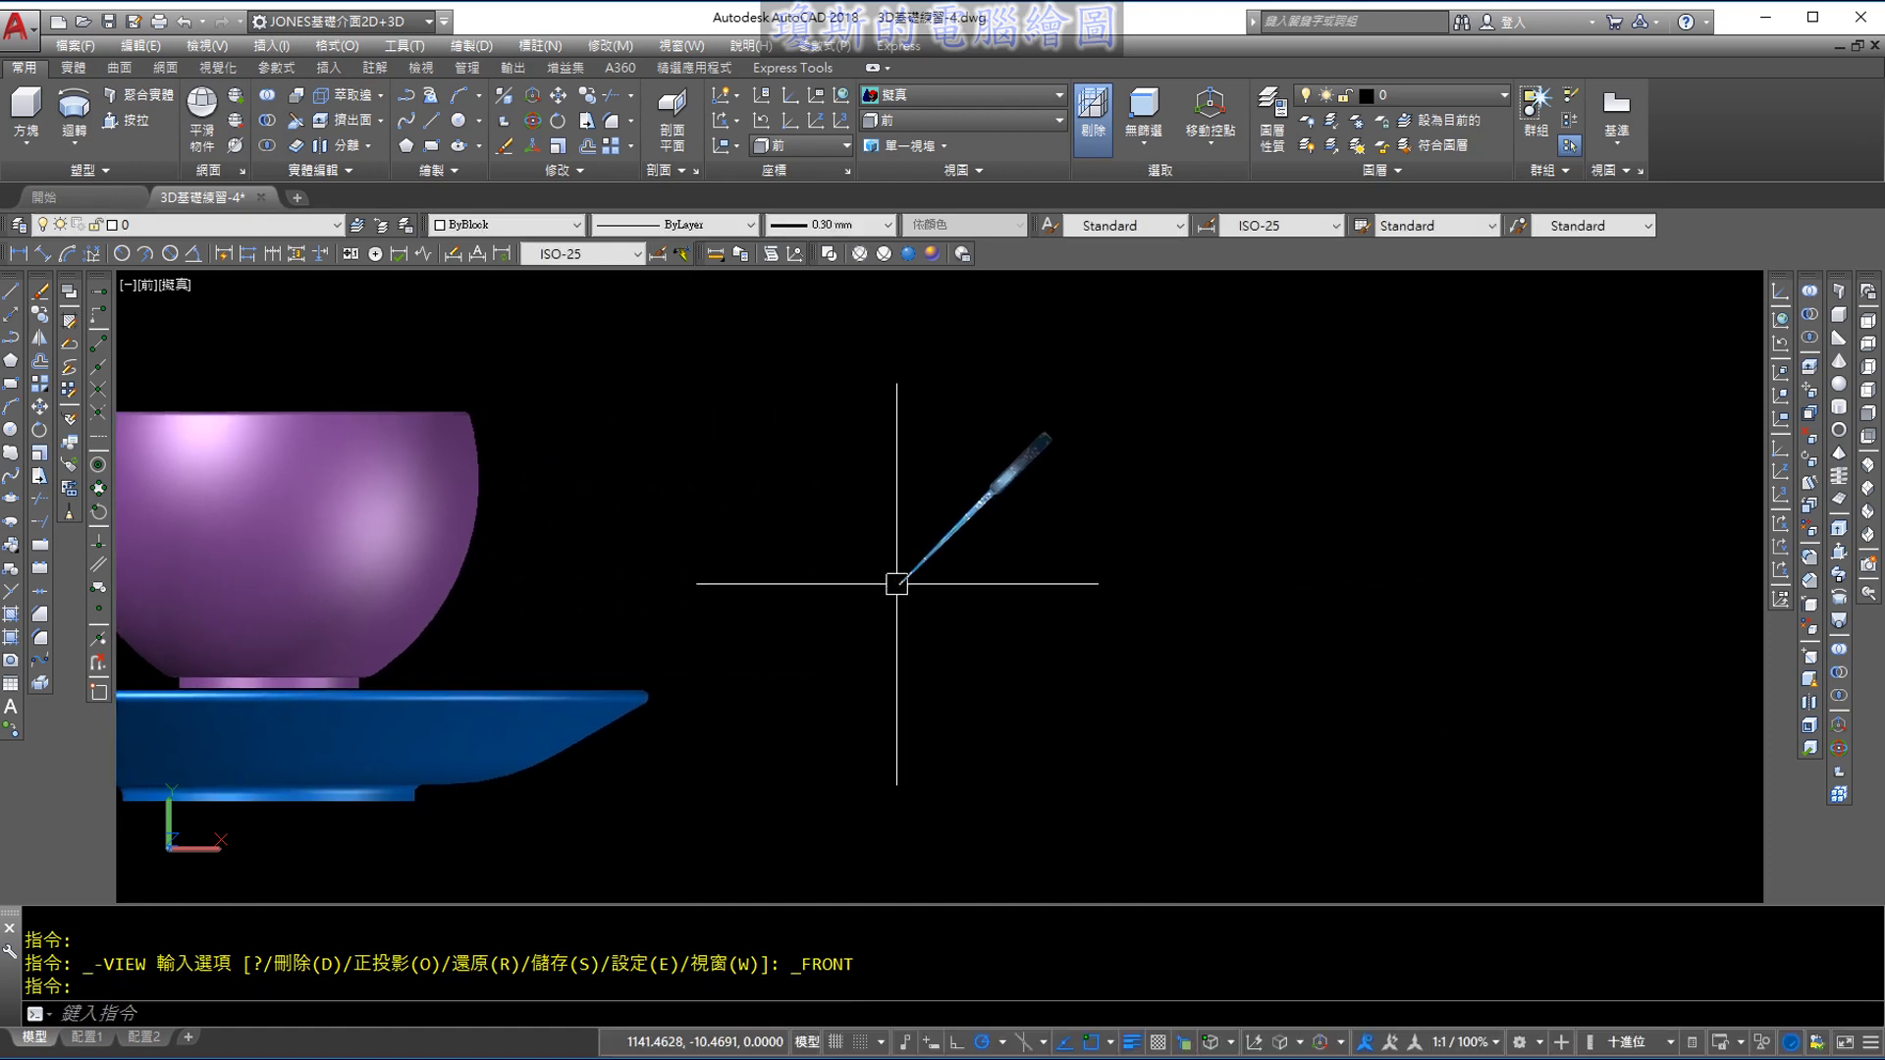
{"action": "middle_click_drag", "start_coordinate": [930, 422], "coordinate": [925, 432]}
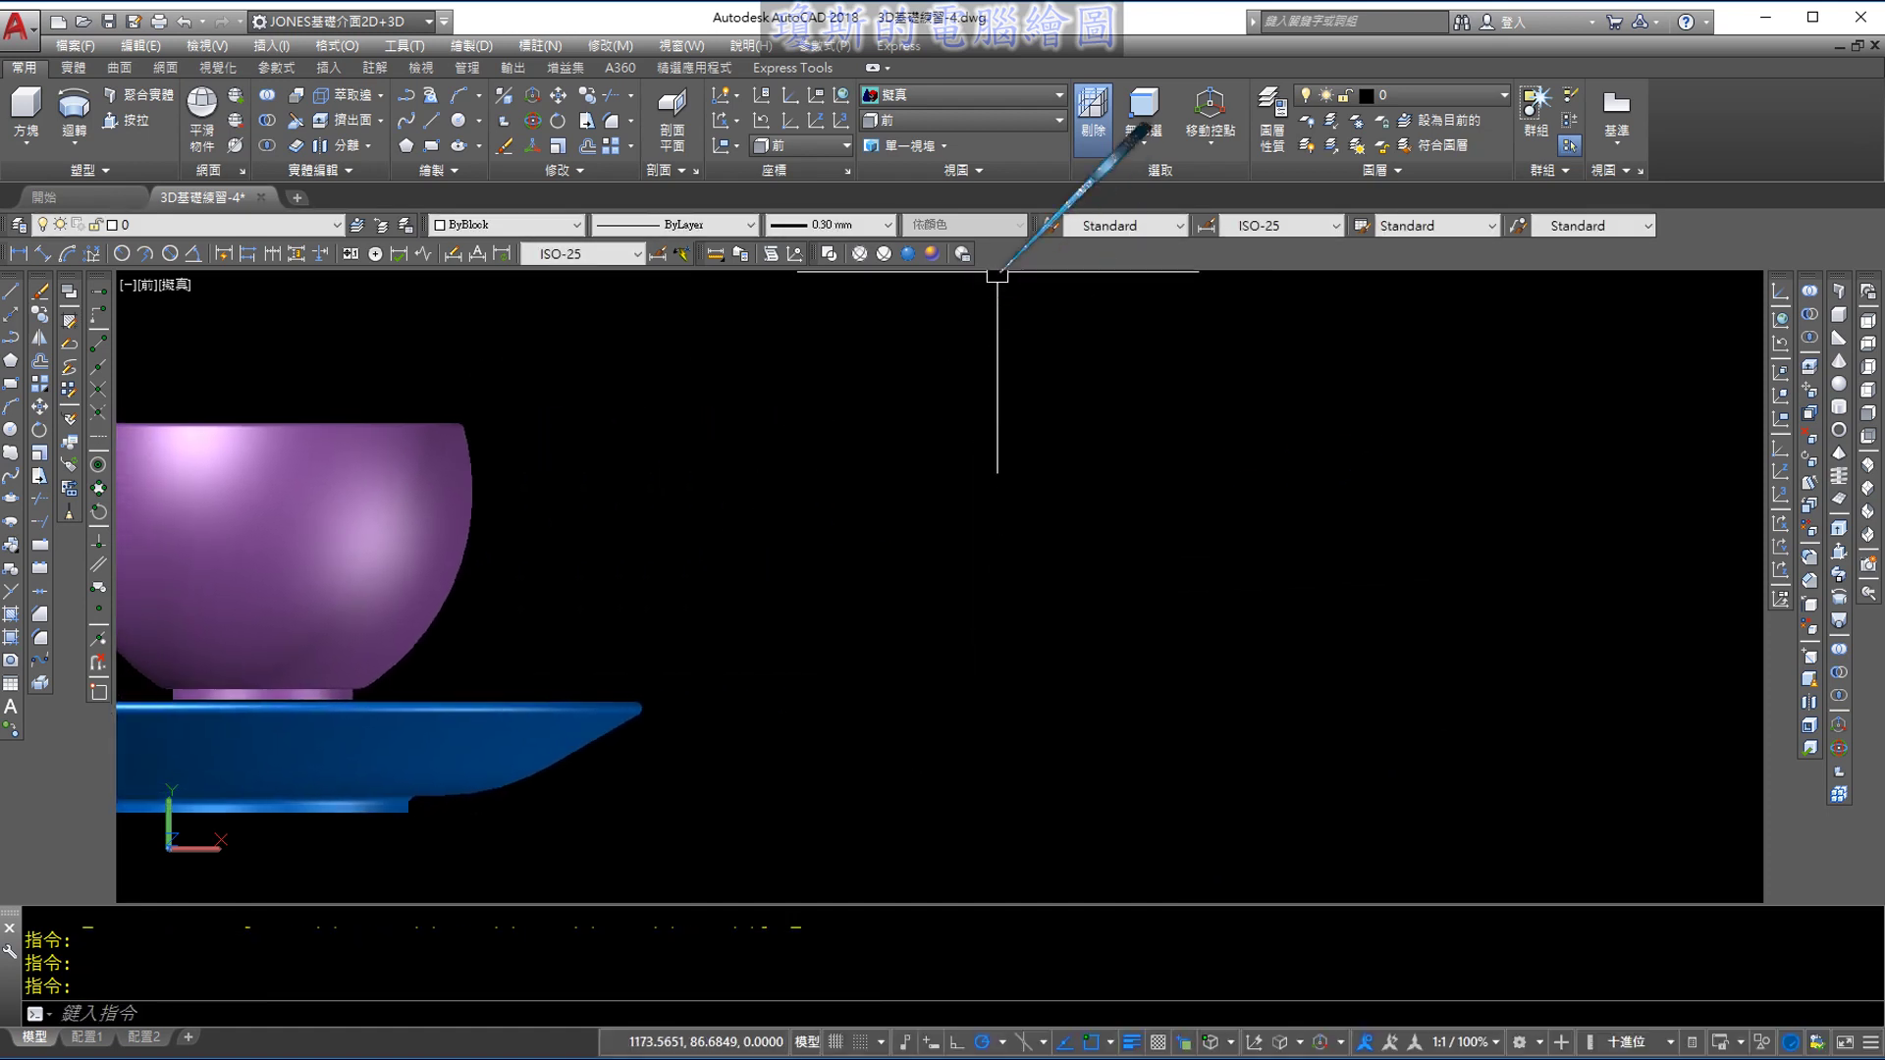
{"action": "left_click", "coordinate": [962, 103]}
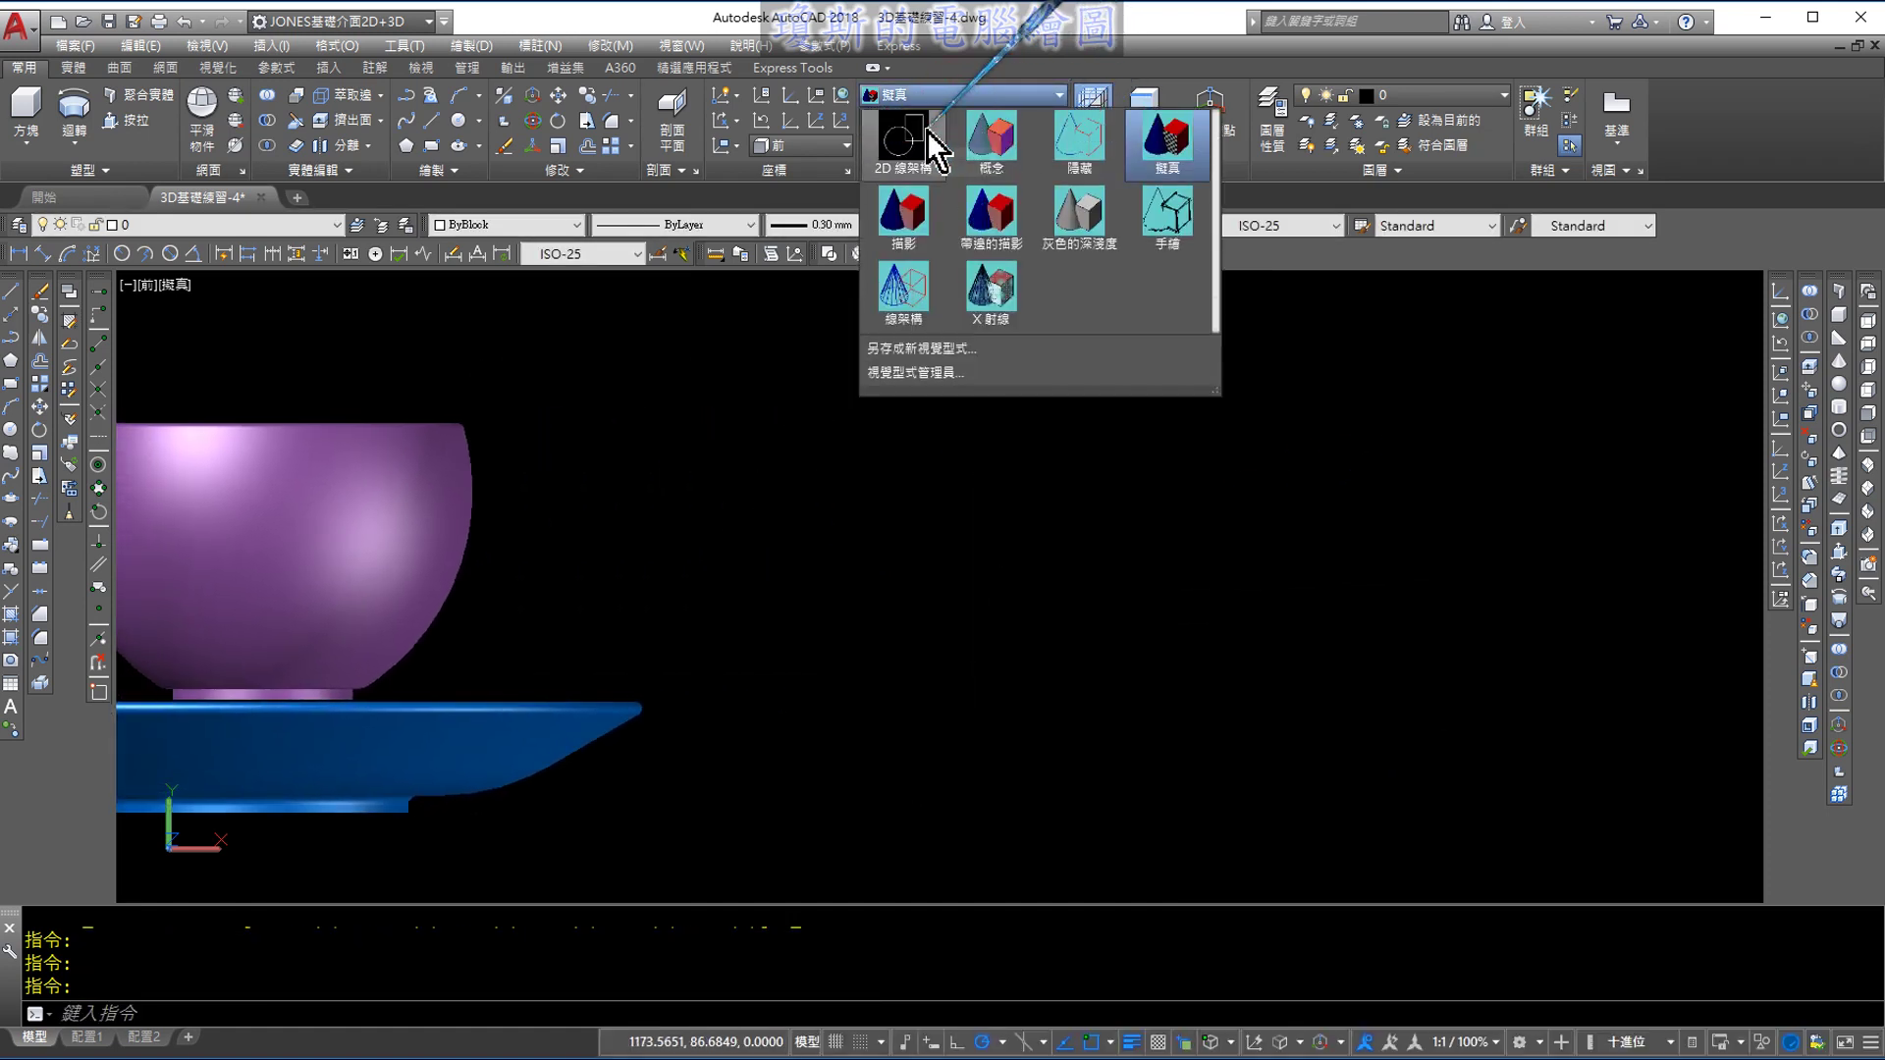
{"action": "left_click", "coordinate": [927, 132]}
{"action": "mouse_move", "coordinate": [871, 614]}
{"action": "middle_mouse_down"}
{"action": "mouse_move", "coordinate": [799, 612]}
{"action": "mouse_move", "coordinate": [896, 461]}
{"action": "middle_mouse_up"}
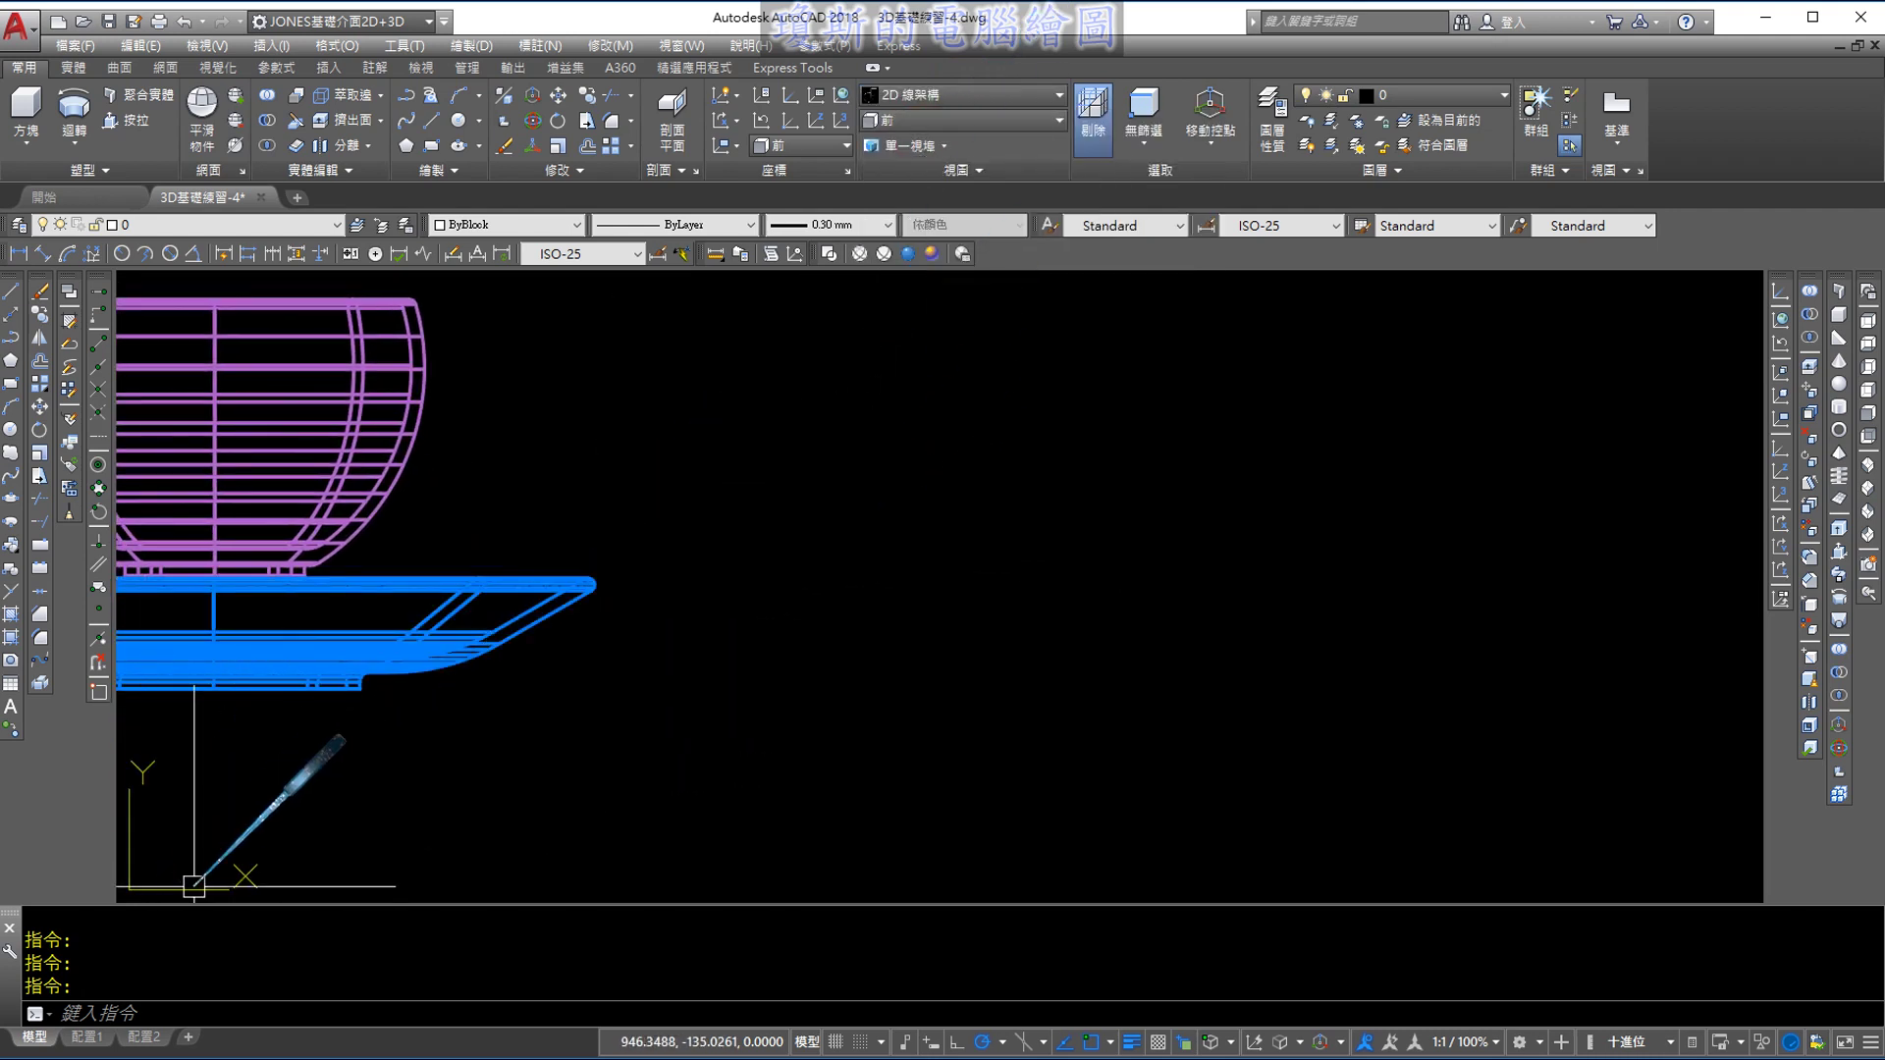
Pan to empty space and sketch the planned 70 vertical and 30 base lines
{"action": "middle_click_drag", "start_coordinate": [1037, 555], "coordinate": [1094, 656]}
{"action": "middle_click_drag", "start_coordinate": [869, 567], "coordinate": [921, 567]}
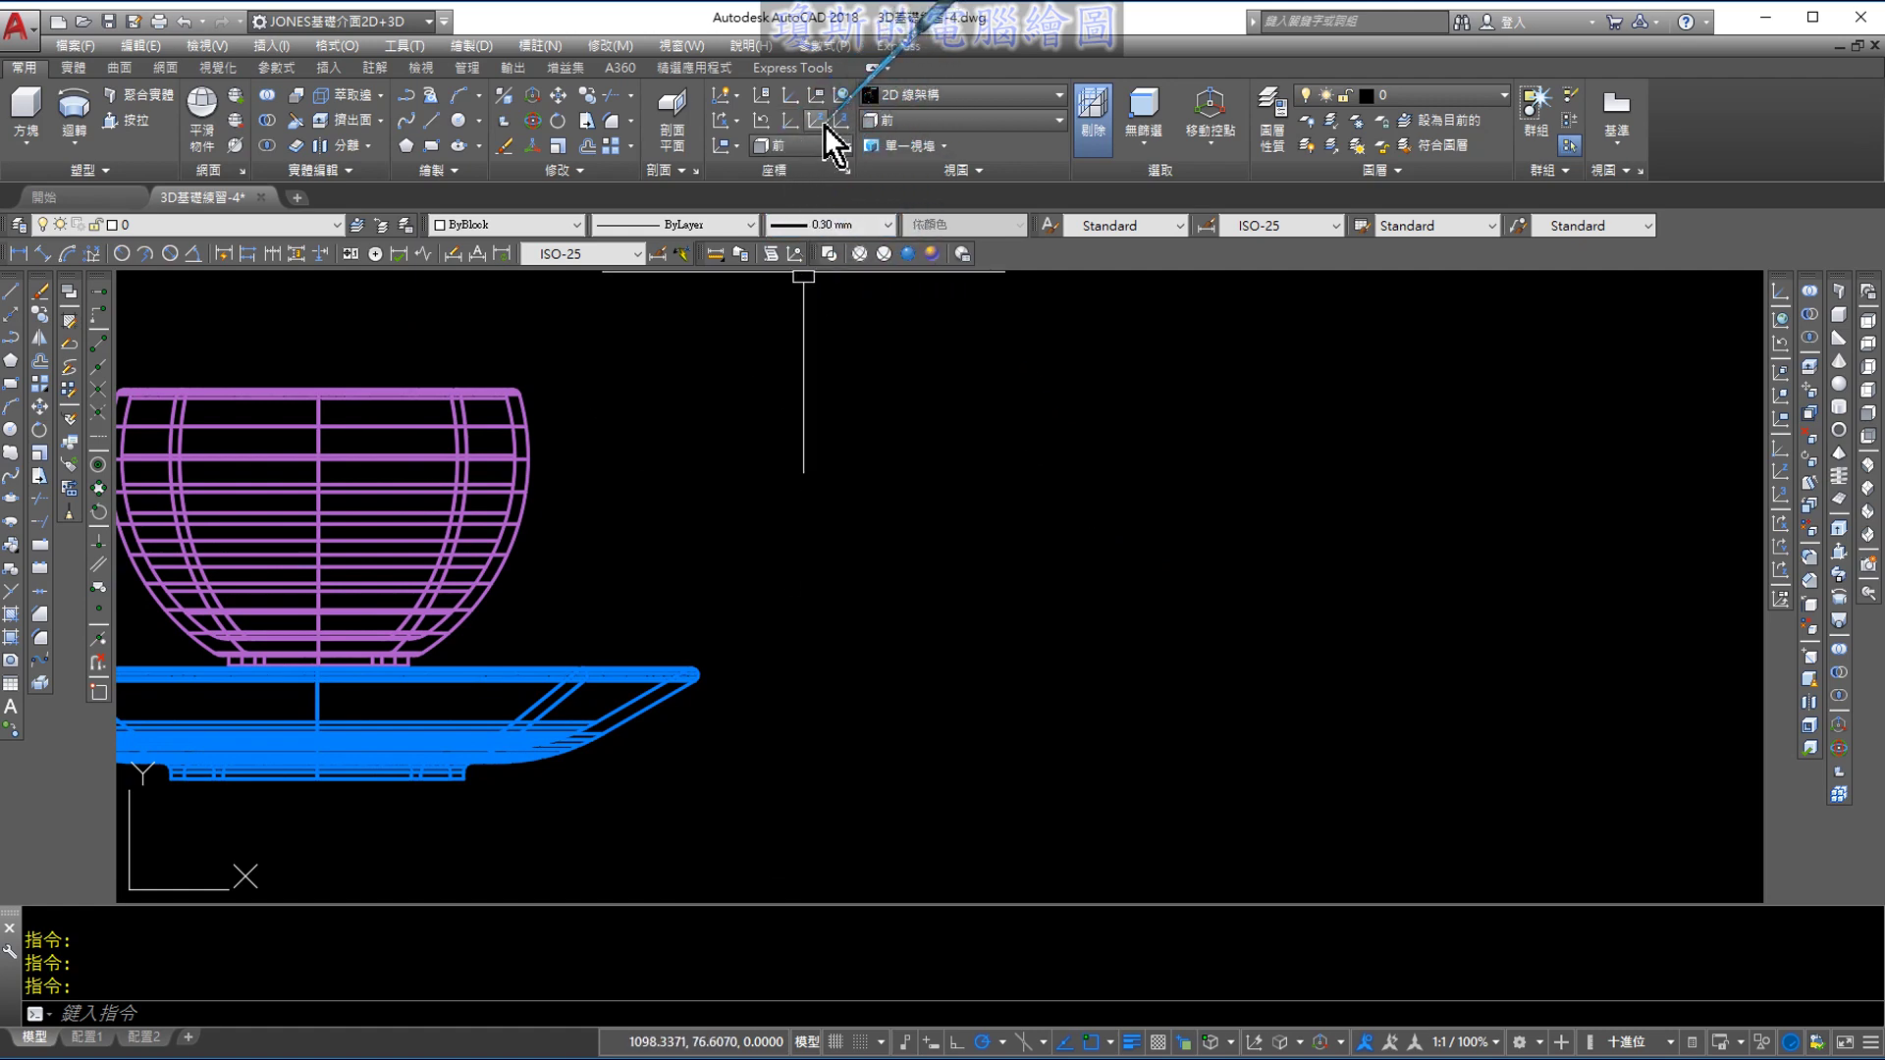
{"action": "middle_click_drag", "start_coordinate": [1097, 556], "coordinate": [1018, 551]}
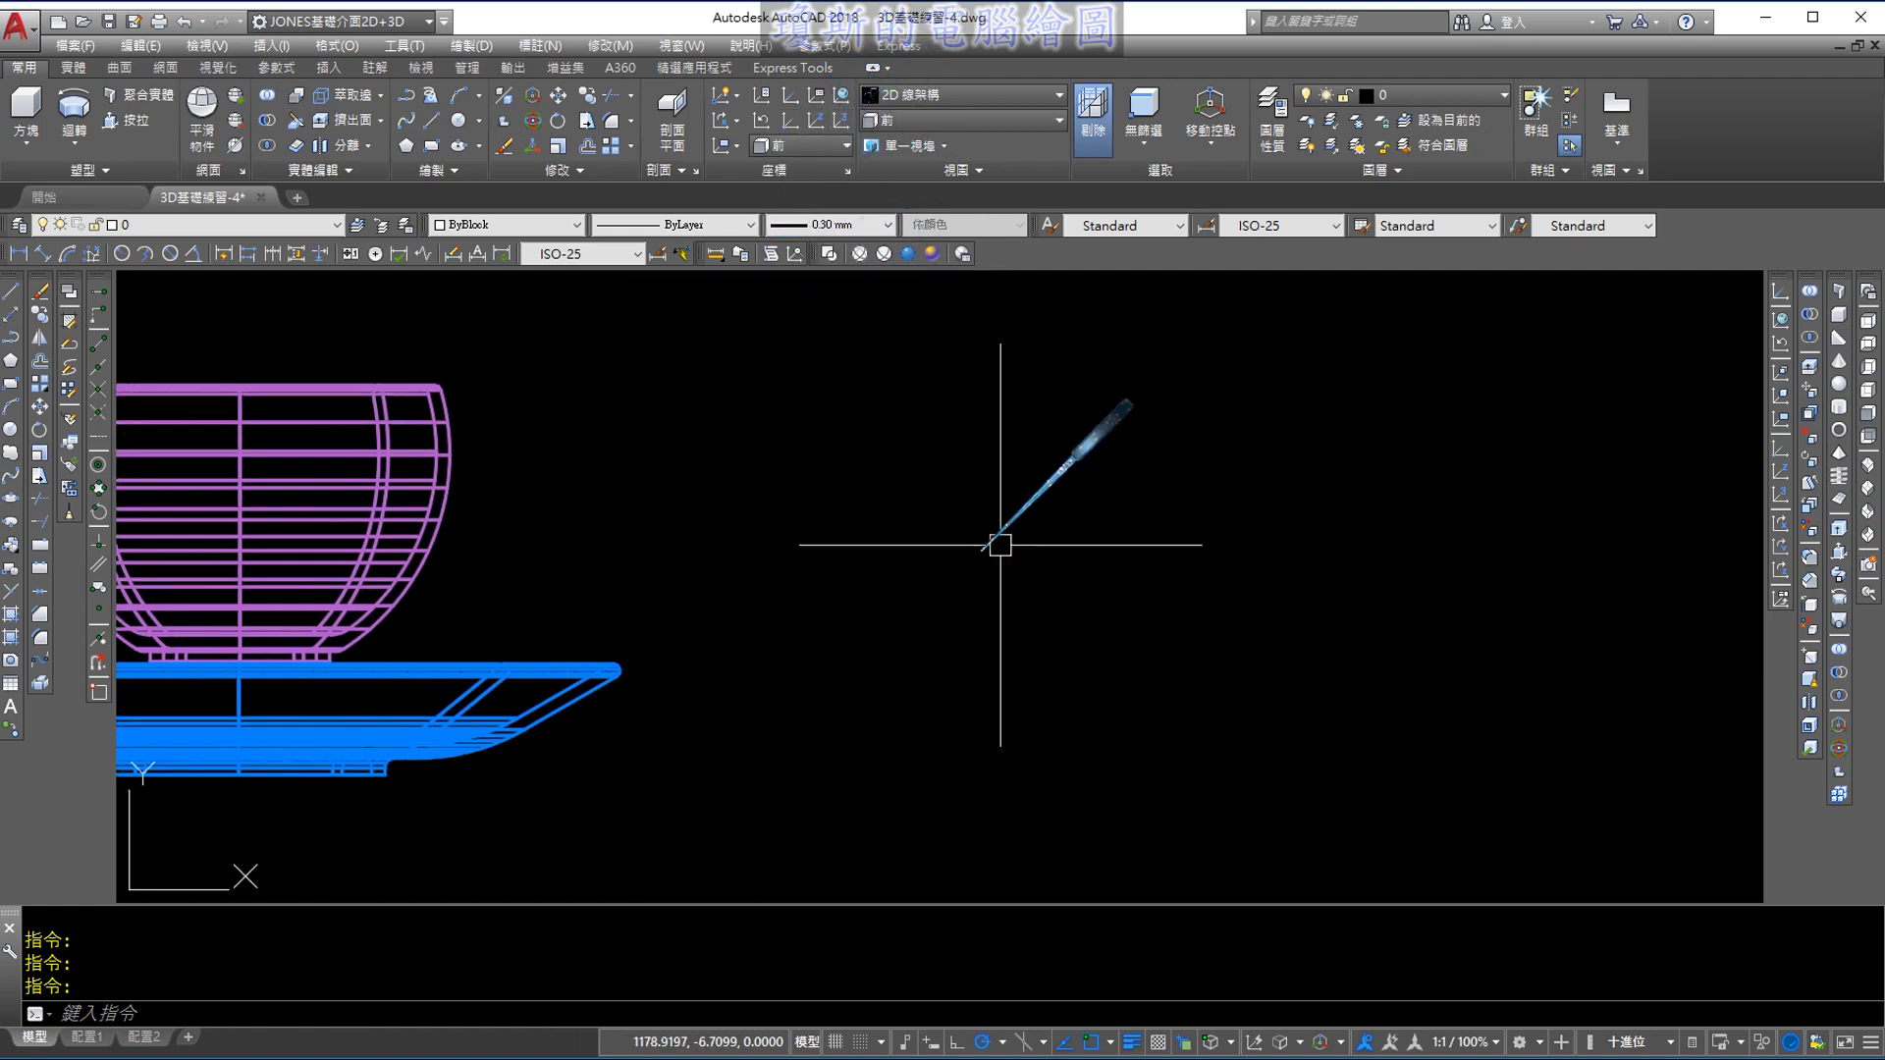
{"action": "left_click", "coordinate": [433, 121]}
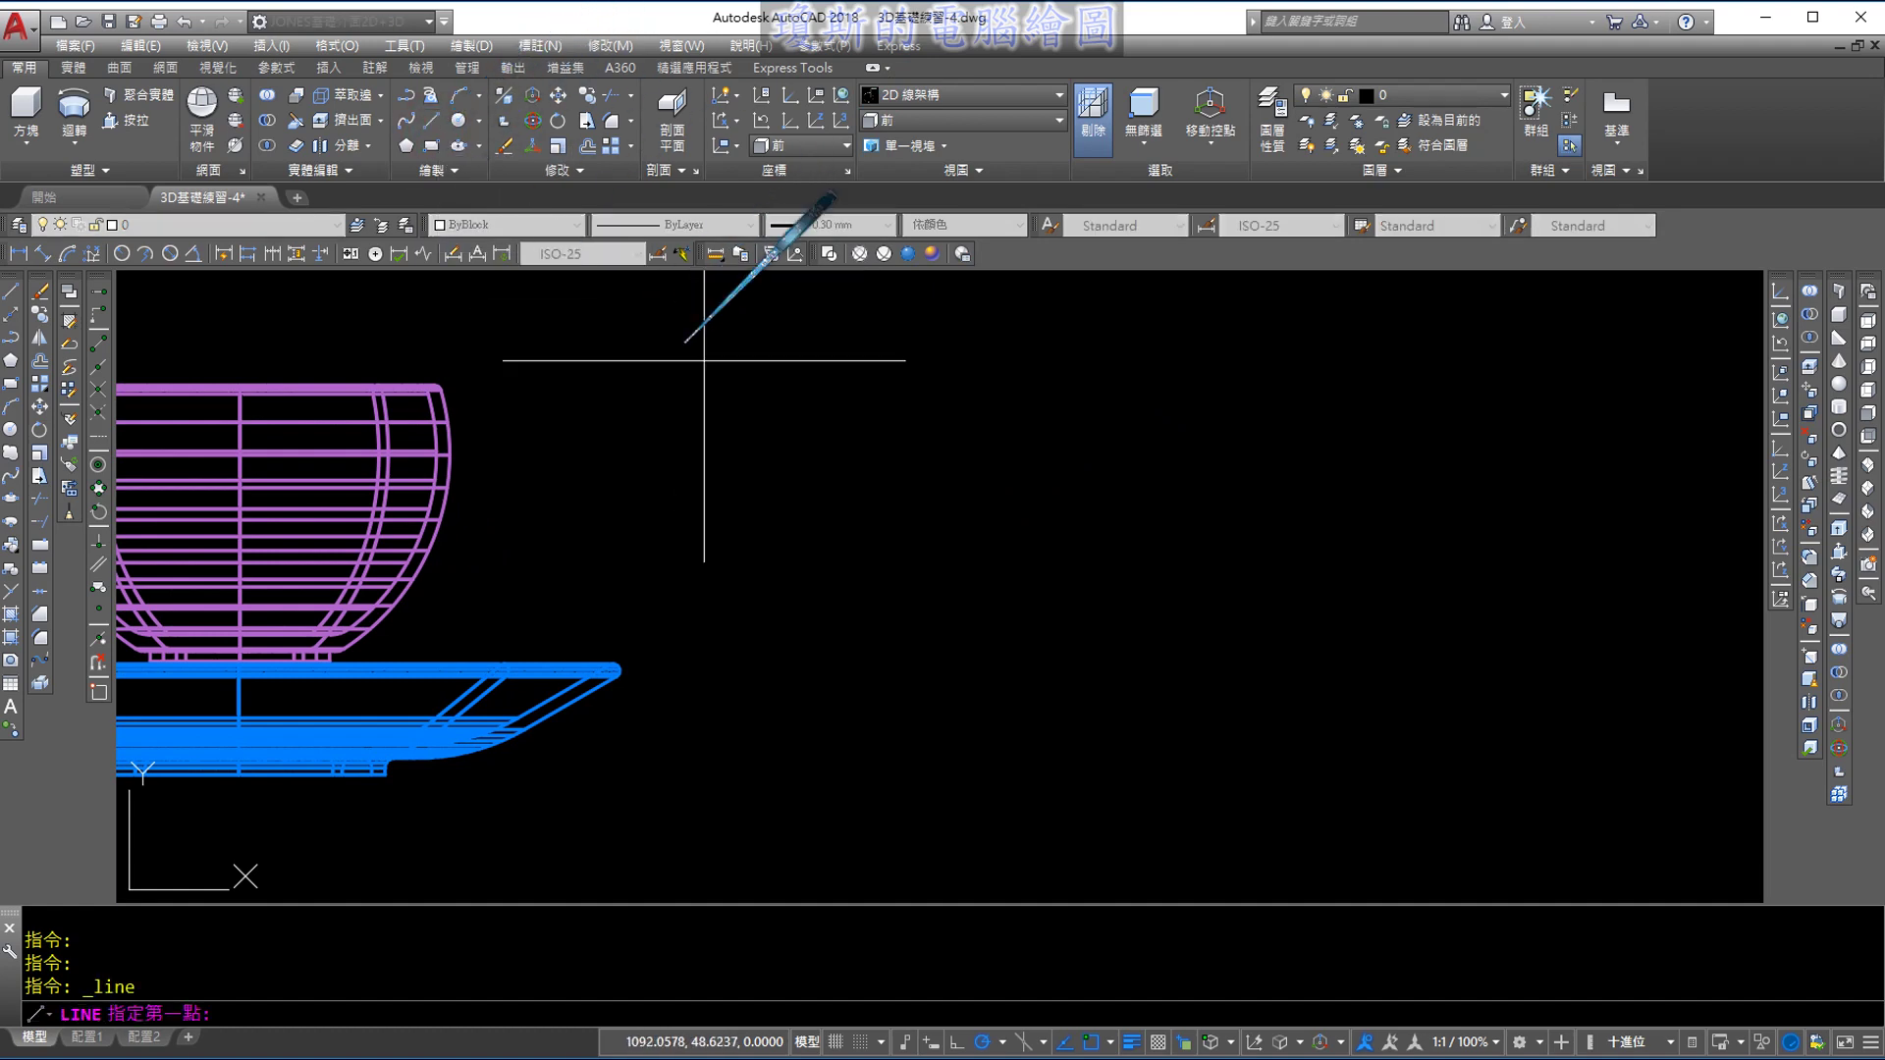
{"action": "middle_click_drag", "start_coordinate": [1123, 471], "coordinate": [885, 471]}
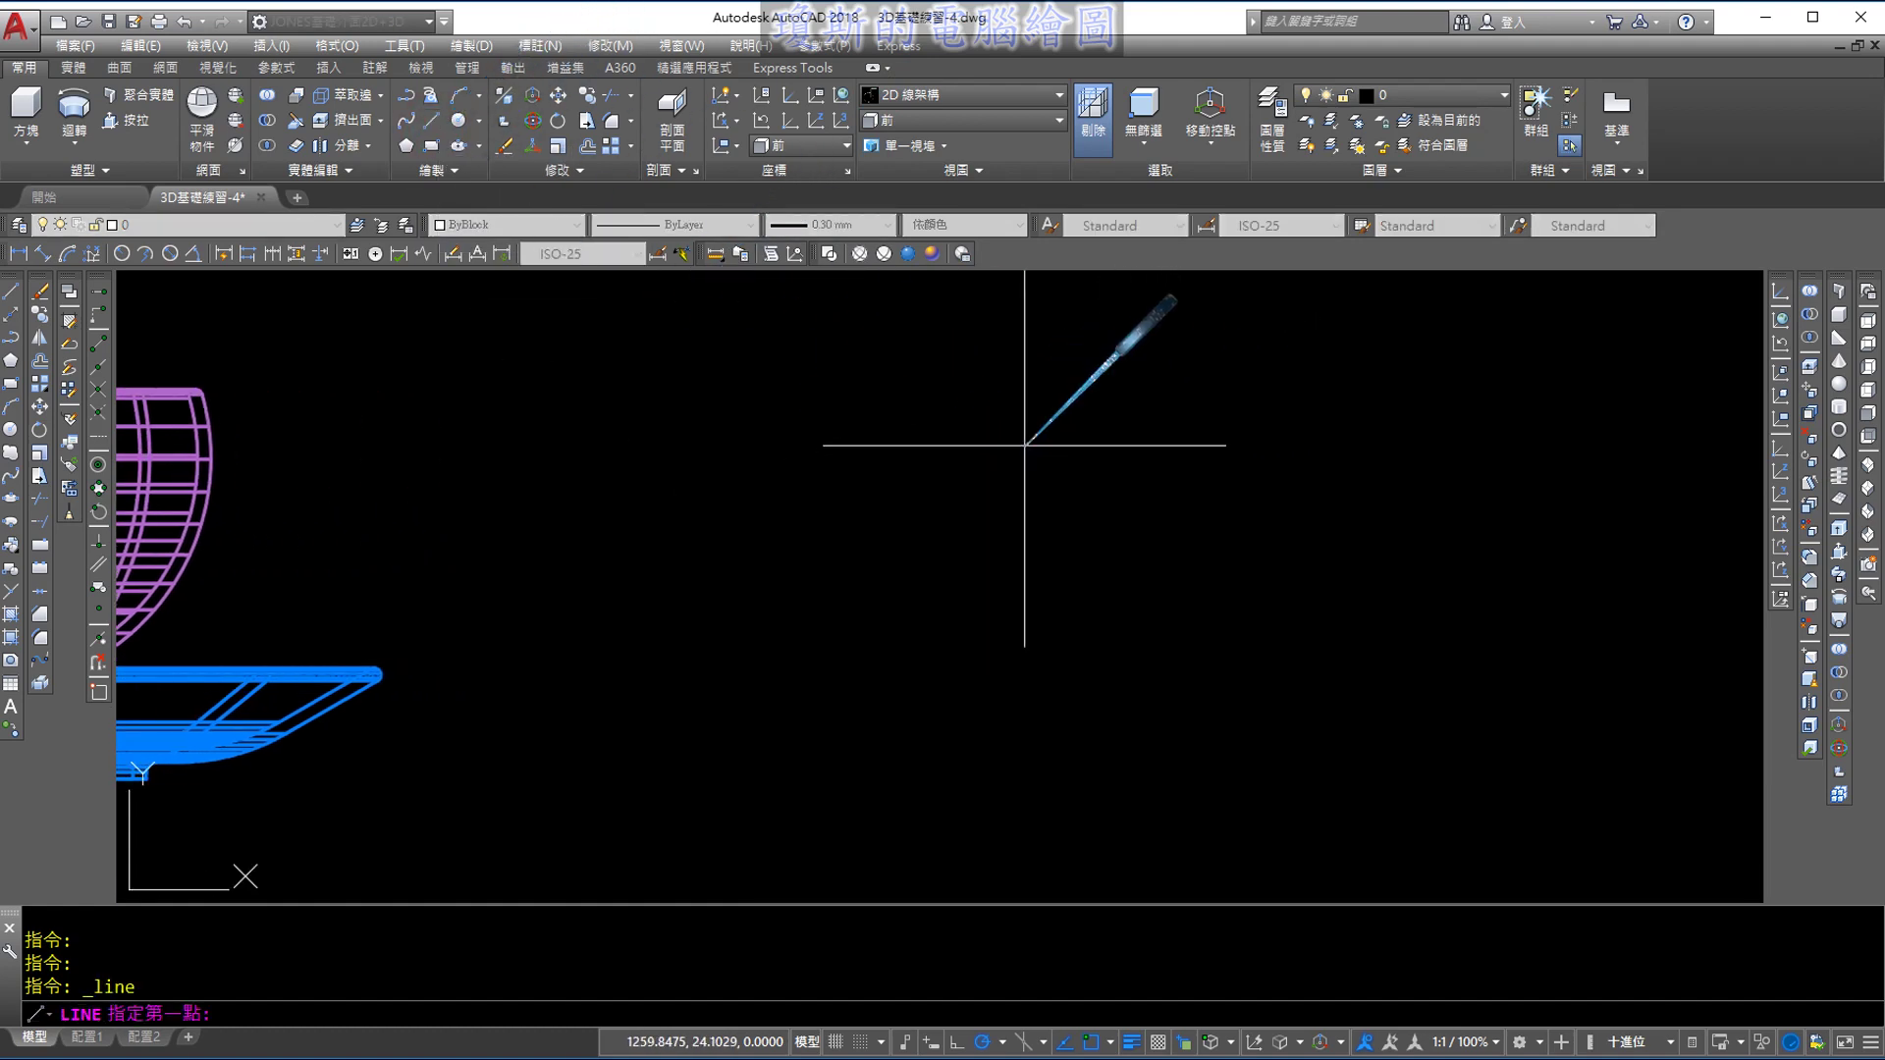
{"action": "mouse_move", "coordinate": [1004, 407]}
{"action": "left_mouse_down"}
{"action": "mouse_move", "coordinate": [1016, 726]}
{"action": "mouse_move", "coordinate": [1197, 727]}
{"action": "left_mouse_up"}
{"action": "mouse_move", "coordinate": [756, 538]}
{"action": "left_mouse_down"}
{"action": "mouse_move", "coordinate": [742, 497]}
{"action": "mouse_move", "coordinate": [790, 648]}
{"action": "left_mouse_up"}
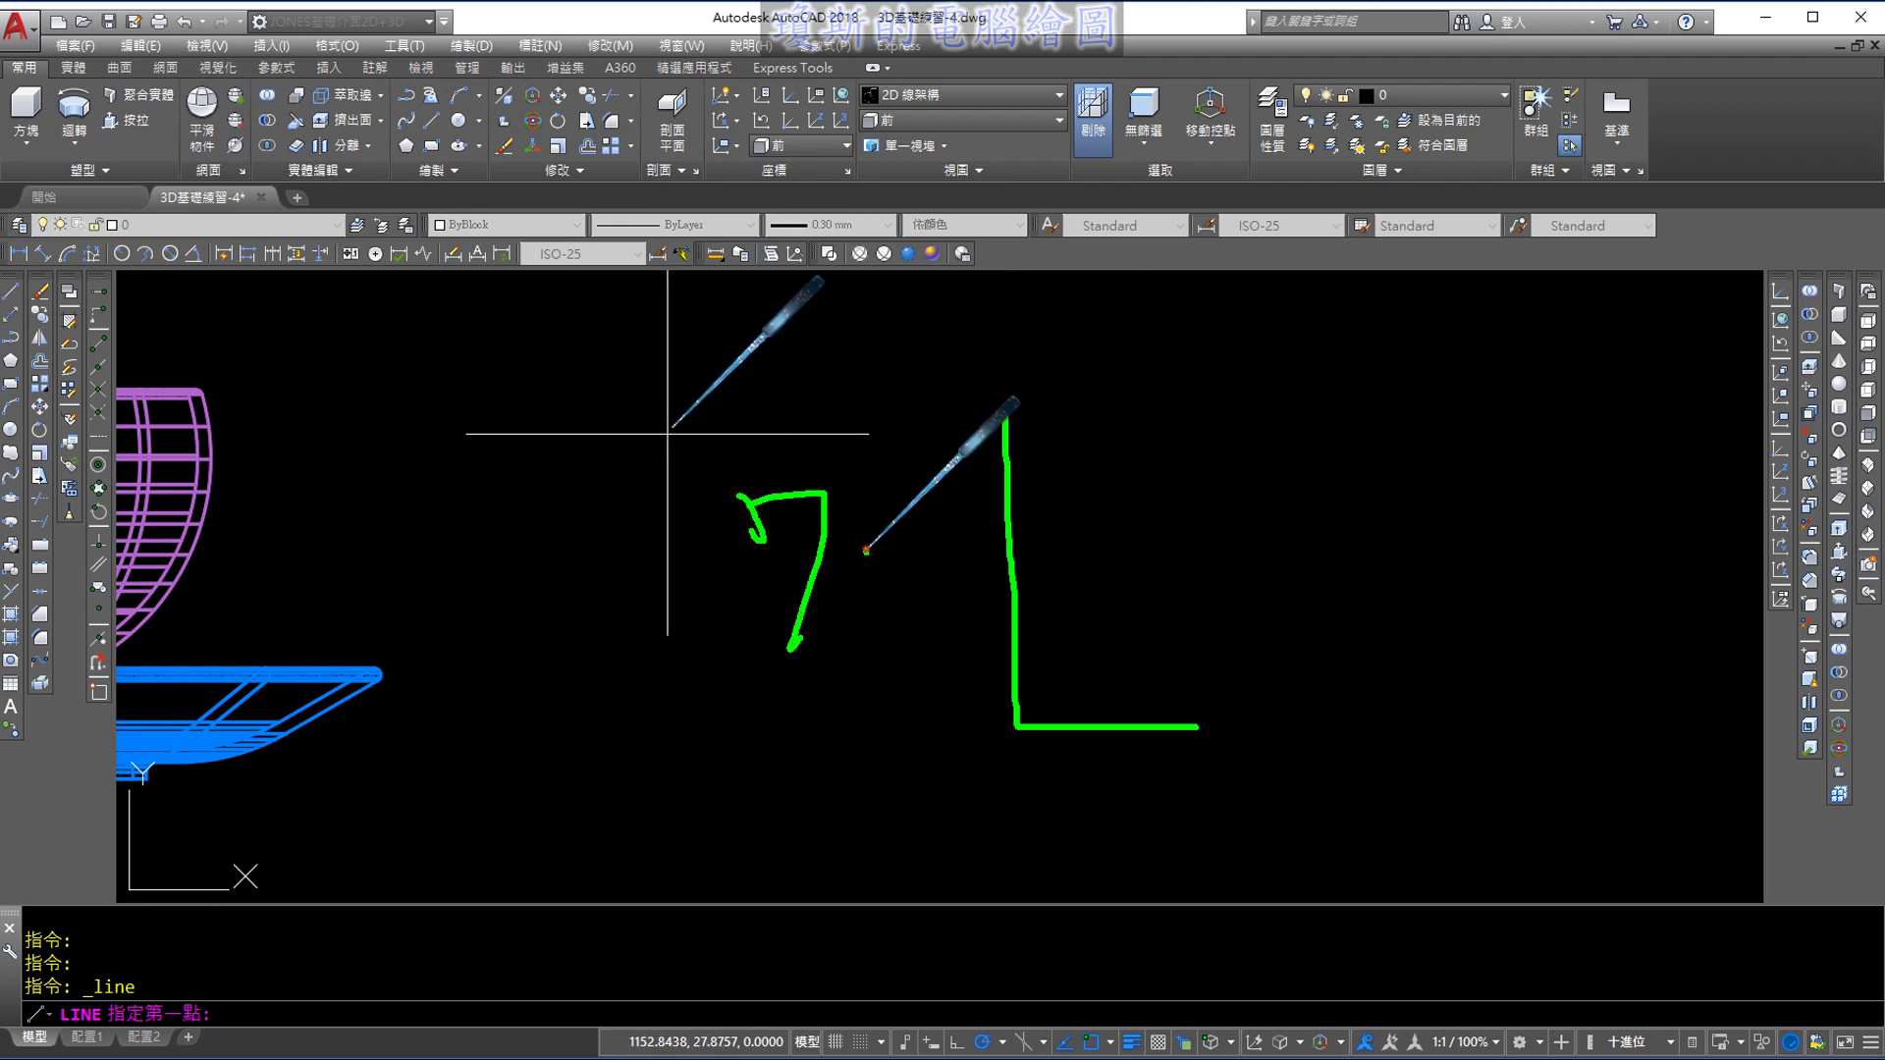
{"action": "left_click_drag", "start_coordinate": [827, 551], "coordinate": [864, 550]}
{"action": "left_click_drag", "start_coordinate": [1026, 775], "coordinate": [1053, 830]}
{"action": "left_click_drag", "start_coordinate": [1139, 775], "coordinate": [1129, 786]}
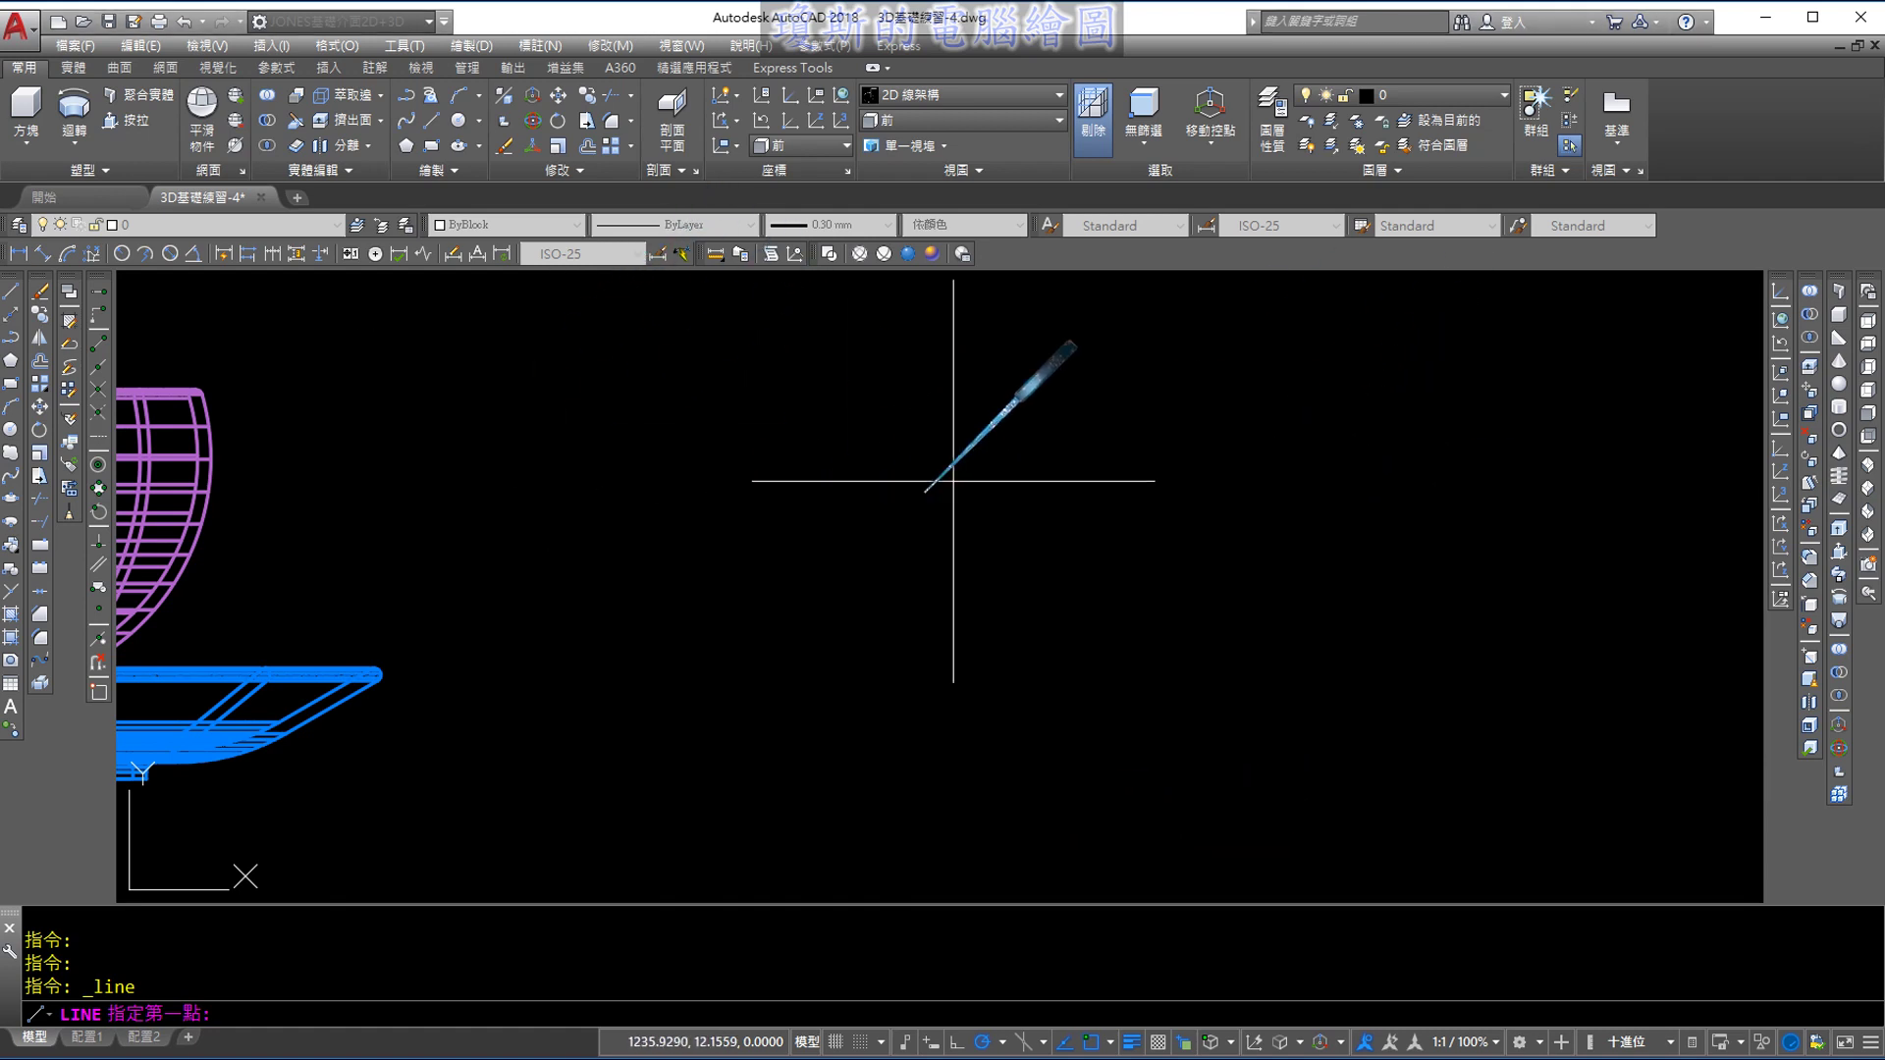
Draw a 70-unit vertical line downward and a 30-unit horizontal line to the right
{"action": "left_click", "coordinate": [1048, 408]}
{"action": "type", "text": "70"}
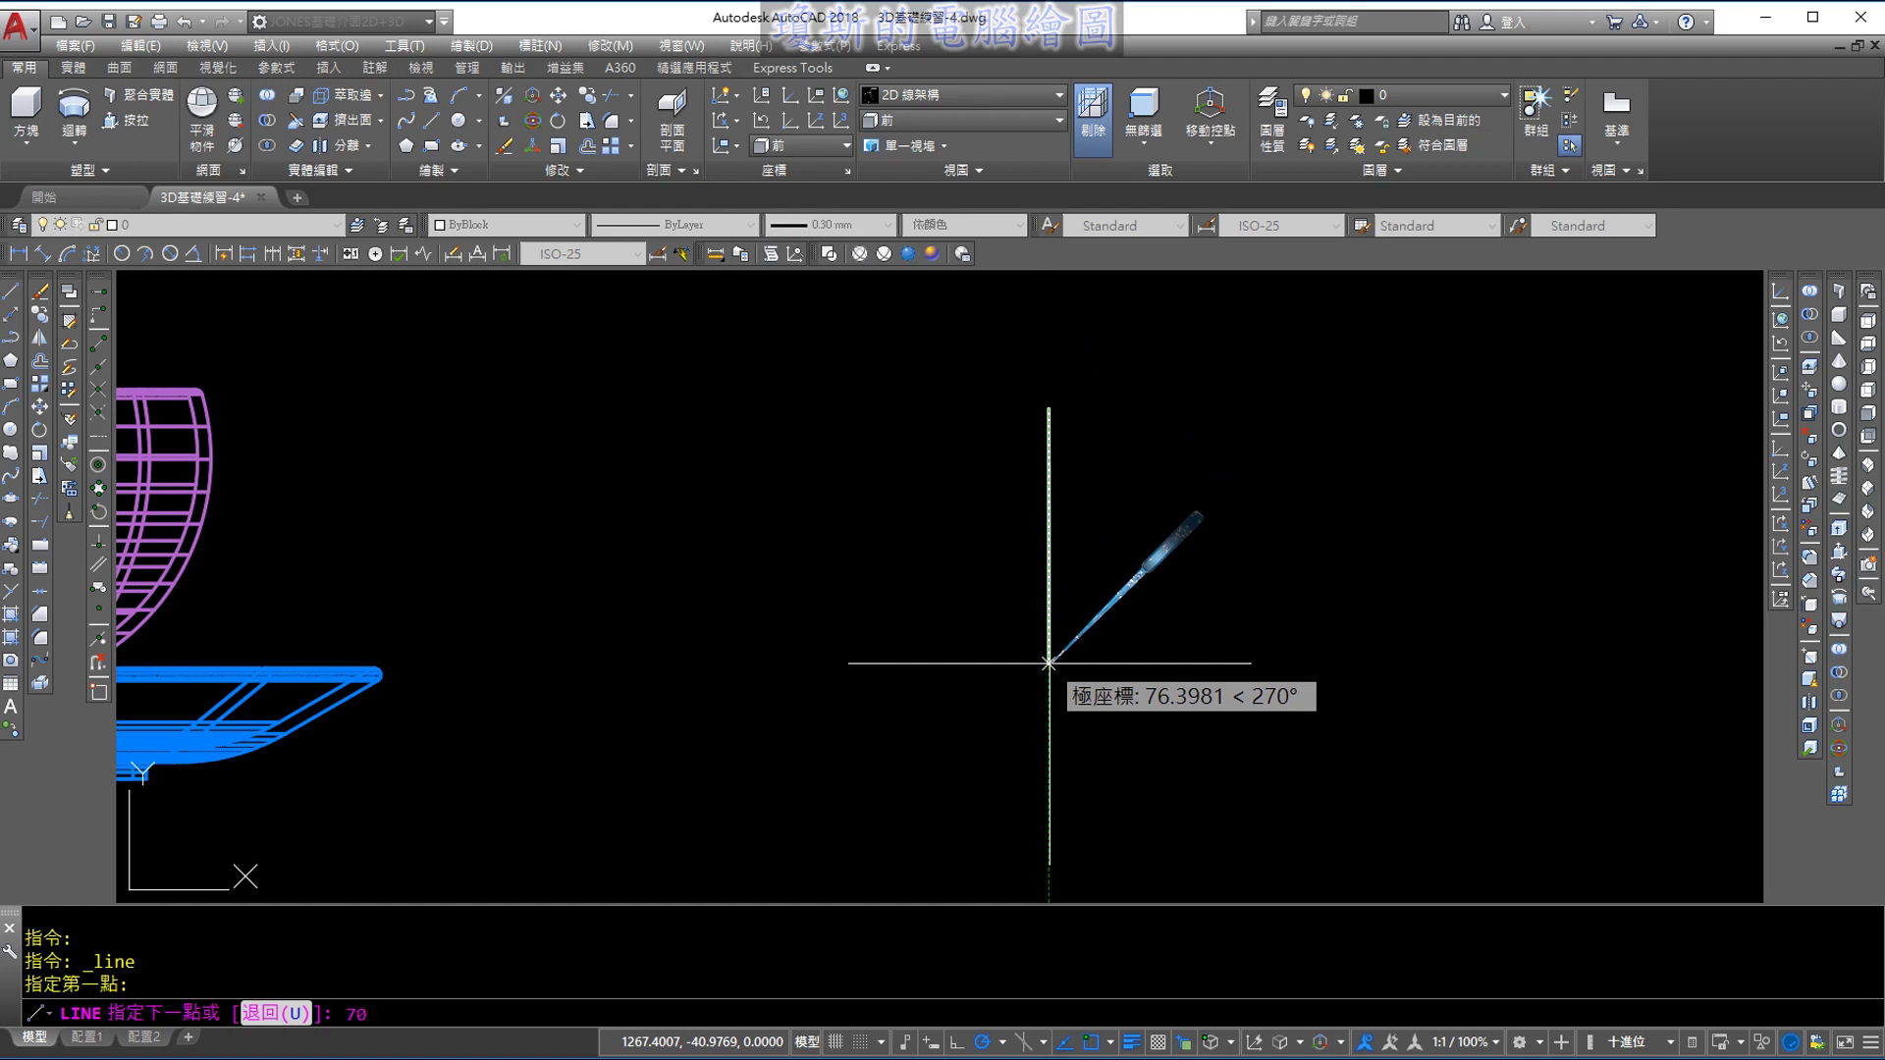
{"action": "key", "text": "Return"}
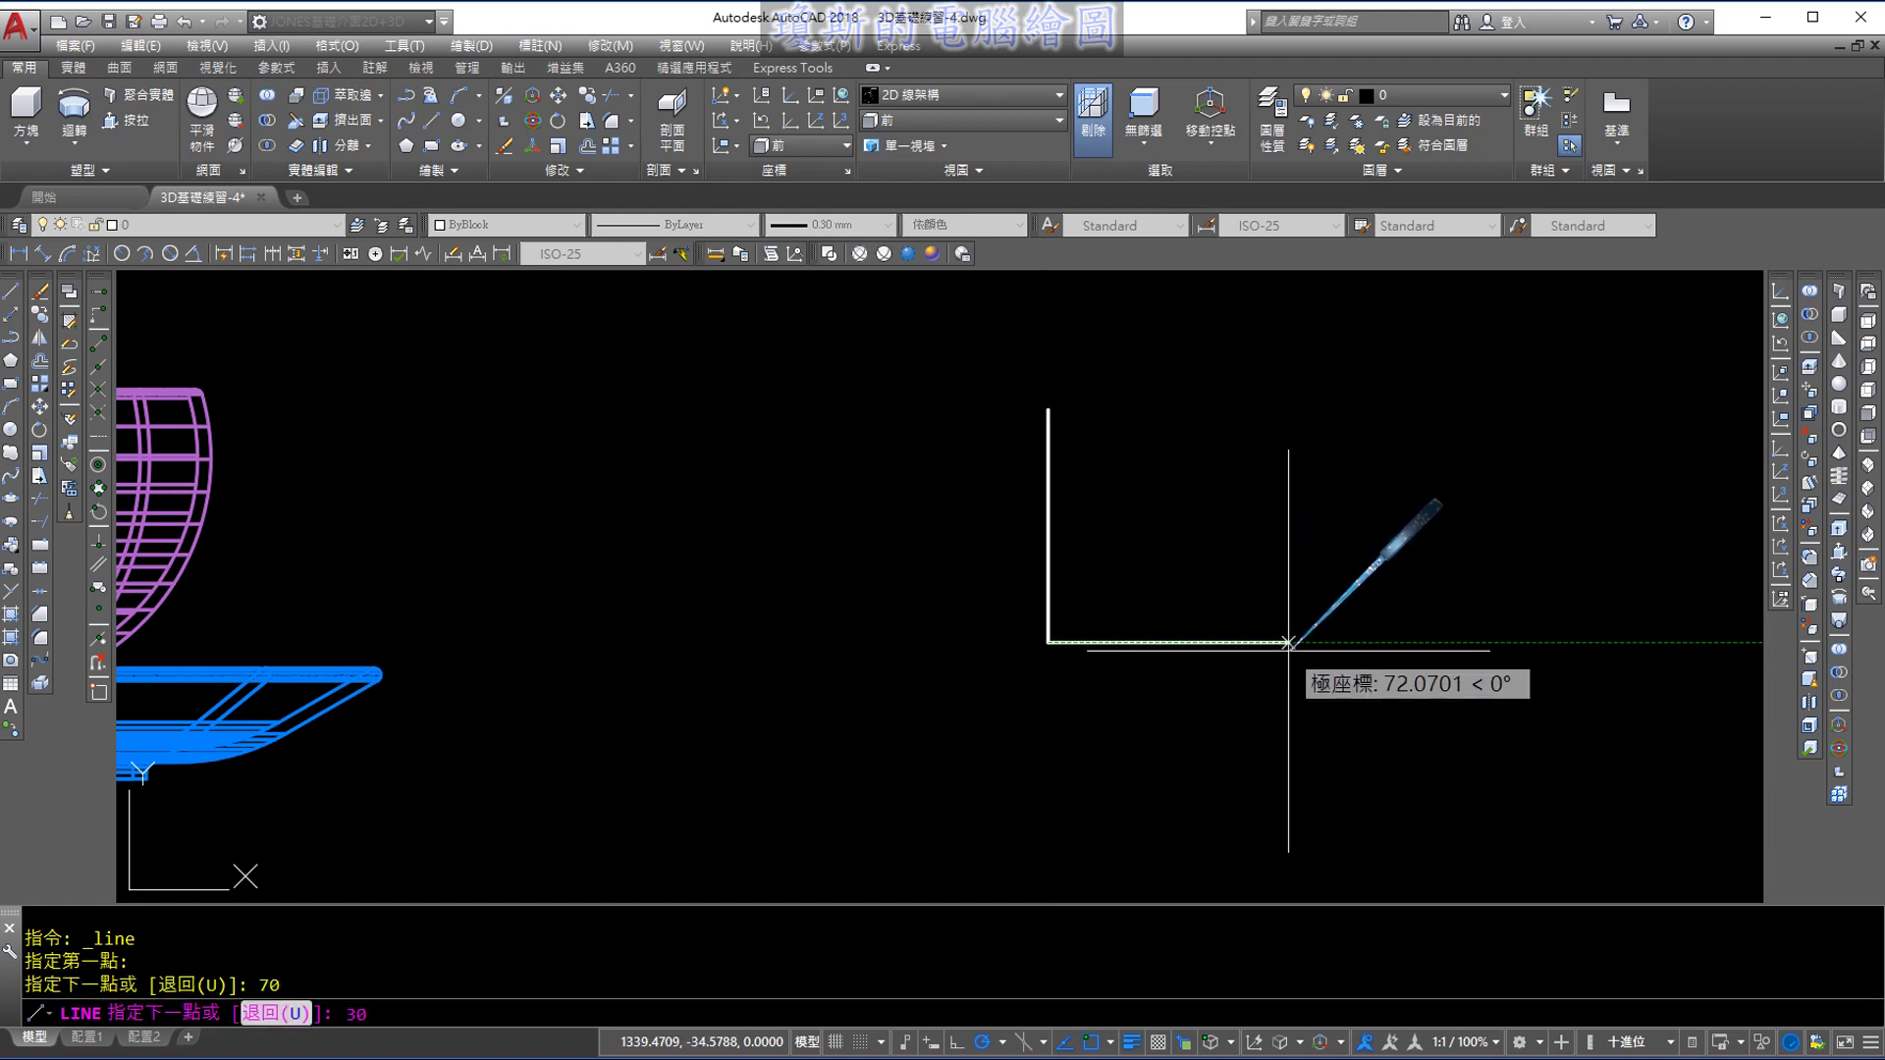
{"action": "key", "text": "Return"}
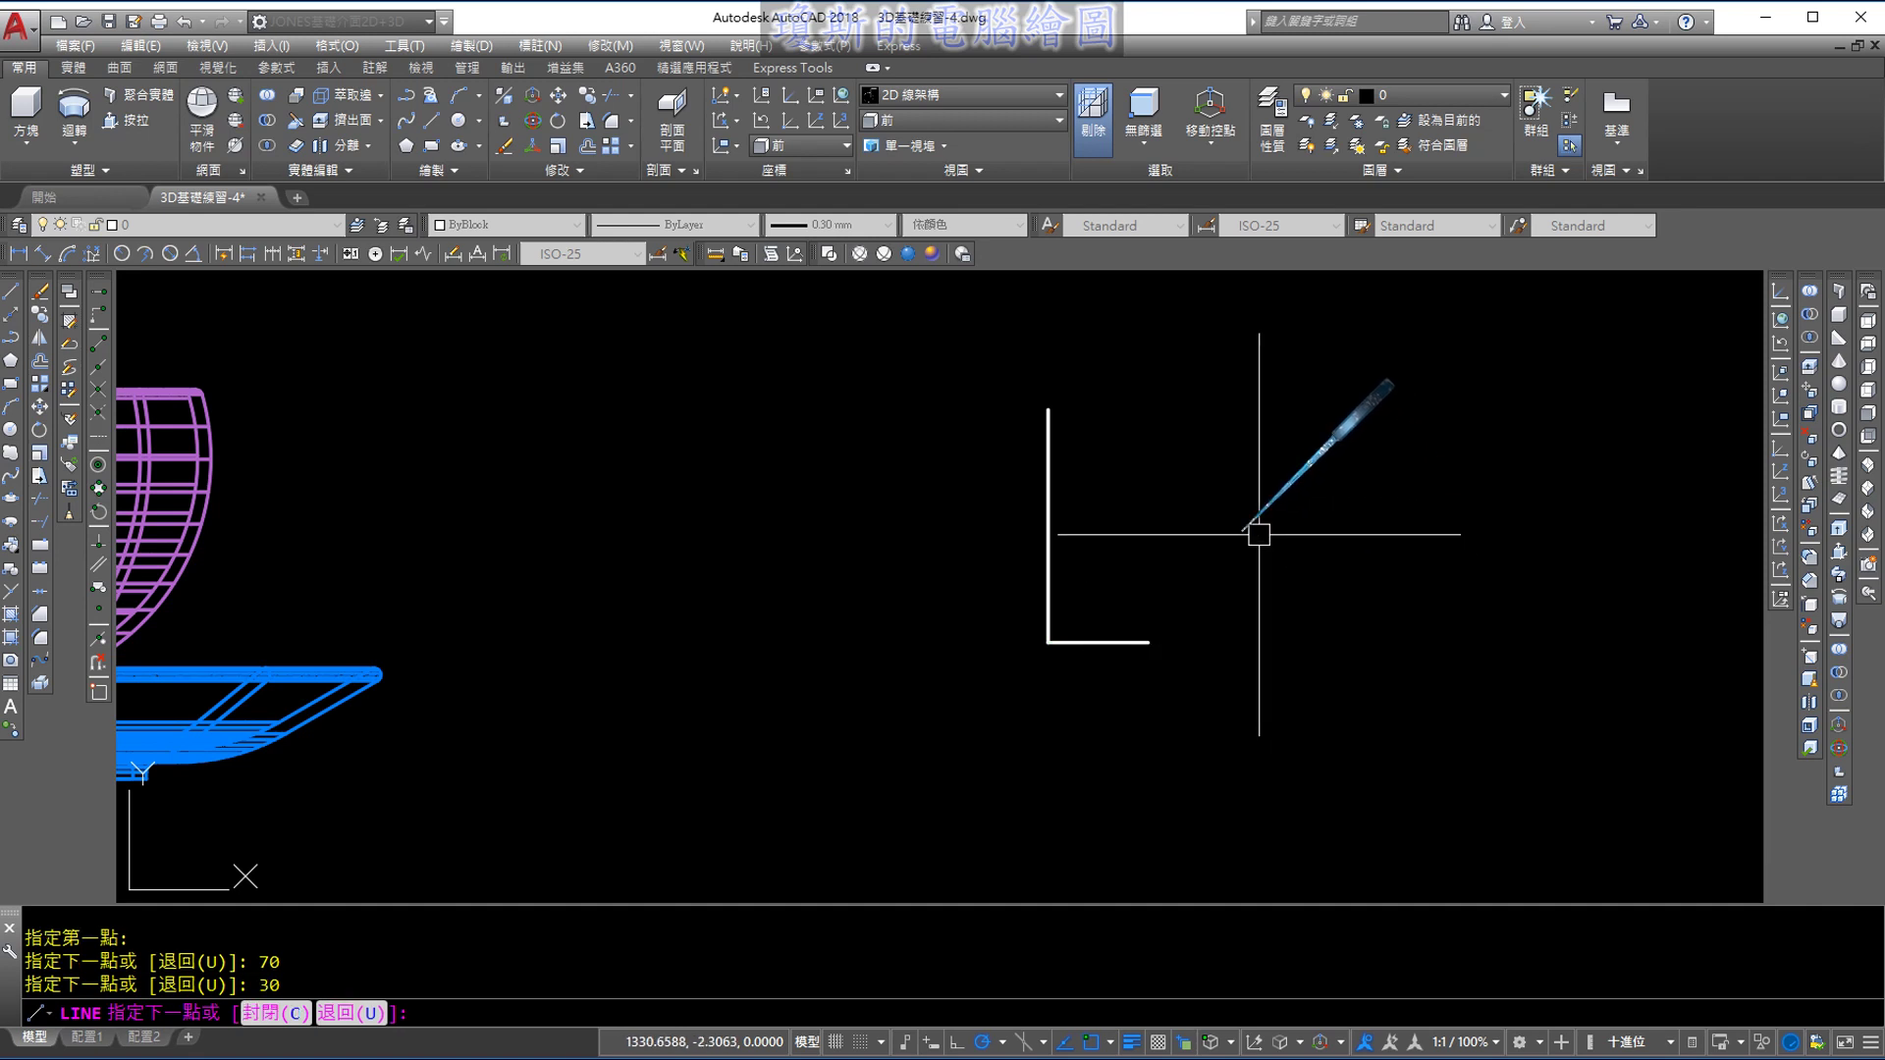
{"action": "key", "text": "Escape"}
{"action": "scroll", "coordinate": [1114, 500], "scroll_direction": "up", "scroll_amount": 2}
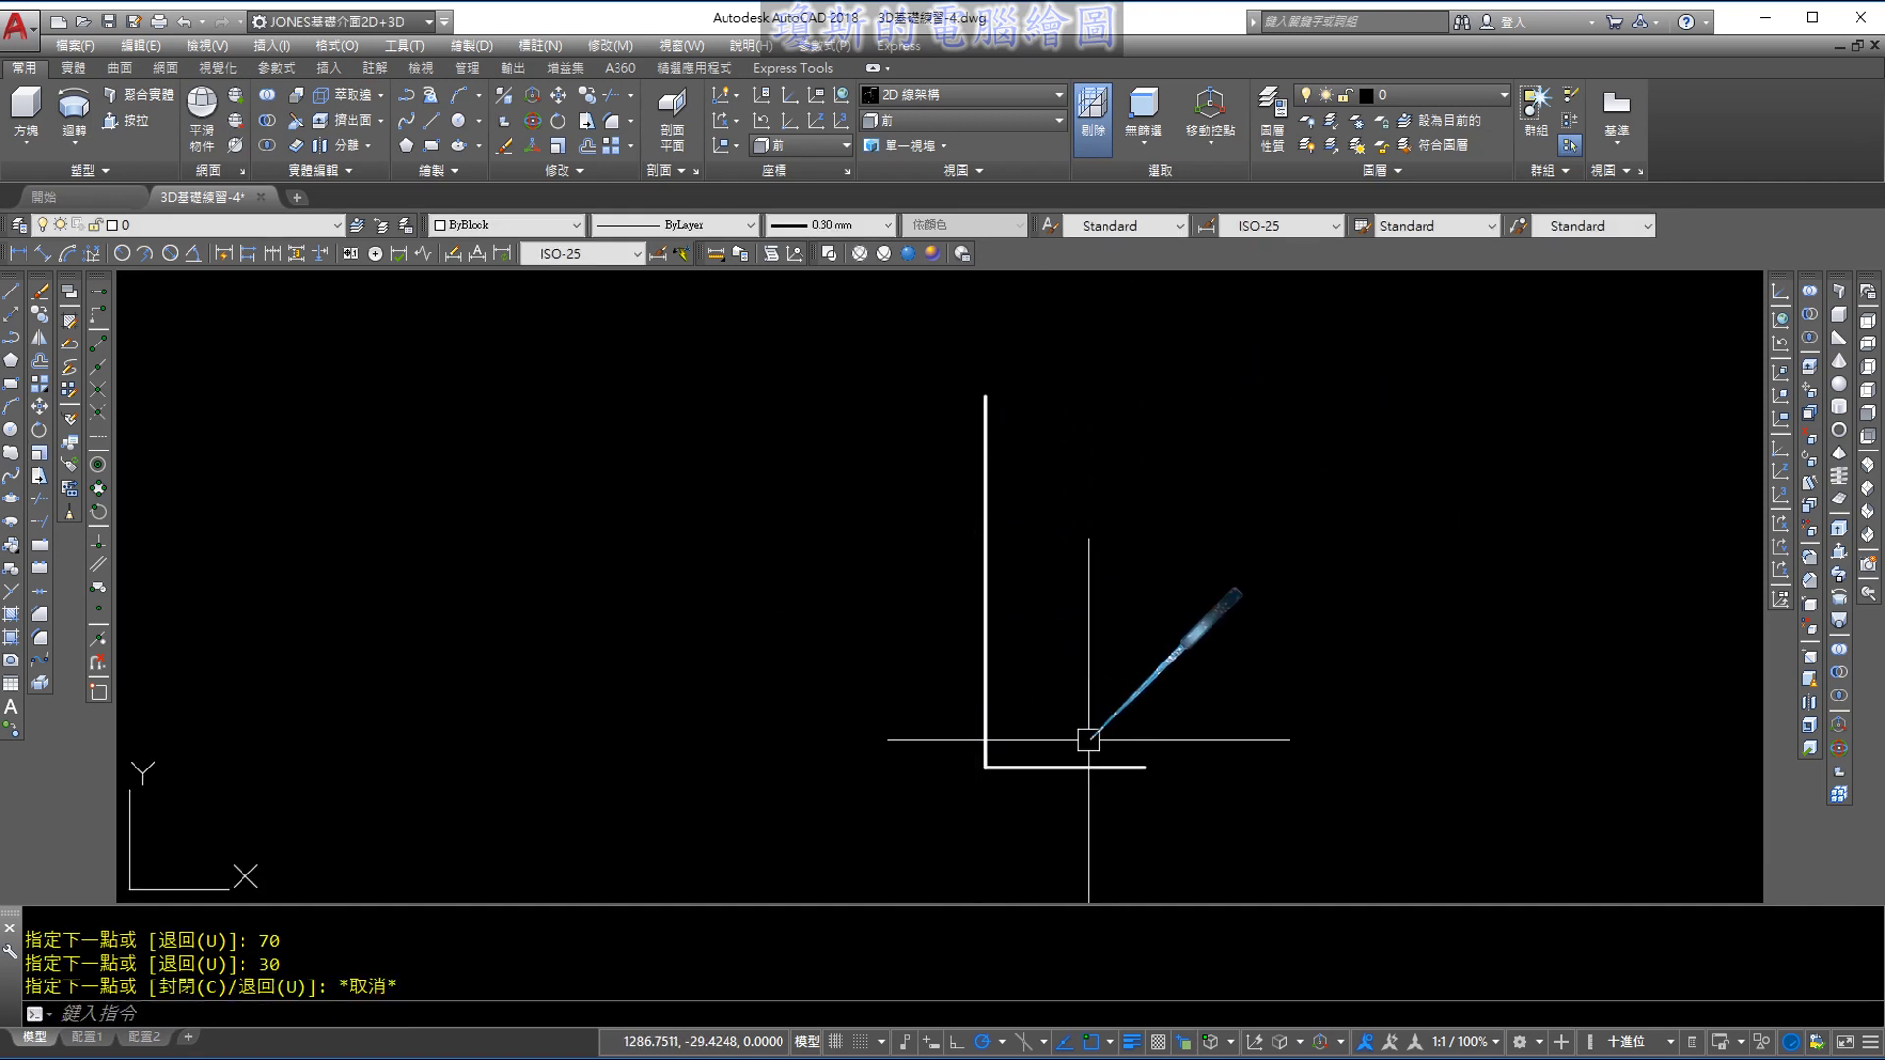
{"action": "middle_click_drag", "start_coordinate": [1117, 629], "coordinate": [1052, 644]}
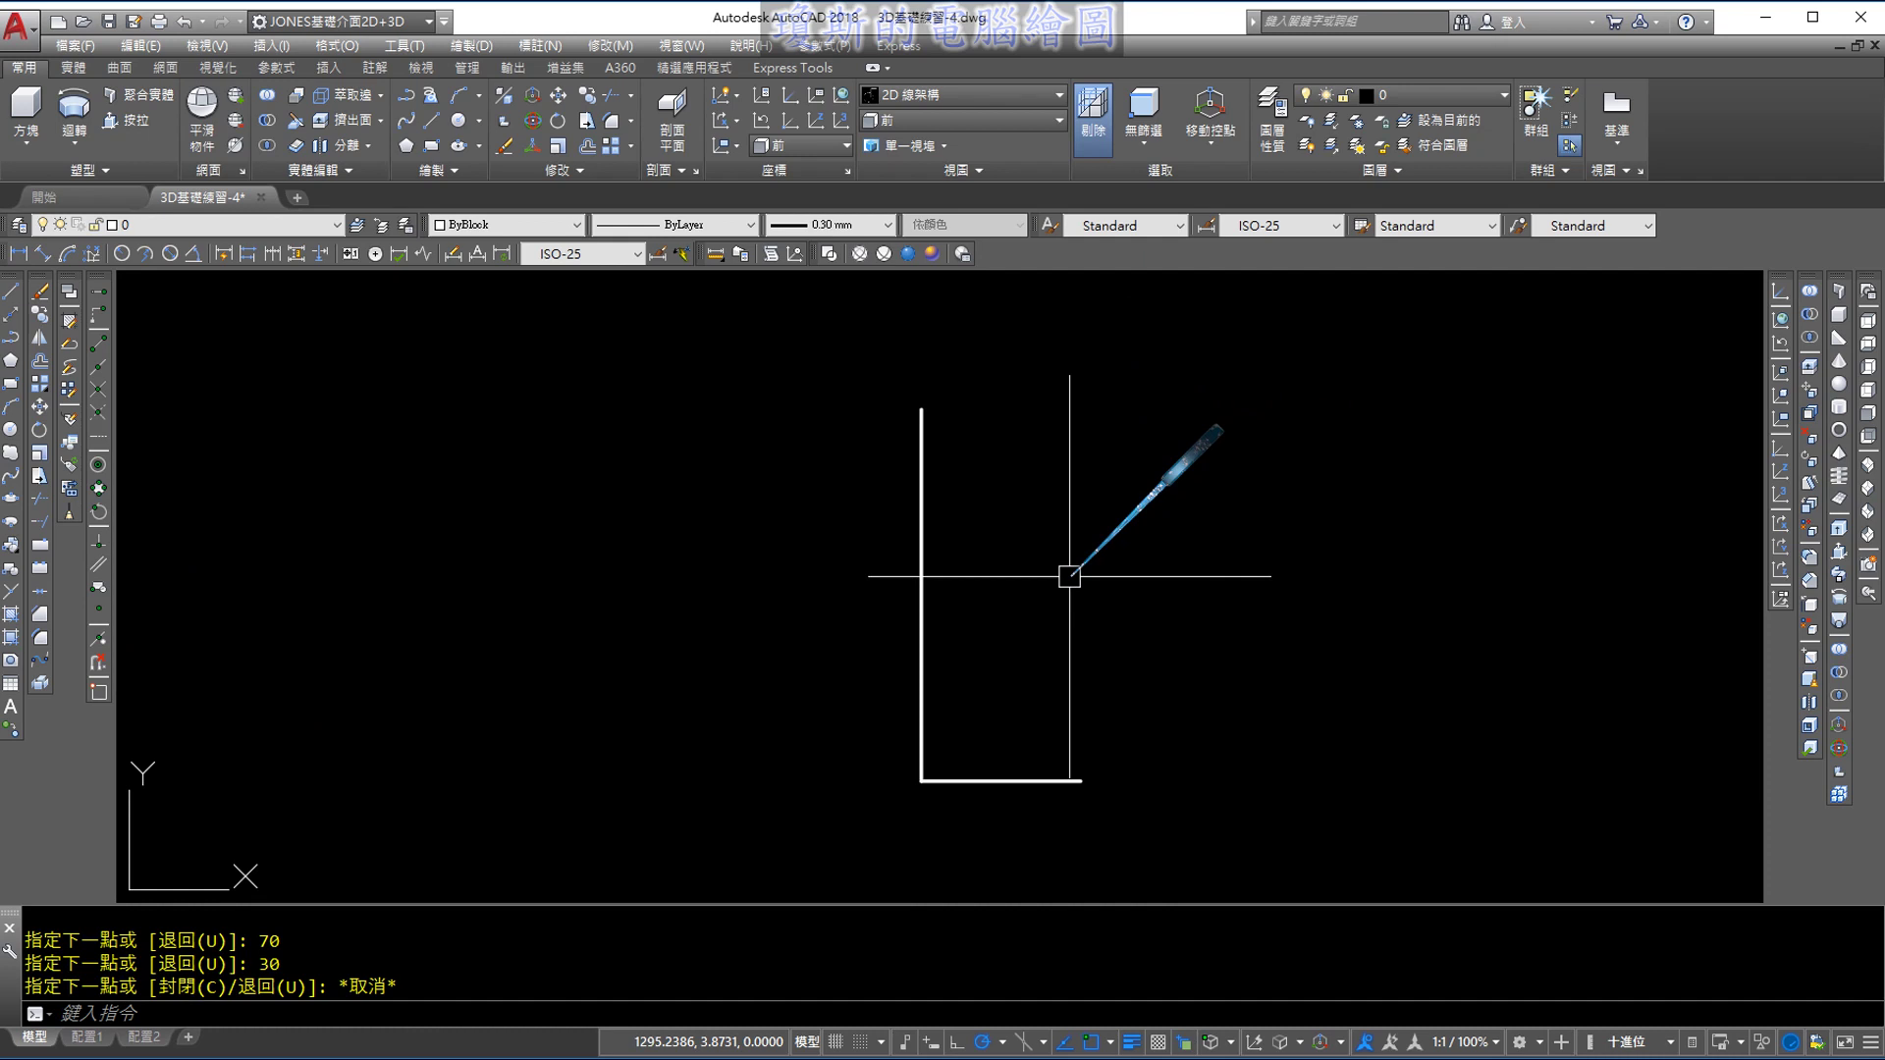
Draw lines from the base's right end: a short slope up, then the foot's top edge
{"action": "left_click", "coordinate": [432, 126]}
{"action": "scroll", "coordinate": [1090, 766], "scroll_direction": "up", "scroll_amount": 2}
{"action": "scroll", "coordinate": [1071, 751], "scroll_direction": "up", "scroll_amount": 4}
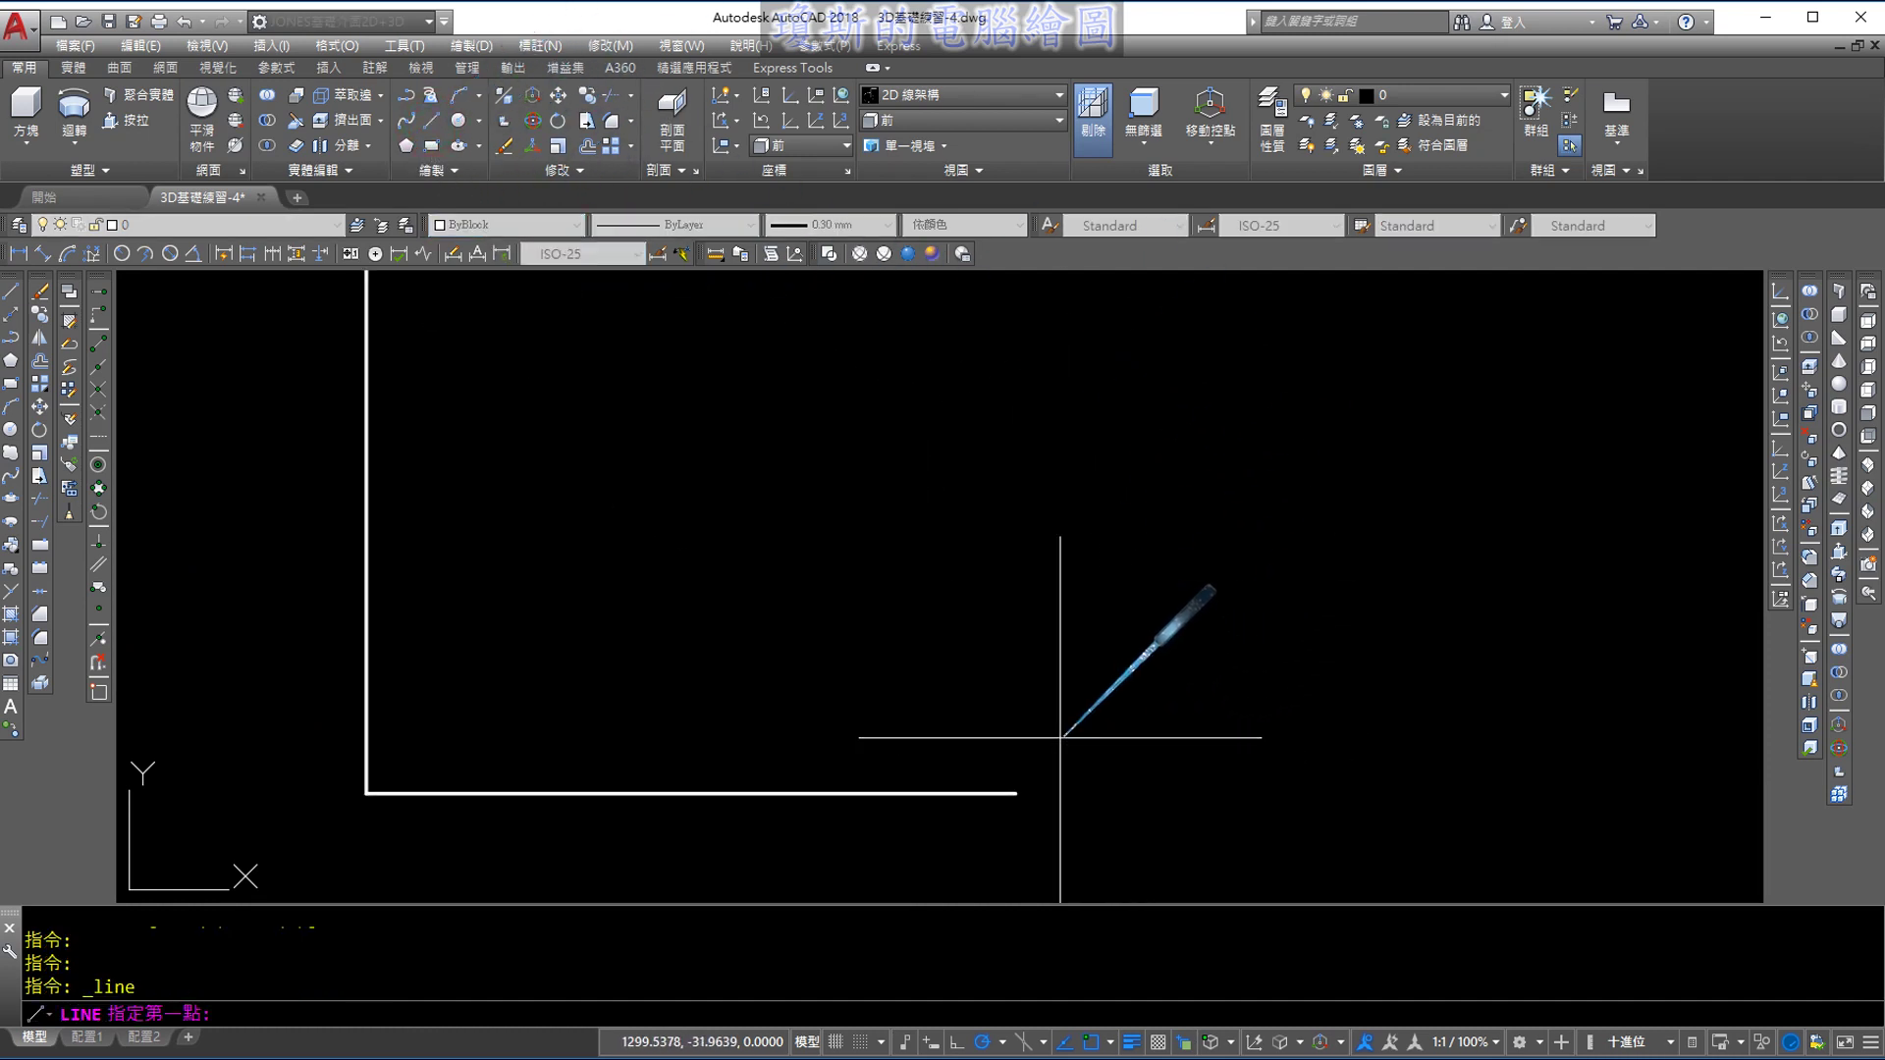
{"action": "left_click", "coordinate": [1016, 793]}
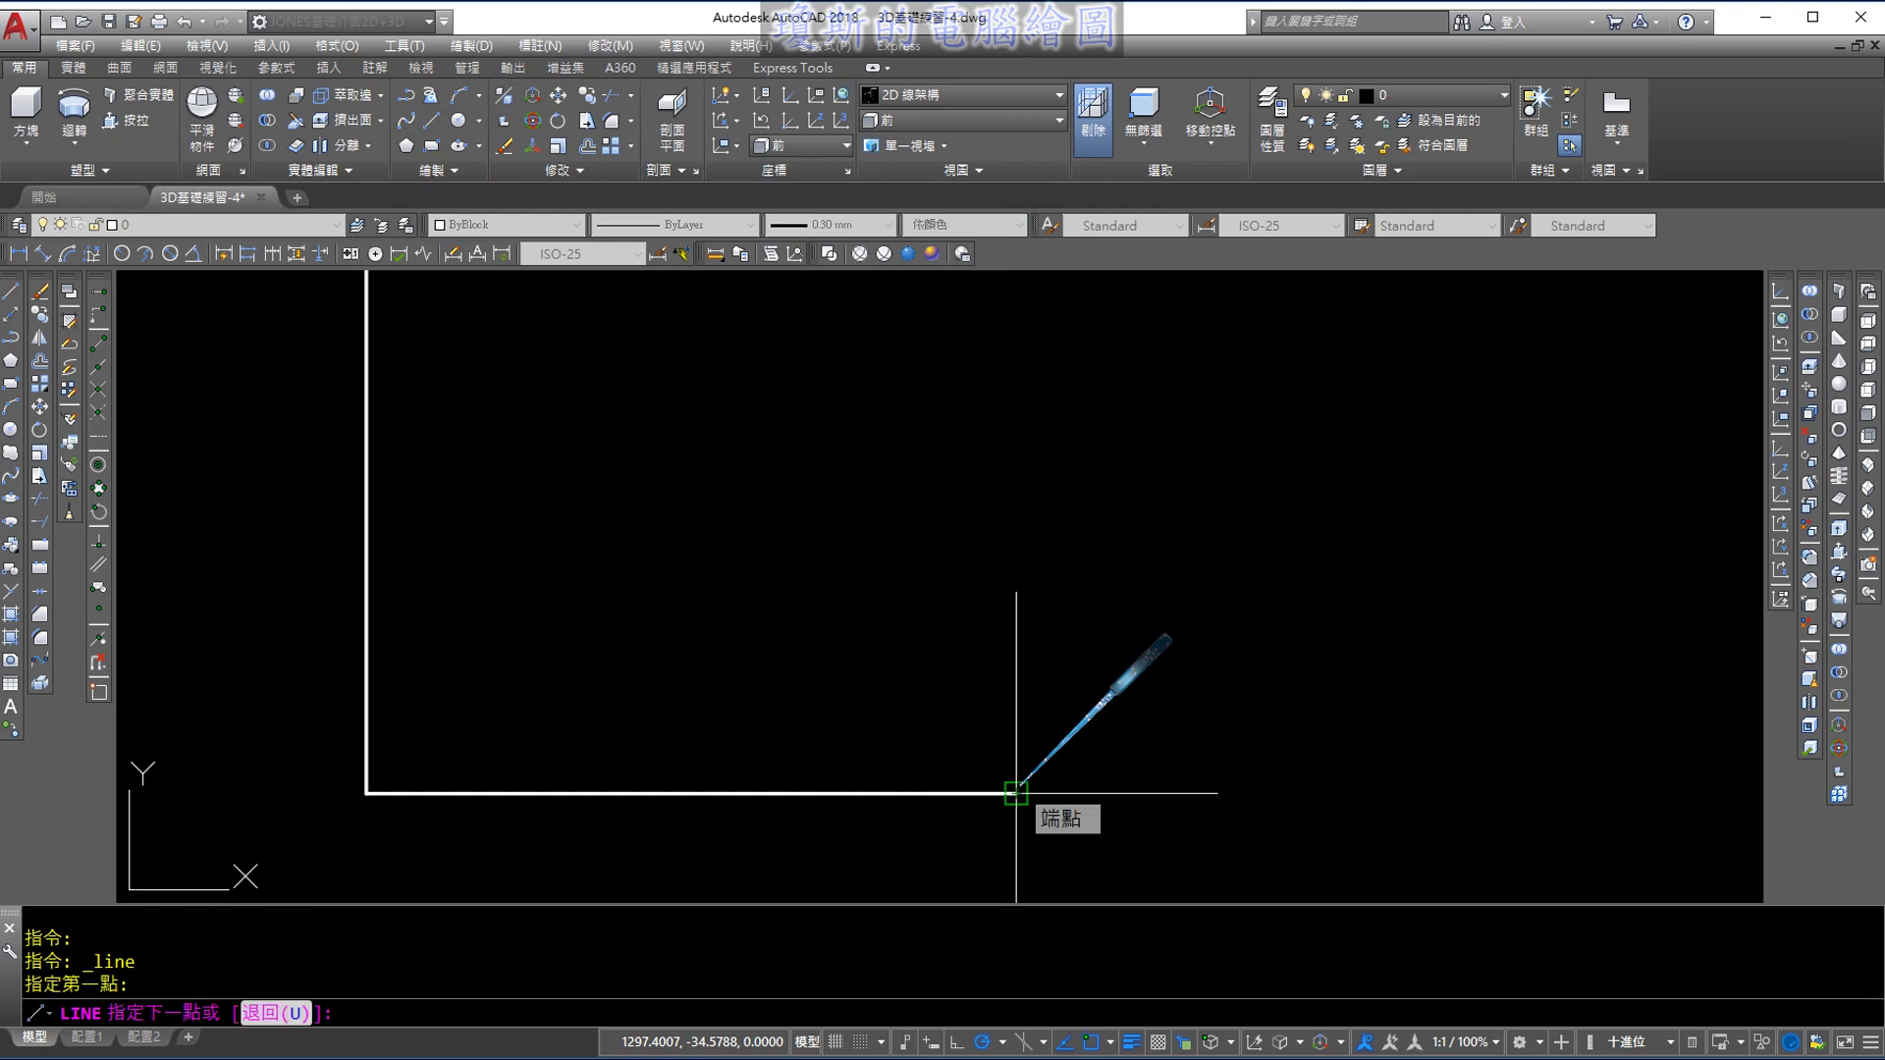
{"action": "left_click", "coordinate": [990, 711]}
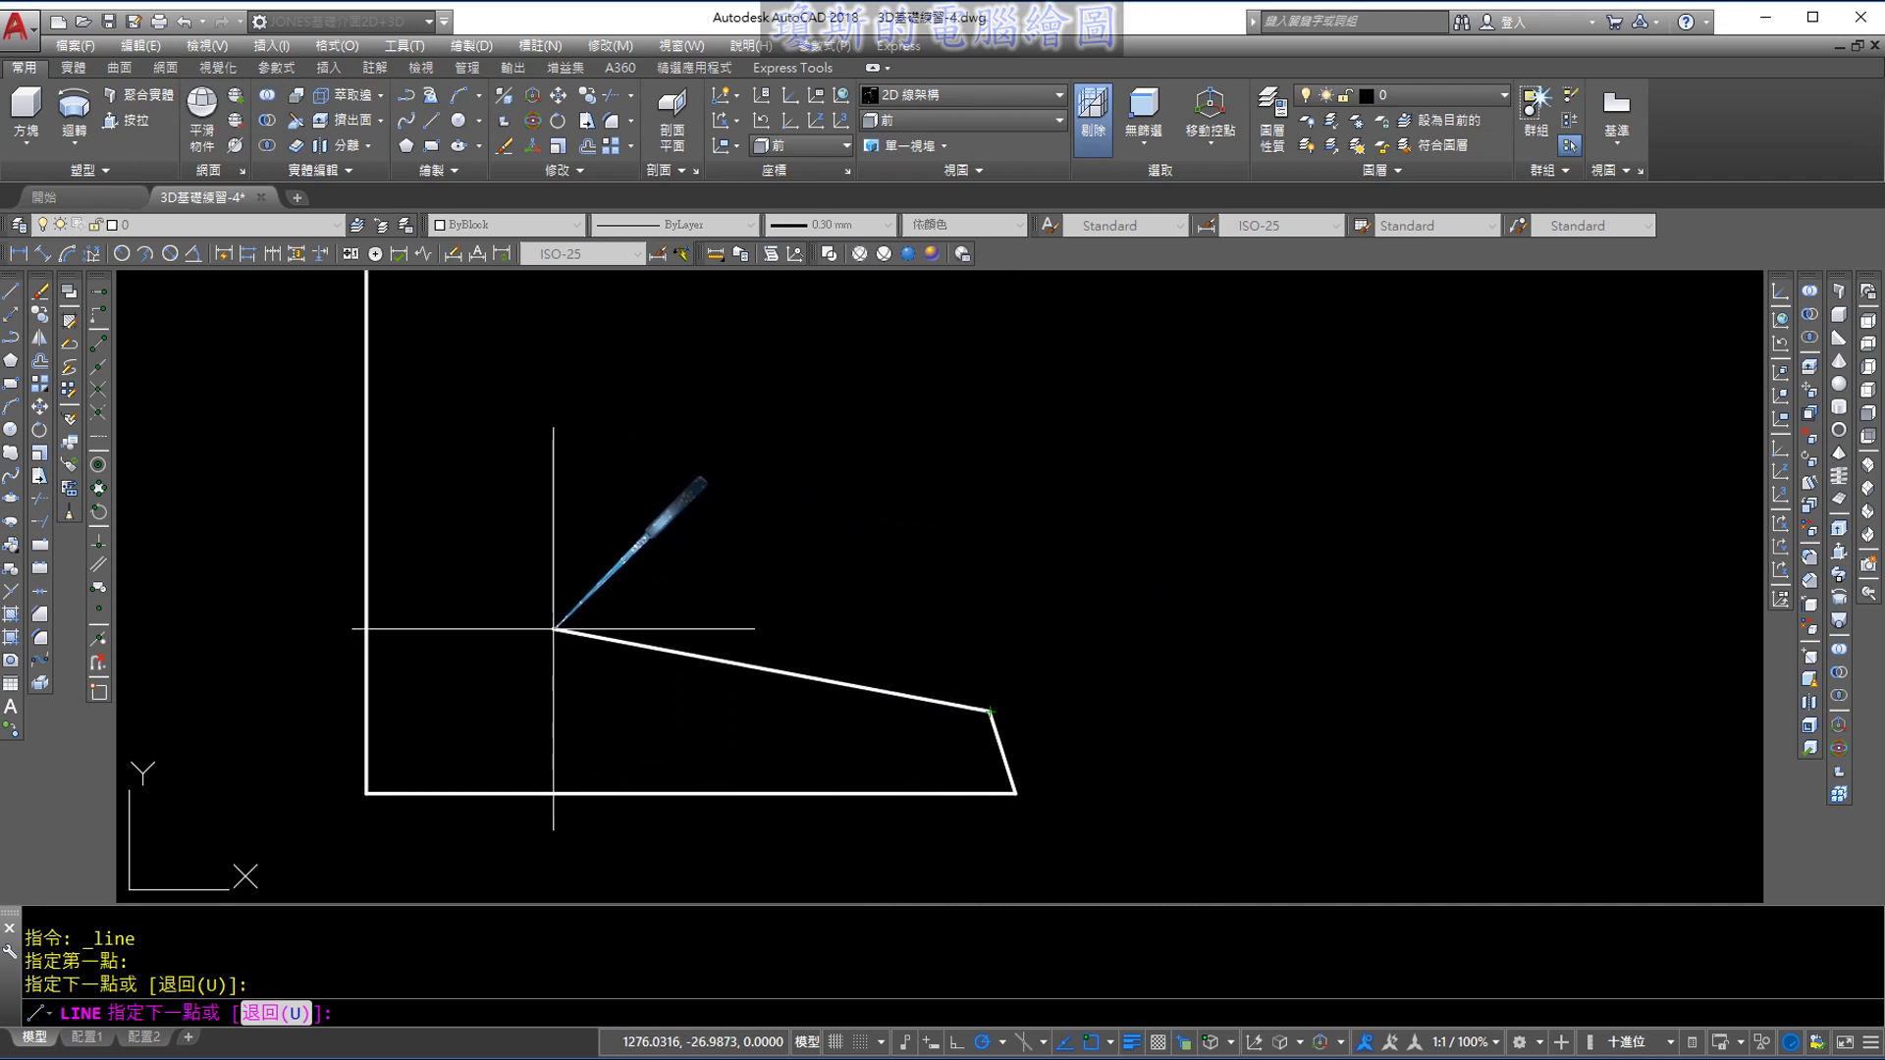
{"action": "left_click", "coordinate": [561, 627]}
{"action": "scroll", "coordinate": [550, 631], "scroll_direction": "down", "scroll_amount": 2}
{"action": "scroll", "coordinate": [569, 556], "scroll_direction": "down", "scroll_amount": 4}
{"action": "scroll", "coordinate": [780, 638], "scroll_direction": "up", "scroll_amount": 2}
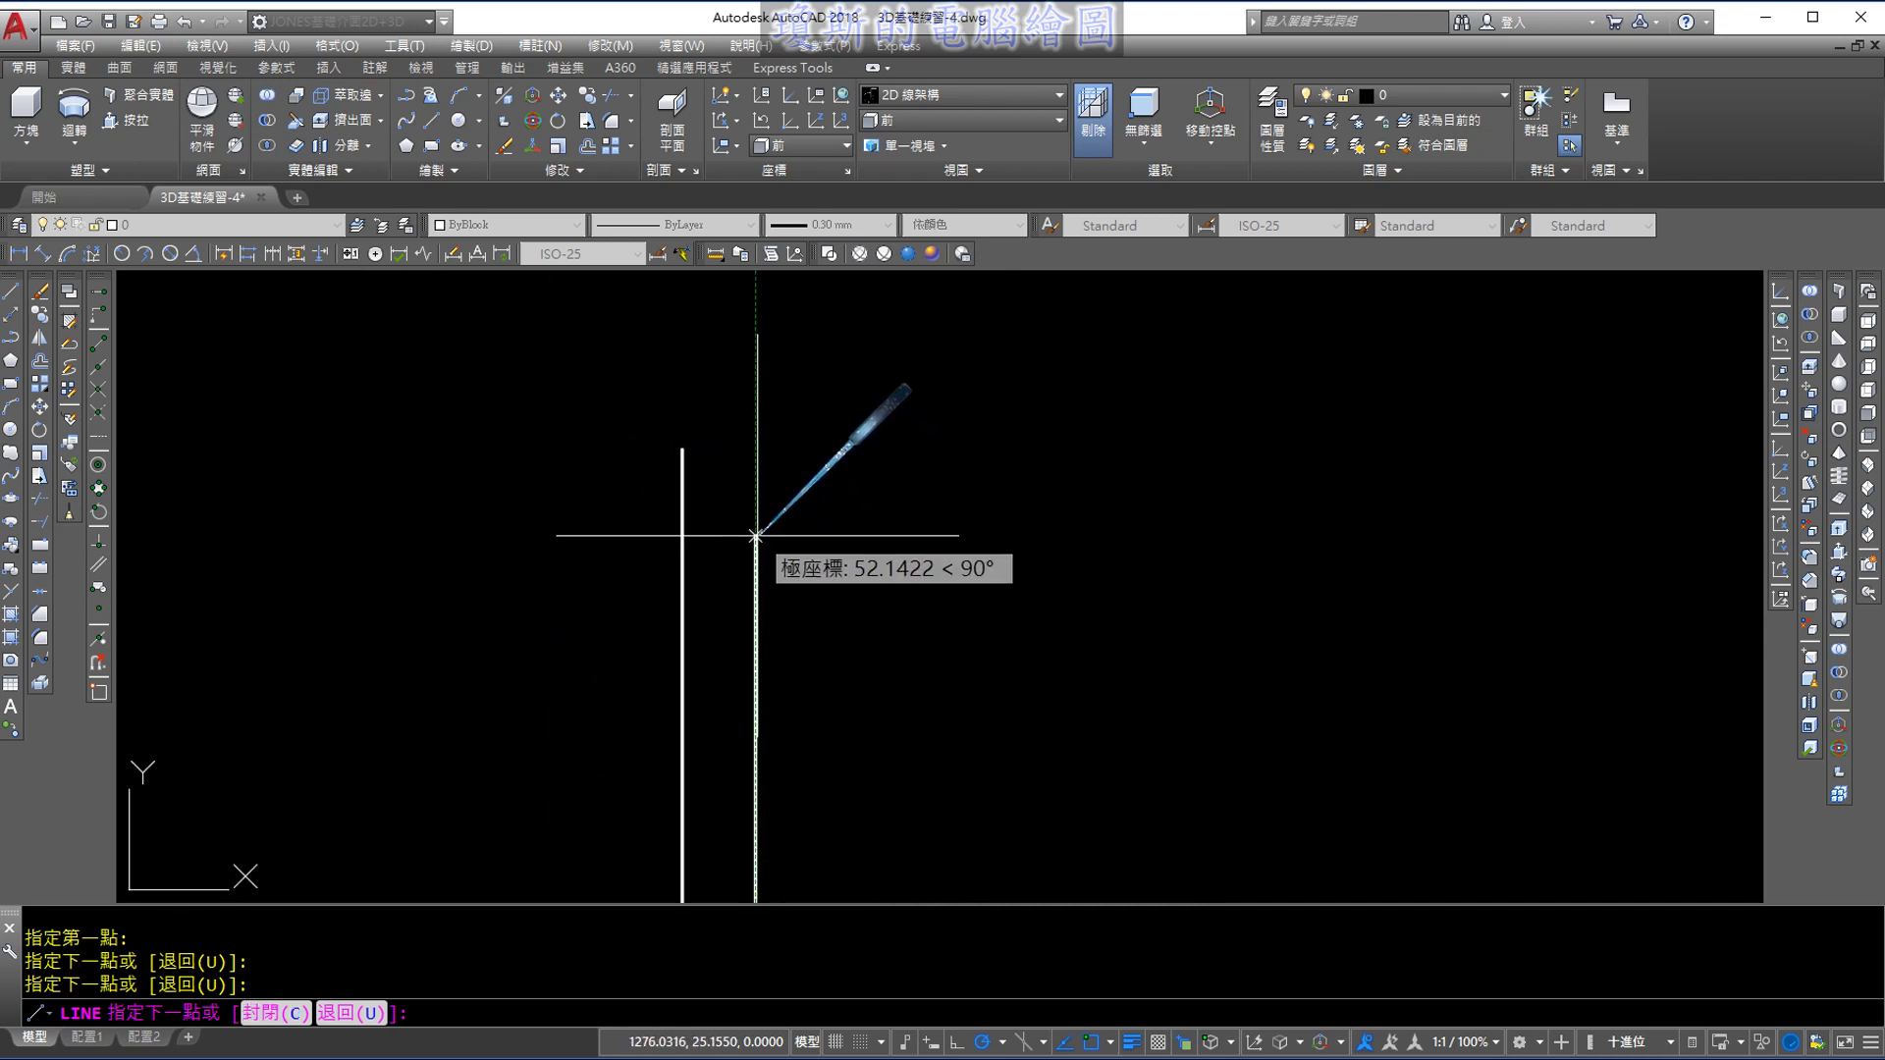
{"action": "scroll", "coordinate": [751, 530], "scroll_direction": "up", "scroll_amount": 3}
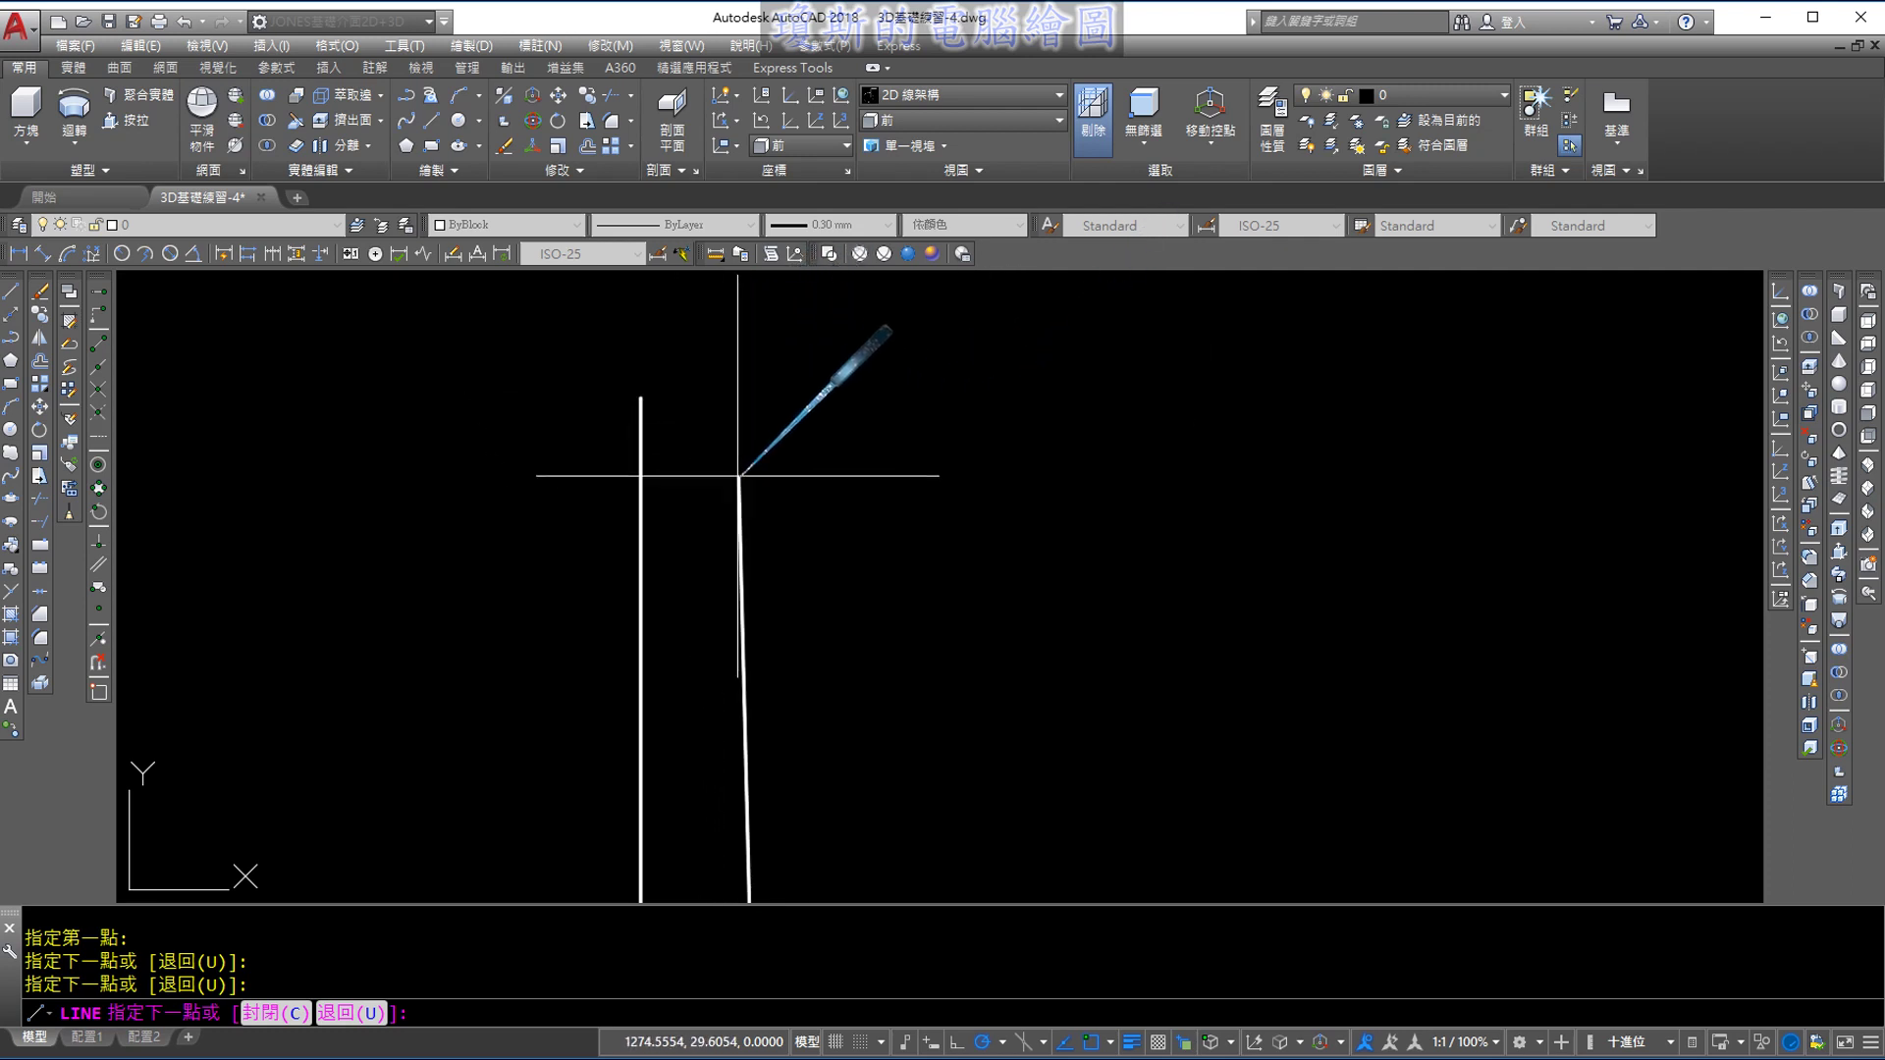
Finish the slanted stem line near the top and end the line command
{"action": "left_click", "coordinate": [700, 459]}
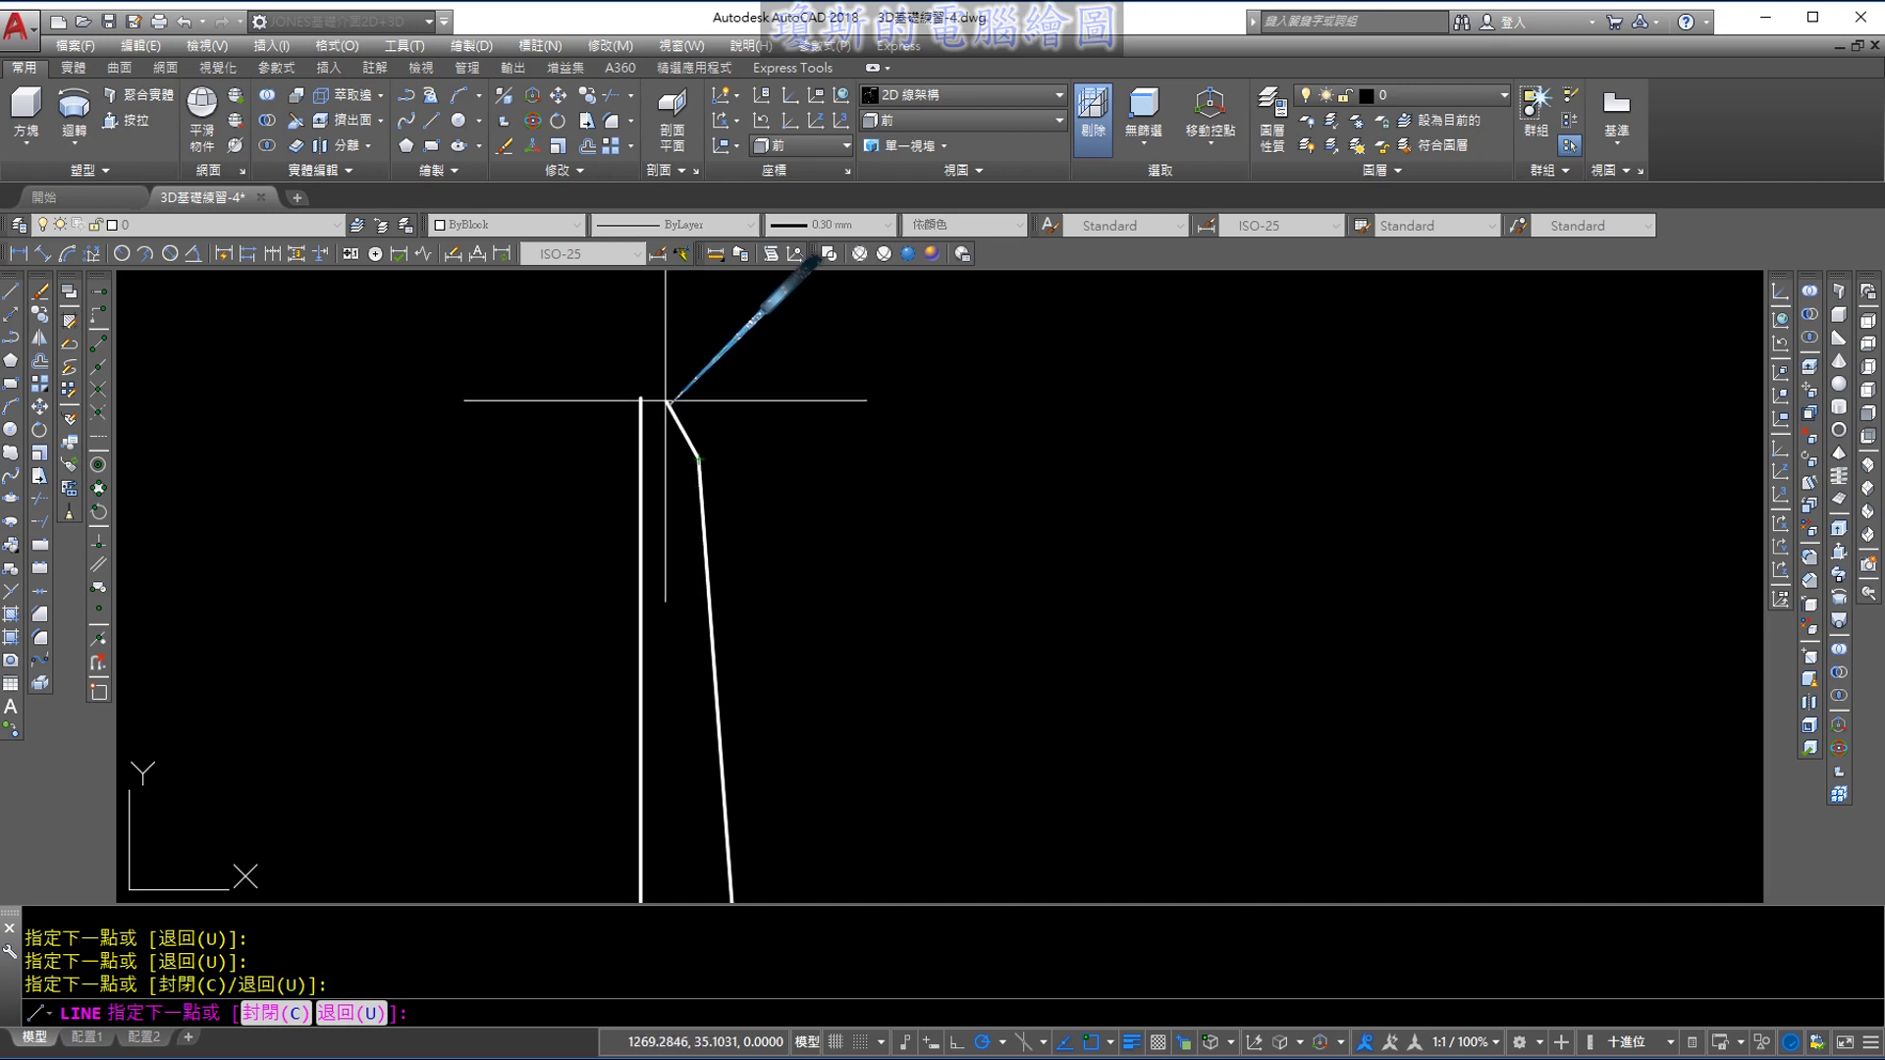
{"action": "key", "text": "Escape"}
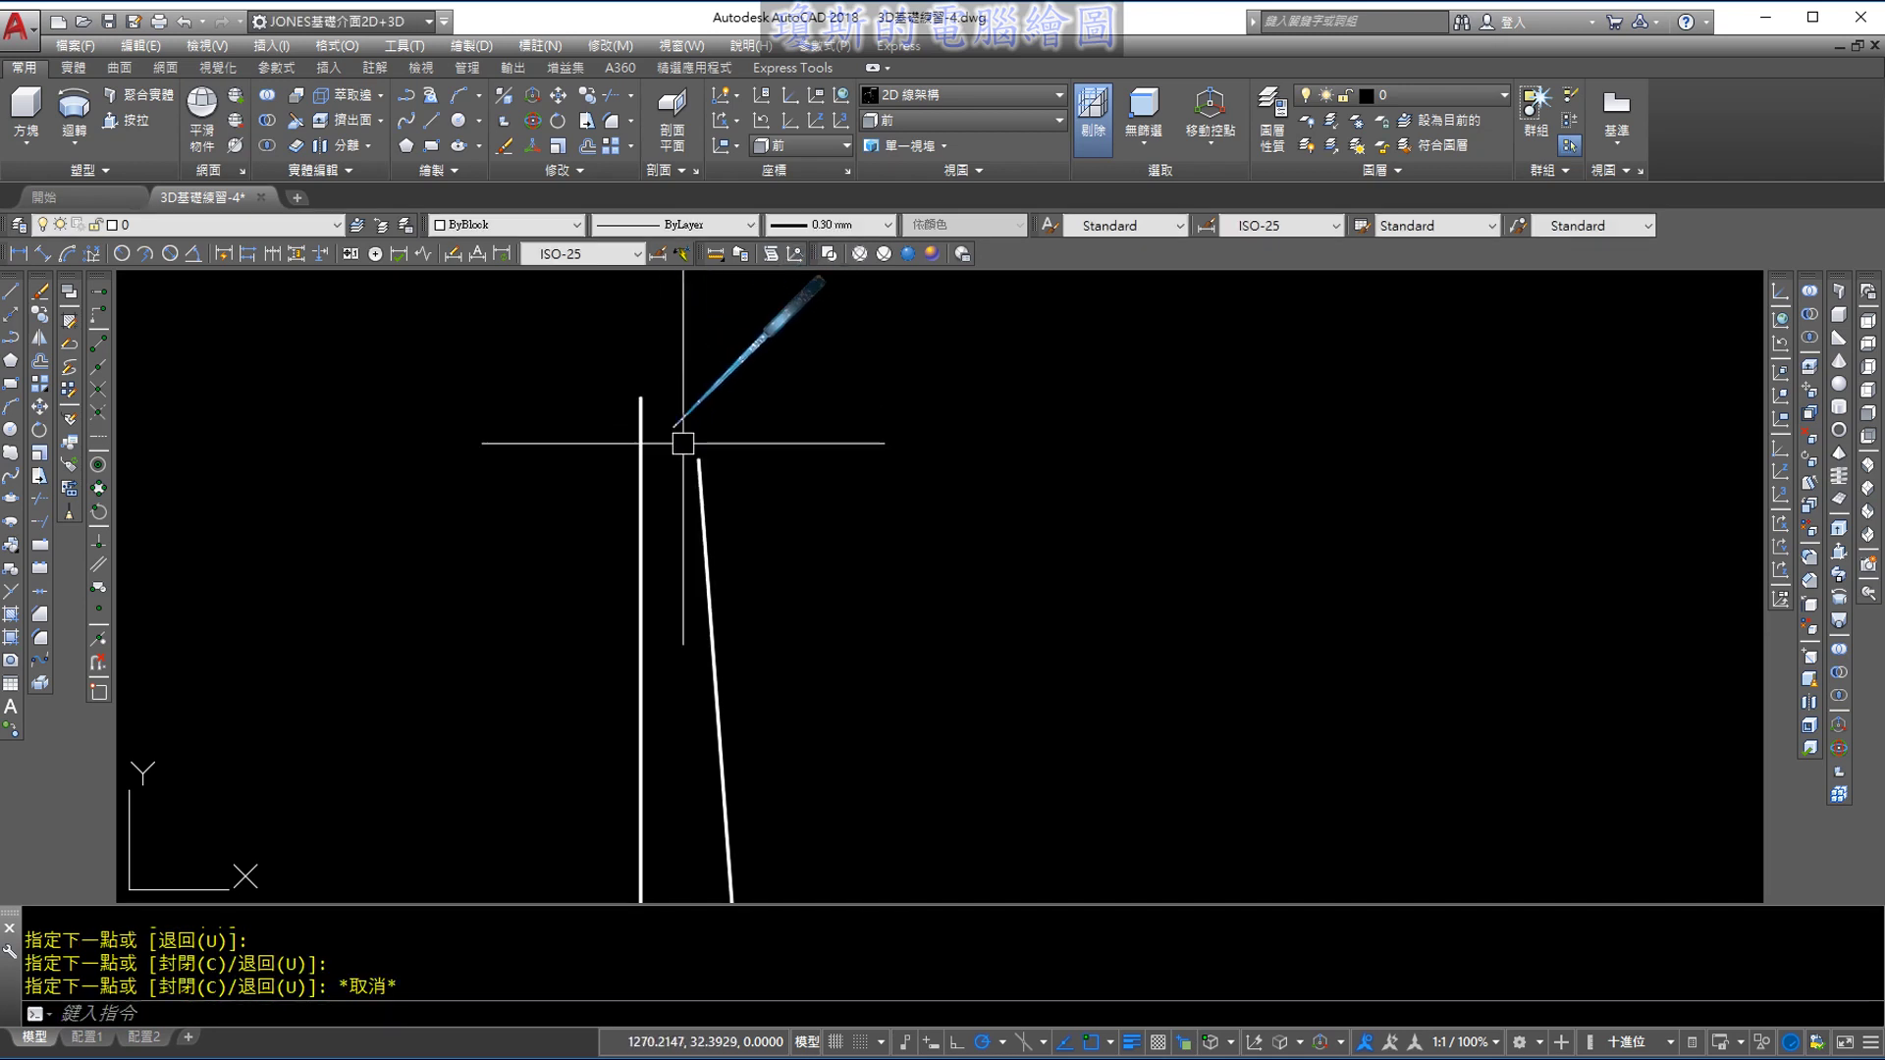
{"action": "scroll", "coordinate": [868, 535], "scroll_direction": "down", "scroll_amount": 5}
{"action": "scroll", "coordinate": [892, 516], "scroll_direction": "down", "scroll_amount": 2}
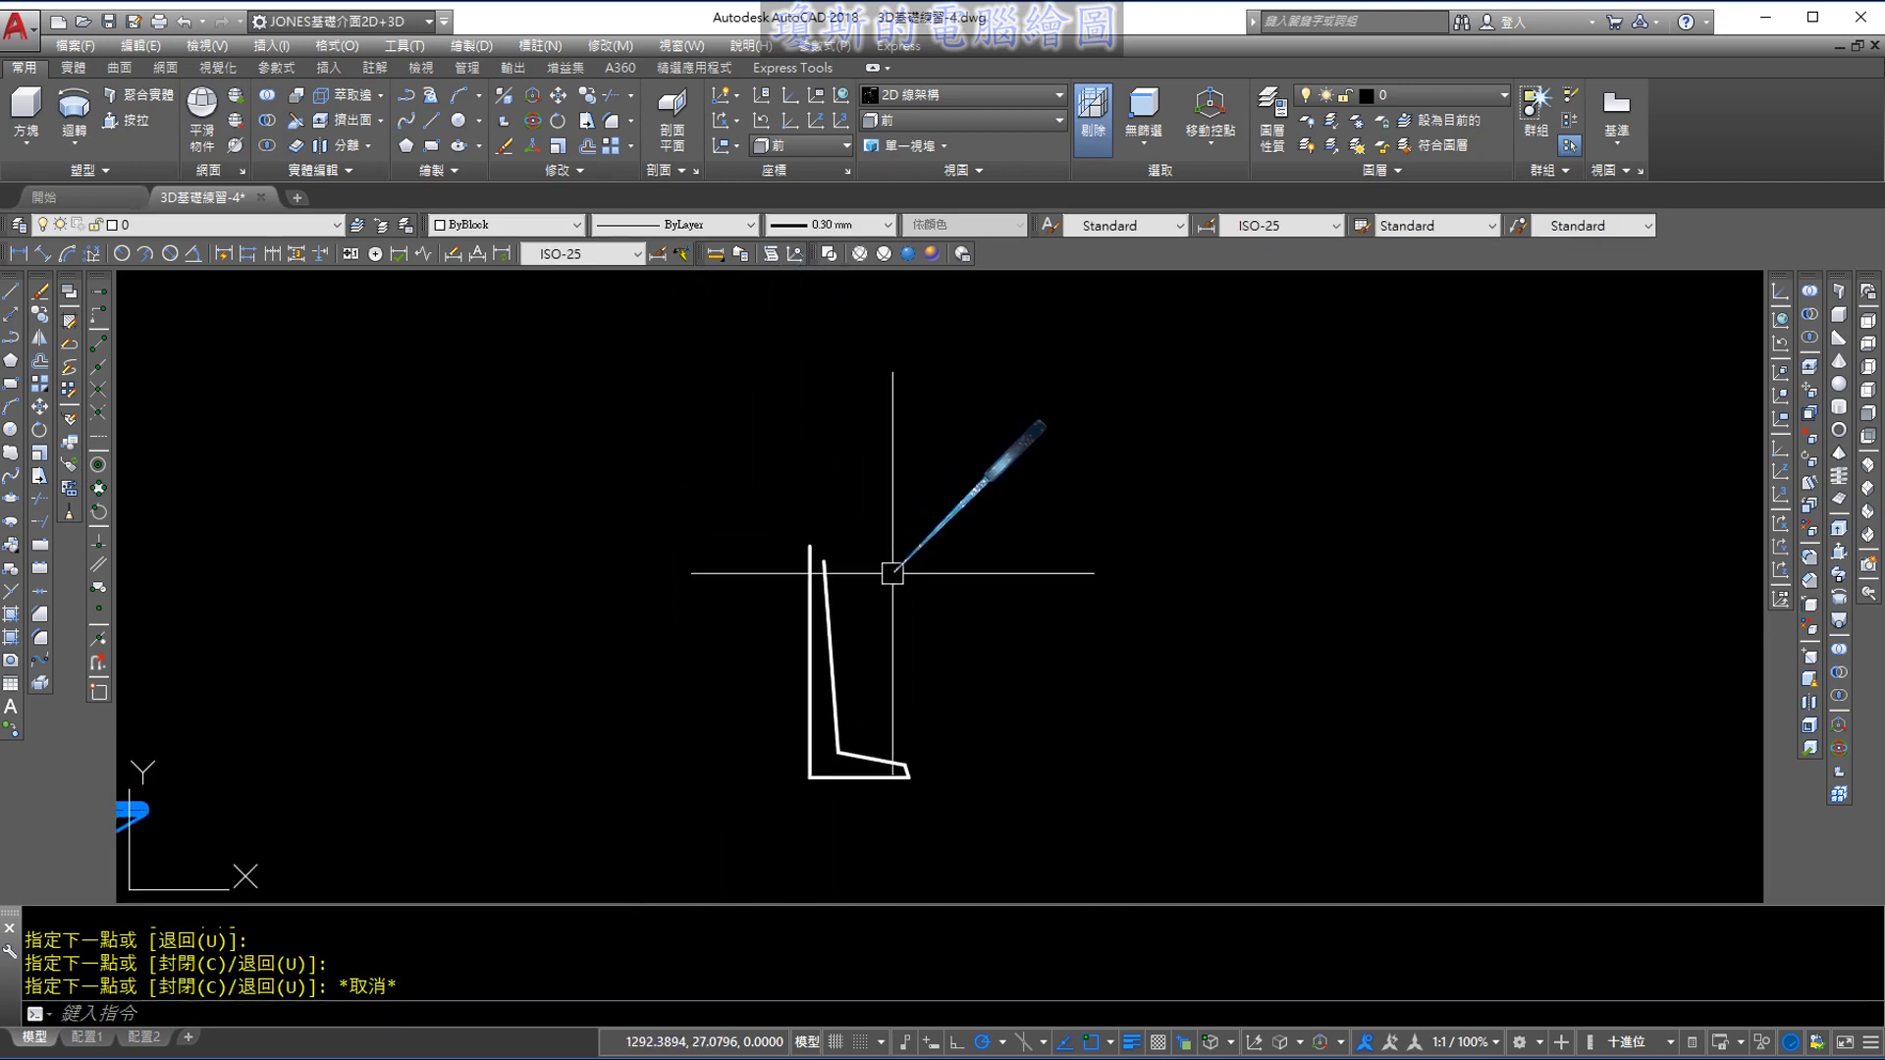
{"action": "scroll", "coordinate": [888, 562], "scroll_direction": "up", "scroll_amount": 2}
{"action": "middle_click_drag", "start_coordinate": [884, 560], "coordinate": [808, 559]}
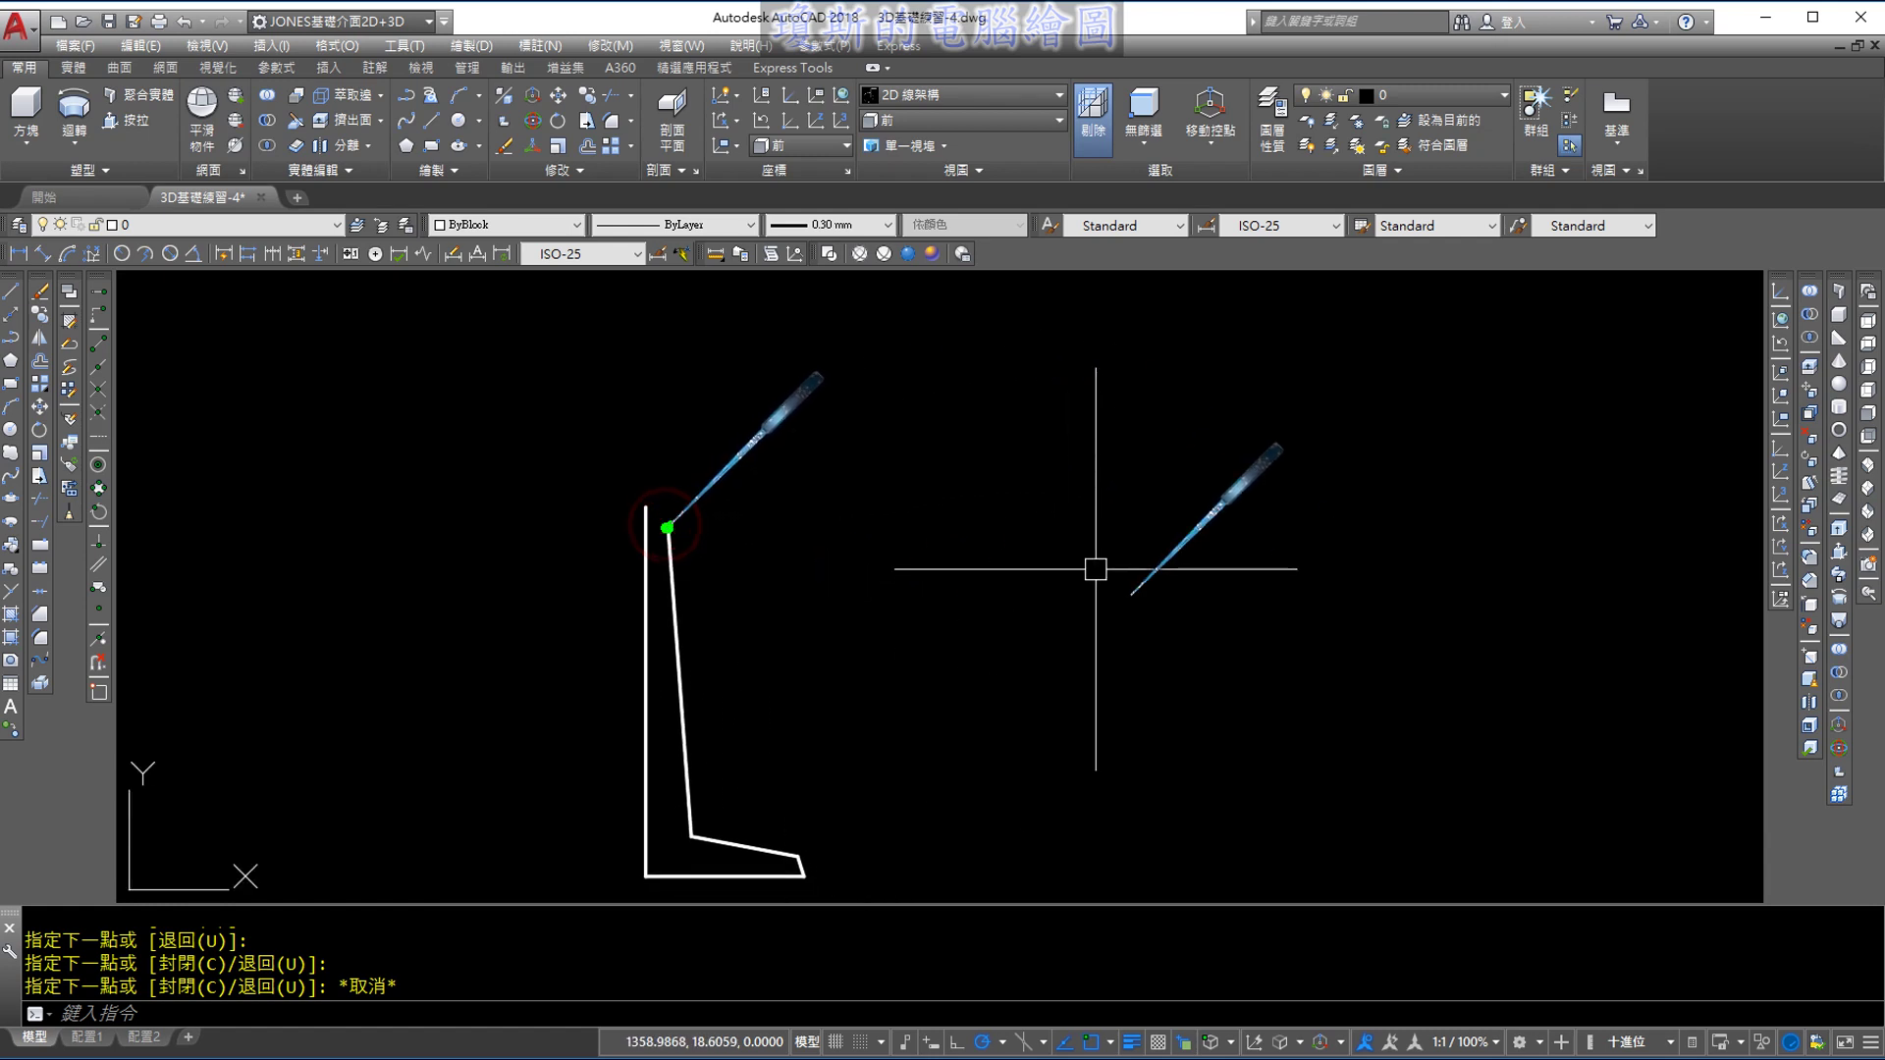
Sketch the planned bowl curve with the screen pen and bring the stem top into view
{"action": "mouse_move", "coordinate": [669, 527]}
{"action": "left_mouse_down"}
{"action": "mouse_move", "coordinate": [751, 483]}
{"action": "mouse_move", "coordinate": [847, 289]}
{"action": "left_mouse_up"}
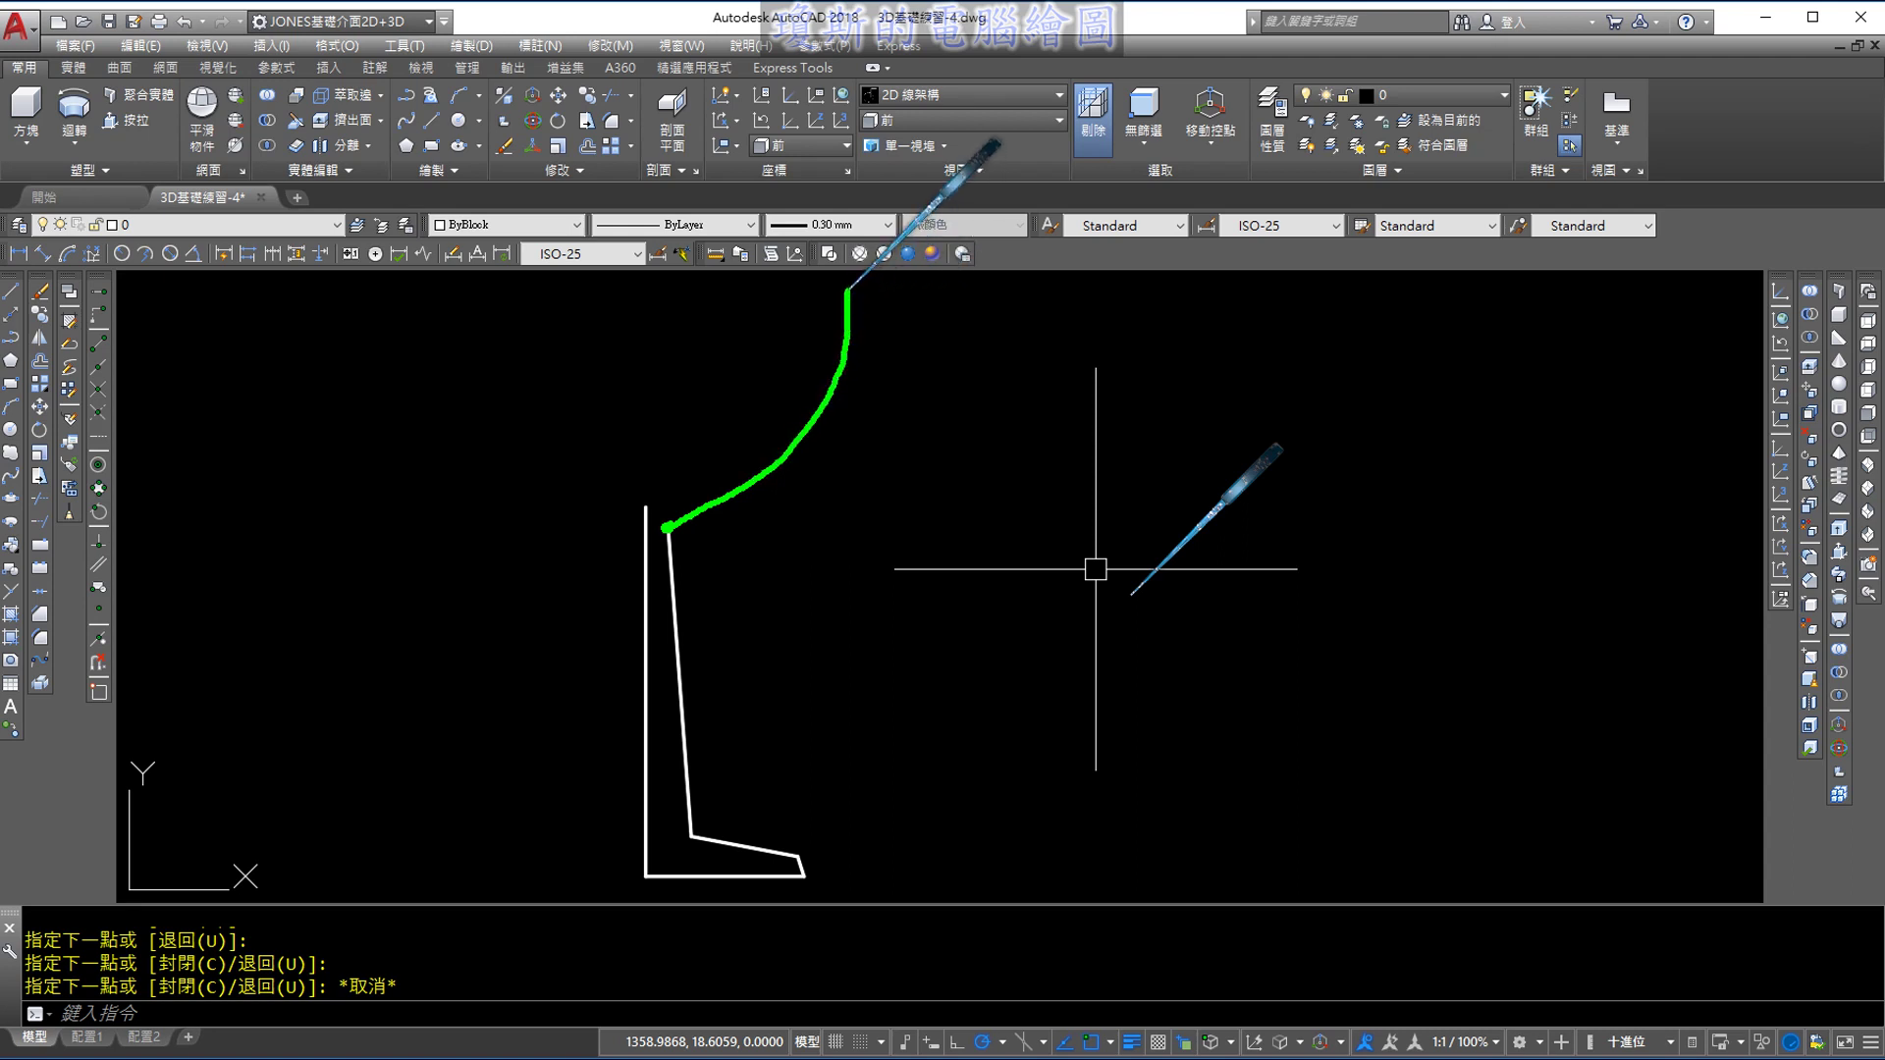
{"action": "left_click_drag", "start_coordinate": [846, 292], "coordinate": [651, 504]}
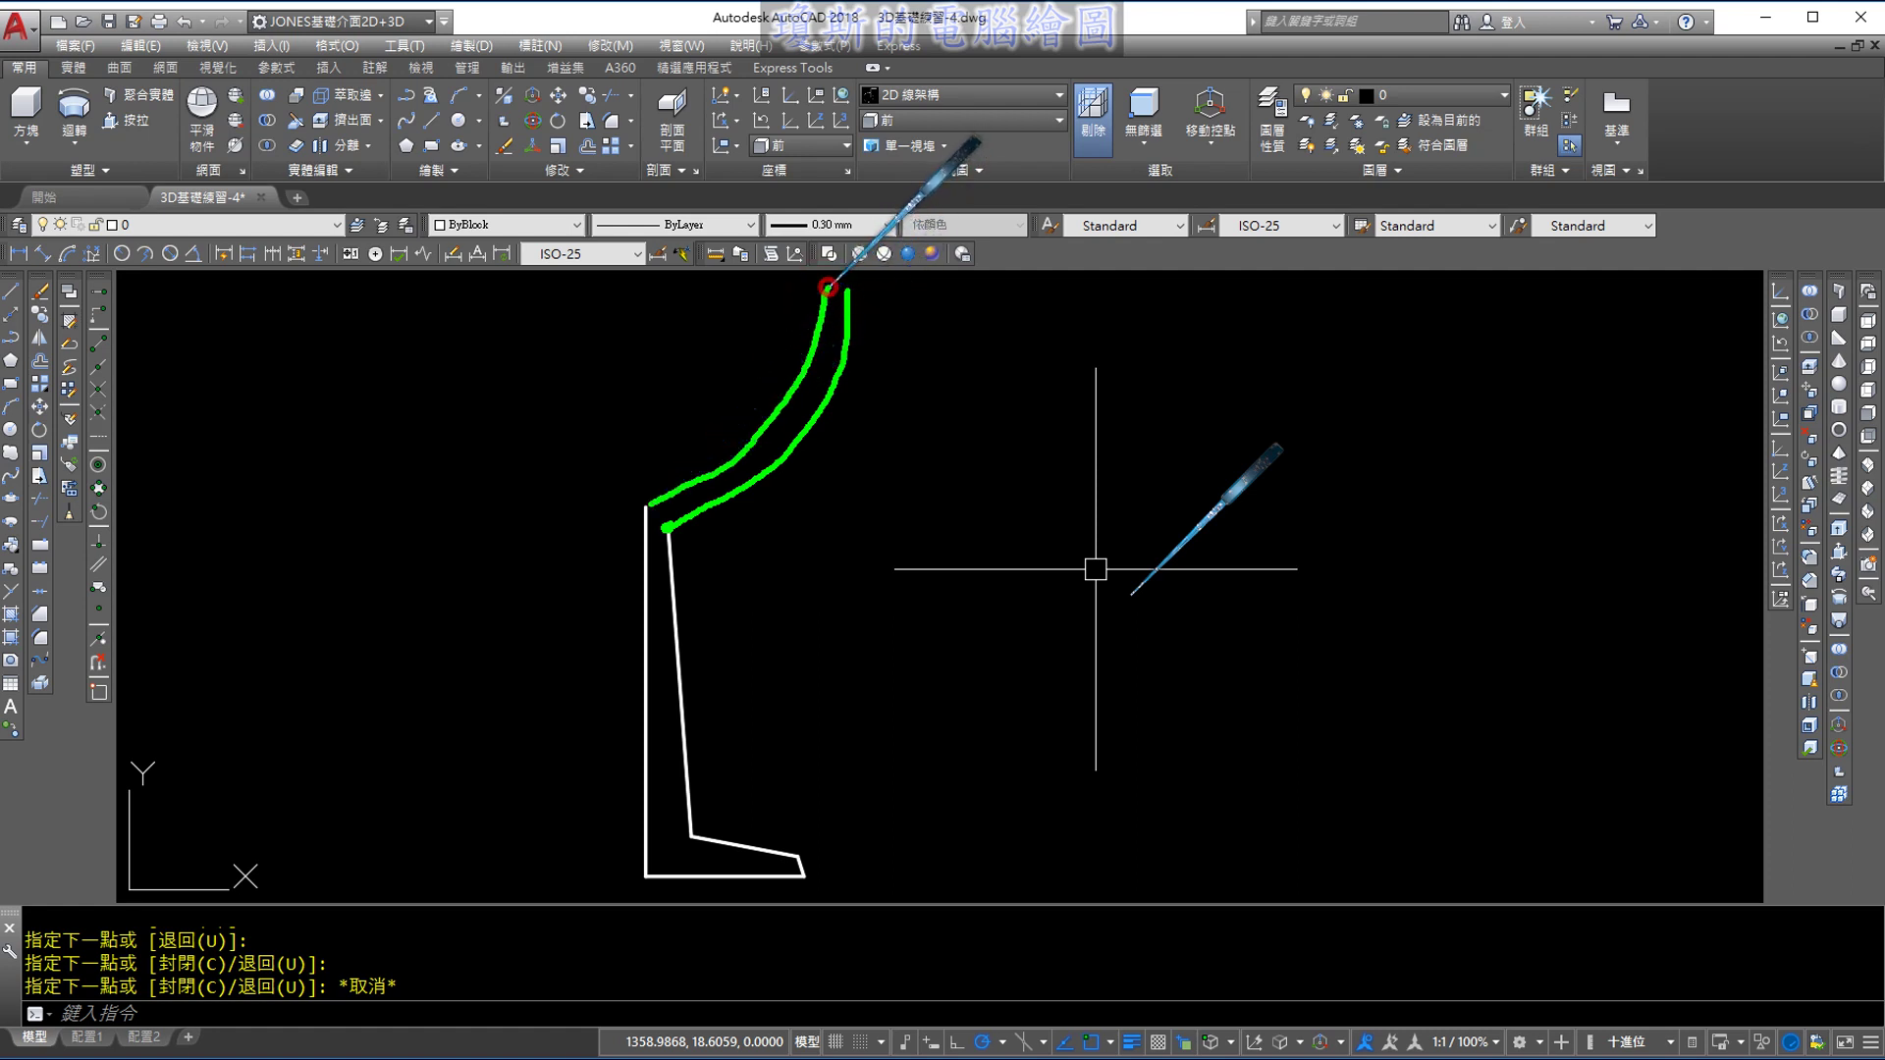
{"action": "left_click_drag", "start_coordinate": [828, 288], "coordinate": [856, 284]}
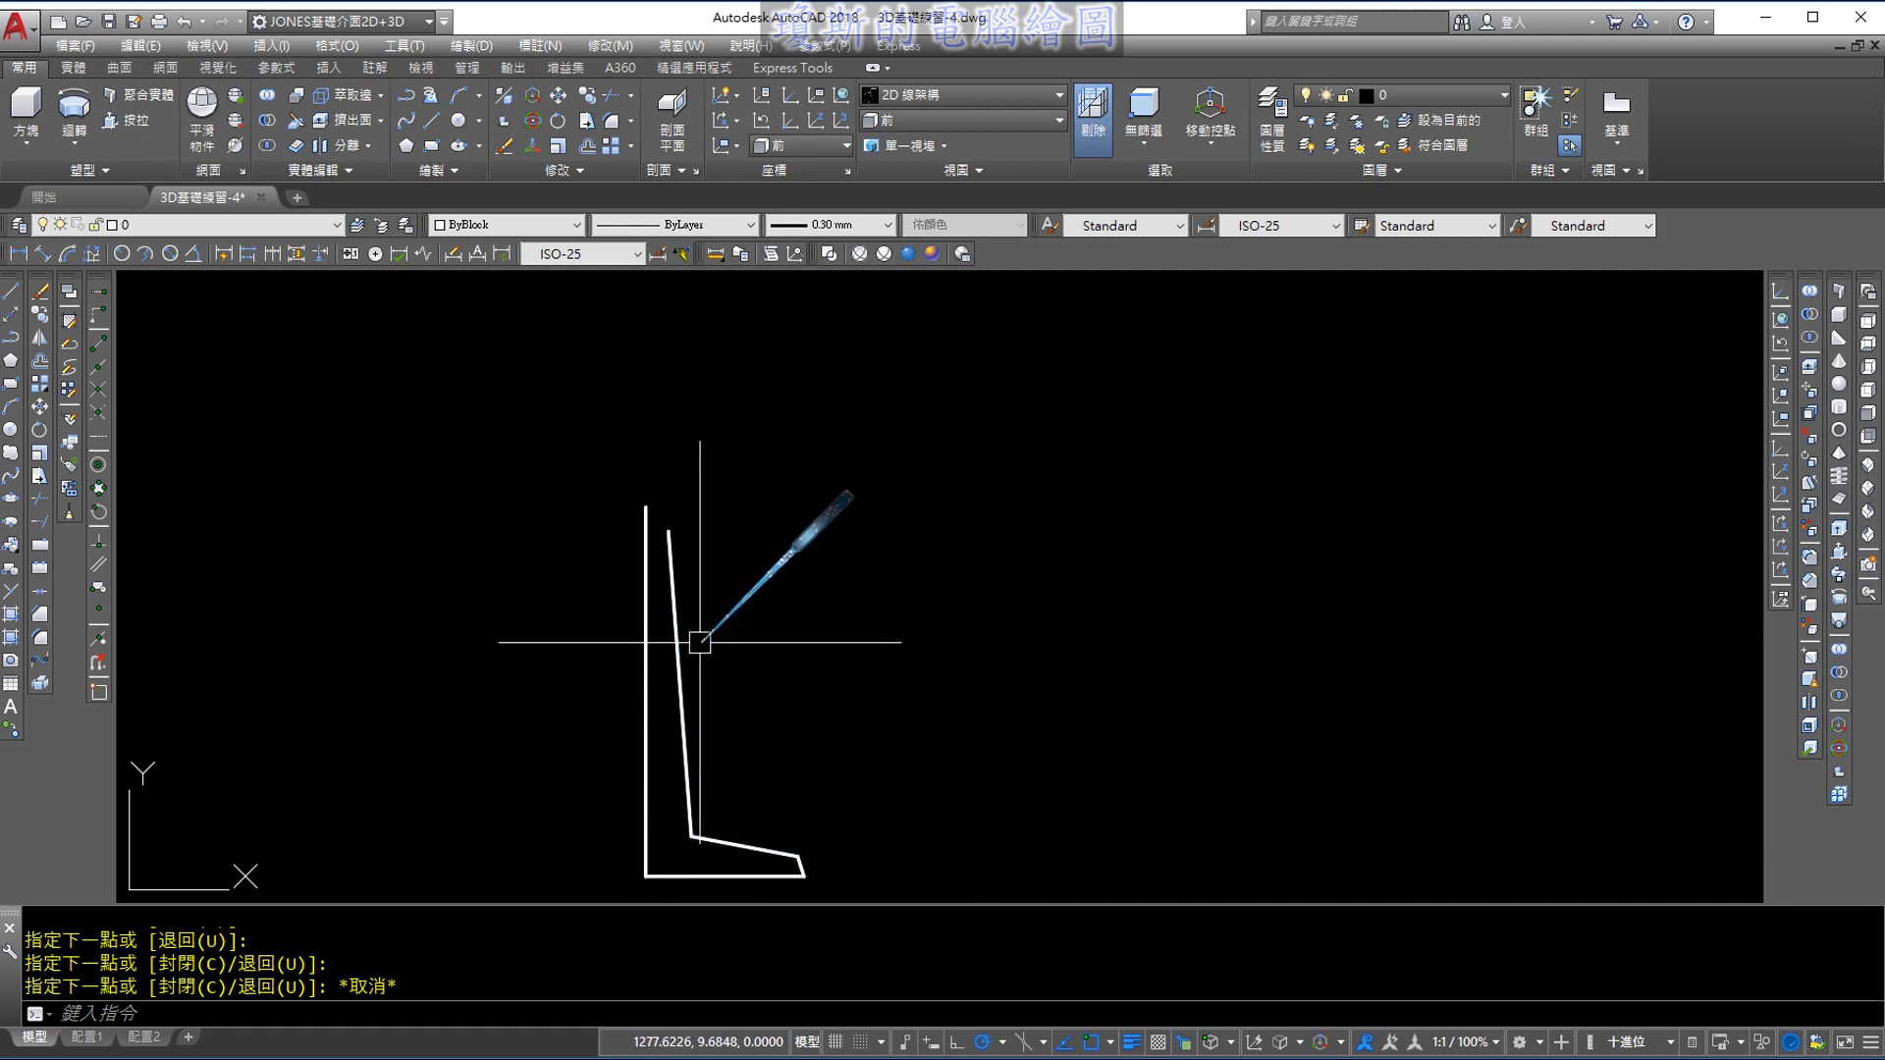
{"action": "middle_click_drag", "start_coordinate": [821, 686], "coordinate": [905, 618]}
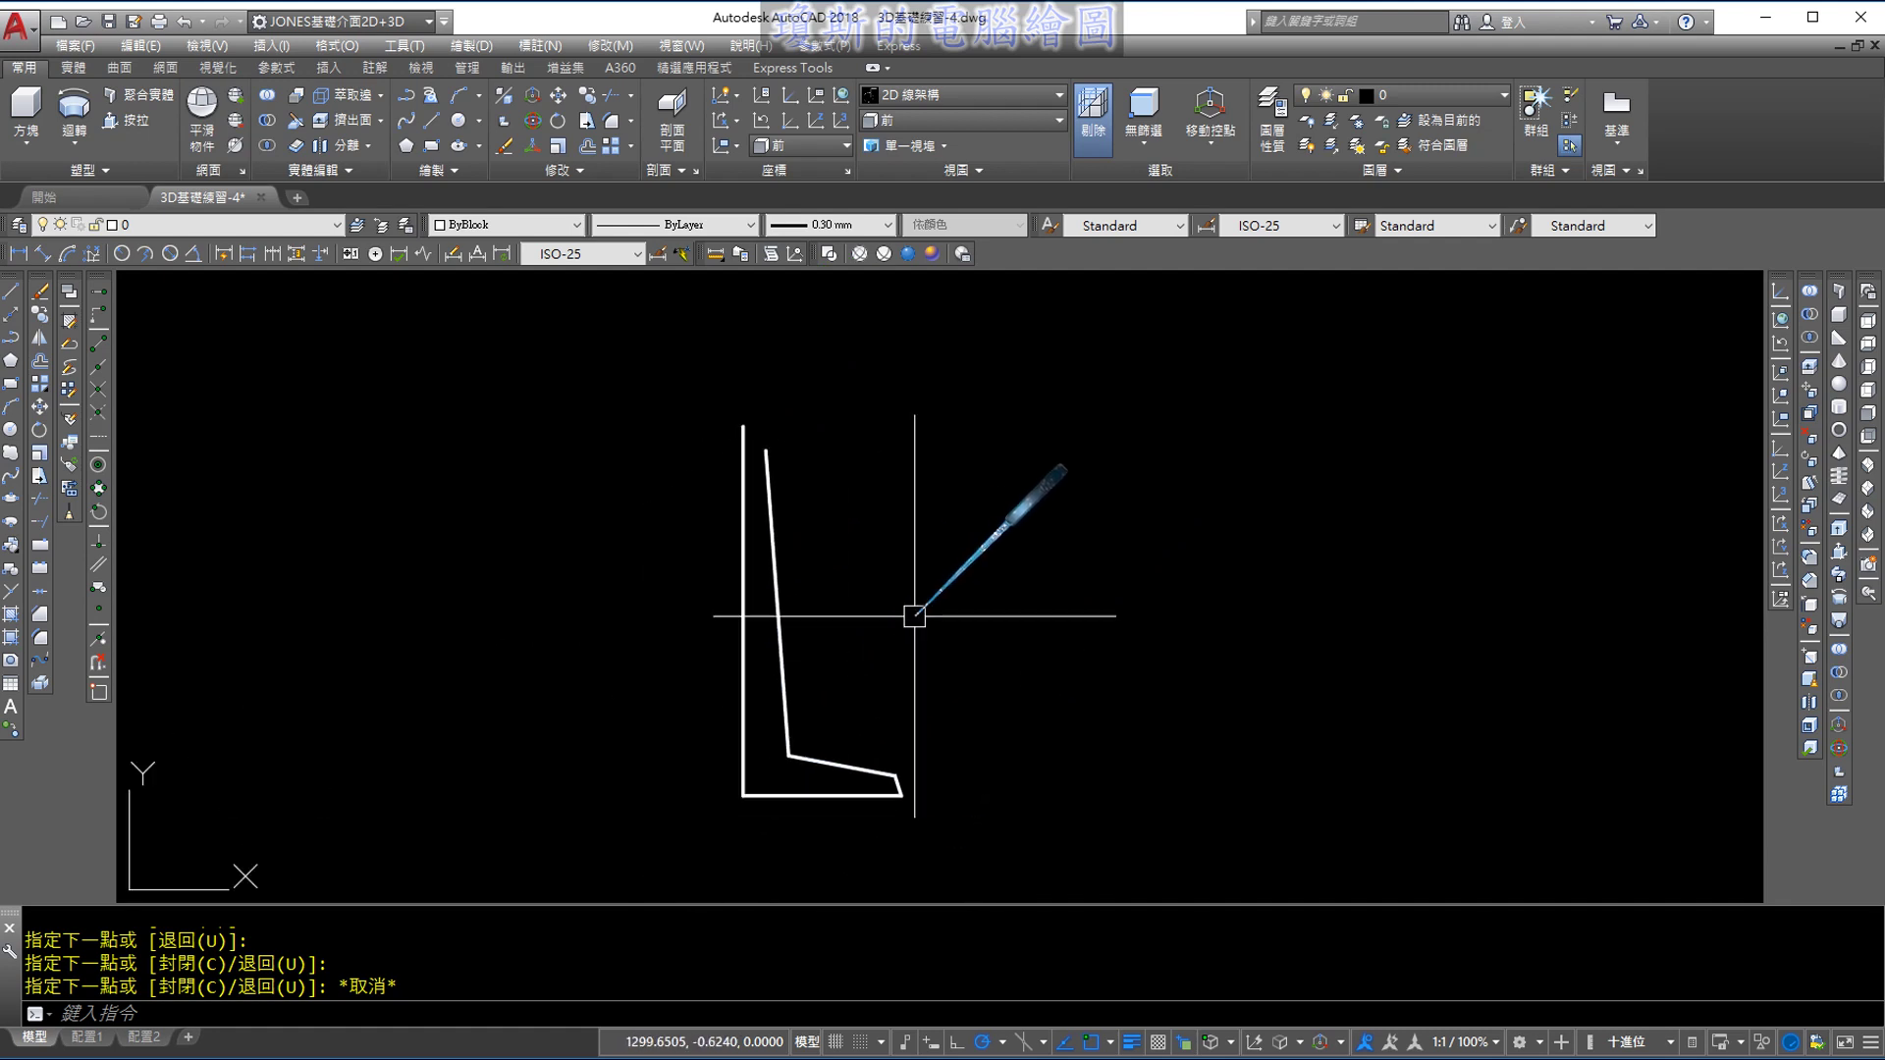
{"action": "scroll", "coordinate": [843, 679], "scroll_direction": "up", "scroll_amount": 2}
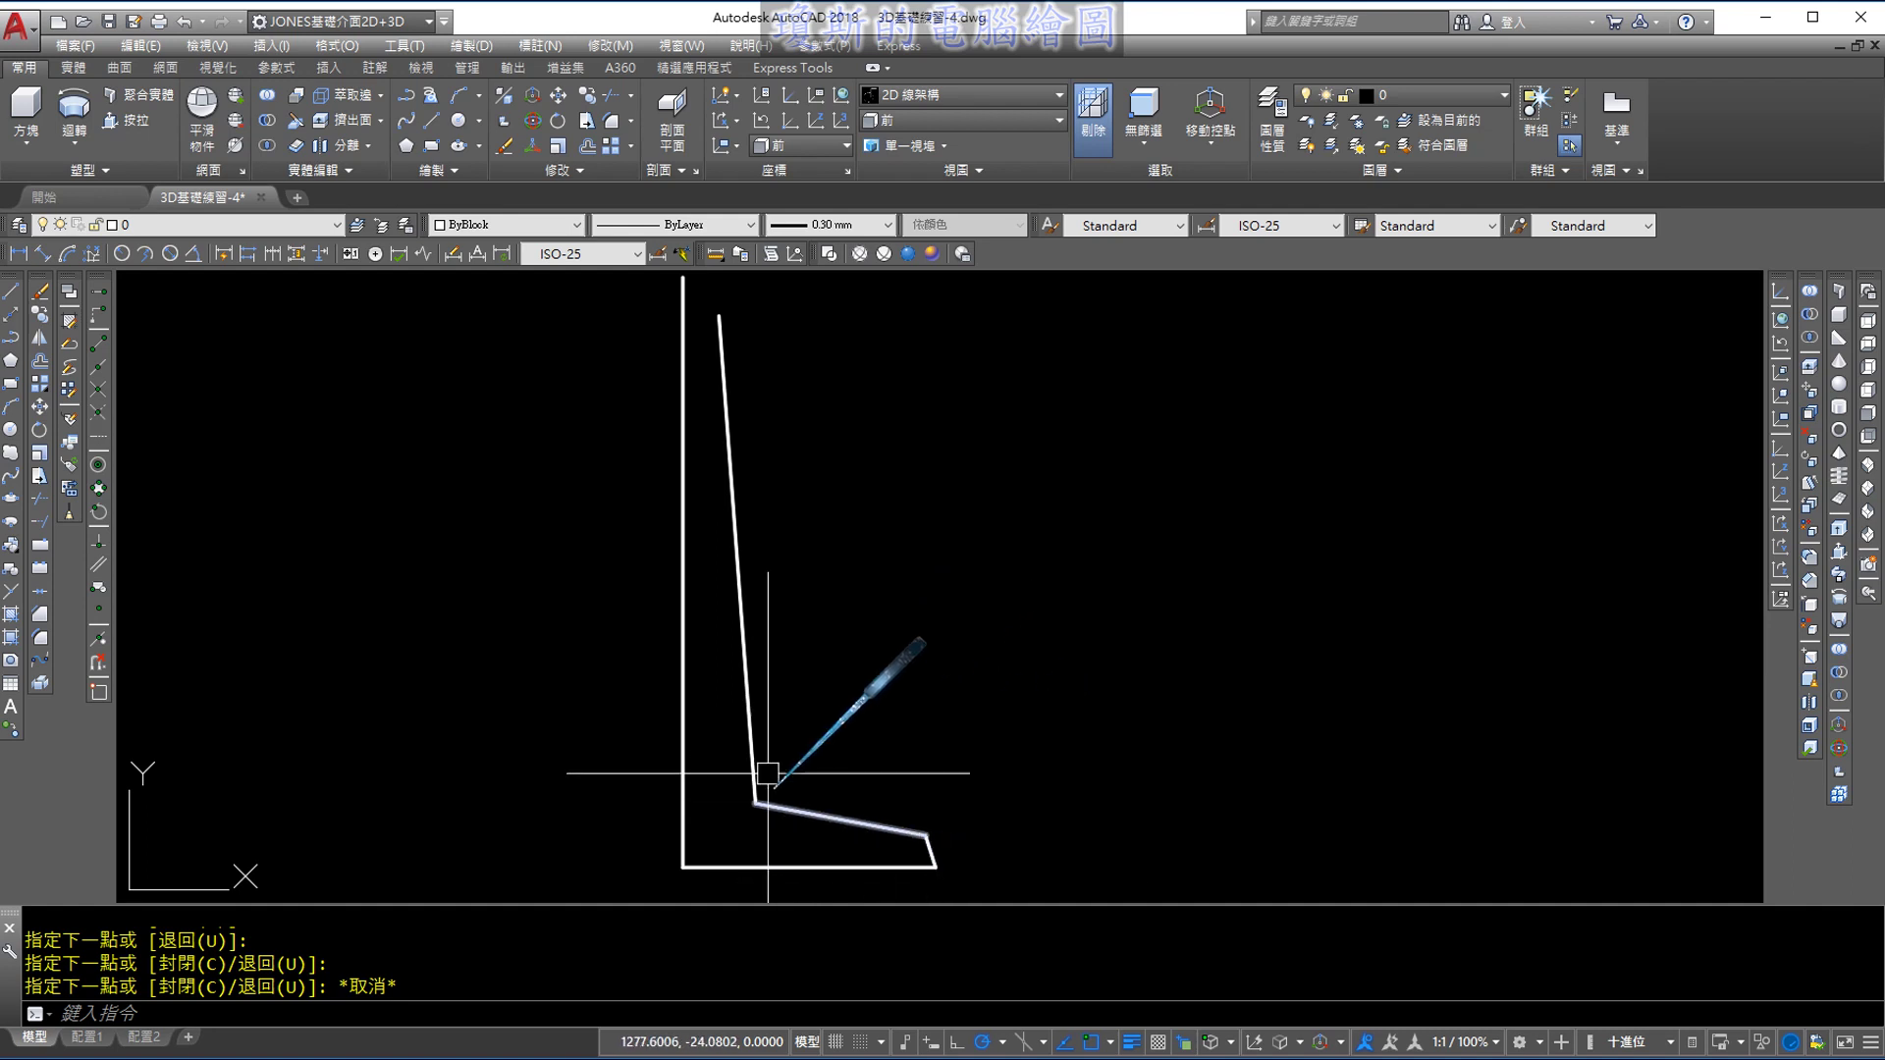
{"action": "middle_click_drag", "start_coordinate": [851, 469], "coordinate": [822, 716]}
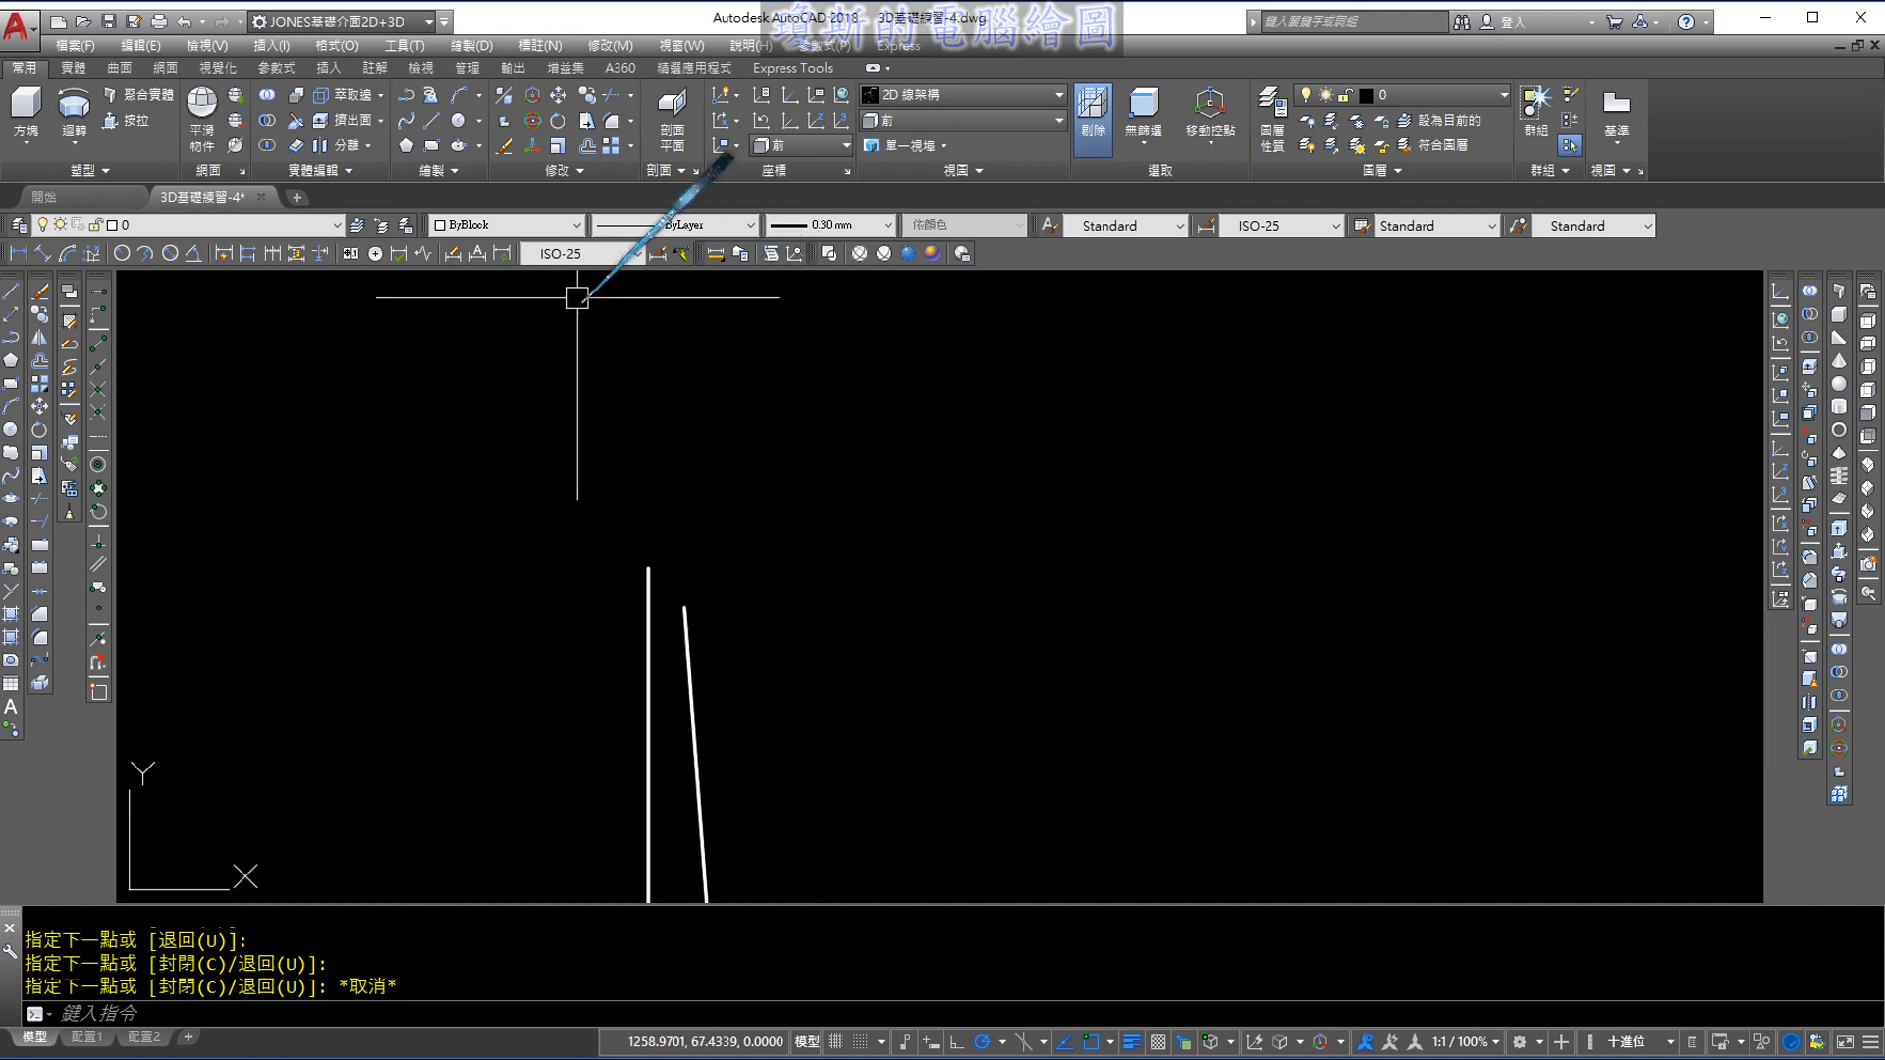
Draw a 3-point arc from the stem top sweeping up and right as the bowl's outer curve
{"action": "left_click", "coordinate": [483, 99]}
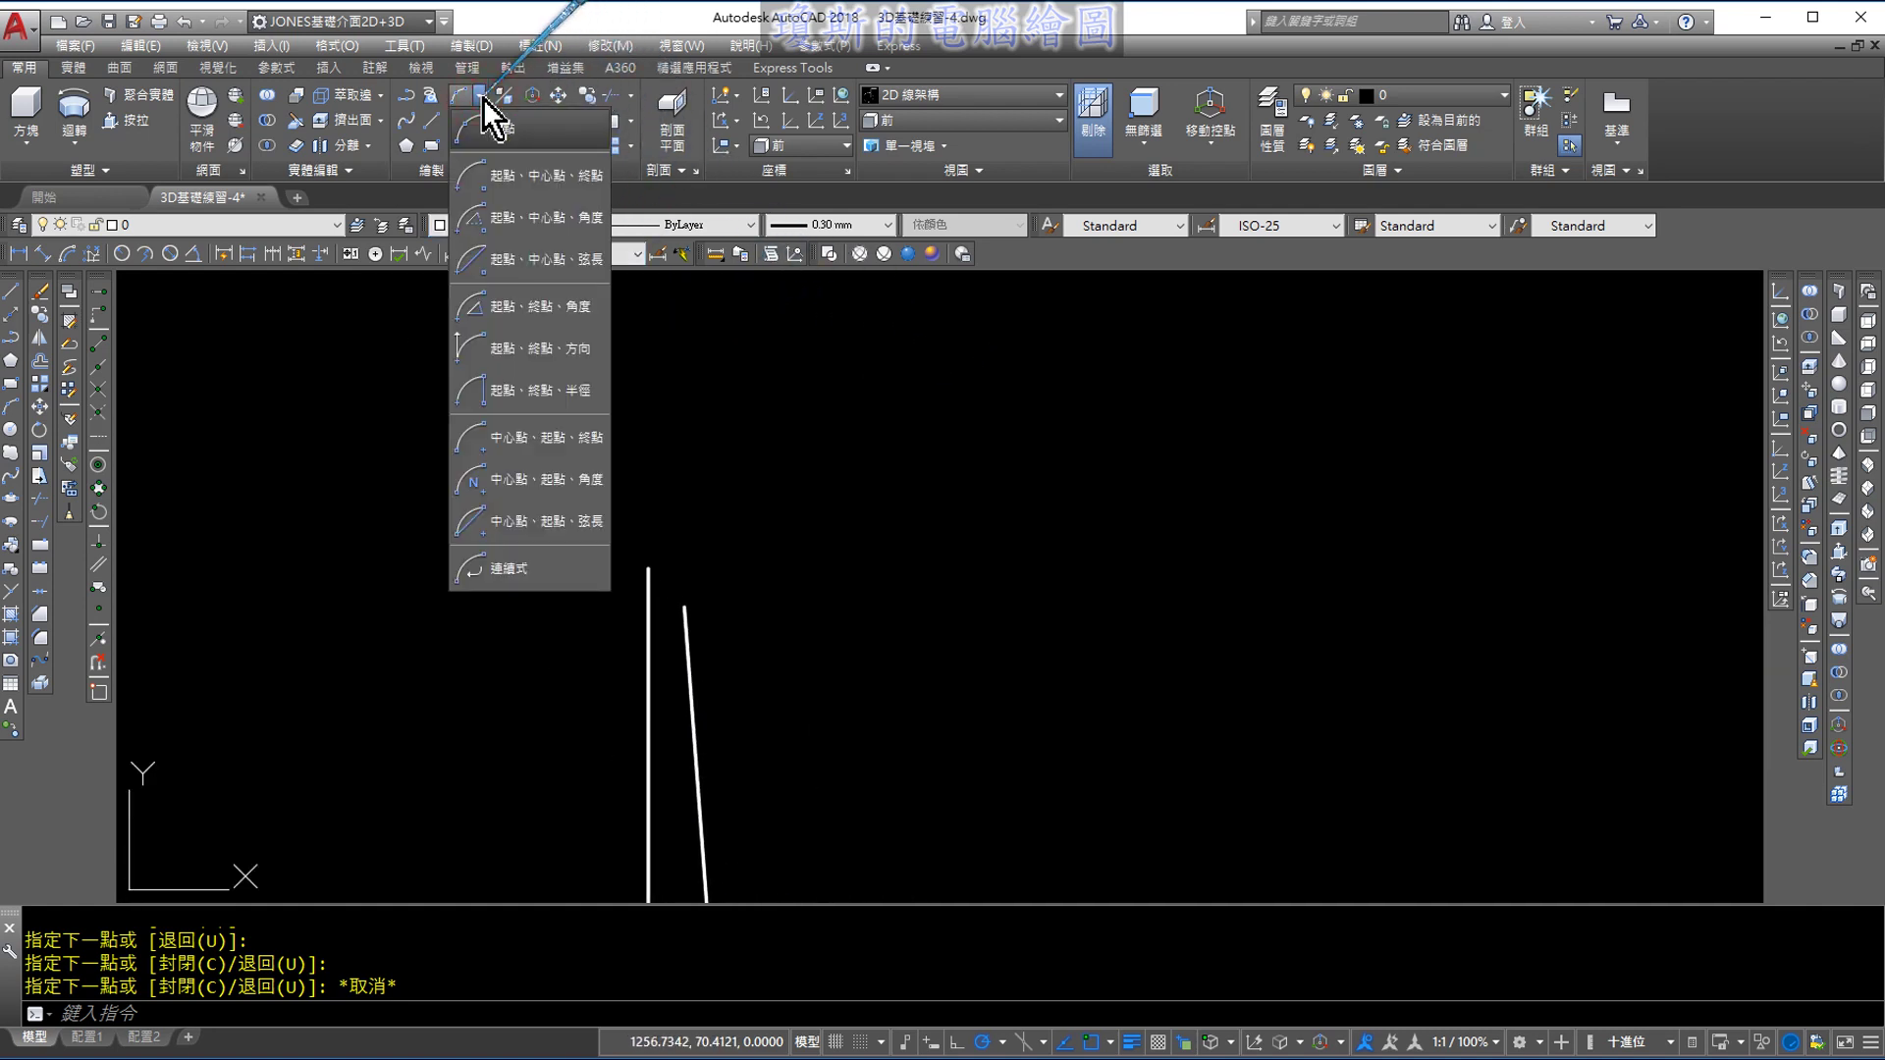
{"action": "left_click", "coordinate": [491, 127]}
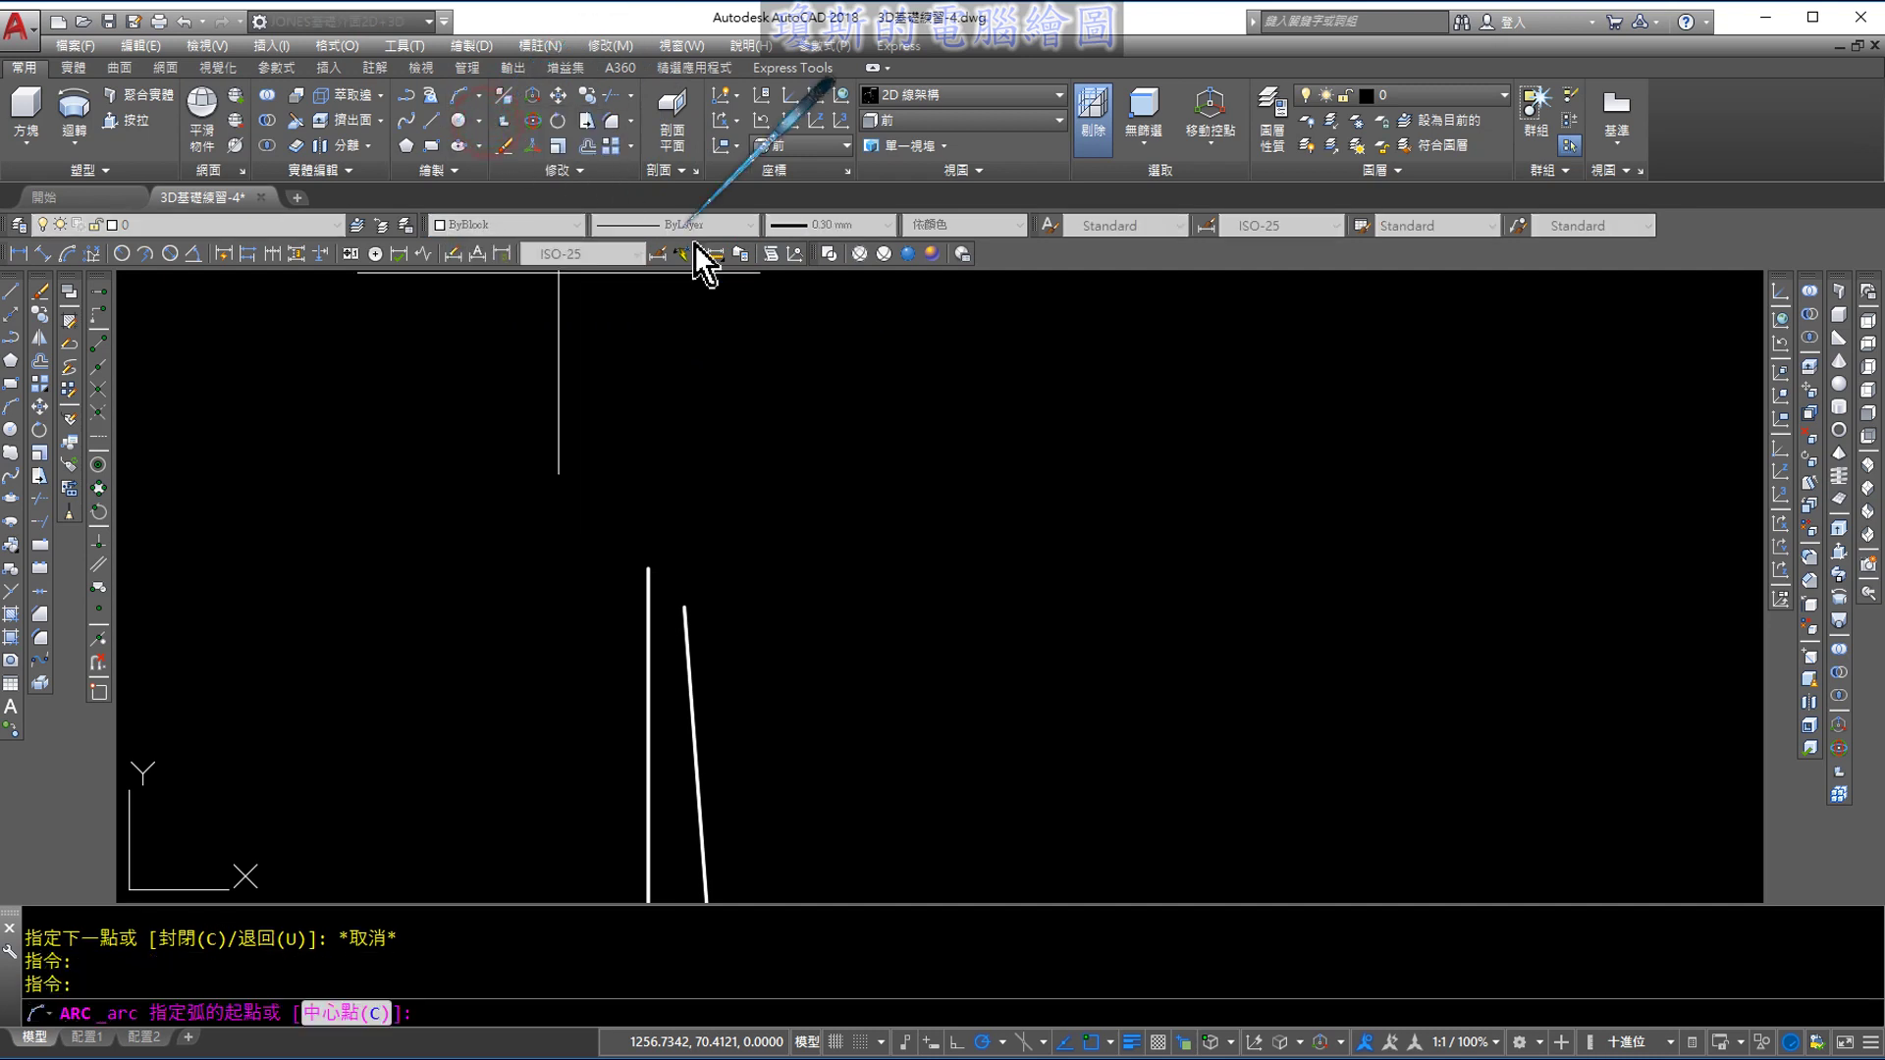
{"action": "left_click", "coordinate": [684, 607]}
{"action": "scroll", "coordinate": [684, 589], "scroll_direction": "down", "scroll_amount": 4}
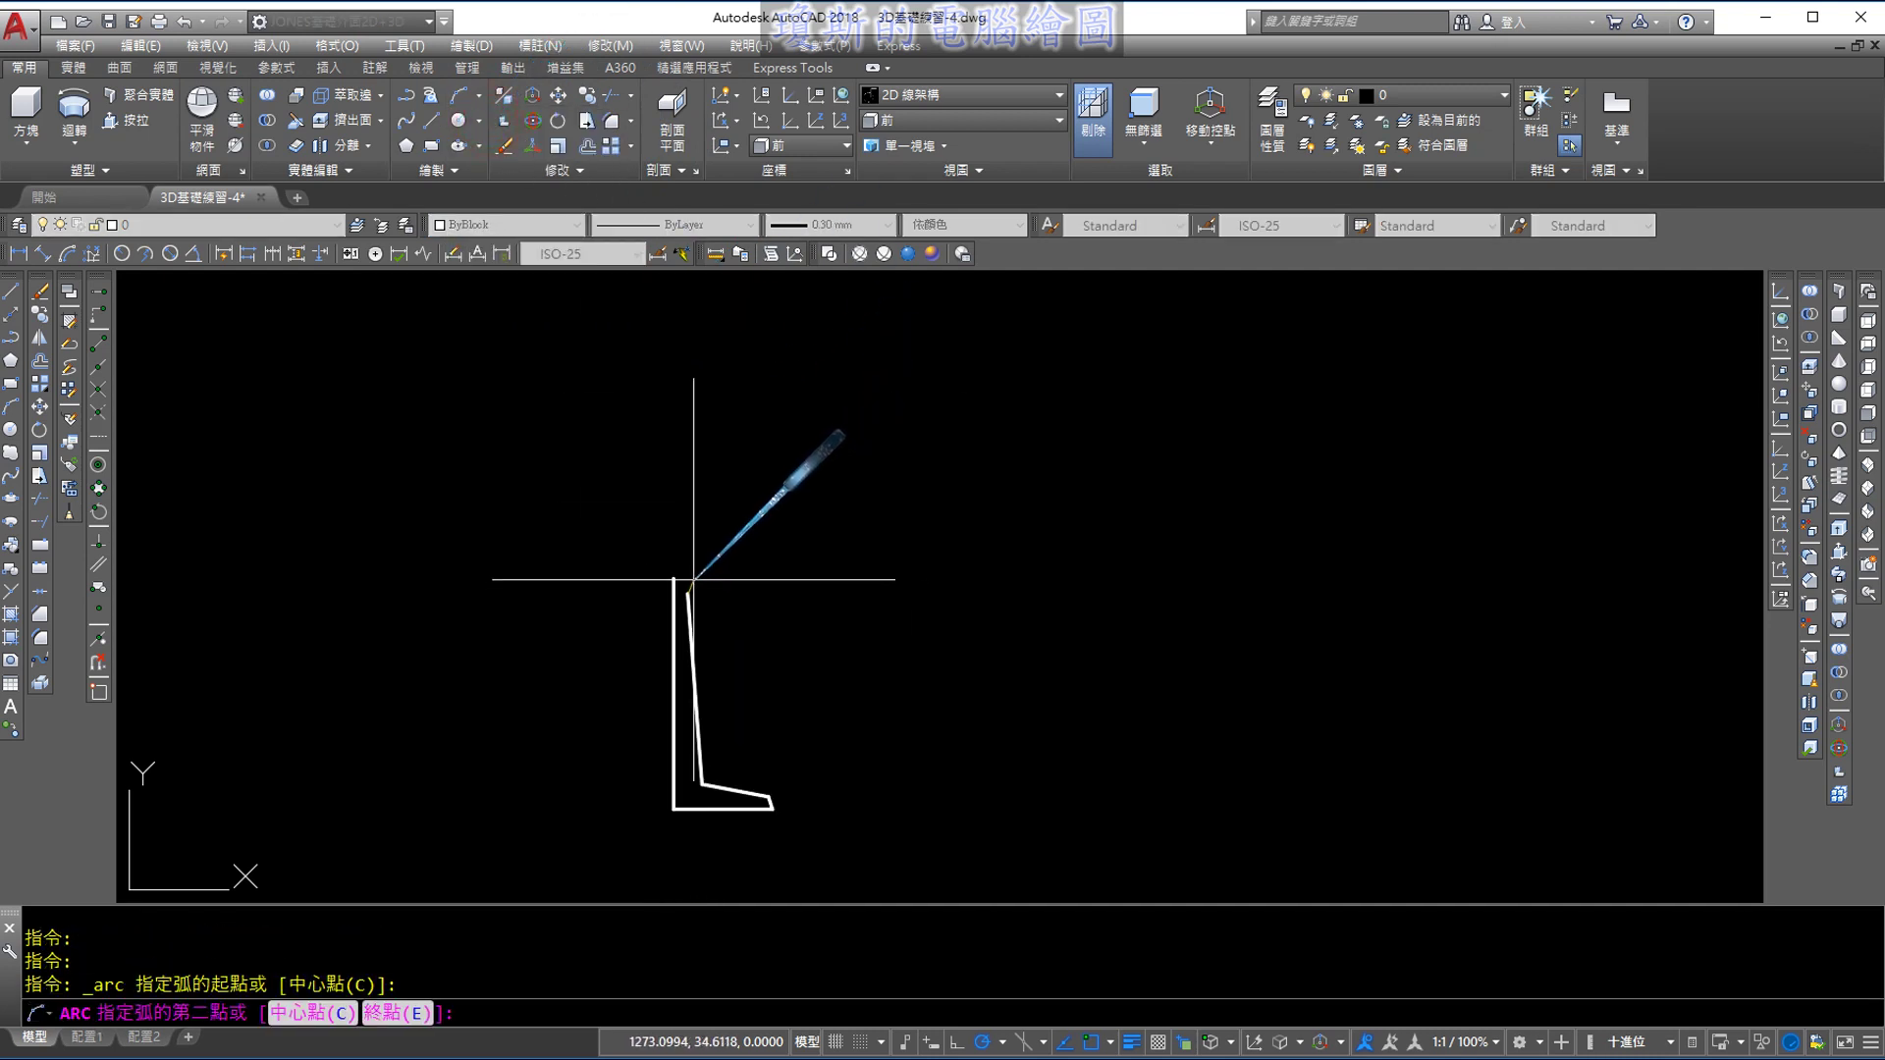
{"action": "middle_click_drag", "start_coordinate": [674, 578], "coordinate": [742, 567]}
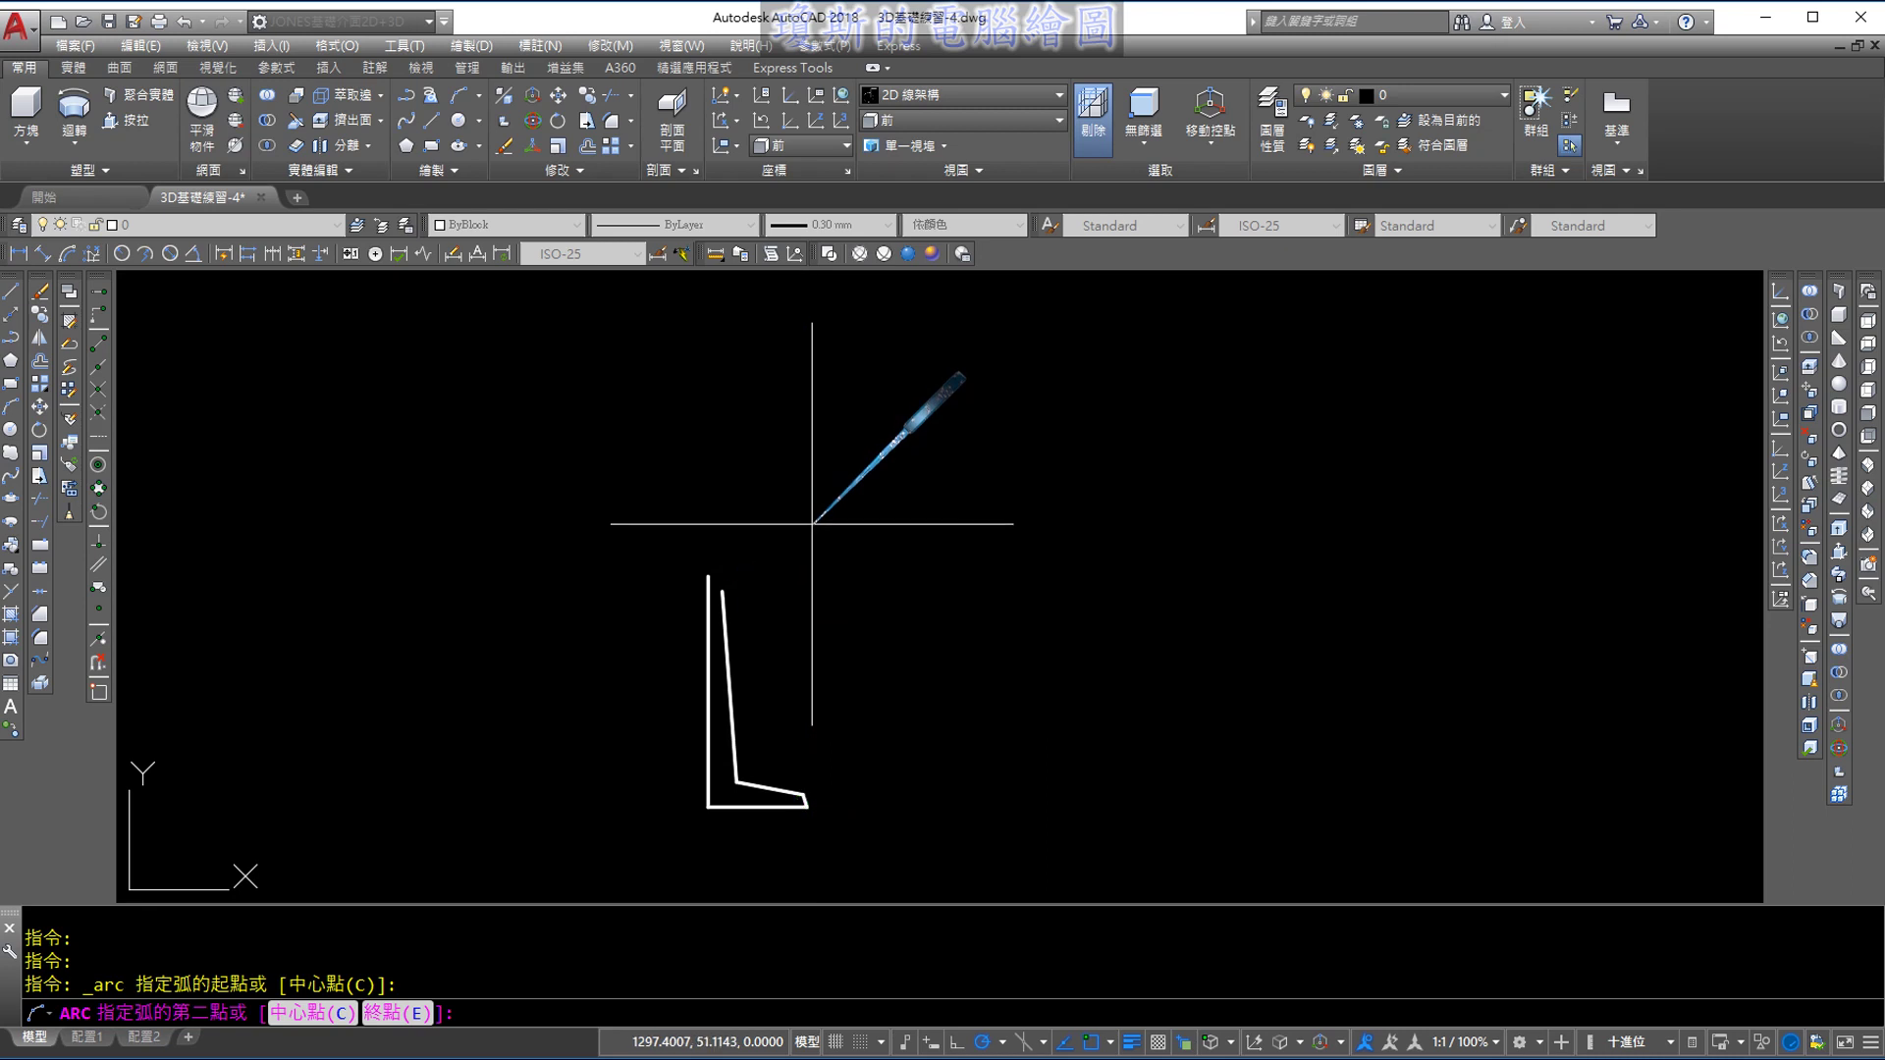
{"action": "left_click", "coordinate": [802, 523]}
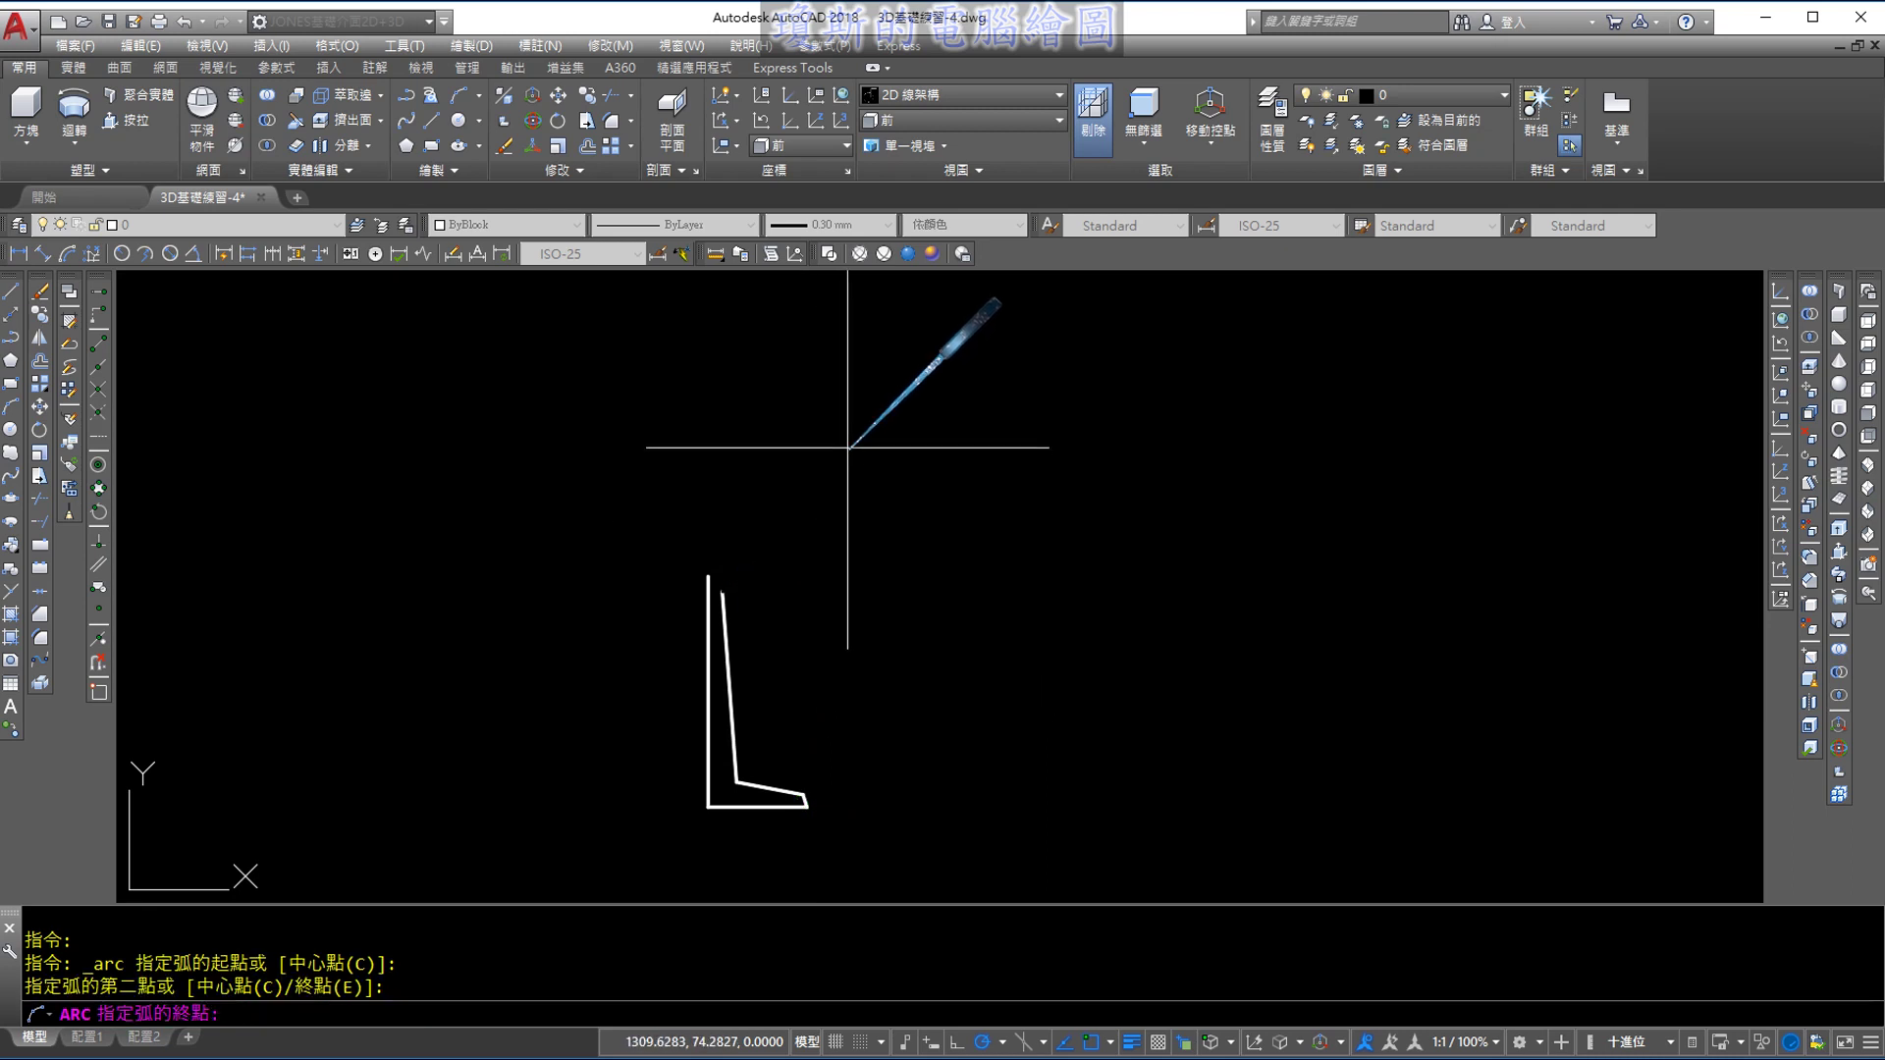
{"action": "left_click", "coordinate": [840, 374]}
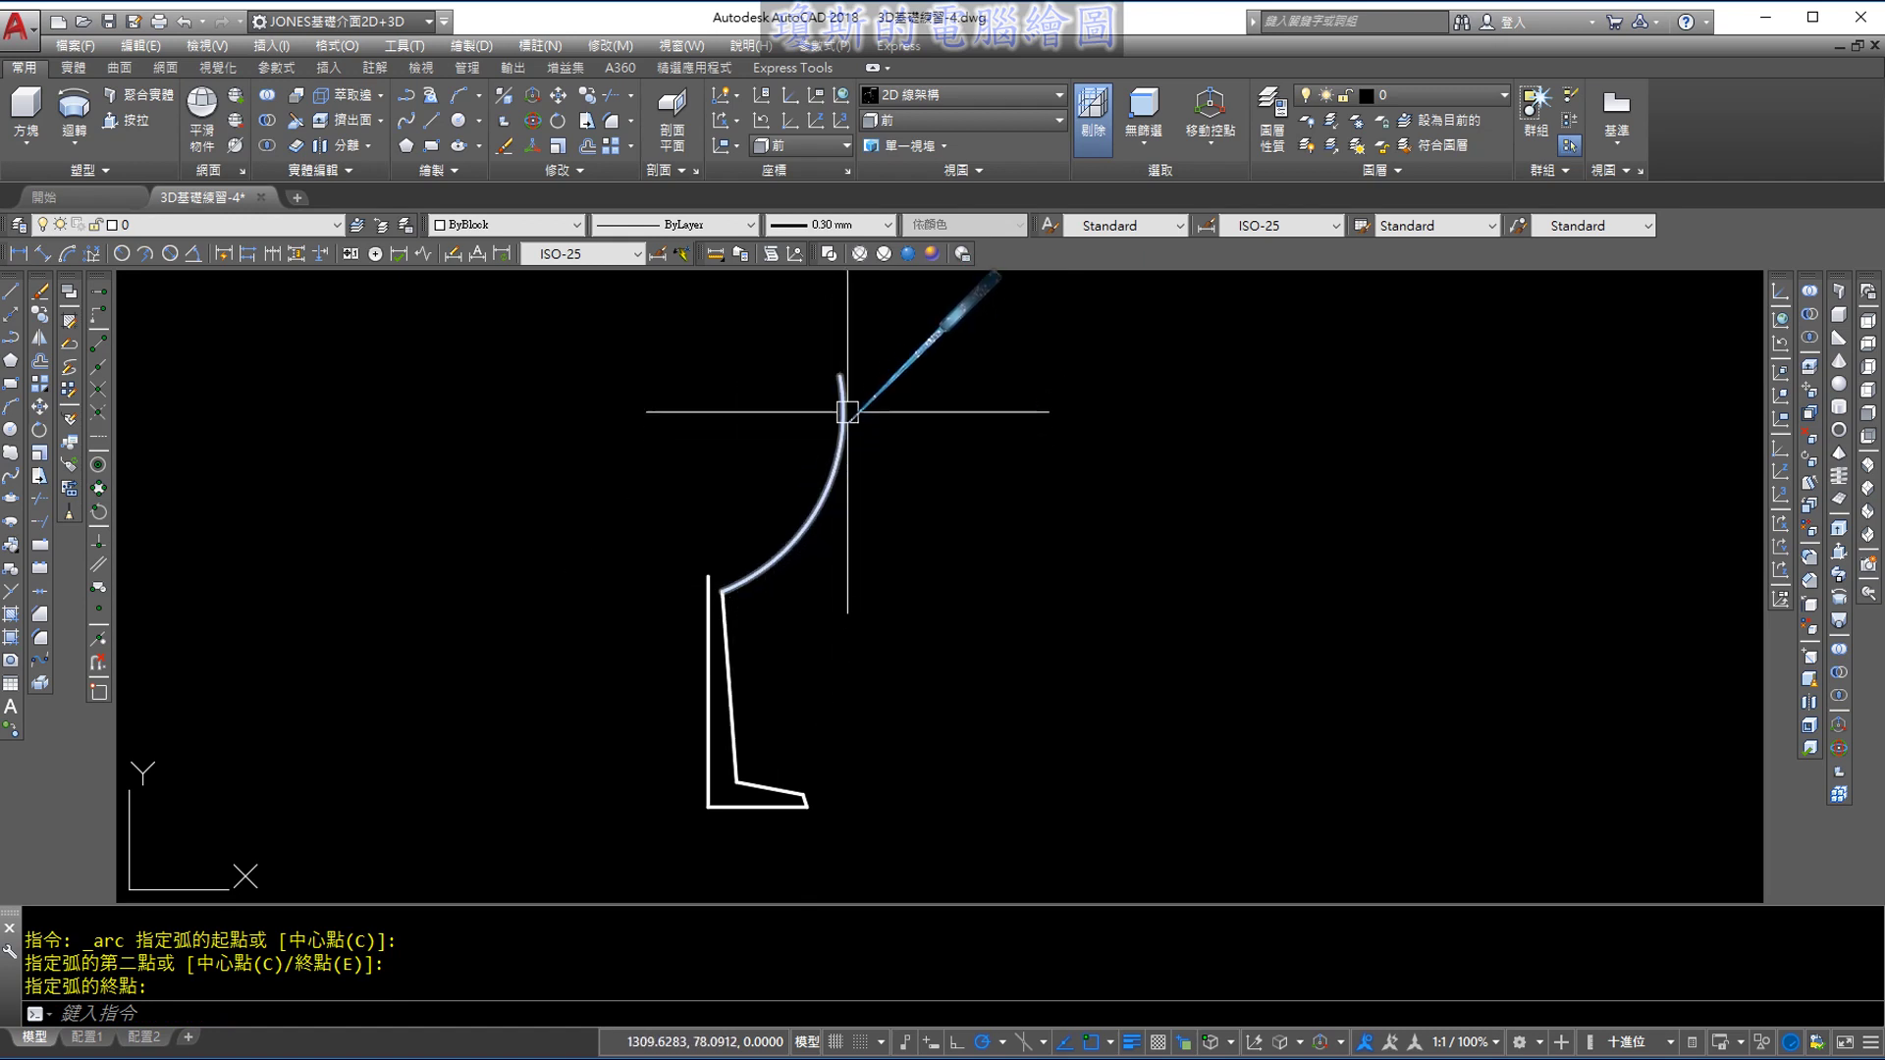
{"action": "scroll", "coordinate": [785, 404], "scroll_direction": "up", "scroll_amount": 2}
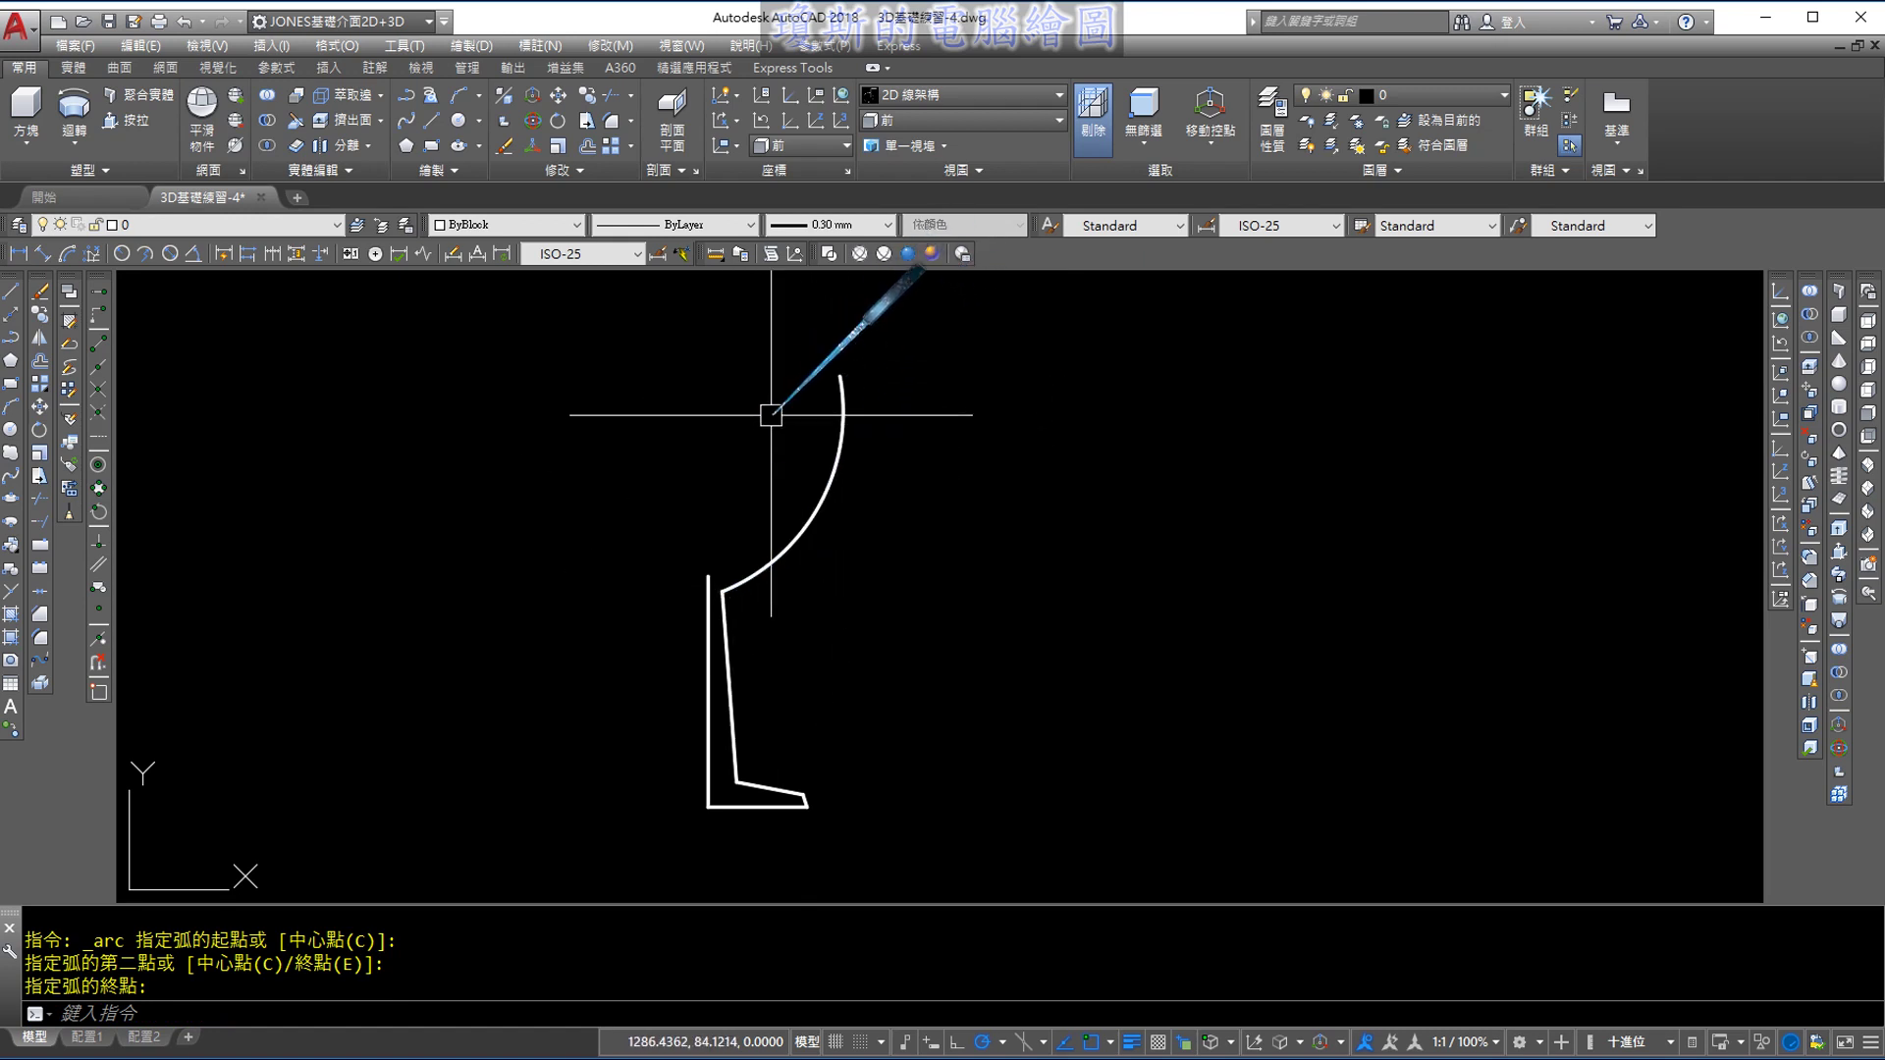
{"action": "scroll", "coordinate": [767, 432], "scroll_direction": "up", "scroll_amount": 1}
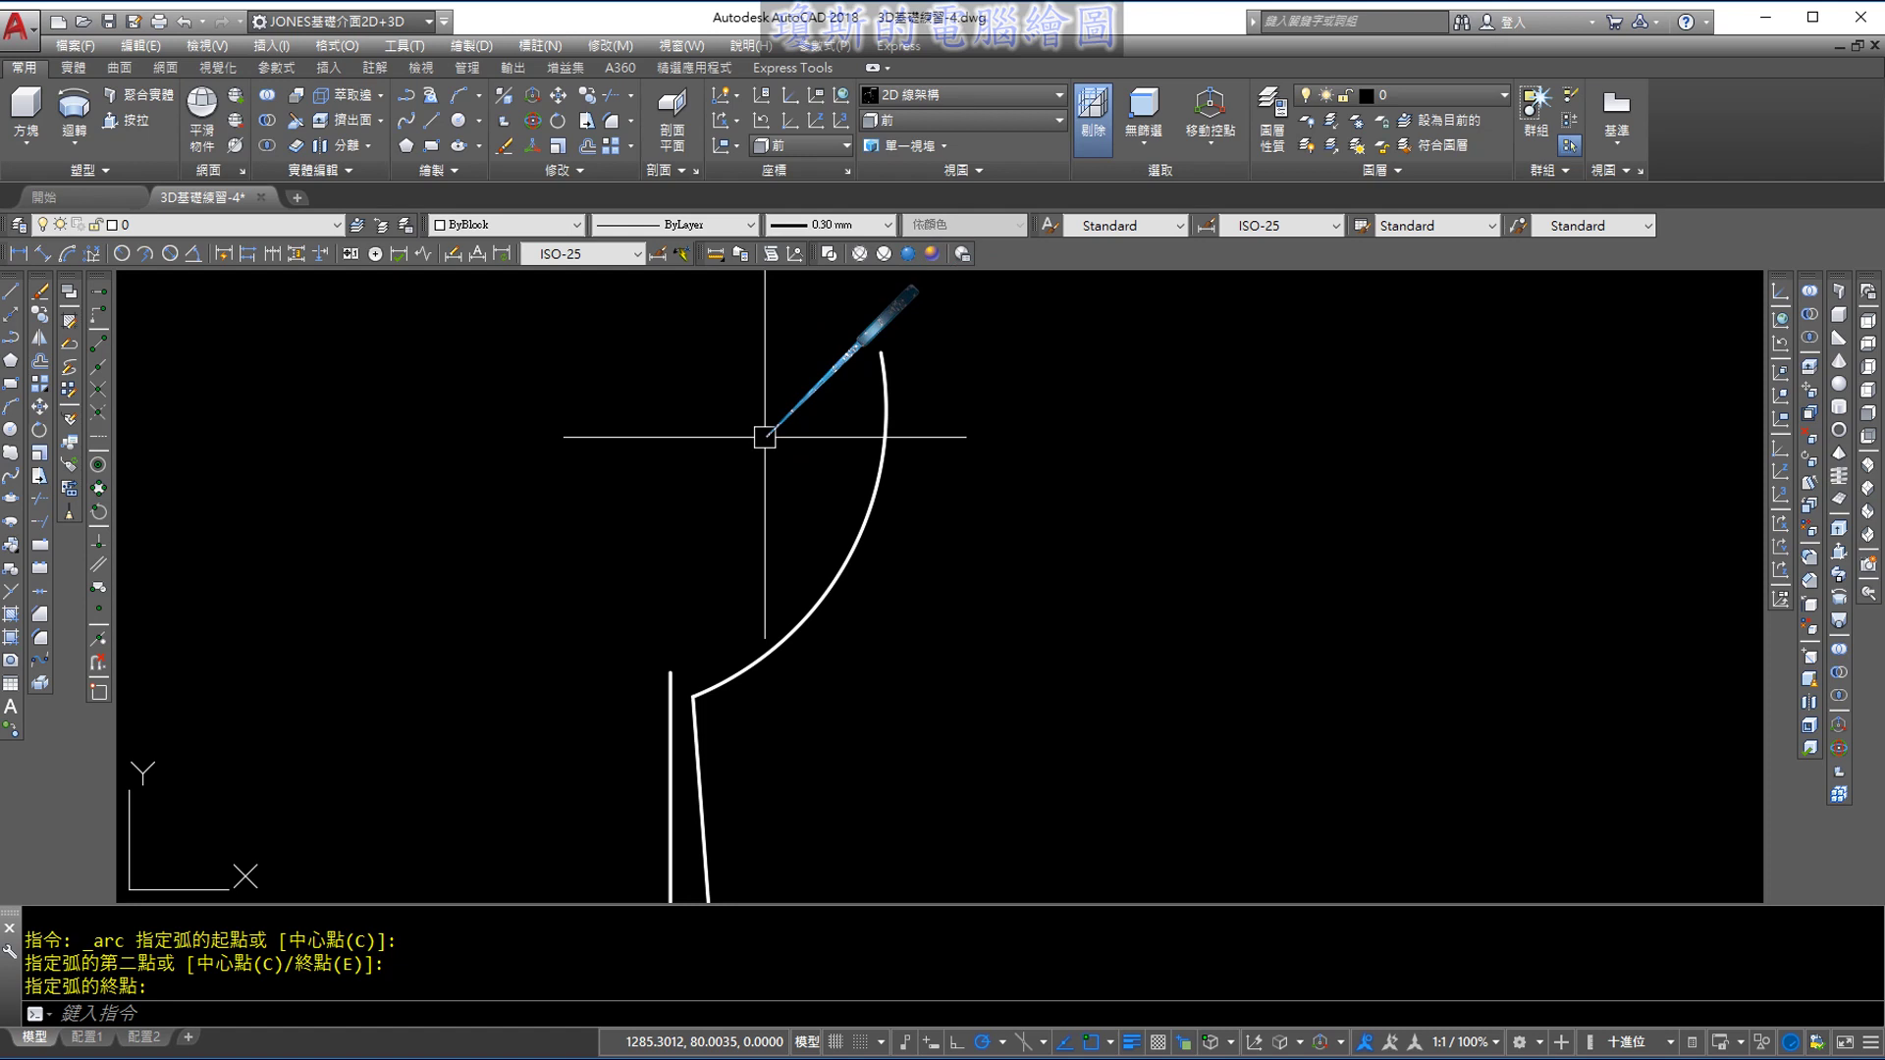
{"action": "mouse_move", "coordinate": [765, 437]}
{"action": "middle_mouse_down"}
{"action": "mouse_move", "coordinate": [956, 541]}
{"action": "mouse_move", "coordinate": [917, 479]}
{"action": "middle_mouse_up"}
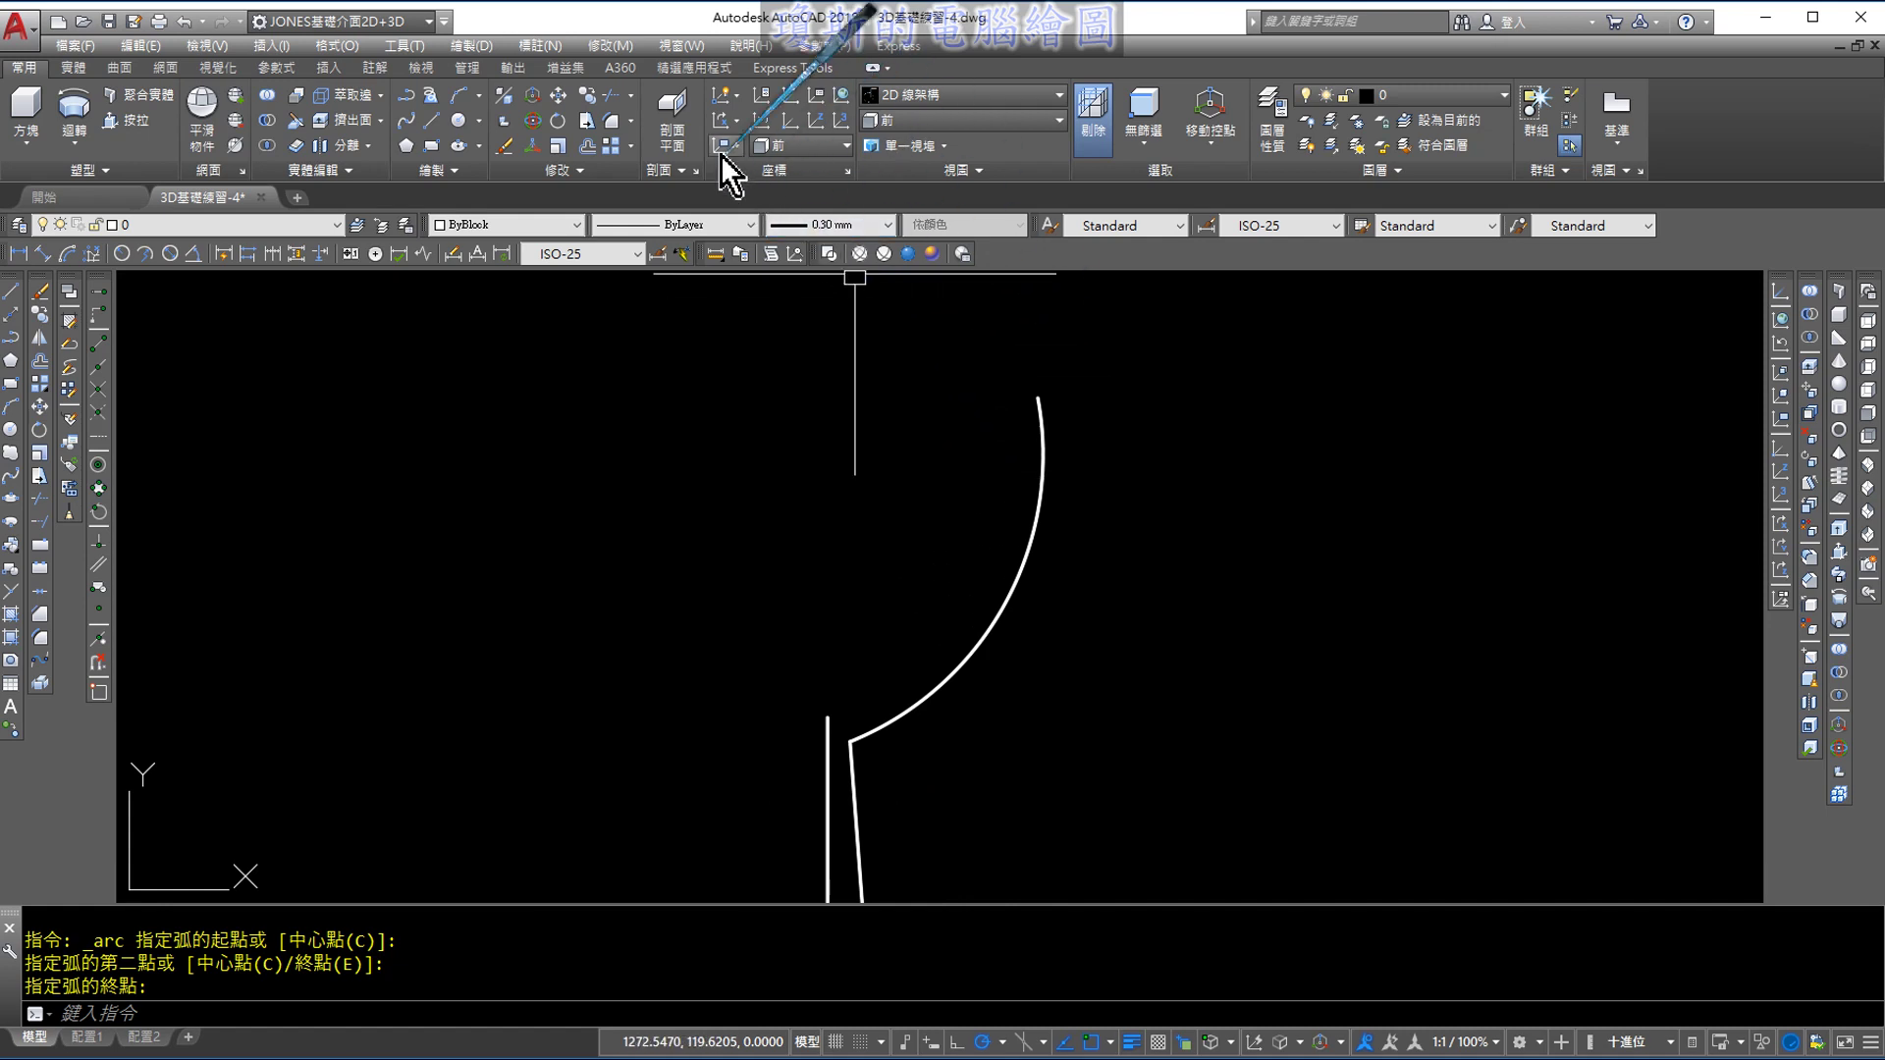
Start another arc from the Arc drop-down, then sketch and clear the rim's planned points
{"action": "left_click", "coordinate": [479, 95]}
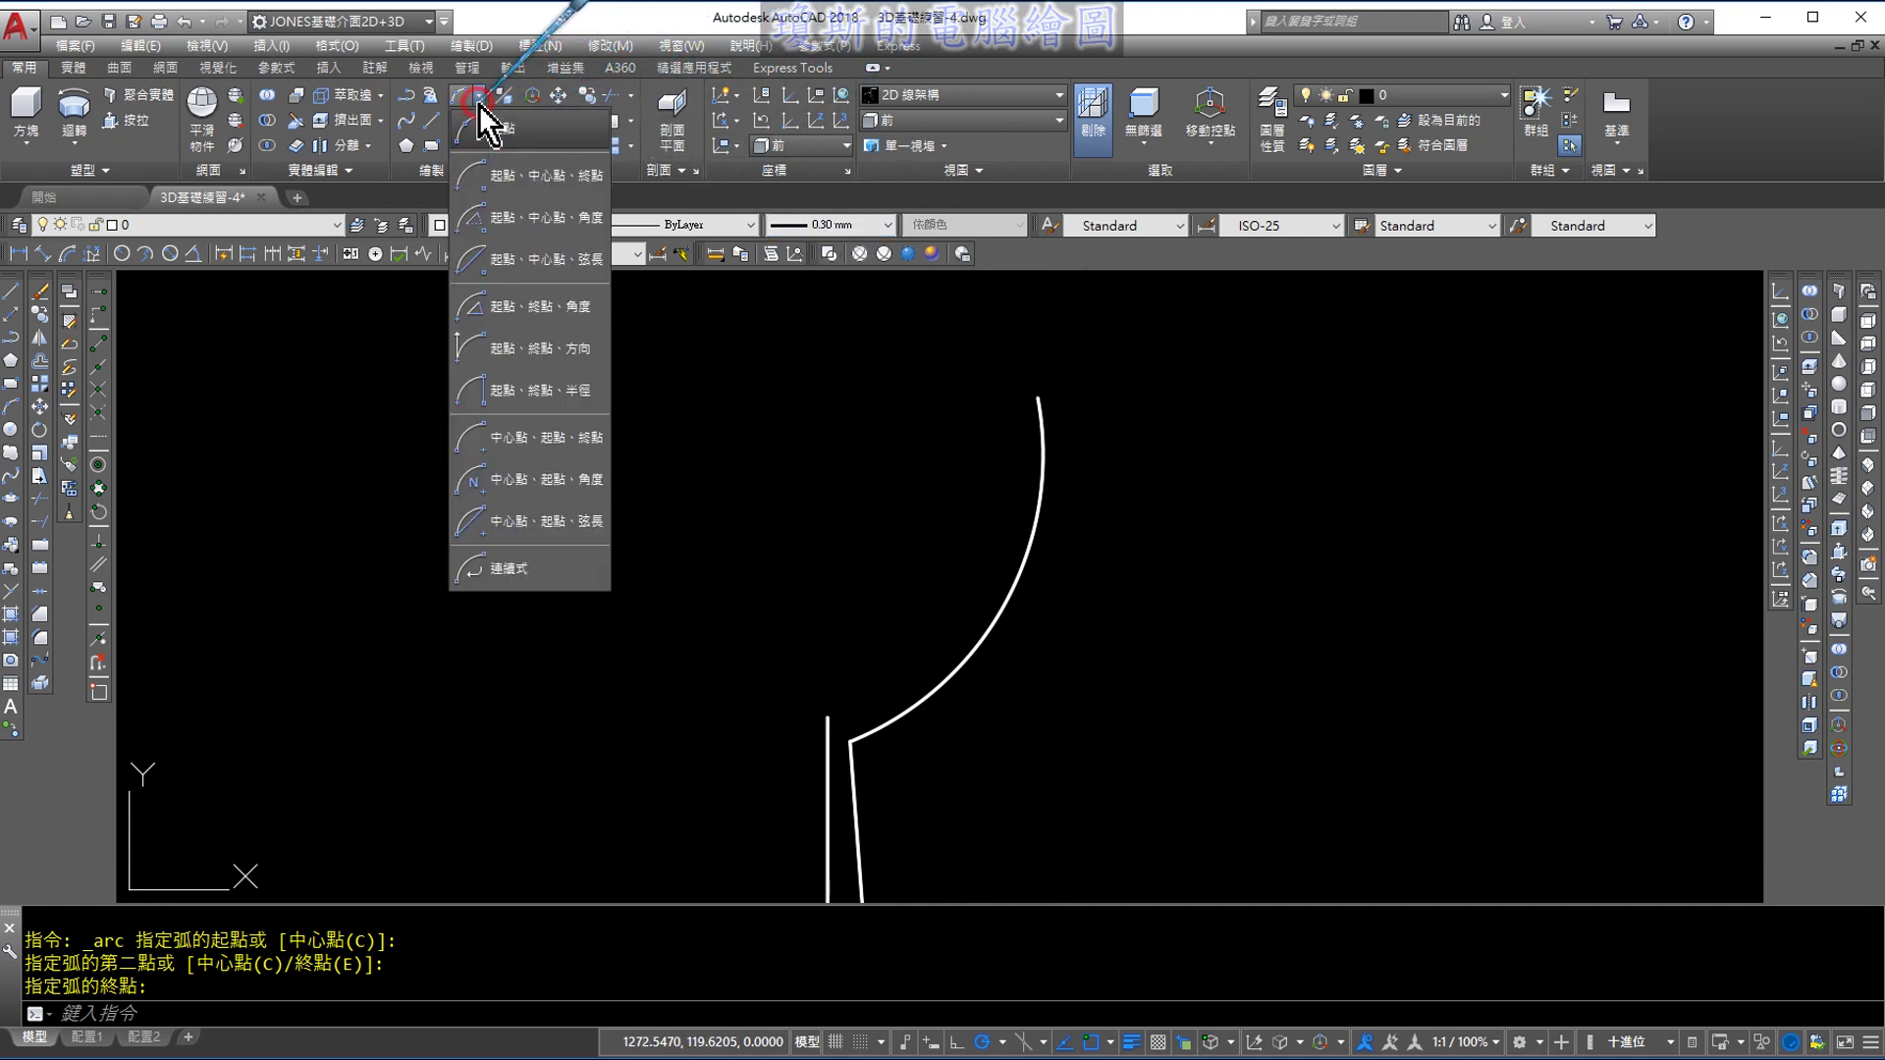
{"action": "left_click", "coordinate": [485, 137]}
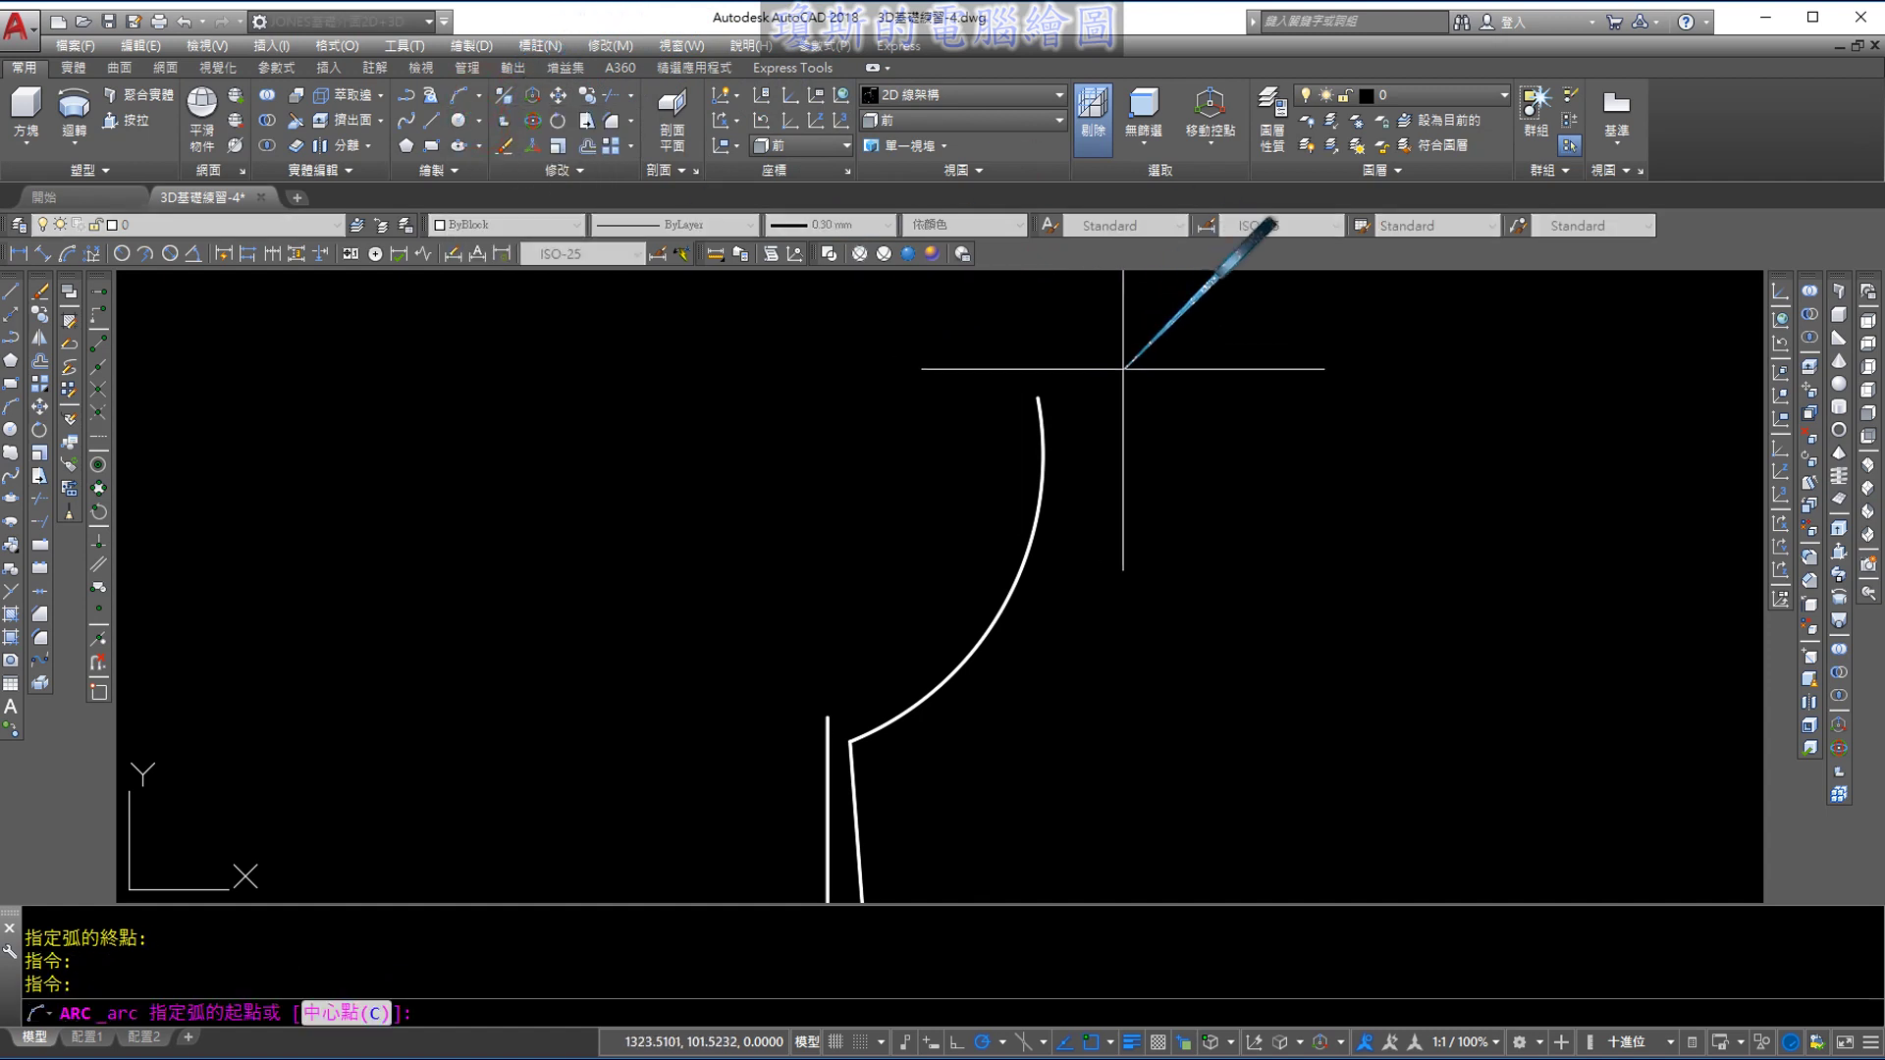
{"action": "scroll", "coordinate": [1002, 425], "scroll_direction": "up", "scroll_amount": 3}
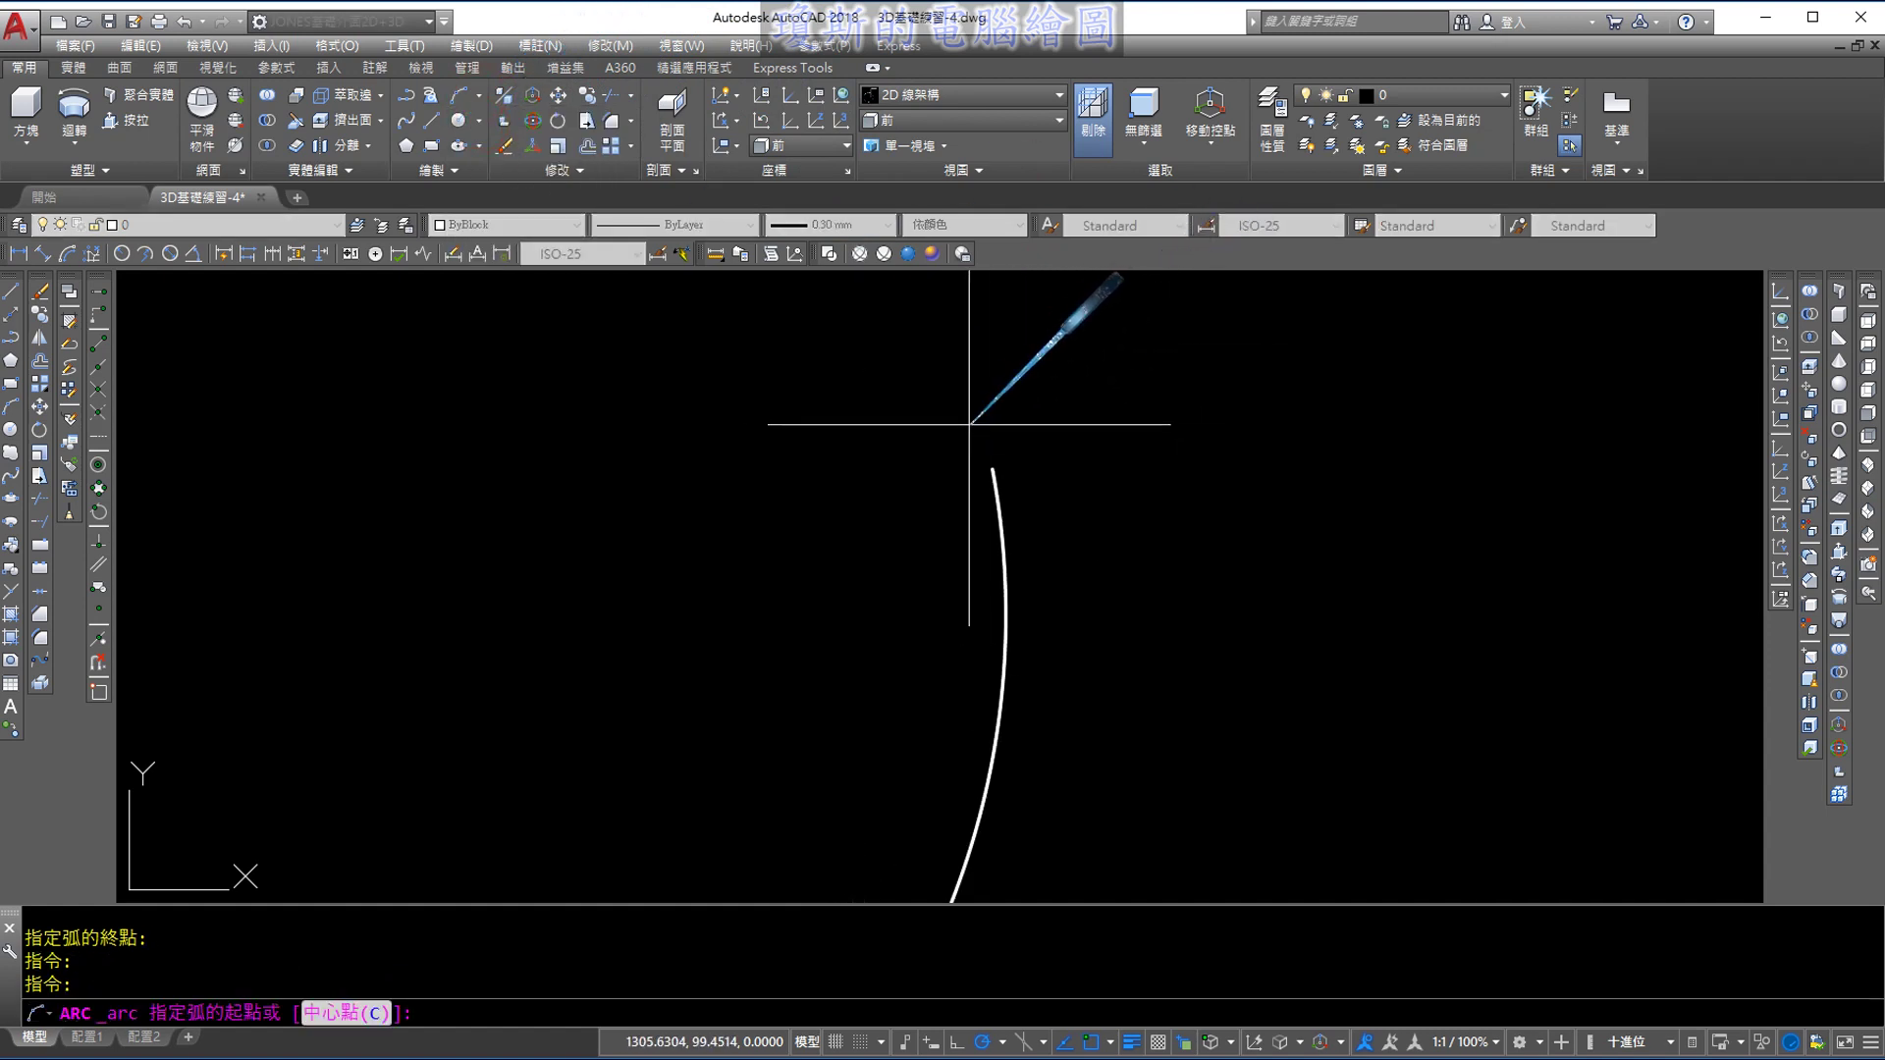
{"action": "scroll", "coordinate": [969, 425], "scroll_direction": "up", "scroll_amount": 2}
{"action": "scroll", "coordinate": [969, 425], "scroll_direction": "up", "scroll_amount": 2}
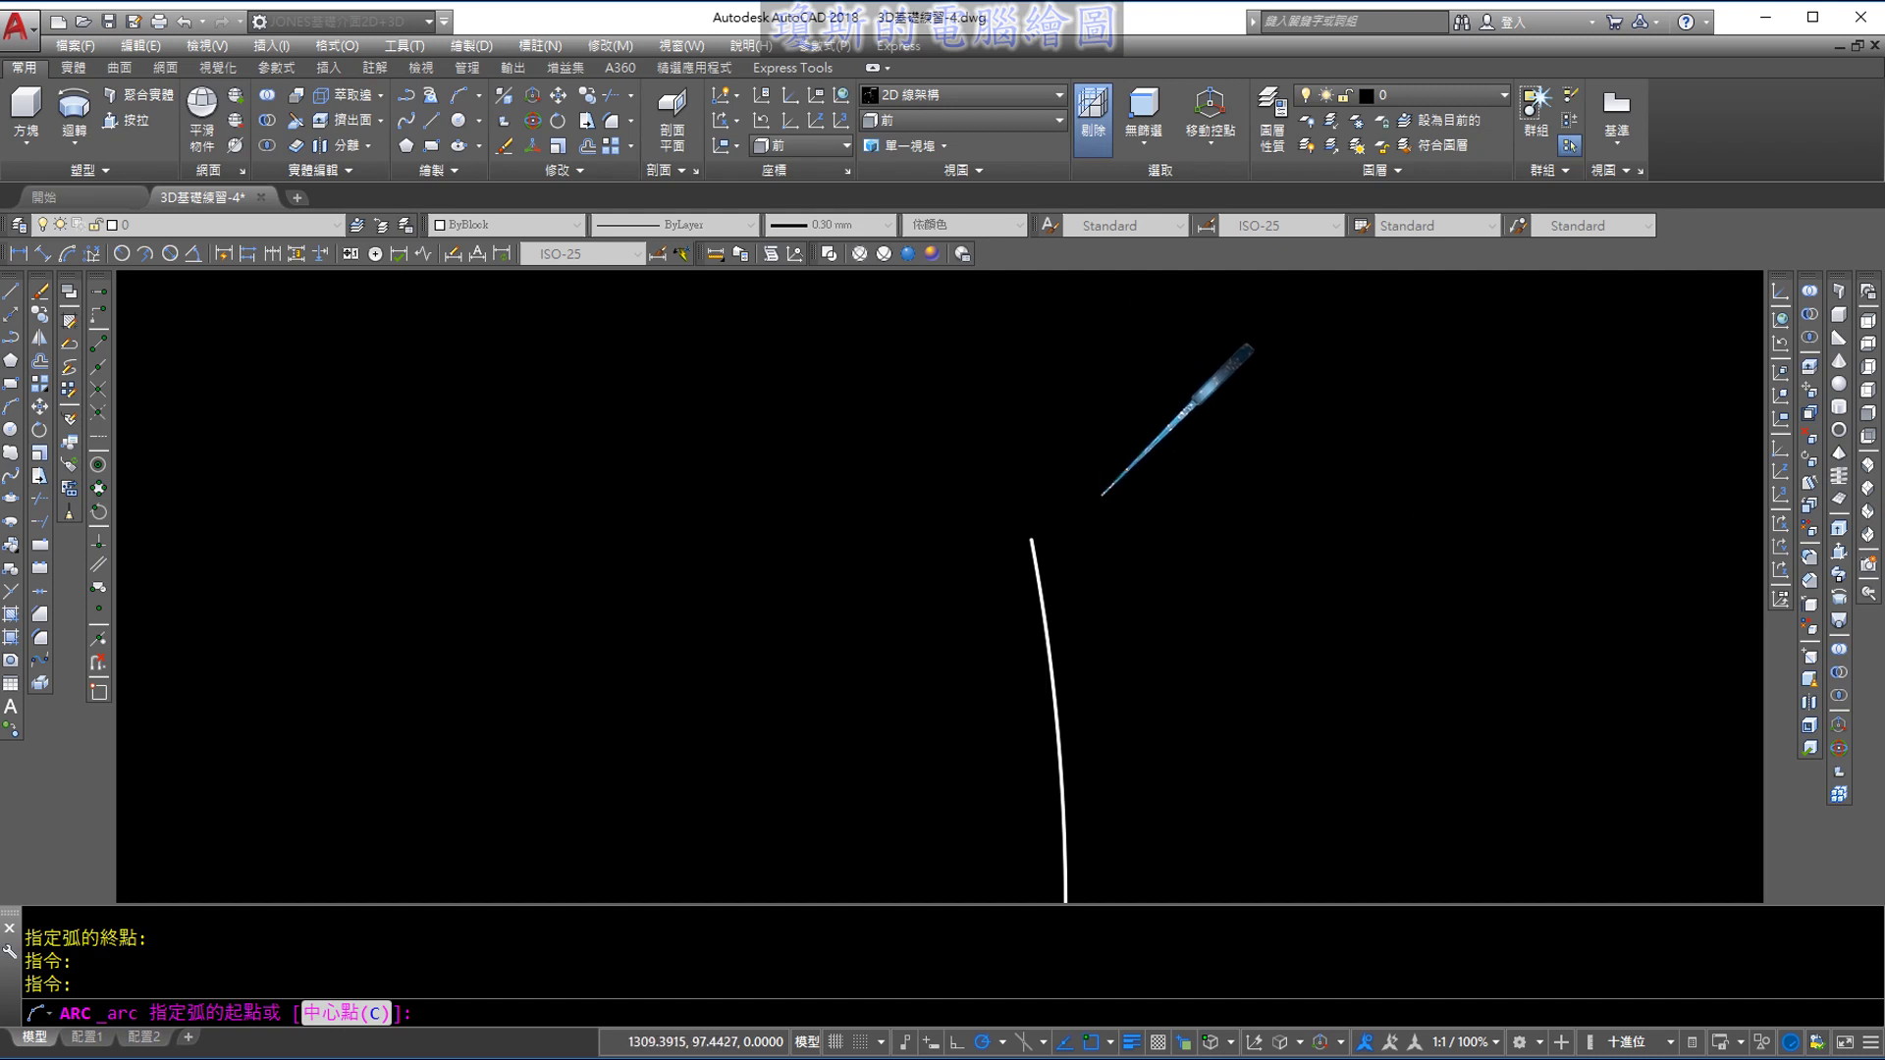
{"action": "scroll", "coordinate": [1119, 503], "scroll_direction": "up", "scroll_amount": 1}
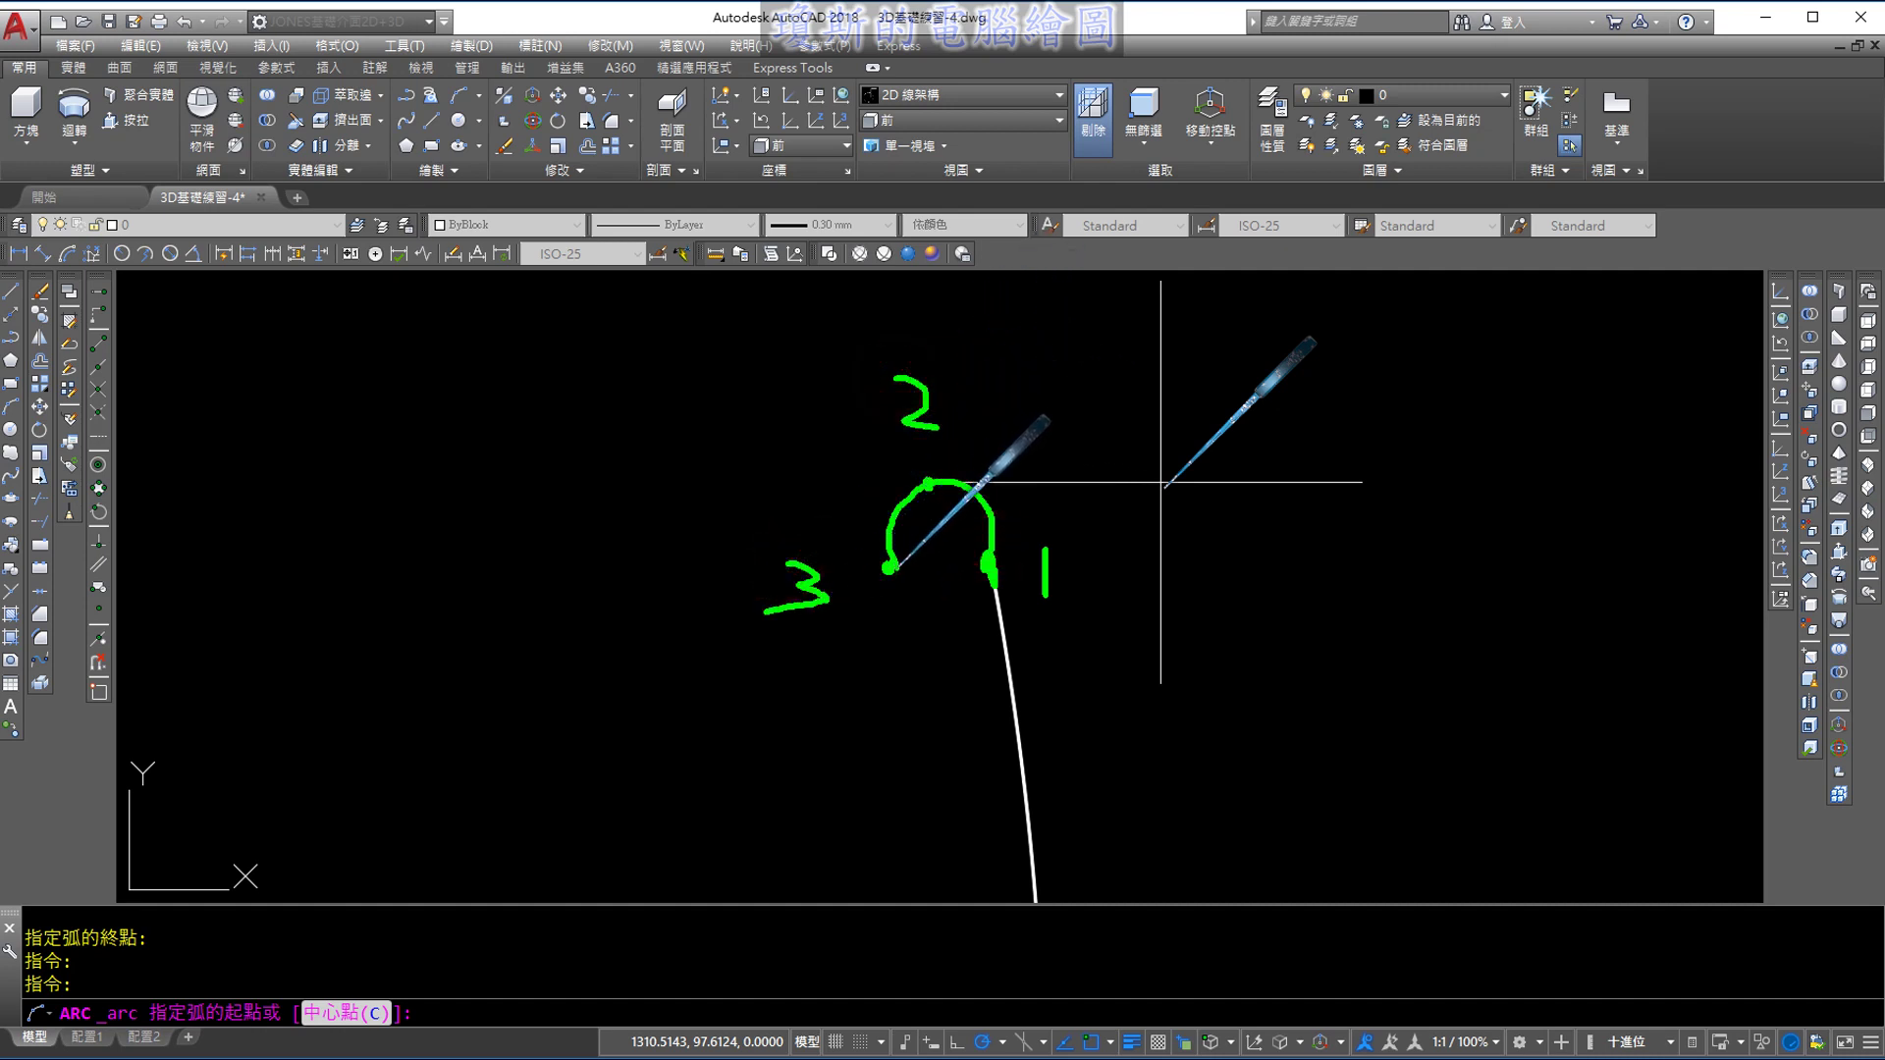
{"action": "left_click_drag", "start_coordinate": [901, 575], "coordinate": [911, 876]}
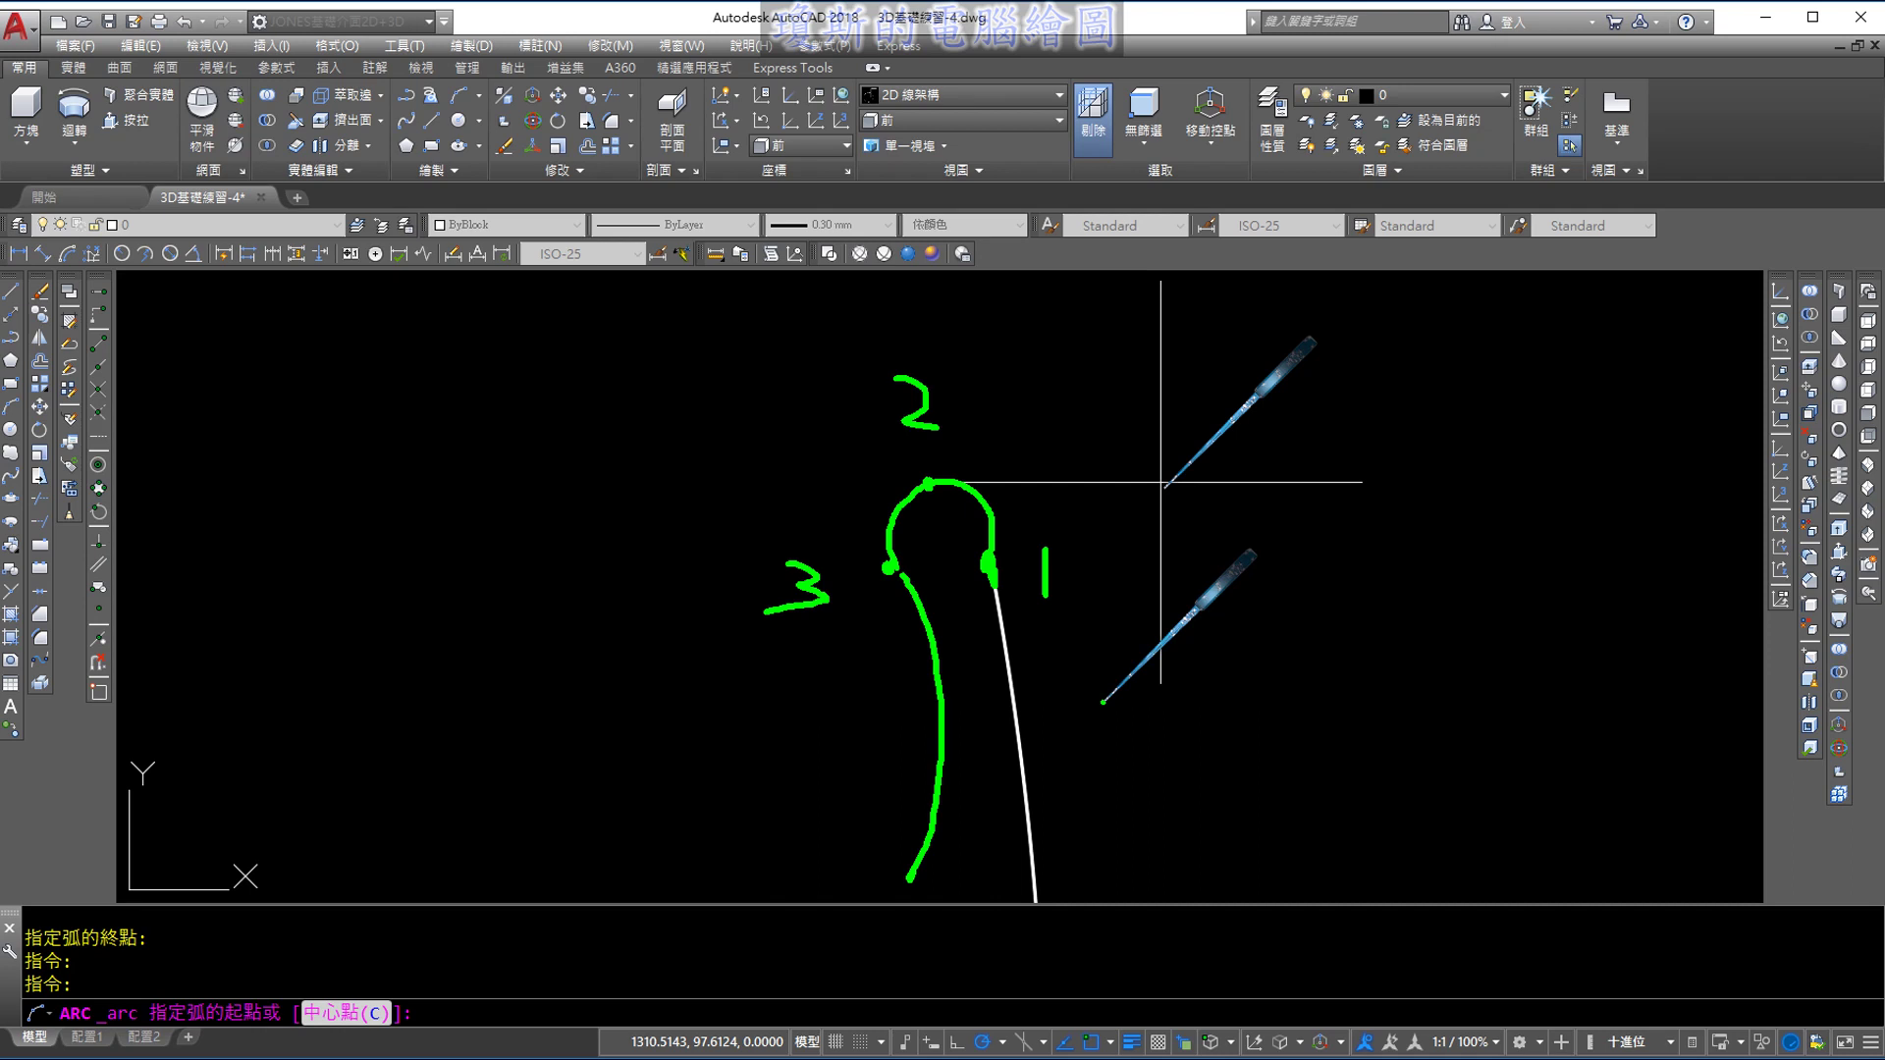
{"action": "key", "text": "Escape"}
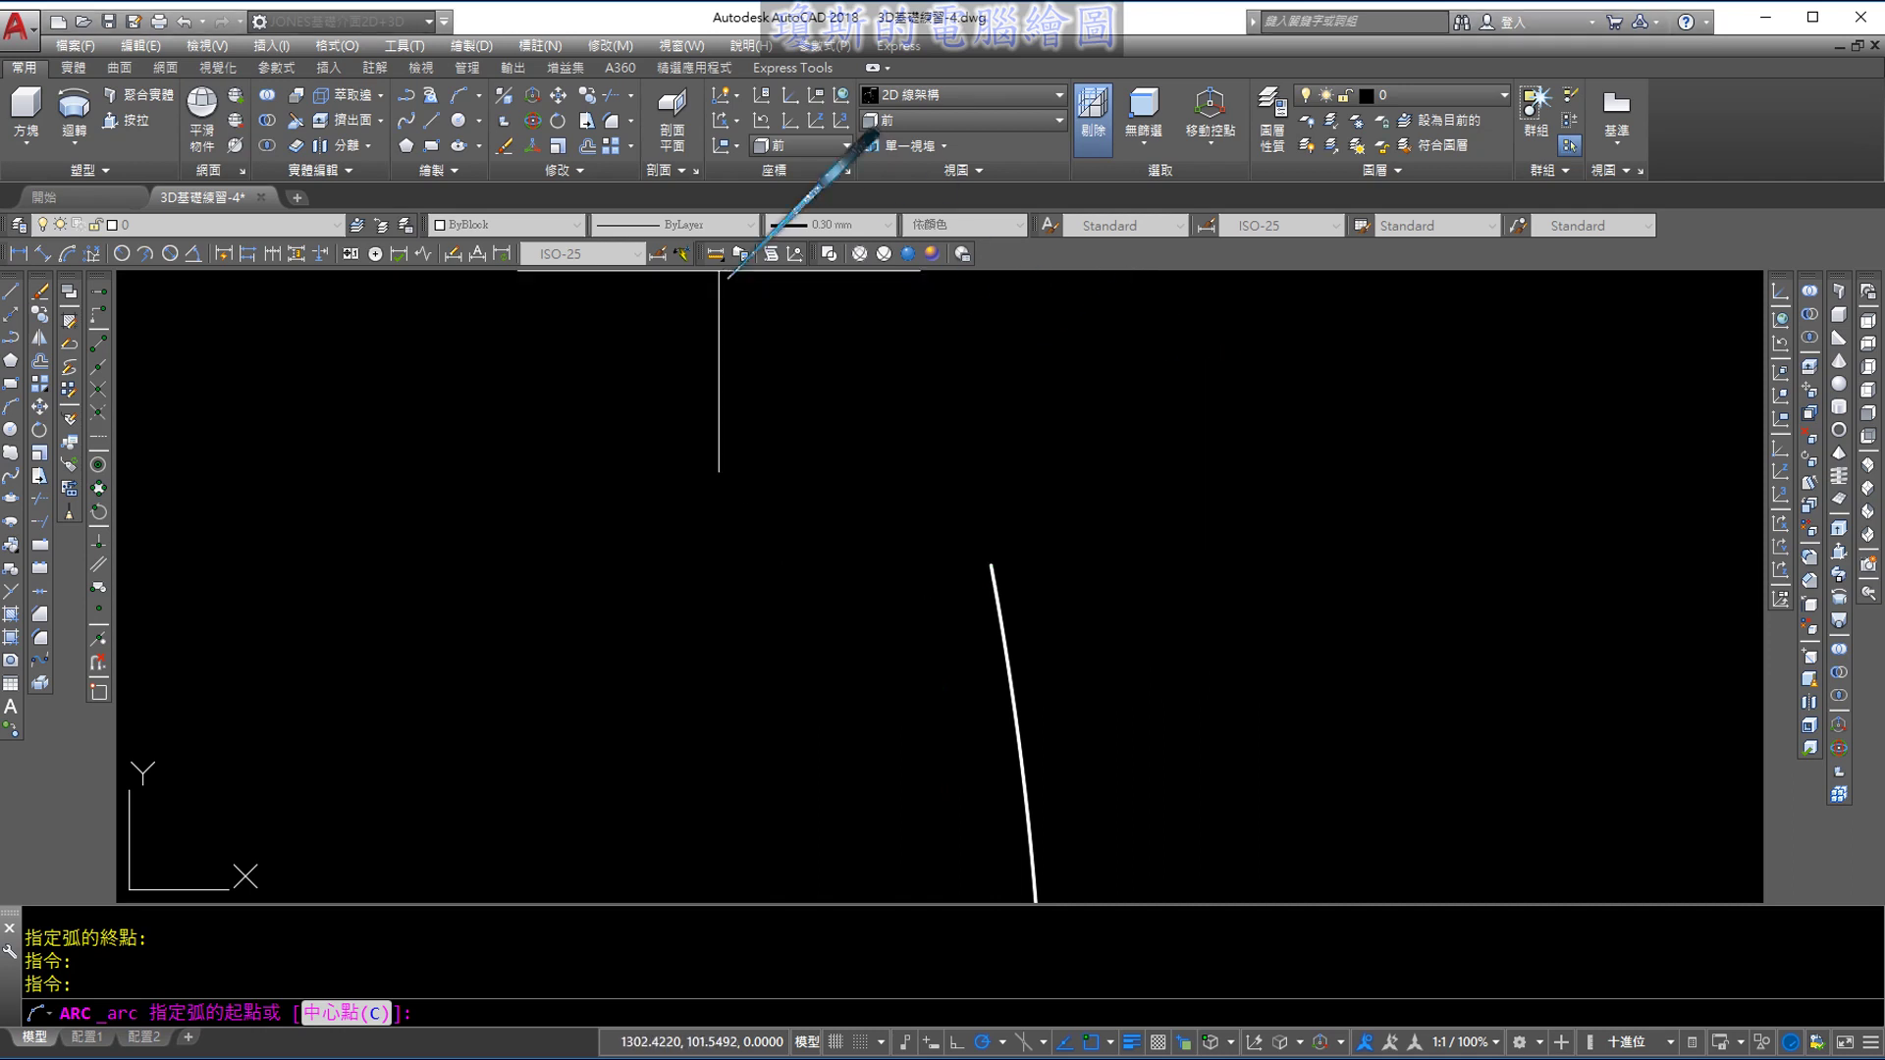
{"action": "left_click", "coordinate": [479, 95]}
{"action": "left_click", "coordinate": [520, 132]}
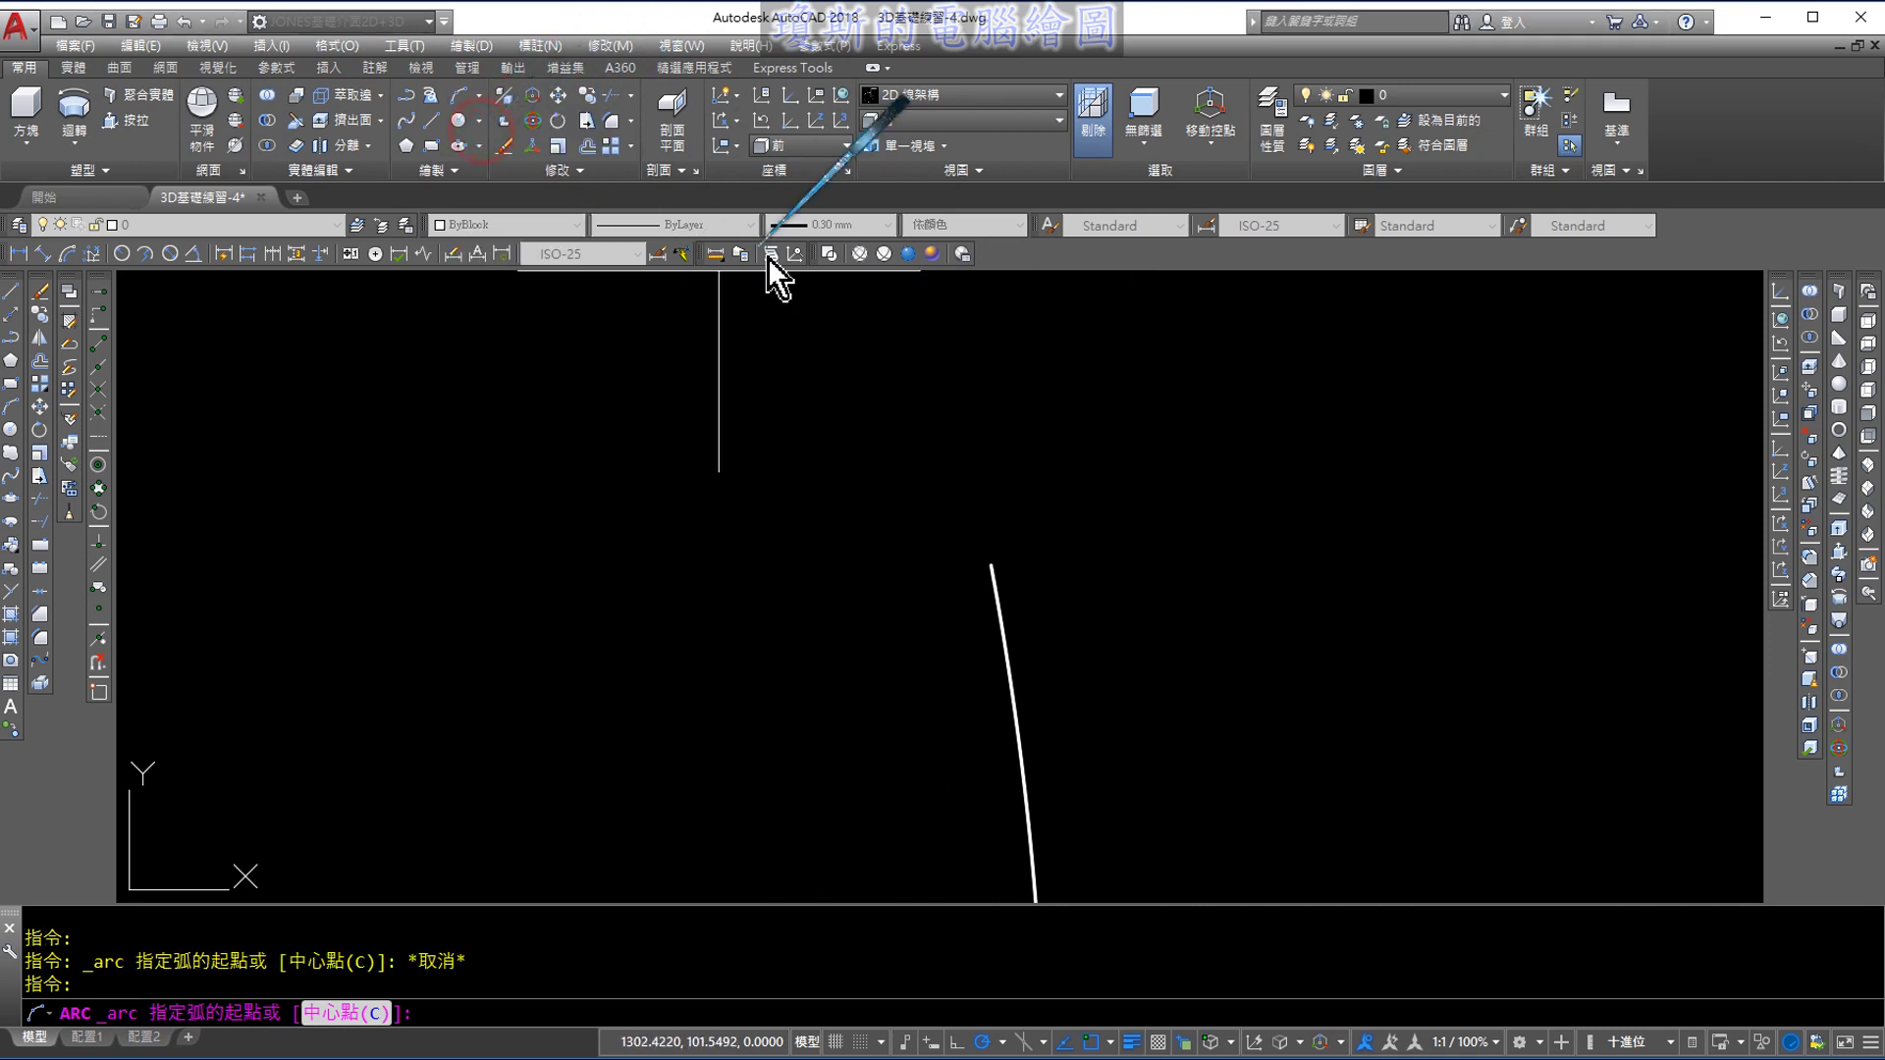
{"action": "left_click", "coordinate": [992, 564]}
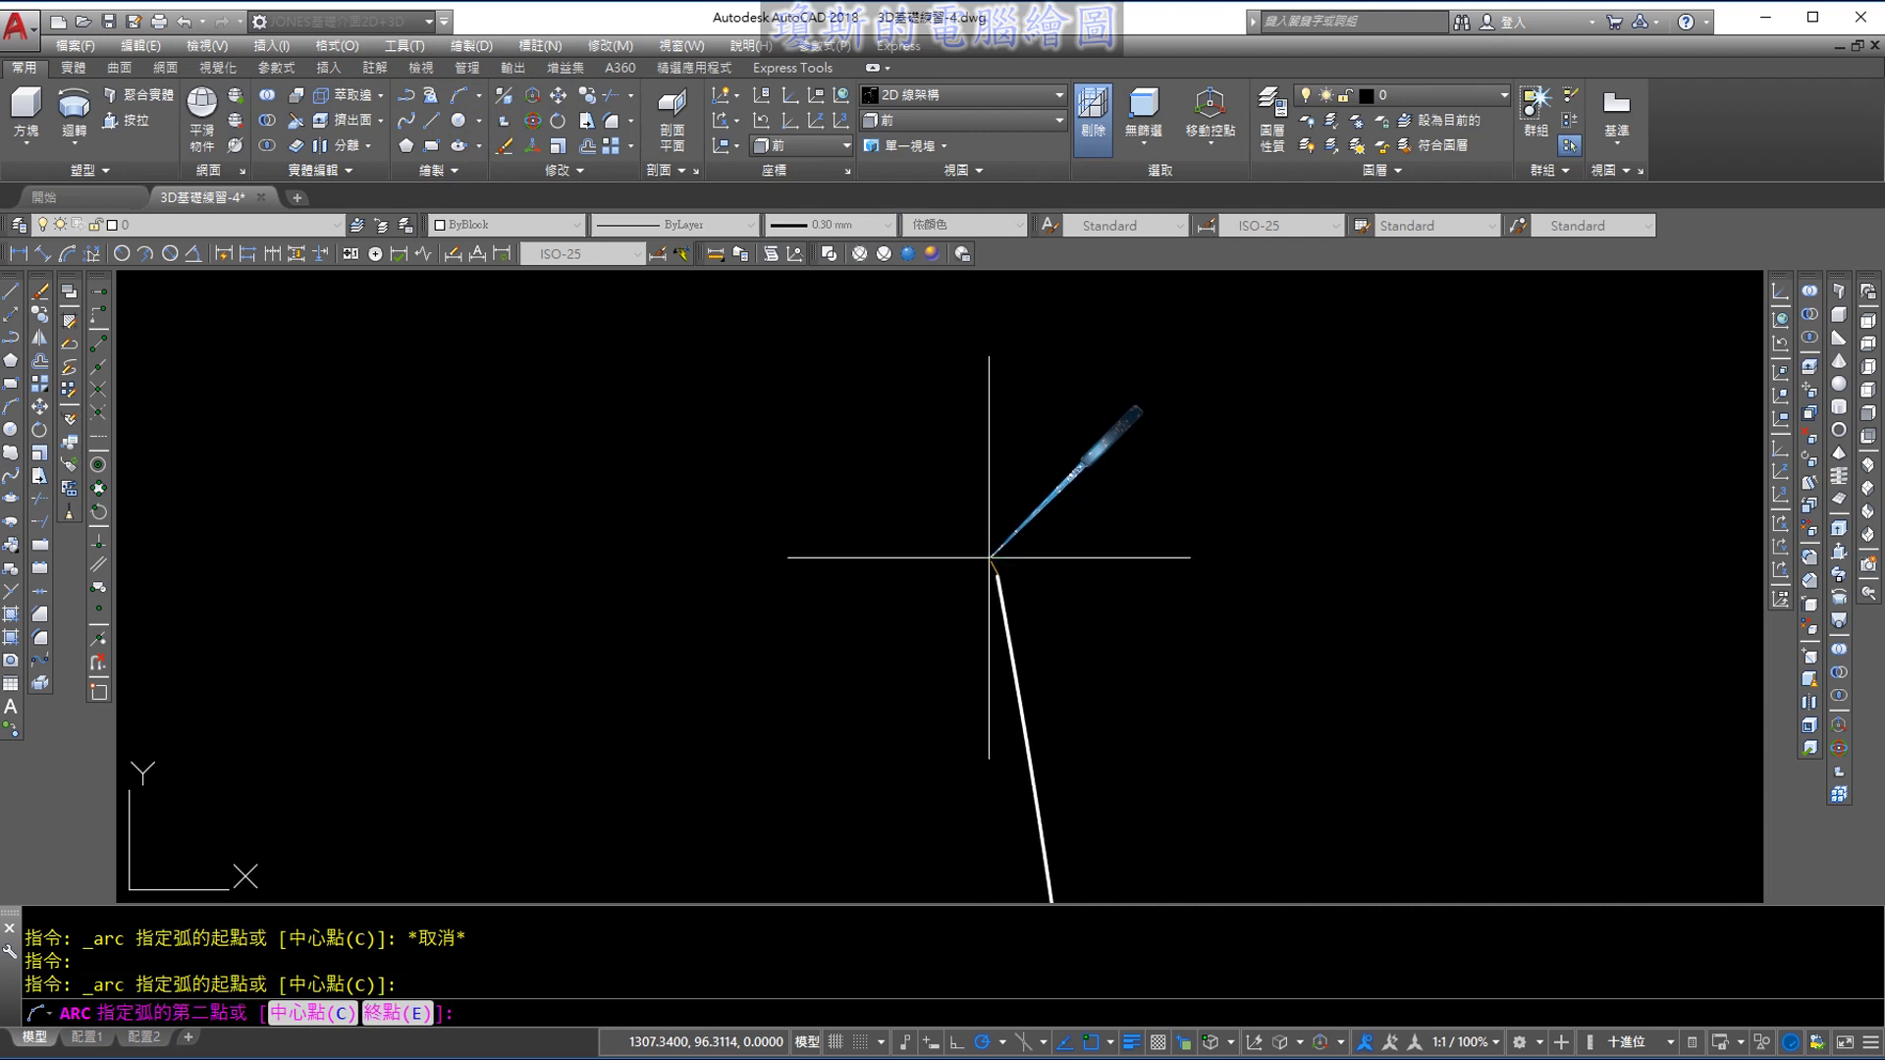
{"action": "left_click", "coordinate": [940, 506]}
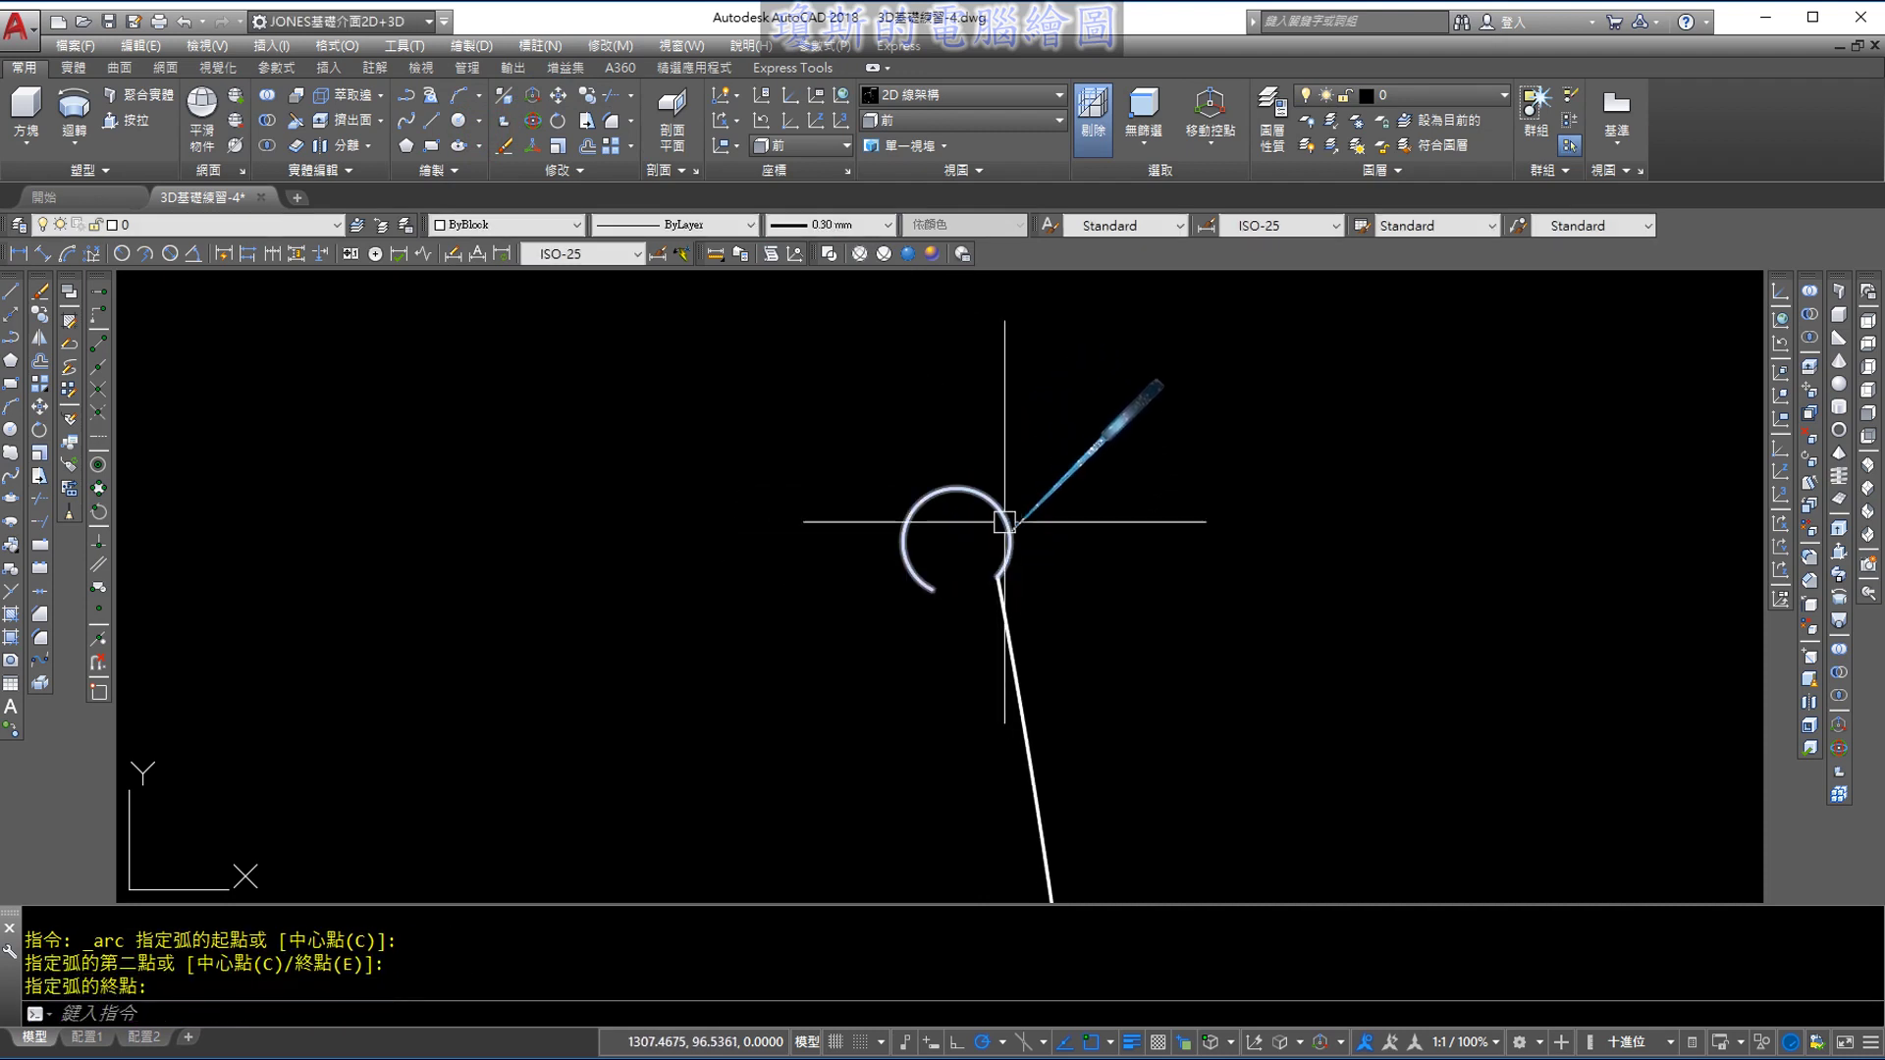
{"action": "left_click", "coordinate": [964, 539]}
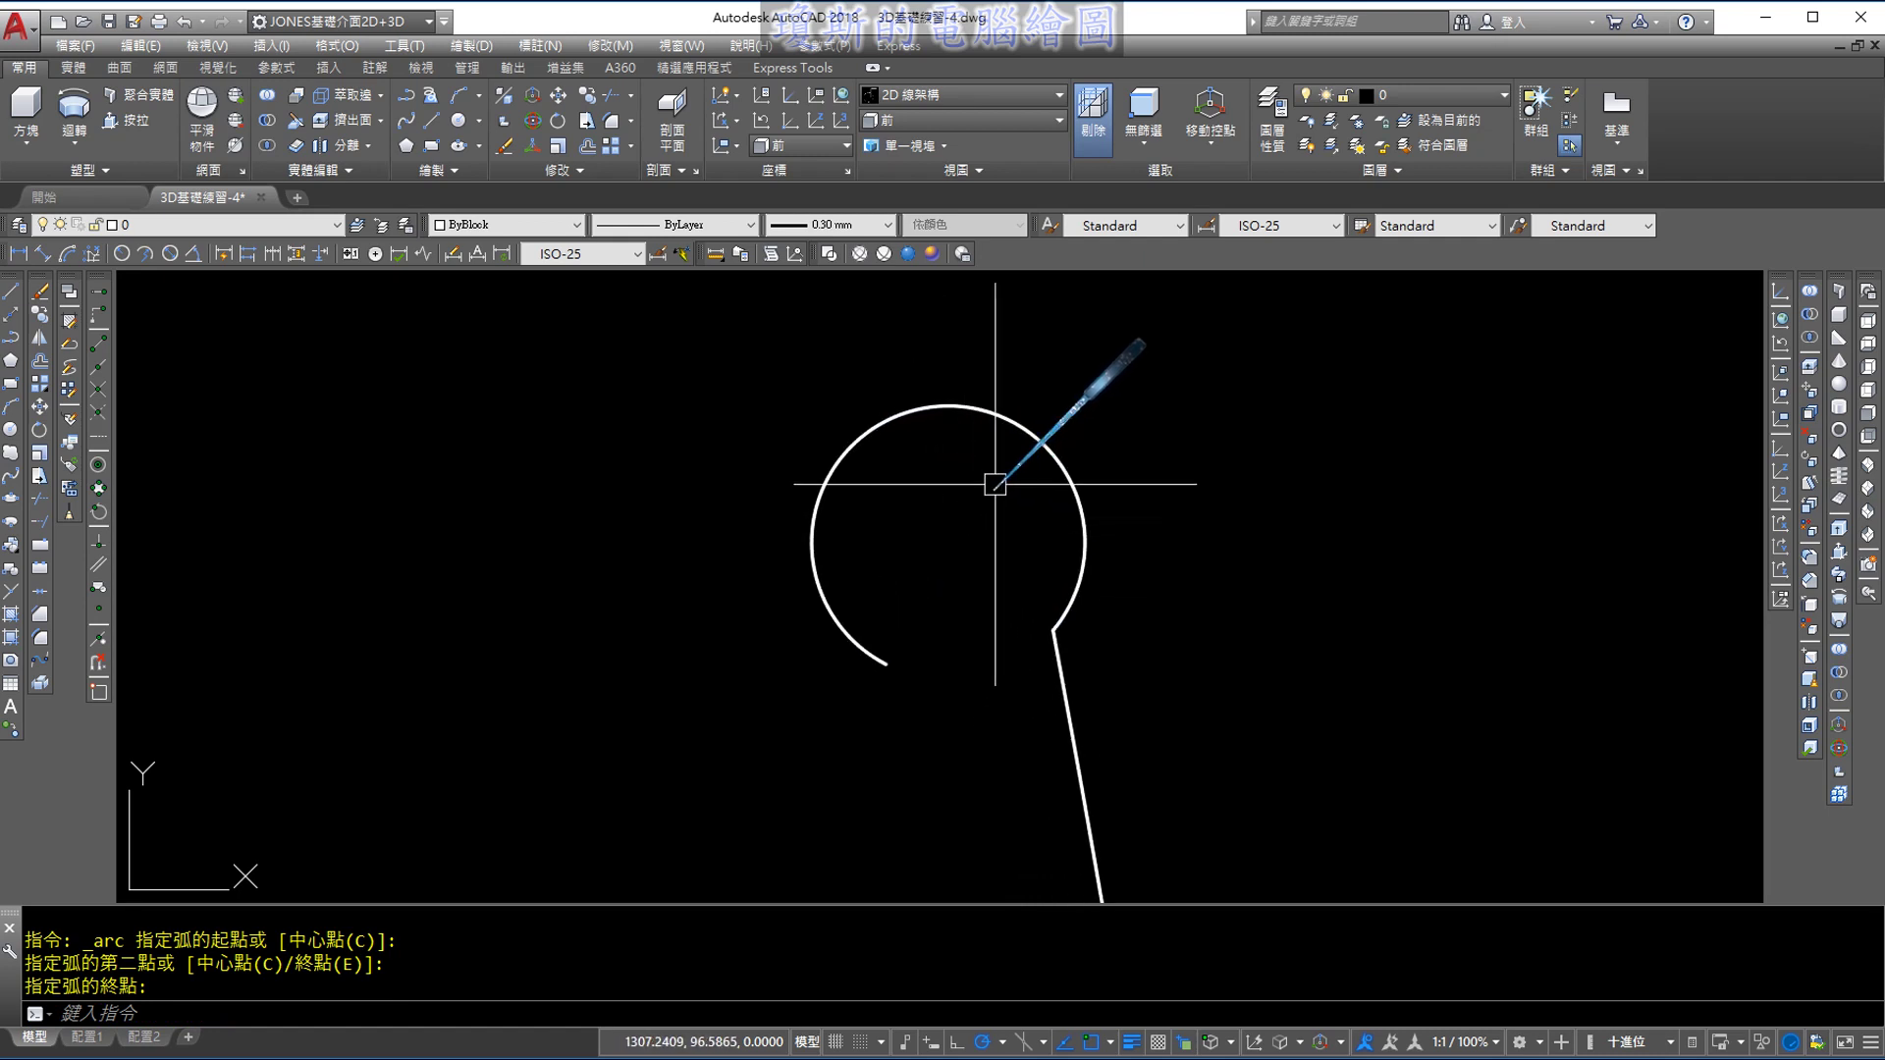
{"action": "left_click", "coordinate": [930, 420]}
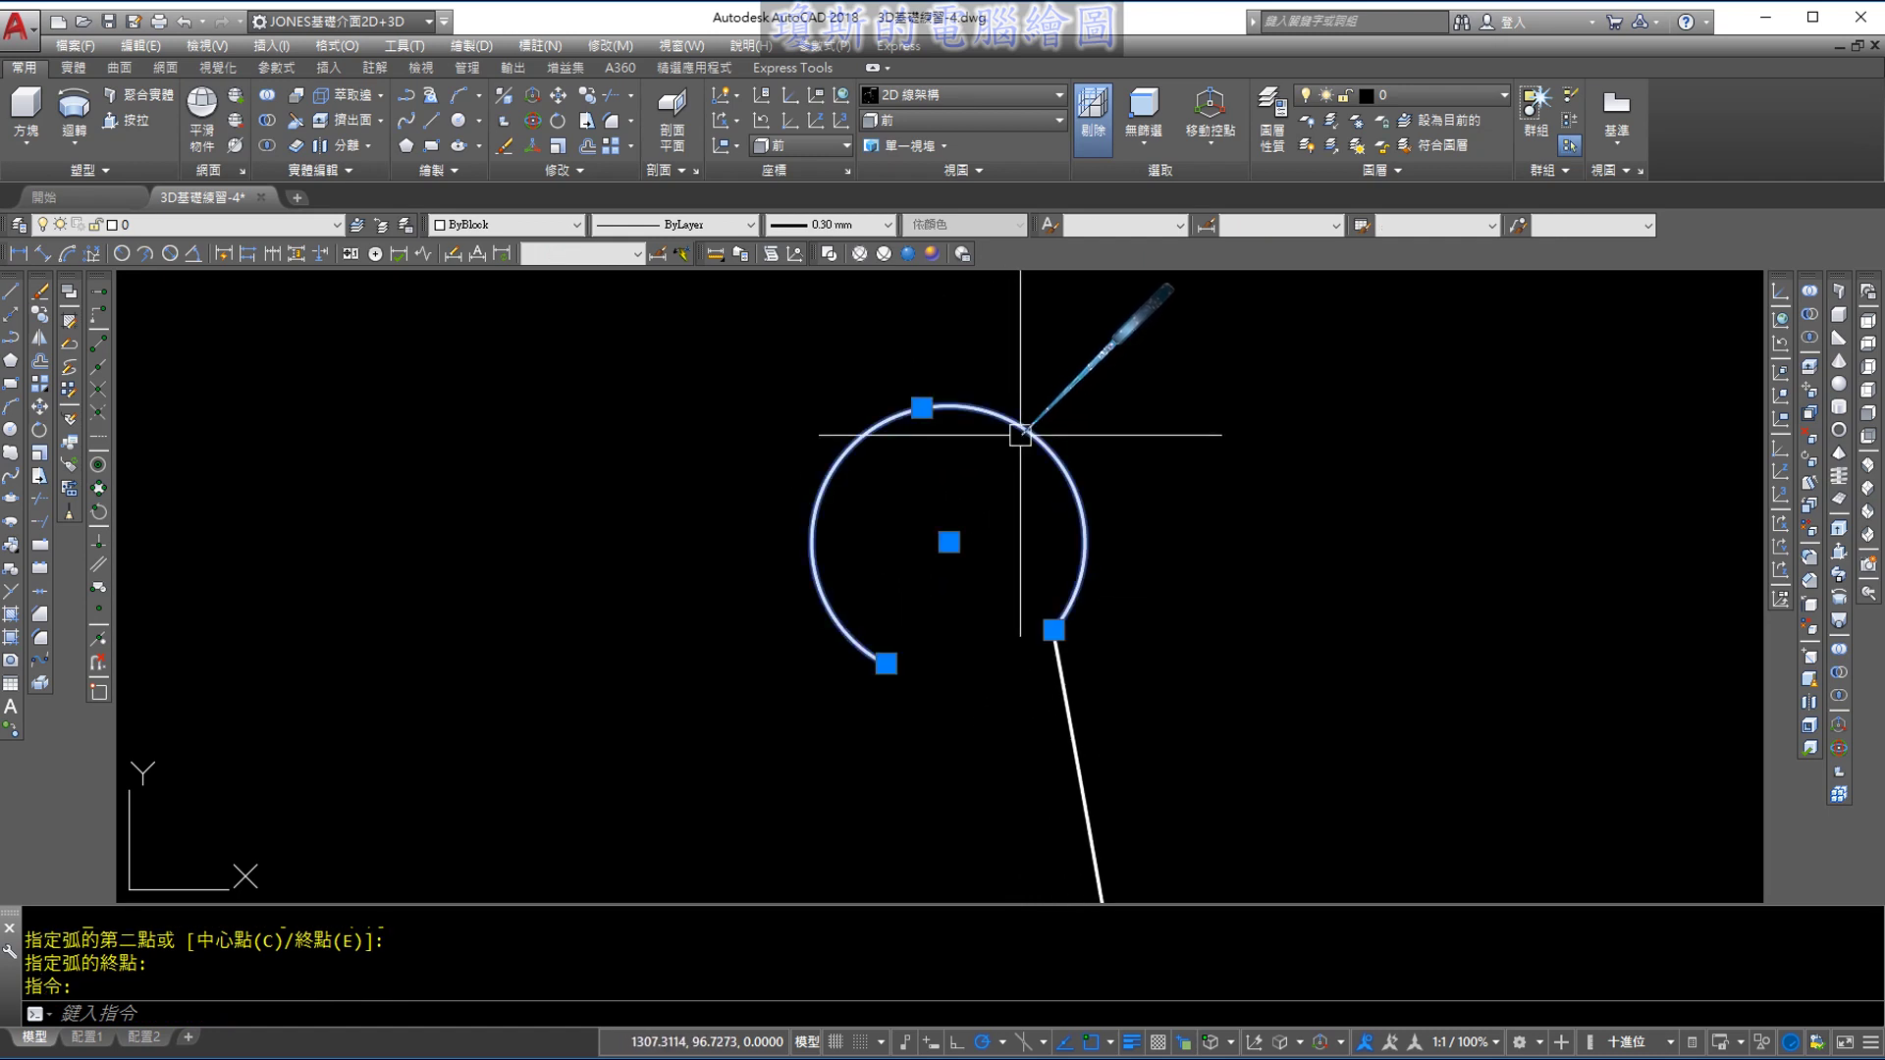
{"action": "left_click", "coordinate": [922, 408]}
{"action": "left_click", "coordinate": [923, 477]}
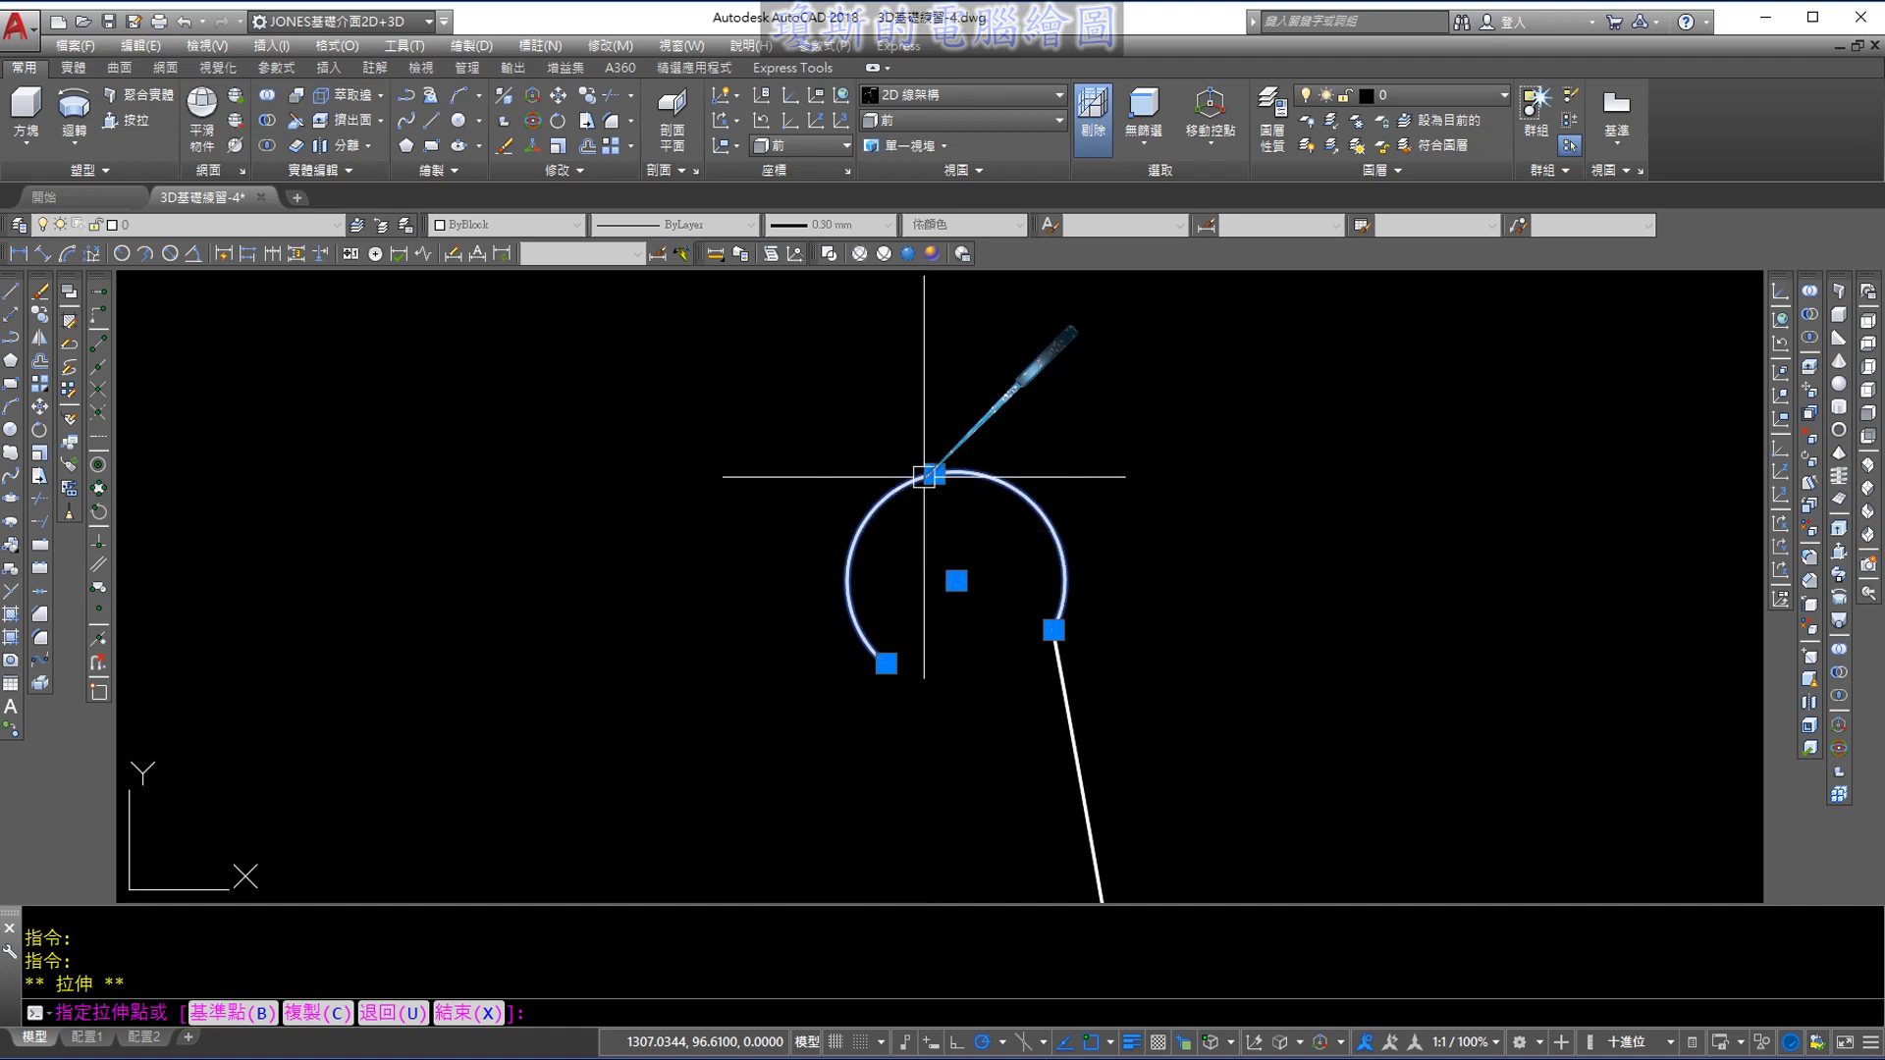
{"action": "scroll", "coordinate": [992, 451], "scroll_direction": "down", "scroll_amount": 8}
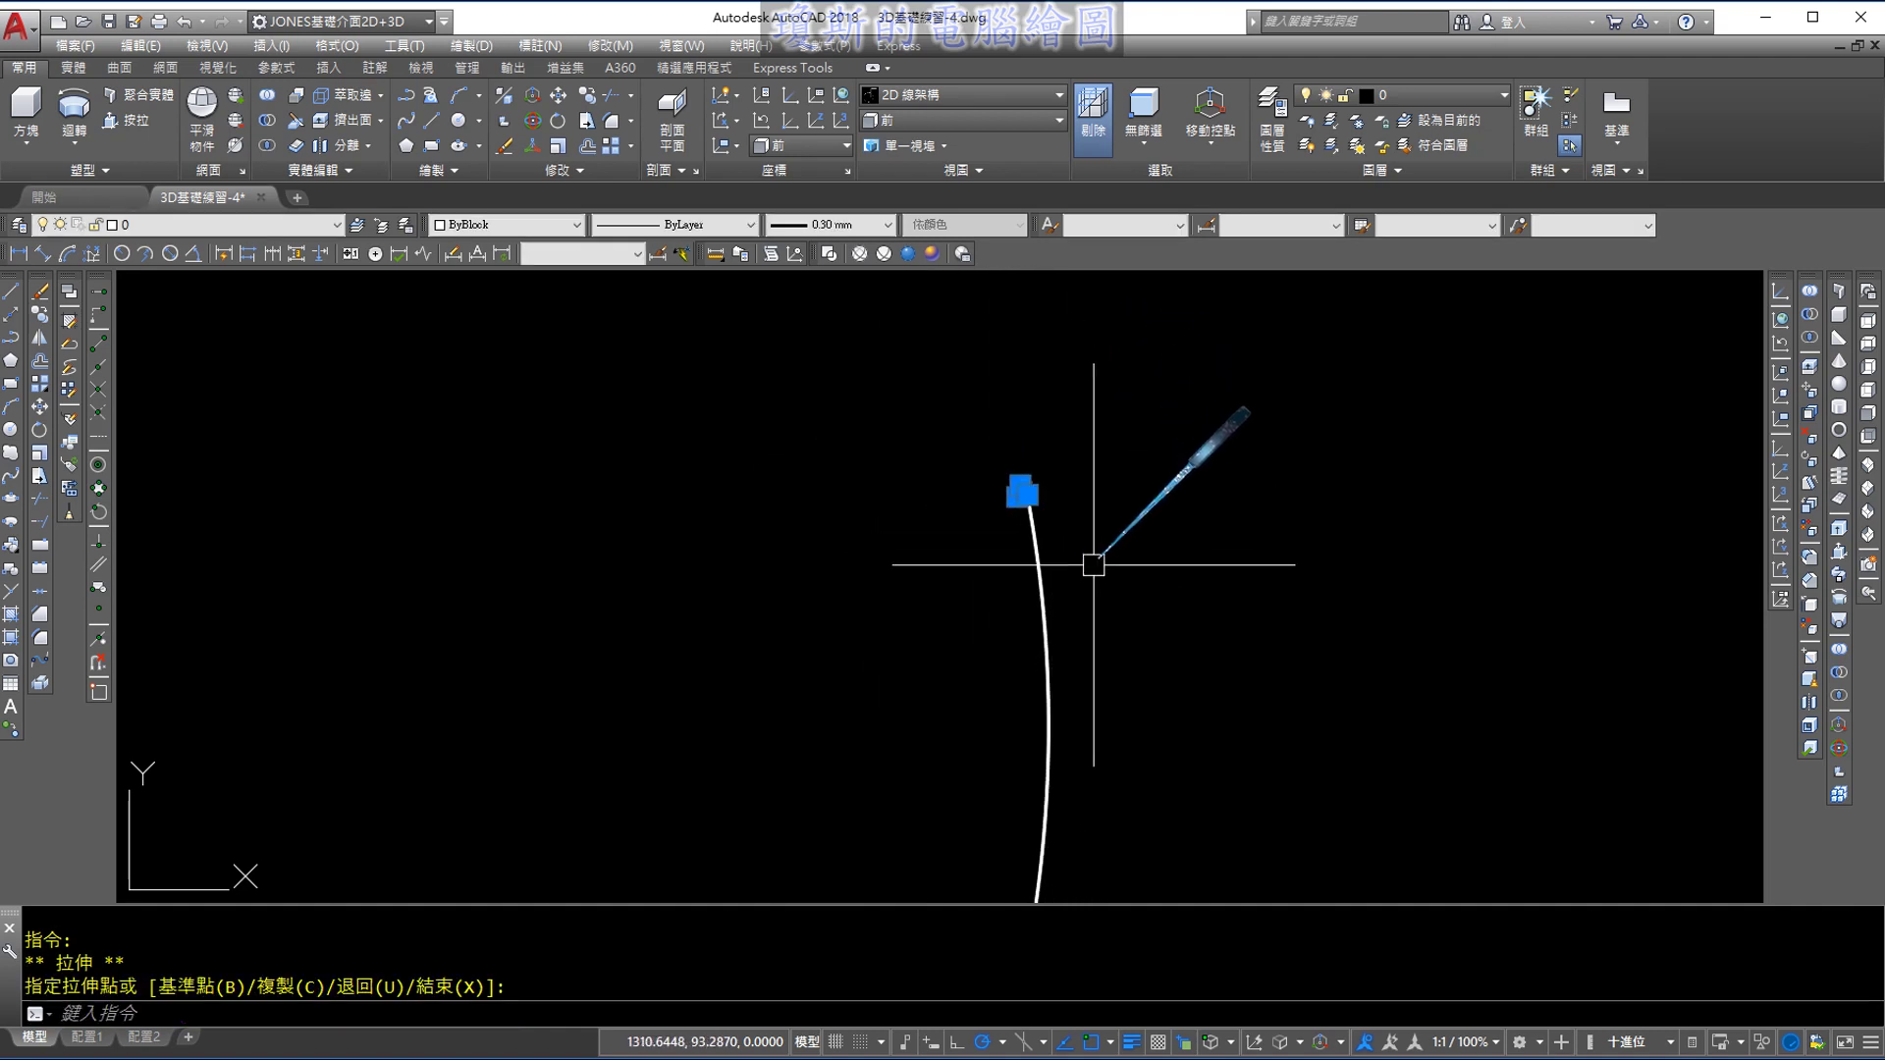
{"action": "scroll", "coordinate": [1080, 545], "scroll_direction": "down", "scroll_amount": 3}
{"action": "key", "text": "Escape"}
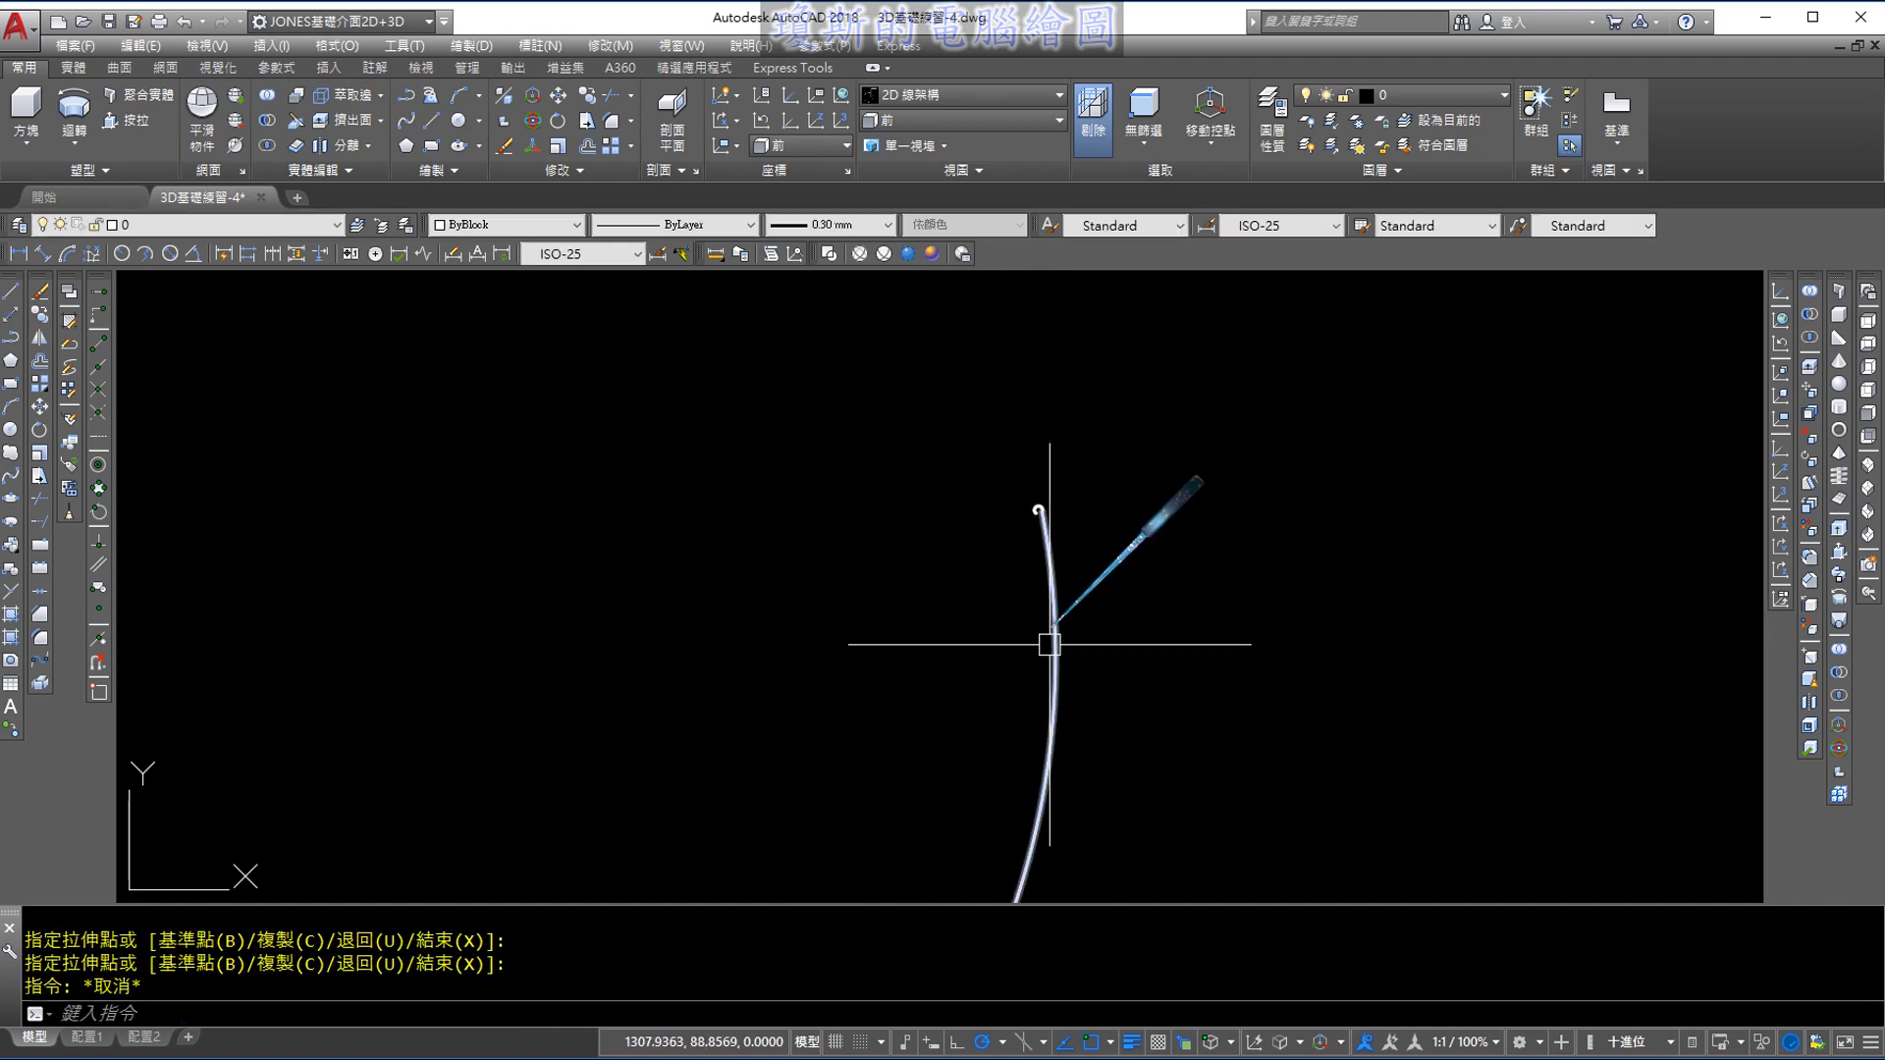
{"action": "scroll", "coordinate": [1050, 530], "scroll_direction": "up", "scroll_amount": 5}
{"action": "left_click", "coordinate": [836, 387]}
{"action": "left_click", "coordinate": [1070, 571]}
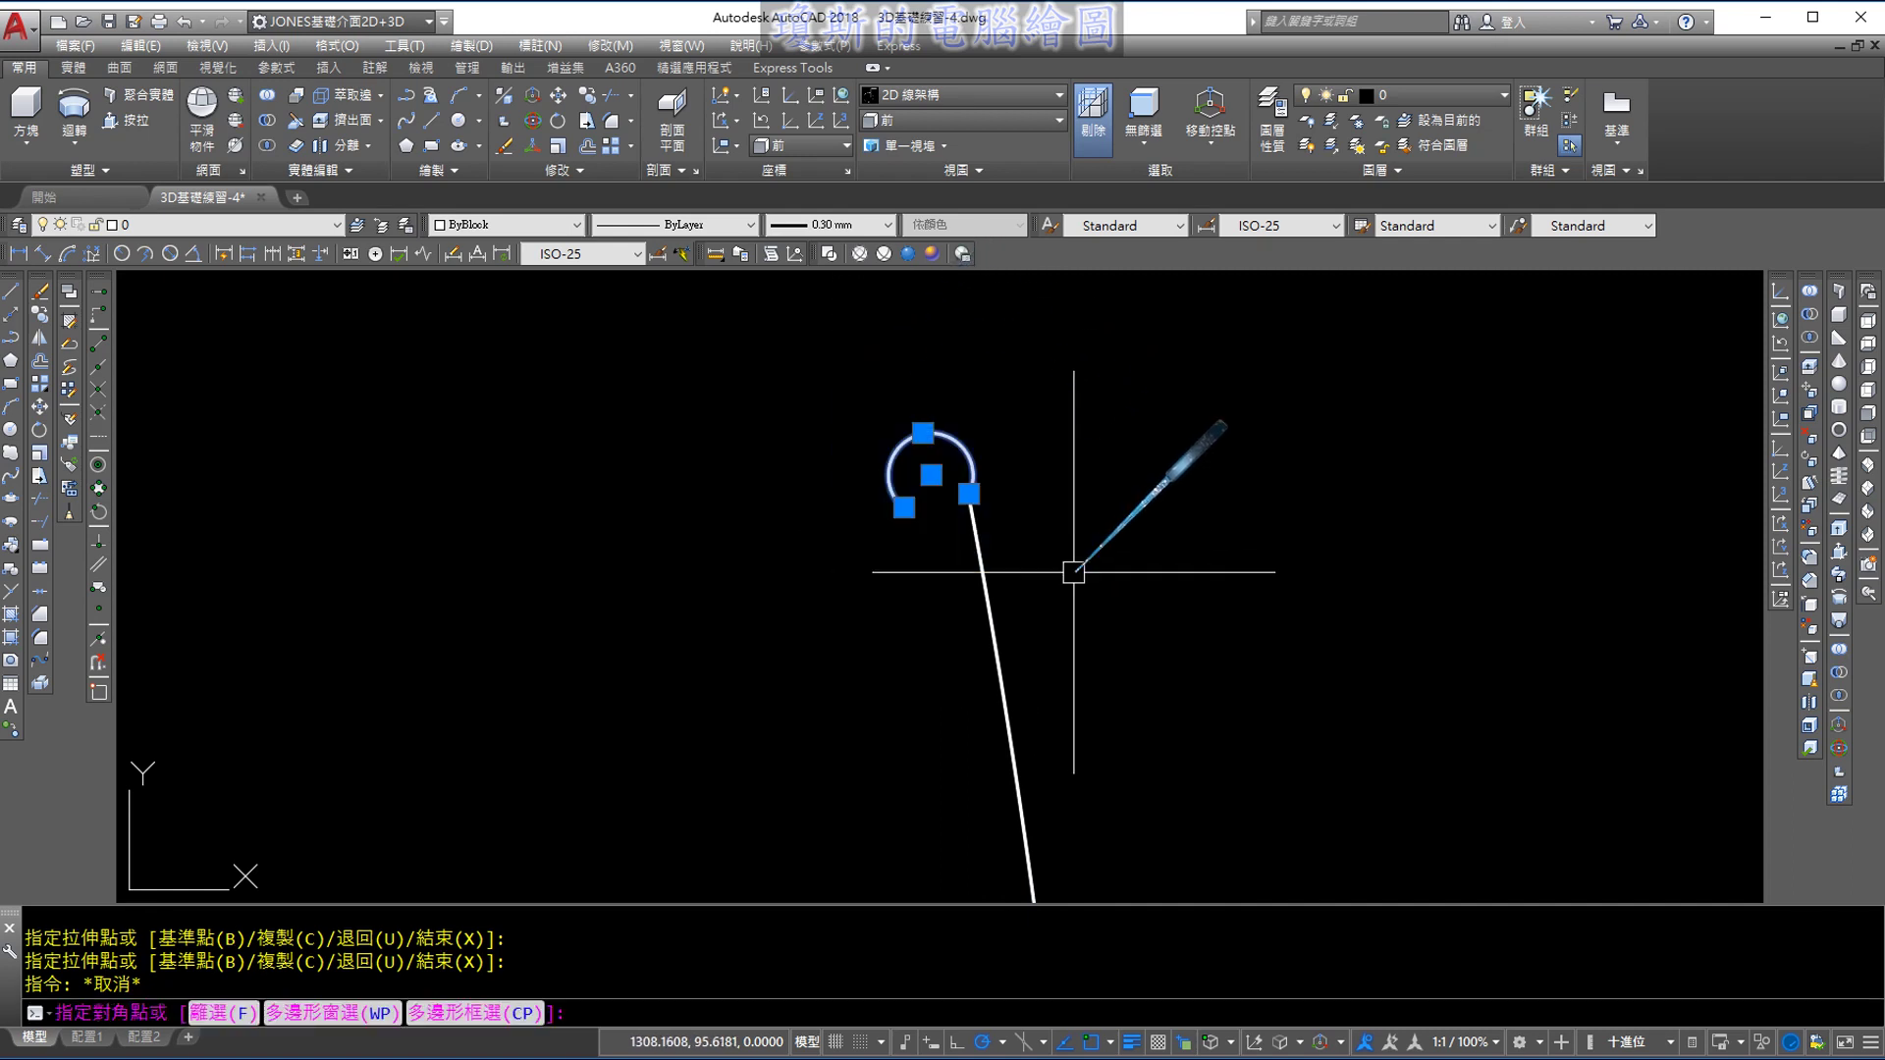
{"action": "key", "text": "Delete"}
{"action": "scroll", "coordinate": [1068, 522], "scroll_direction": "down", "scroll_amount": 2}
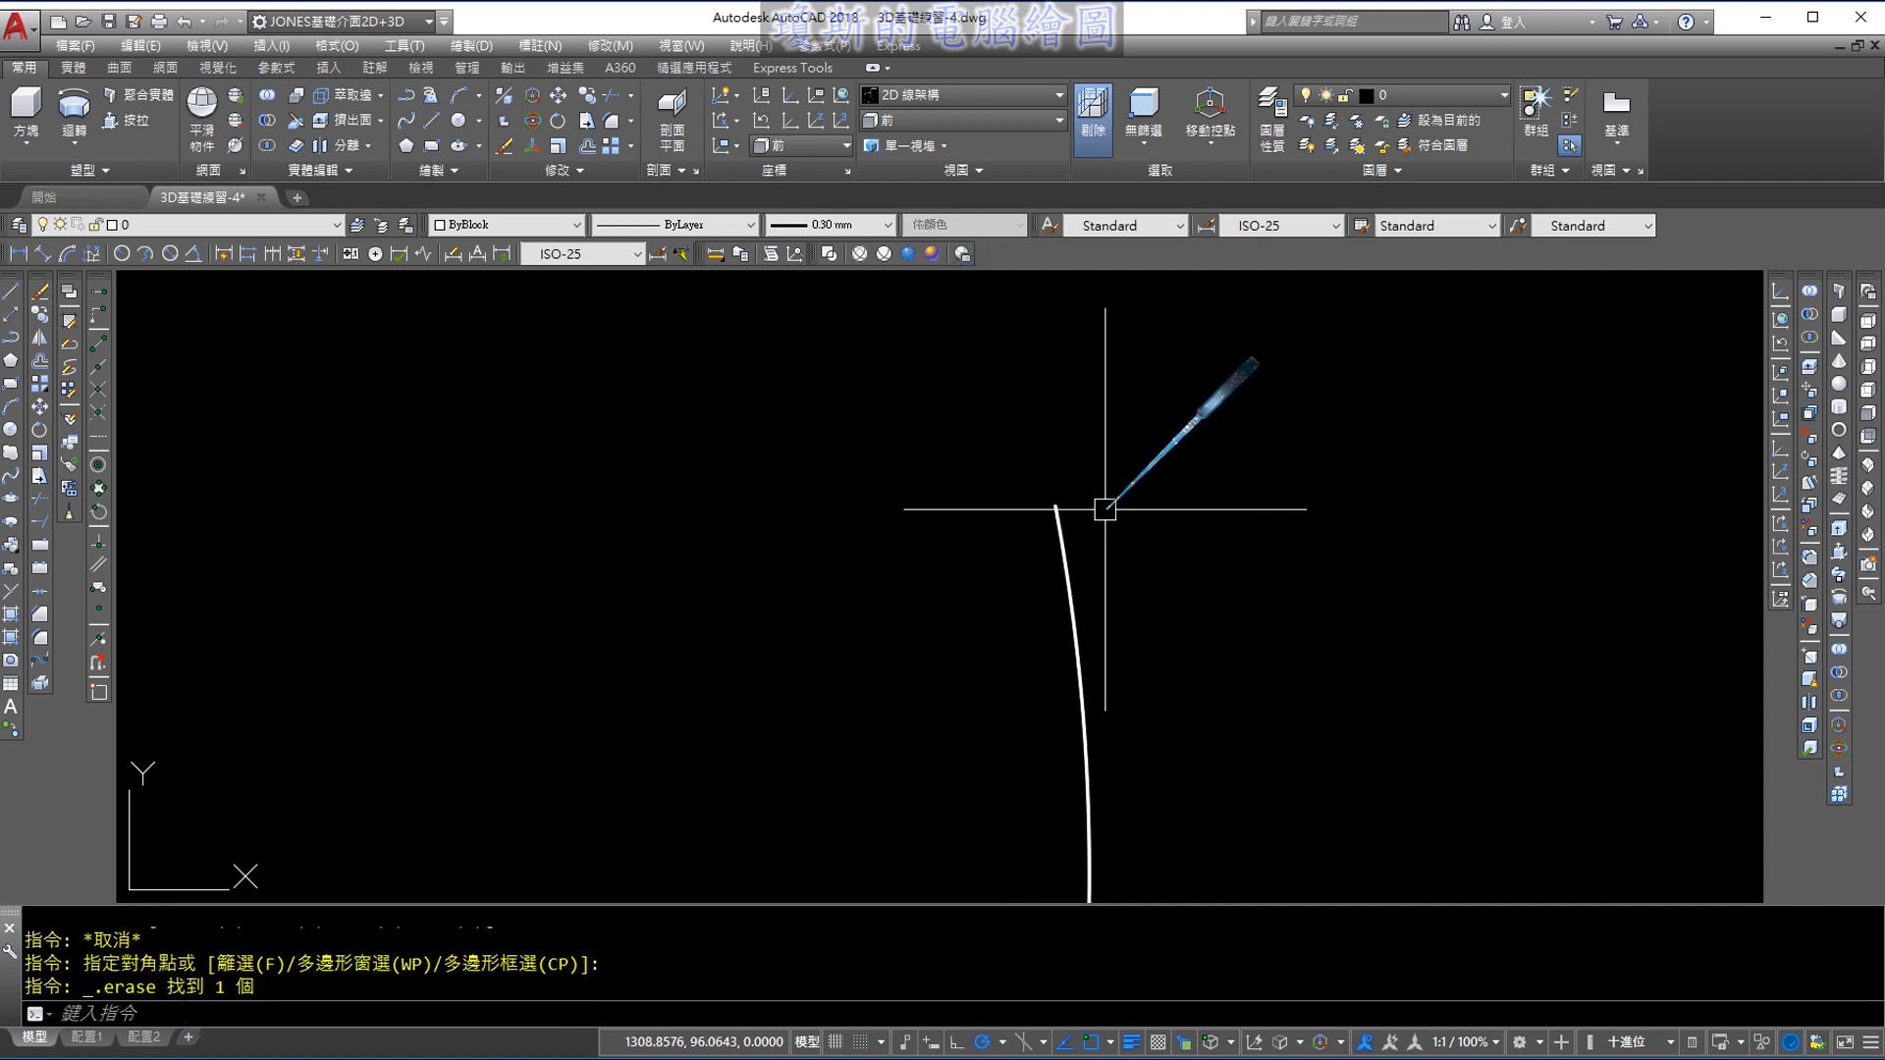
{"action": "scroll", "coordinate": [1102, 505], "scroll_direction": "down", "scroll_amount": 2}
{"action": "scroll", "coordinate": [1237, 471], "scroll_direction": "down", "scroll_amount": 2}
{"action": "scroll", "coordinate": [1179, 677], "scroll_direction": "down", "scroll_amount": 2}
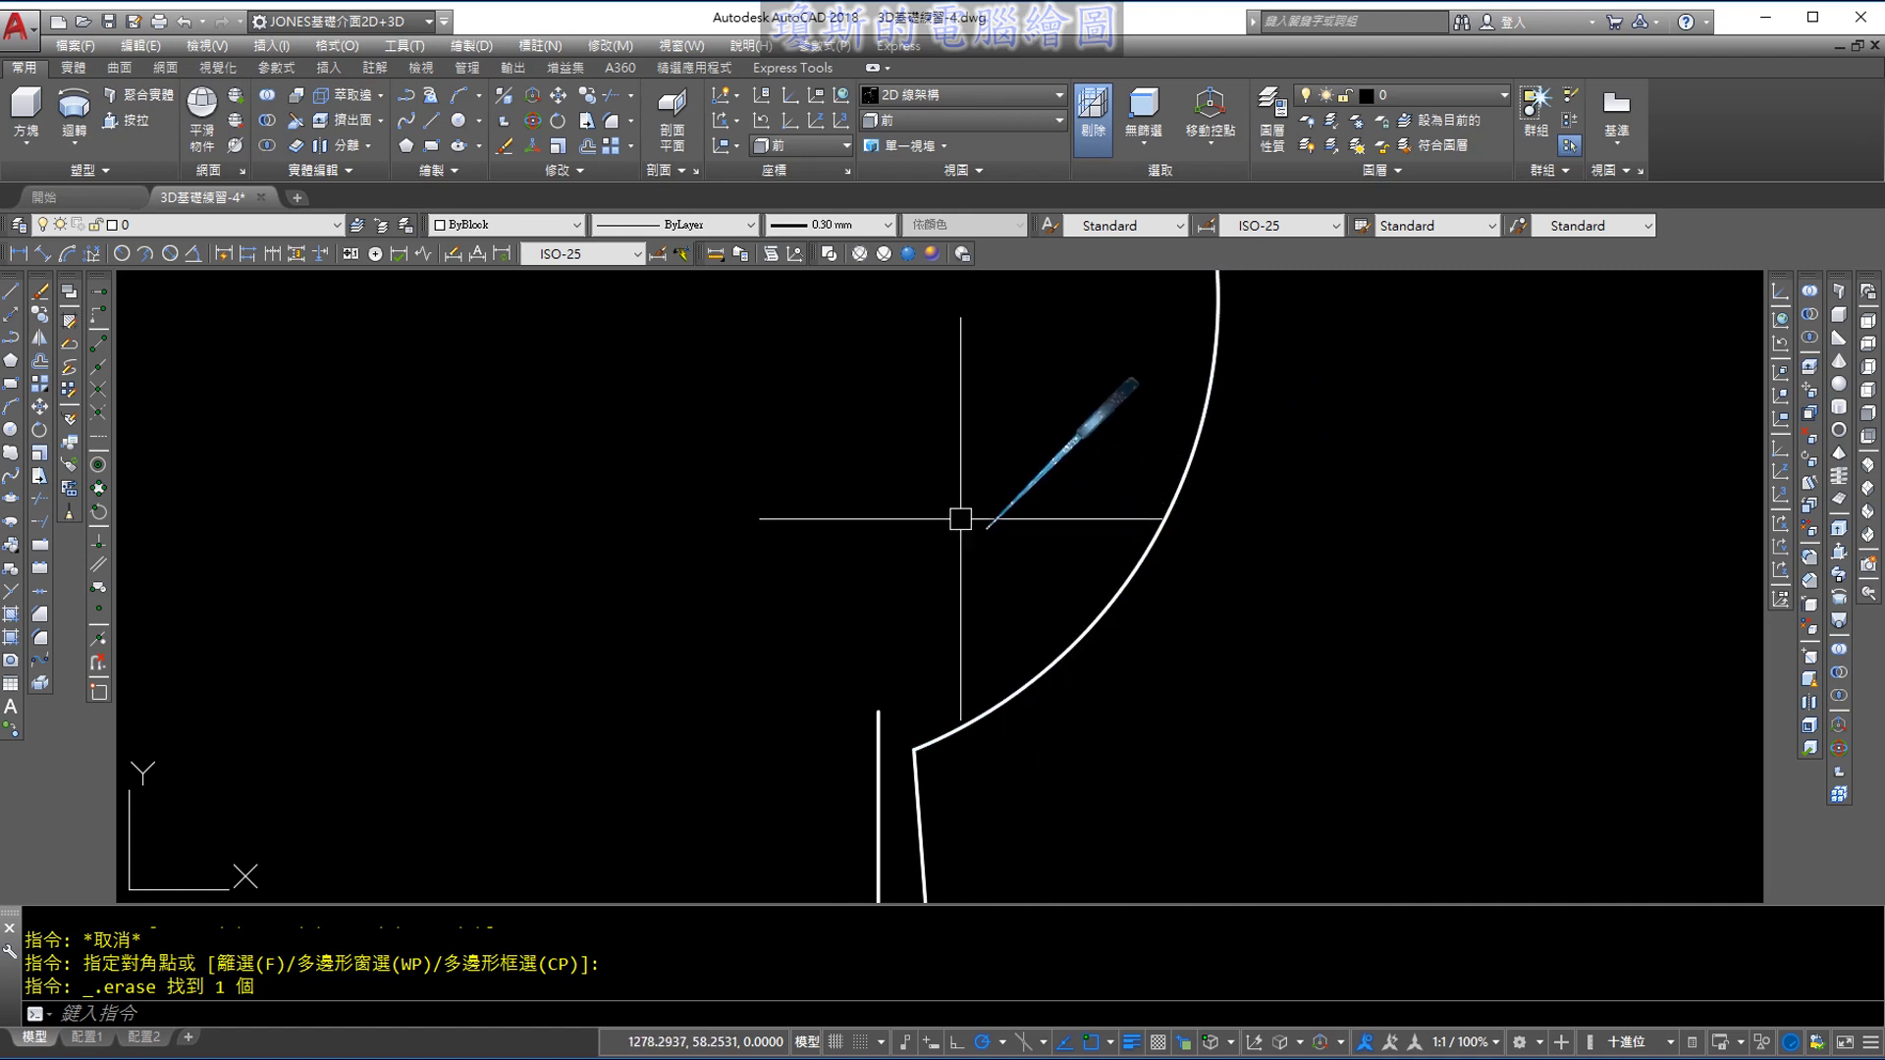
Offset the bowl arc 3 units inward to form the glass wall thickness
{"action": "left_click", "coordinate": [589, 151]}
{"action": "type", "text": "3"}
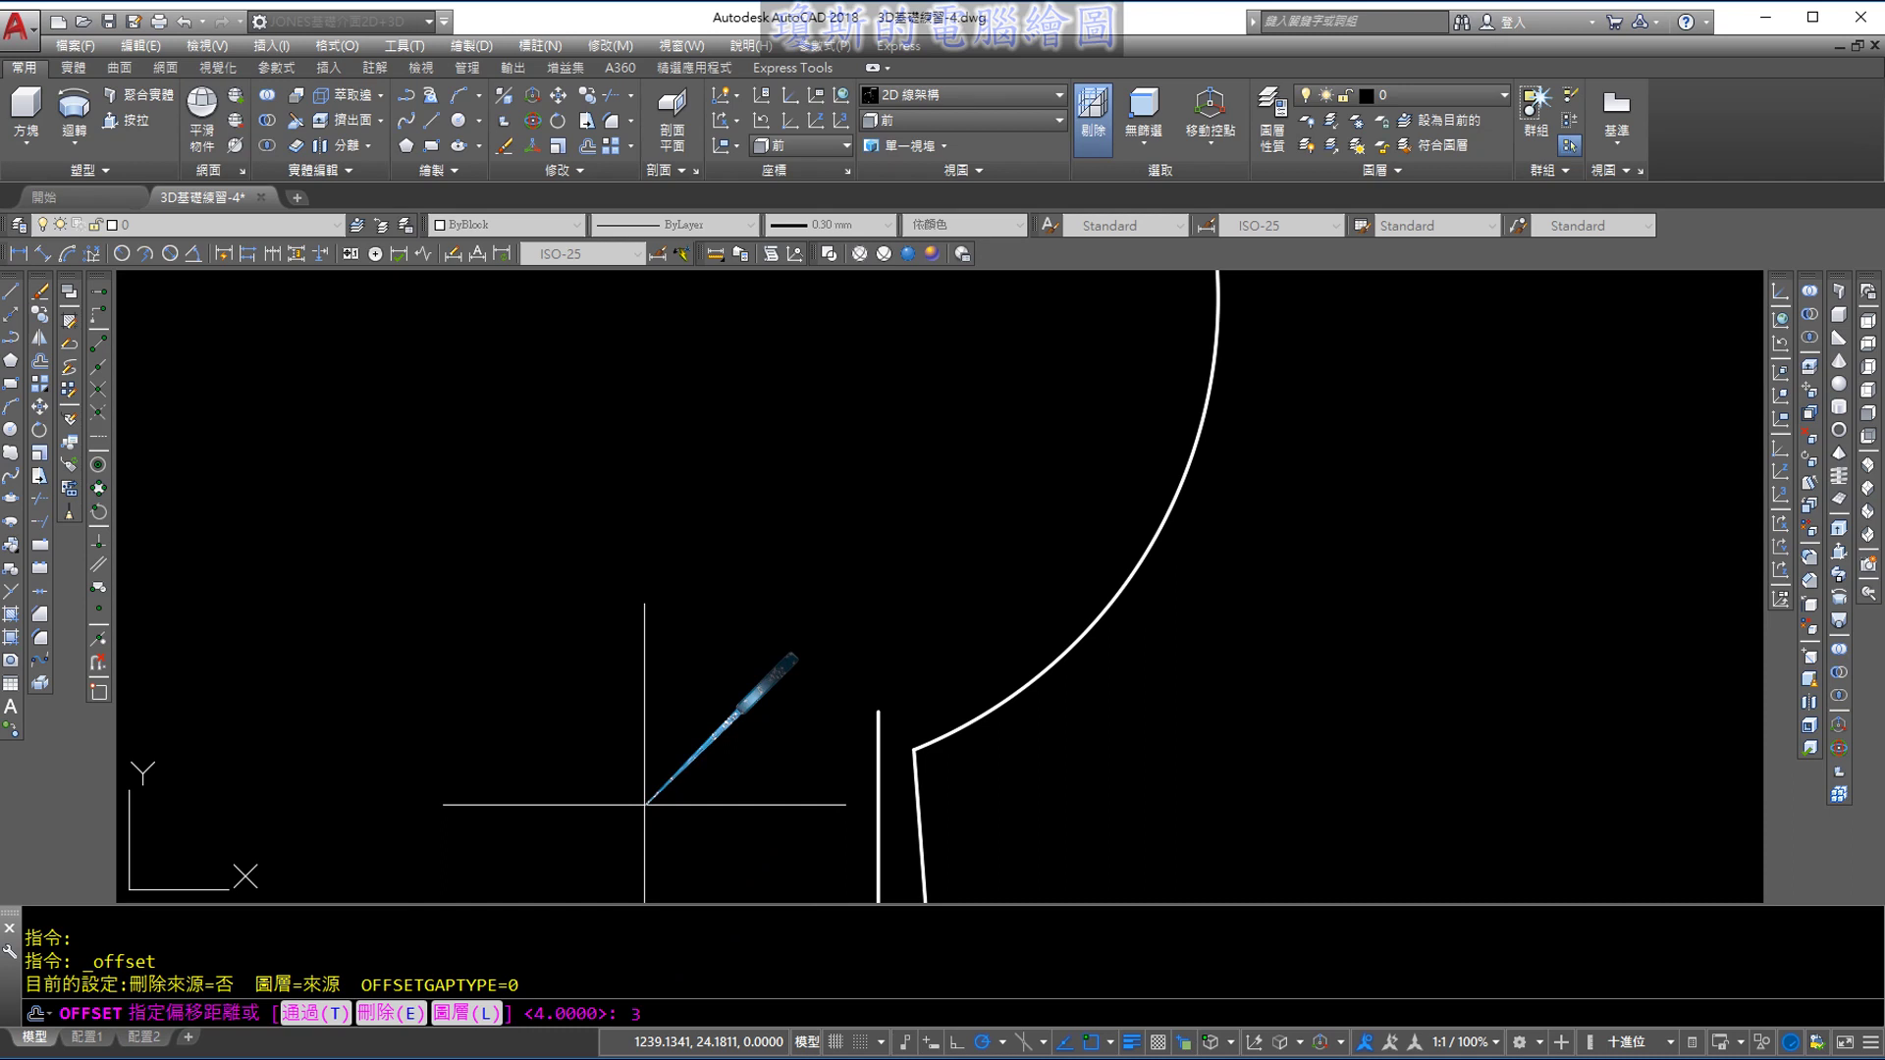
{"action": "key", "text": "Return"}
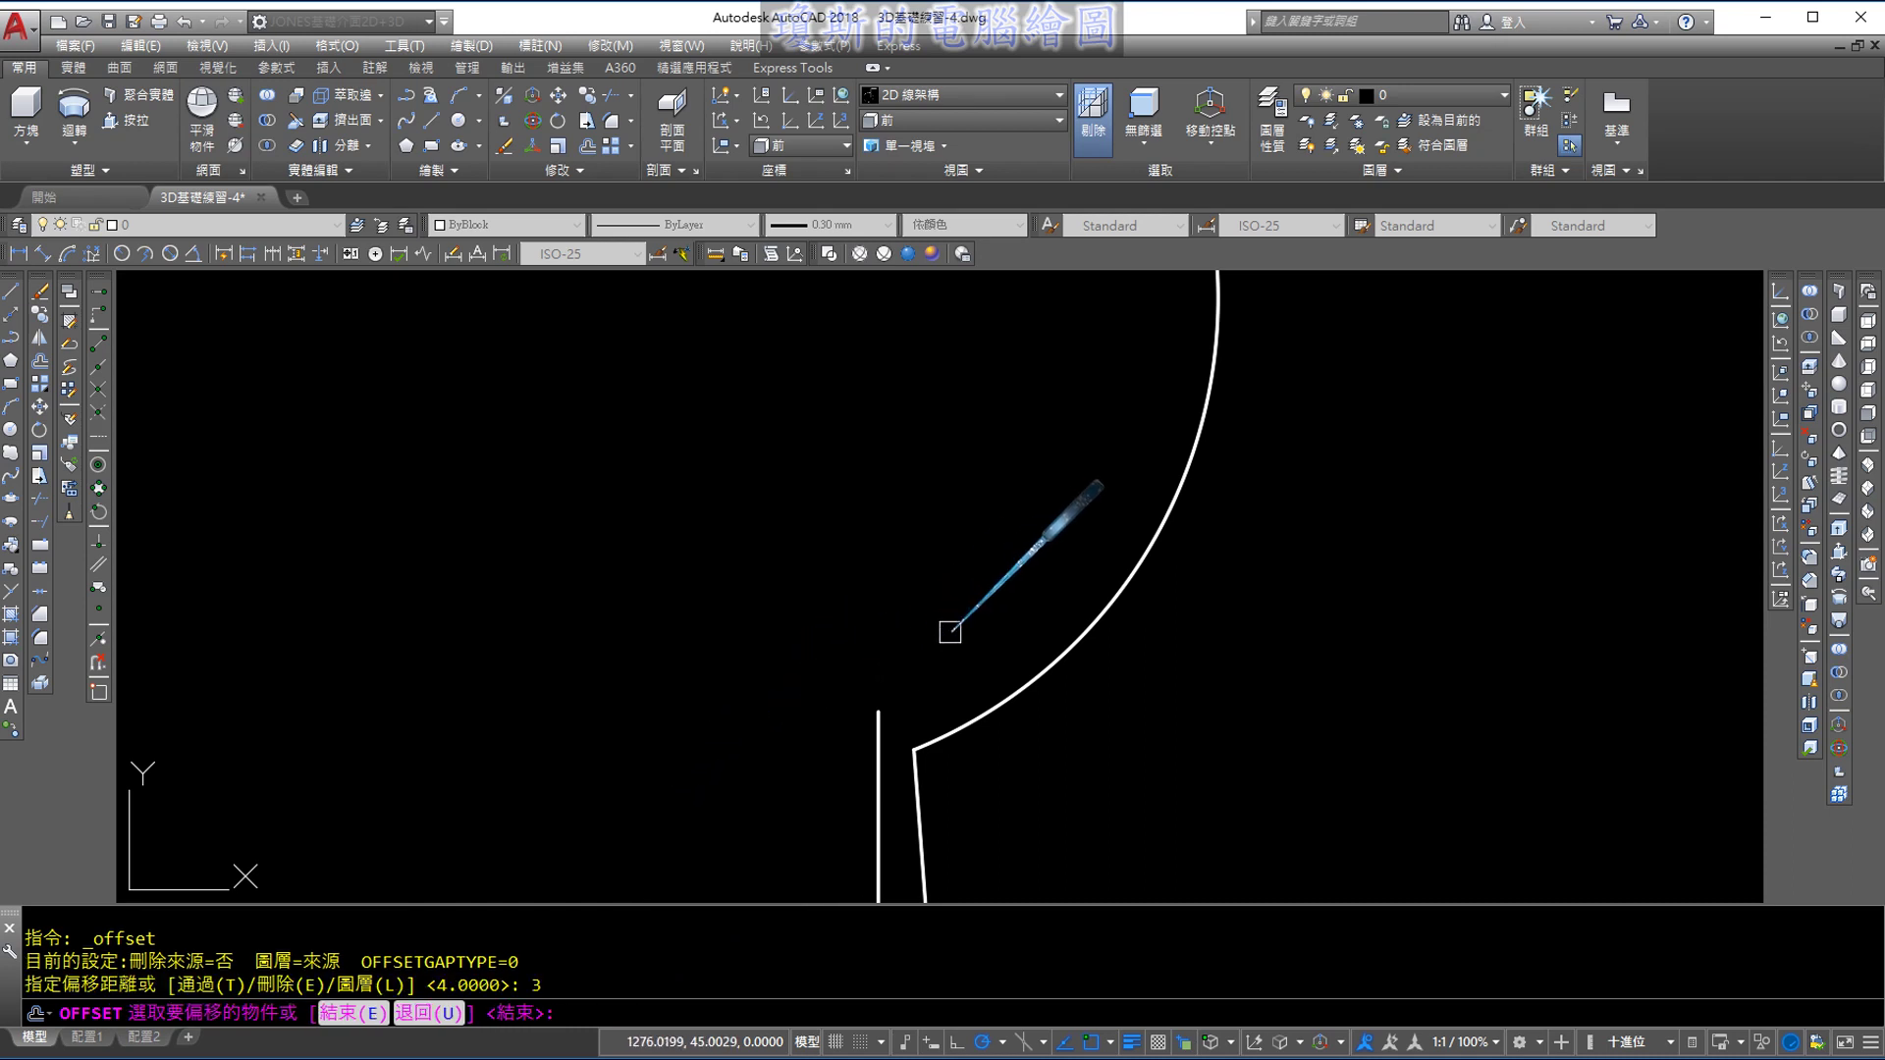
{"action": "scroll", "coordinate": [967, 632], "scroll_direction": "up", "scroll_amount": 2}
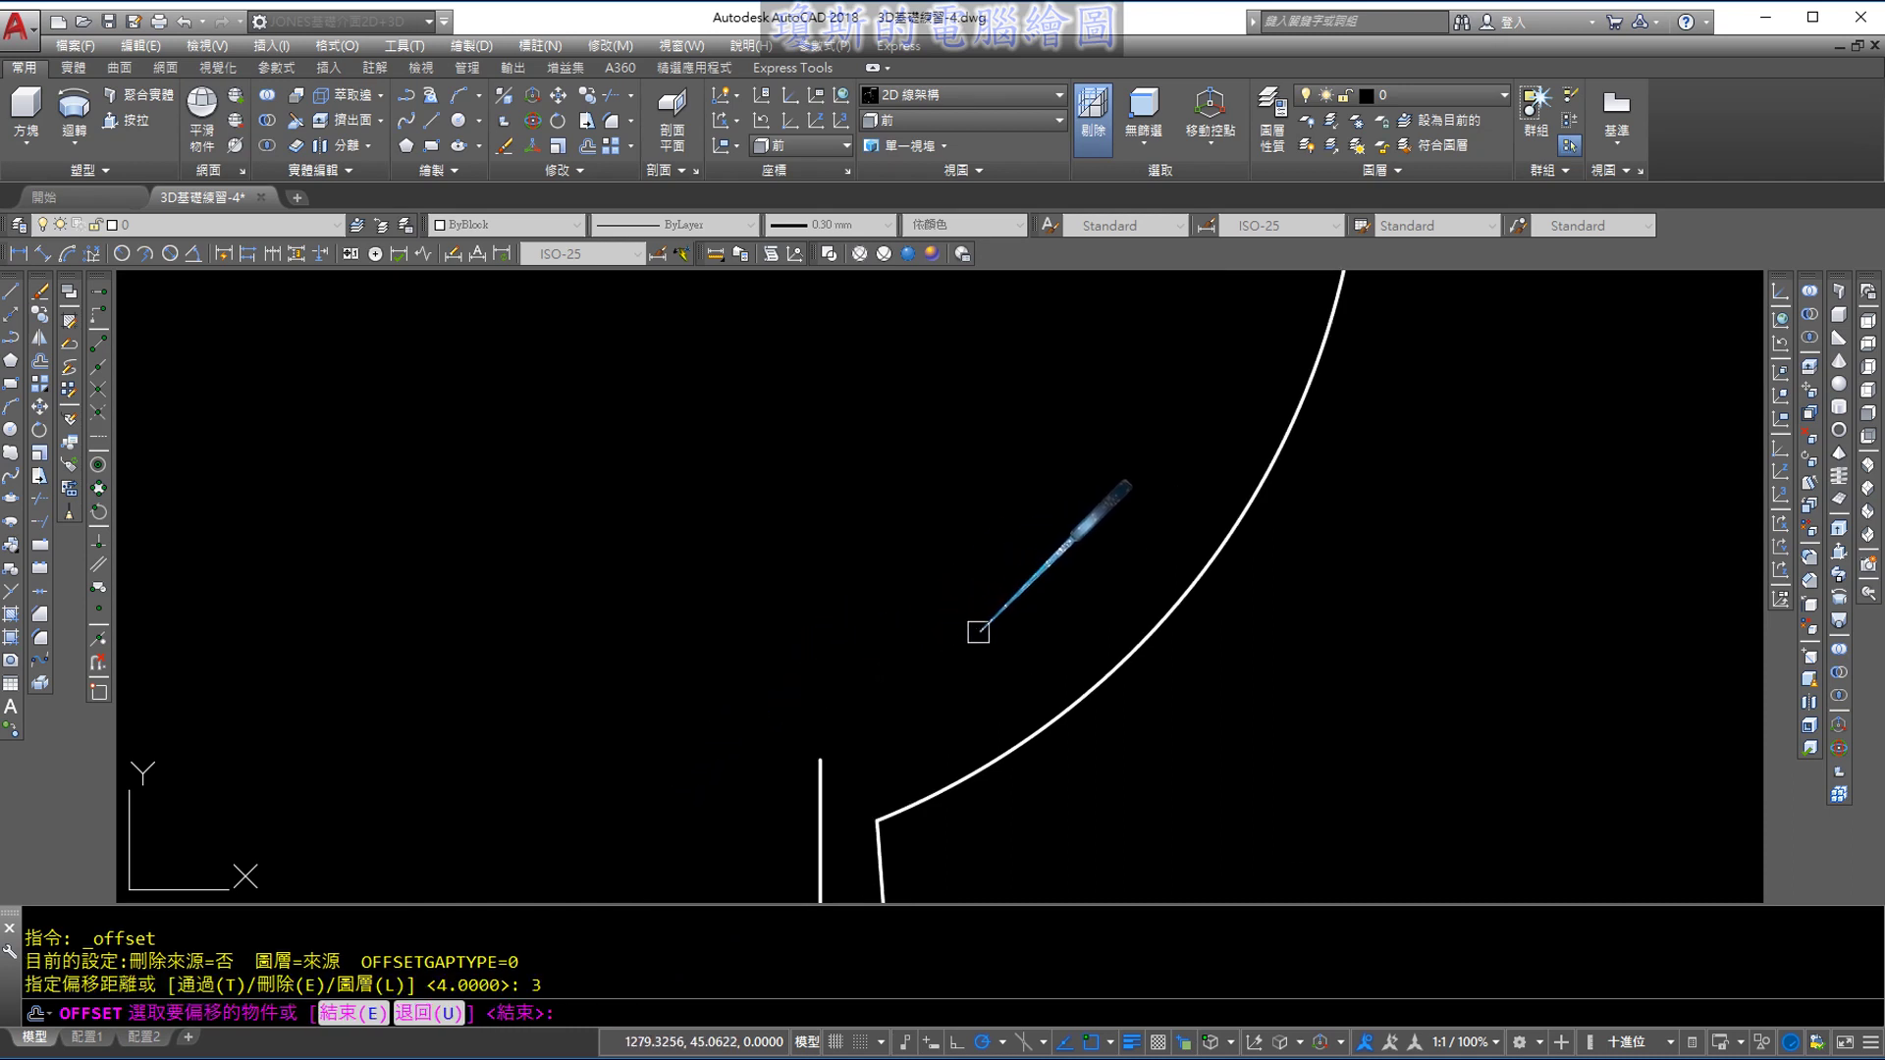
{"action": "left_click", "coordinate": [1039, 726]}
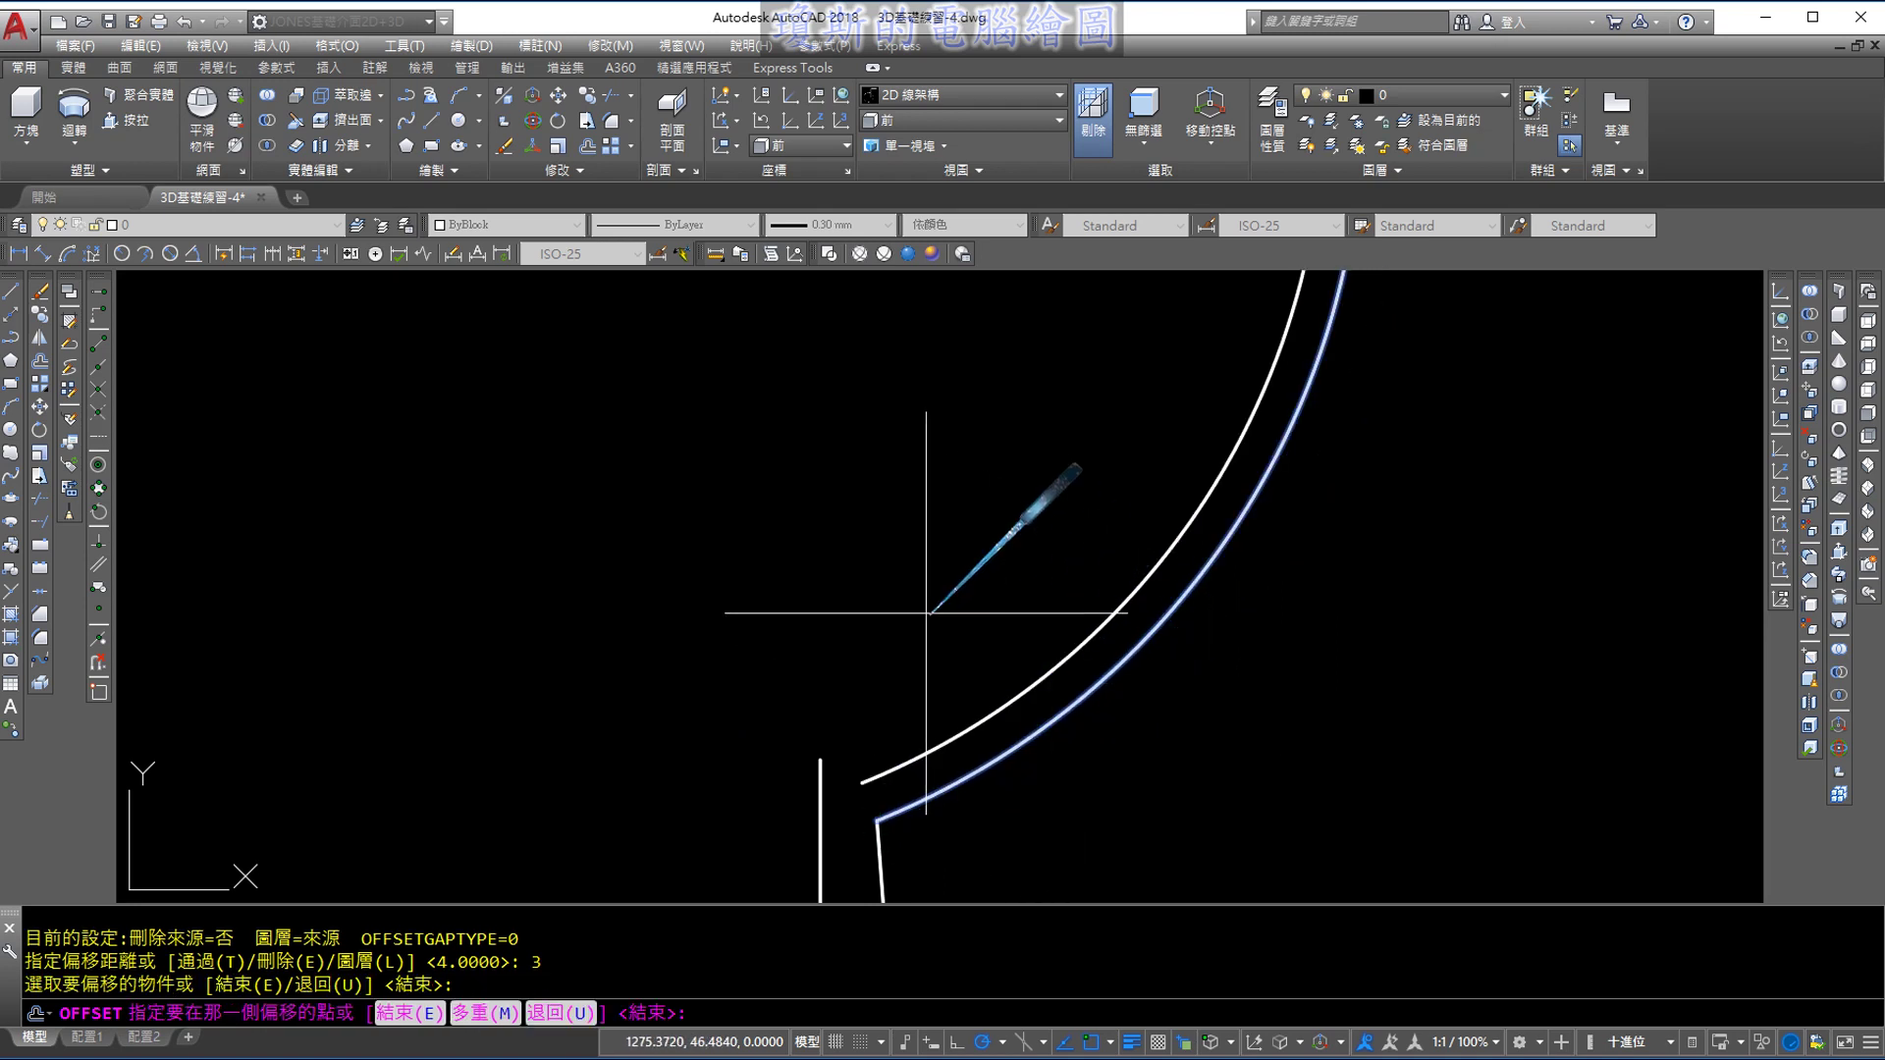
{"action": "left_click", "coordinate": [925, 610]}
{"action": "scroll", "coordinate": [1094, 715], "scroll_direction": "down", "scroll_amount": 2}
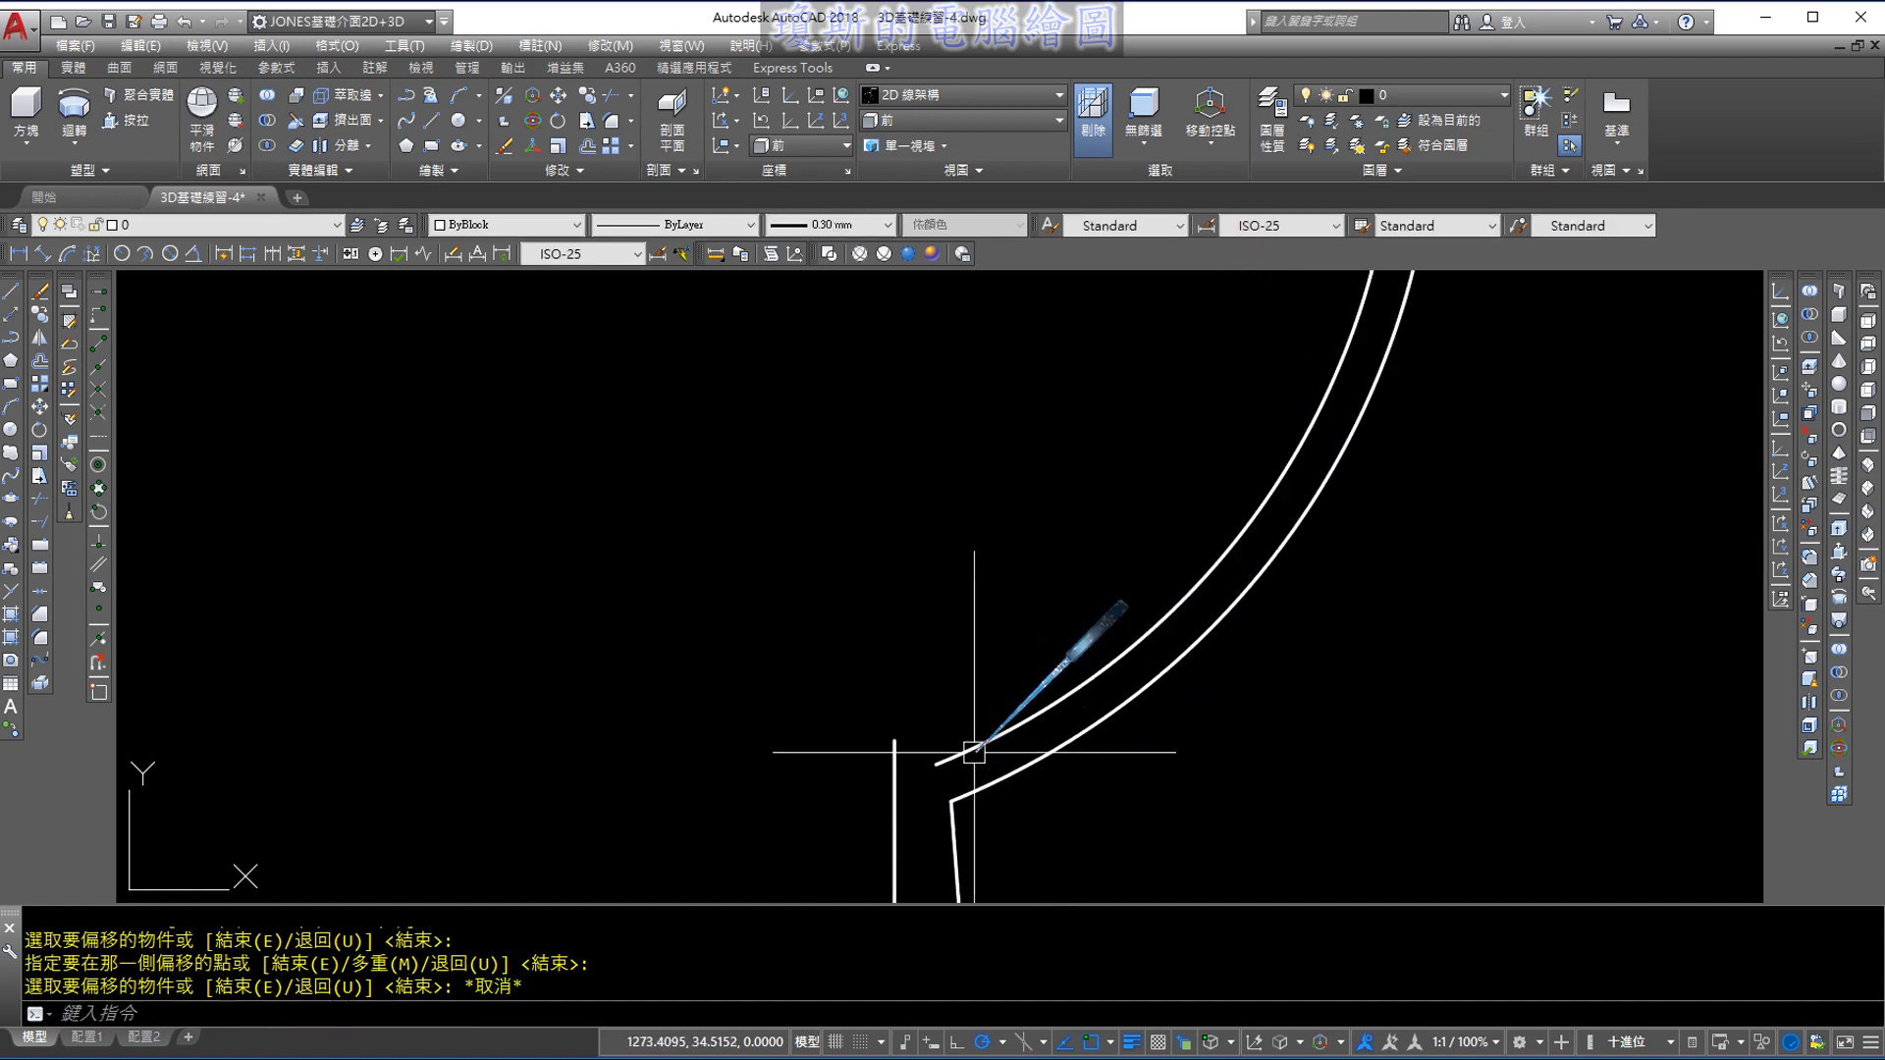
{"action": "key", "text": "Escape"}
{"action": "scroll", "coordinate": [918, 770], "scroll_direction": "up", "scroll_amount": 3}
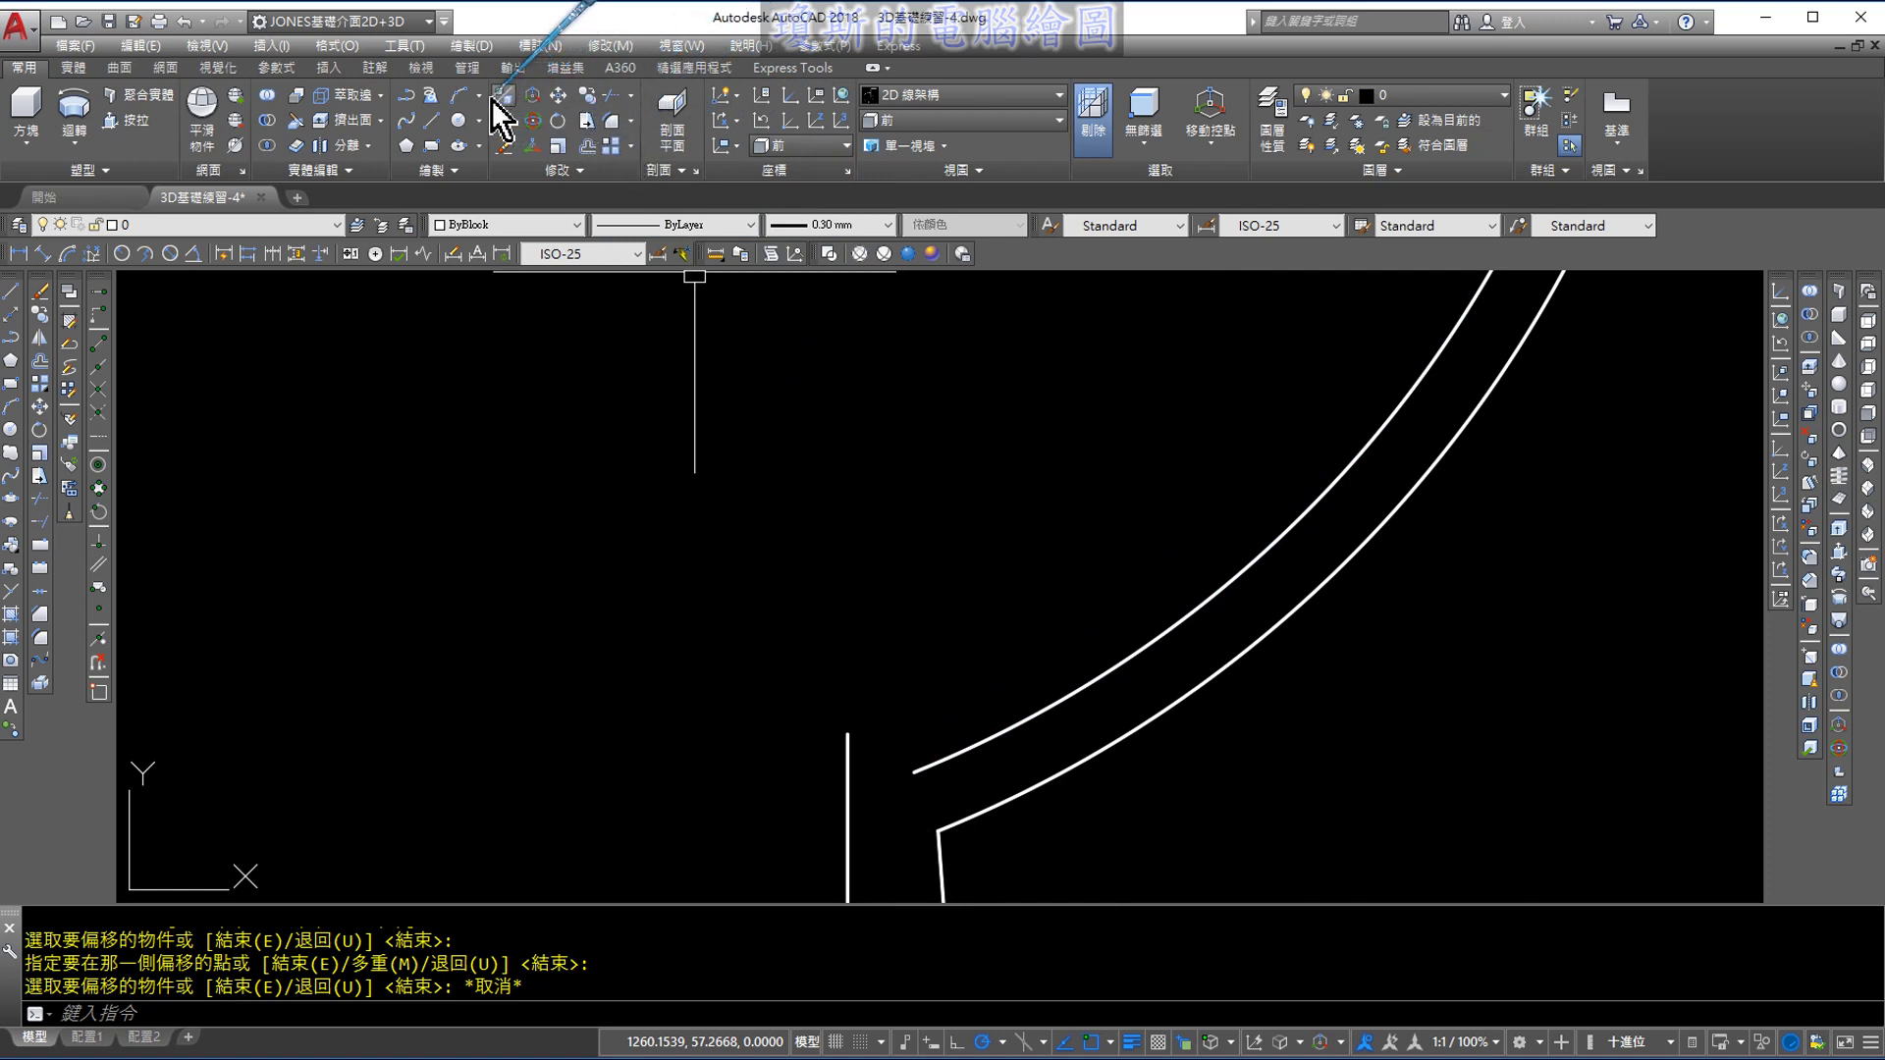
Try extending the inner arc to the stem line using all boundaries, then cancel
{"action": "left_click", "coordinate": [631, 96]}
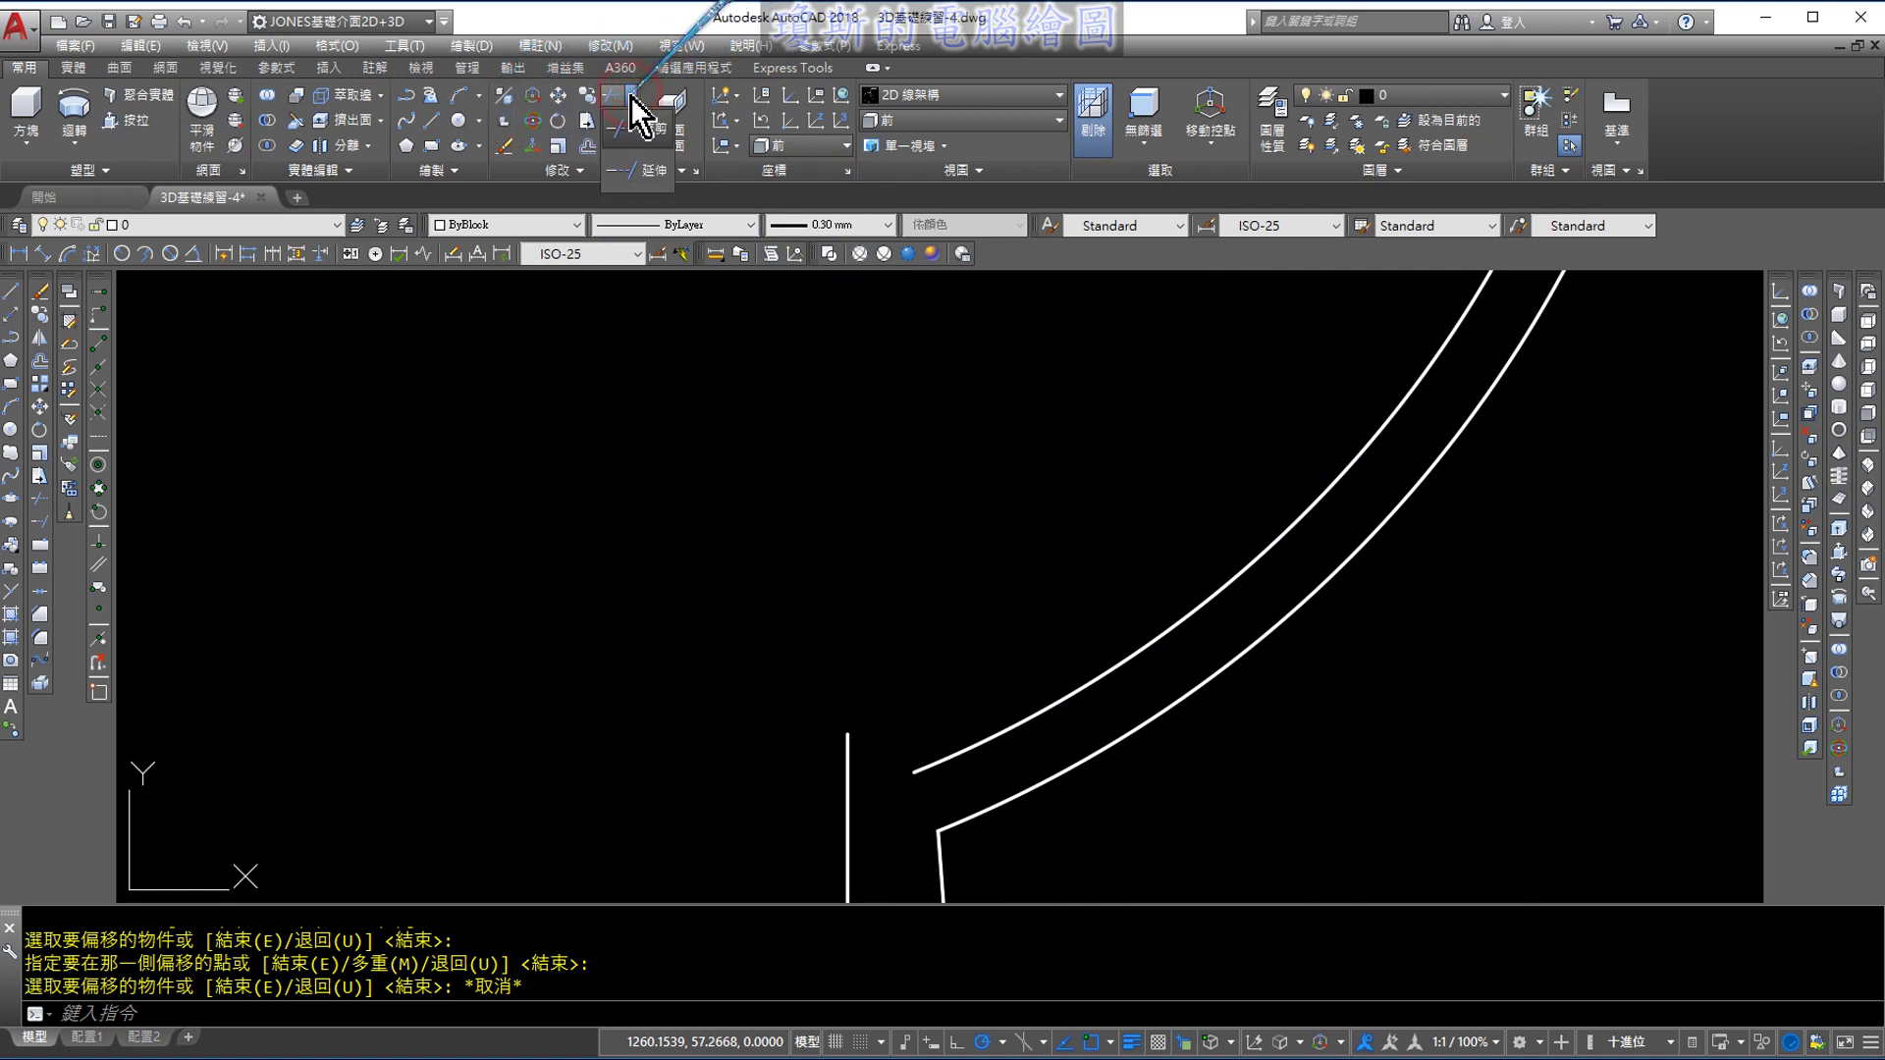
{"action": "left_click", "coordinate": [652, 170]}
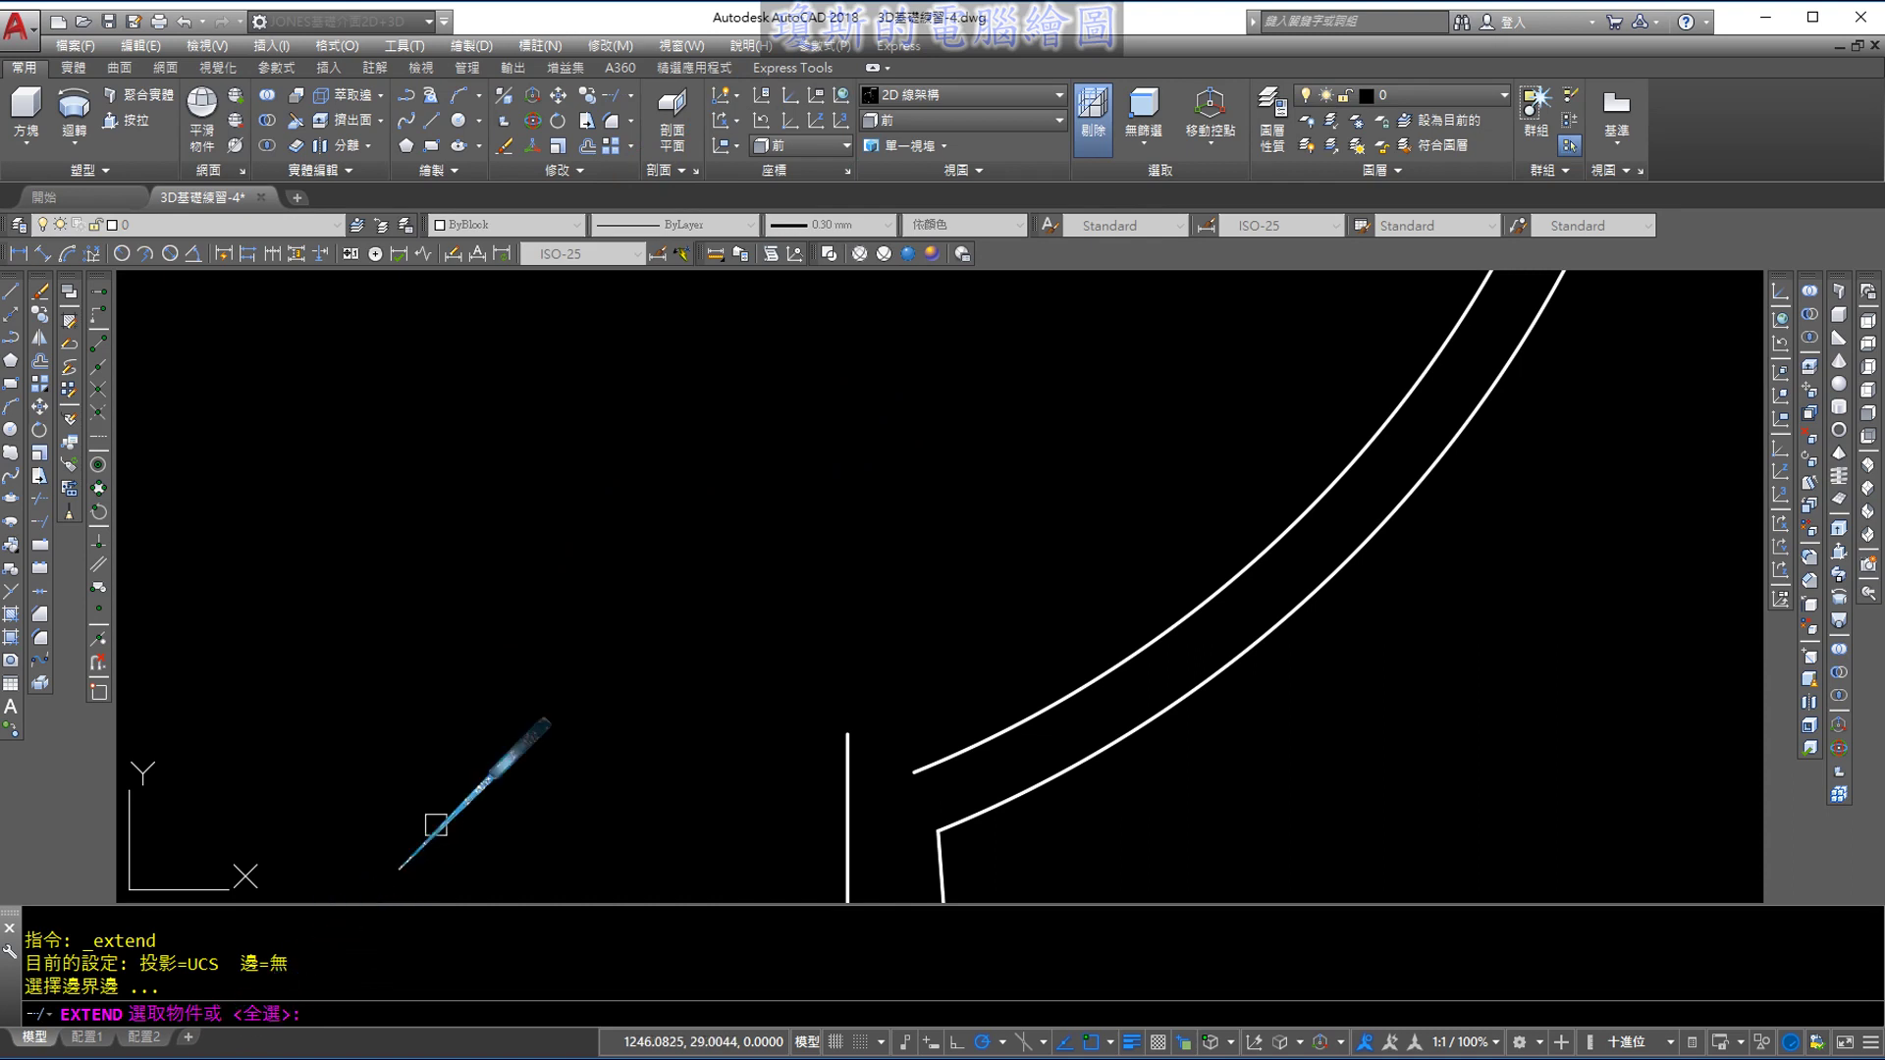
{"action": "key", "text": "Return"}
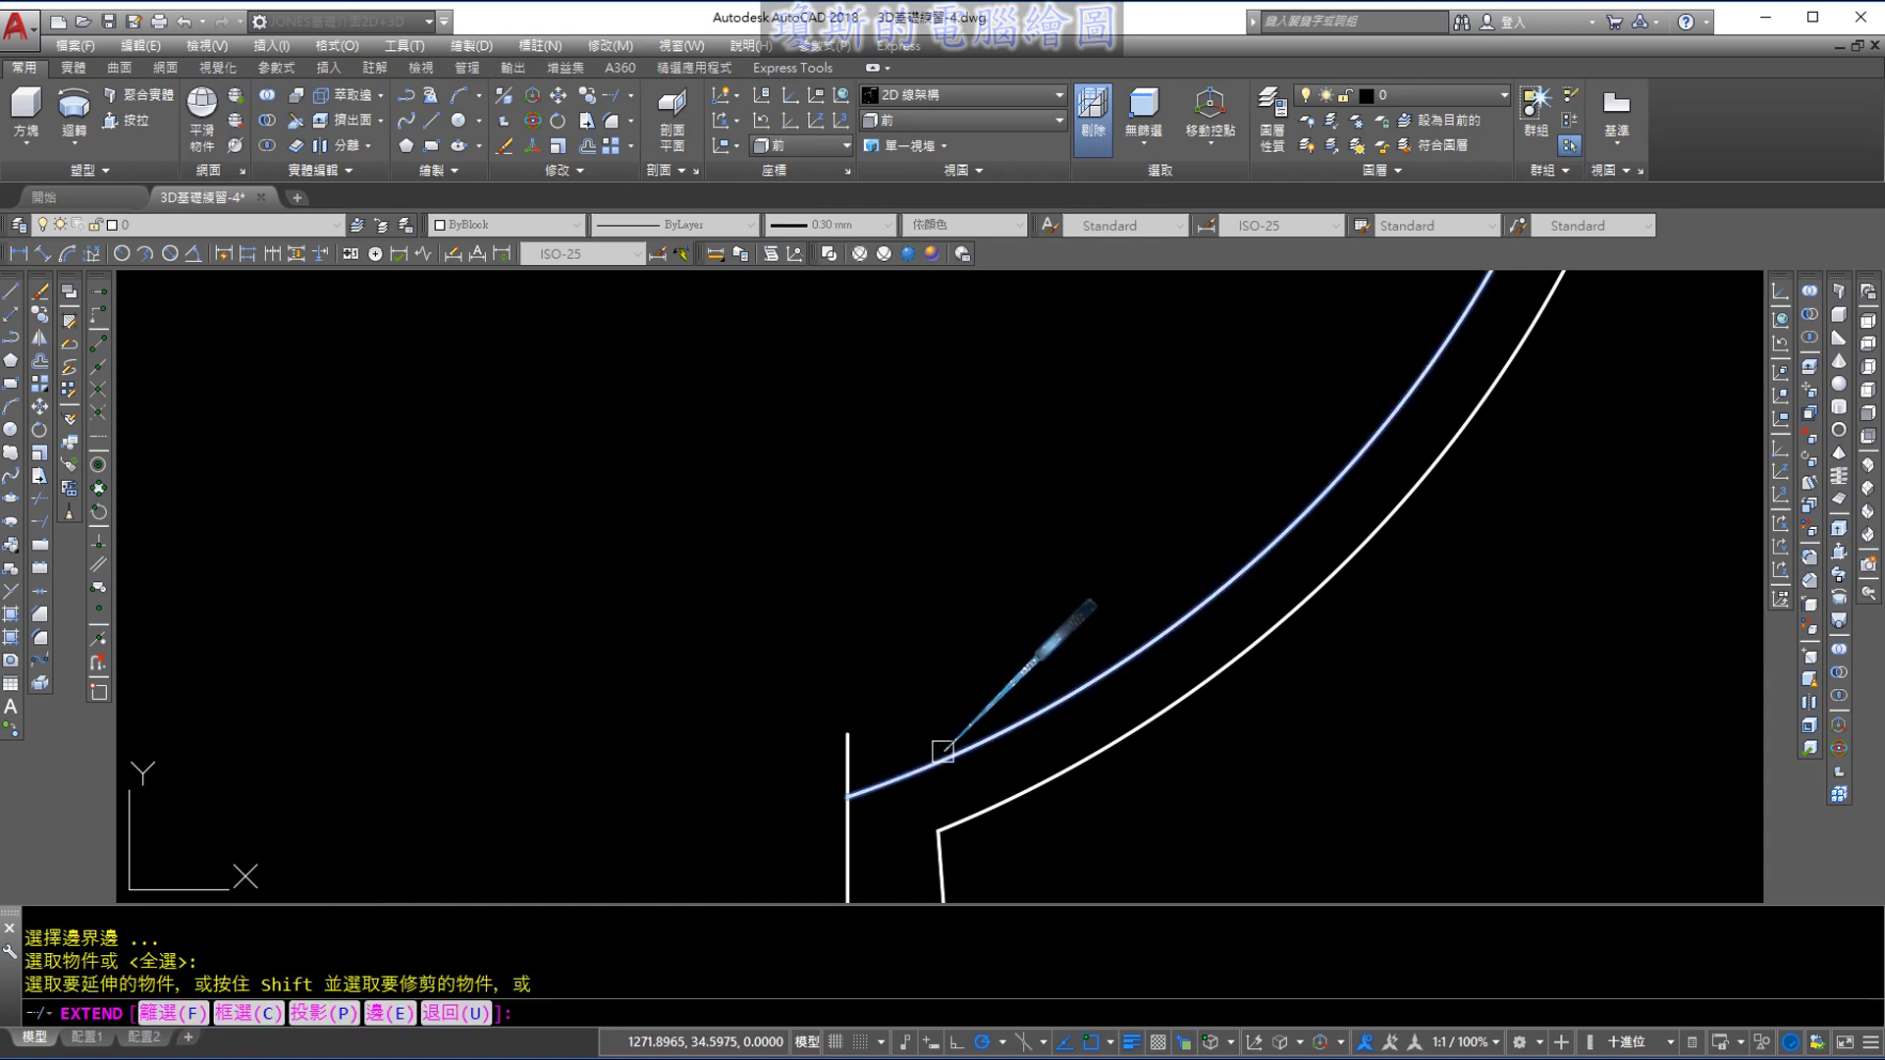
{"action": "left_click", "coordinate": [941, 758]}
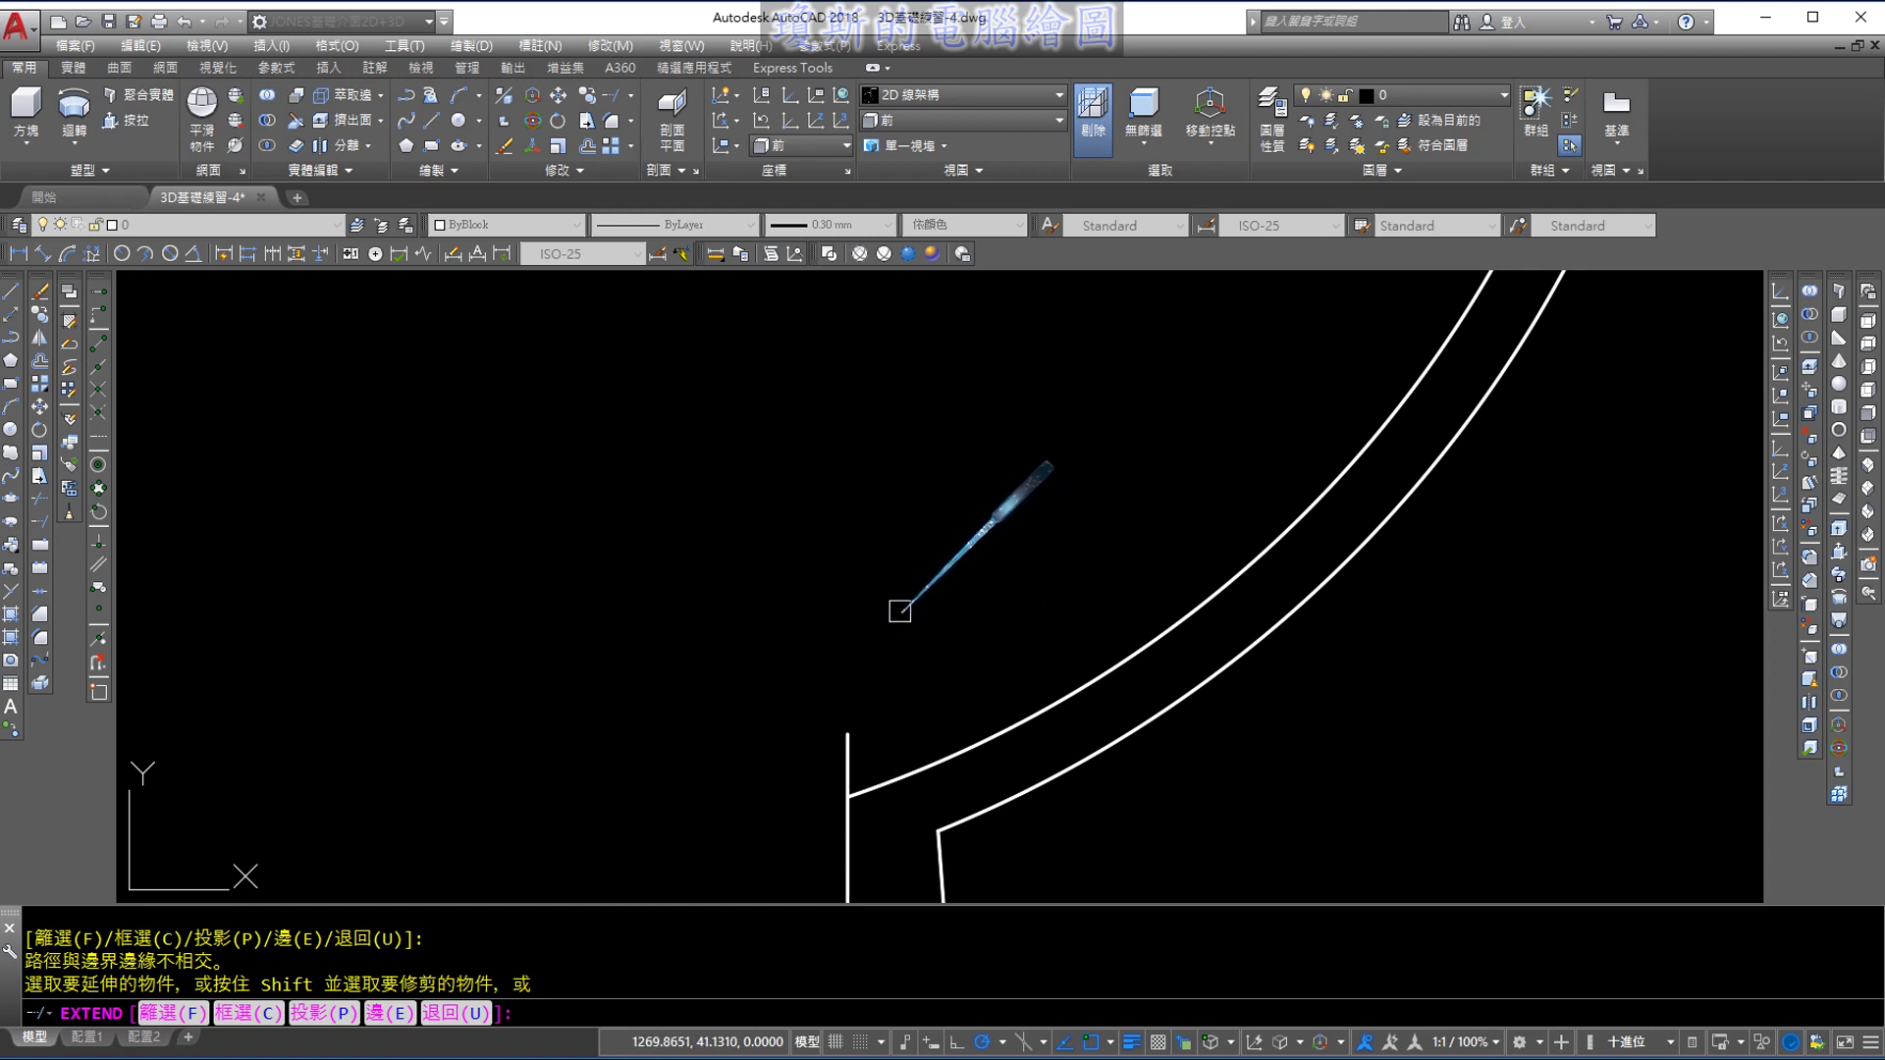
{"action": "left_click_drag", "start_coordinate": [201, 972], "coordinate": [326, 980]}
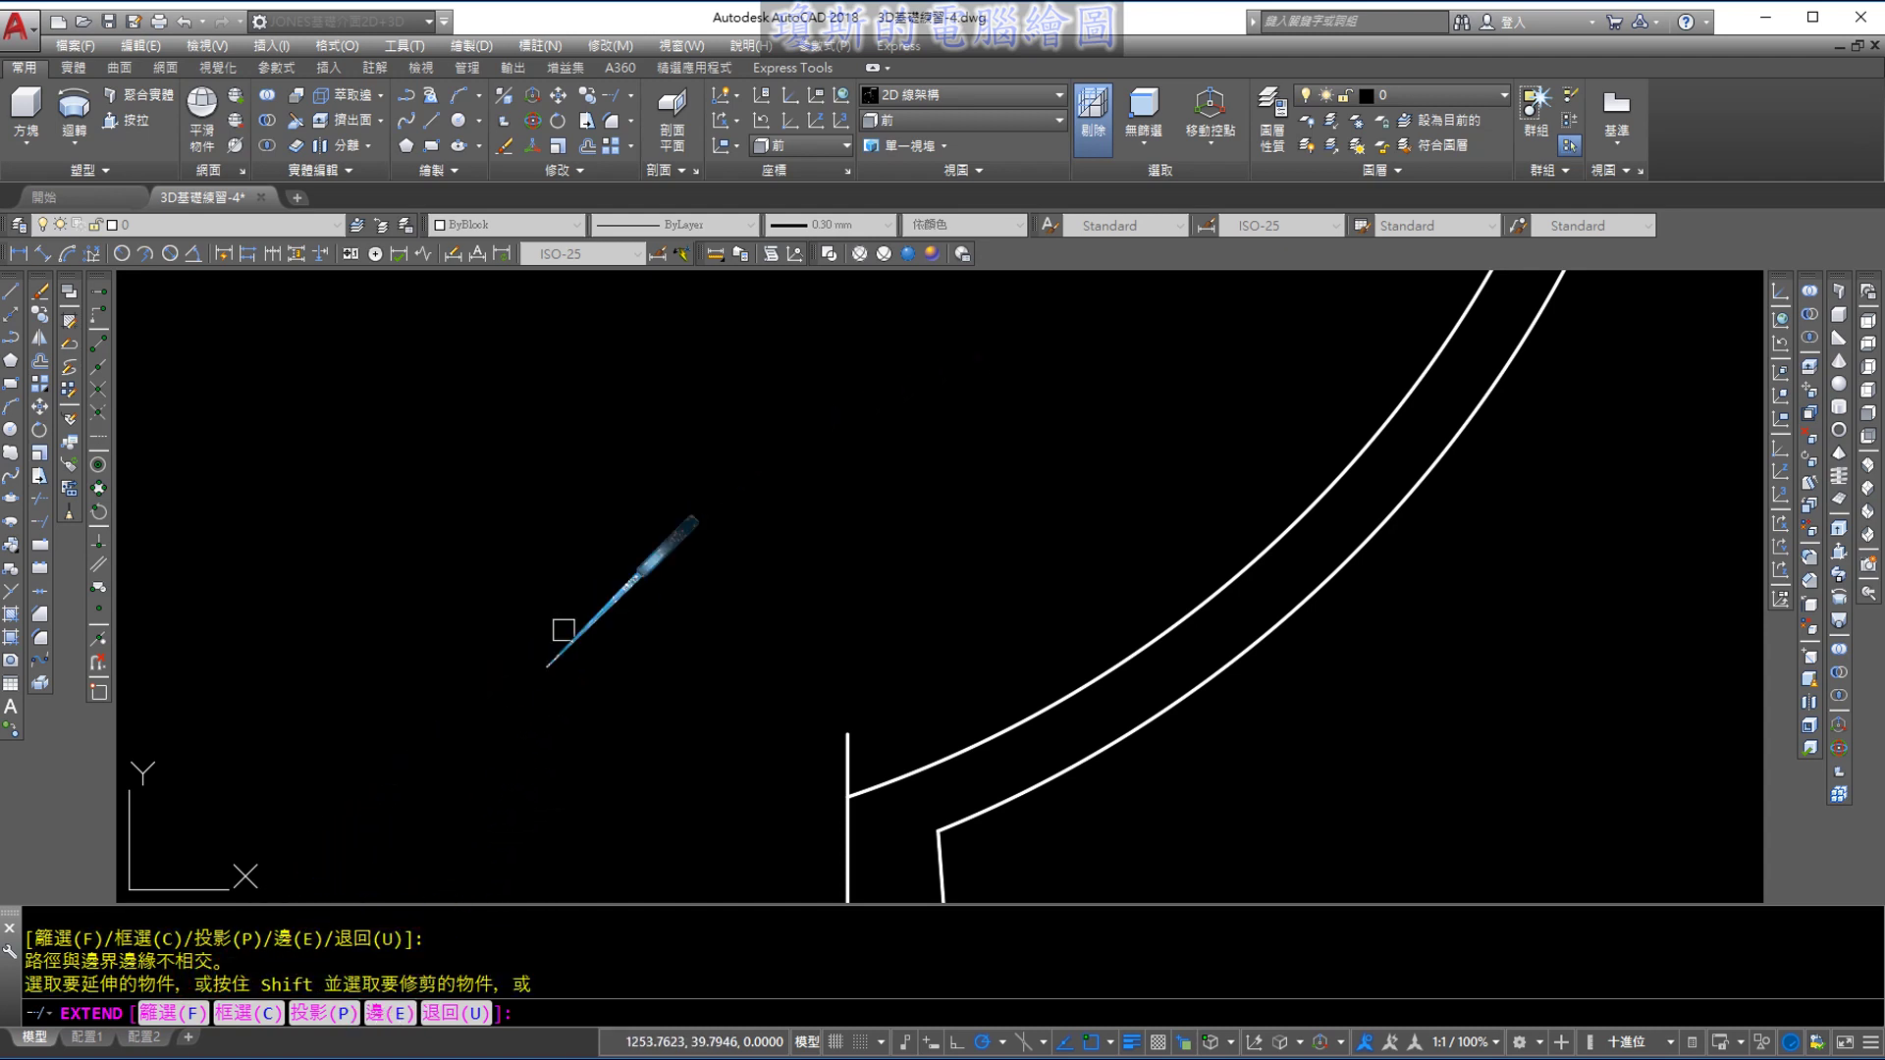
{"action": "key", "text": "Escape"}
{"action": "left_click", "coordinate": [631, 98]}
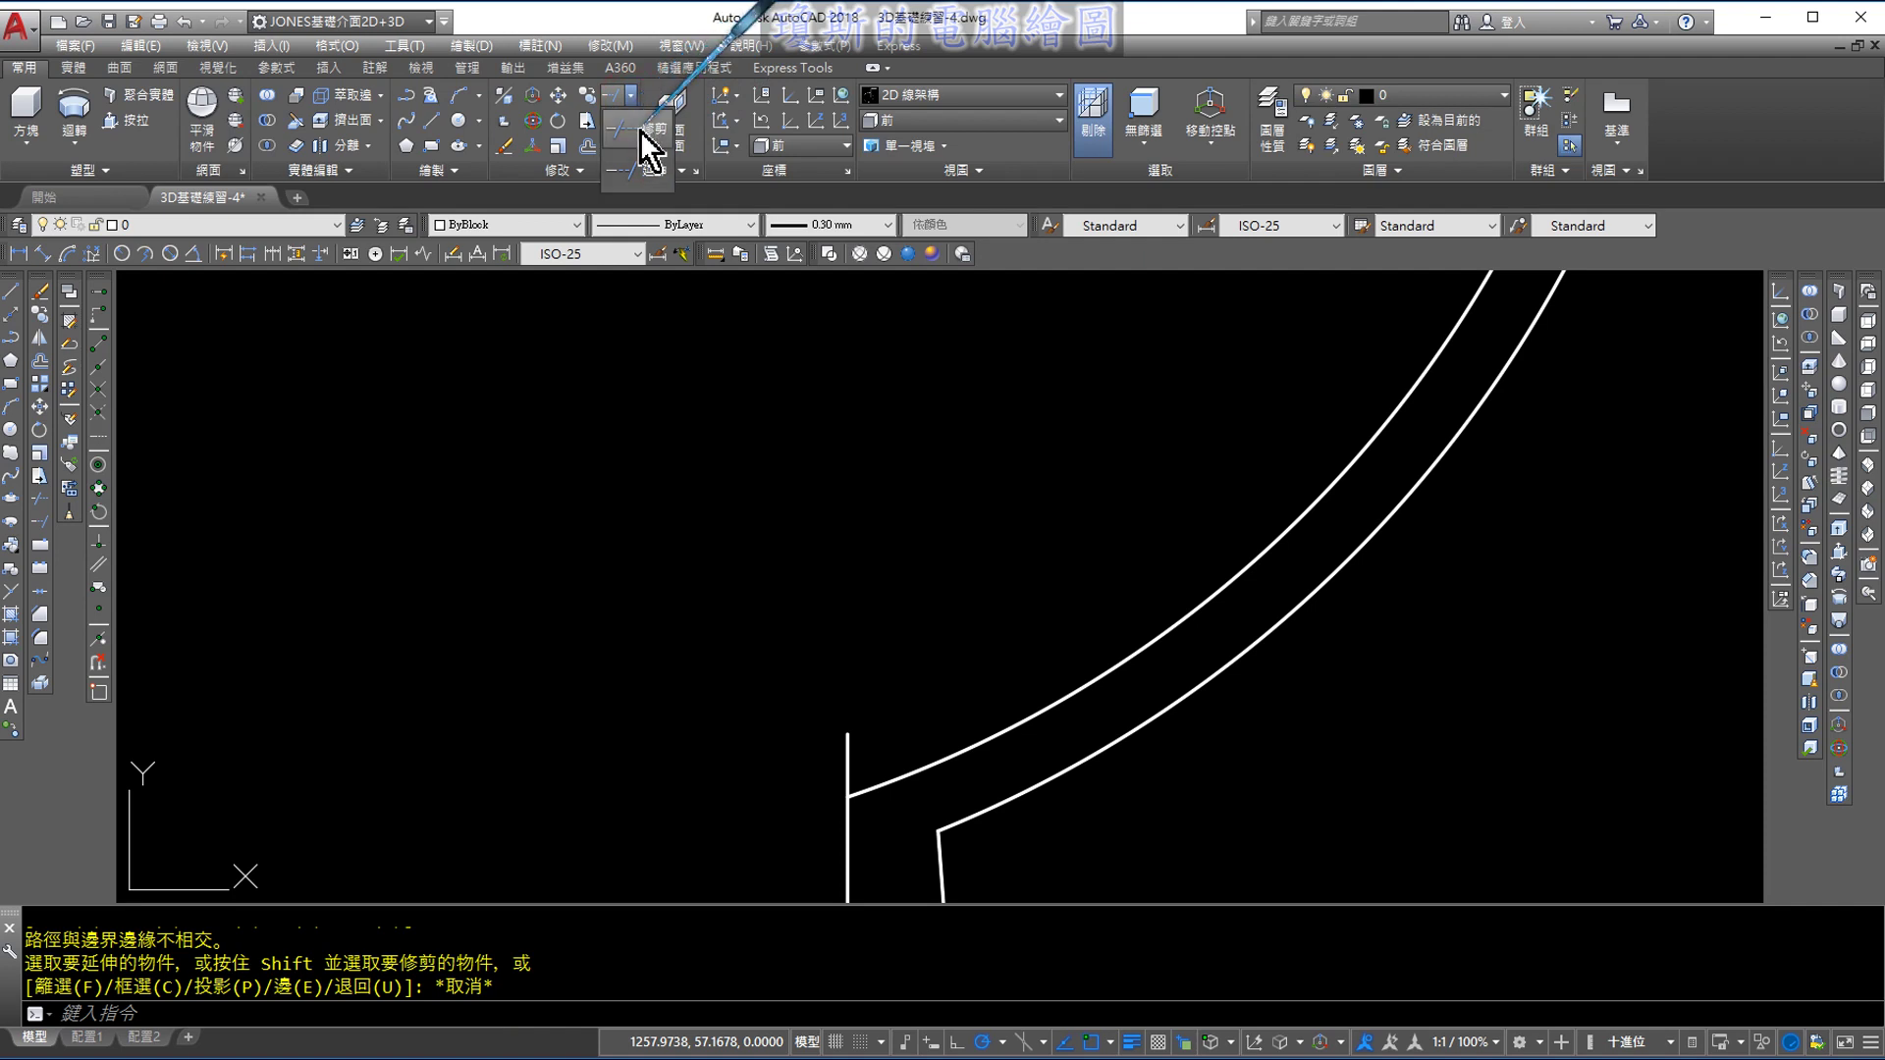
Trim off the stem line's stub that protrudes above the inner bowl arc
{"action": "left_click", "coordinate": [640, 129]}
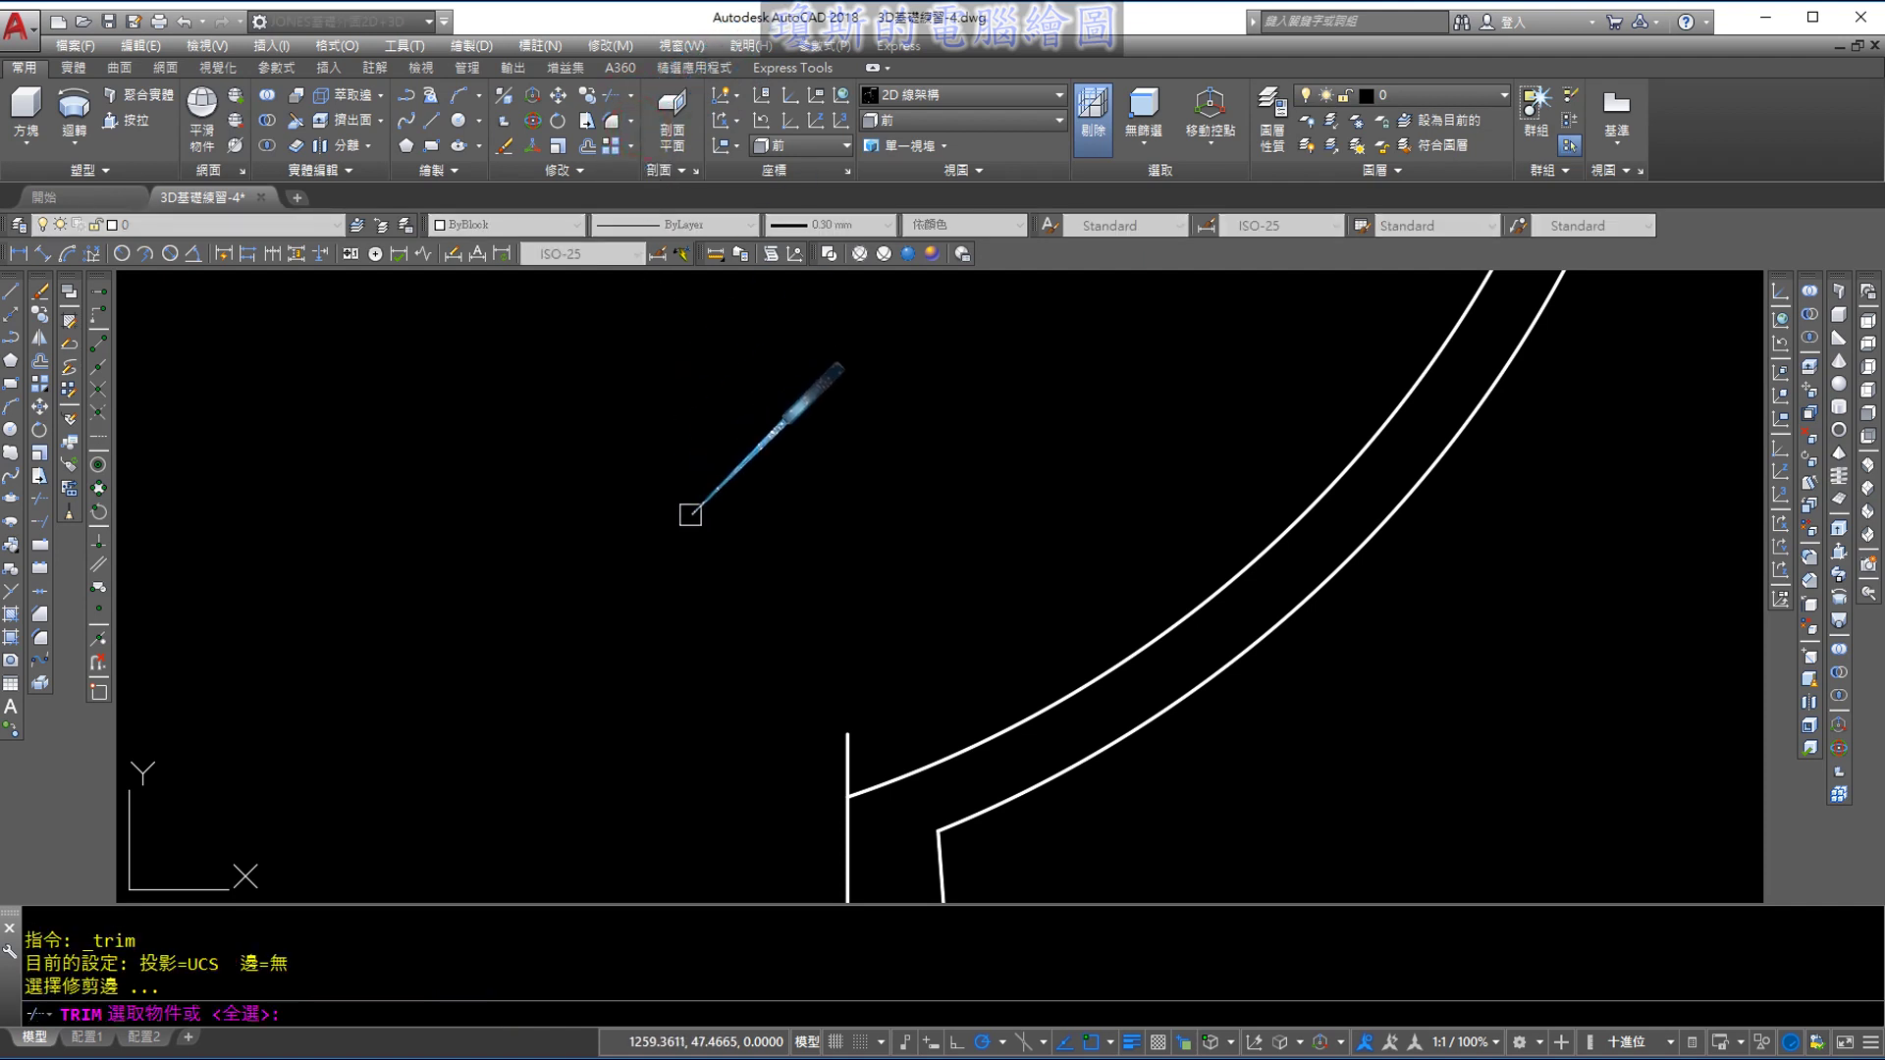
{"action": "key", "text": "Return"}
{"action": "left_click", "coordinate": [844, 747]}
{"action": "key", "text": "Return"}
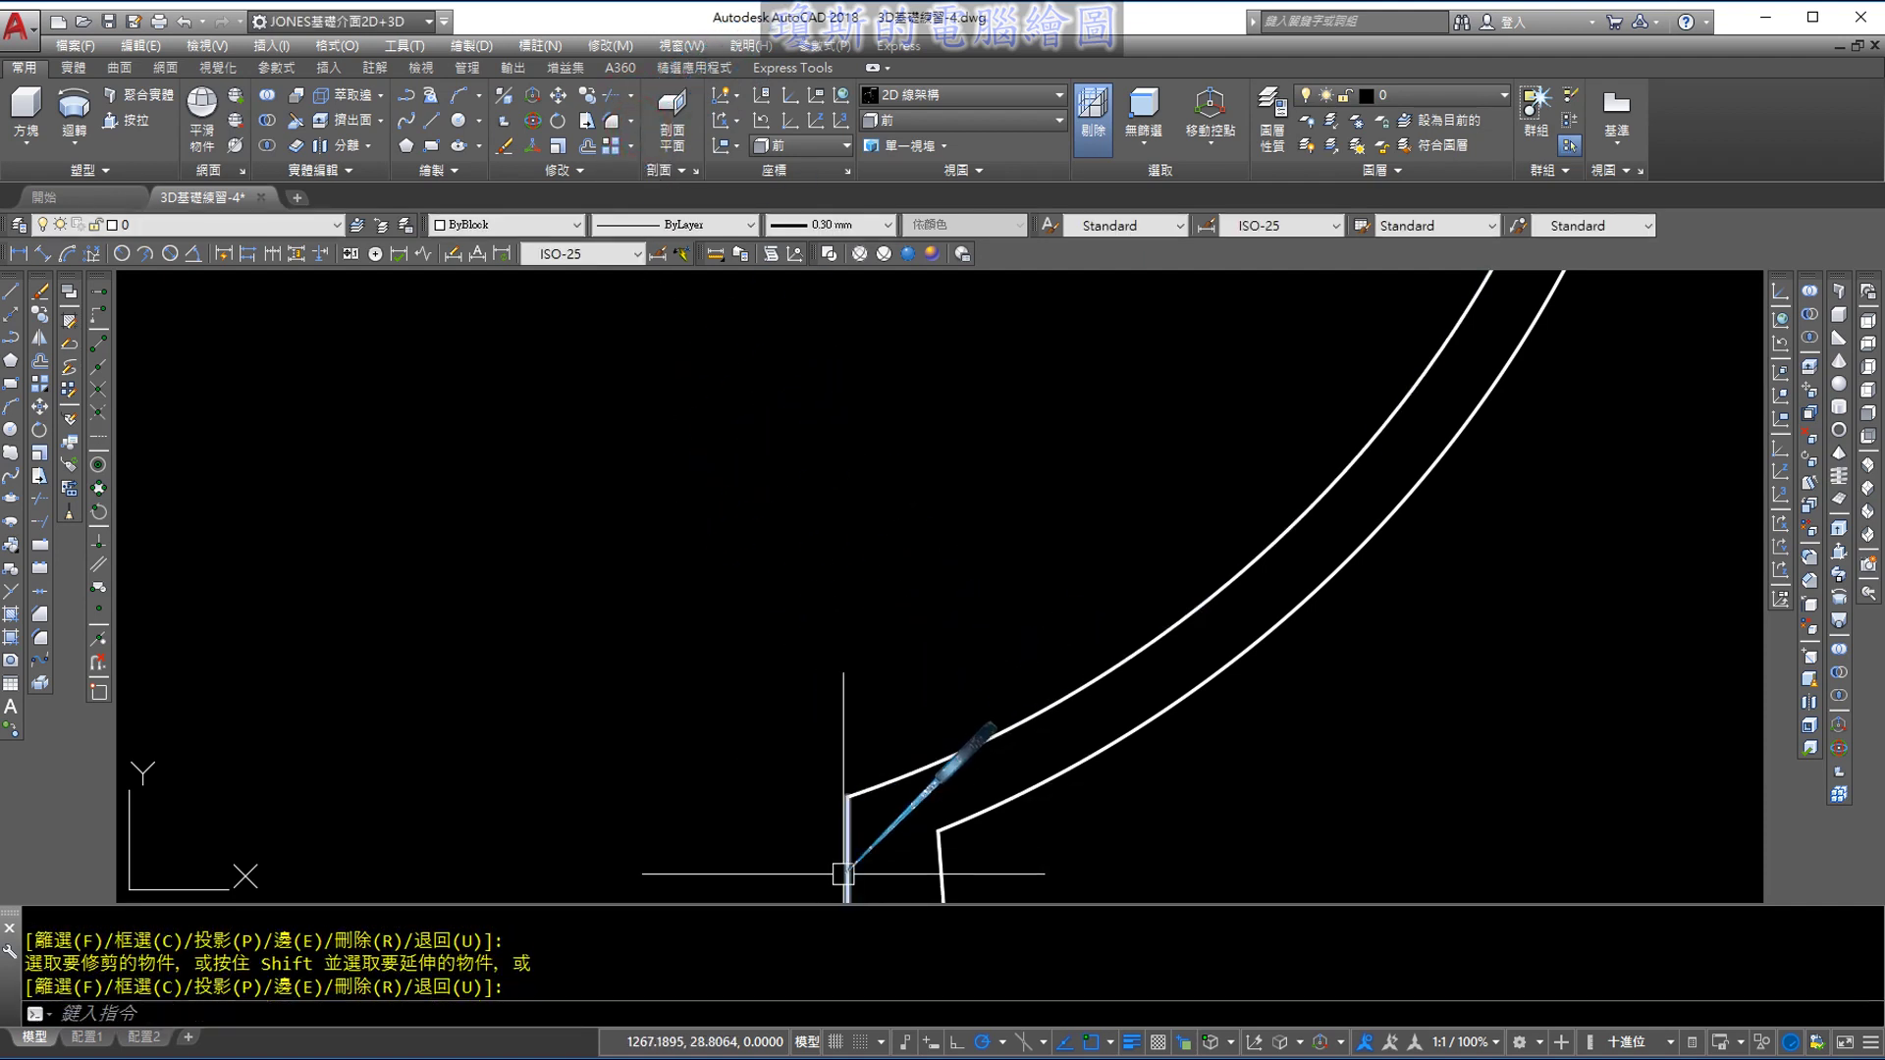
{"action": "middle_click_drag", "start_coordinate": [844, 874], "coordinate": [1229, 398], "text": "shift"}
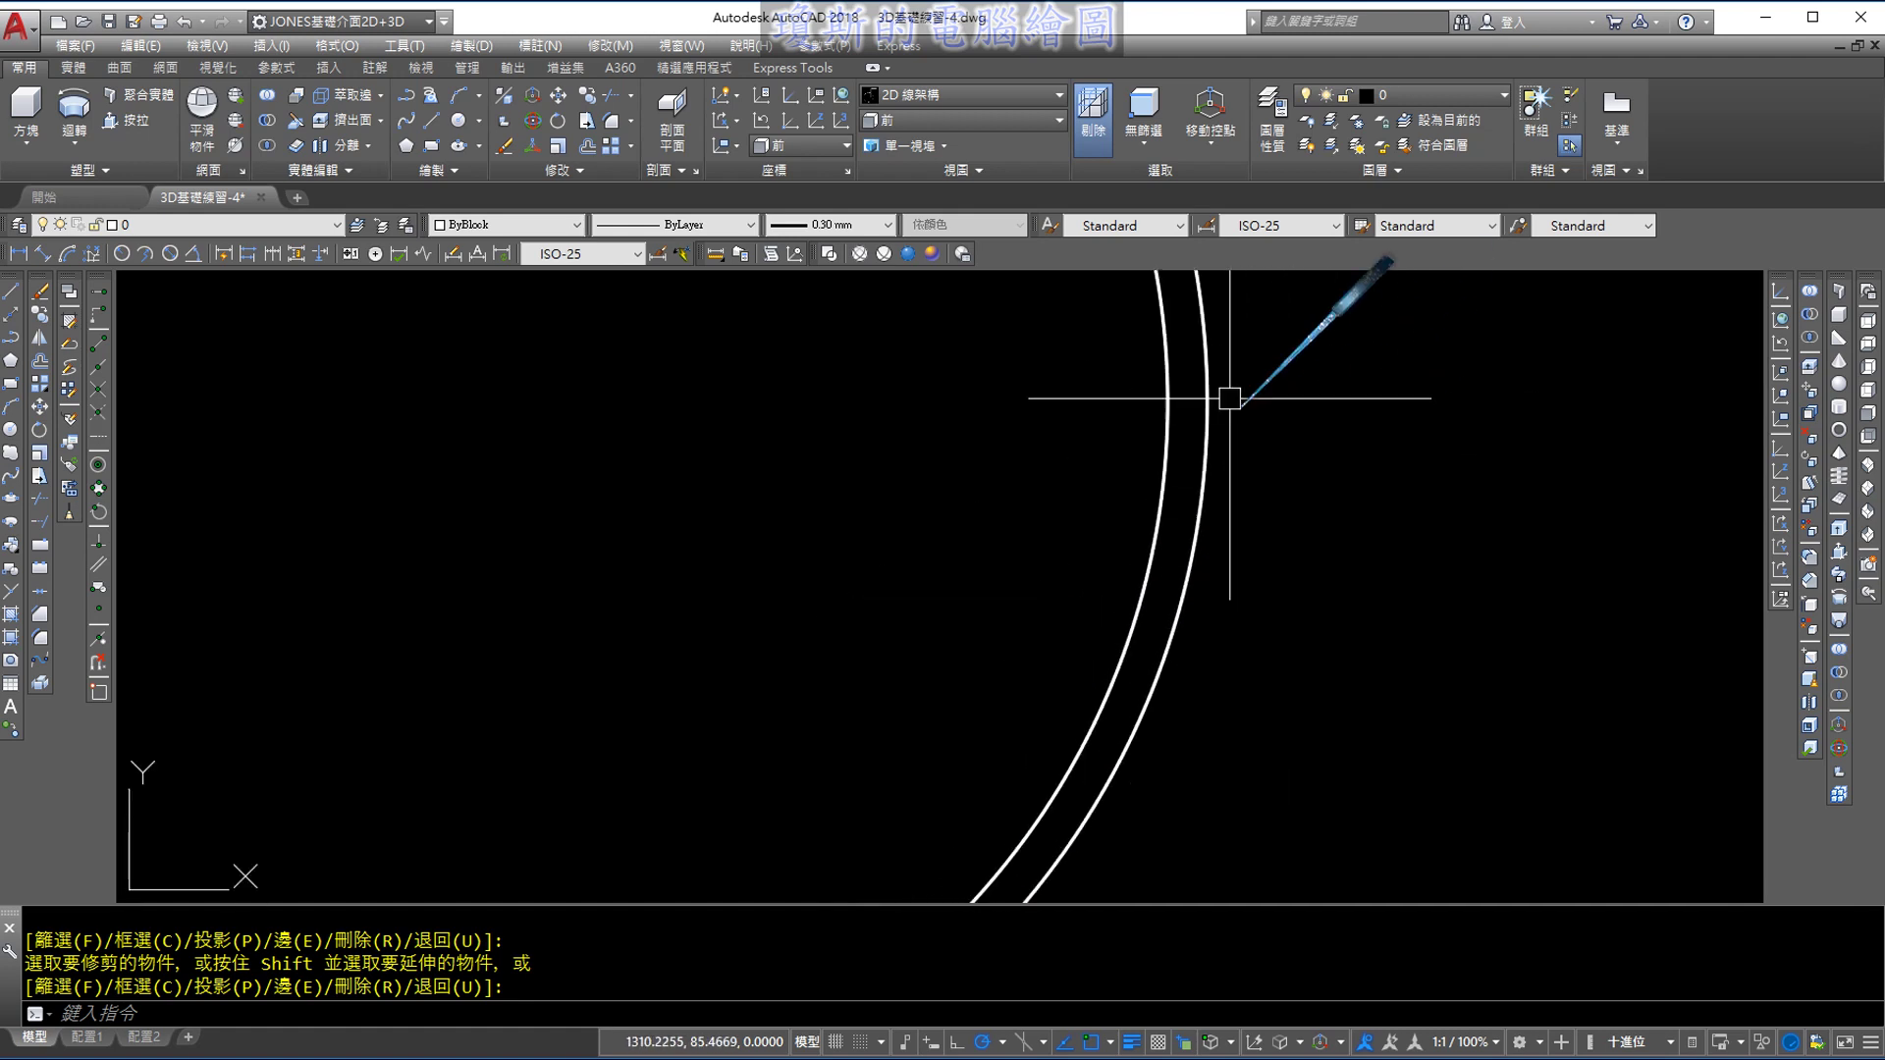
{"action": "scroll", "coordinate": [1229, 398], "scroll_direction": "up", "scroll_amount": 2}
{"action": "scroll", "coordinate": [1220, 522], "scroll_direction": "up", "scroll_amount": 2}
{"action": "scroll", "coordinate": [1086, 510], "scroll_direction": "up", "scroll_amount": 2}
{"action": "scroll", "coordinate": [1166, 481], "scroll_direction": "up", "scroll_amount": 1}
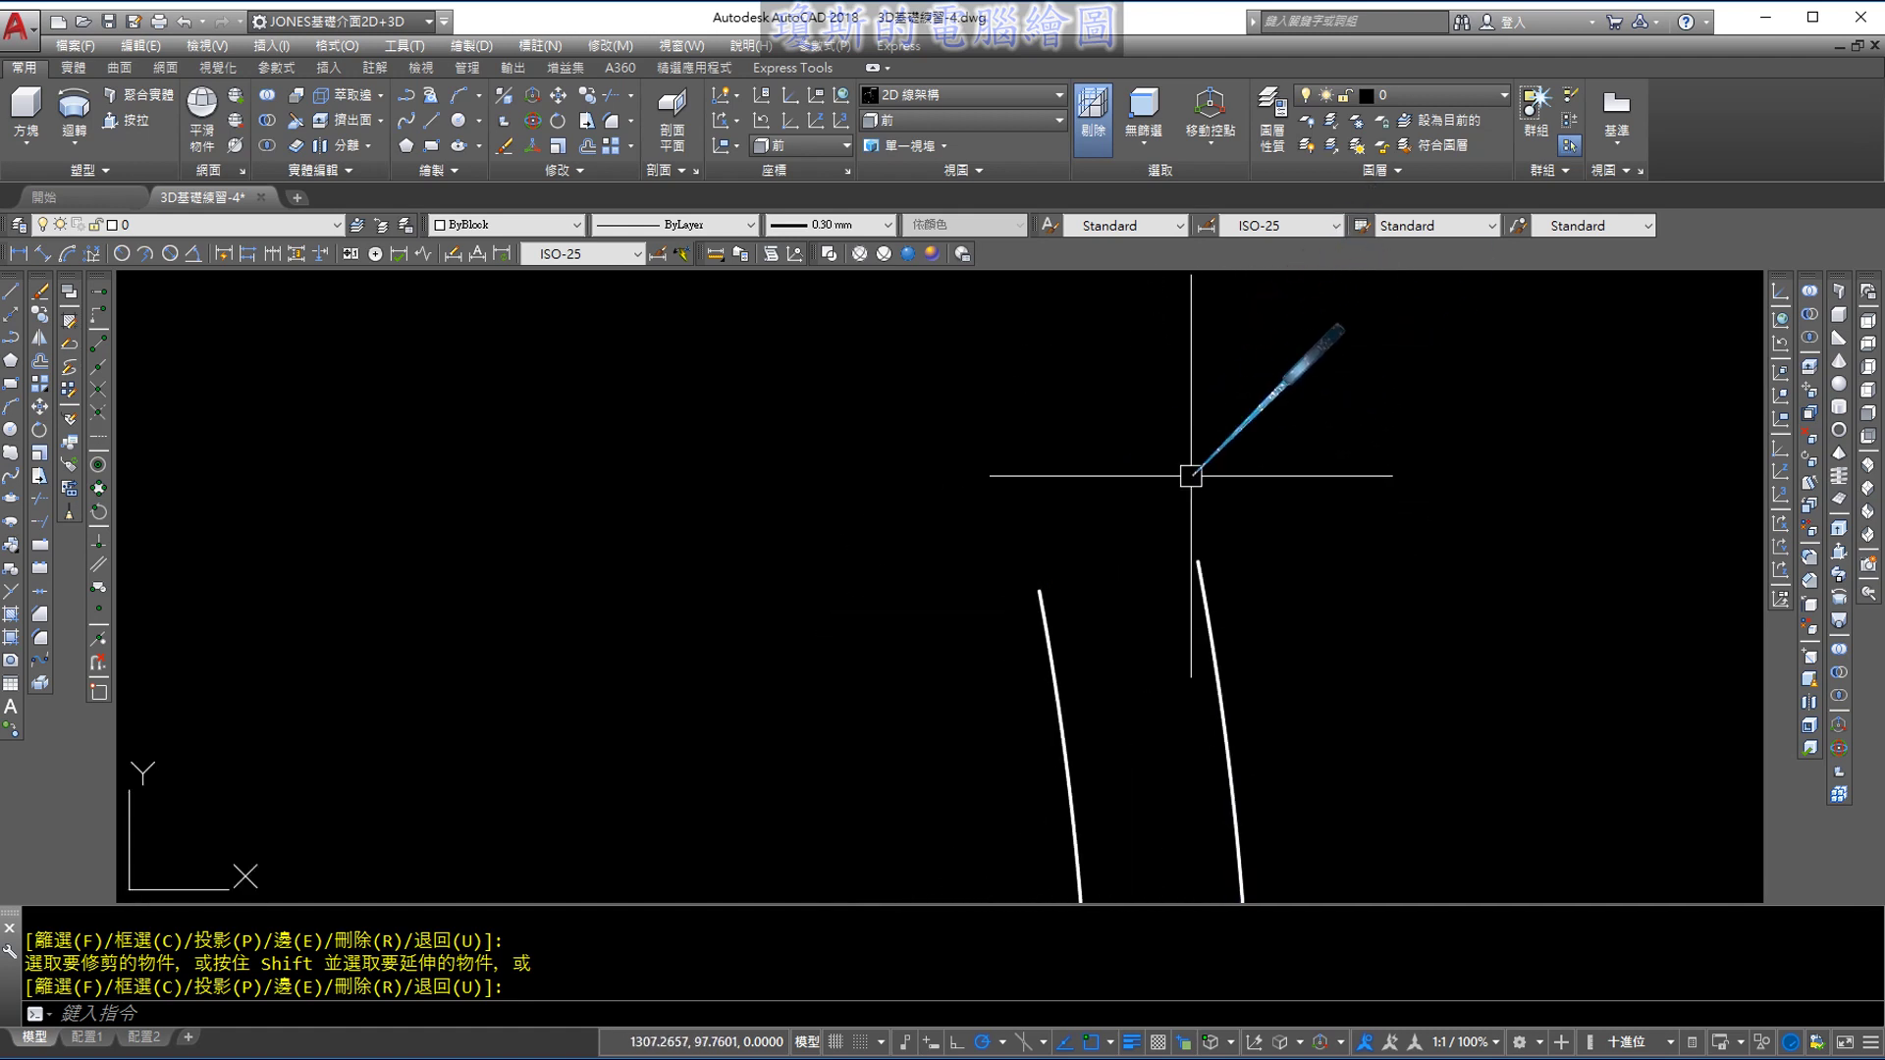
Draw a straight rim line joining the top ends of the left and right bowl curves
{"action": "left_click", "coordinate": [429, 120]}
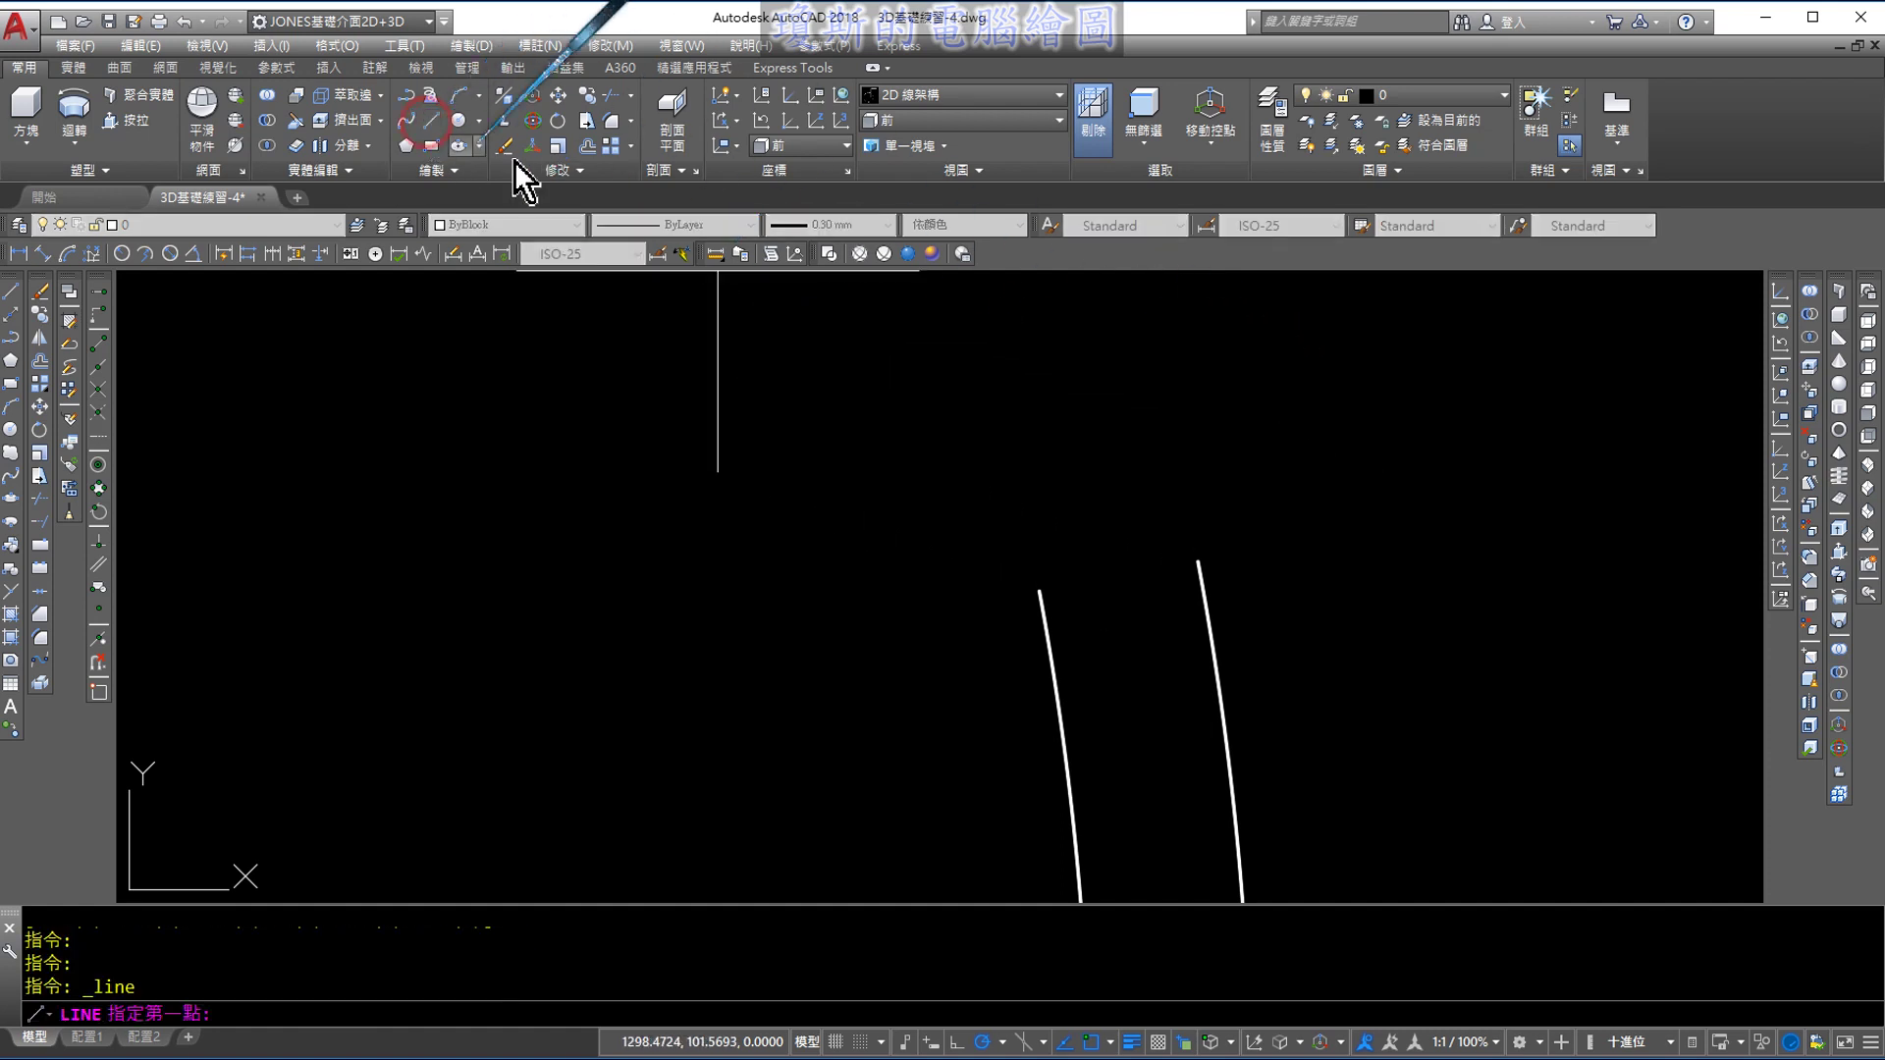
{"action": "scroll", "coordinate": [1041, 496], "scroll_direction": "up", "scroll_amount": 2}
{"action": "left_click", "coordinate": [1037, 655]}
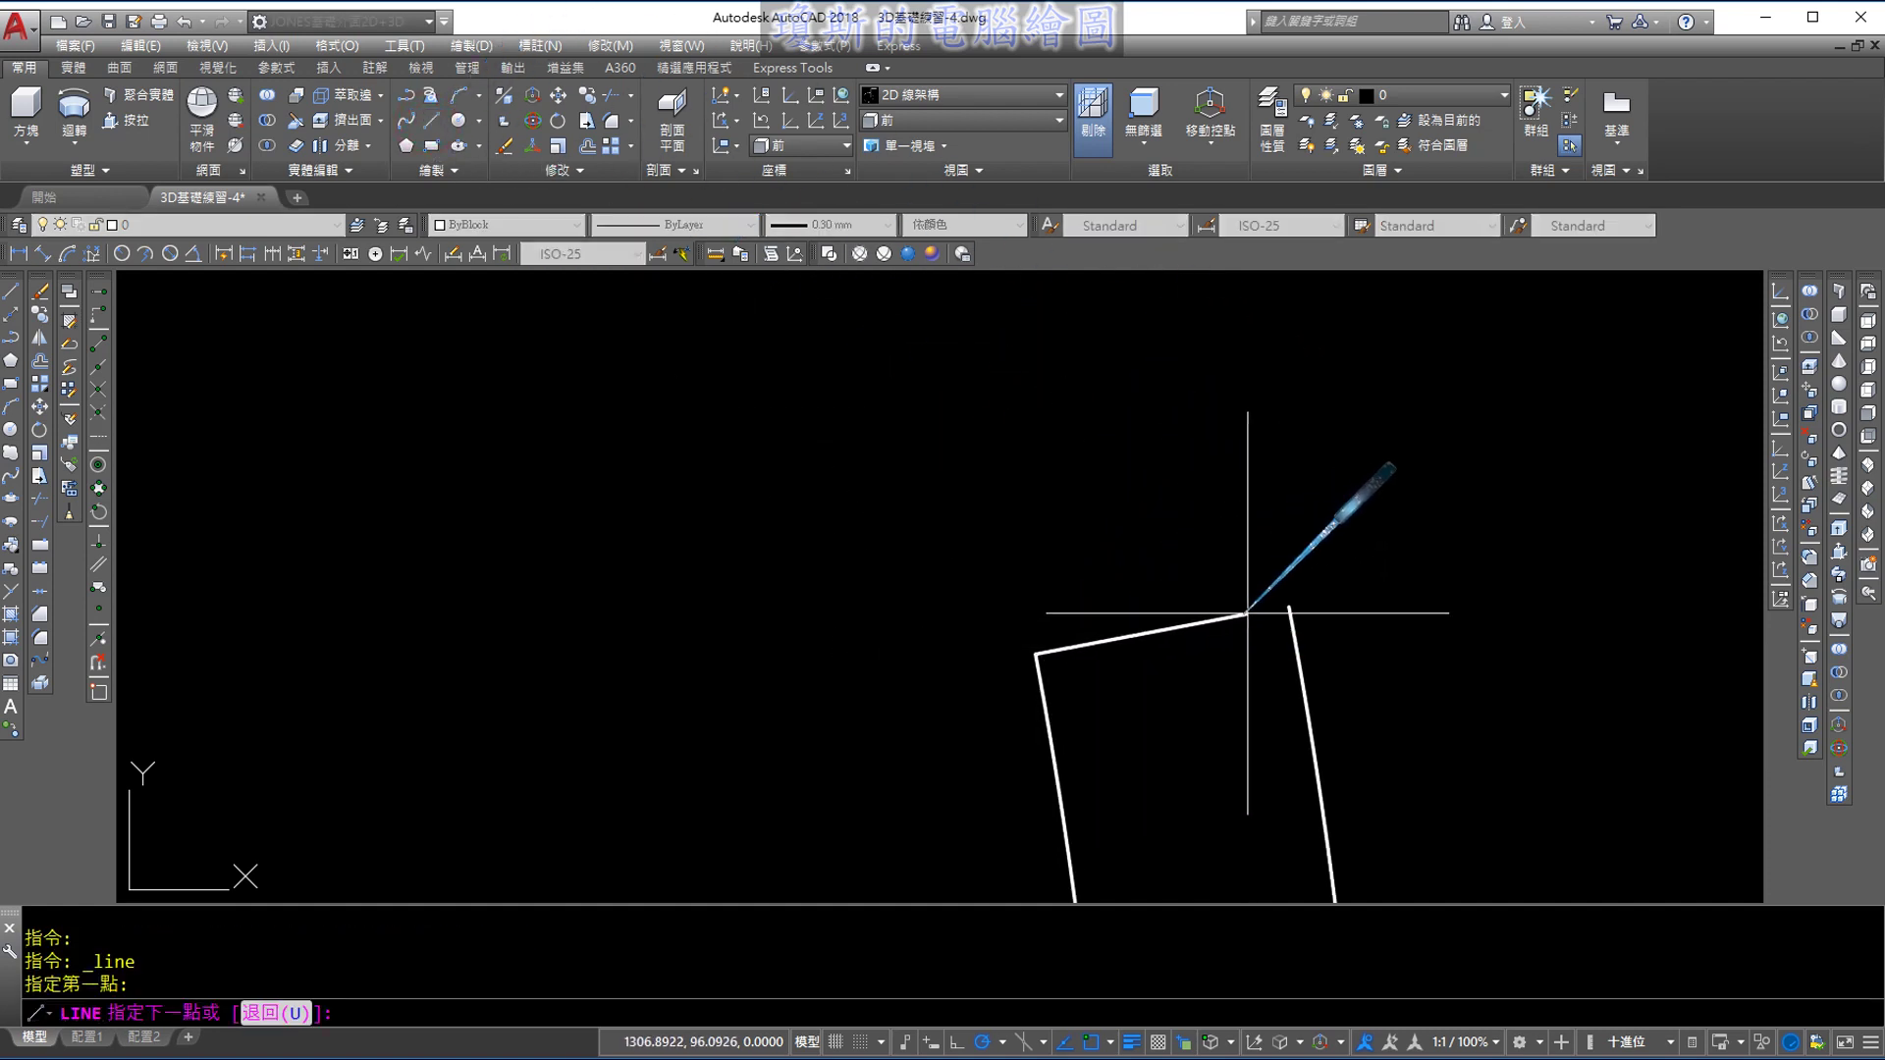
{"action": "left_click", "coordinate": [1289, 609]}
{"action": "key", "text": "Return"}
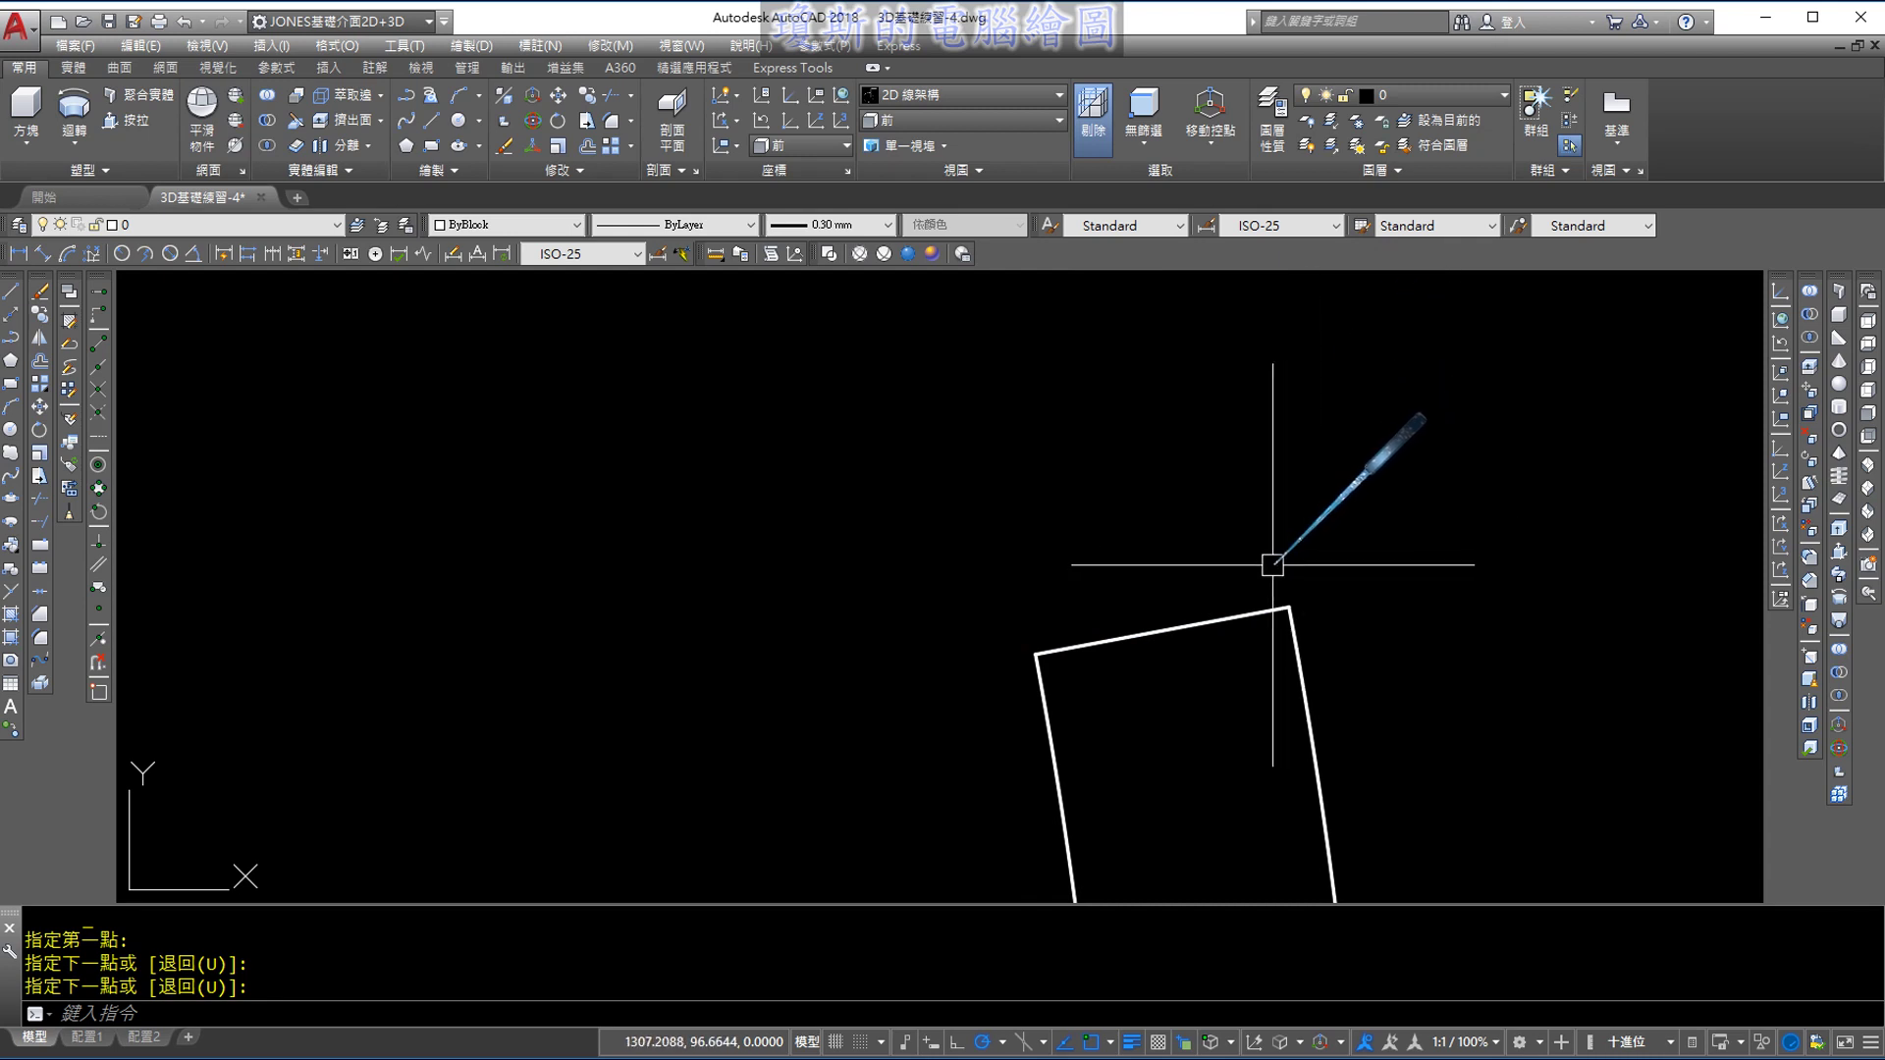
Erase the rim line, then restore it with undo
{"action": "middle_click_drag", "start_coordinate": [1264, 568], "coordinate": [1204, 411]}
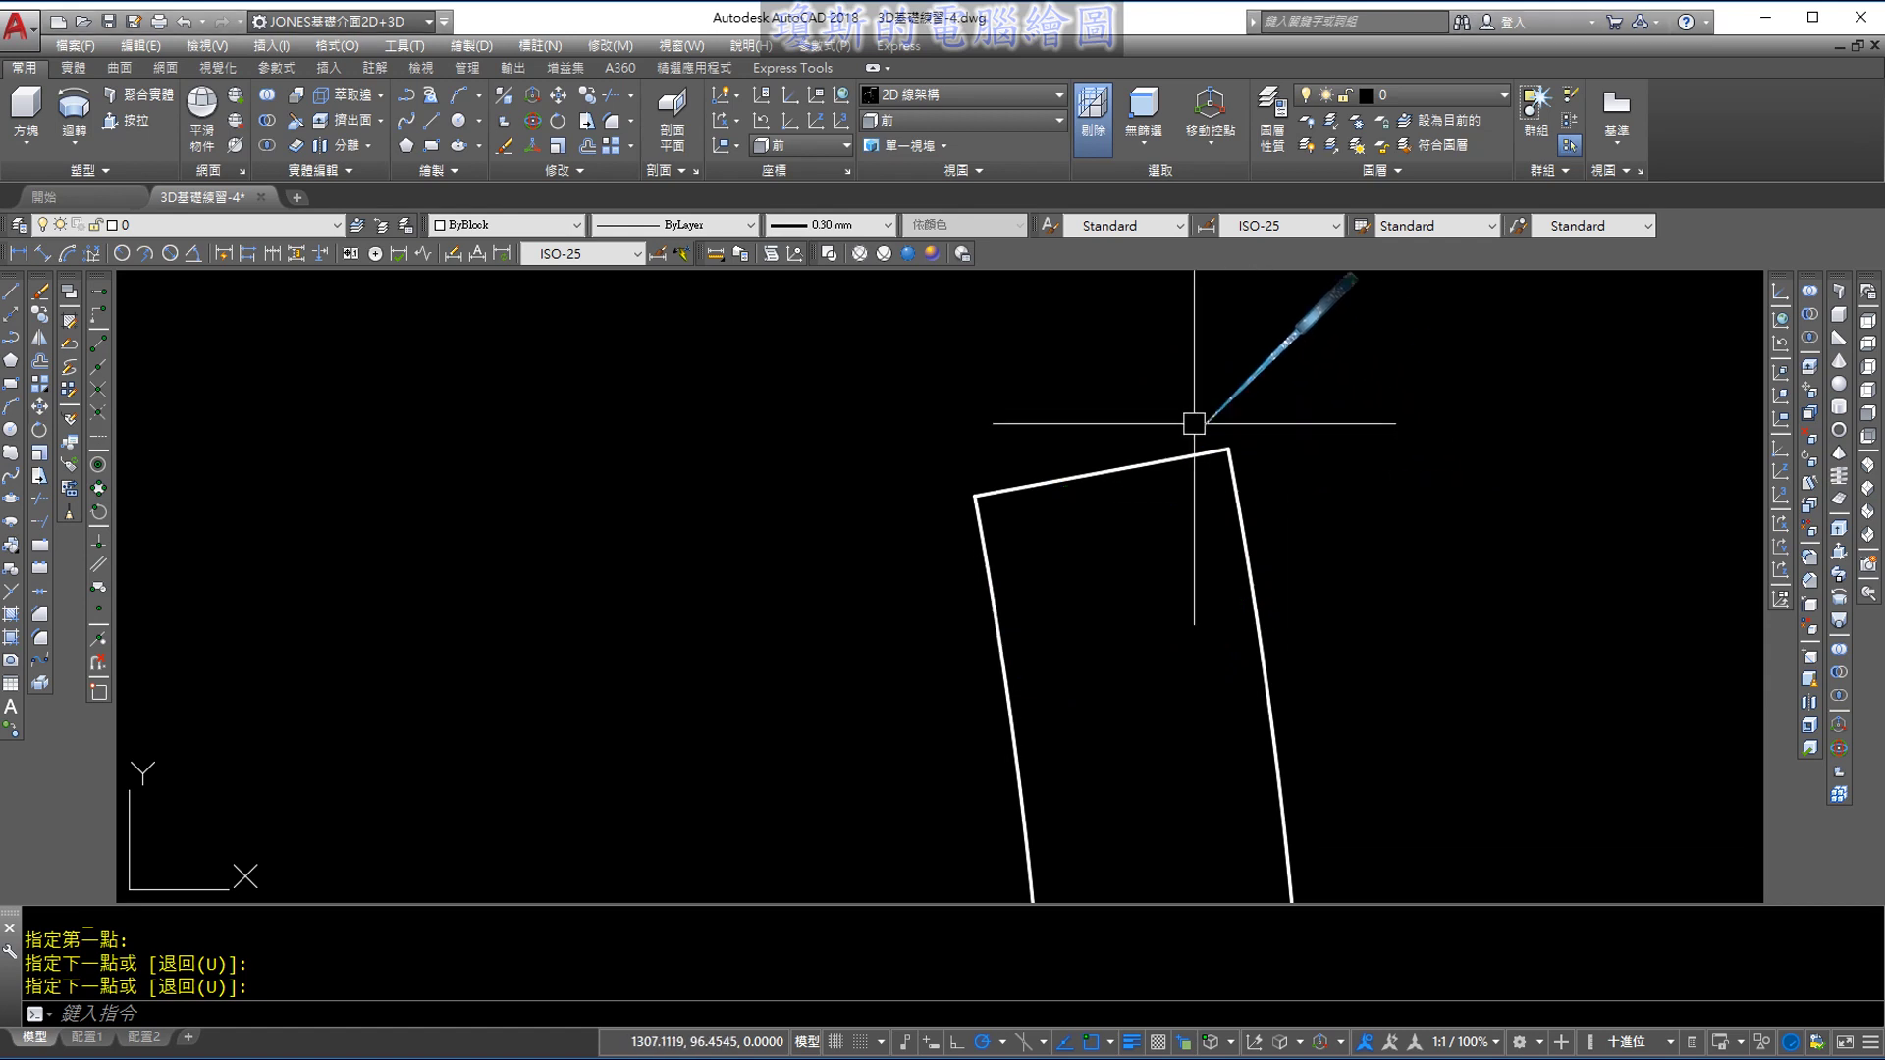
{"action": "middle_click_drag", "start_coordinate": [1069, 393], "coordinate": [1073, 534]}
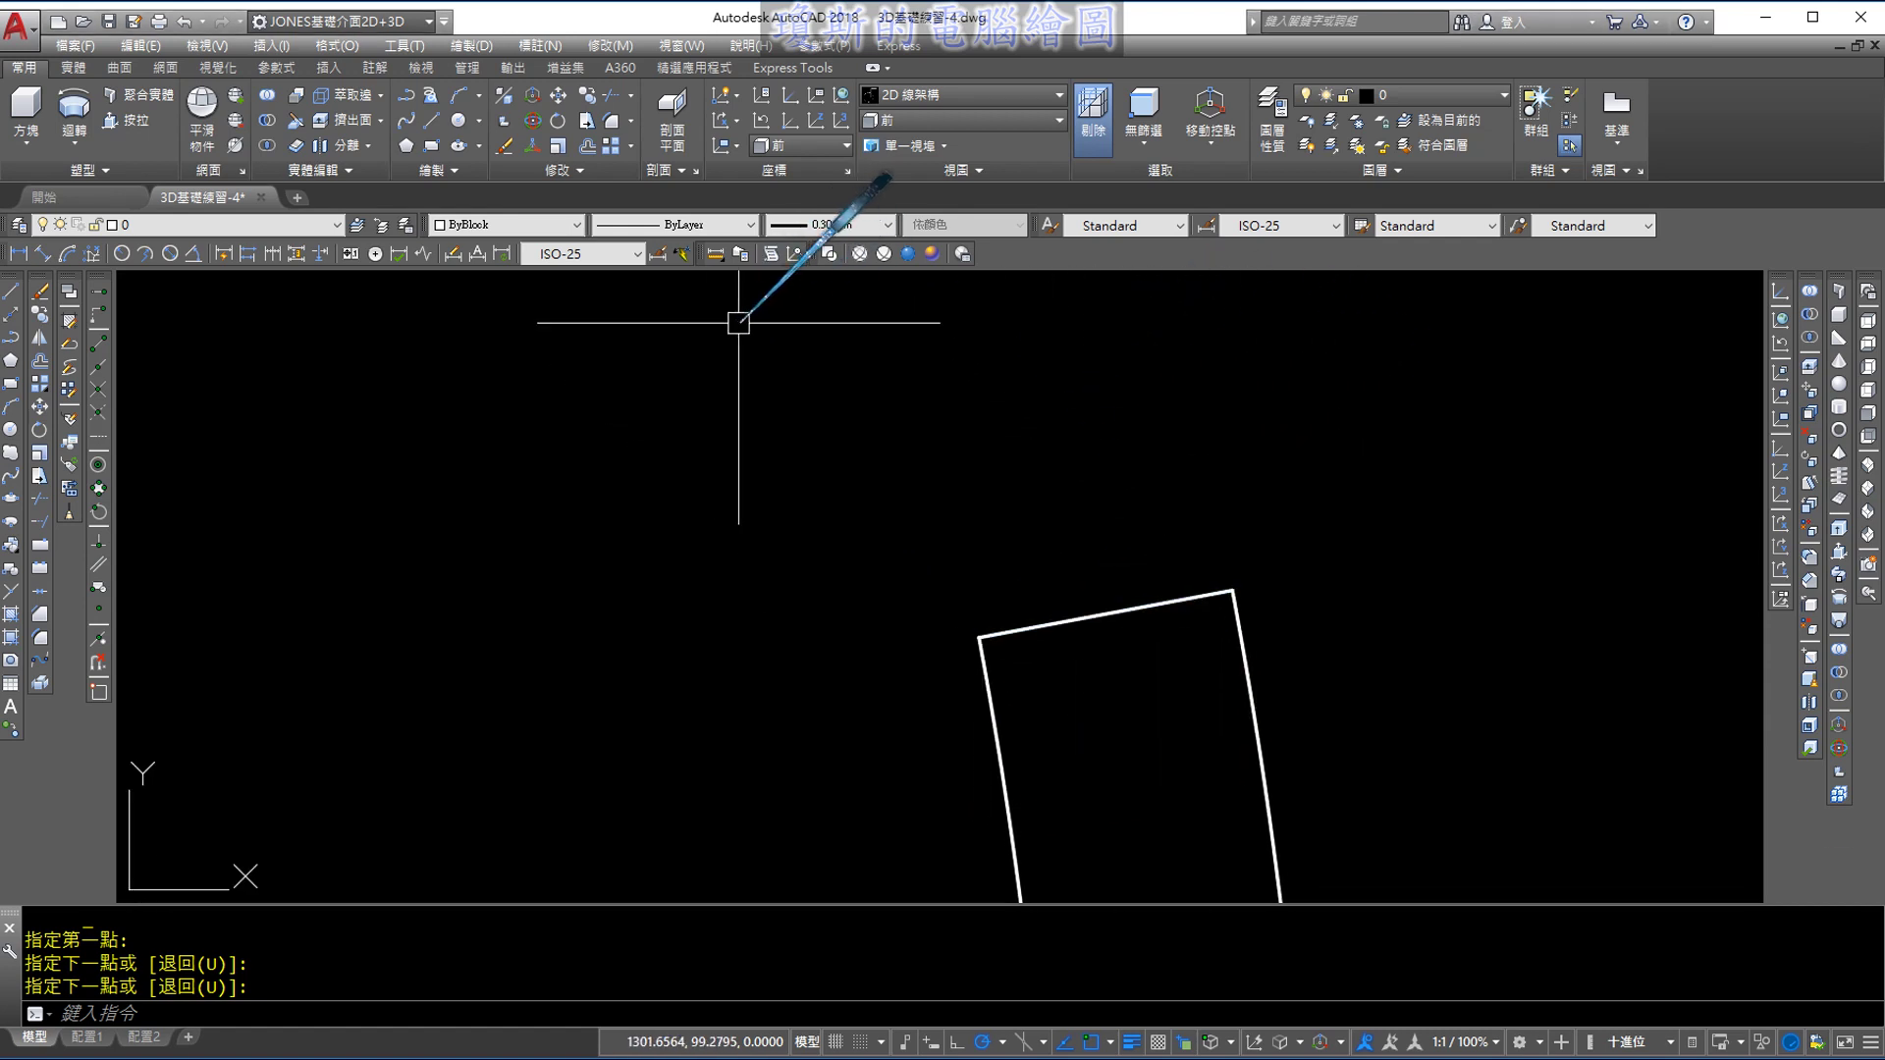
{"action": "left_click", "coordinate": [1044, 624]}
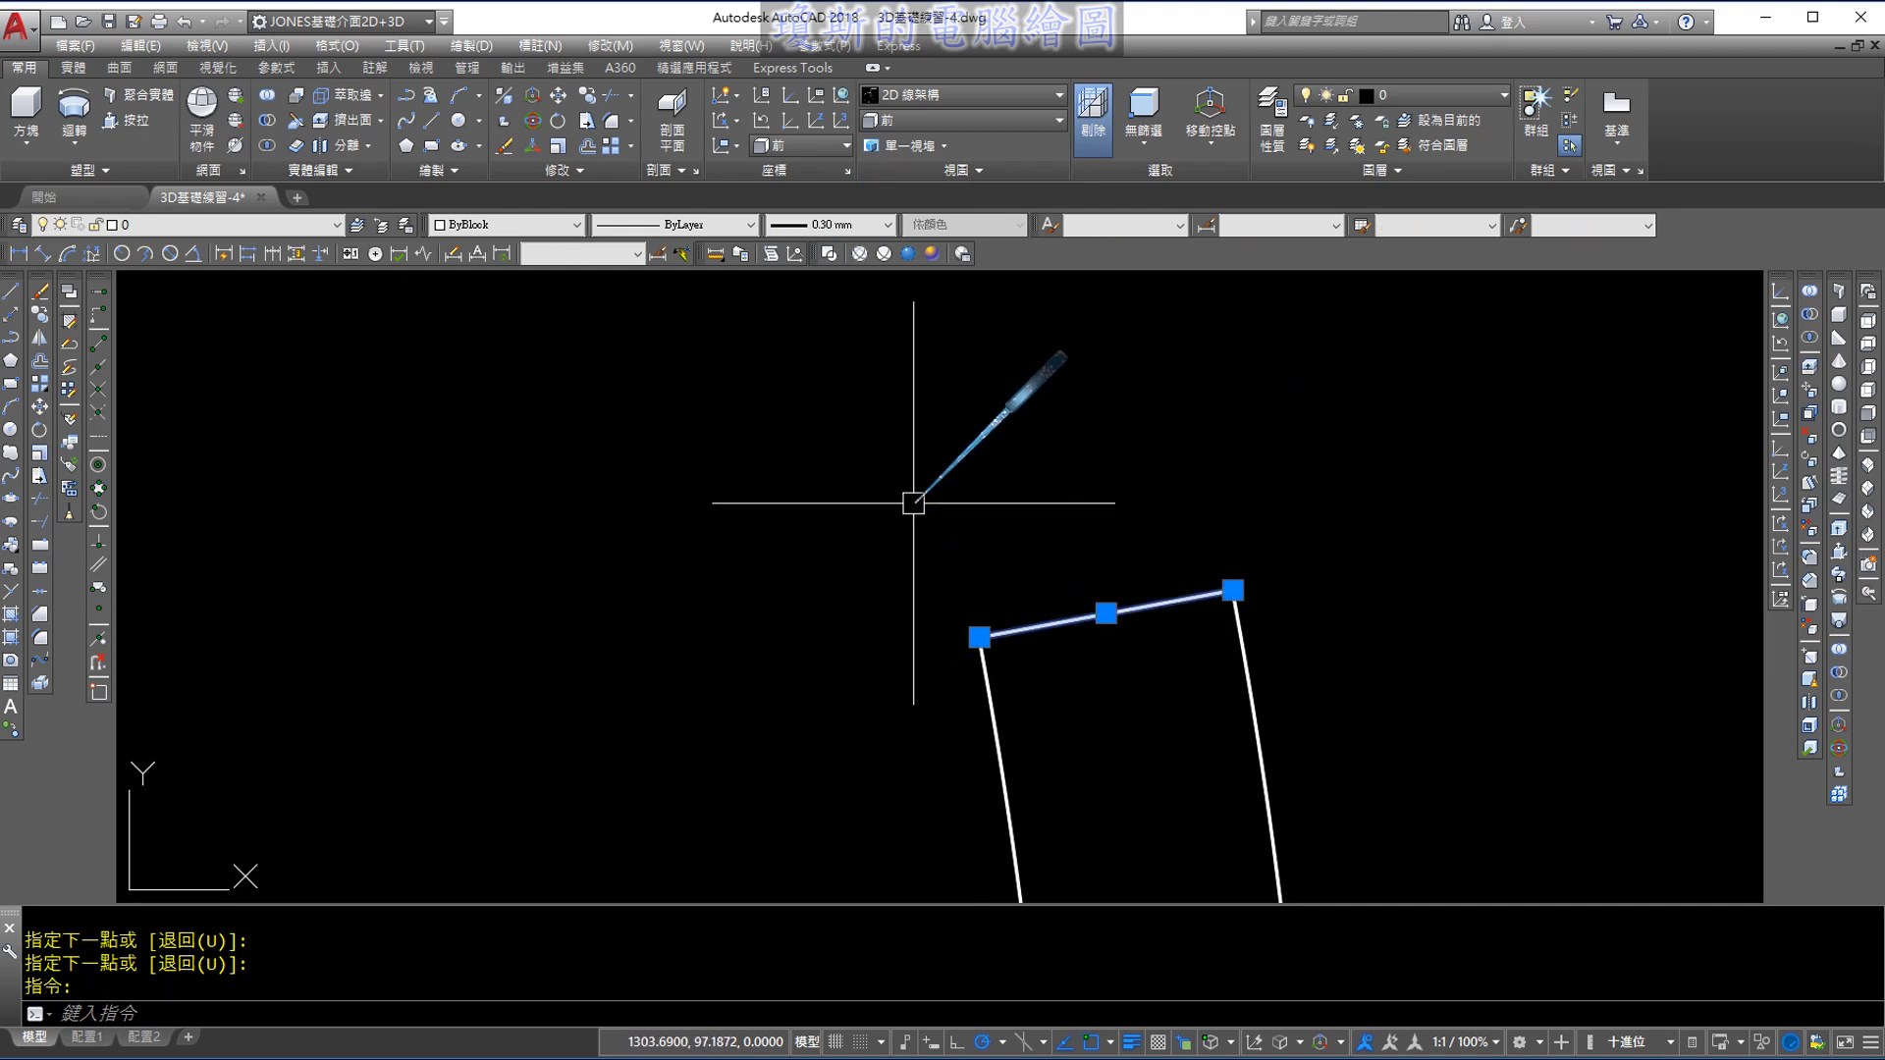
{"action": "key", "text": "Delete"}
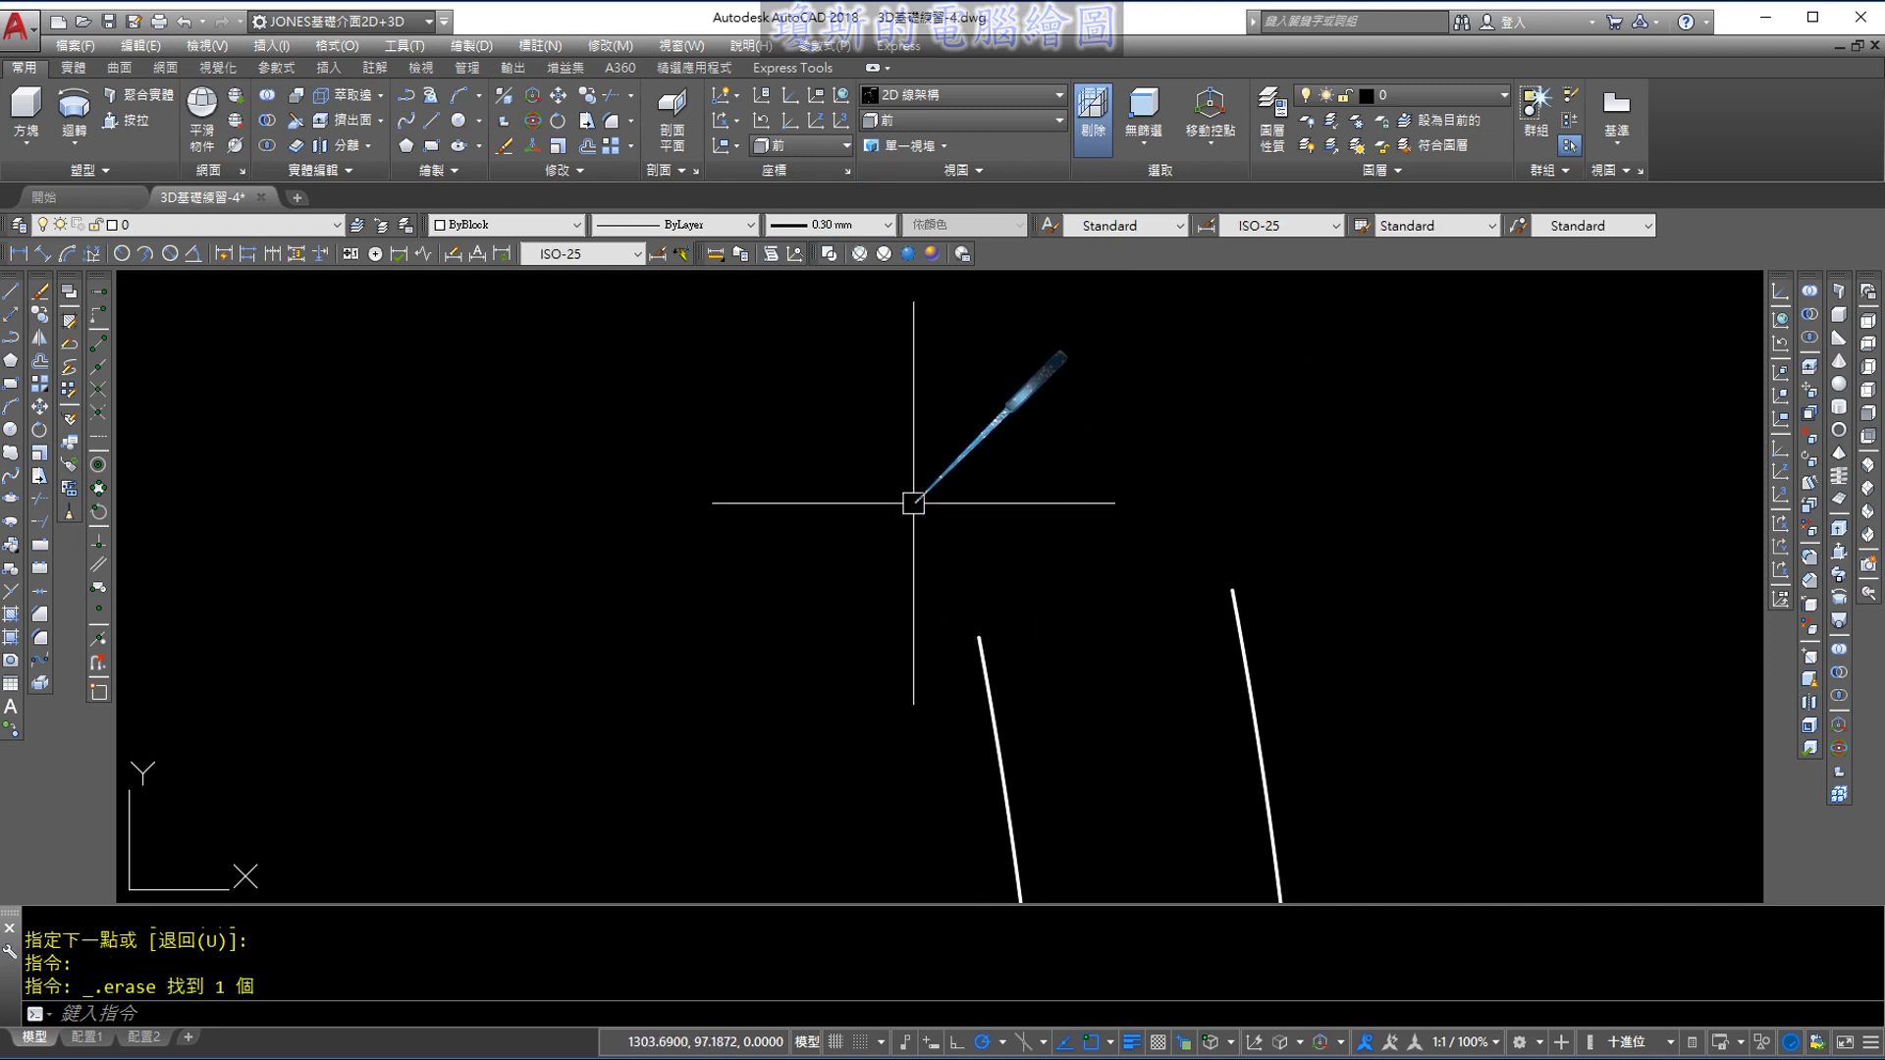
{"action": "key", "text": "ctrl+z"}
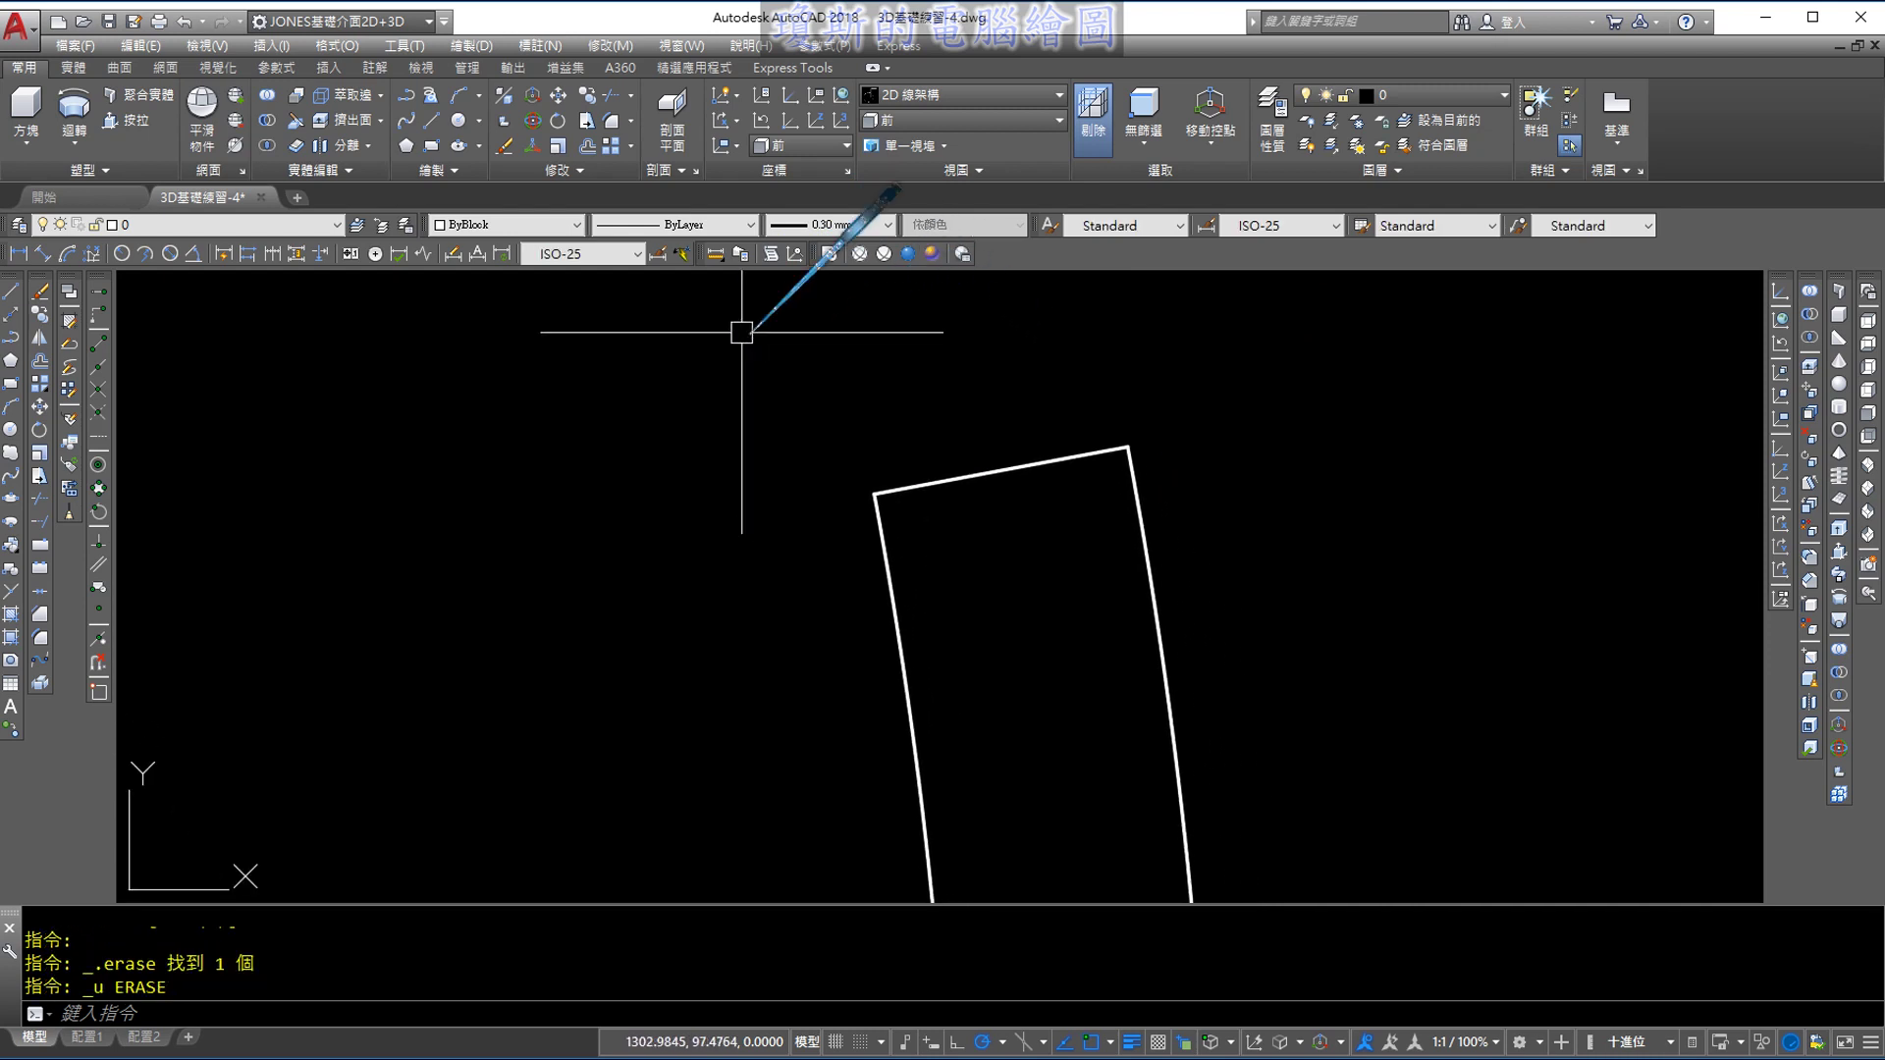
Draw a Tan,Tan,Tan circle touching both side curves and the rim line
{"action": "left_click", "coordinate": [480, 120]}
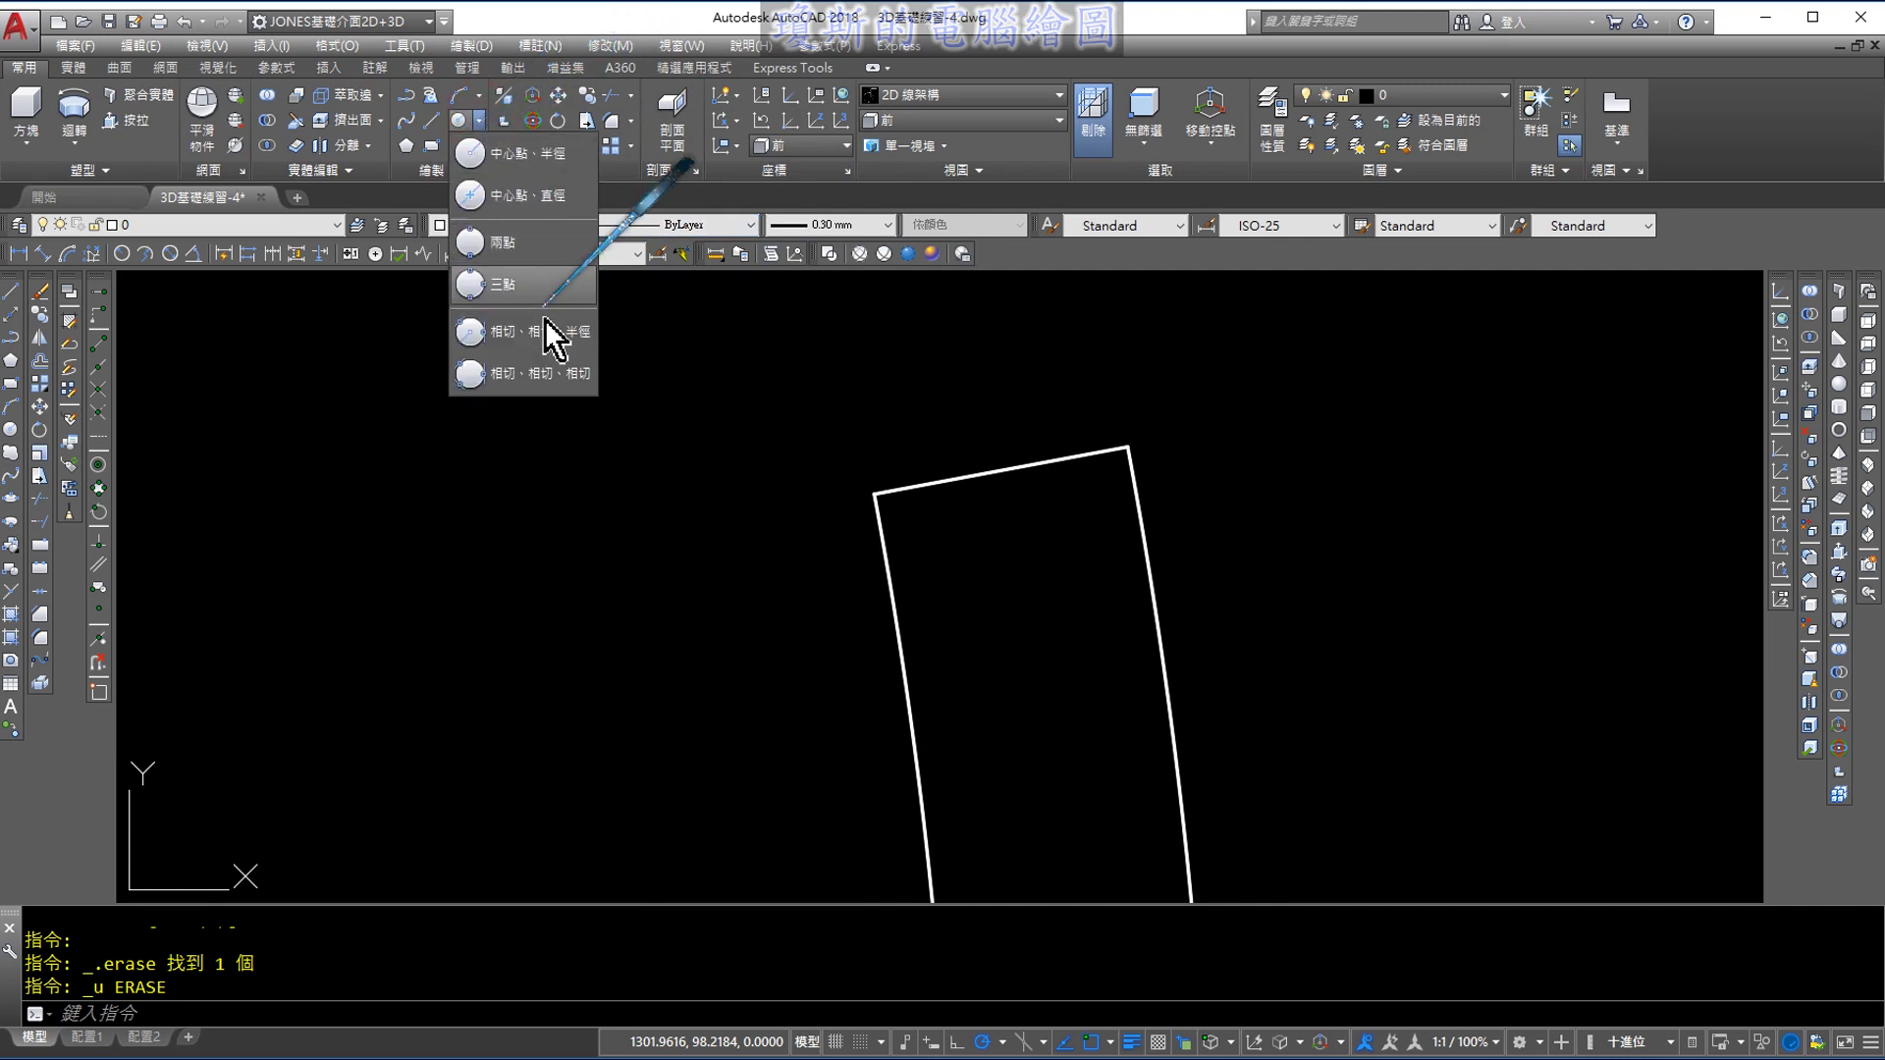
{"action": "left_click", "coordinate": [558, 375]}
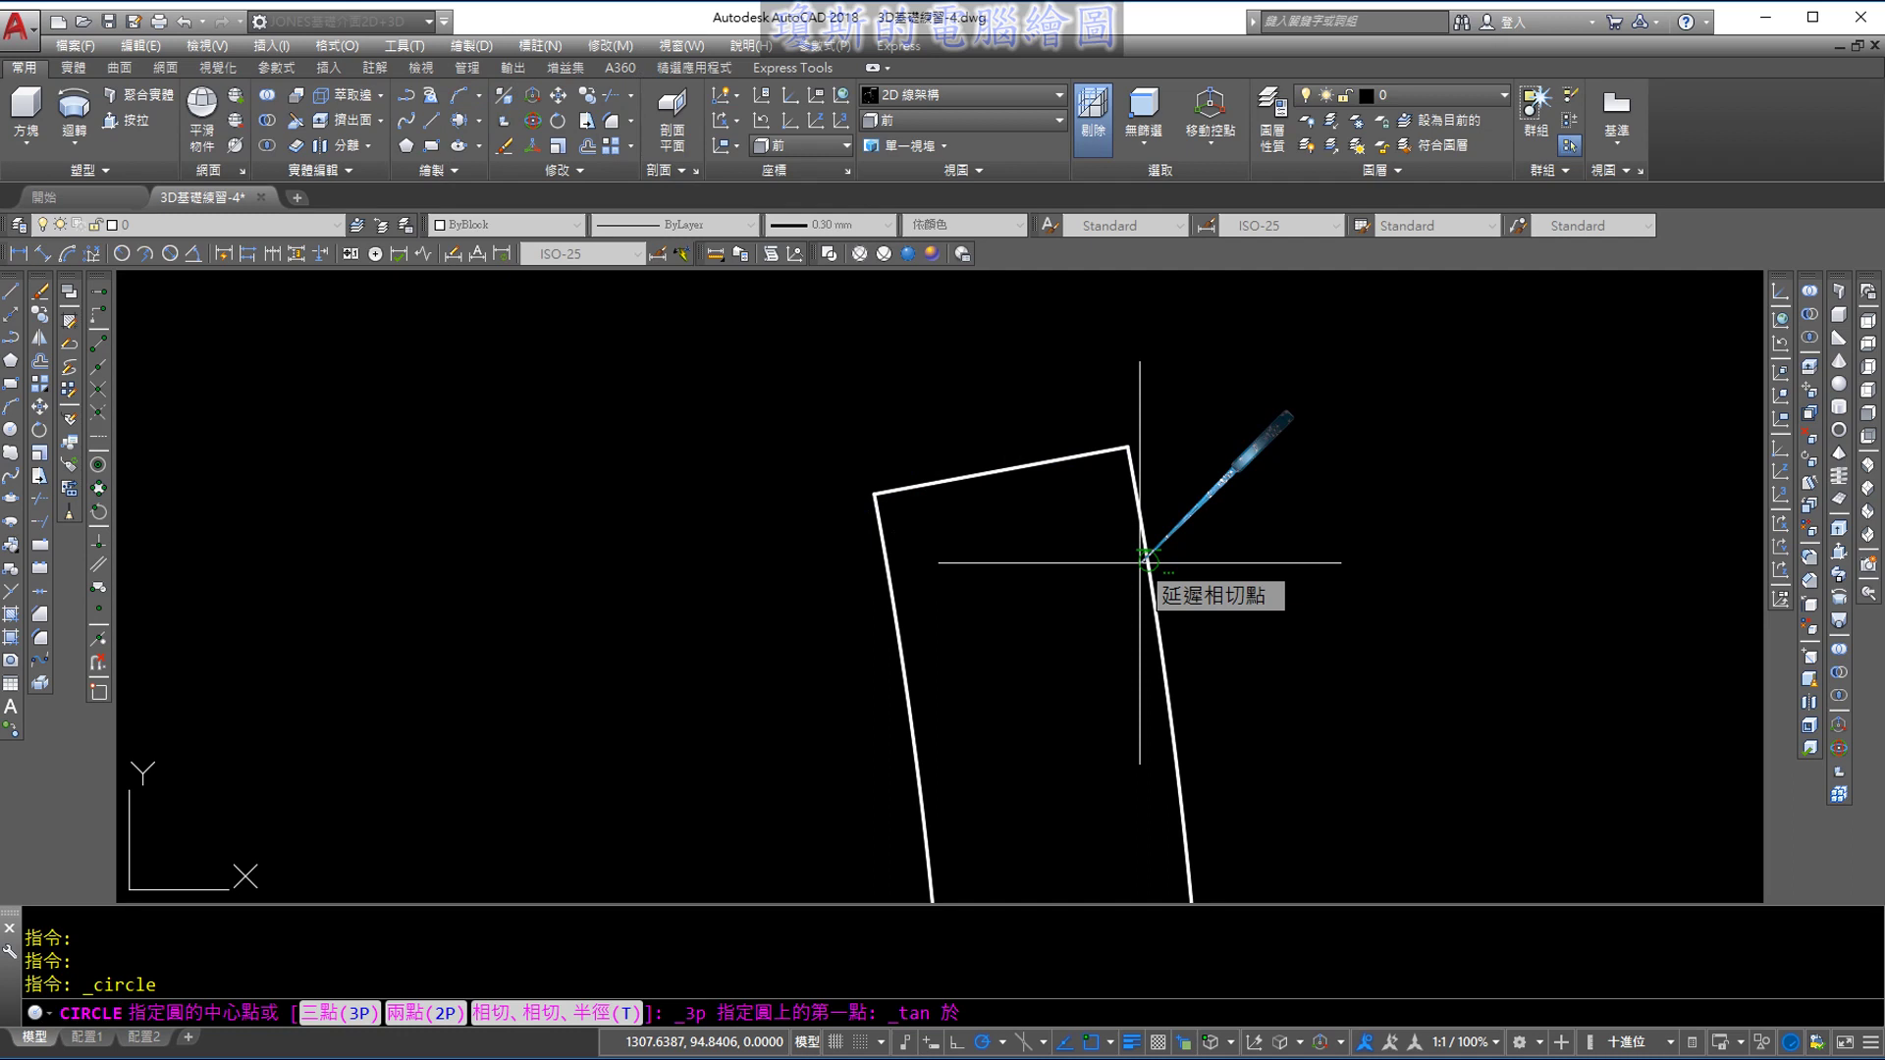
{"action": "left_click", "coordinate": [1140, 563]}
{"action": "left_click", "coordinate": [1000, 475]}
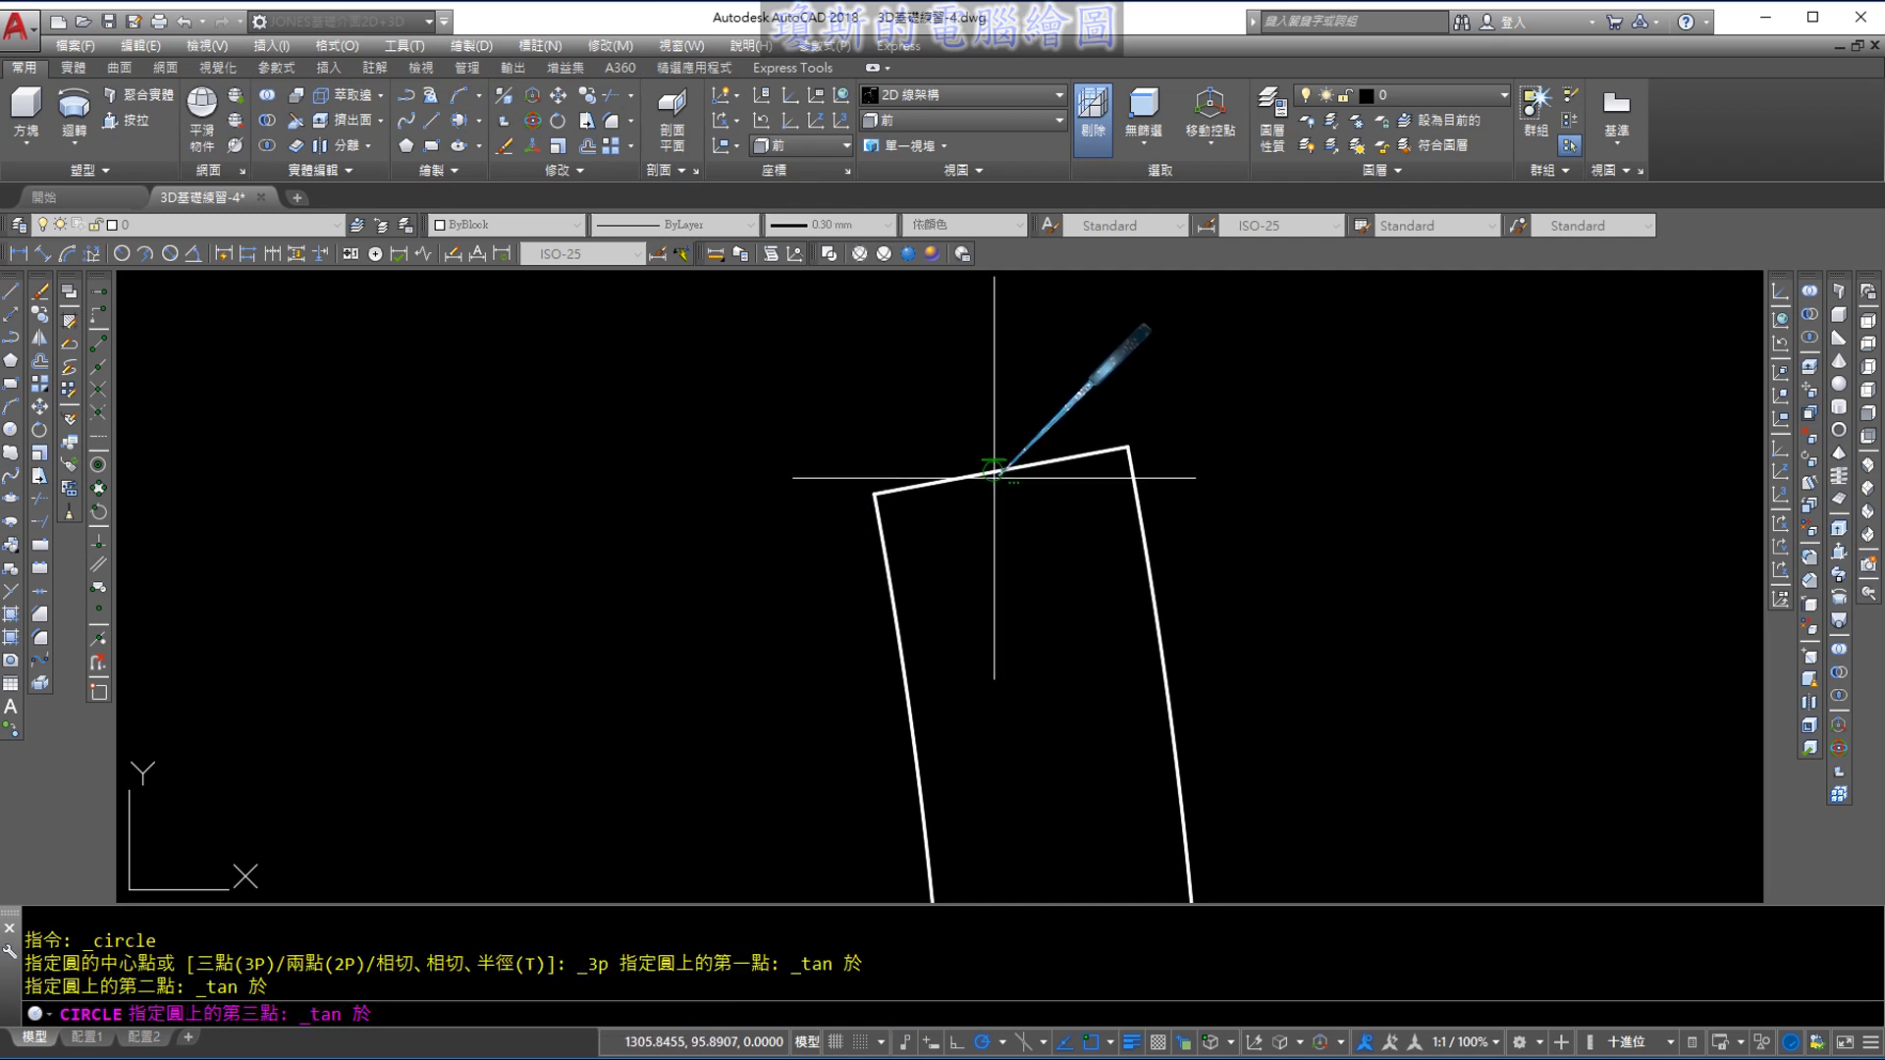
{"action": "left_click", "coordinate": [909, 643]}
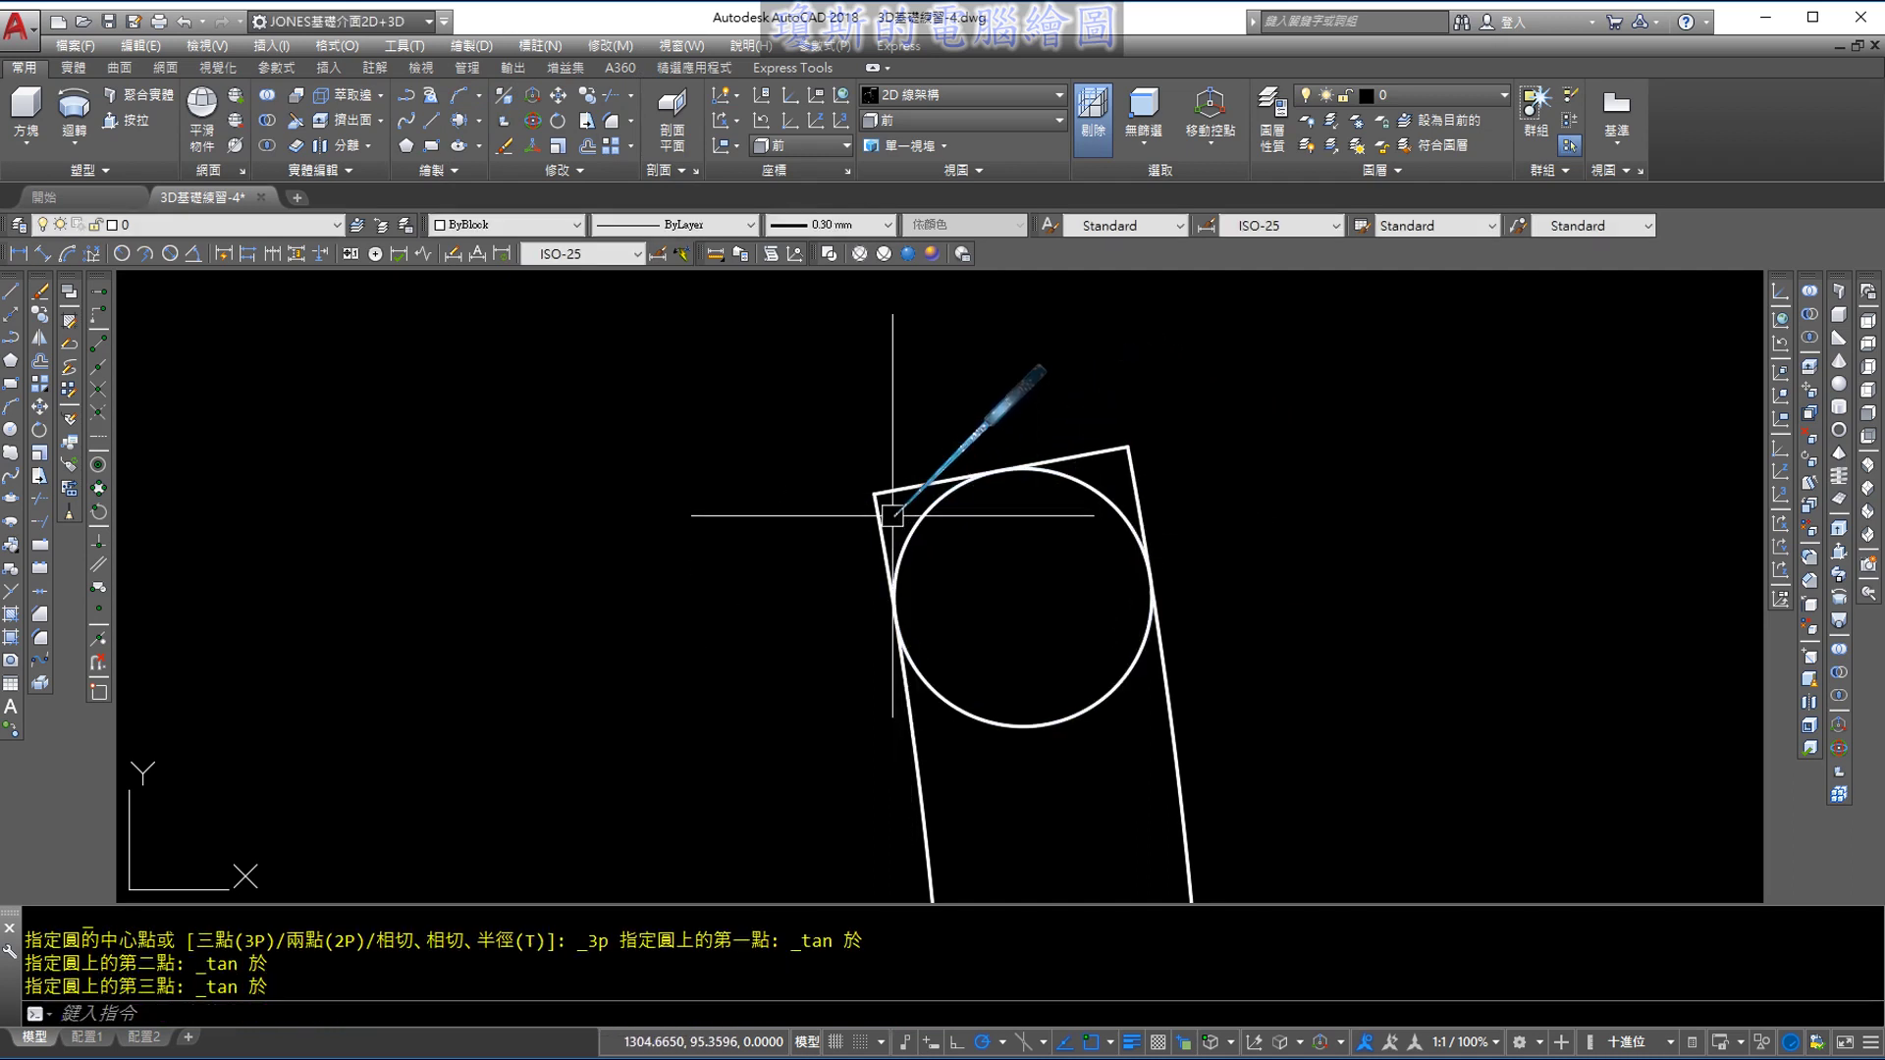
Erase the rim line and trim the circle, then undo back to the four-sided outline
{"action": "left_click", "coordinate": [883, 490]}
{"action": "key", "text": "Delete"}
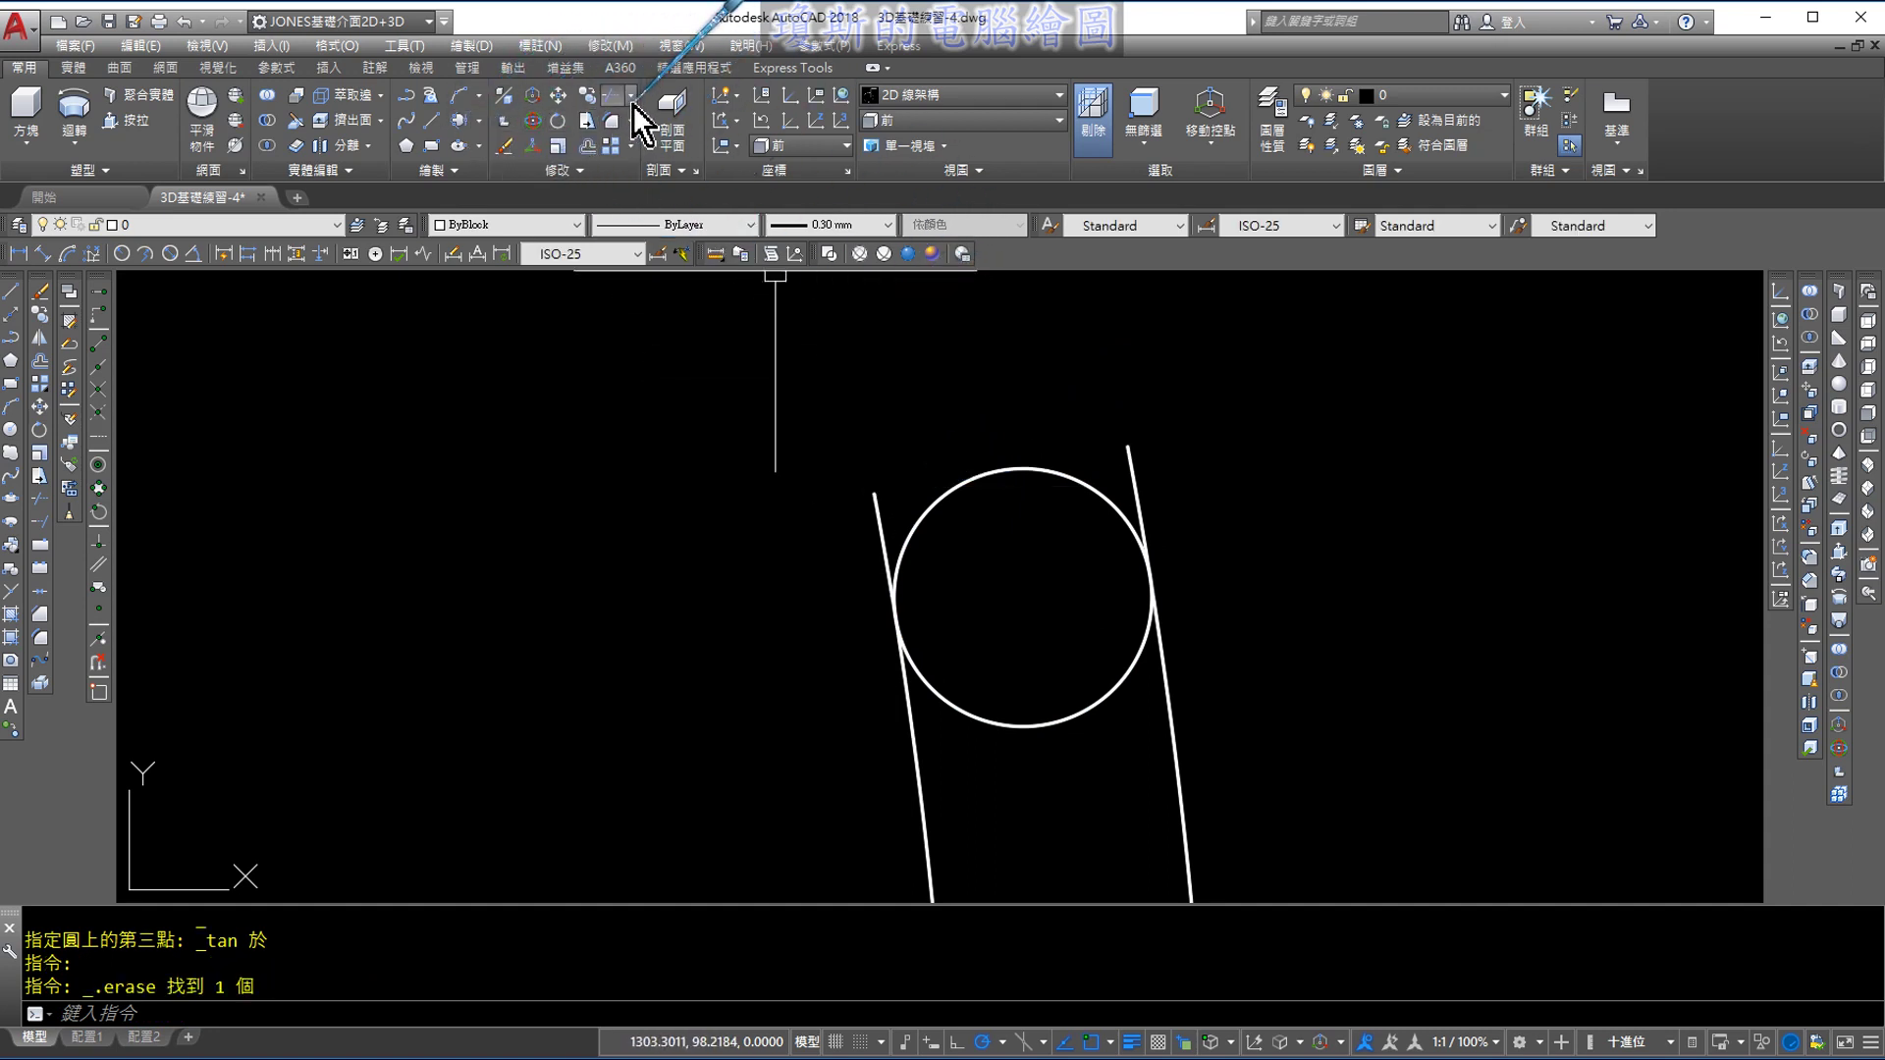
{"action": "left_click", "coordinate": [643, 128]}
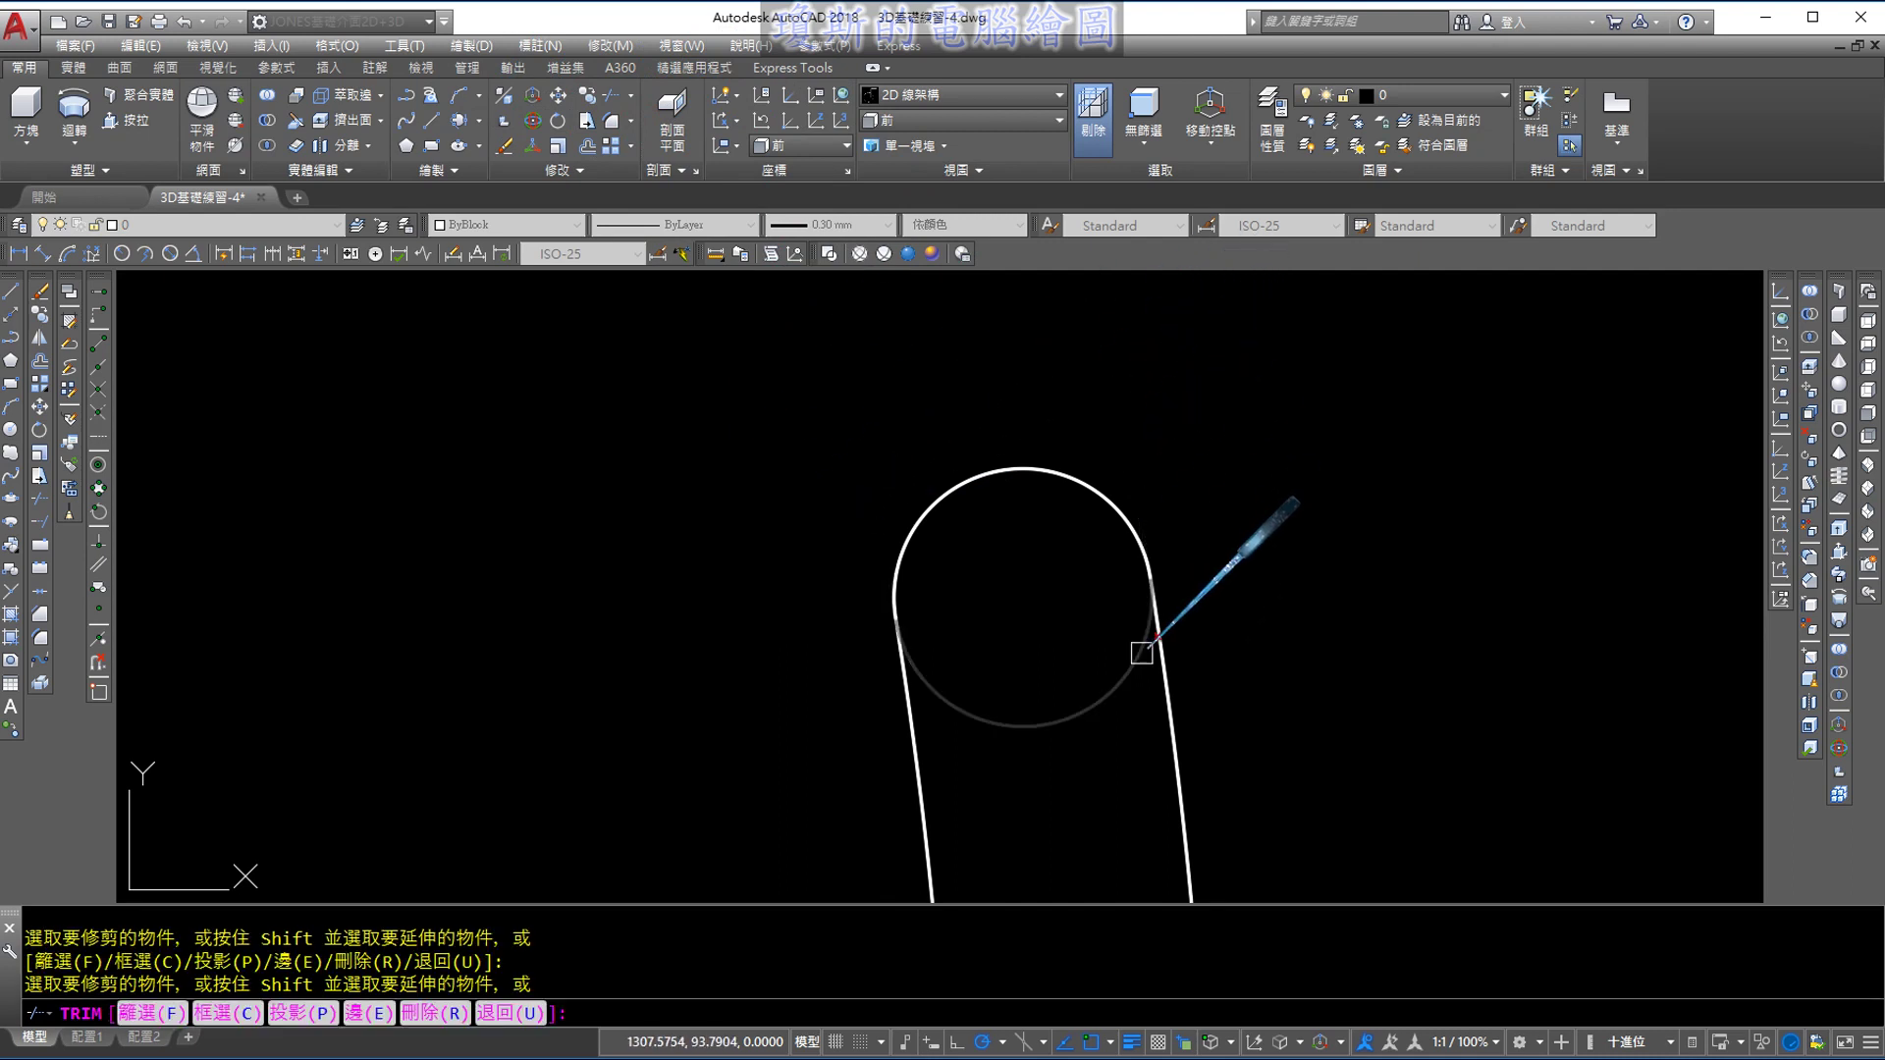
{"action": "key", "text": "Return"}
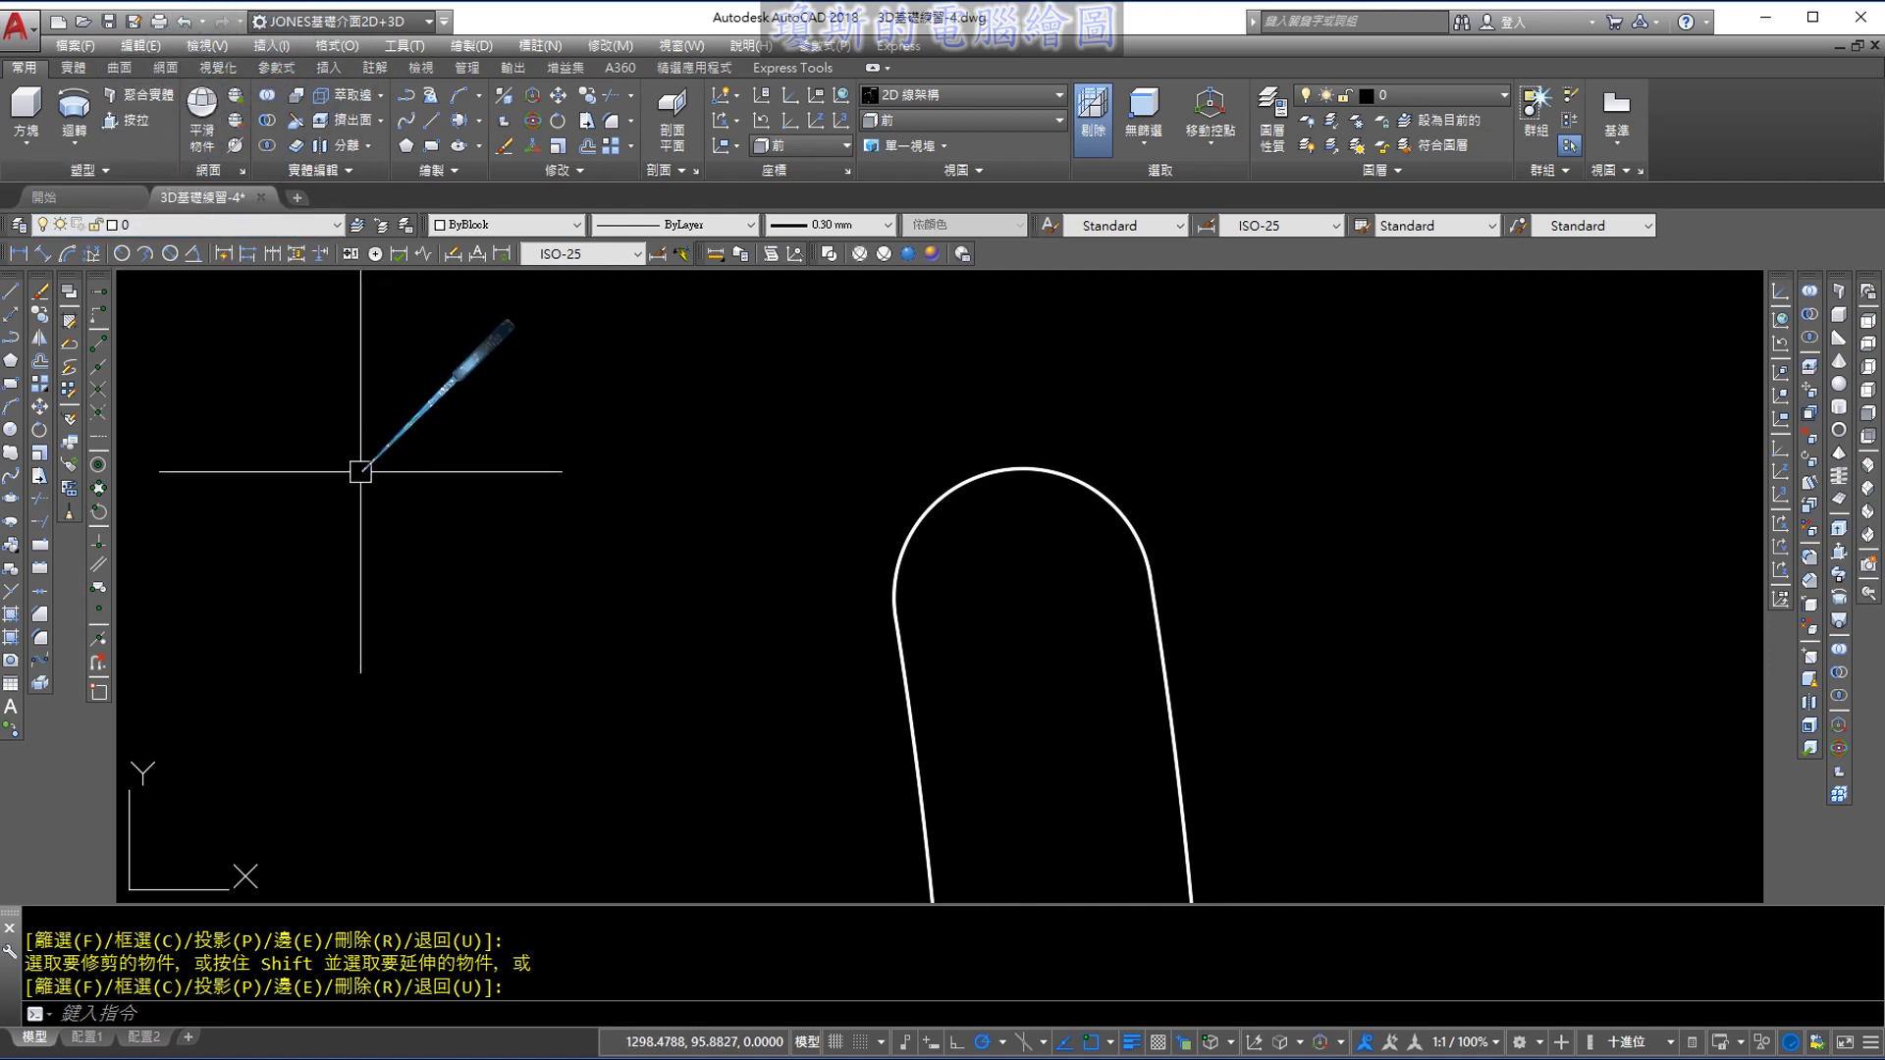
{"action": "type", "text": "u"}
{"action": "key", "text": "Return"}
{"action": "key", "text": "Return"}
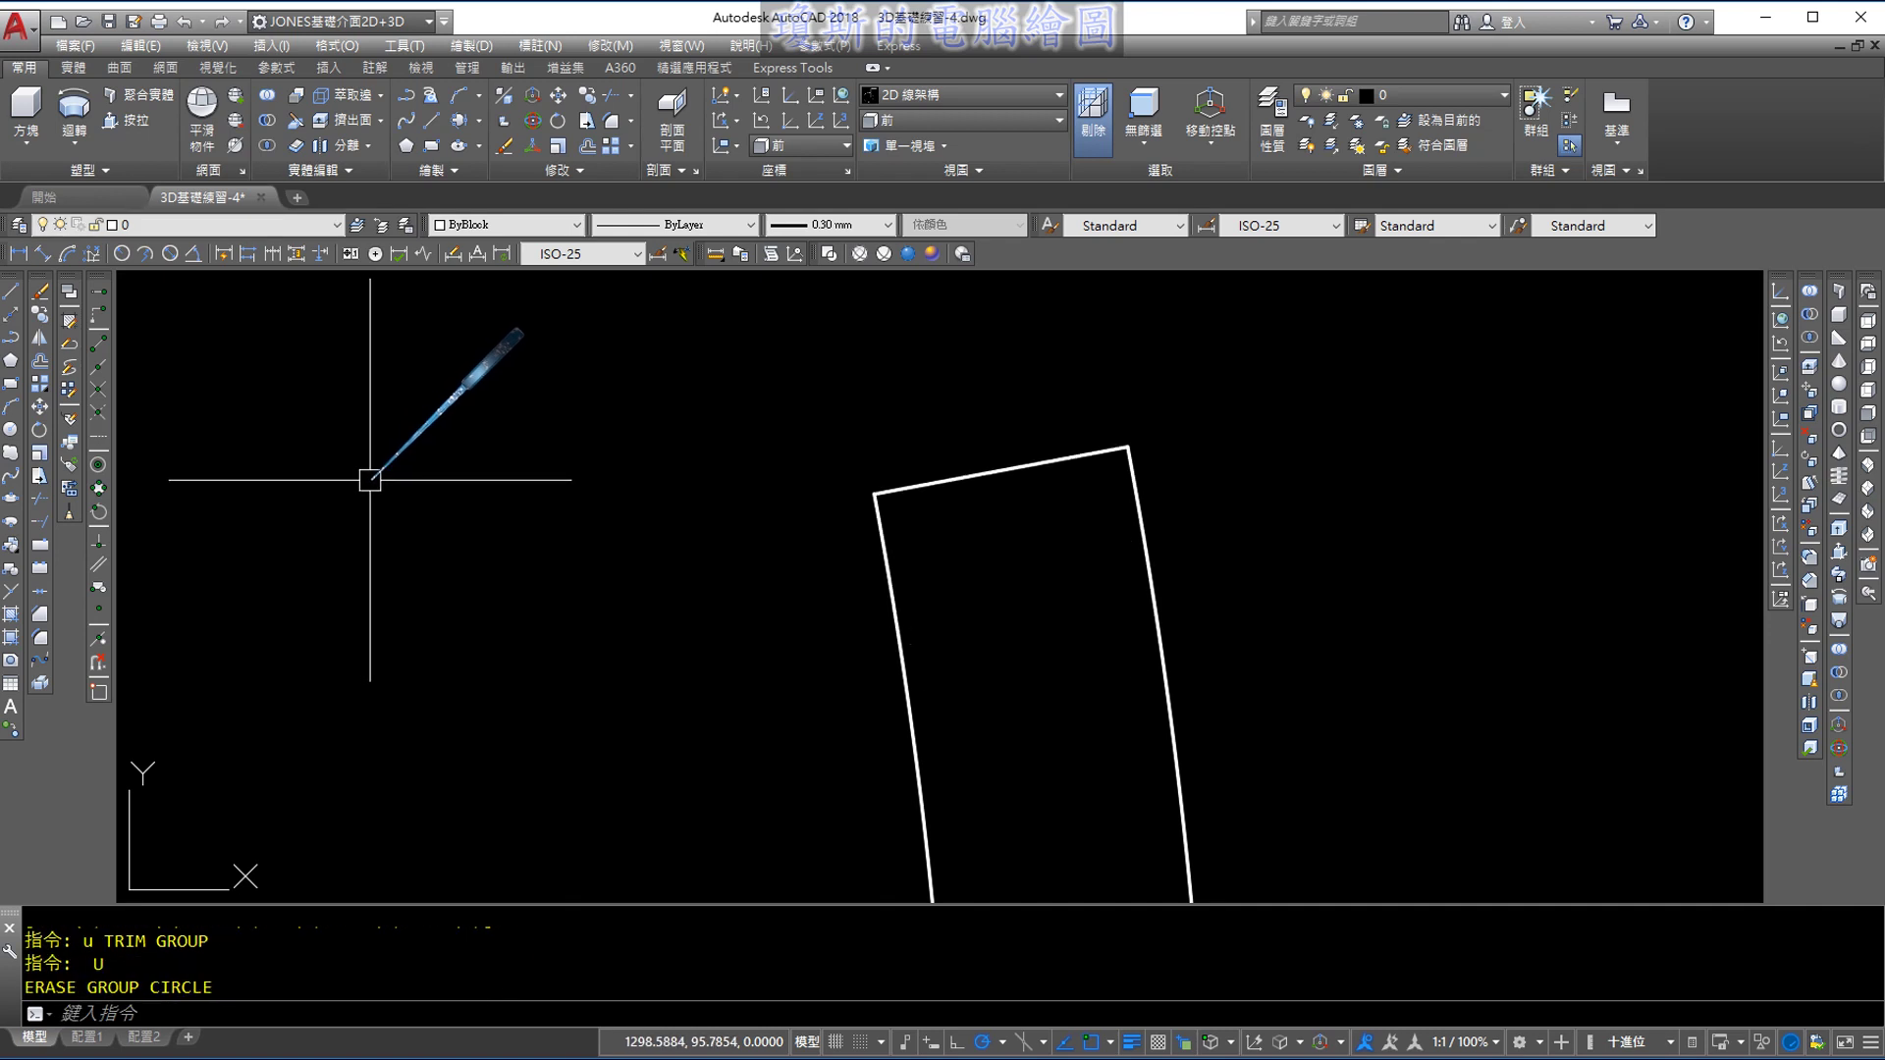
{"action": "key", "text": "Return"}
{"action": "key", "text": "Return"}
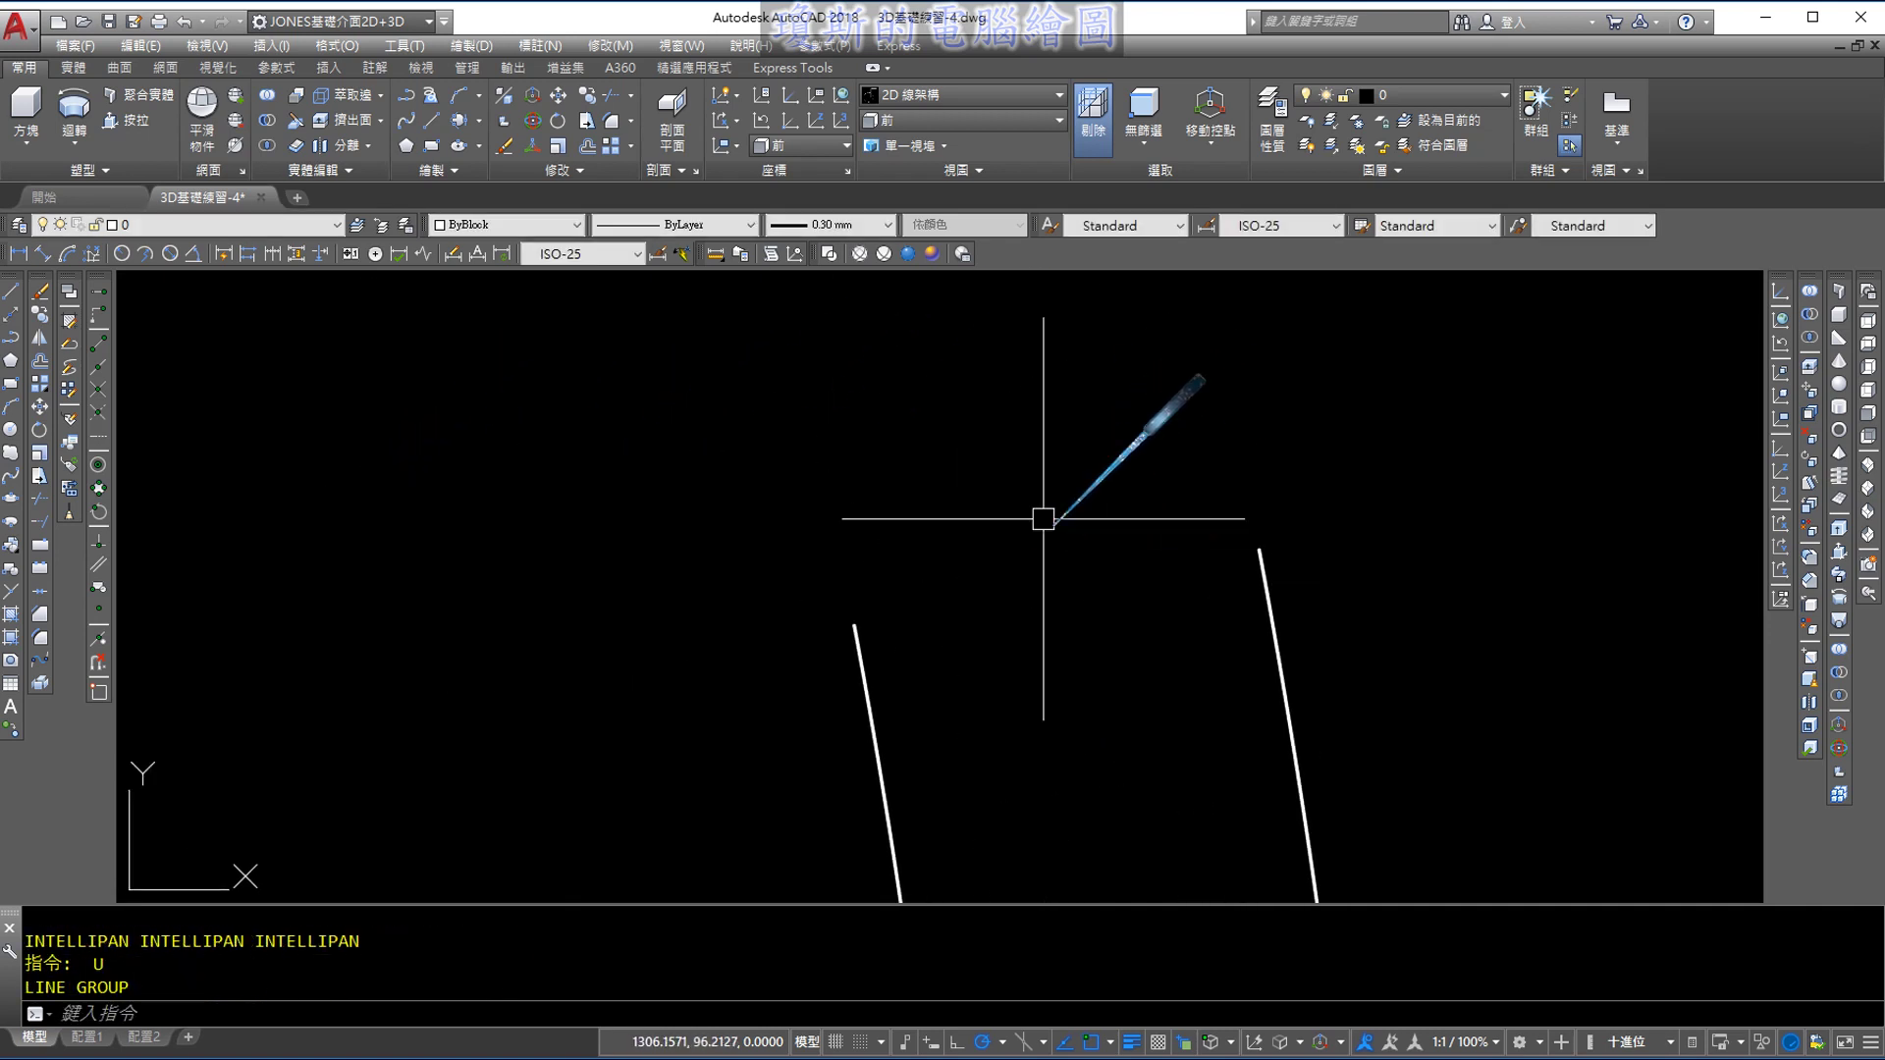
Draw a 3-point arc from the right line's top end, over the top, to the left line's end
{"action": "left_click", "coordinate": [481, 102]}
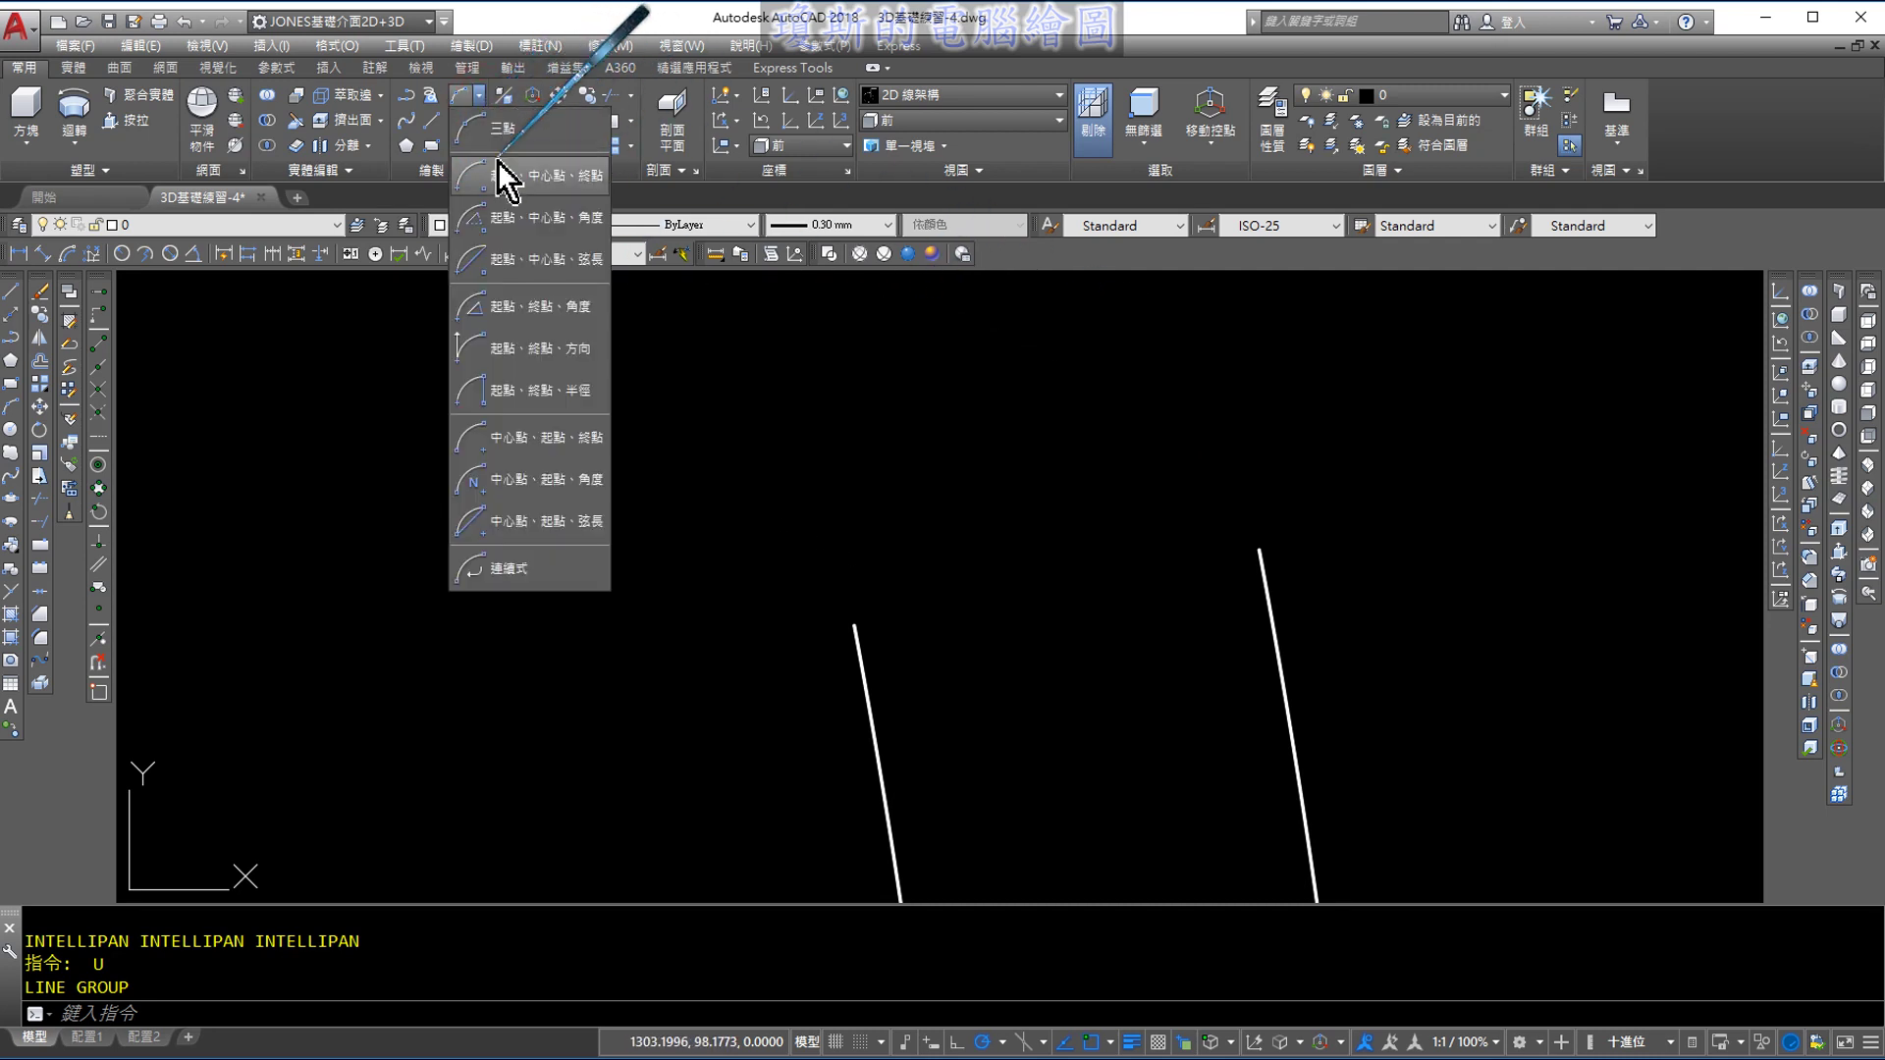
{"action": "left_click", "coordinate": [505, 130]}
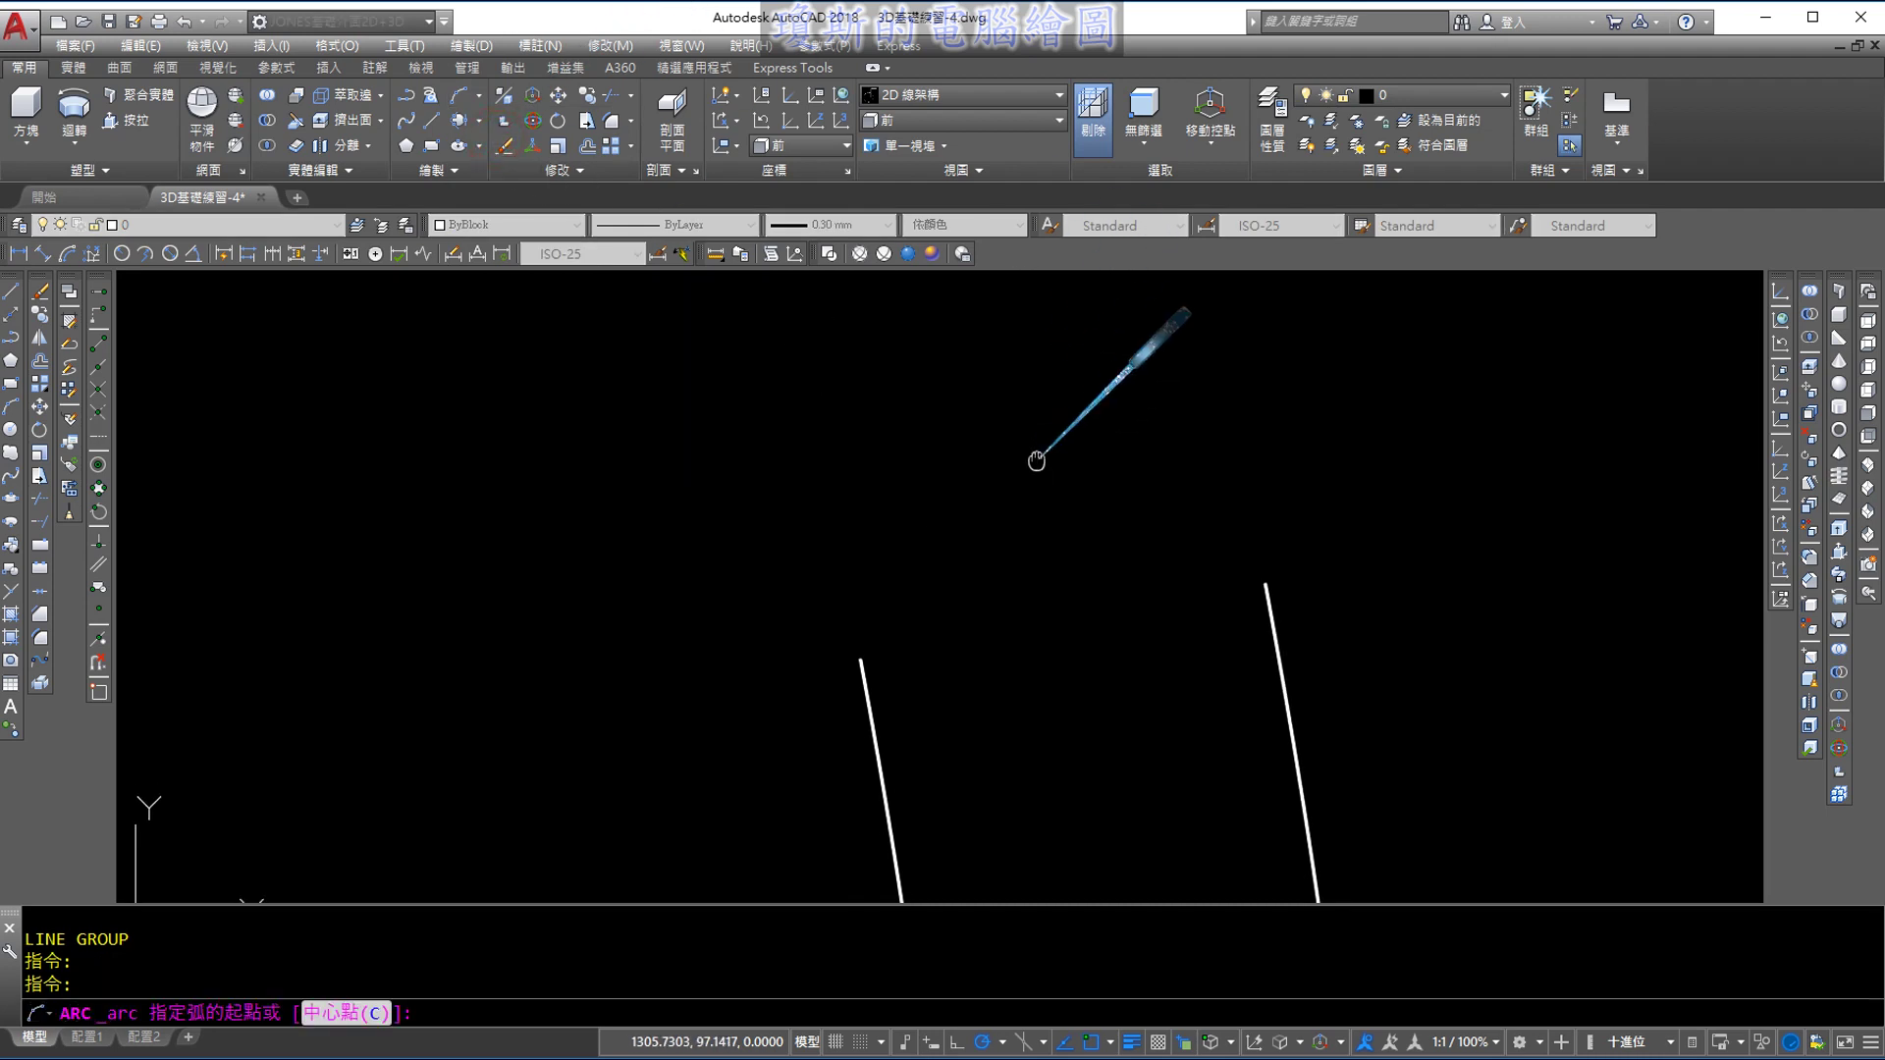
{"action": "left_click", "coordinate": [1267, 584]}
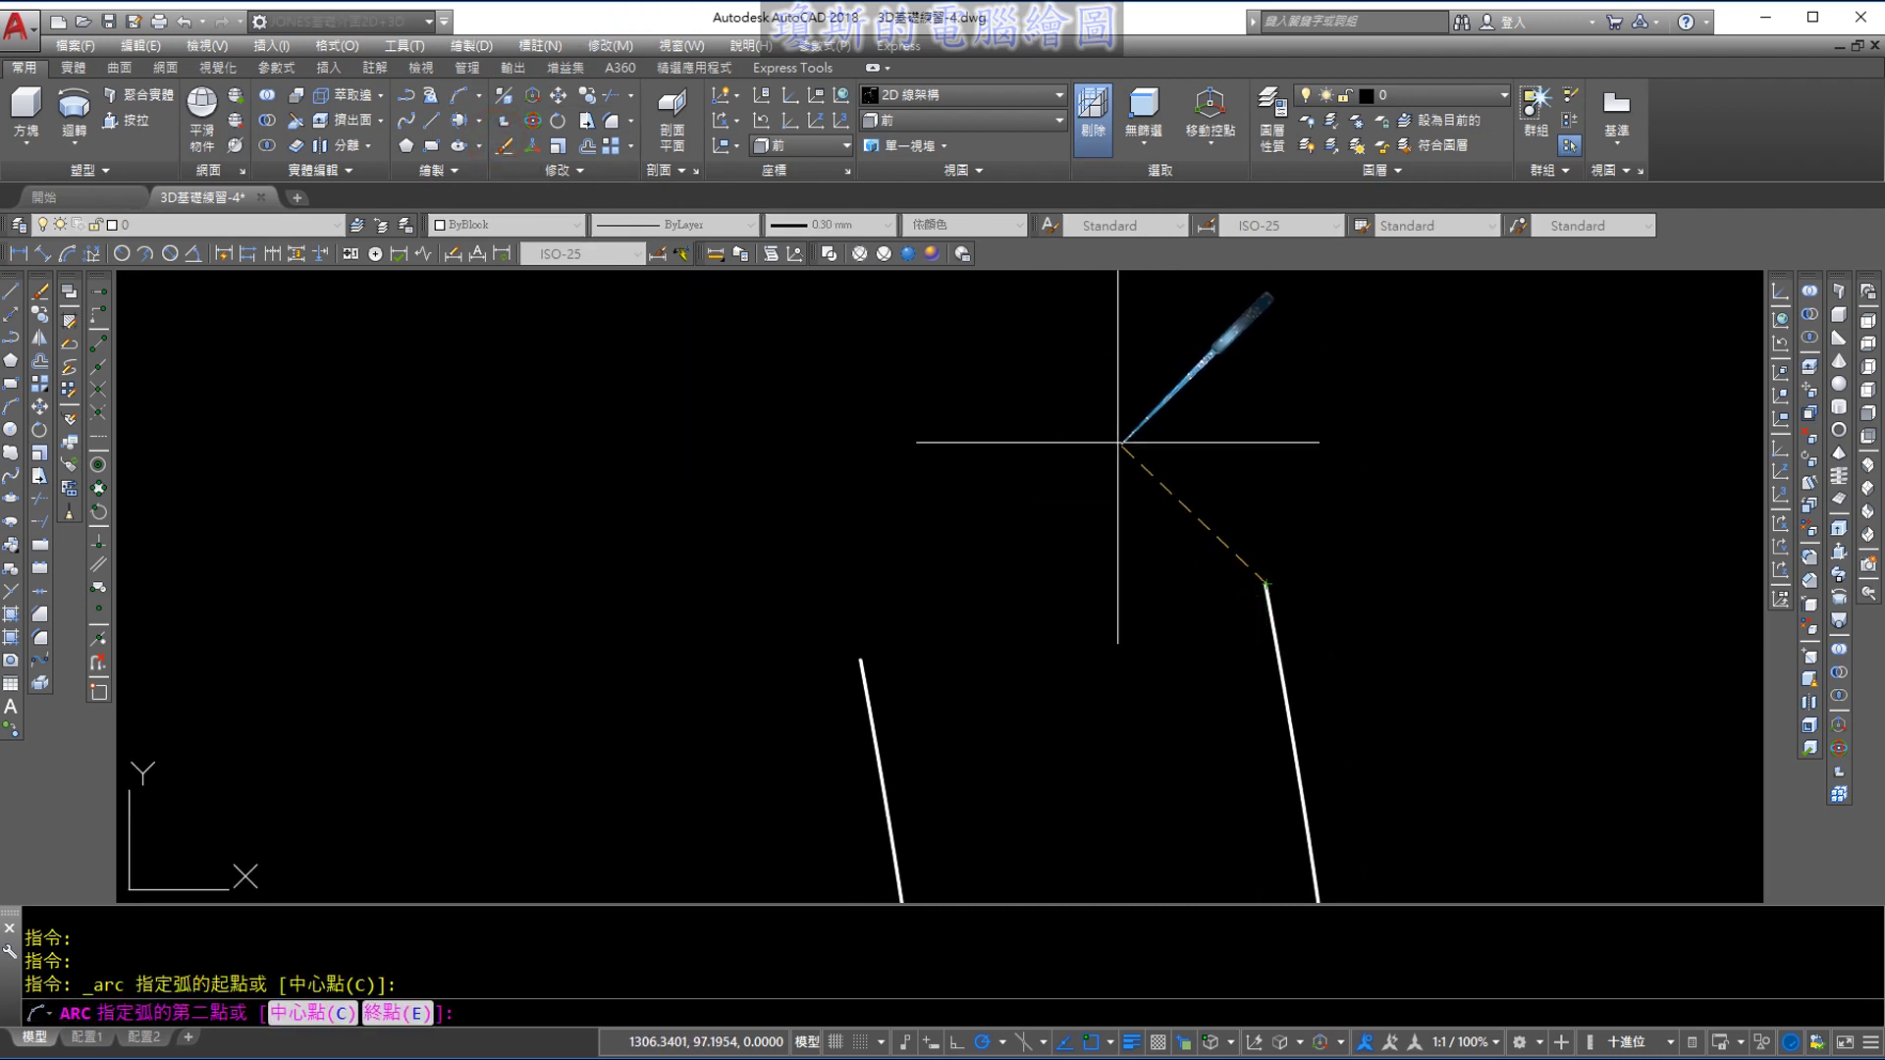
{"action": "left_click", "coordinate": [1029, 362]}
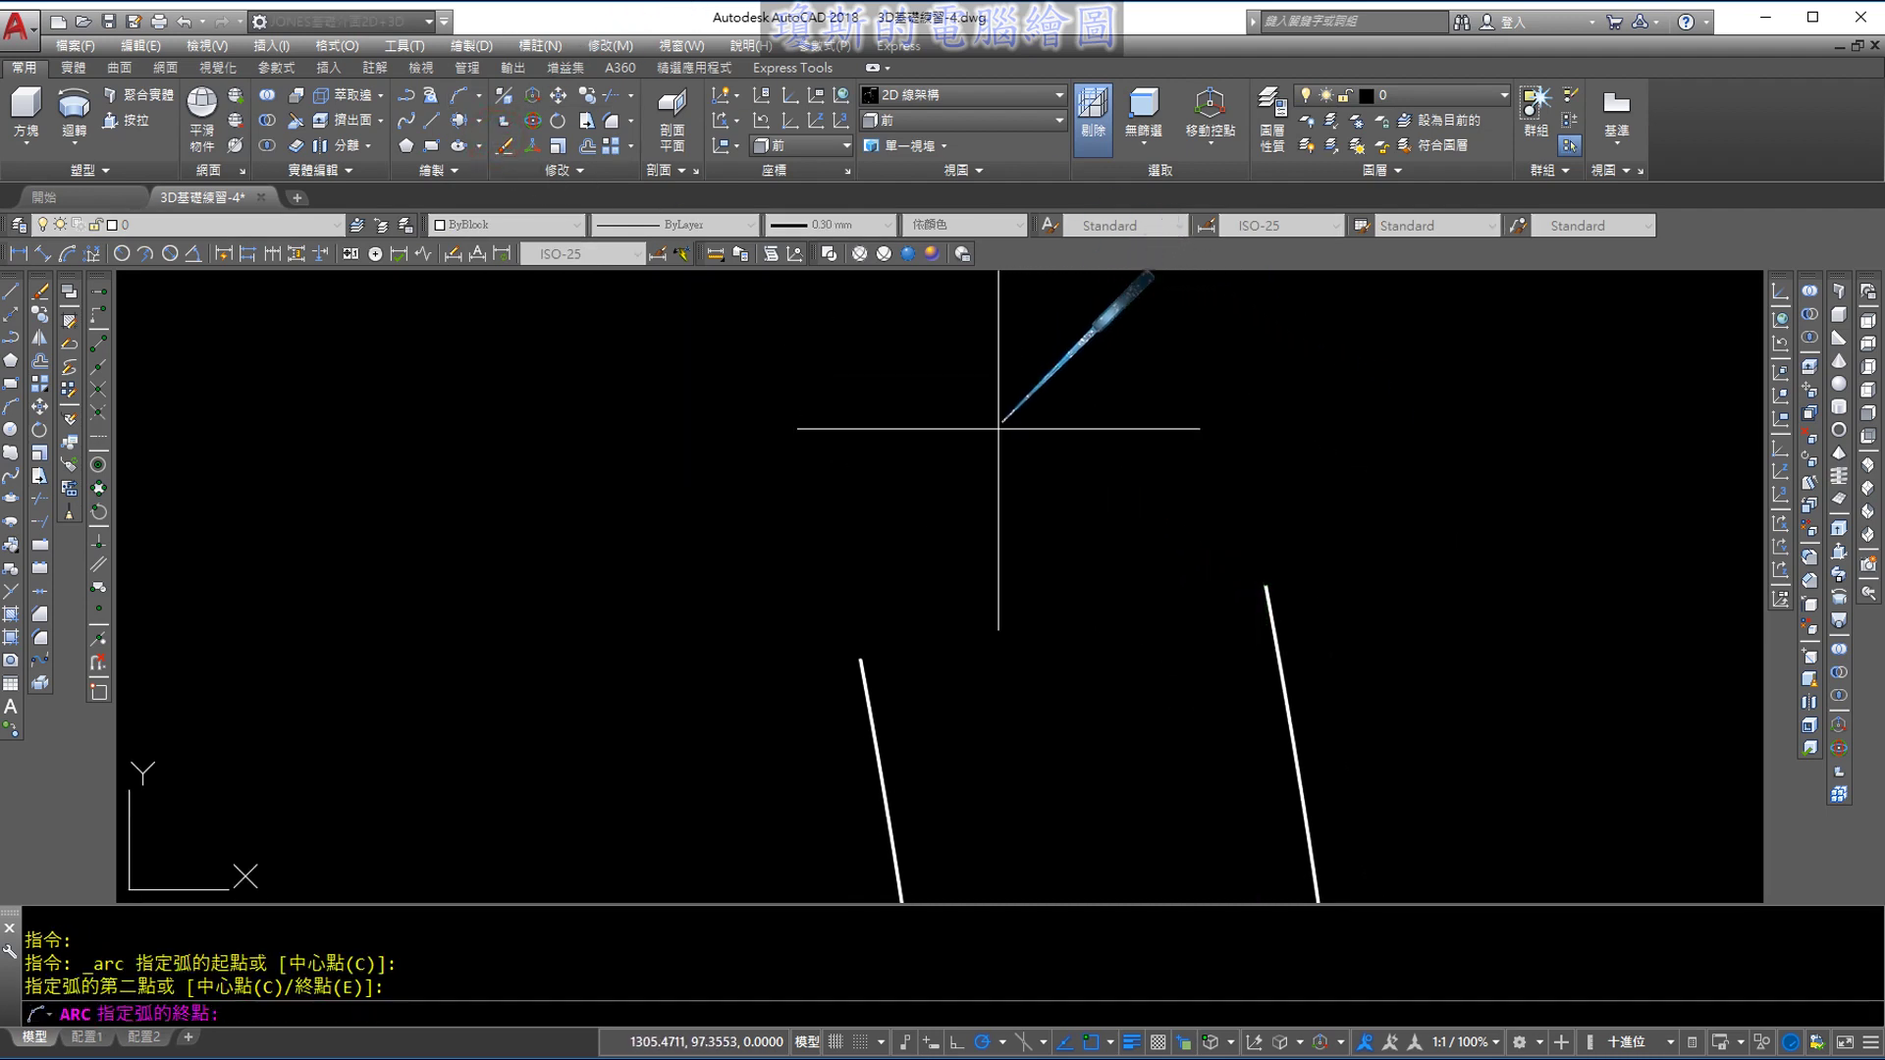
{"action": "left_click", "coordinate": [865, 655]}
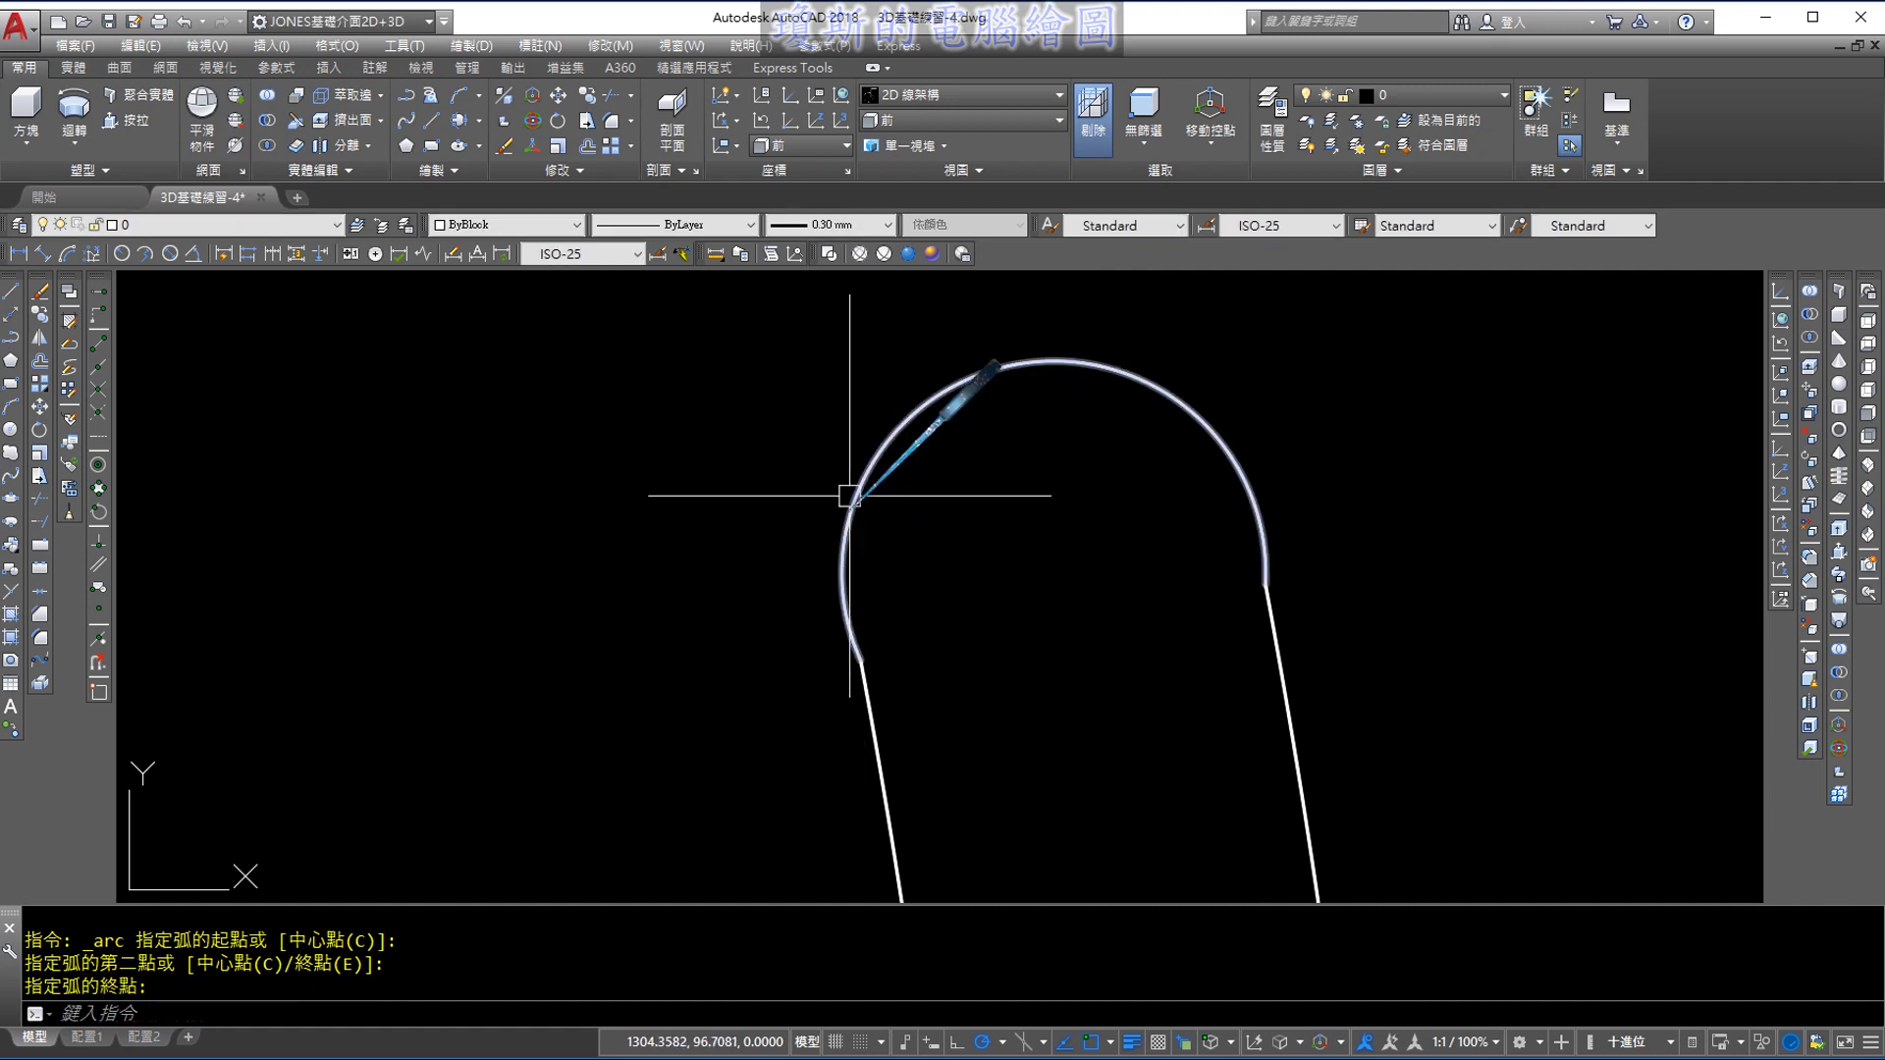
{"action": "scroll", "coordinate": [1129, 616], "scroll_direction": "down", "scroll_amount": 2}
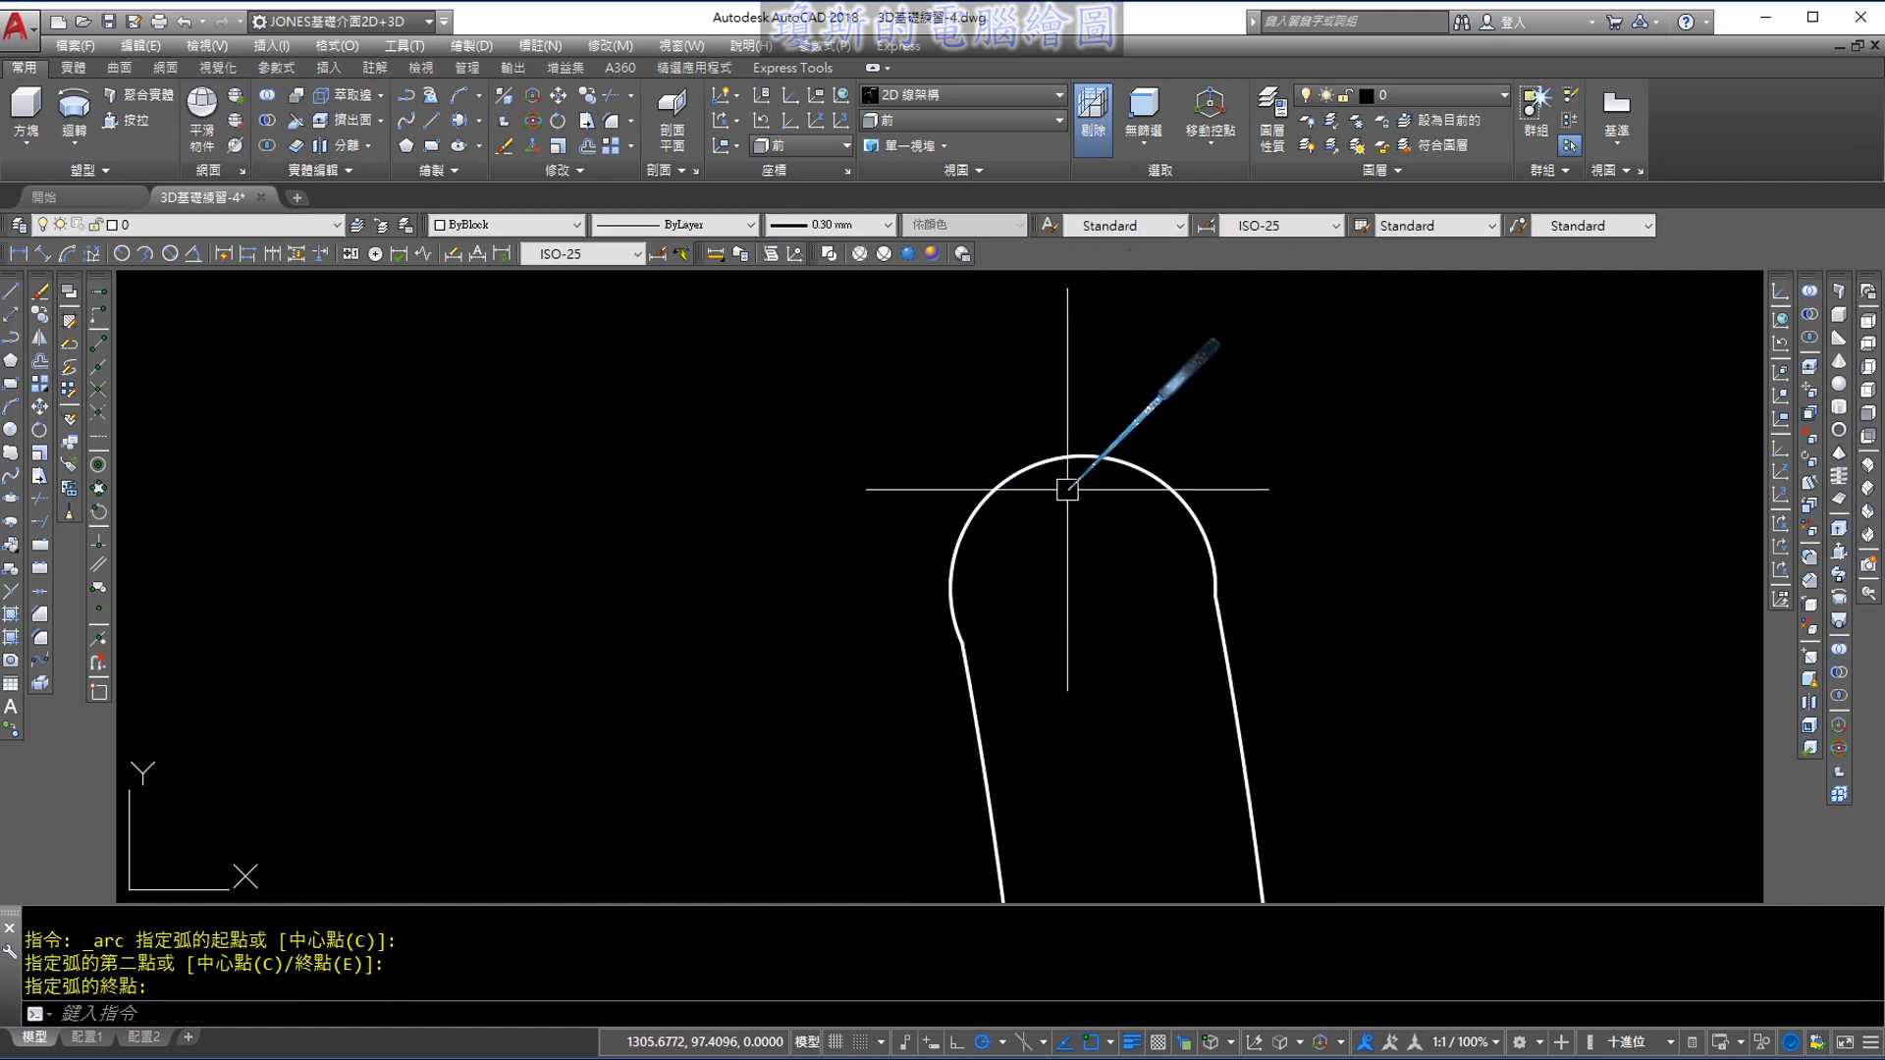
{"action": "left_click", "coordinate": [1013, 471]}
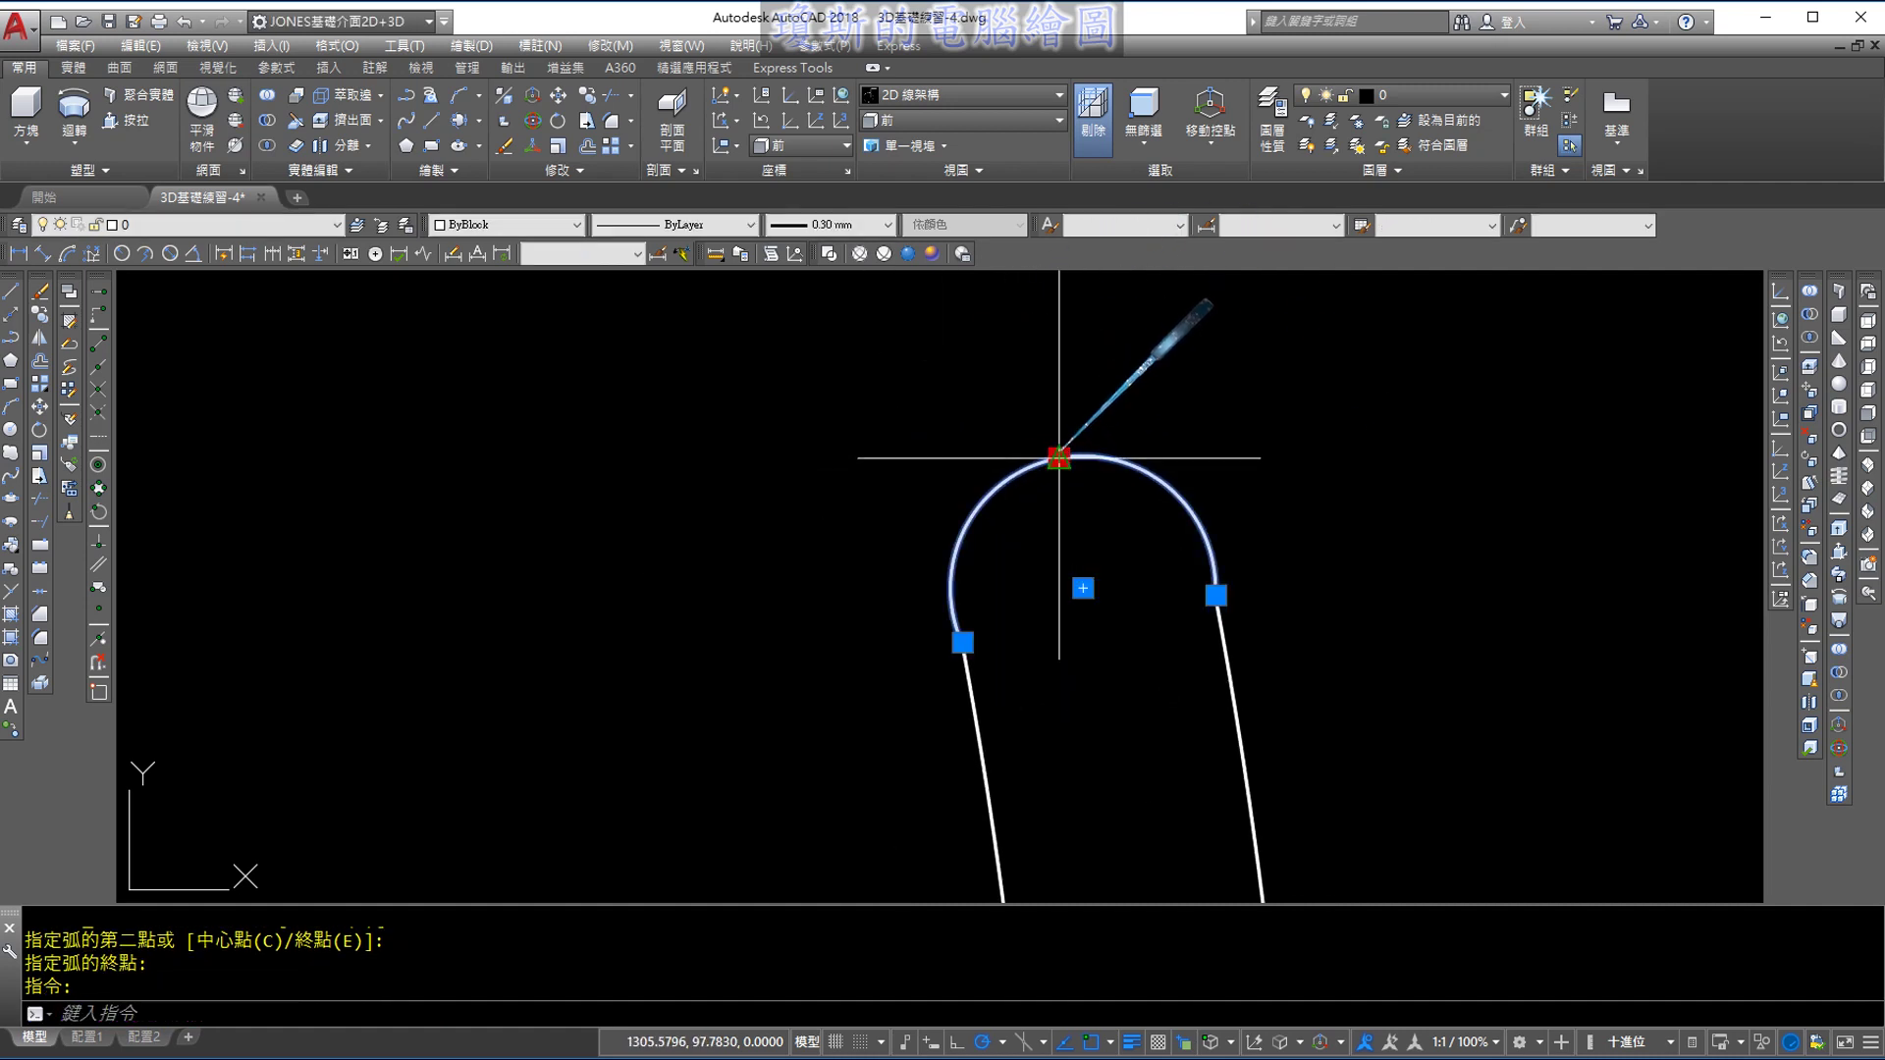
{"action": "left_click", "coordinate": [1058, 456]}
{"action": "key", "text": "Escape"}
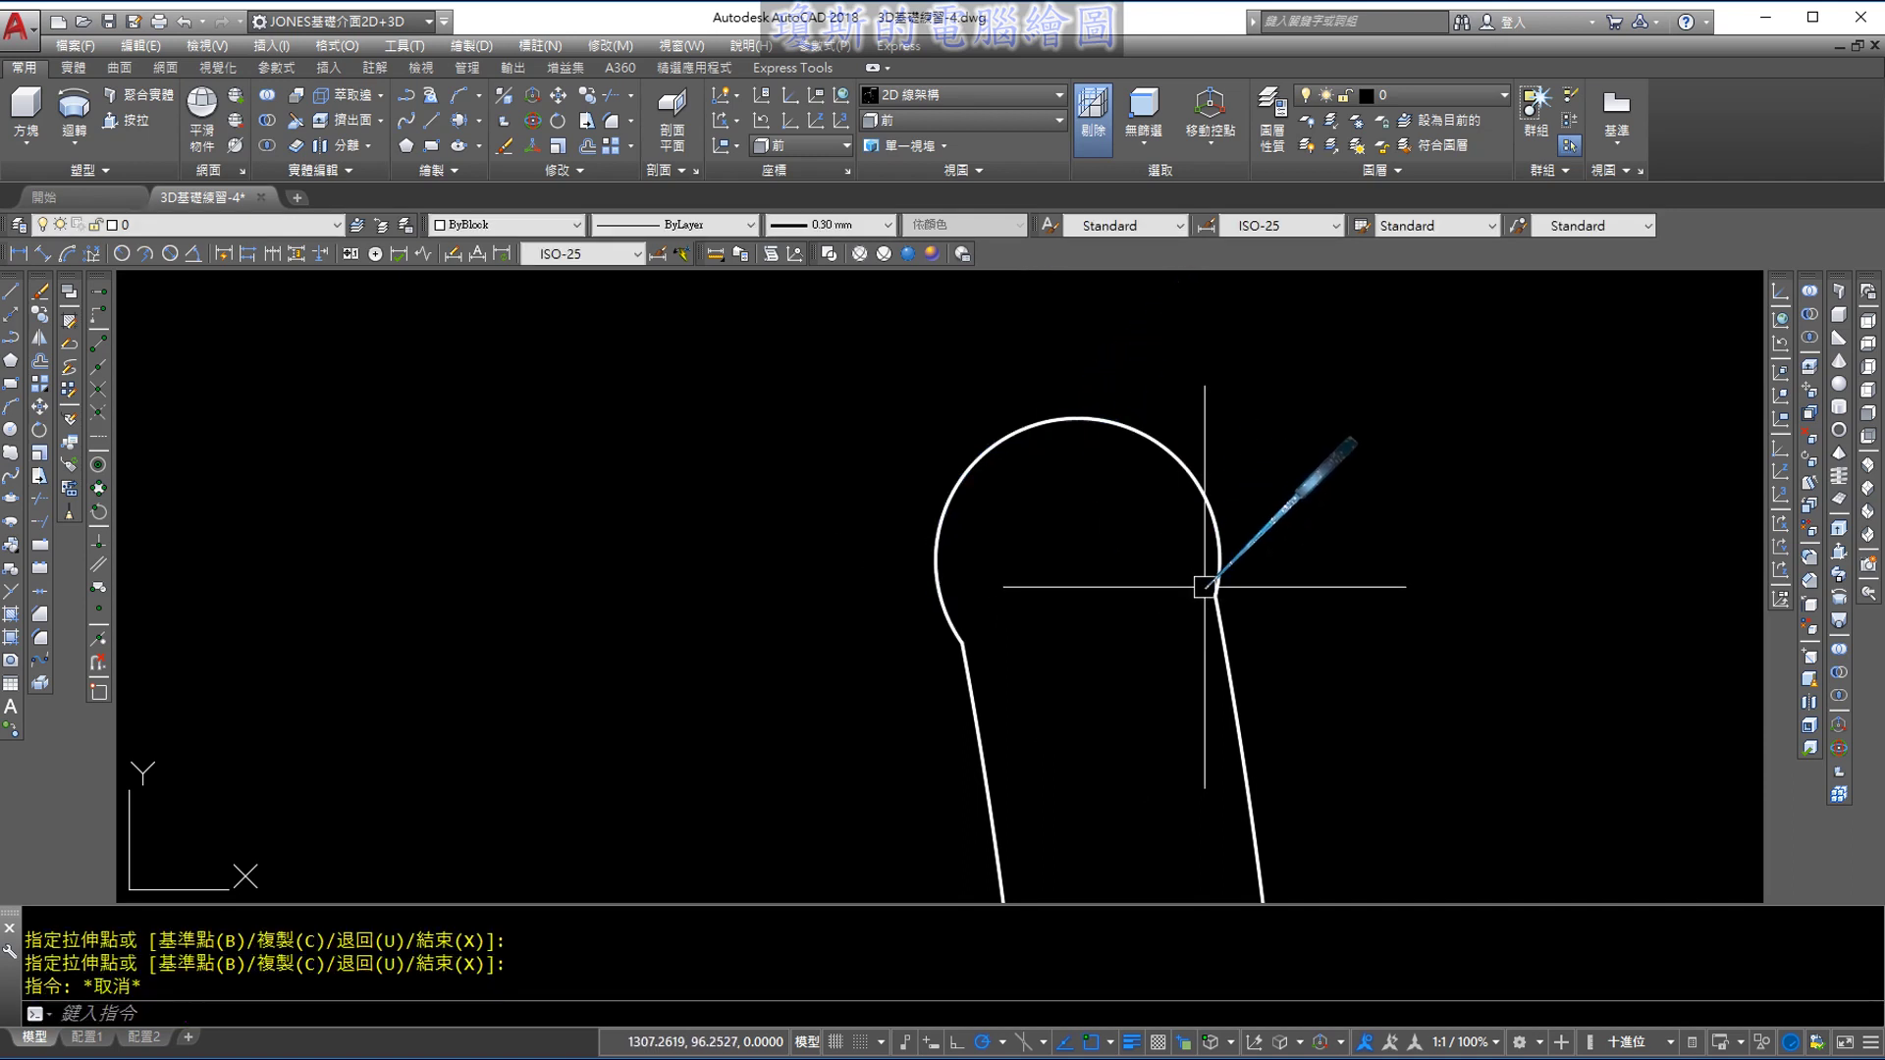
{"action": "mouse_move", "coordinate": [1036, 424]}
{"action": "middle_mouse_down", "text": "shift"}
{"action": "mouse_move", "coordinate": [1330, 513]}
{"action": "mouse_move", "coordinate": [1358, 663]}
{"action": "mouse_move", "coordinate": [1112, 432]}
{"action": "middle_mouse_up", "text": "shift"}
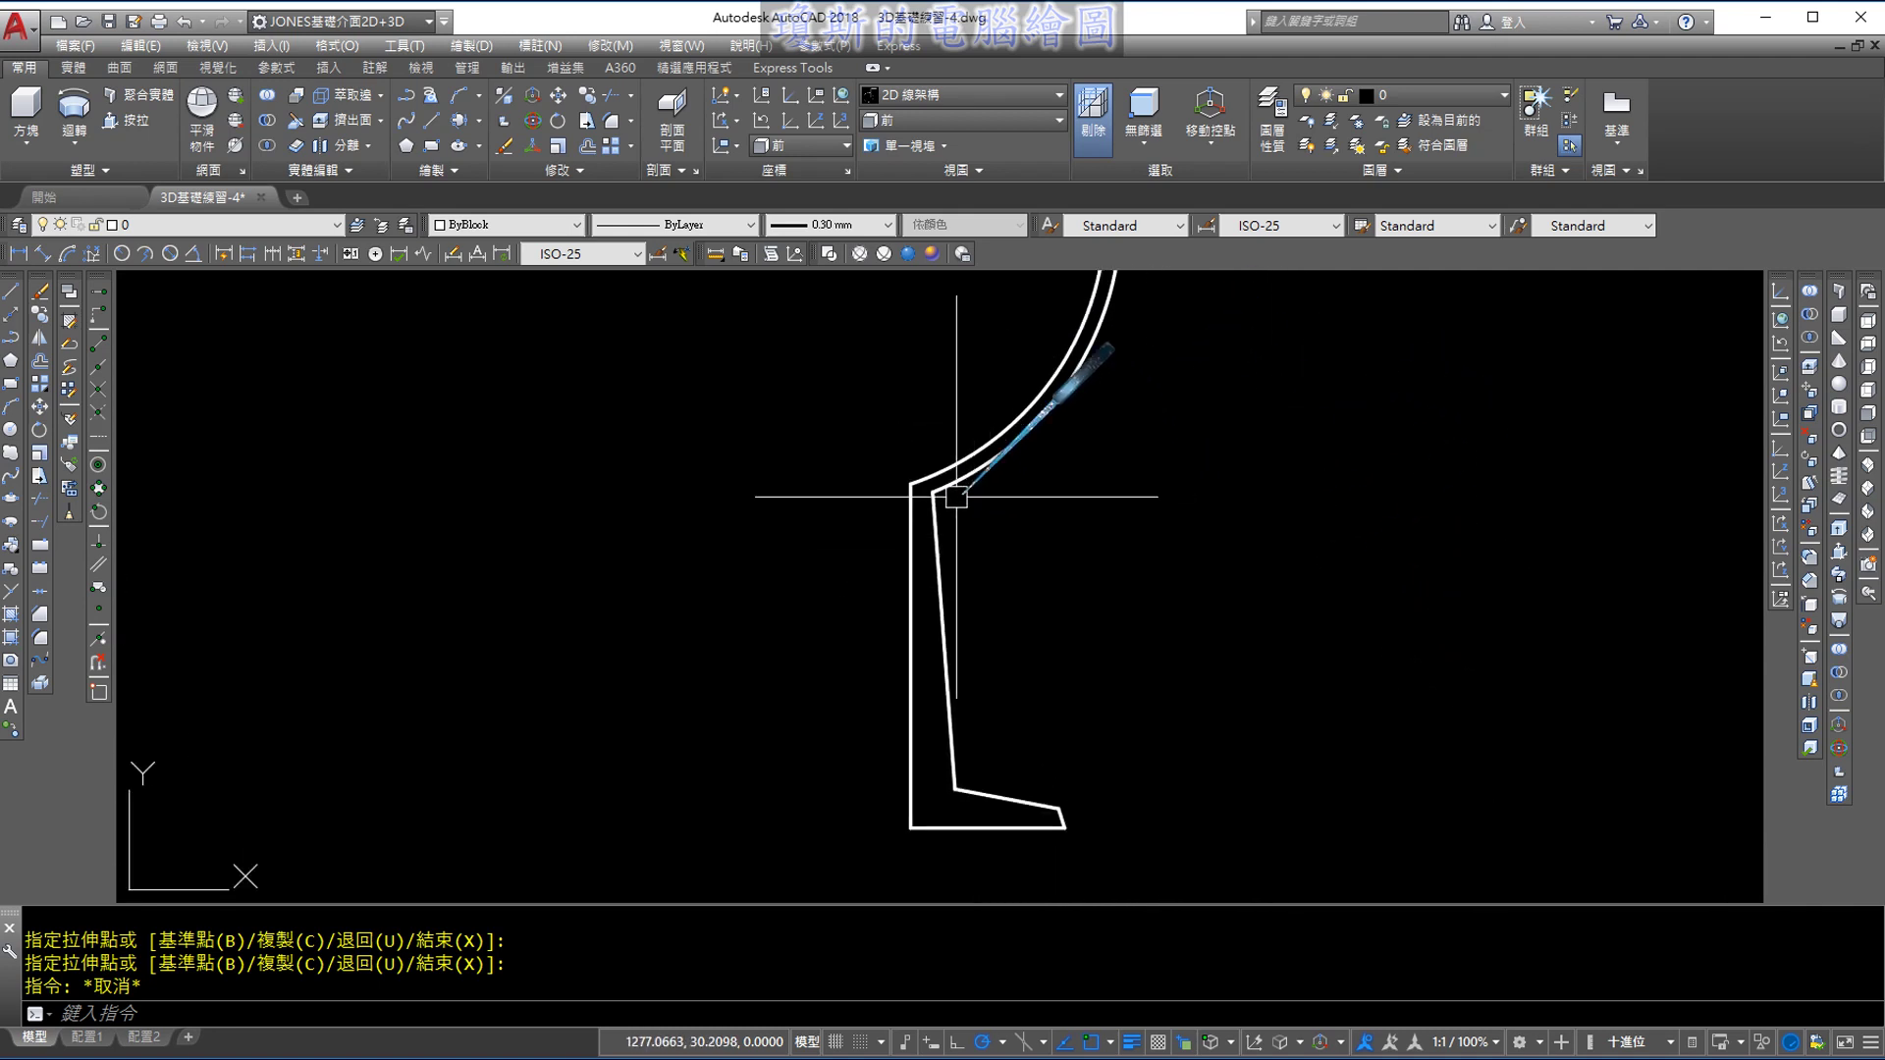
{"action": "scroll", "coordinate": [964, 499], "scroll_direction": "up", "scroll_amount": 4}
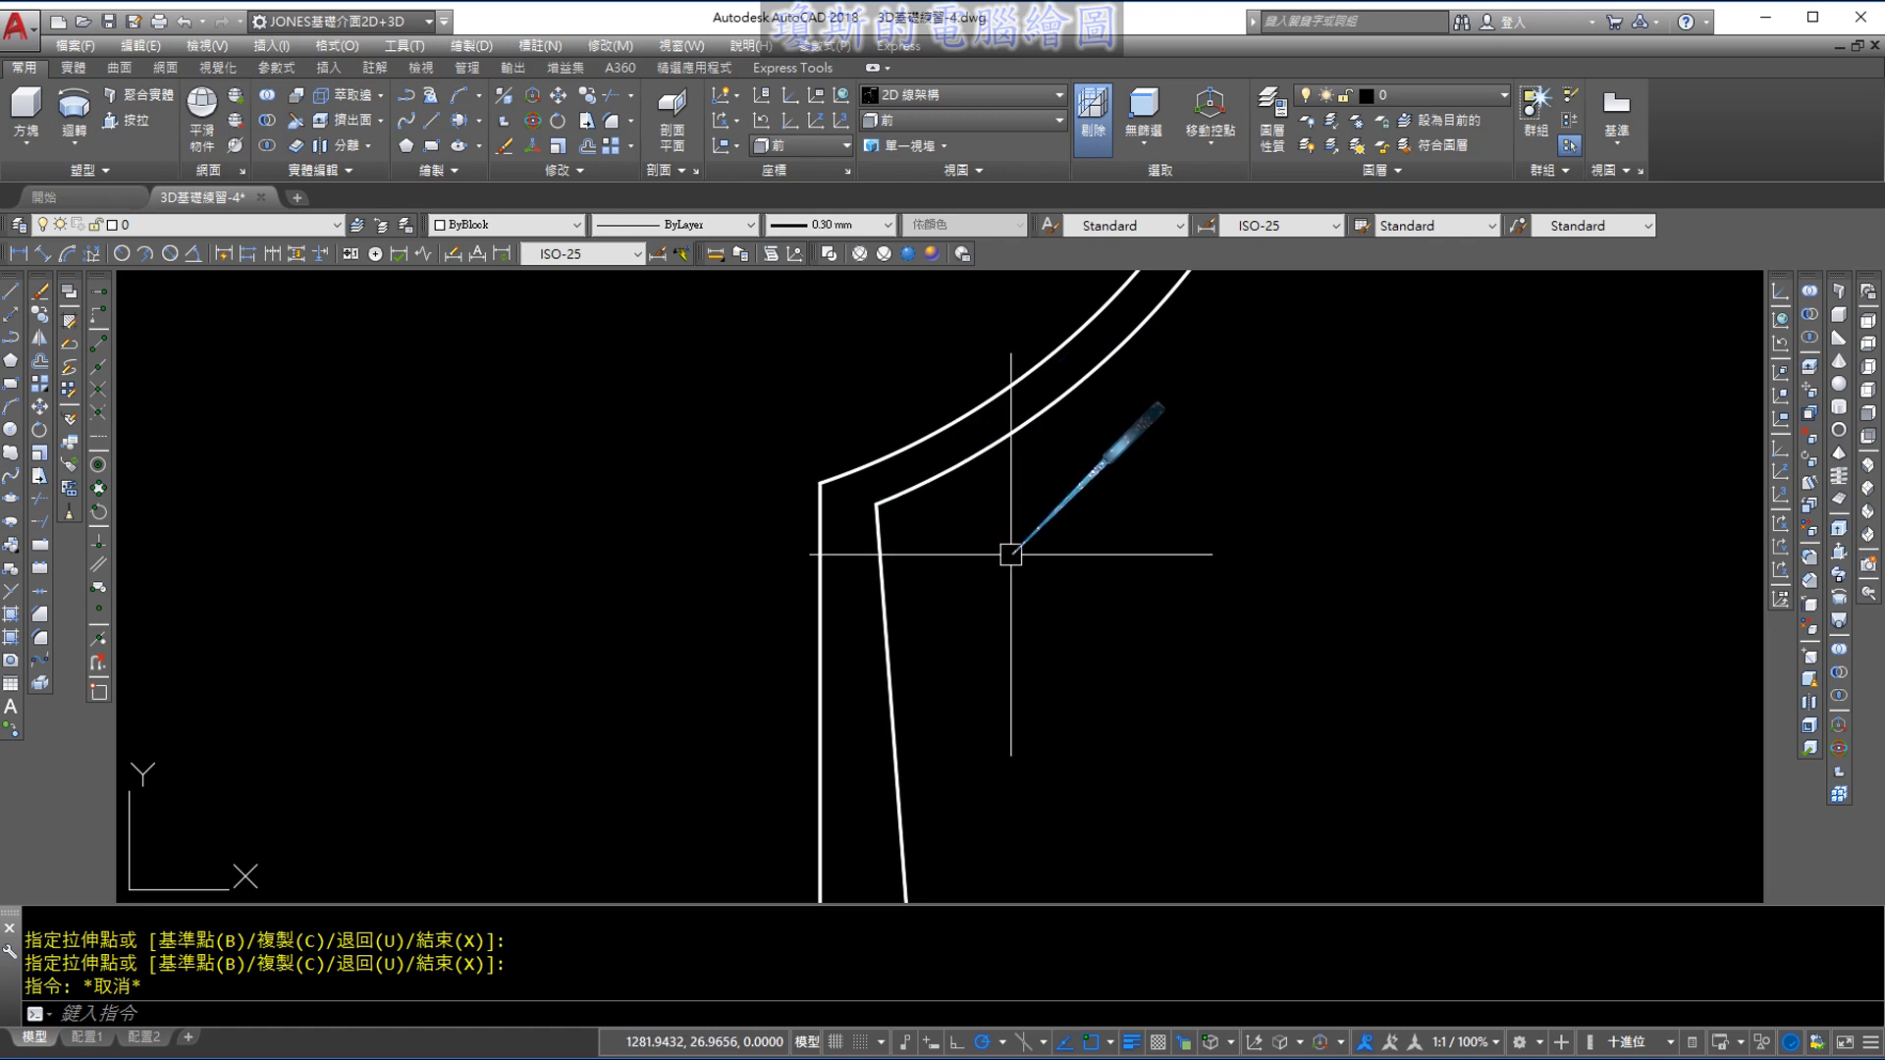
{"action": "scroll", "coordinate": [1006, 550], "scroll_direction": "down", "scroll_amount": 2}
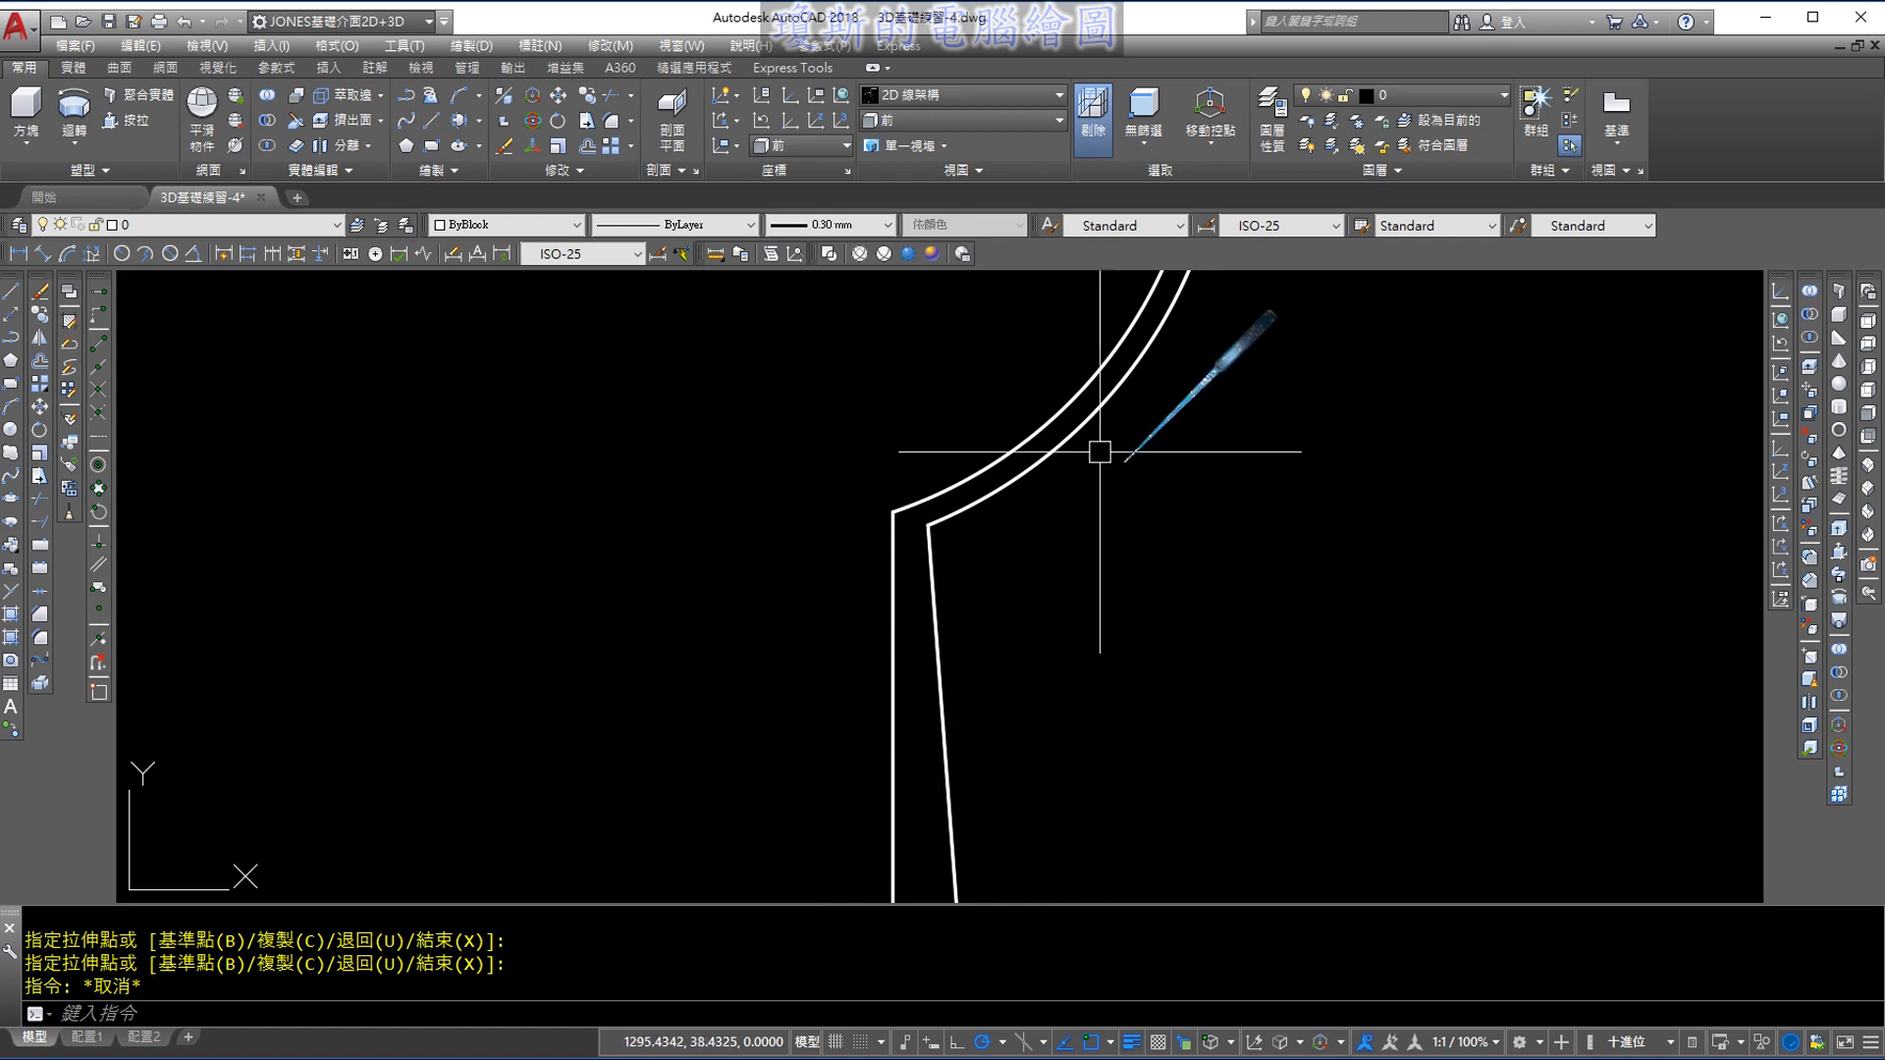
{"action": "scroll", "coordinate": [996, 638], "scroll_direction": "down", "scroll_amount": 1}
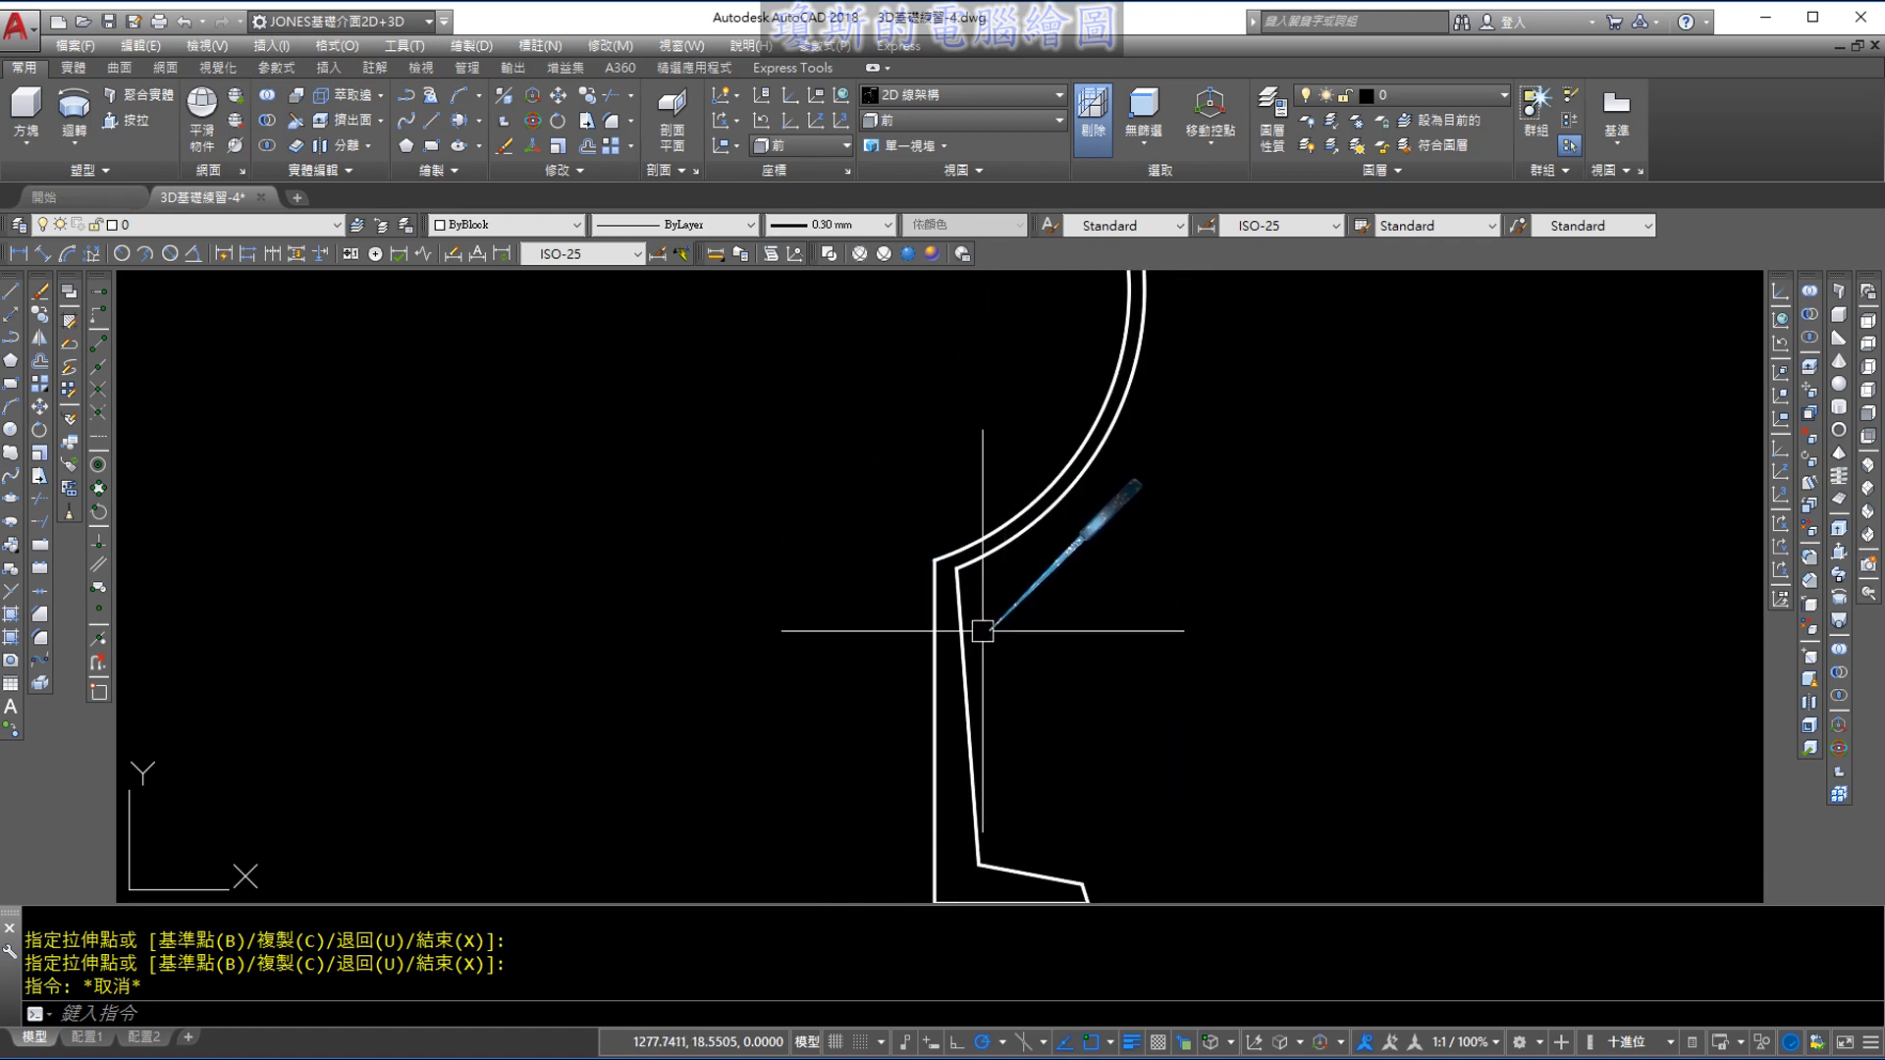
{"action": "scroll", "coordinate": [854, 622], "scroll_direction": "down", "scroll_amount": 2}
{"action": "scroll", "coordinate": [861, 620], "scroll_direction": "down", "scroll_amount": 2}
{"action": "scroll", "coordinate": [904, 618], "scroll_direction": "up", "scroll_amount": 2}
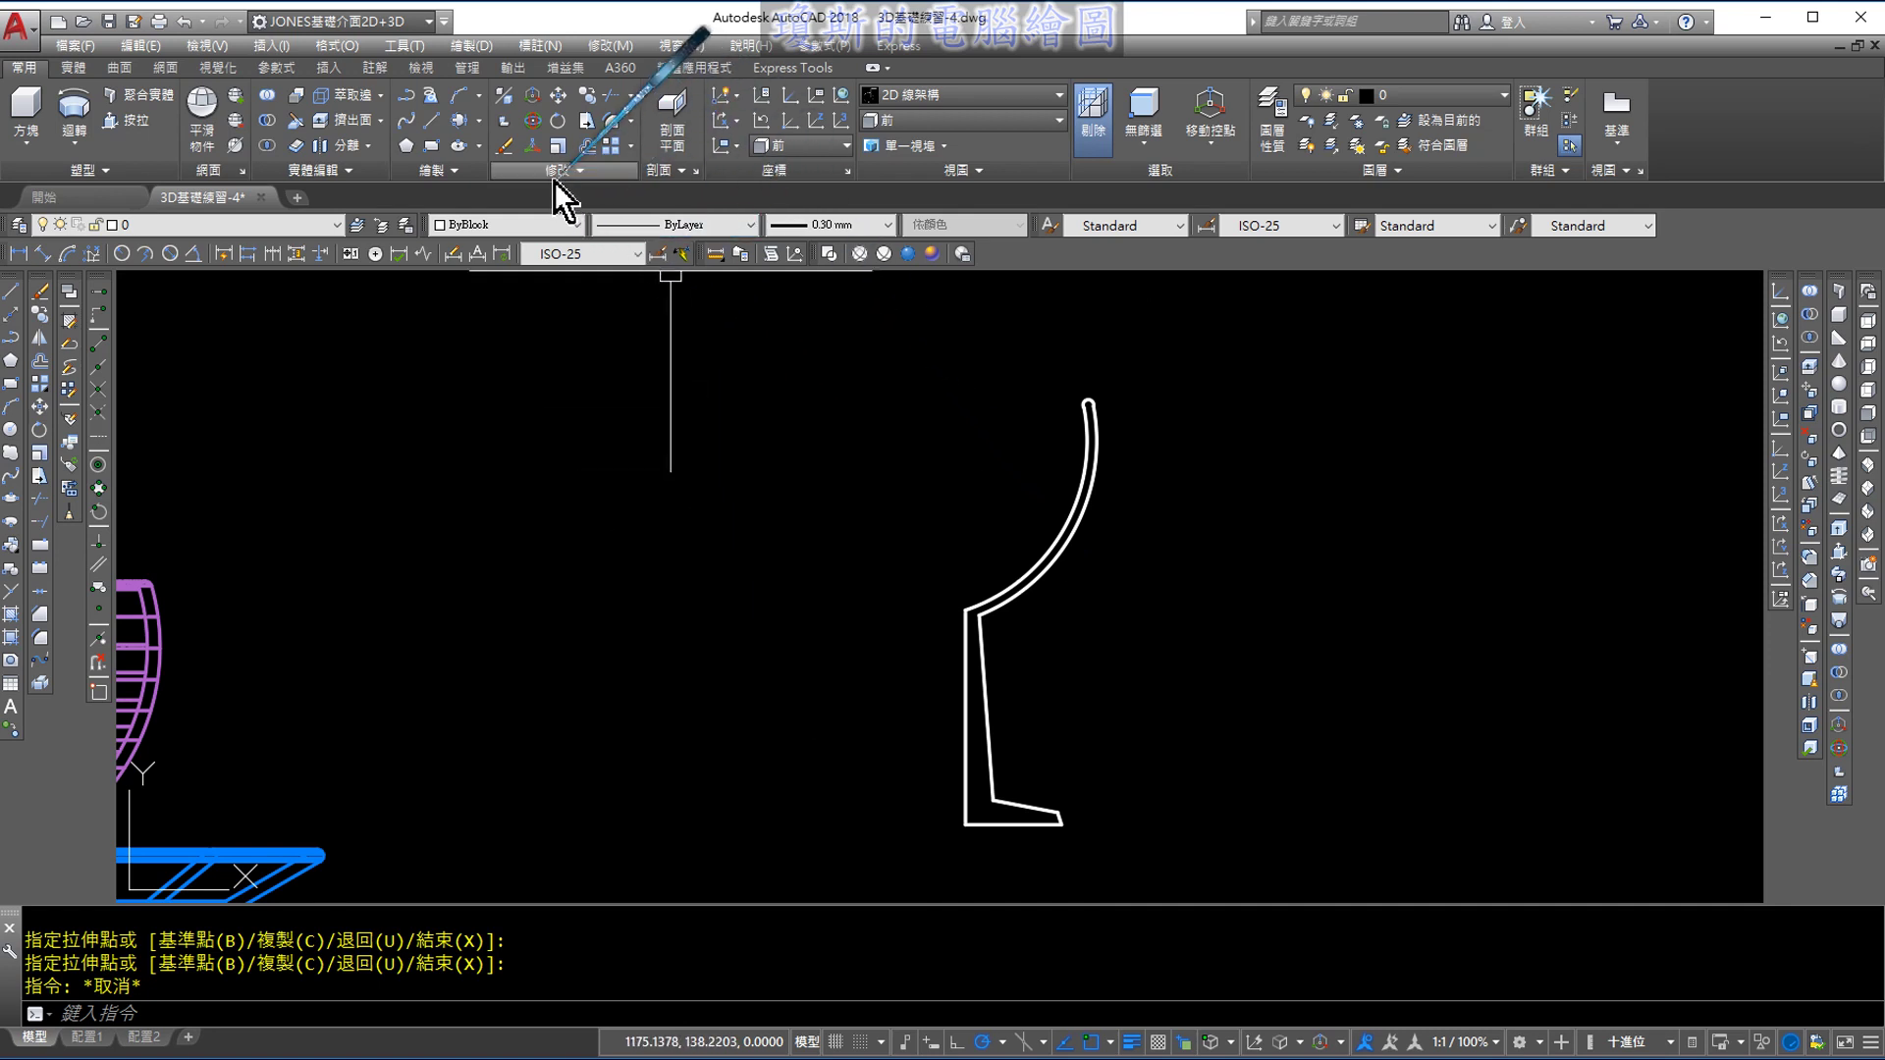
Convert the eight profile lines and arcs into a single region
{"action": "left_click", "coordinate": [477, 175]}
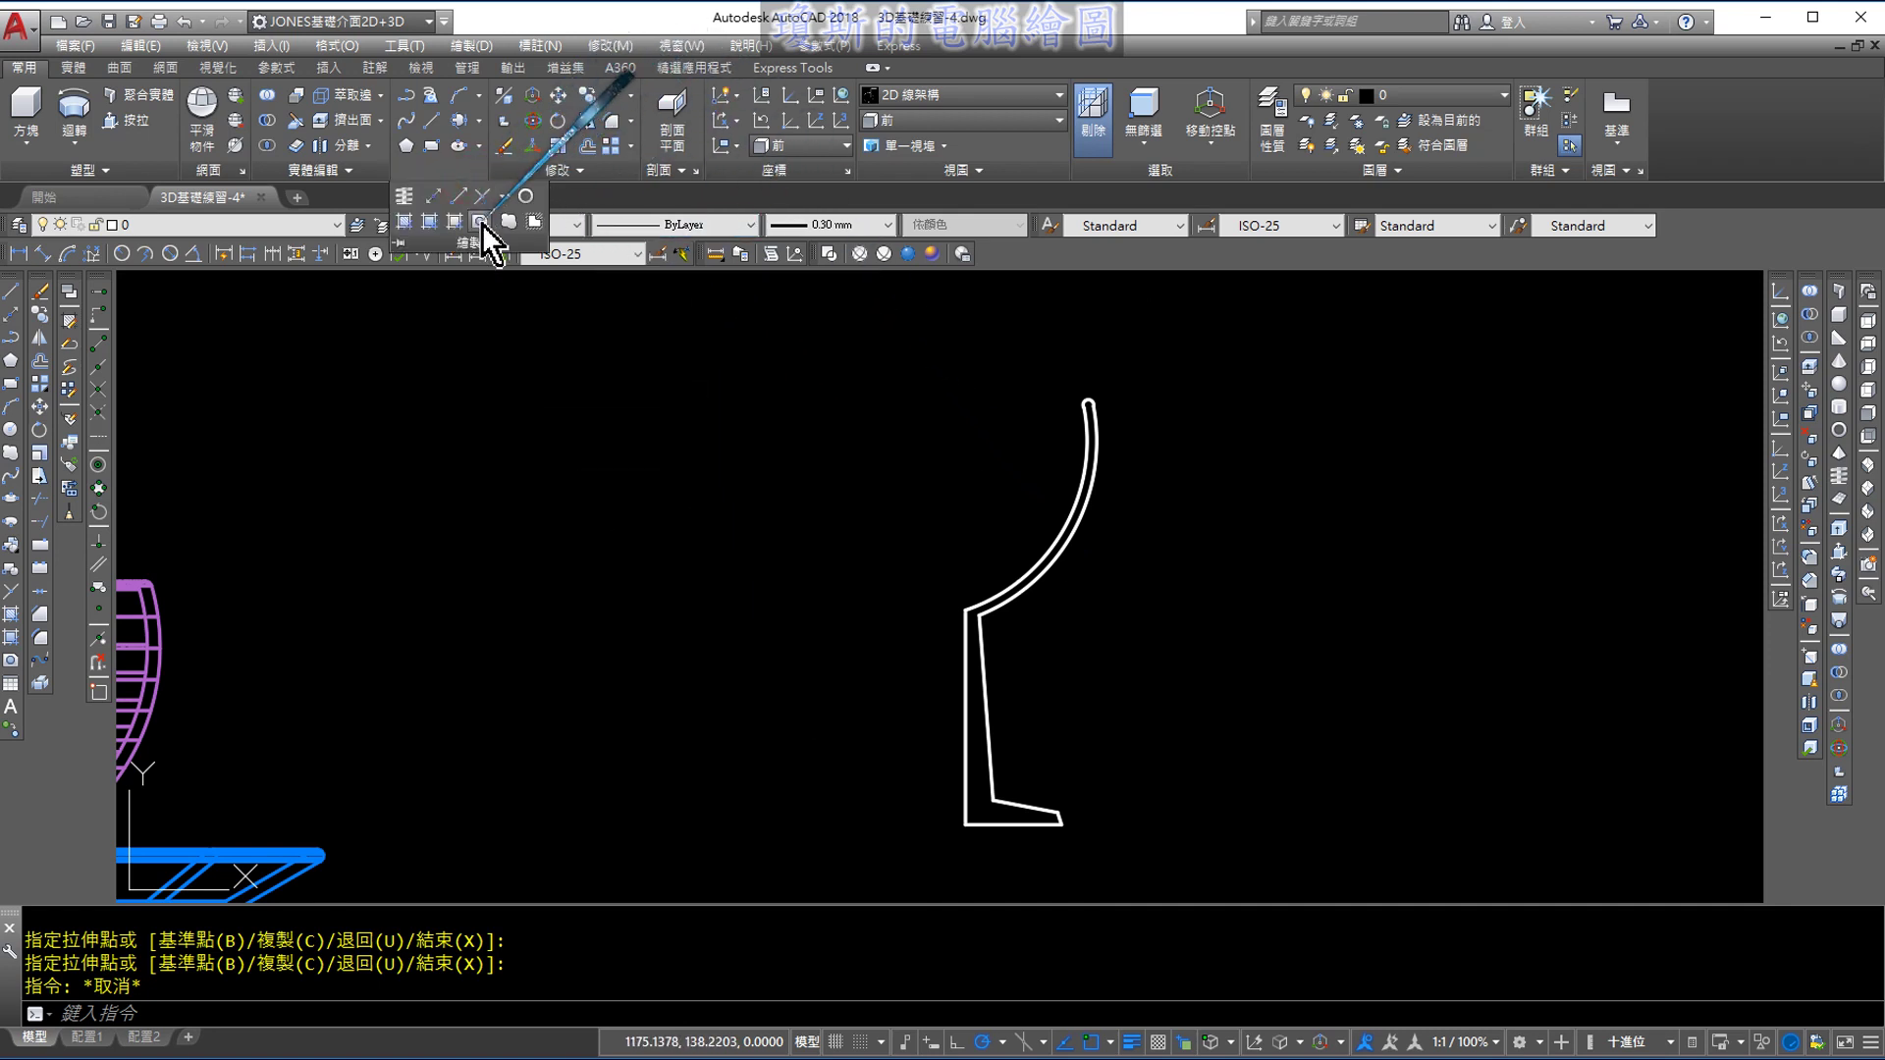
{"action": "left_click", "coordinate": [481, 224]}
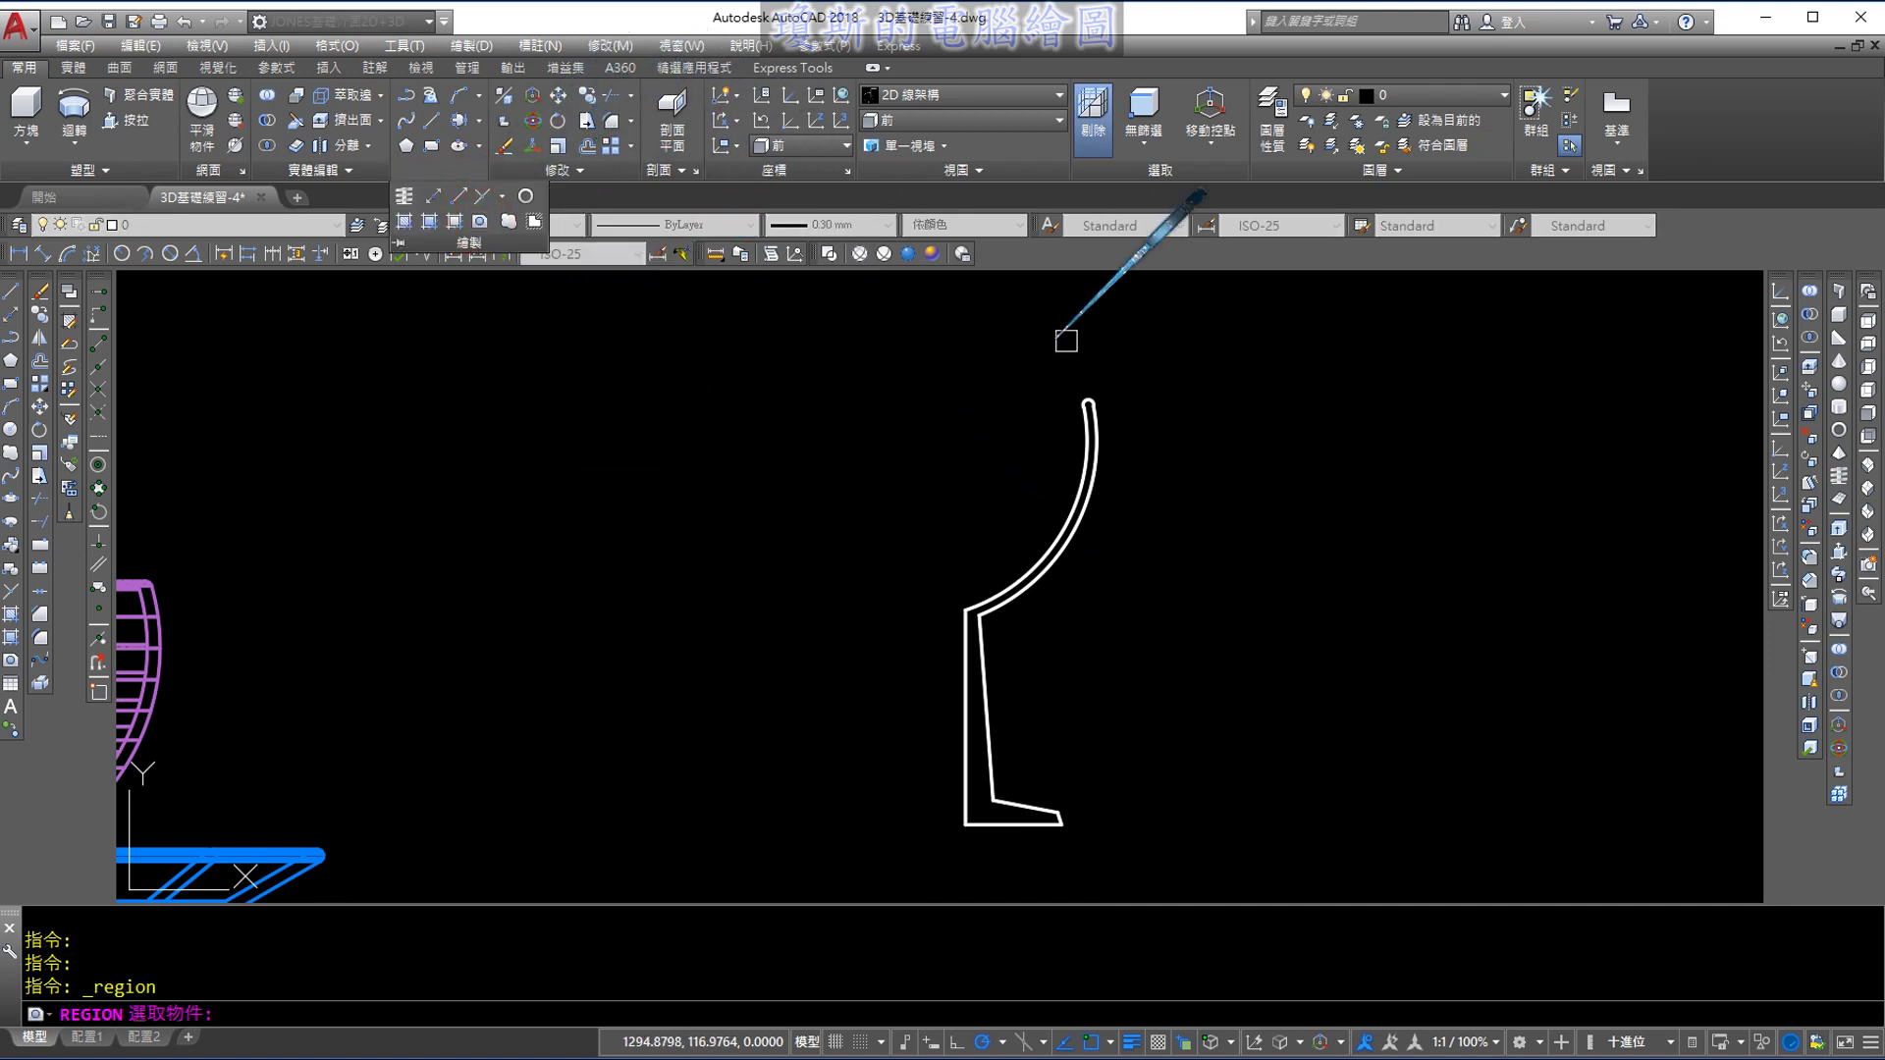
{"action": "left_click", "coordinate": [1184, 347]}
{"action": "left_click", "coordinate": [819, 882]}
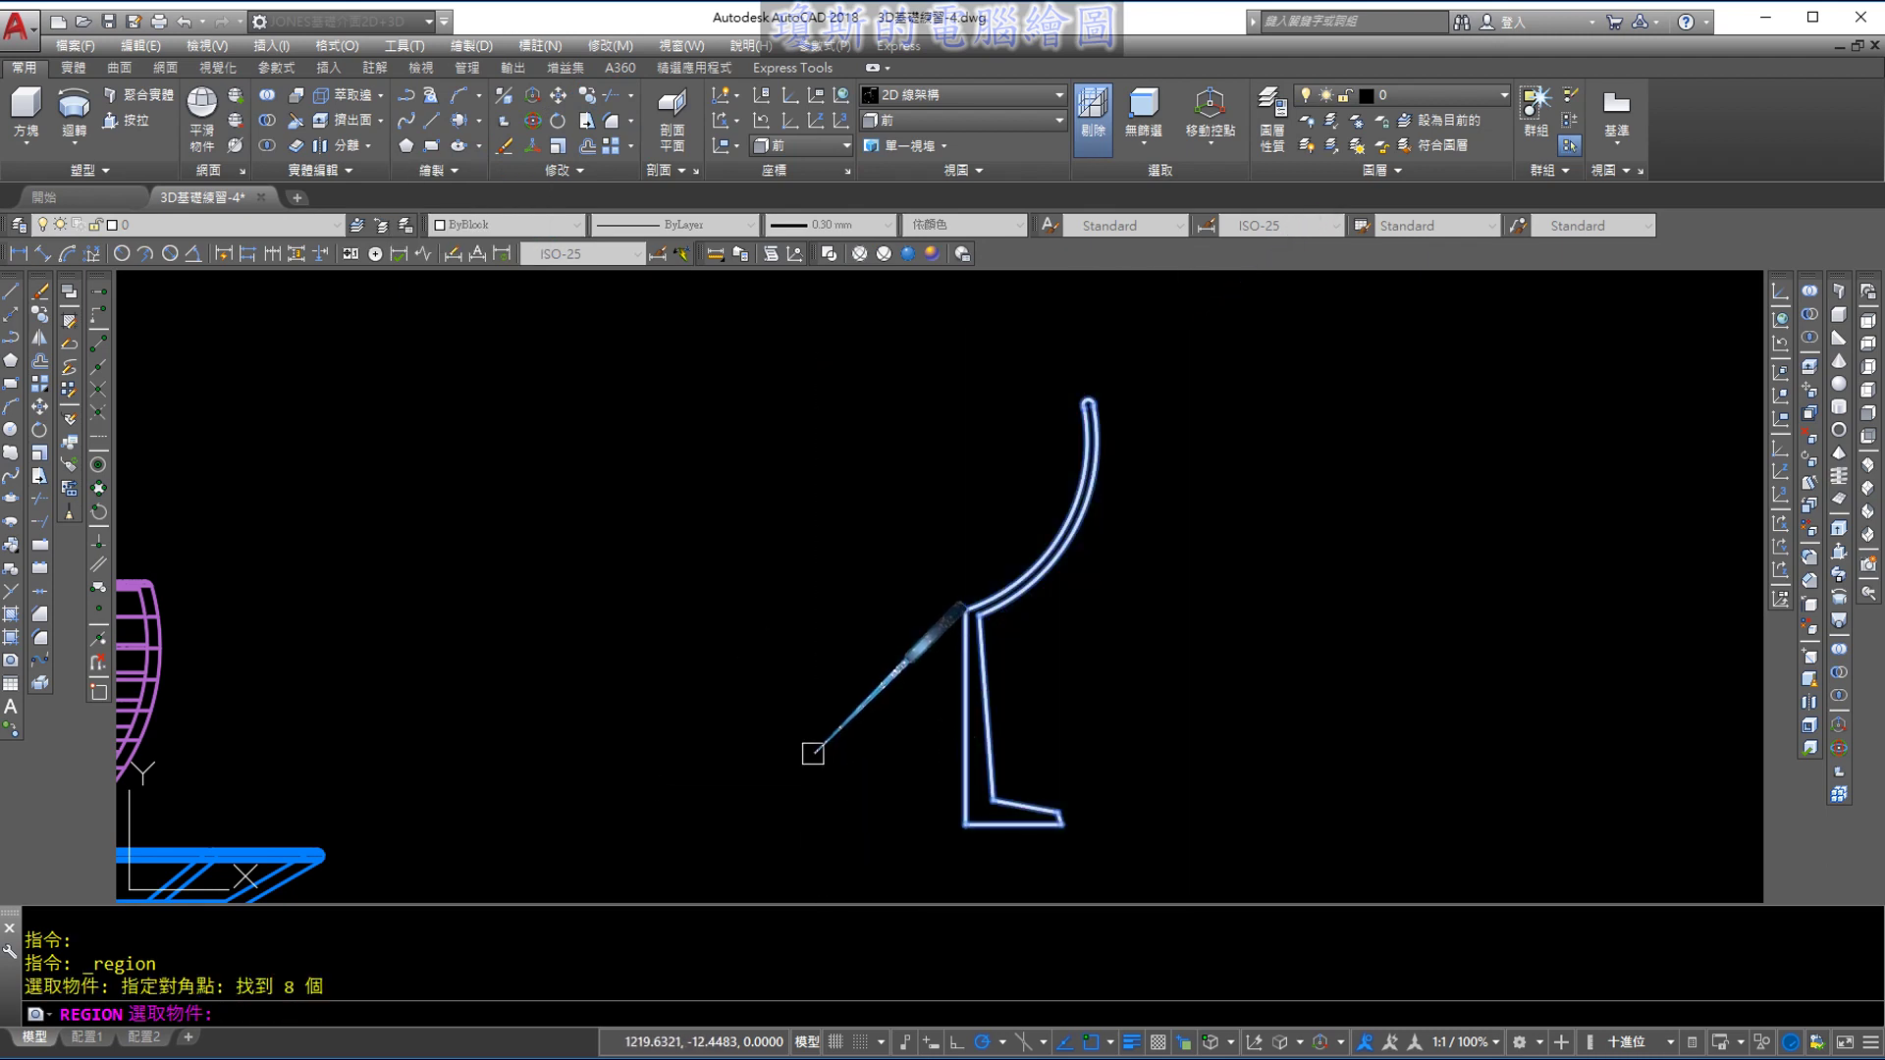
{"action": "key", "text": "Return"}
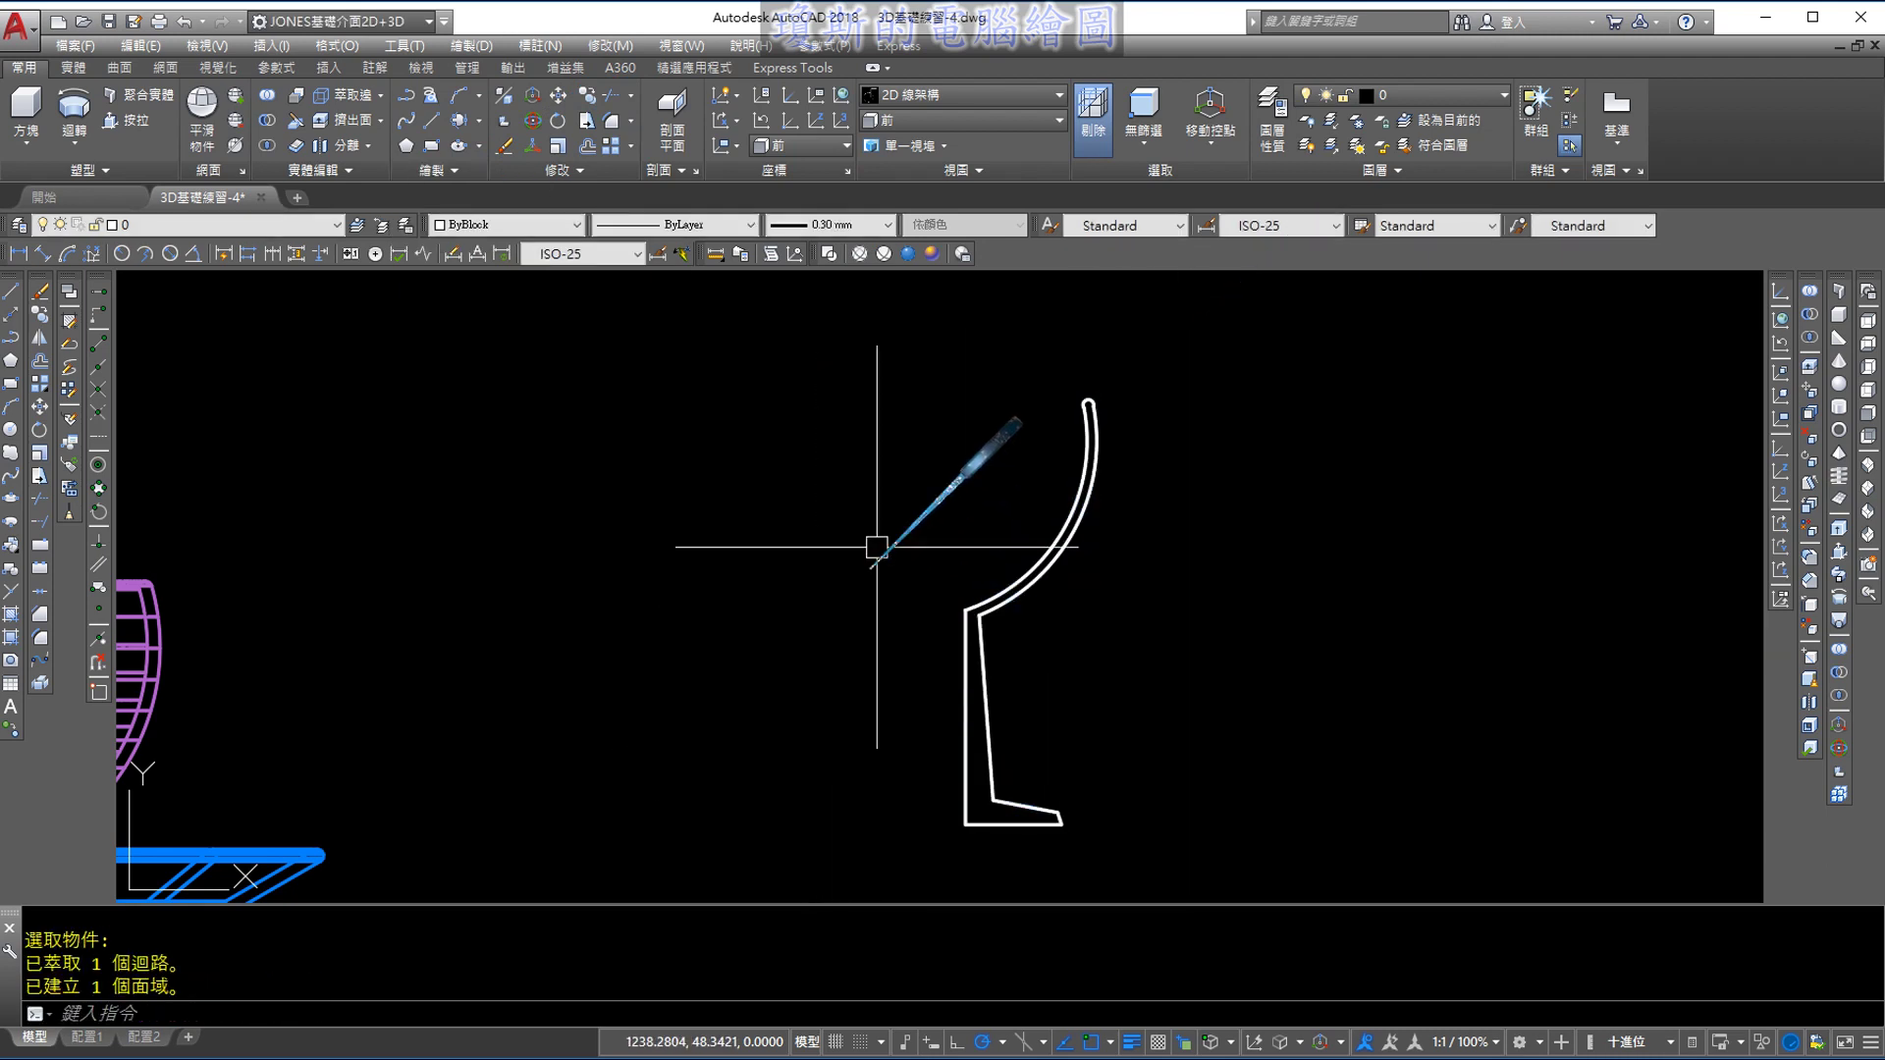
{"action": "left_click", "coordinate": [957, 124]}
{"action": "left_click", "coordinate": [956, 126]}
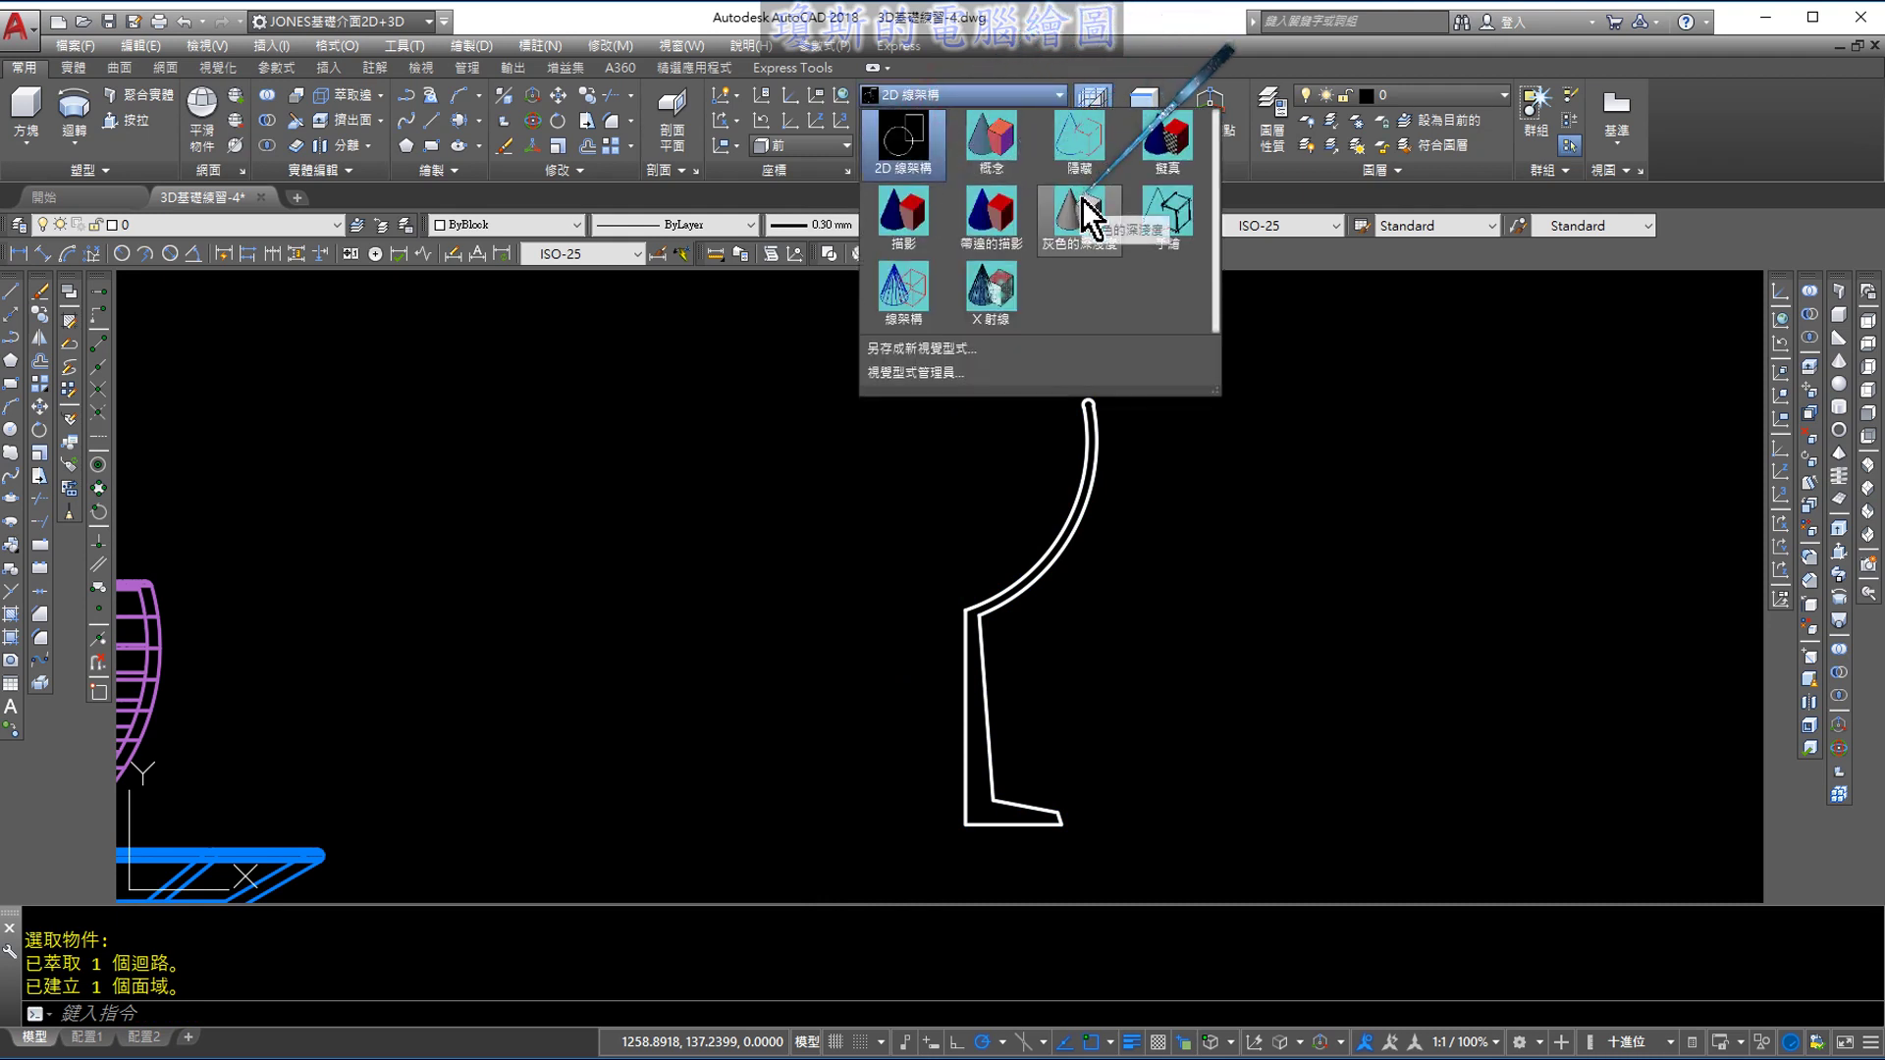
Apply the Shades of Gray visual style and switch to the SW Isometric view
{"action": "left_click", "coordinate": [1082, 198]}
{"action": "left_click", "coordinate": [957, 117]}
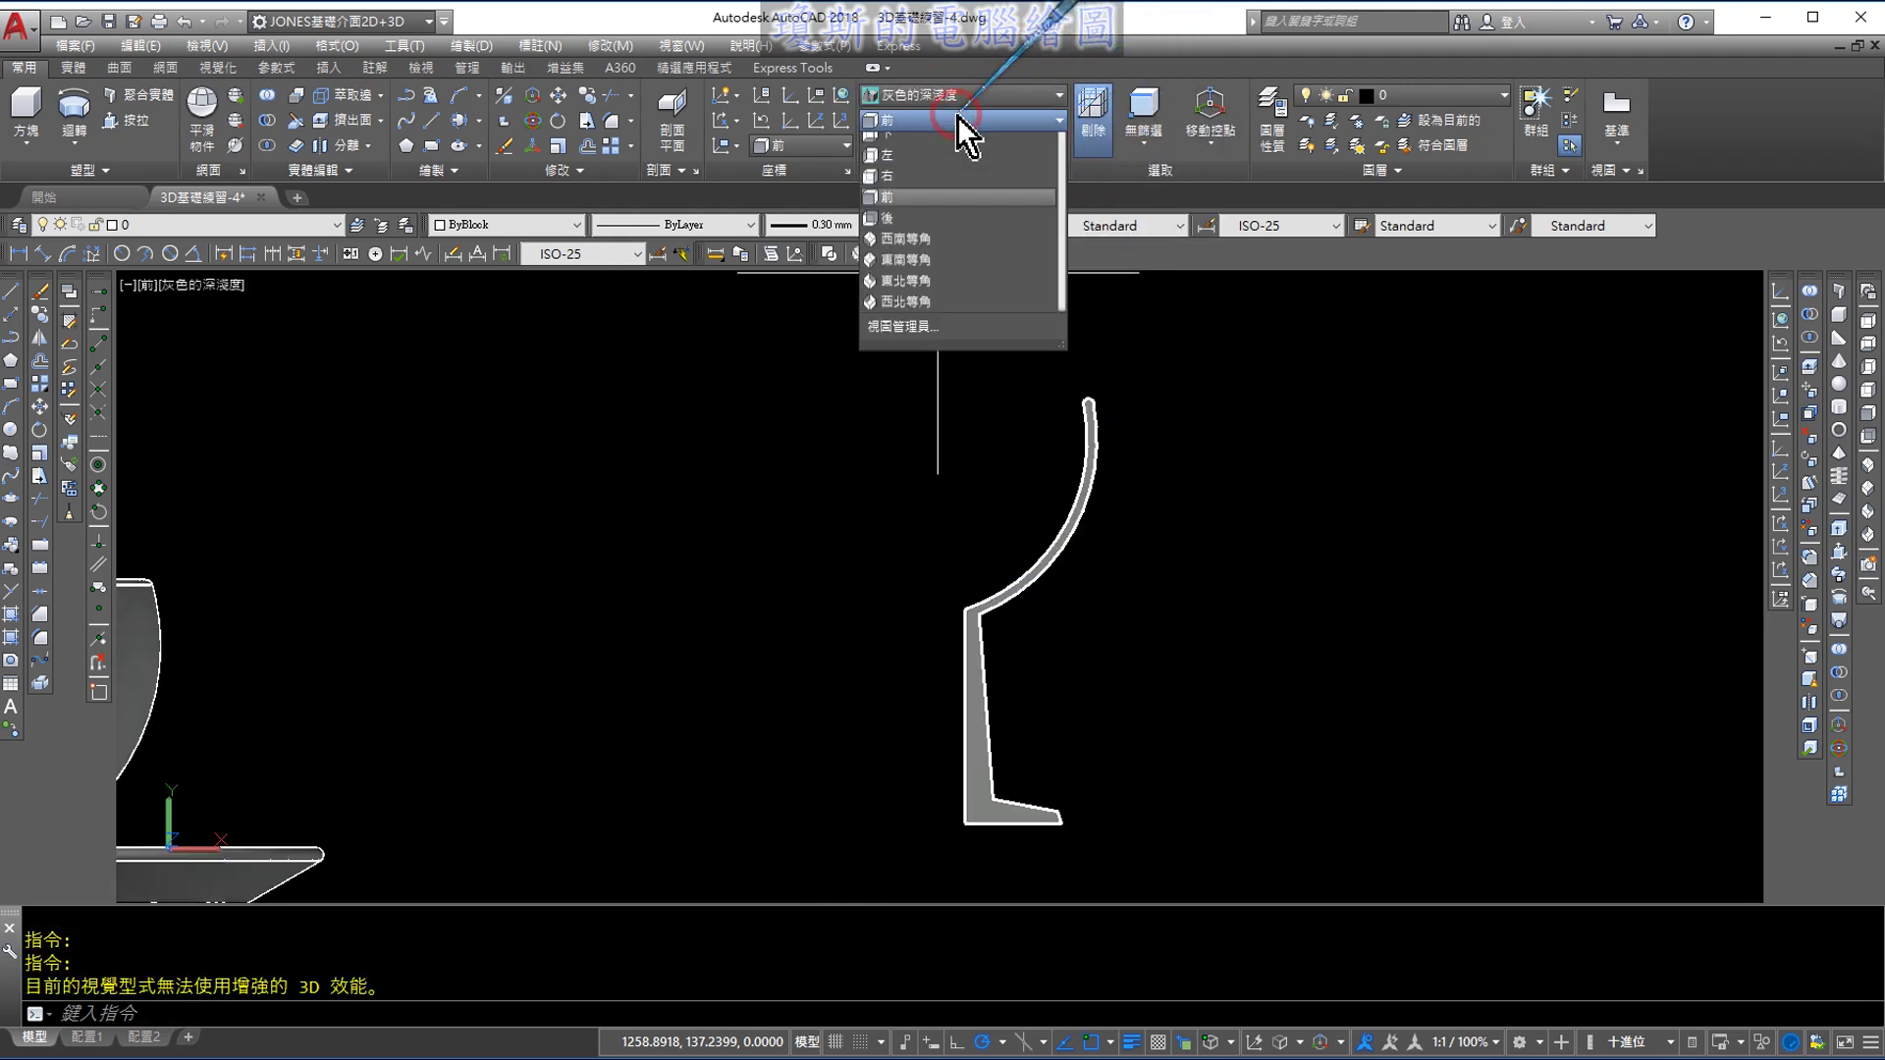
{"action": "left_click", "coordinate": [938, 269]}
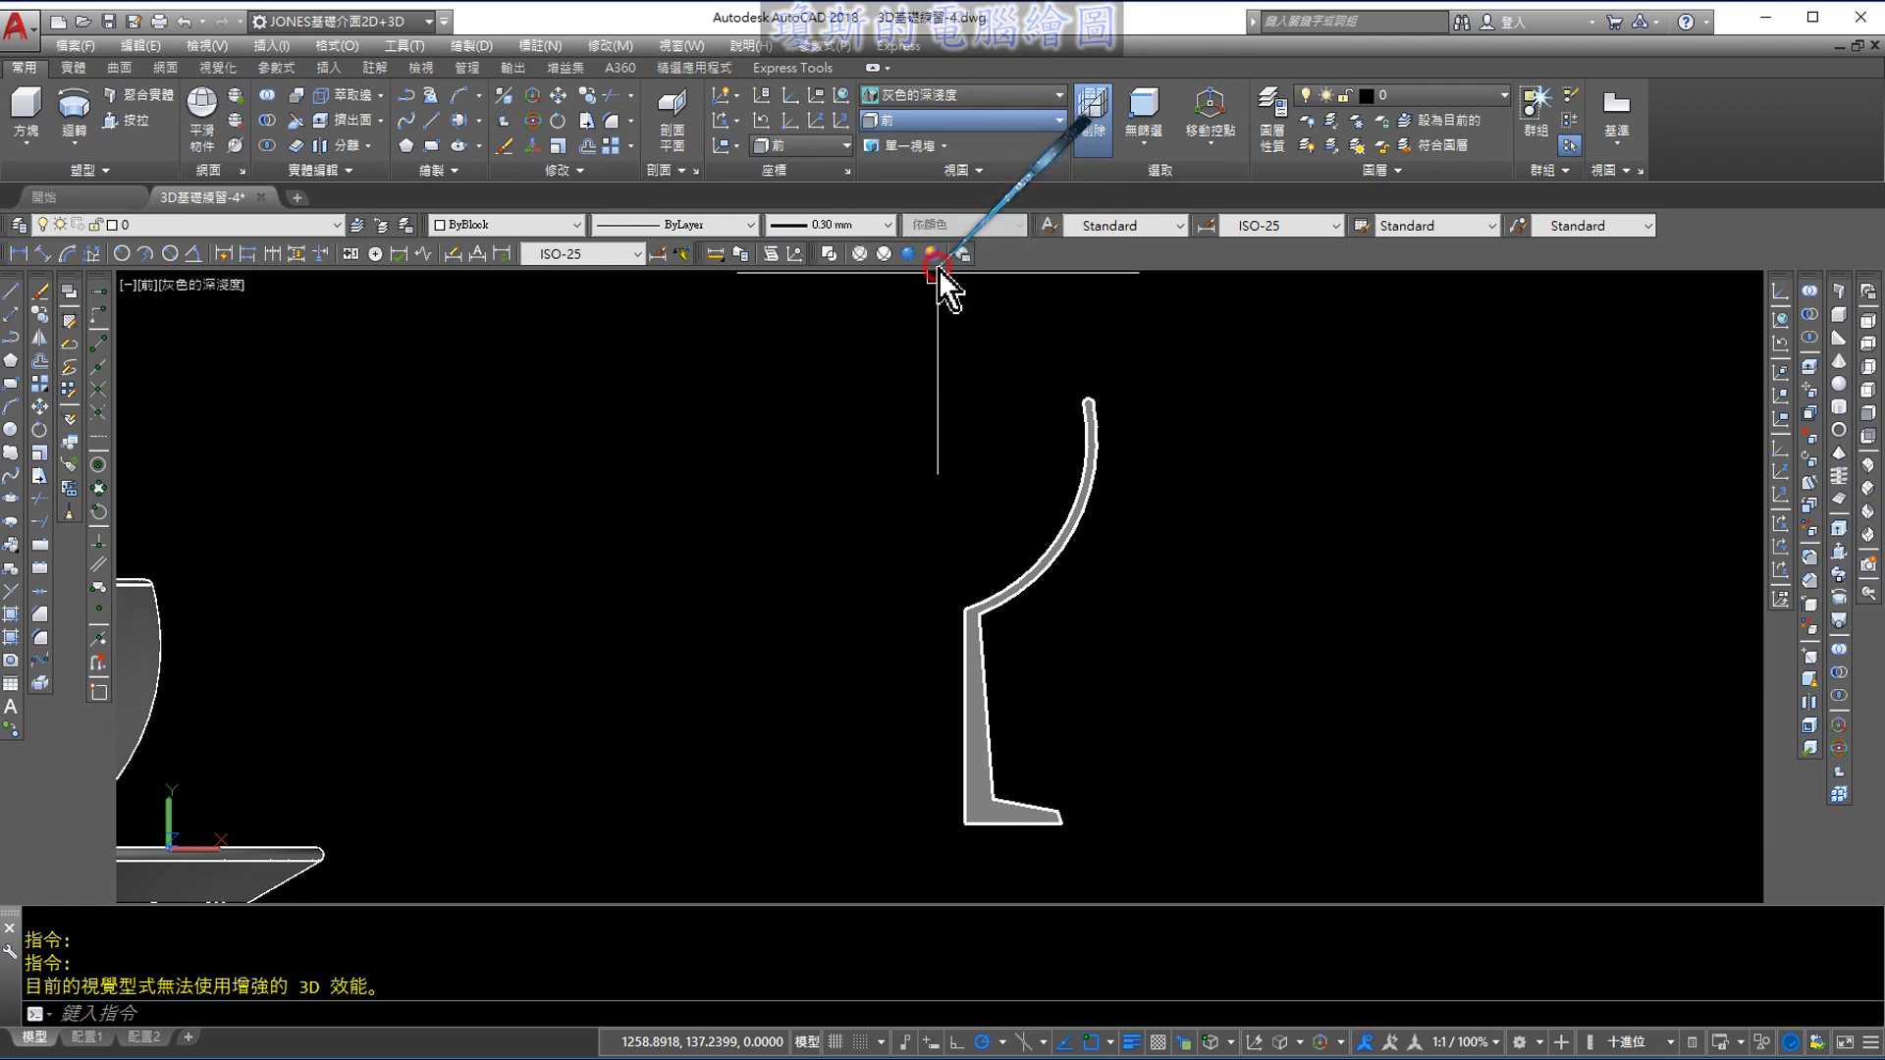
{"action": "scroll", "coordinate": [1235, 409], "scroll_direction": "up", "scroll_amount": 5}
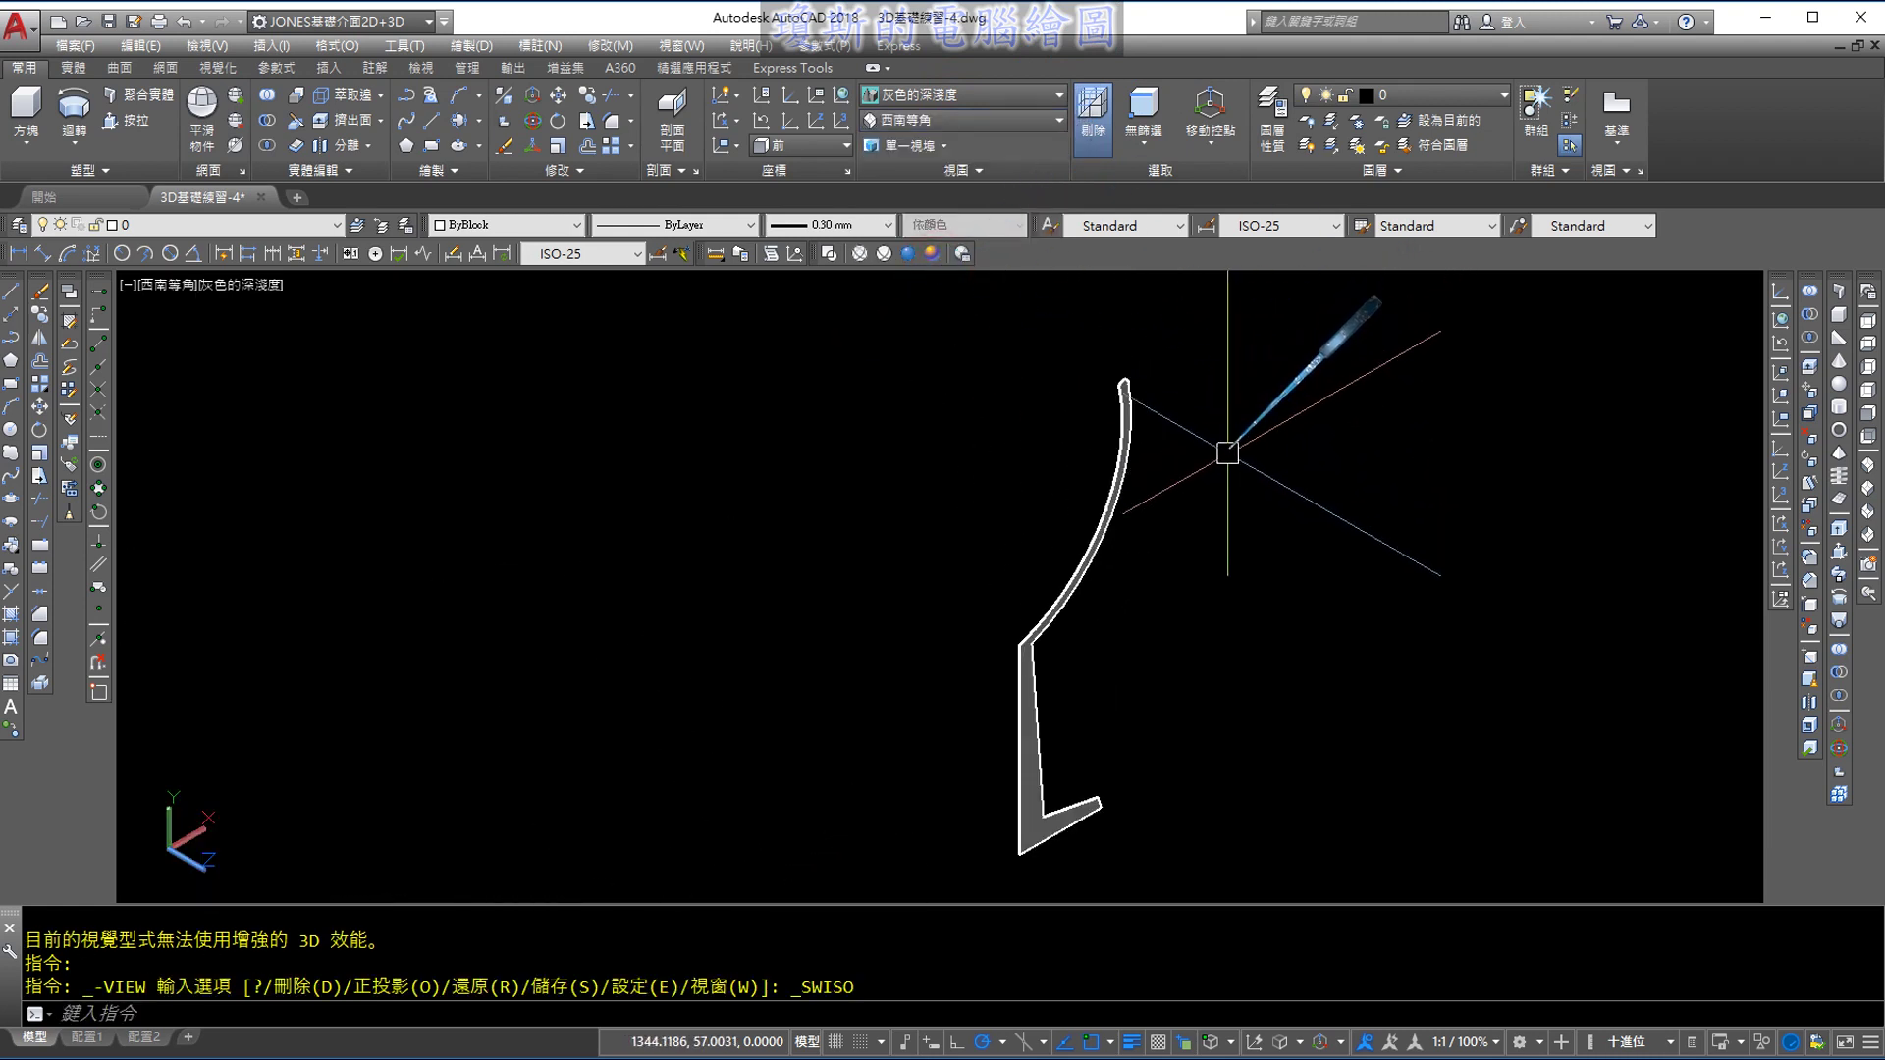
{"action": "left_click", "coordinate": [74, 144]}
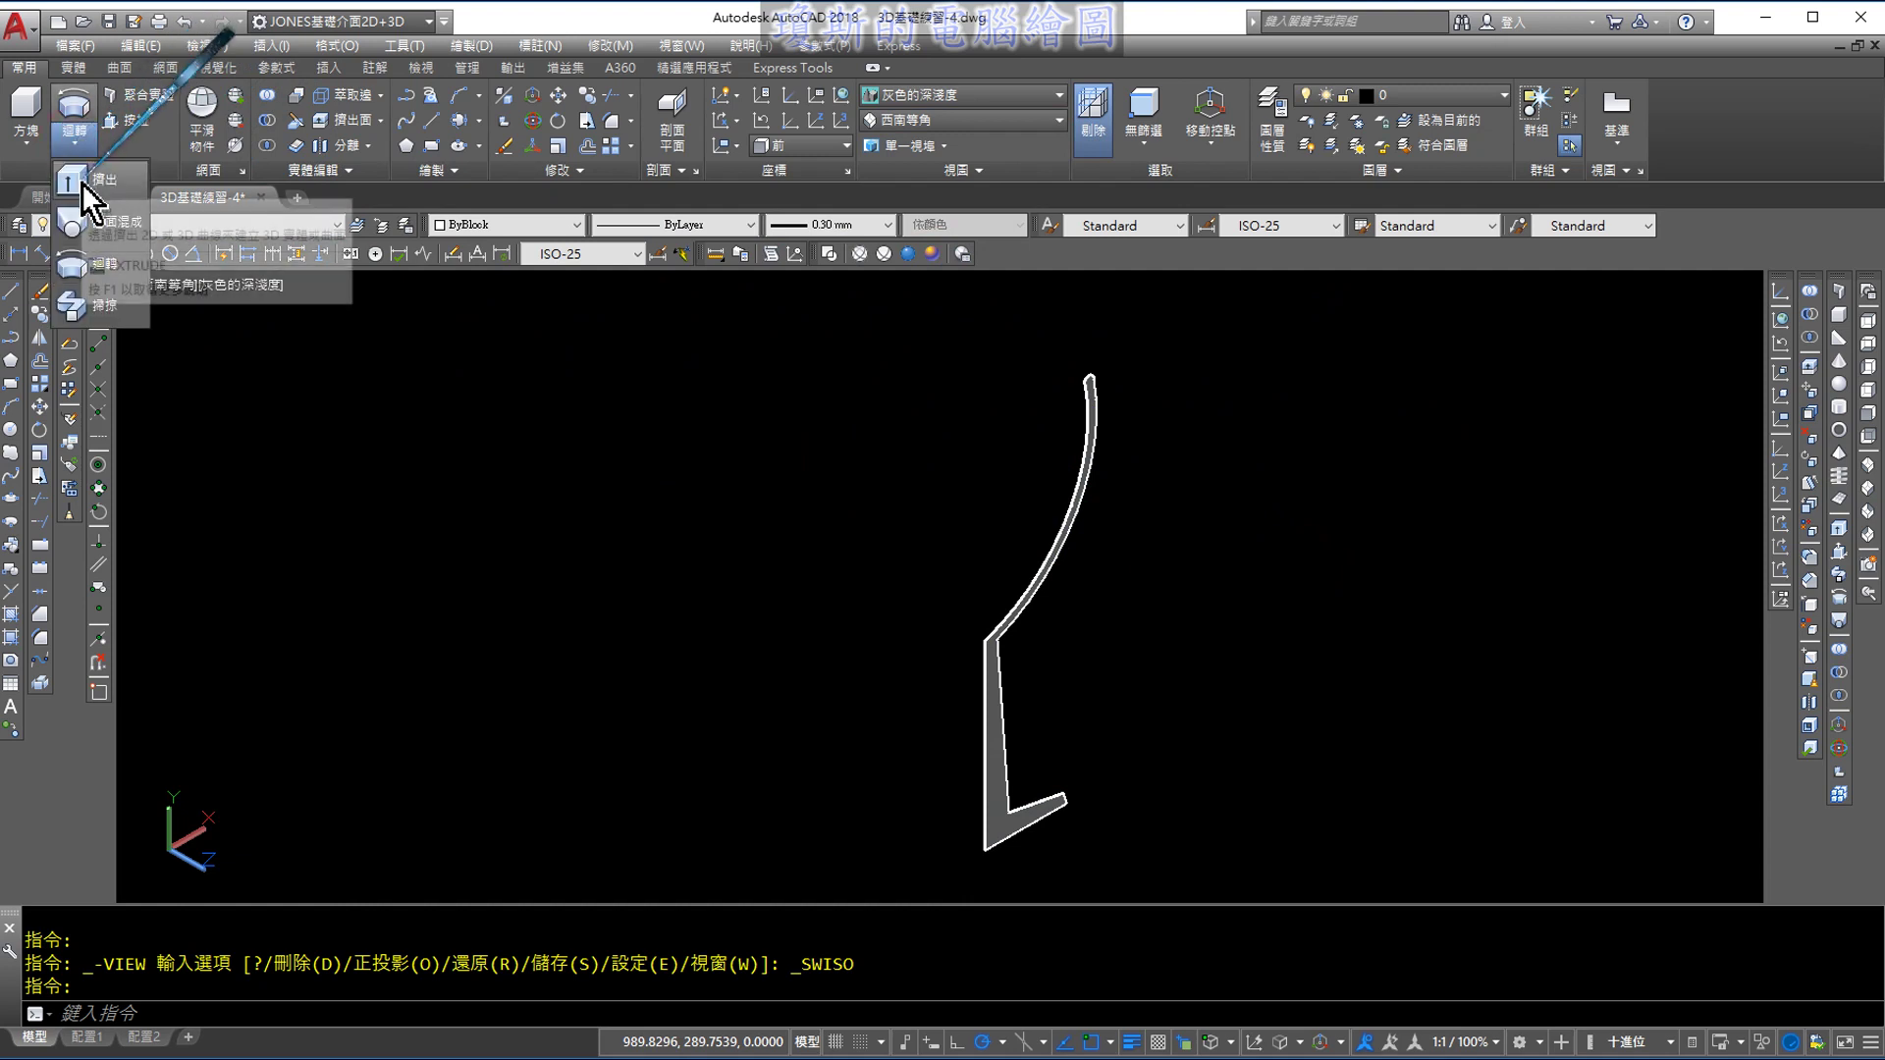
Revolve the profile region about a vertical axis starting at its bottom corner
{"action": "left_click", "coordinate": [73, 267]}
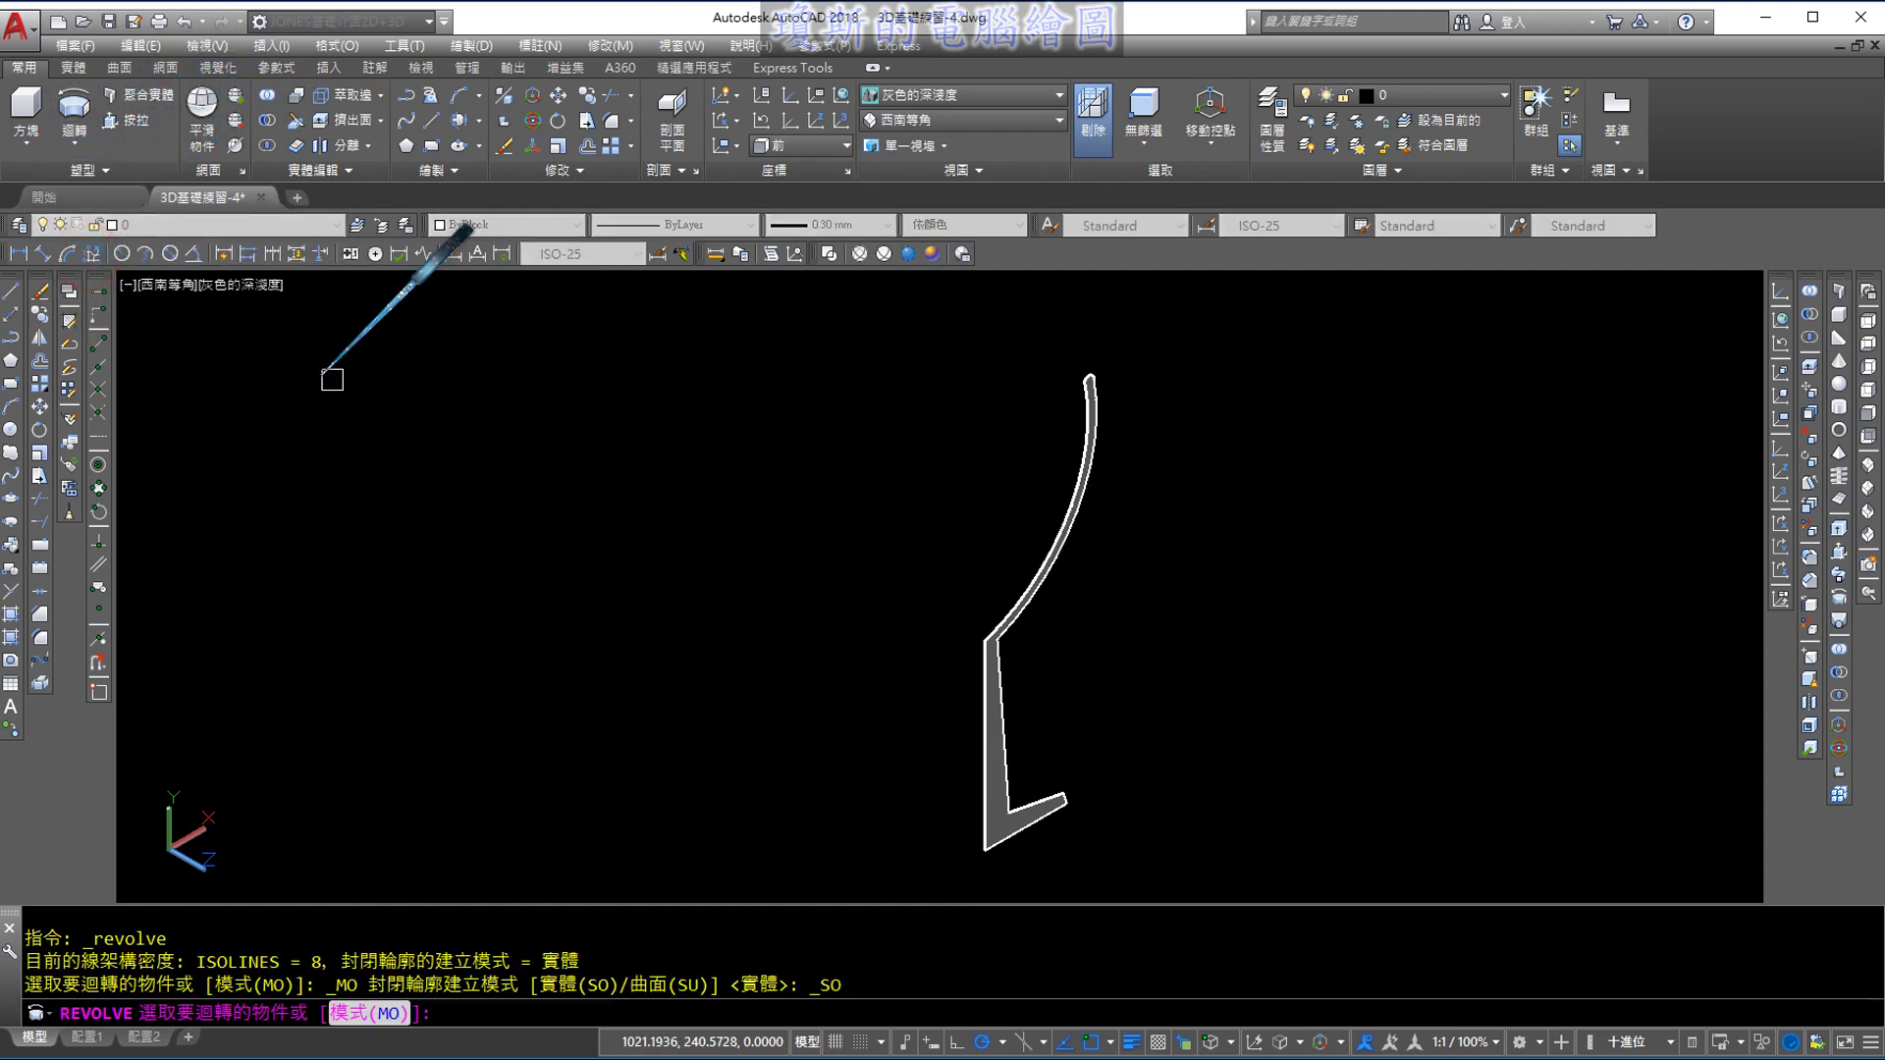
{"action": "left_click", "coordinate": [1041, 555]}
{"action": "key", "text": "Return"}
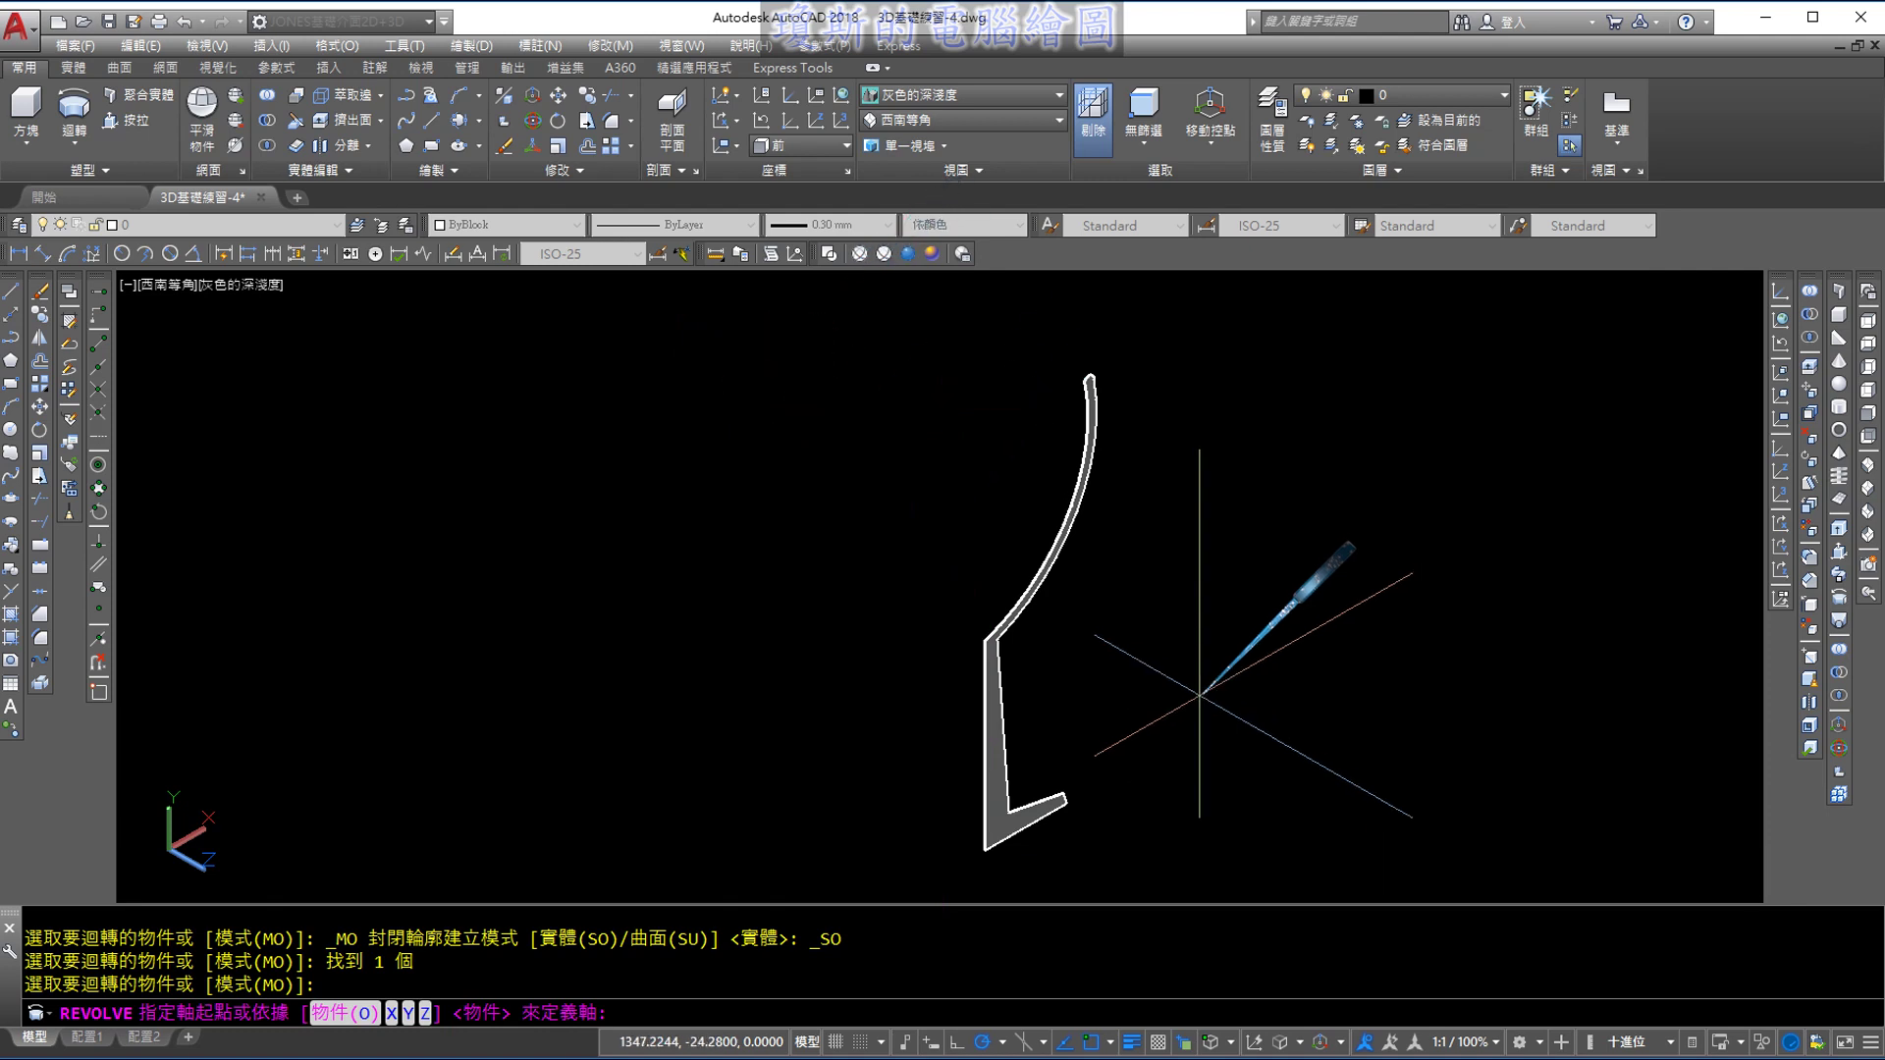
{"action": "scroll", "coordinate": [1041, 835], "scroll_direction": "up", "scroll_amount": 3}
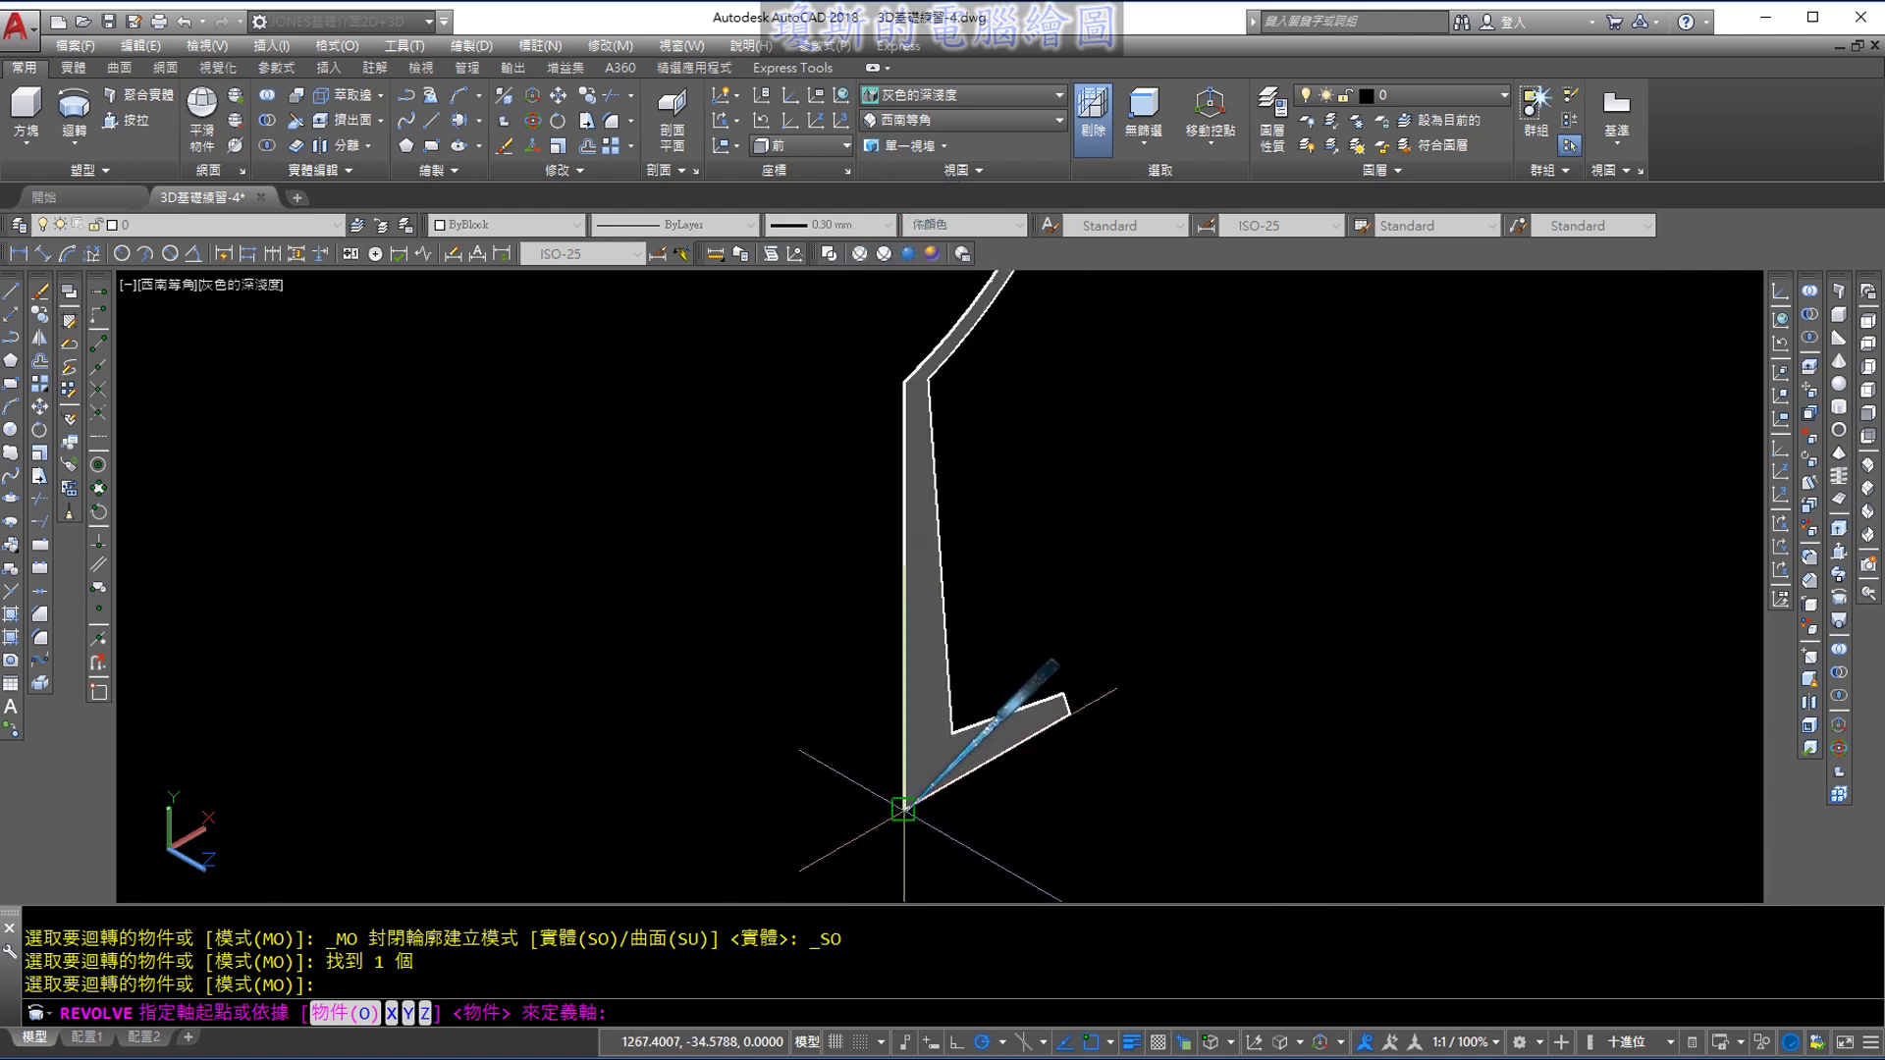
{"action": "left_click", "coordinate": [904, 810]}
{"action": "scroll", "coordinate": [864, 687], "scroll_direction": "down", "scroll_amount": 2}
{"action": "scroll", "coordinate": [857, 658], "scroll_direction": "up", "scroll_amount": 4}
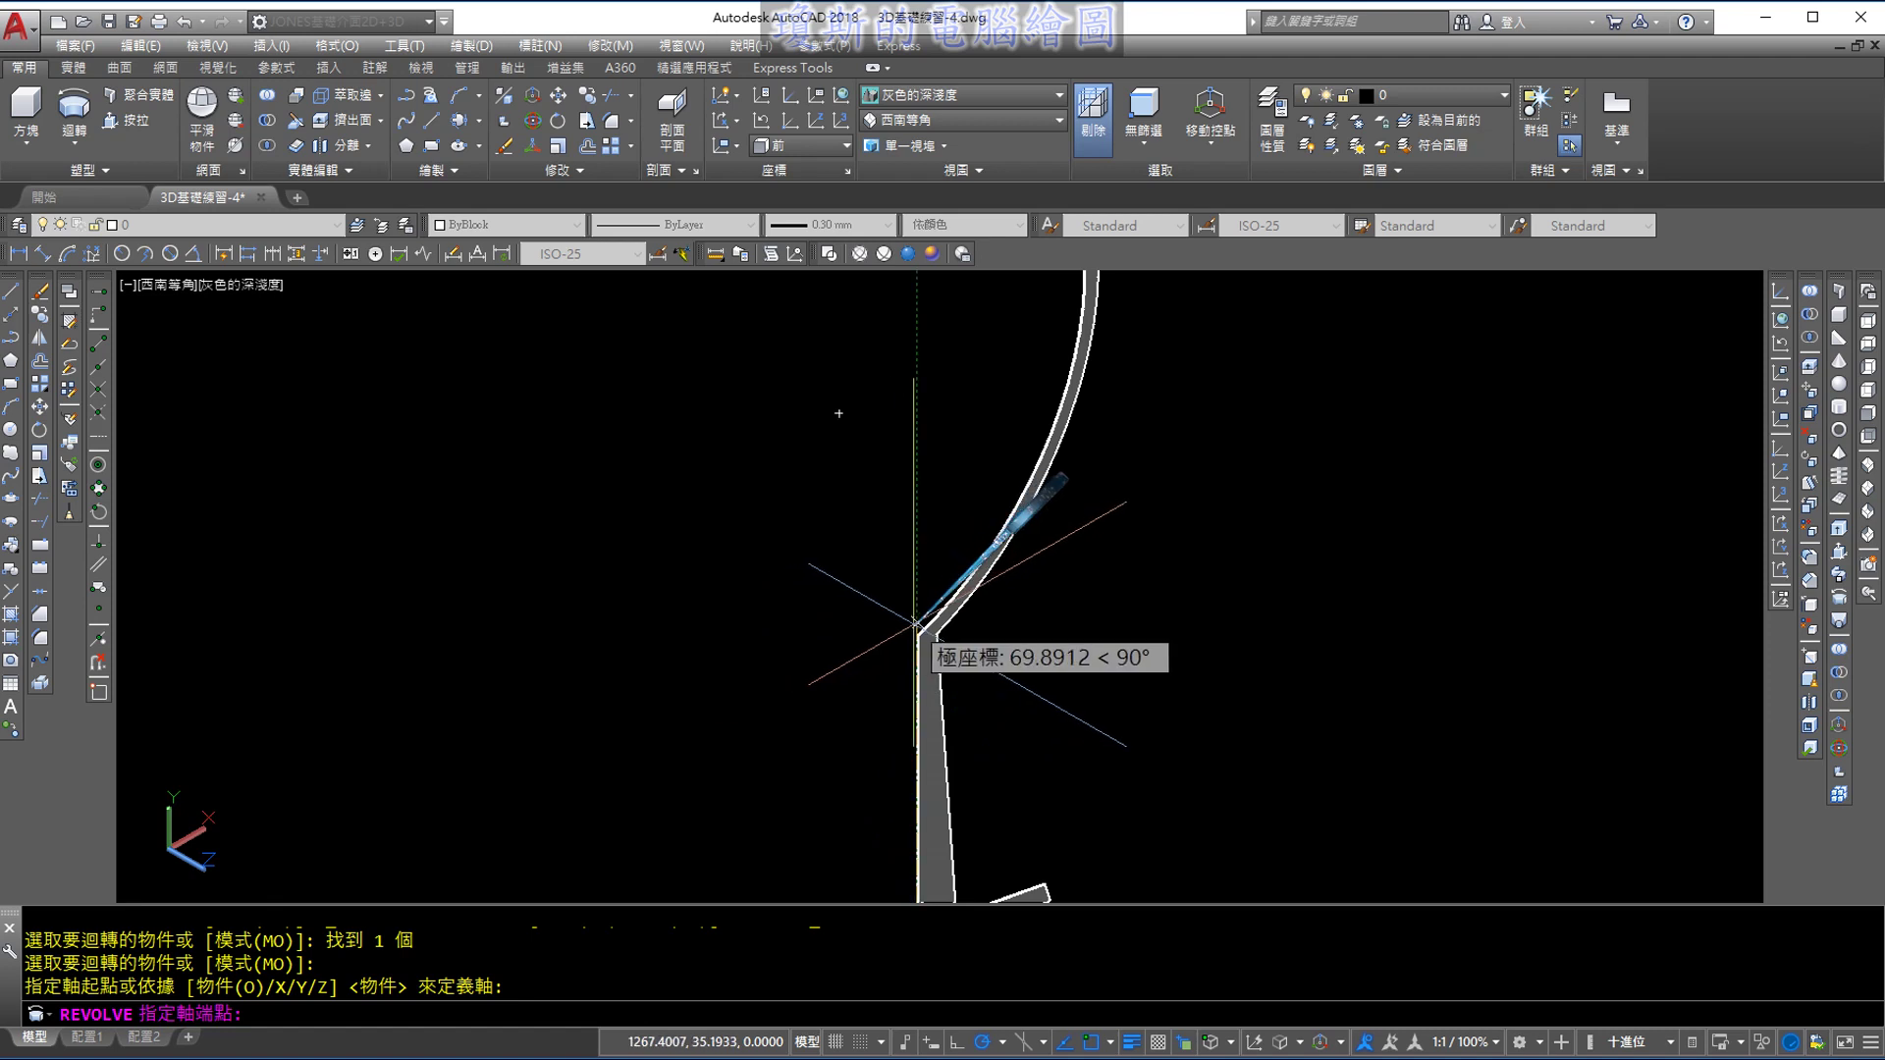
{"action": "left_click", "coordinate": [916, 624]}
{"action": "scroll", "coordinate": [918, 634], "scroll_direction": "down", "scroll_amount": 3}
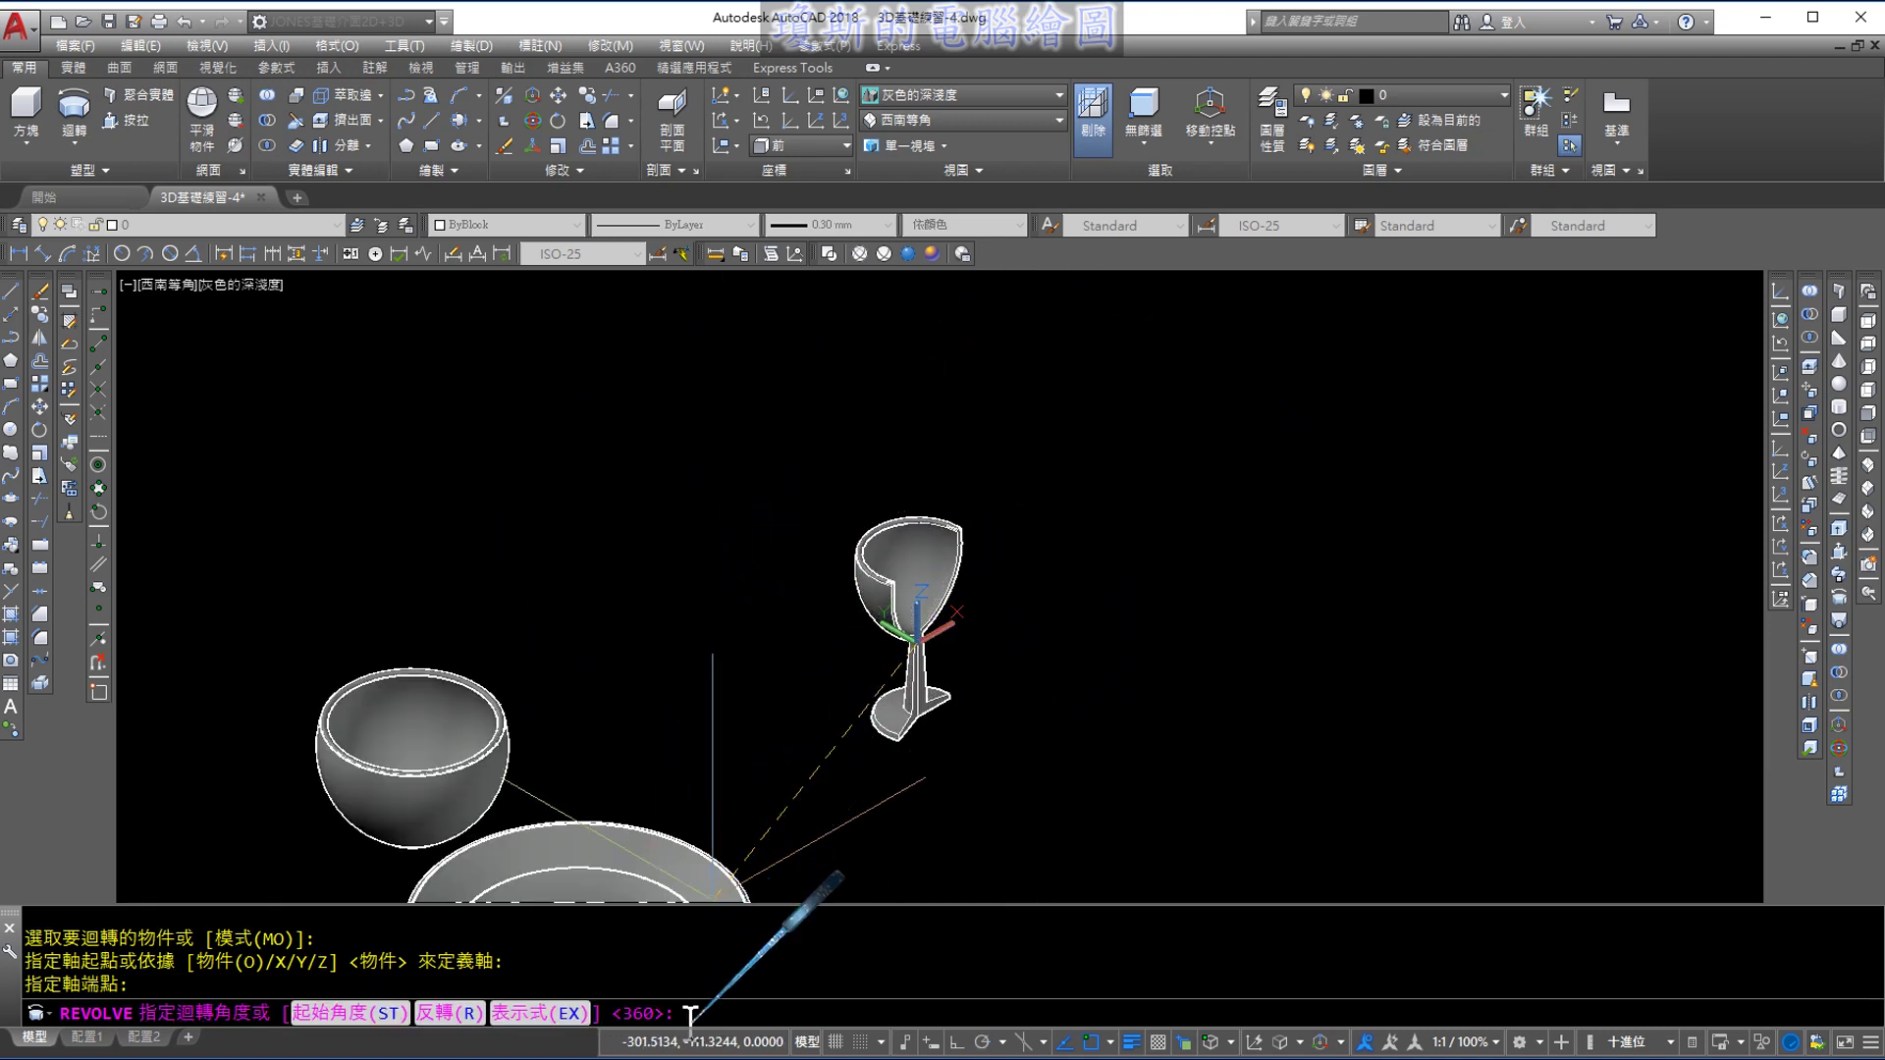
Accept the full 360° revolution angle to create the goblet solid
{"action": "key", "text": "Return"}
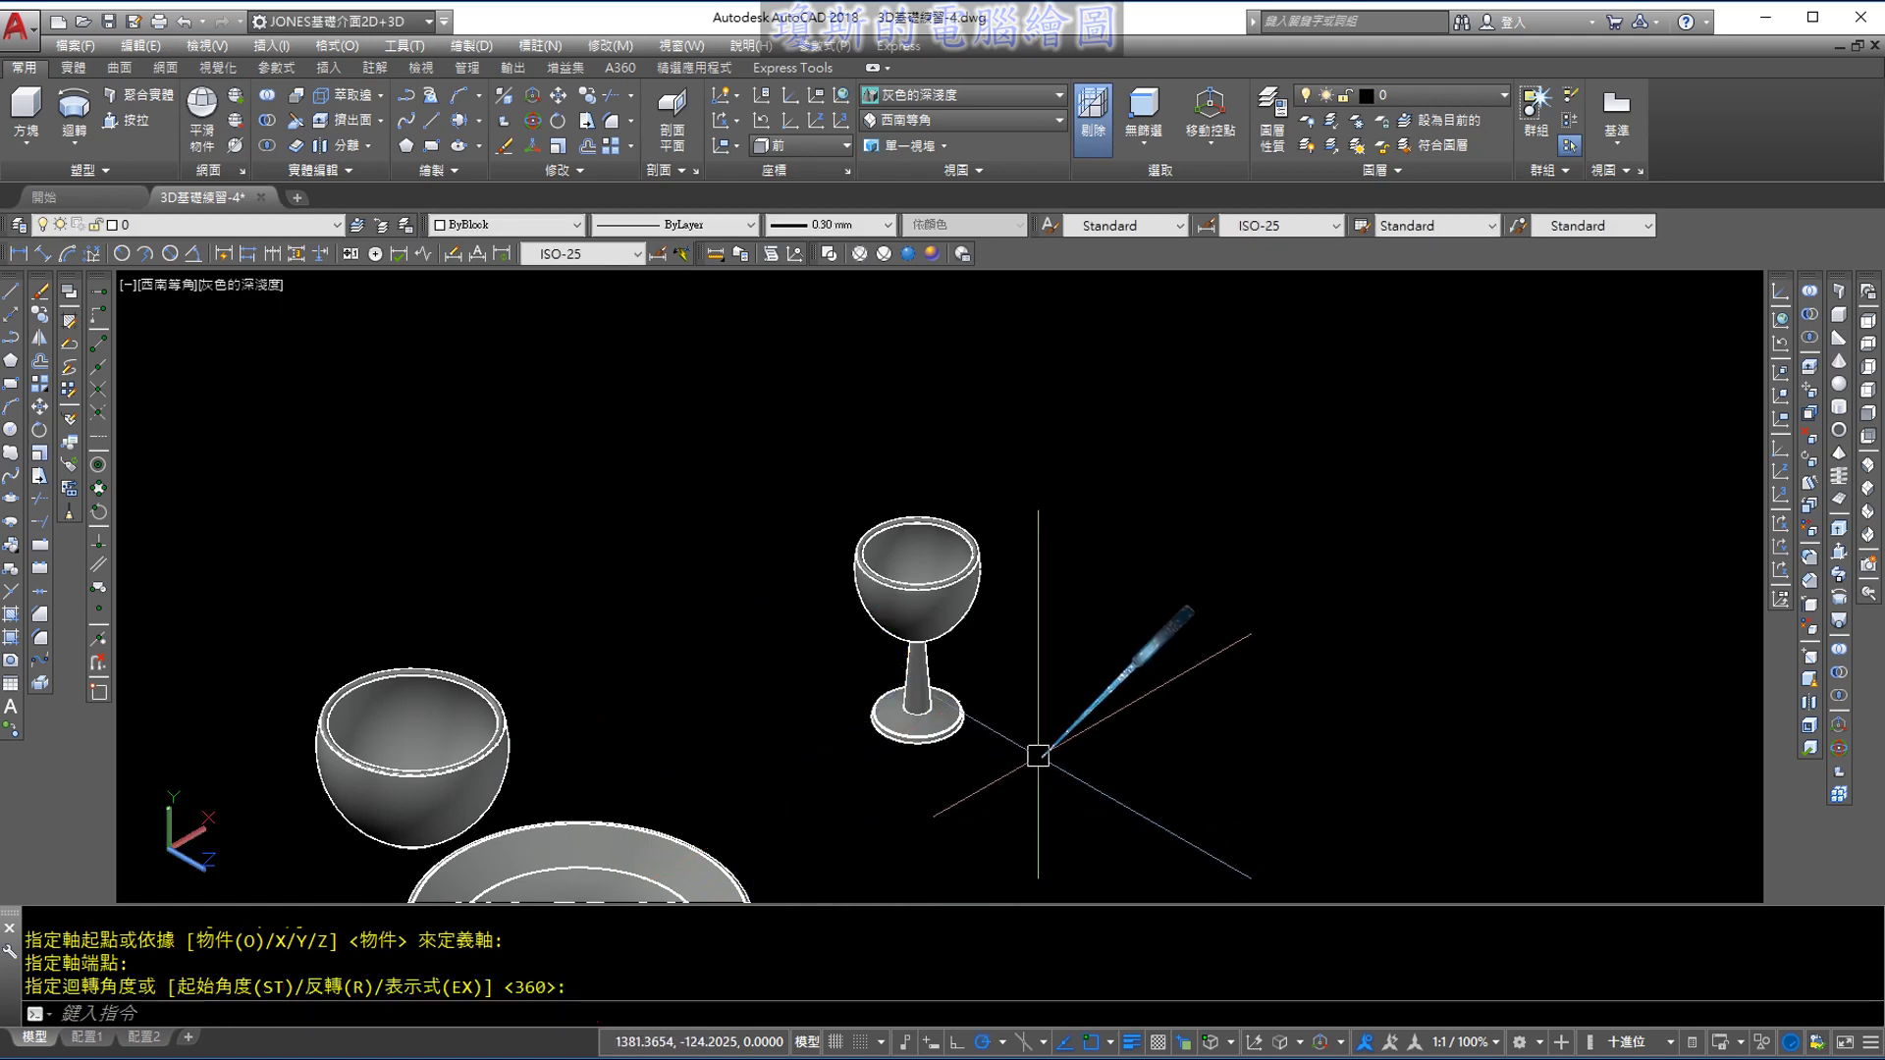
{"action": "scroll", "coordinate": [991, 720], "scroll_direction": "up", "scroll_amount": 3}
{"action": "scroll", "coordinate": [962, 707], "scroll_direction": "up", "scroll_amount": 2}
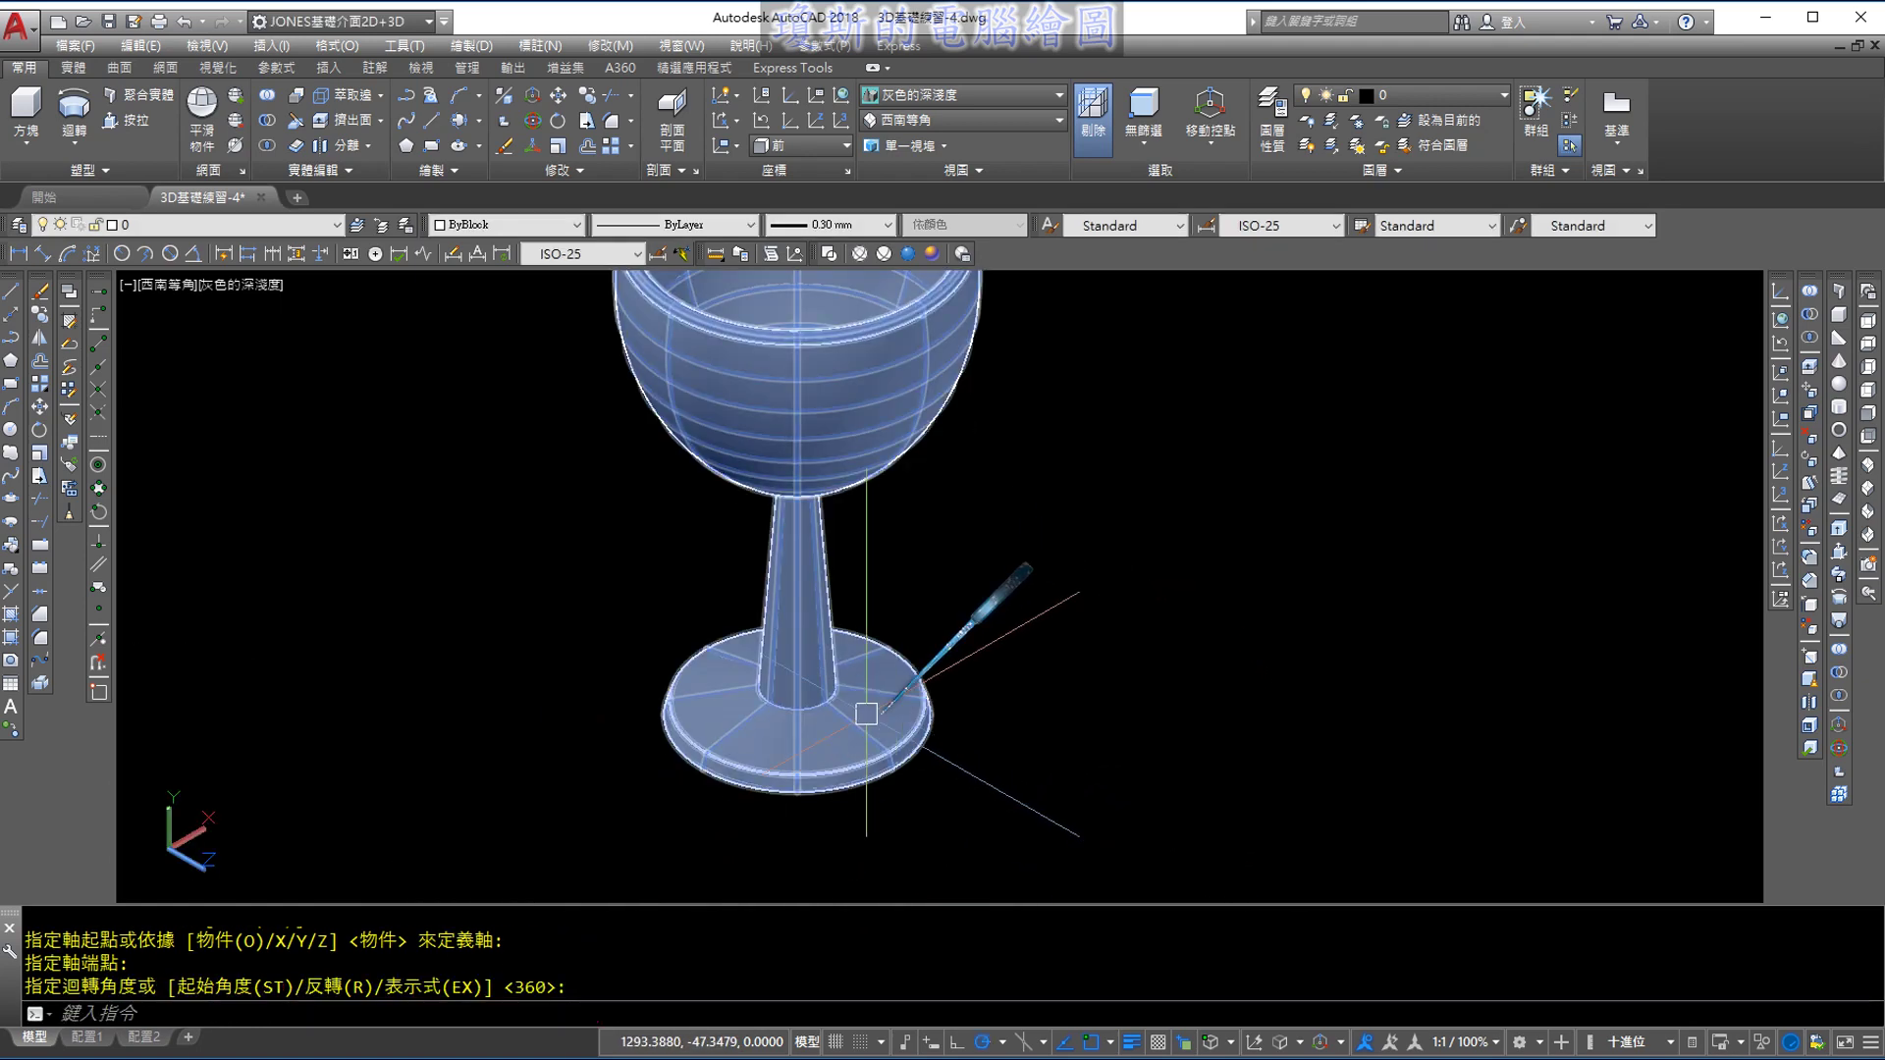
{"action": "key", "text": "Return"}
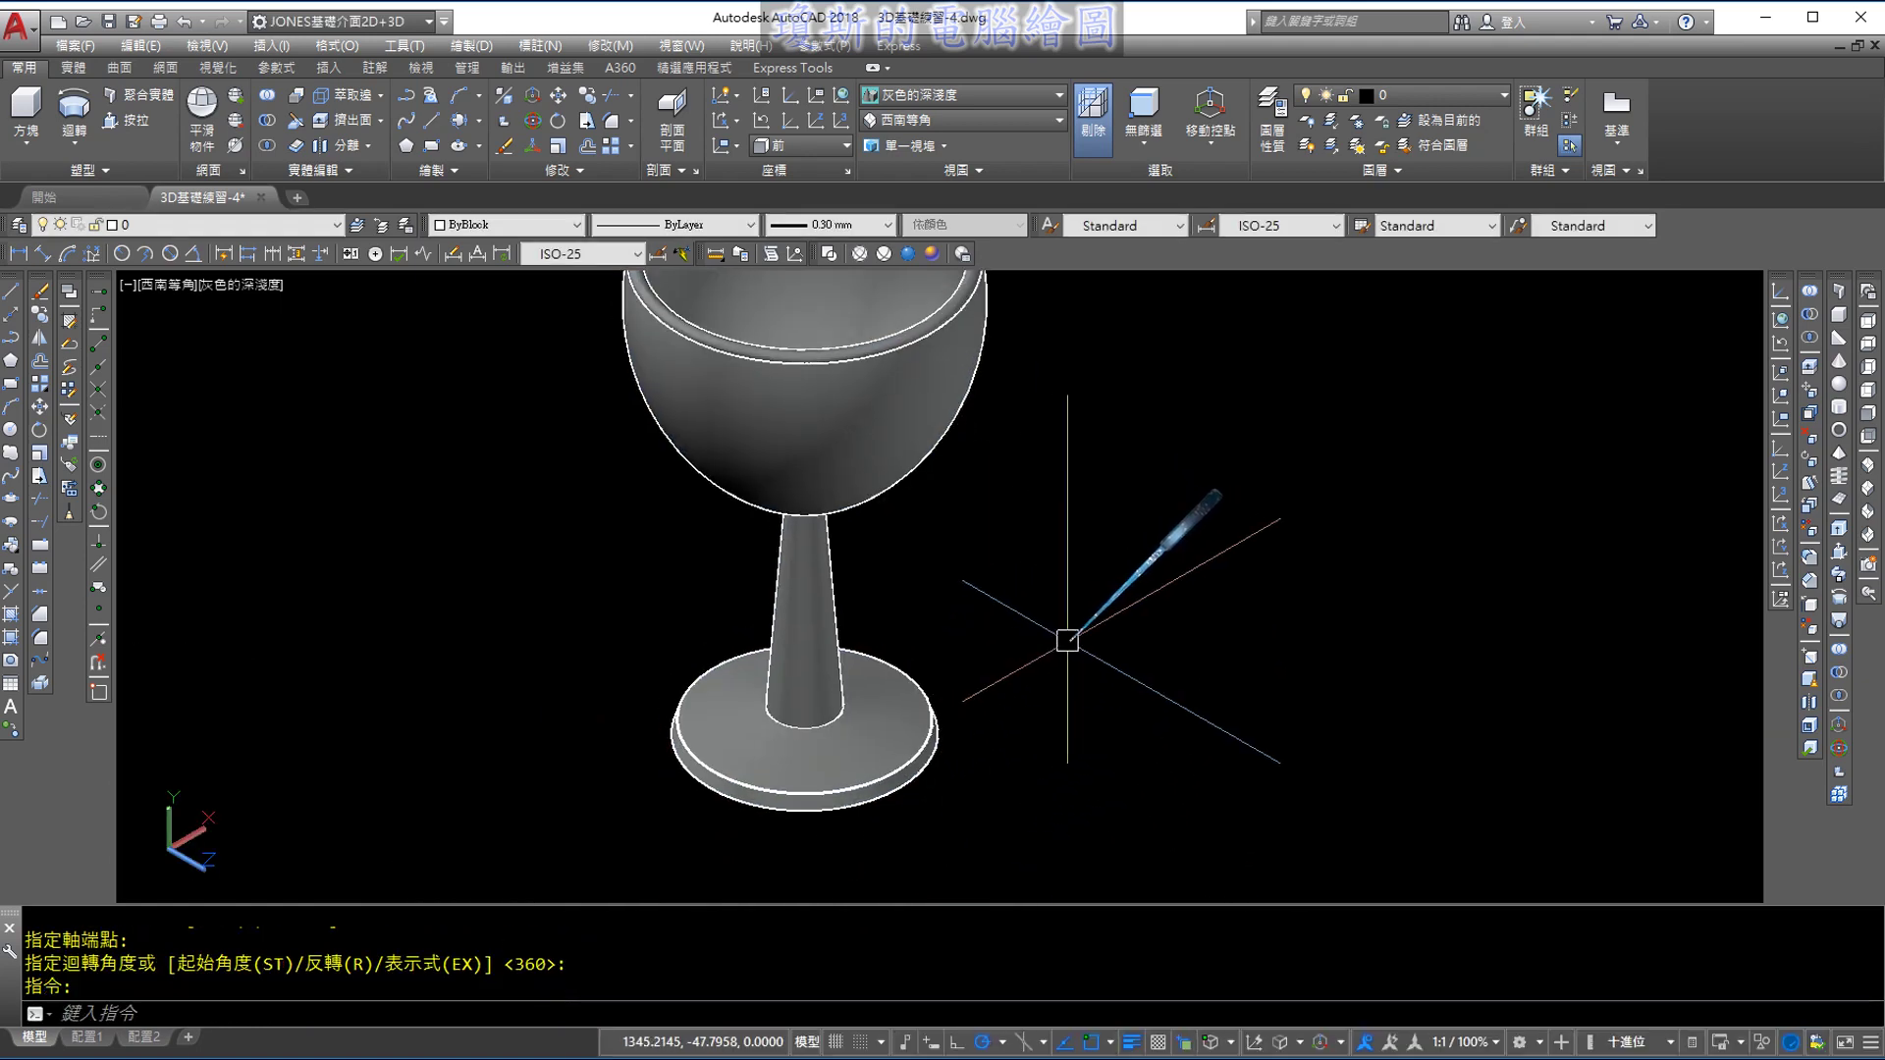
Switch the goblet to the 2D Wireframe visual style and re-centre it
{"action": "left_click", "coordinate": [965, 95]}
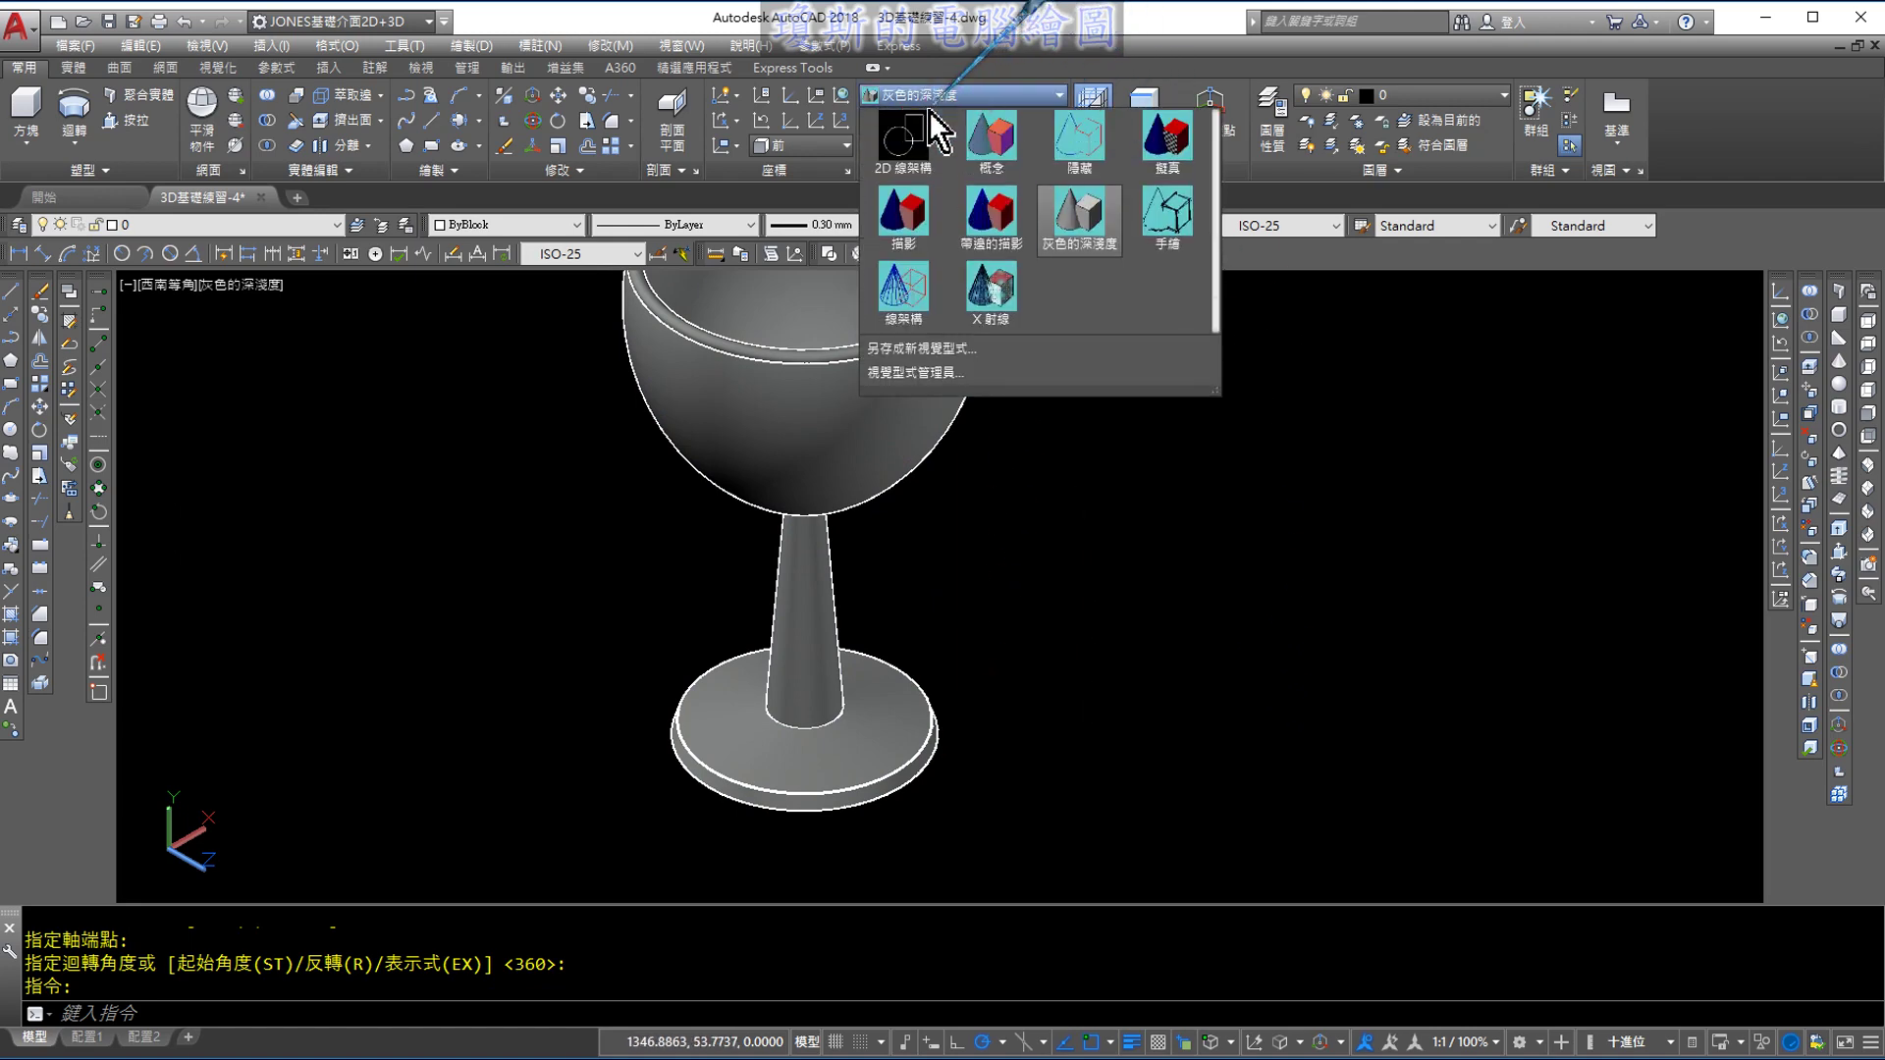
{"action": "left_click", "coordinate": [911, 134]}
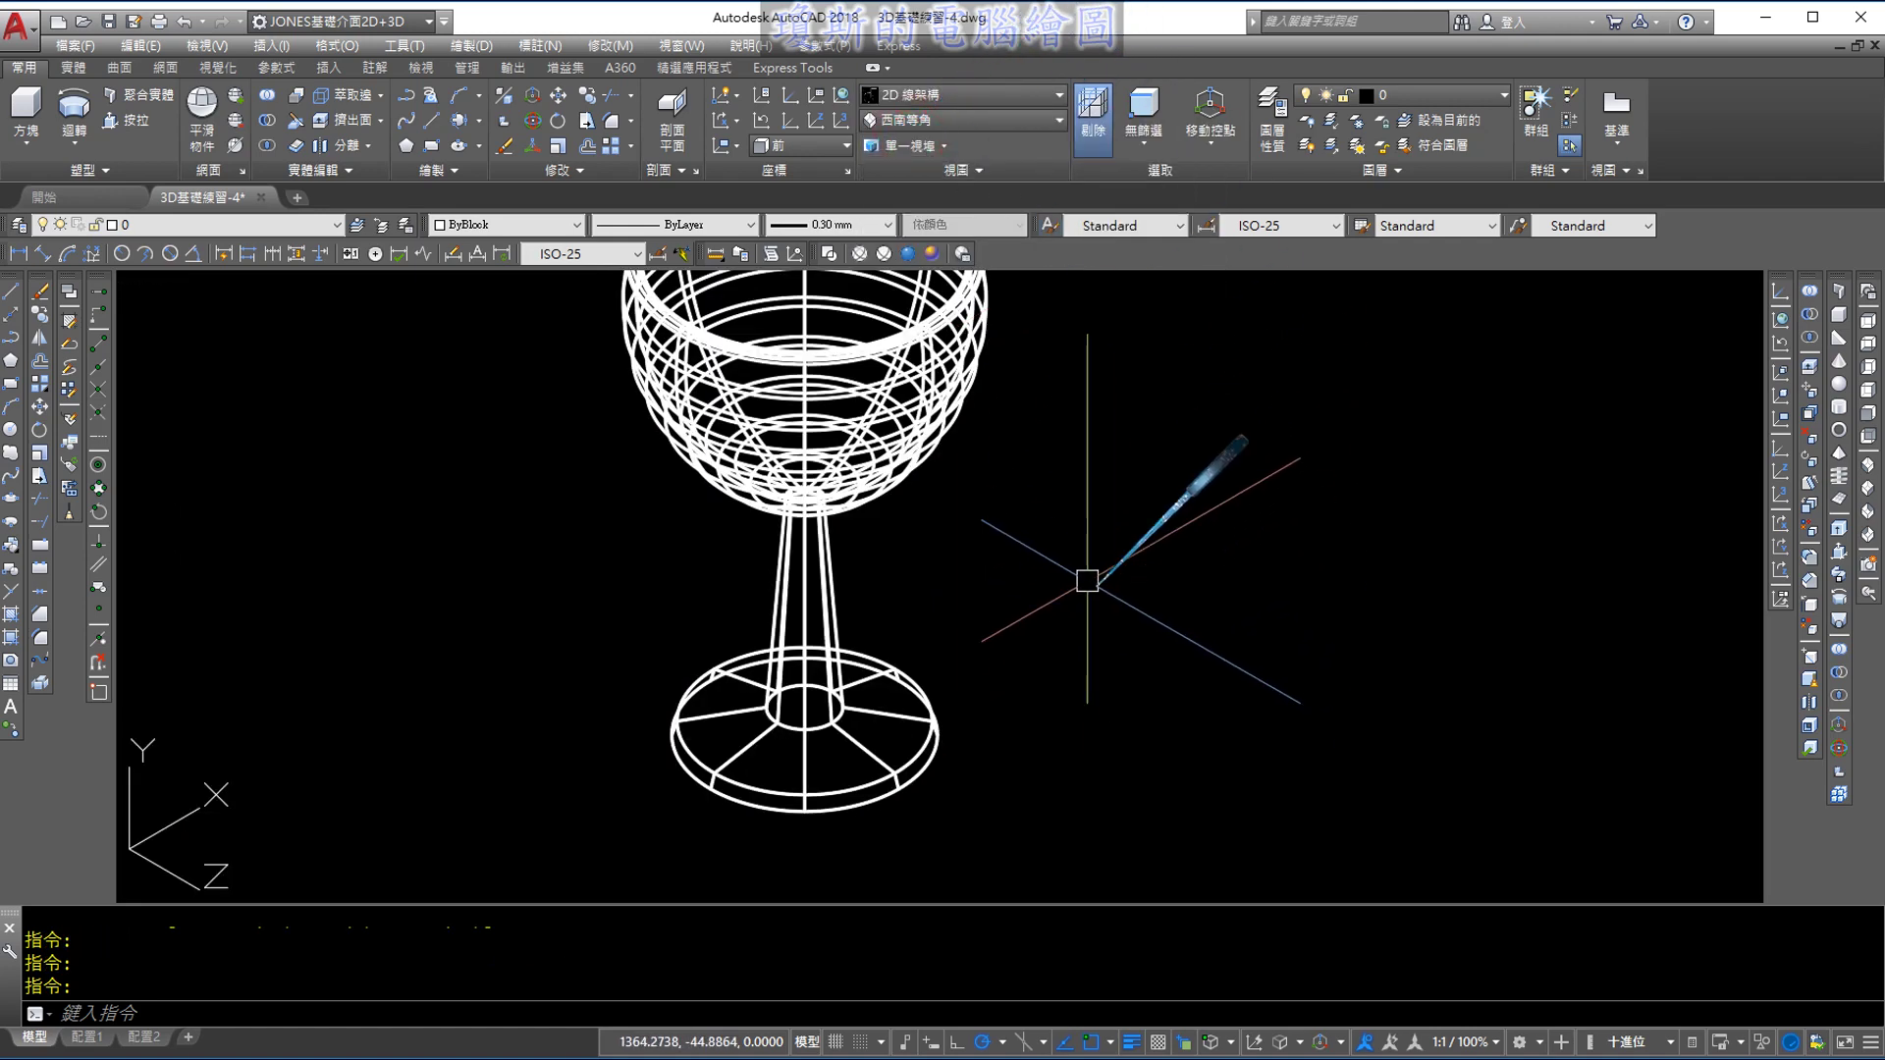
{"action": "middle_click_drag", "start_coordinate": [1086, 576], "coordinate": [1129, 619]}
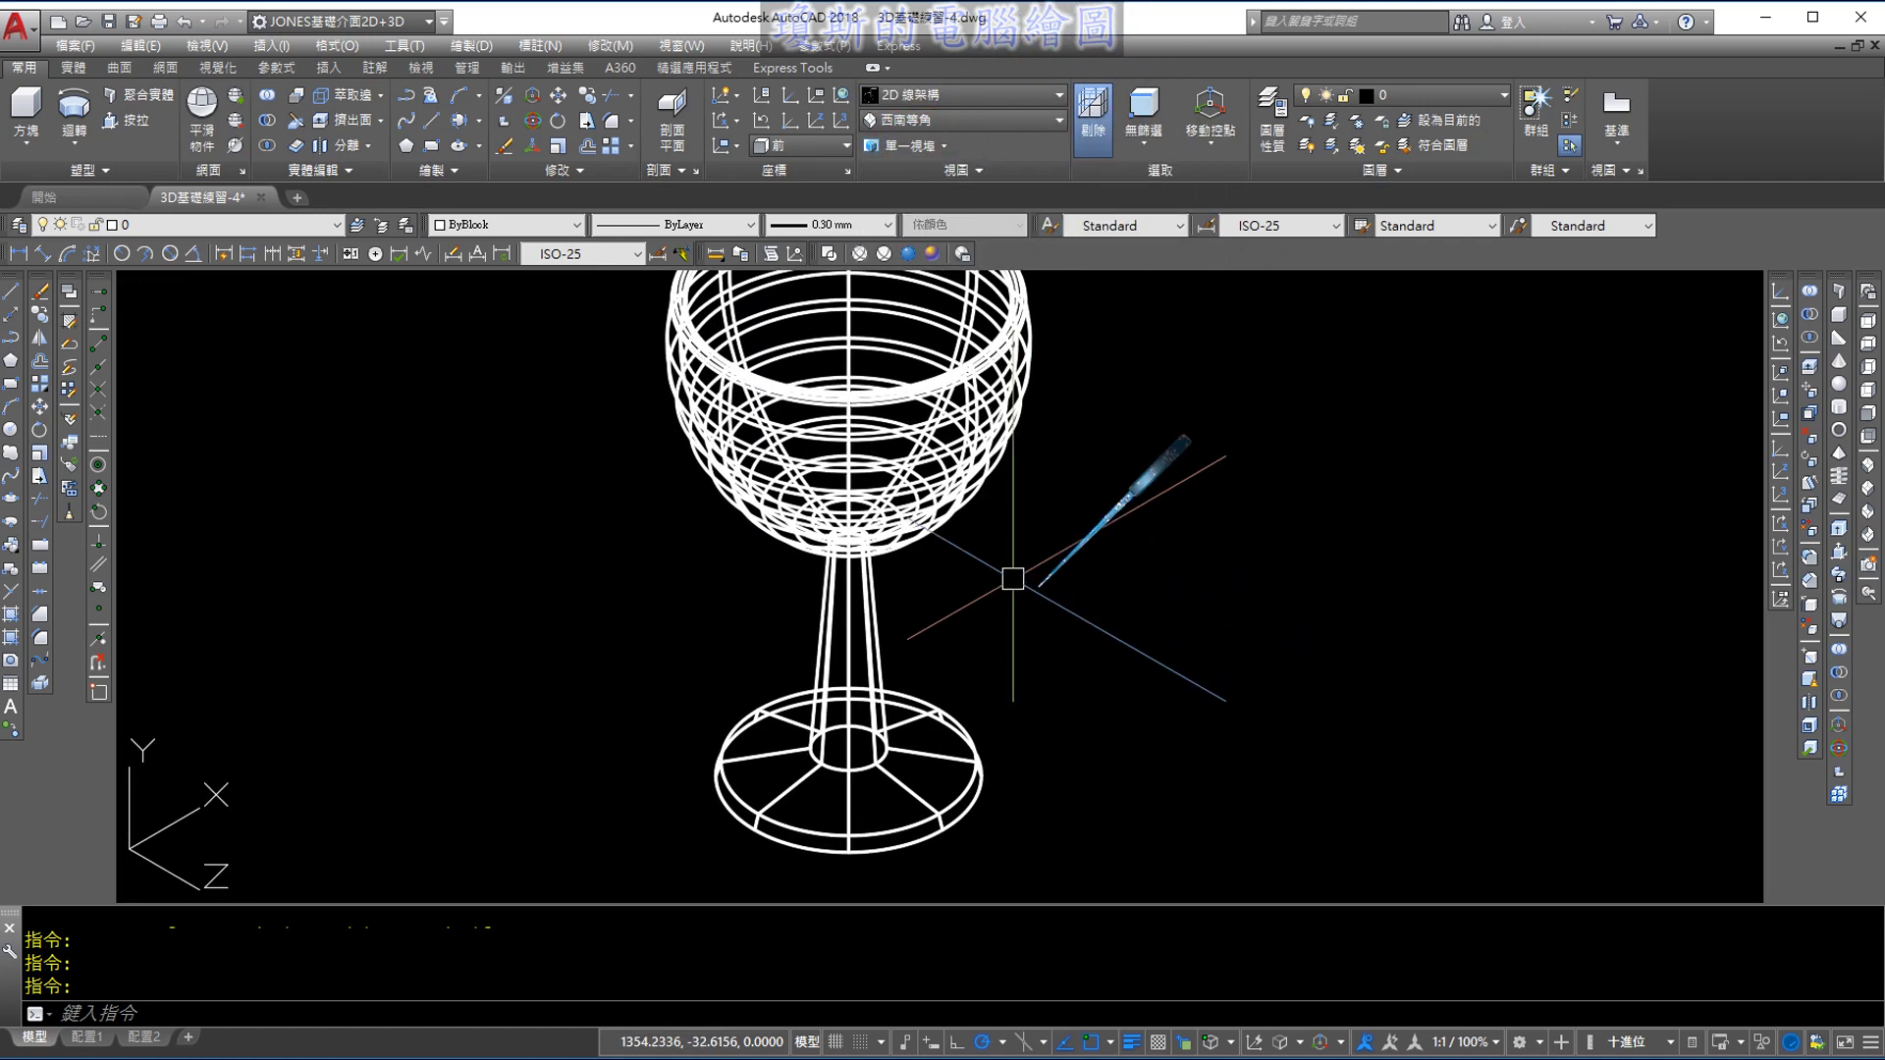
Start a radius-10 fillet and pick the edge where the stem meets the base
{"action": "left_click", "coordinate": [630, 126]}
{"action": "left_click", "coordinate": [637, 155]}
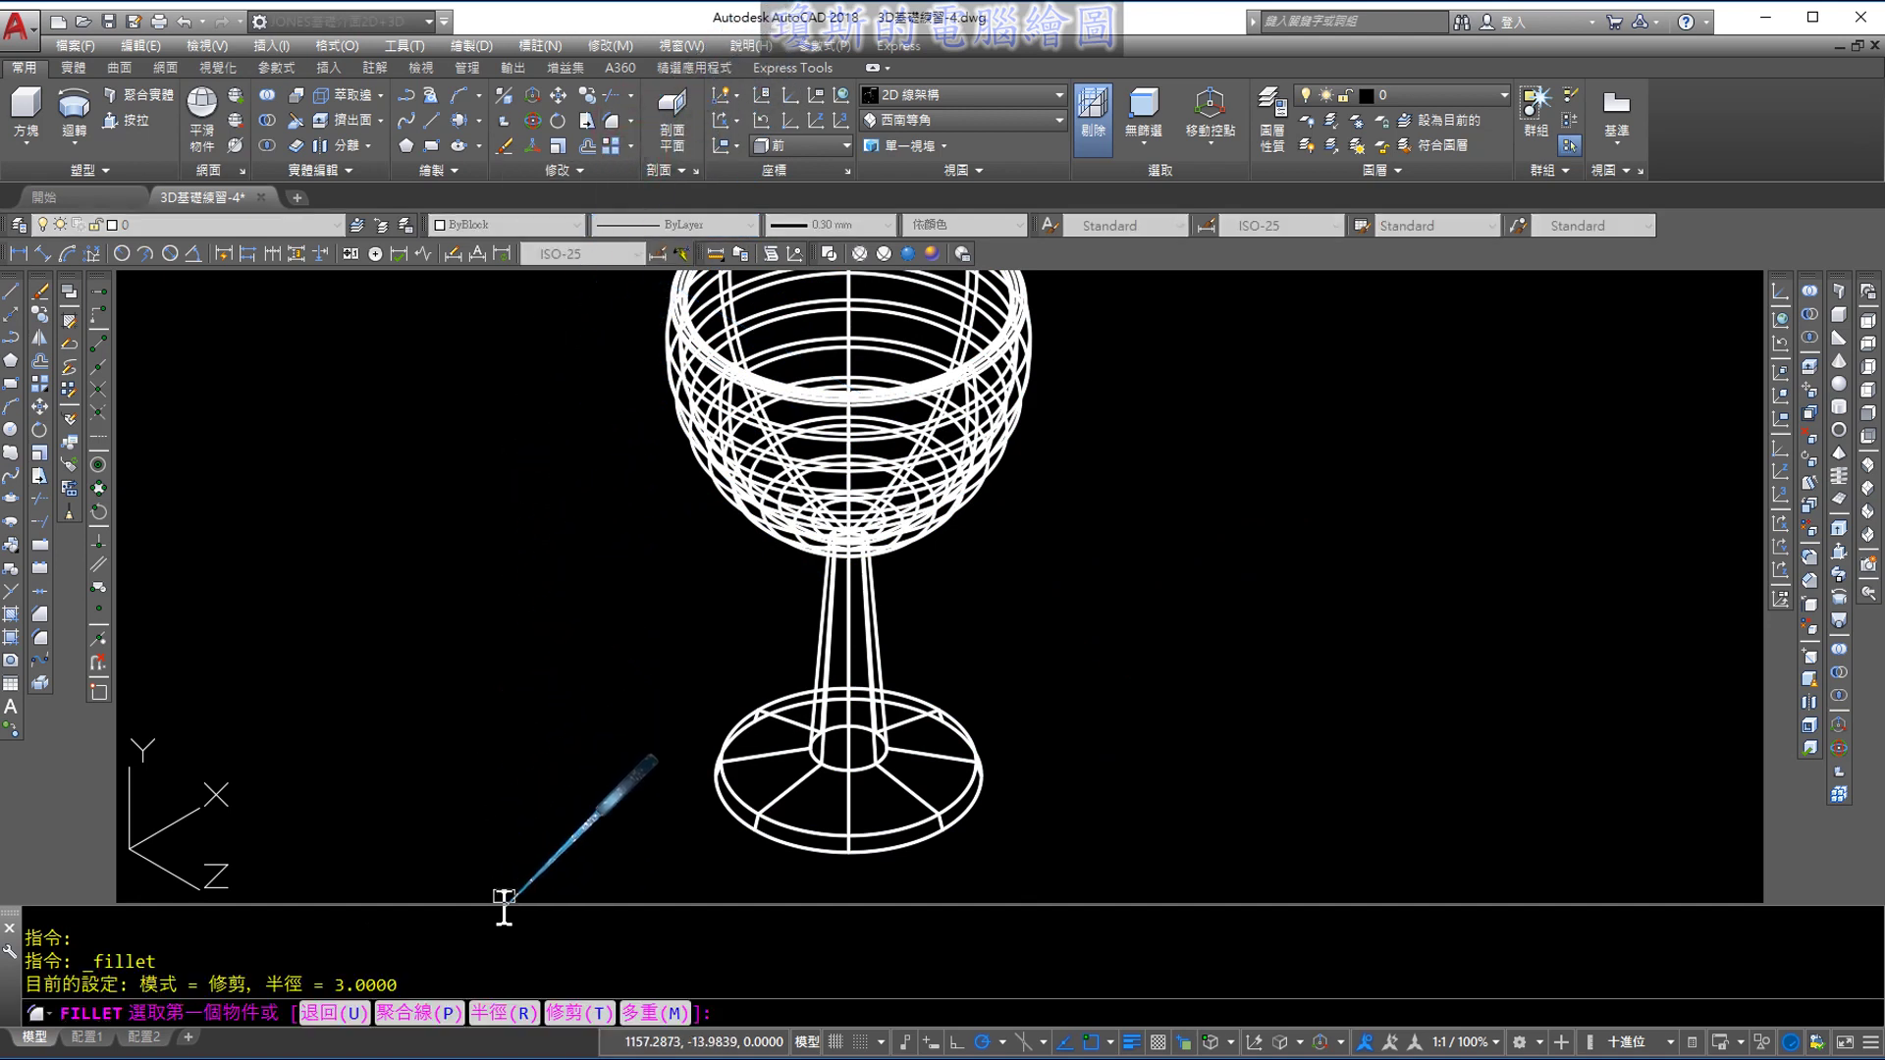
{"action": "type", "text": "r"}
{"action": "key", "text": "Return"}
{"action": "type", "text": "10"}
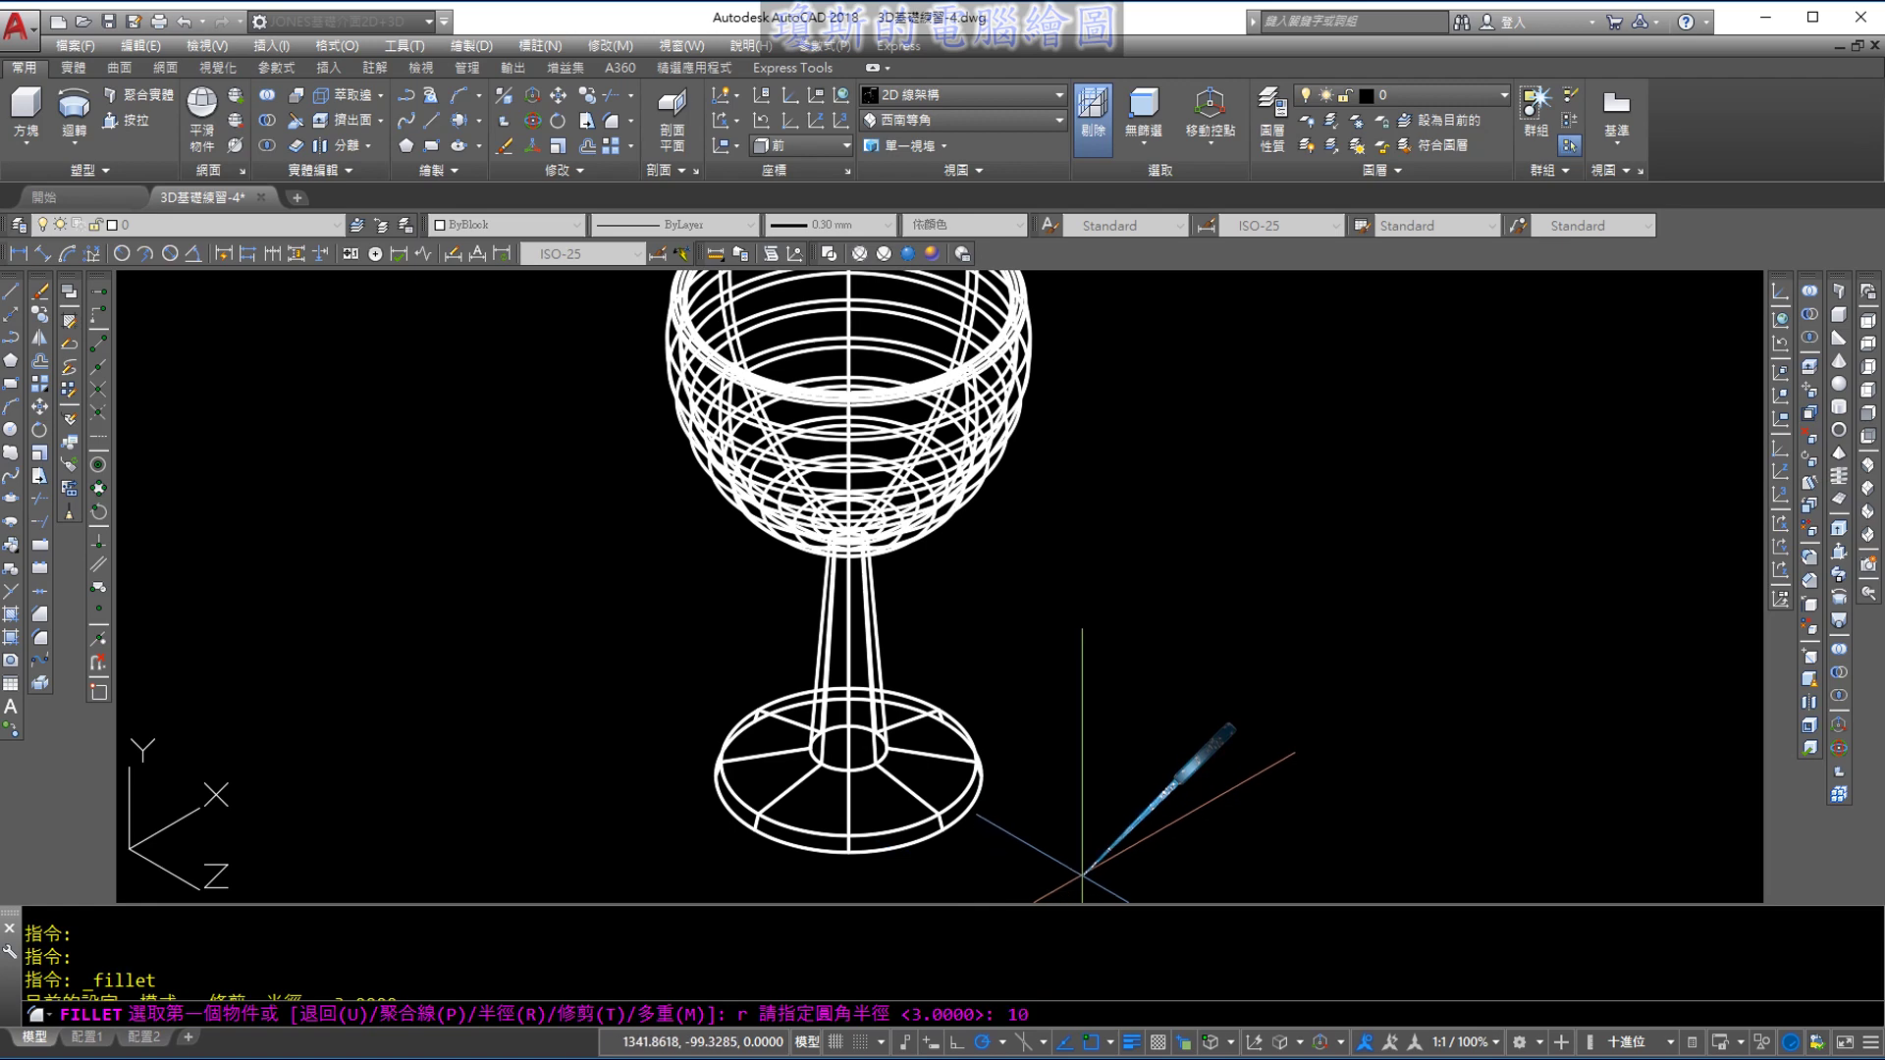
{"action": "key", "text": "Return"}
{"action": "scroll", "coordinate": [982, 835], "scroll_direction": "up", "scroll_amount": 3}
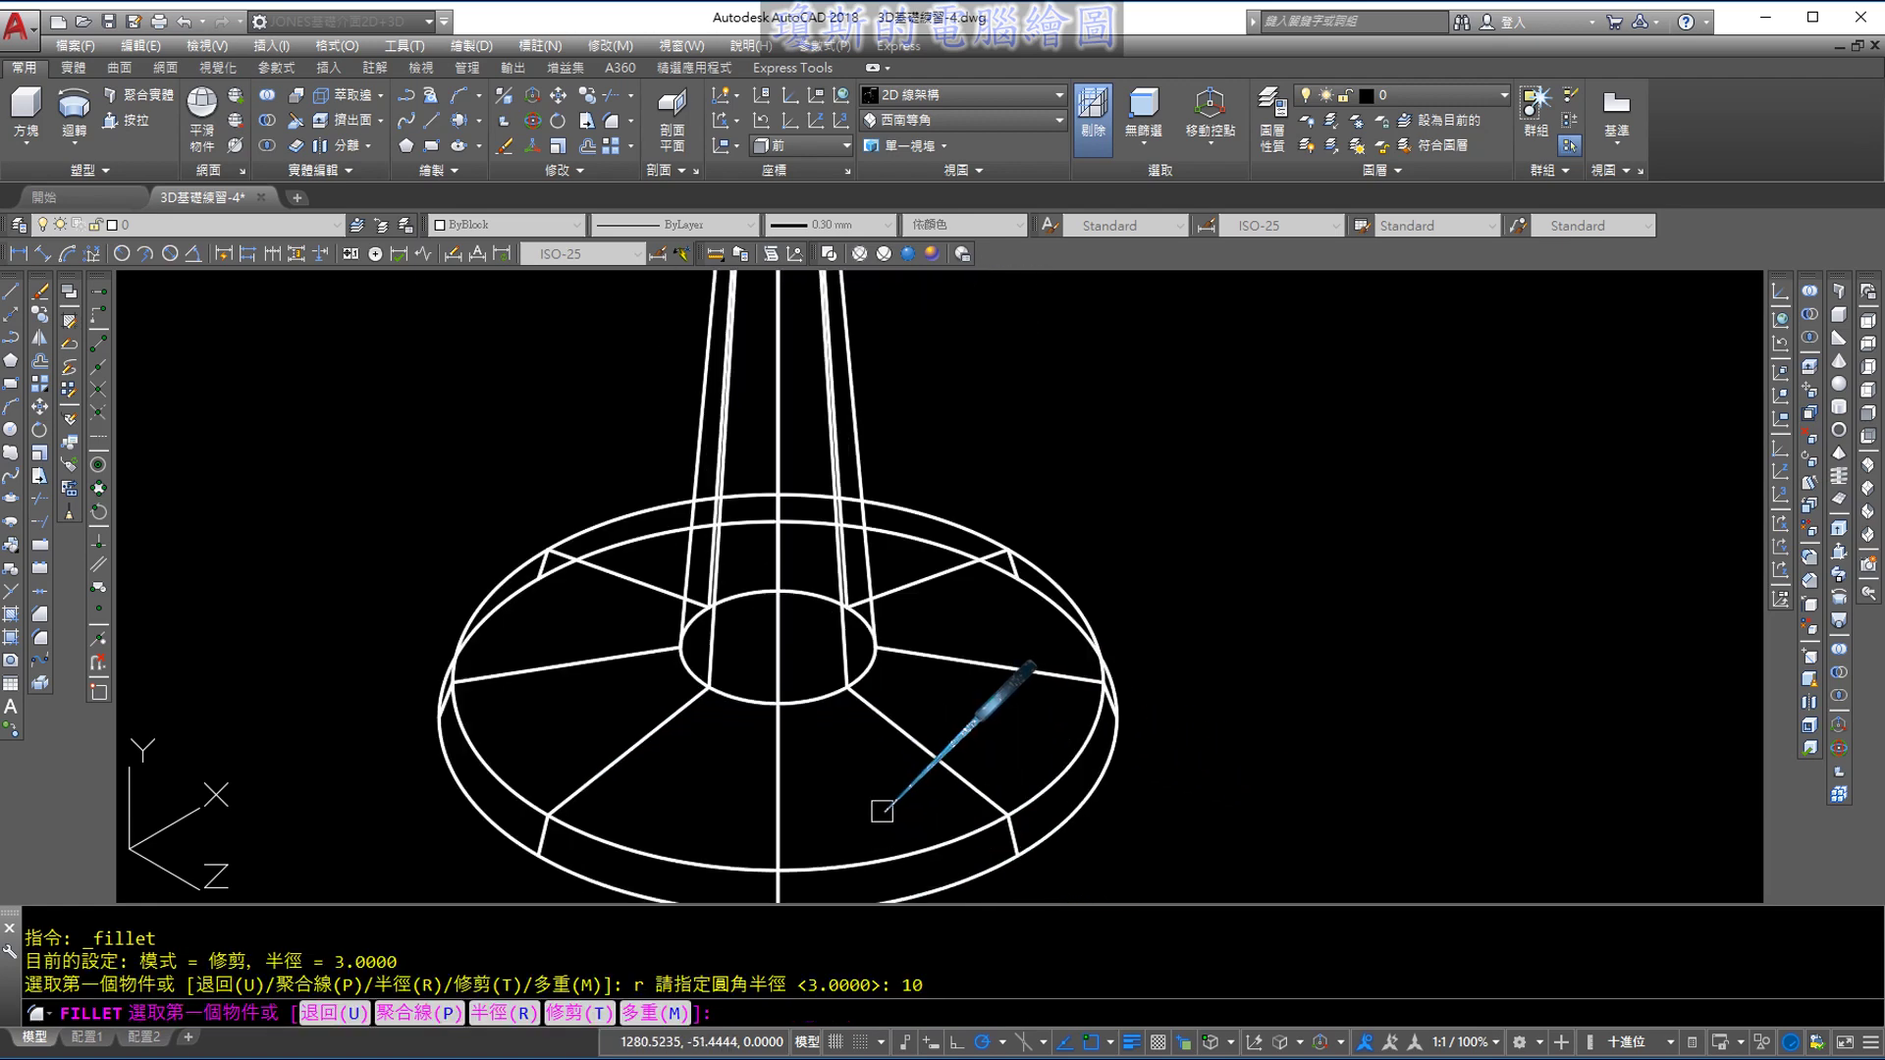
{"action": "scroll", "coordinate": [834, 727], "scroll_direction": "up", "scroll_amount": 1}
{"action": "left_click", "coordinate": [818, 697]}
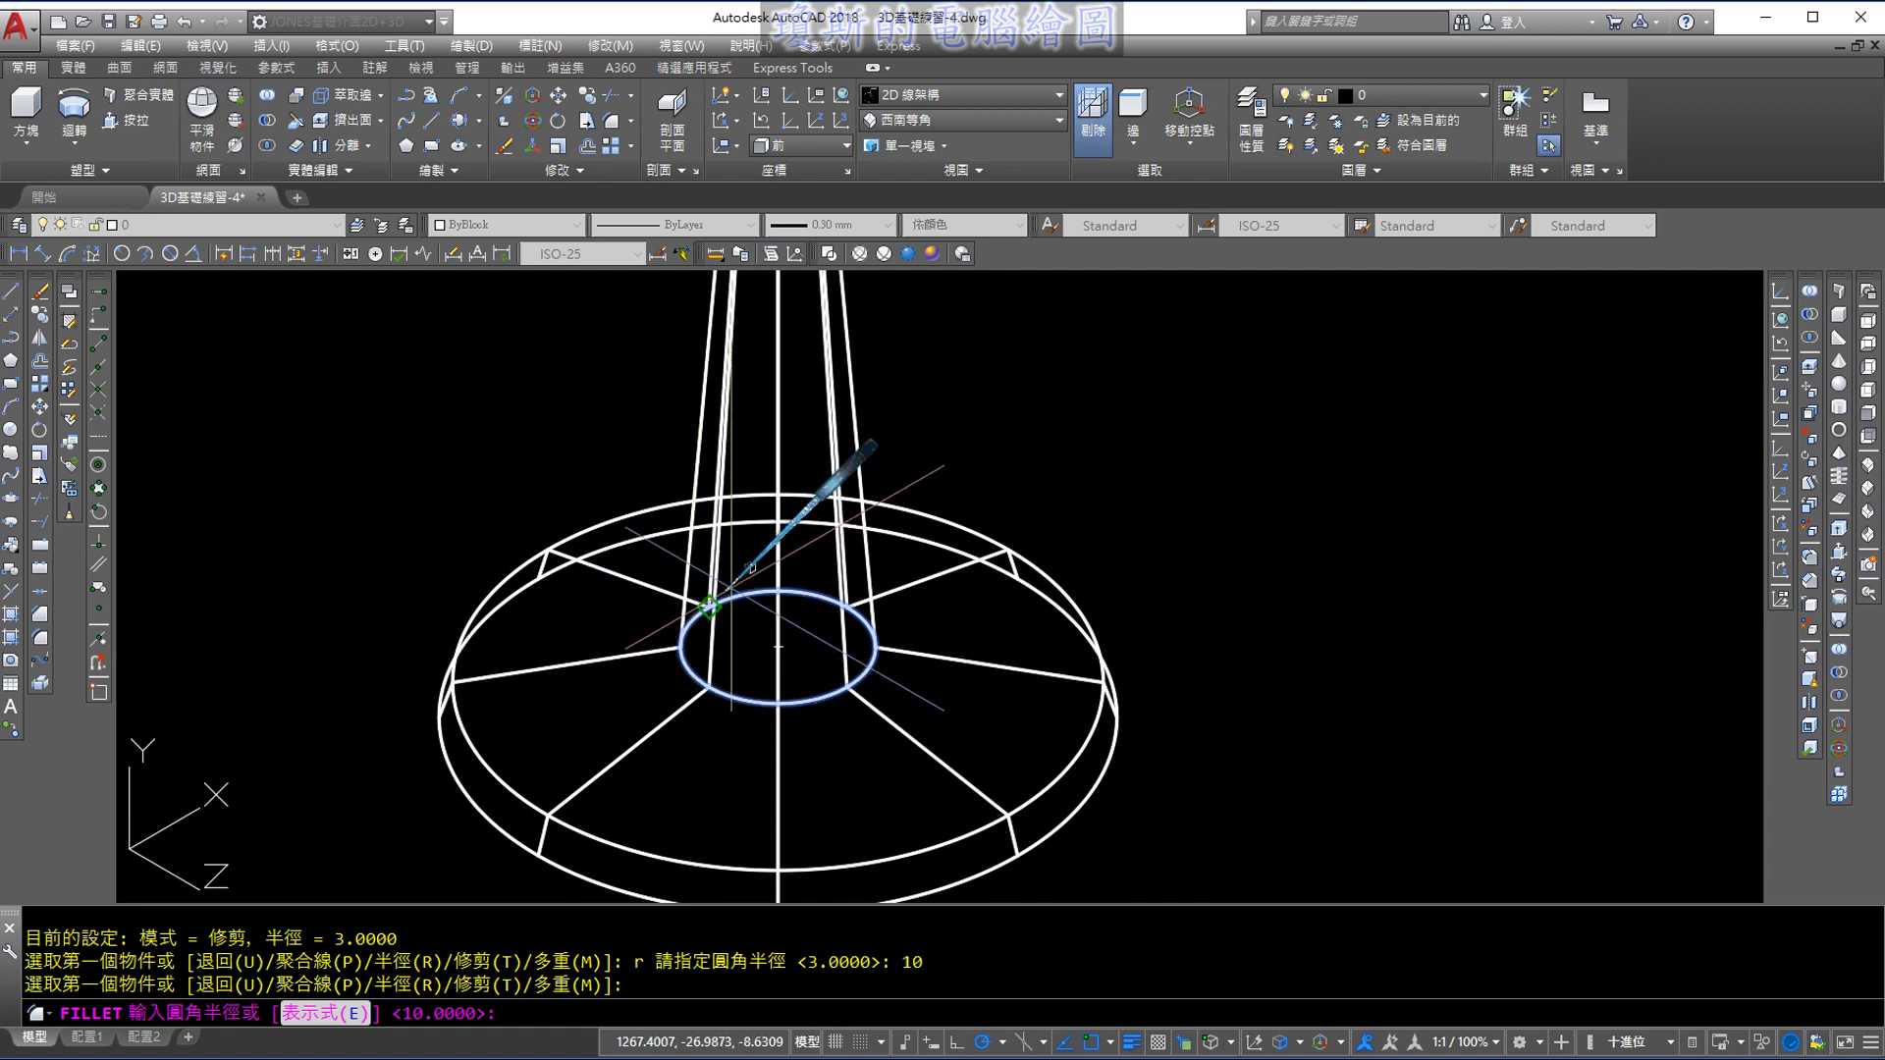
{"action": "scroll", "coordinate": [985, 675], "scroll_direction": "down", "scroll_amount": 4}
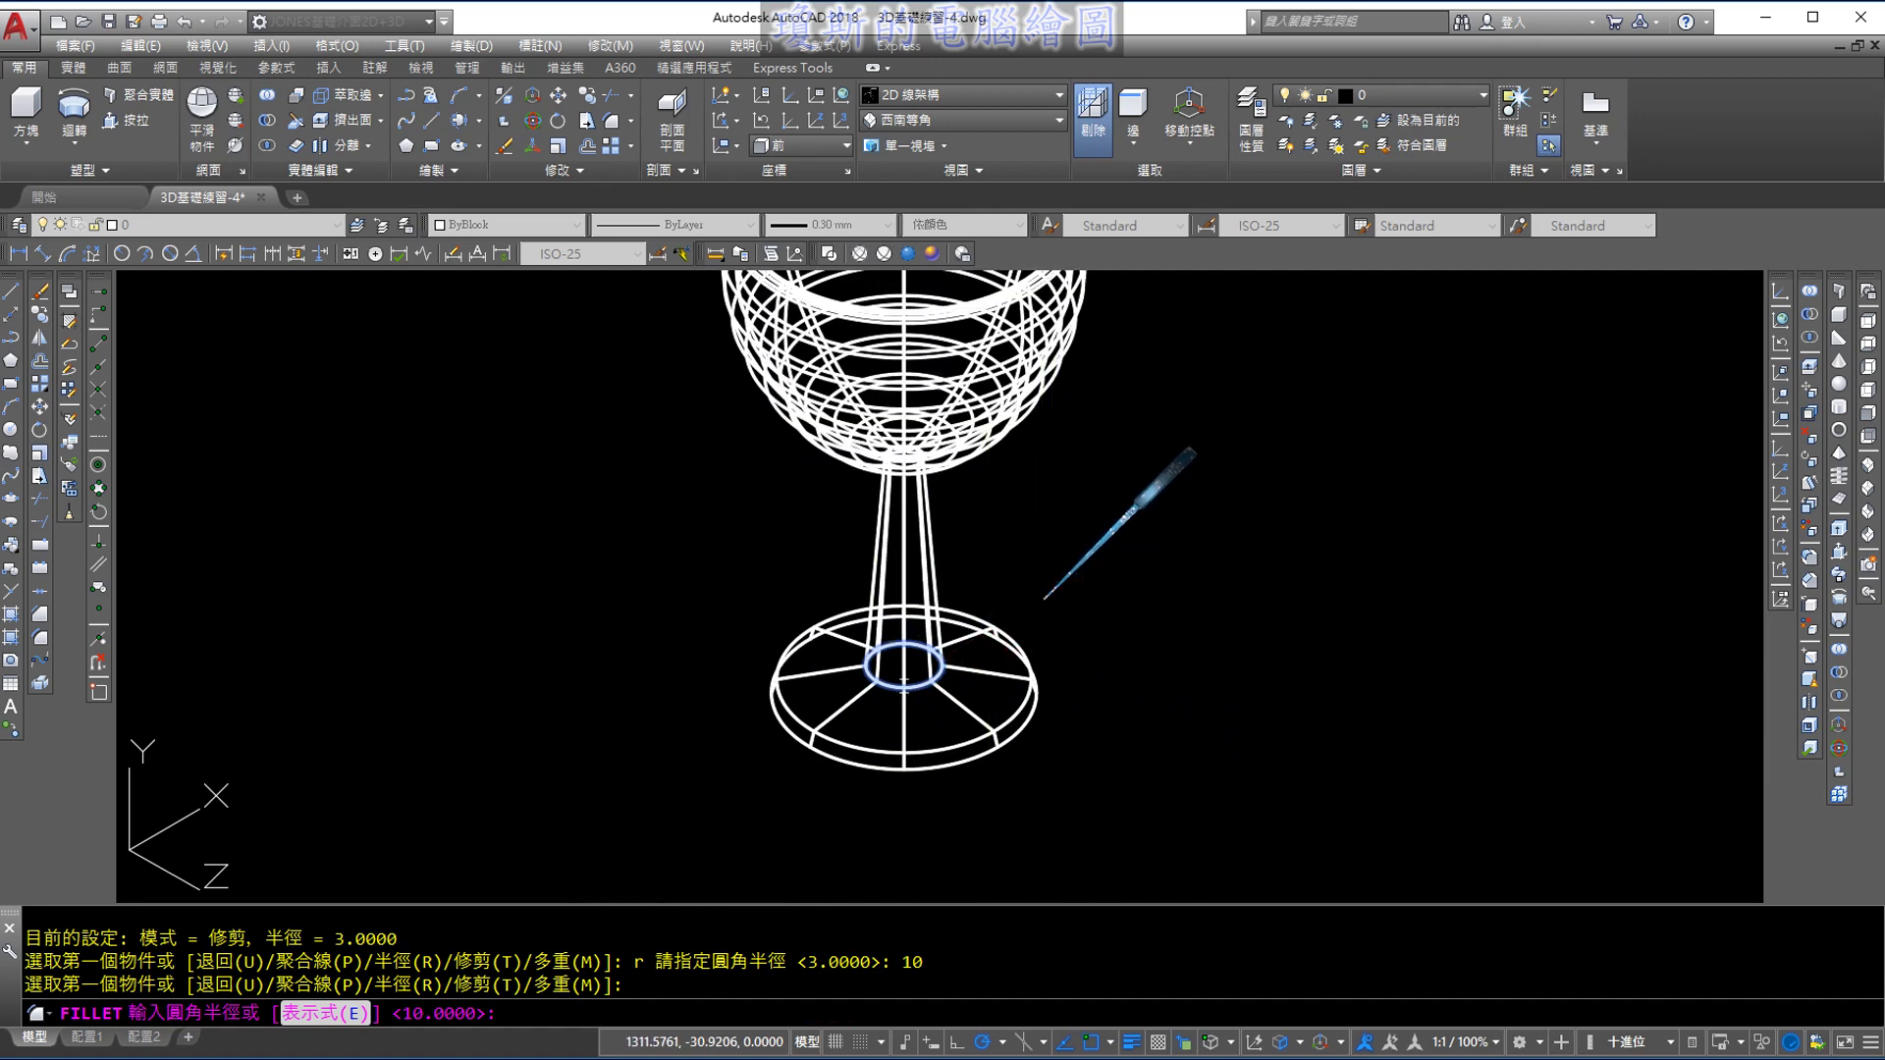
Orbit to look at the goblet base and cancel the unfinished fillet
{"action": "middle_click_drag", "start_coordinate": [1044, 598], "coordinate": [986, 457], "text": "shift"}
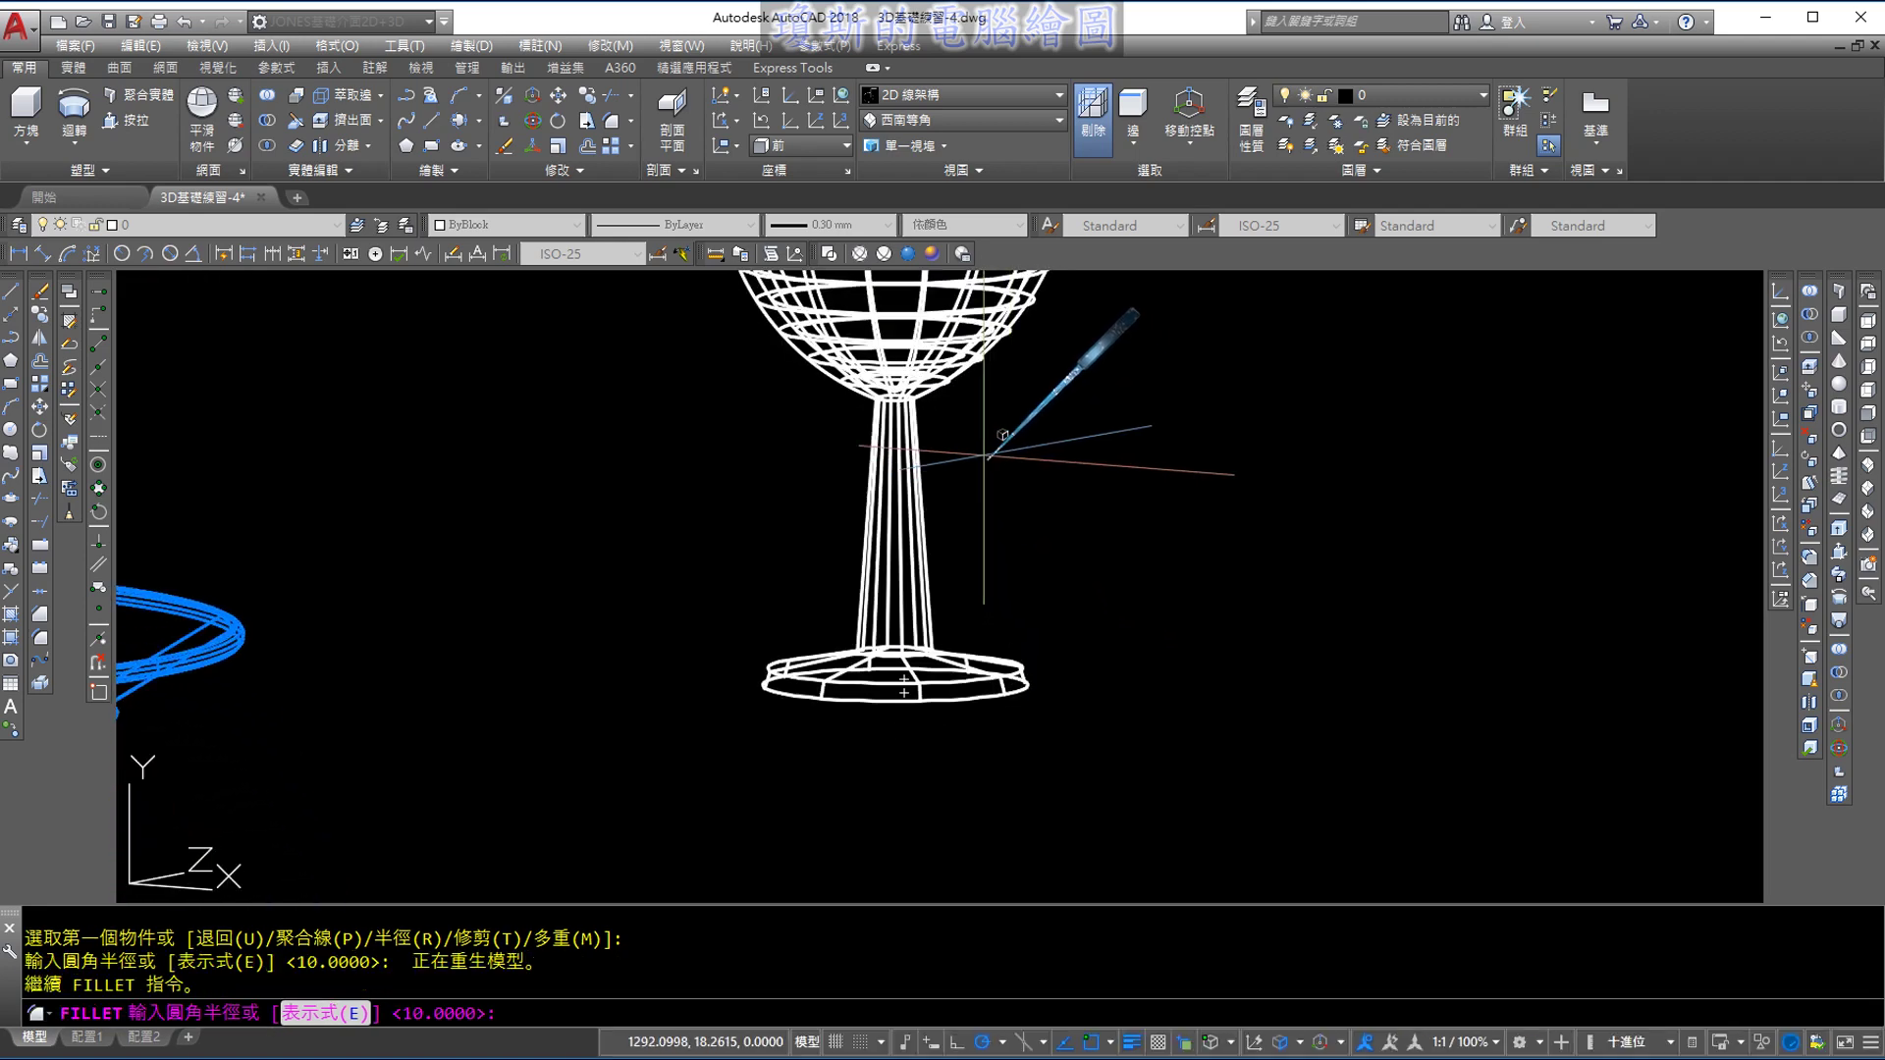
{"action": "scroll", "coordinate": [988, 457], "scroll_direction": "up", "scroll_amount": 3}
{"action": "mouse_move", "coordinate": [1002, 576]}
{"action": "middle_mouse_down", "text": "shift"}
{"action": "mouse_move", "coordinate": [1007, 476]}
{"action": "mouse_move", "coordinate": [985, 633]}
{"action": "middle_mouse_up", "text": "shift"}
{"action": "key", "text": "Escape"}
{"action": "key", "text": "Escape"}
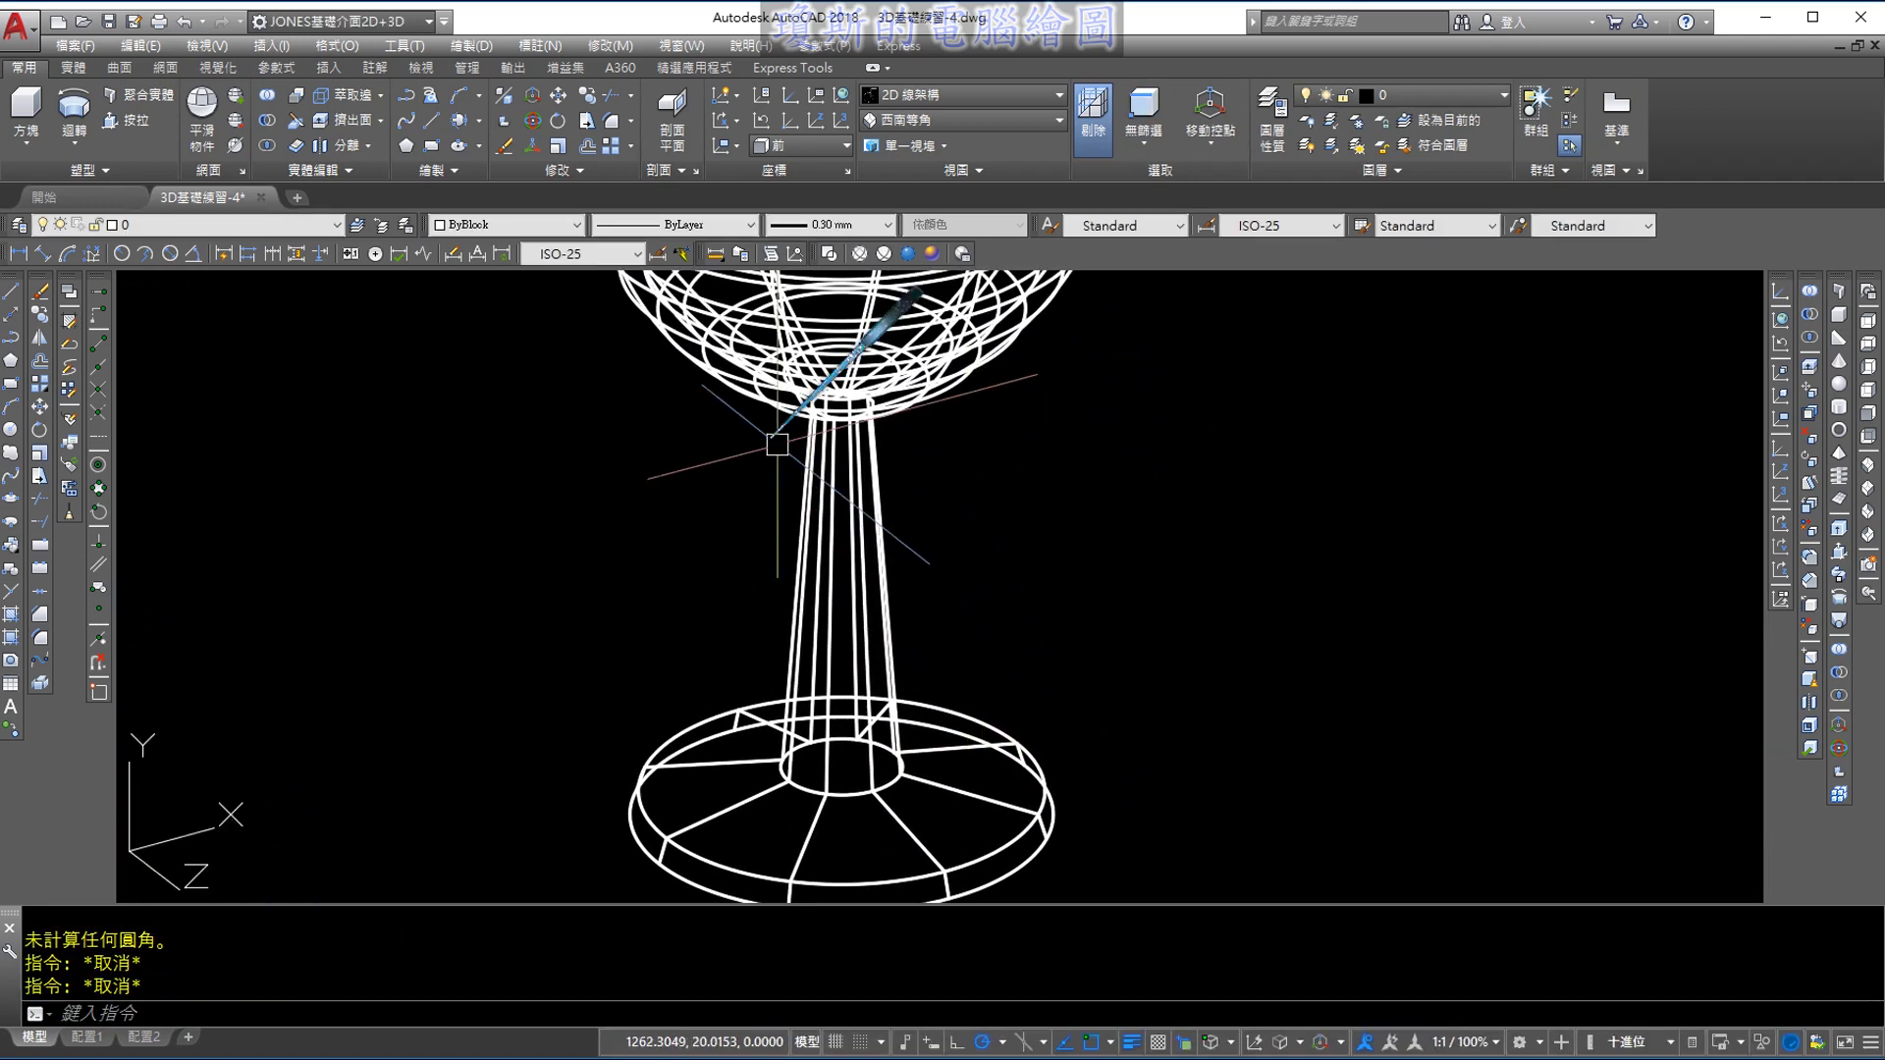
{"action": "key", "text": "Escape"}
{"action": "left_click", "coordinate": [619, 121]}
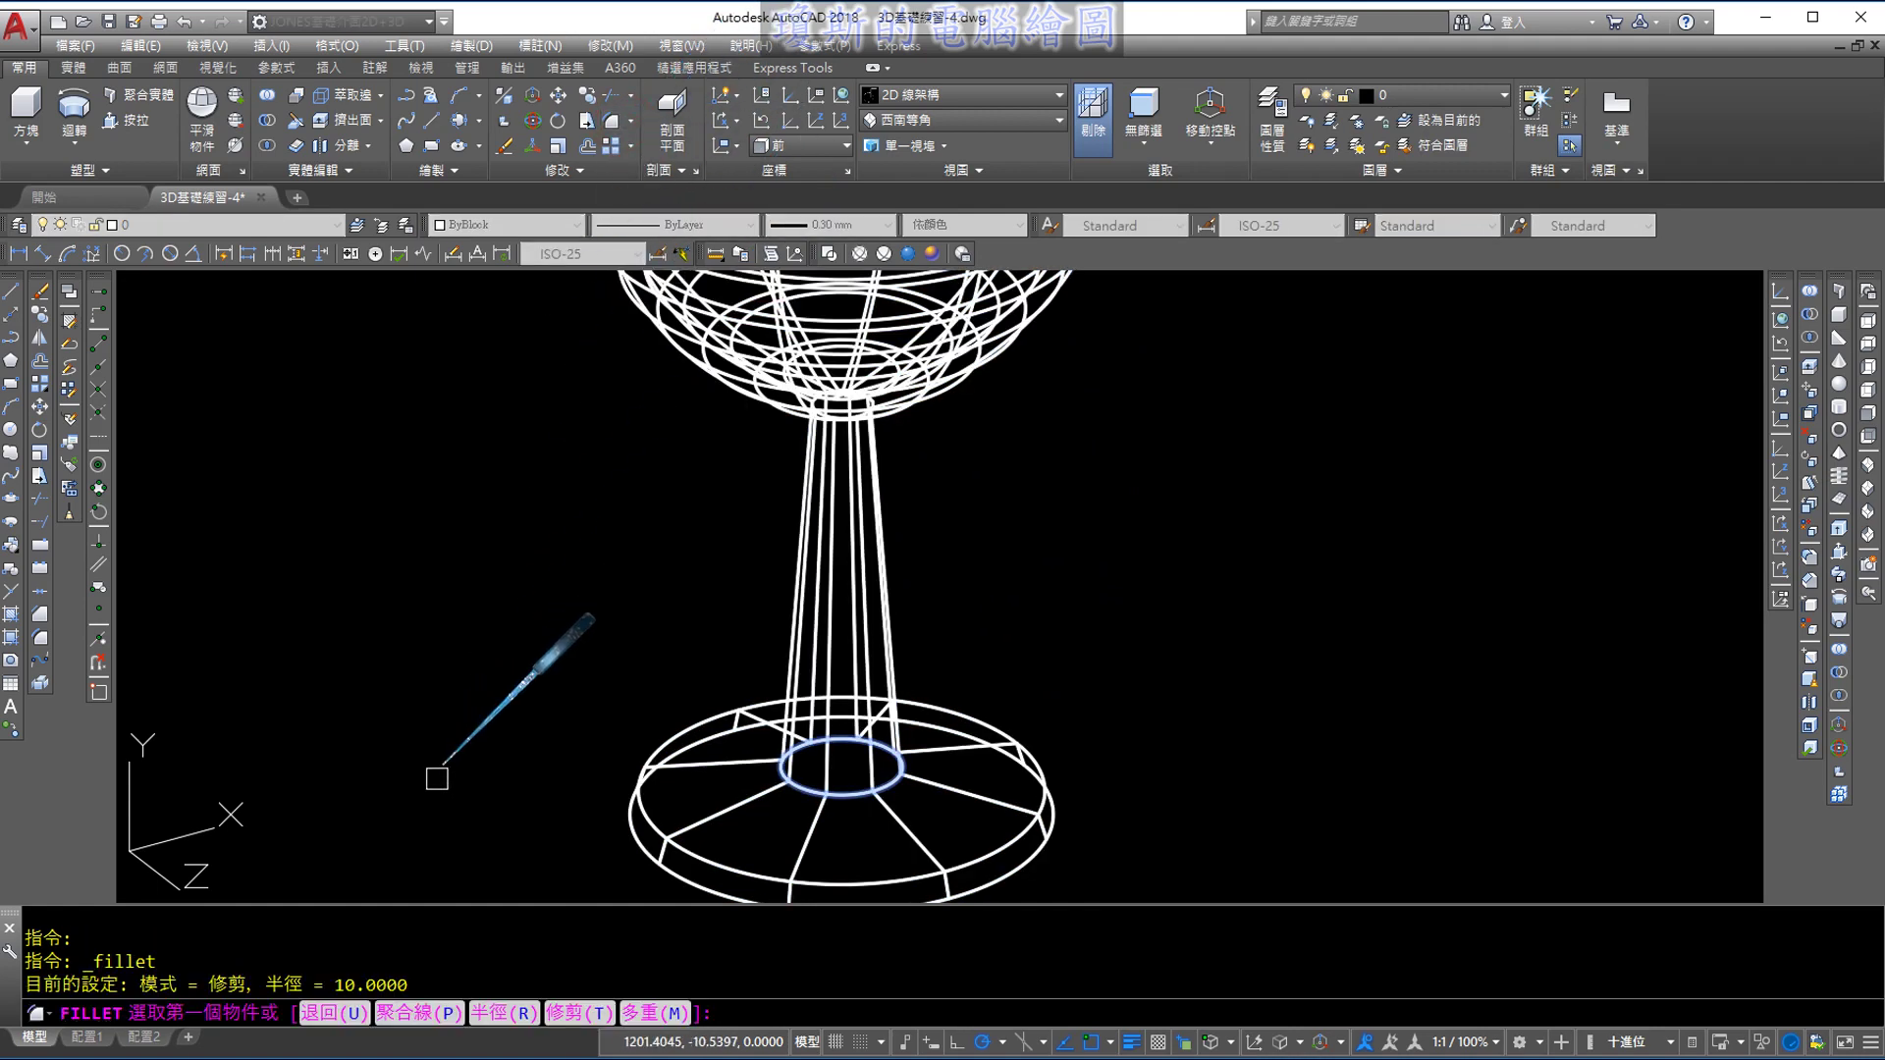
Fillet the goblet's stem-to-base edge with radius 10
{"action": "left_click_drag", "start_coordinate": [272, 967], "coordinate": [416, 993]}
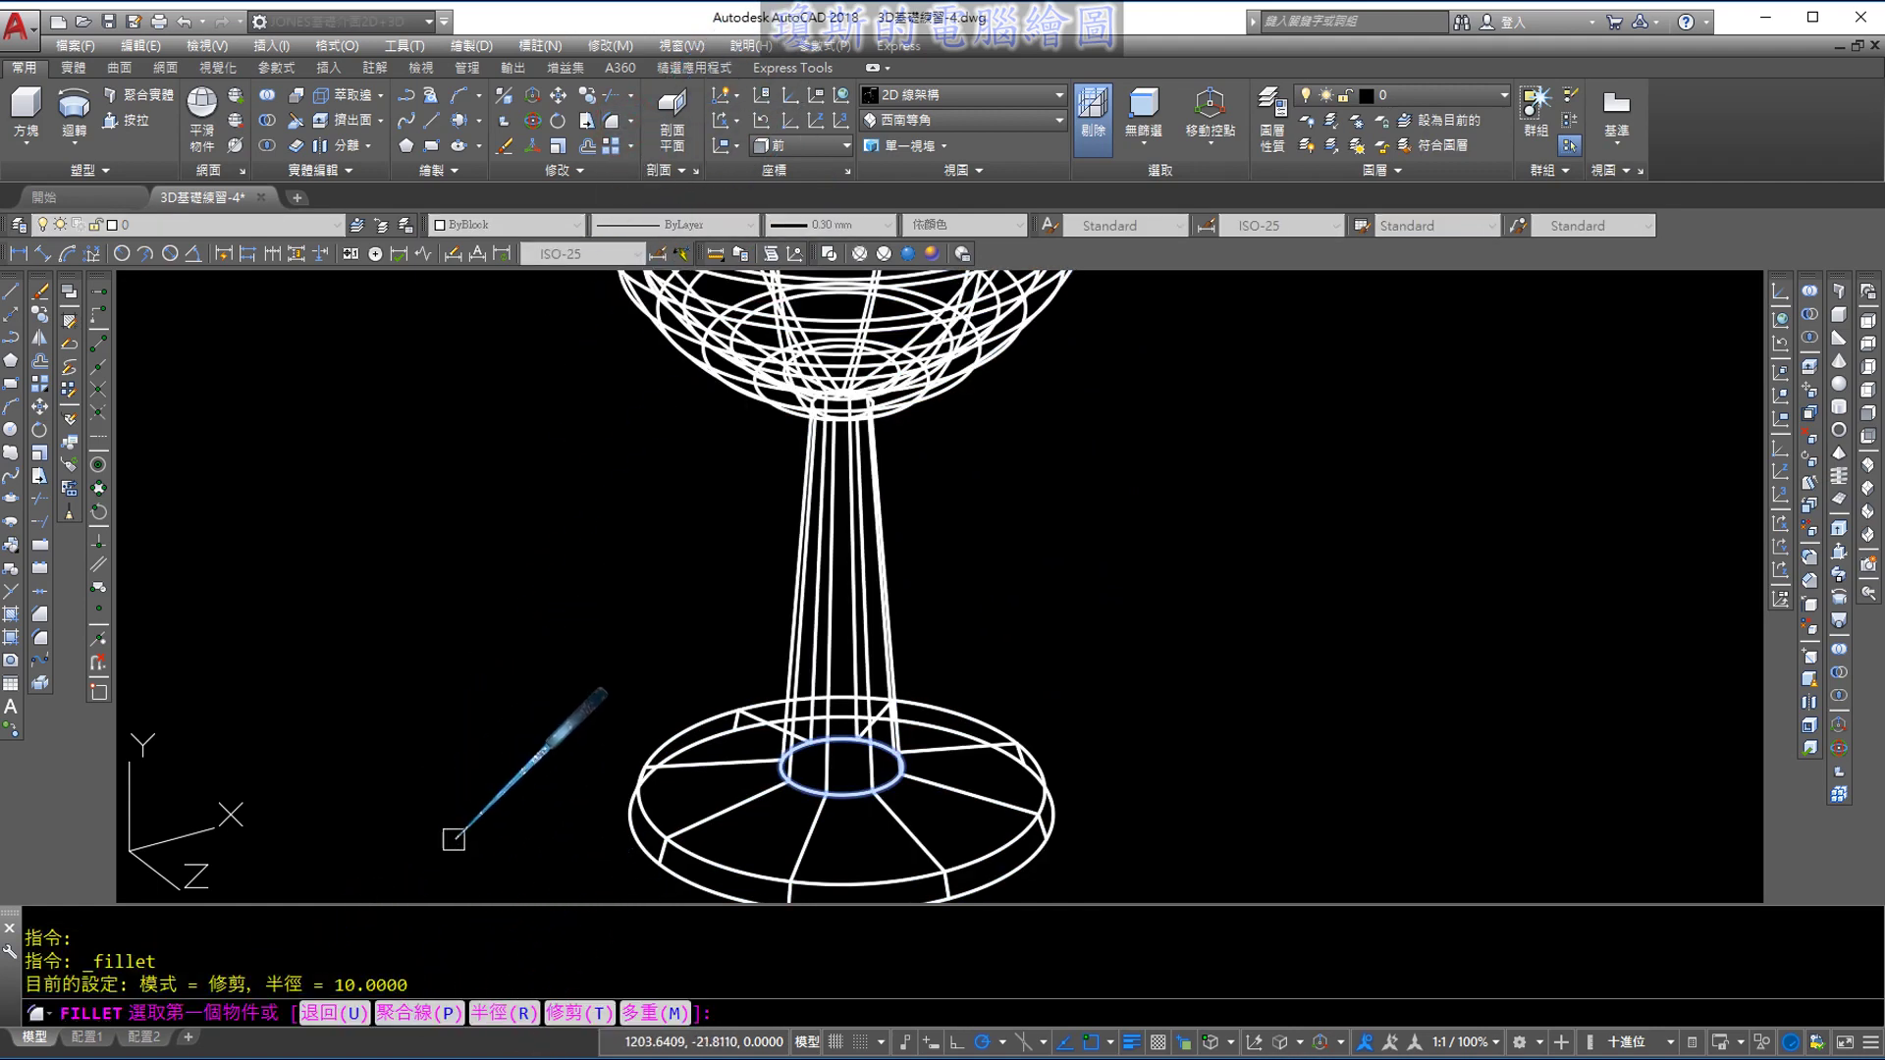
{"action": "type", "text": "r"}
{"action": "key", "text": "Return"}
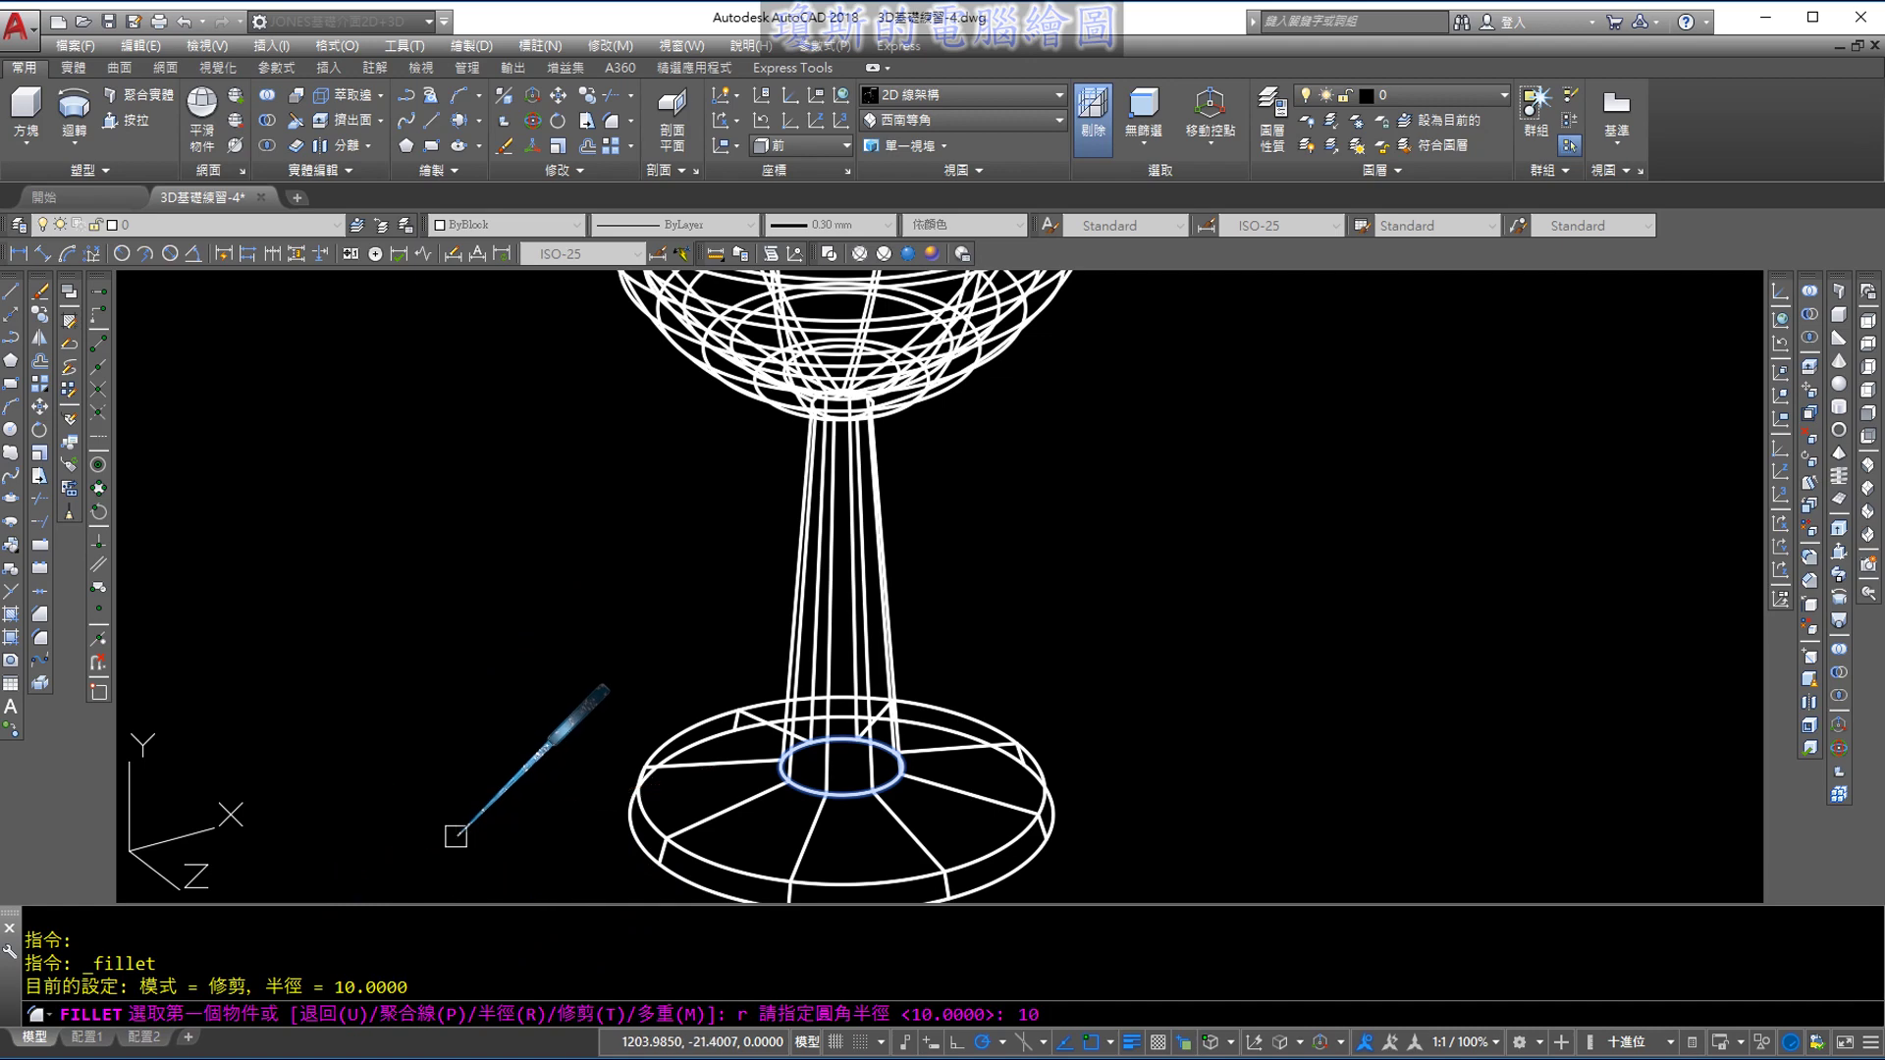
{"action": "key", "text": "Return"}
{"action": "scroll", "coordinate": [854, 854], "scroll_direction": "up", "scroll_amount": 3}
{"action": "left_click", "coordinate": [835, 699]}
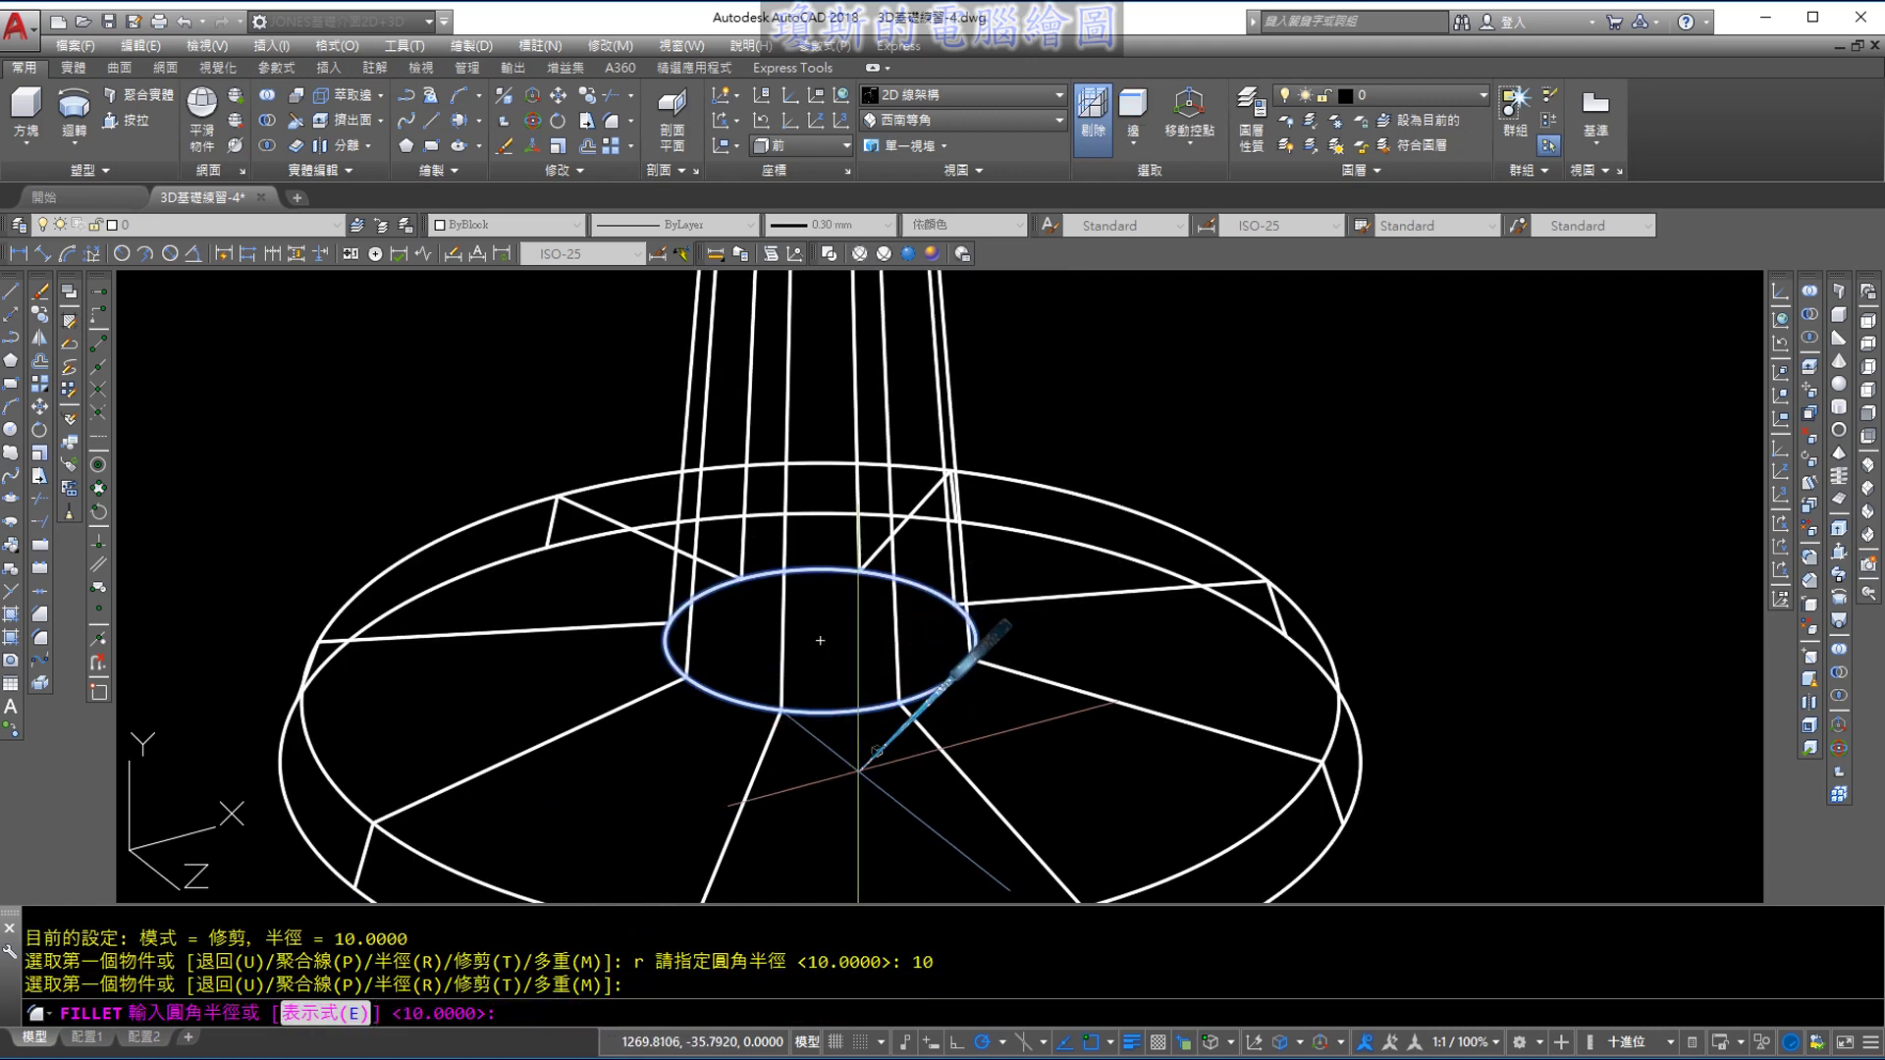
{"action": "scroll", "coordinate": [860, 771], "scroll_direction": "down", "scroll_amount": 4}
{"action": "key", "text": "Return"}
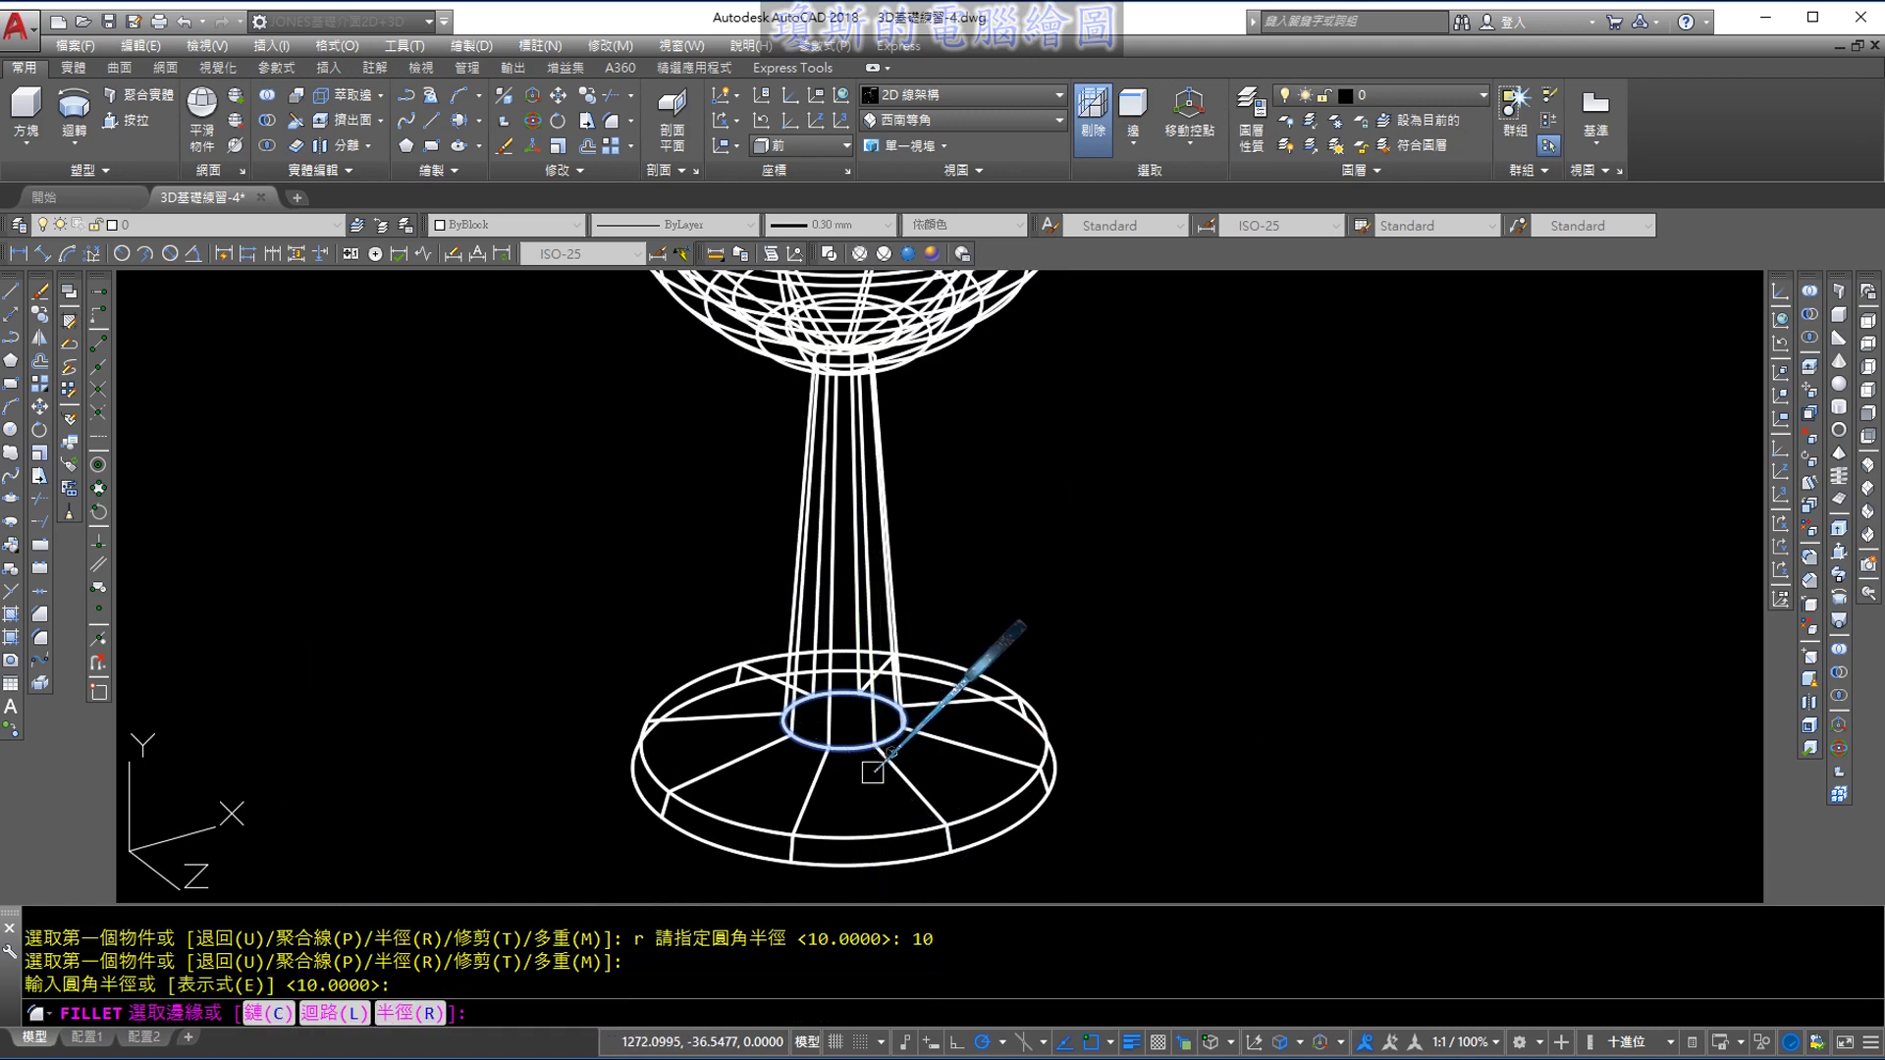
{"action": "left_click", "coordinate": [872, 772]}
{"action": "key", "text": "Return"}
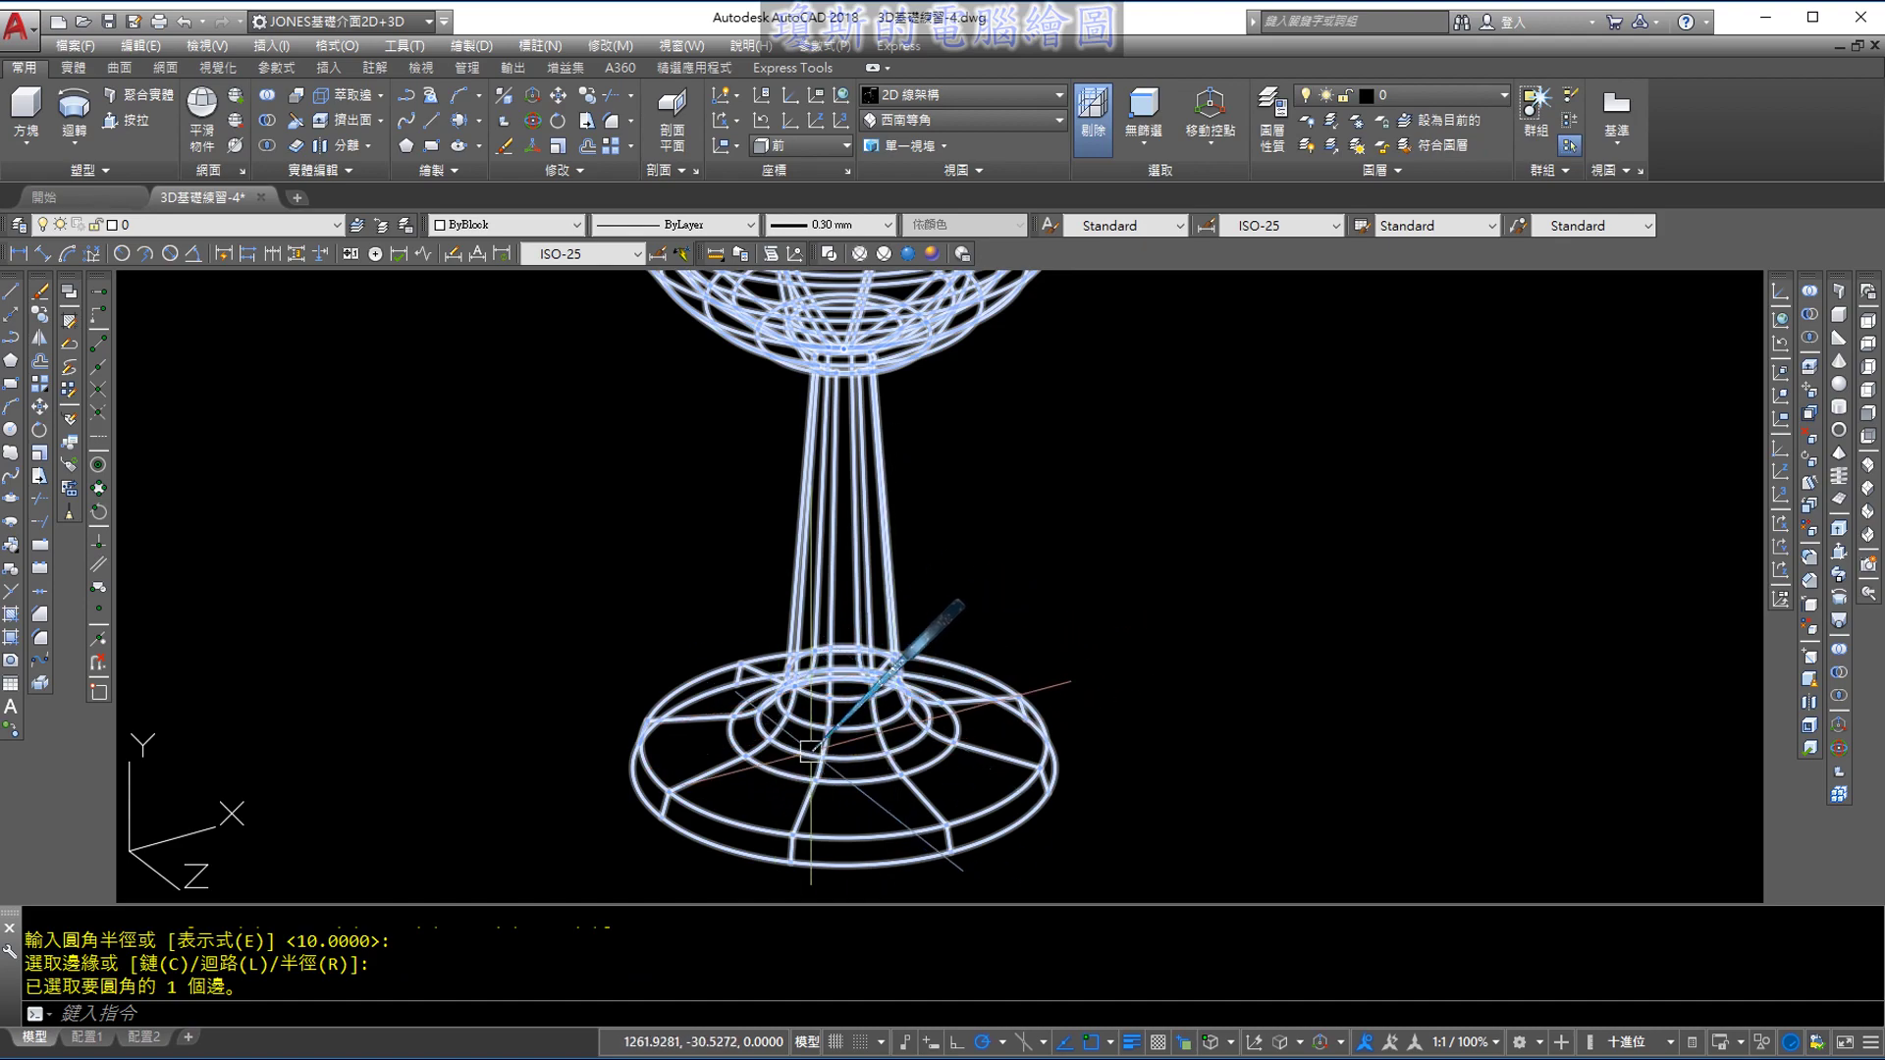
{"action": "scroll", "coordinate": [967, 555], "scroll_direction": "down", "scroll_amount": 1}
{"action": "scroll", "coordinate": [941, 553], "scroll_direction": "up", "scroll_amount": 1}
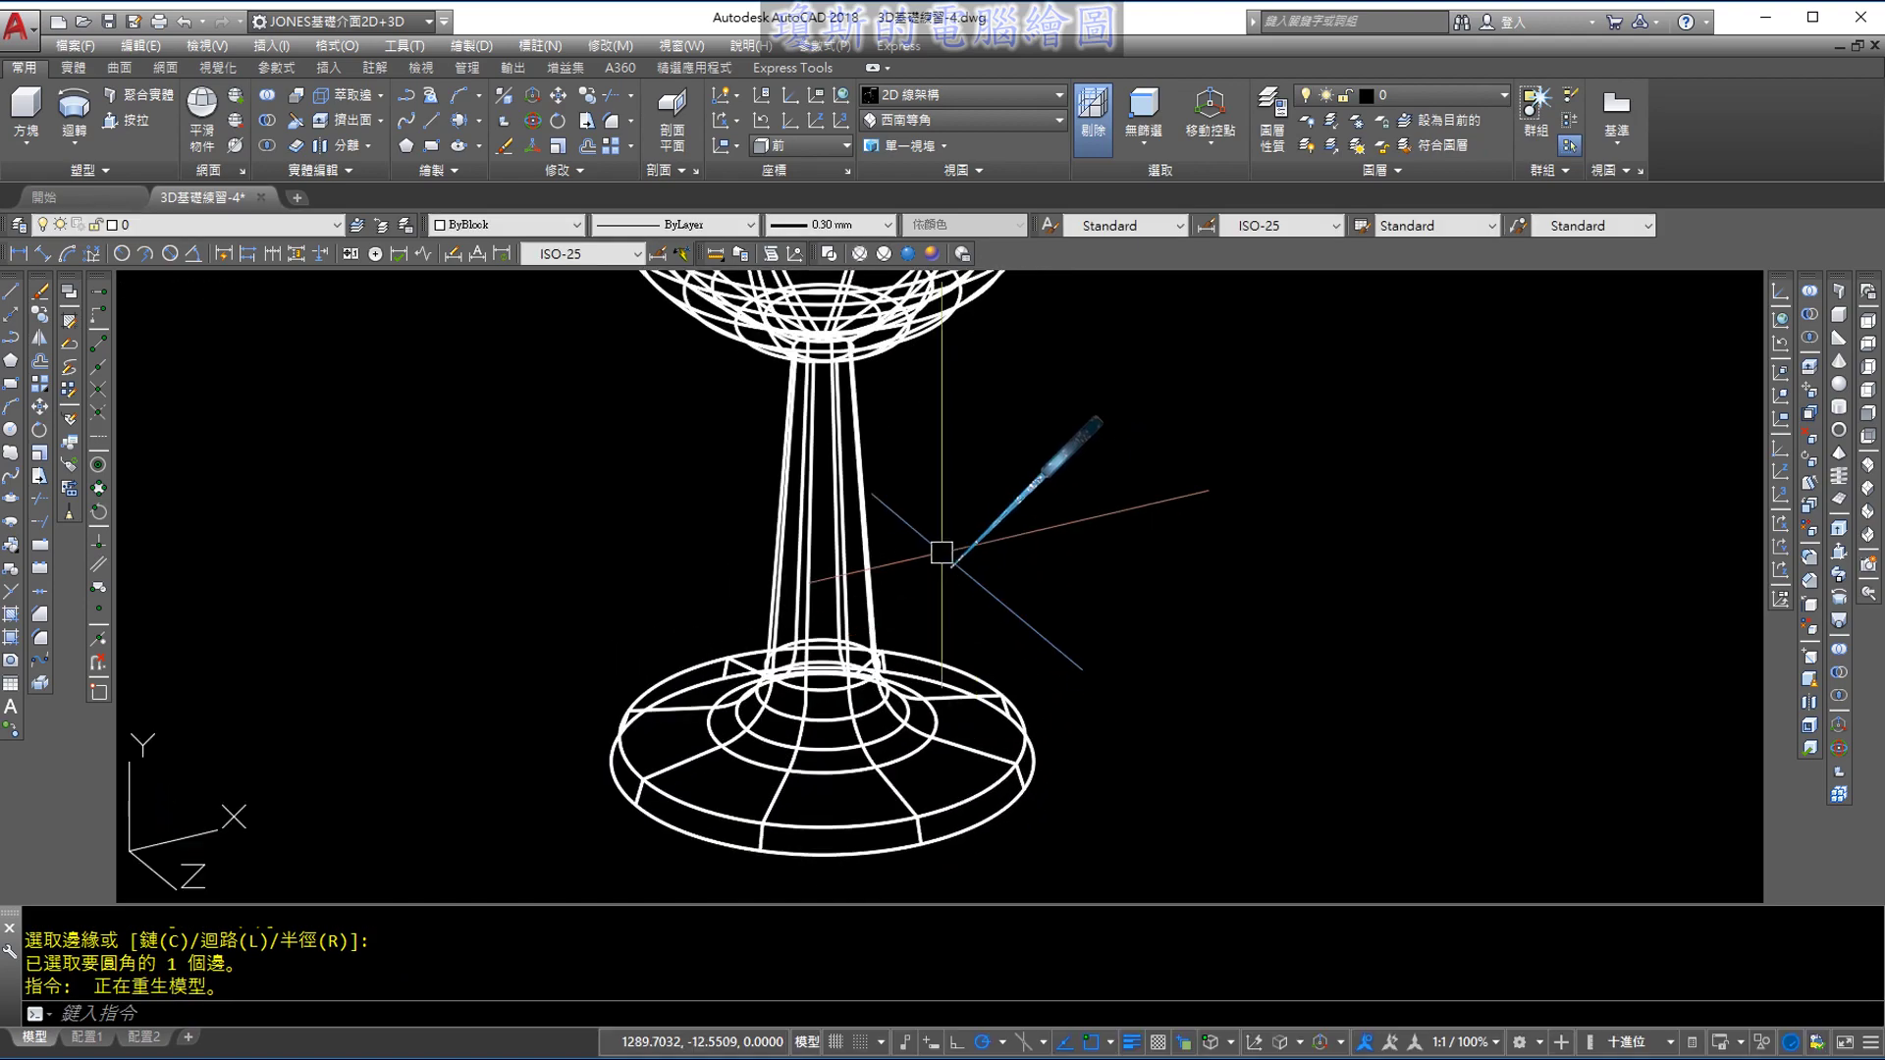
Fillet the stem-to-bowl edge with radius 10 as well
{"action": "middle_click_drag", "start_coordinate": [940, 553], "coordinate": [979, 552], "text": "shift"}
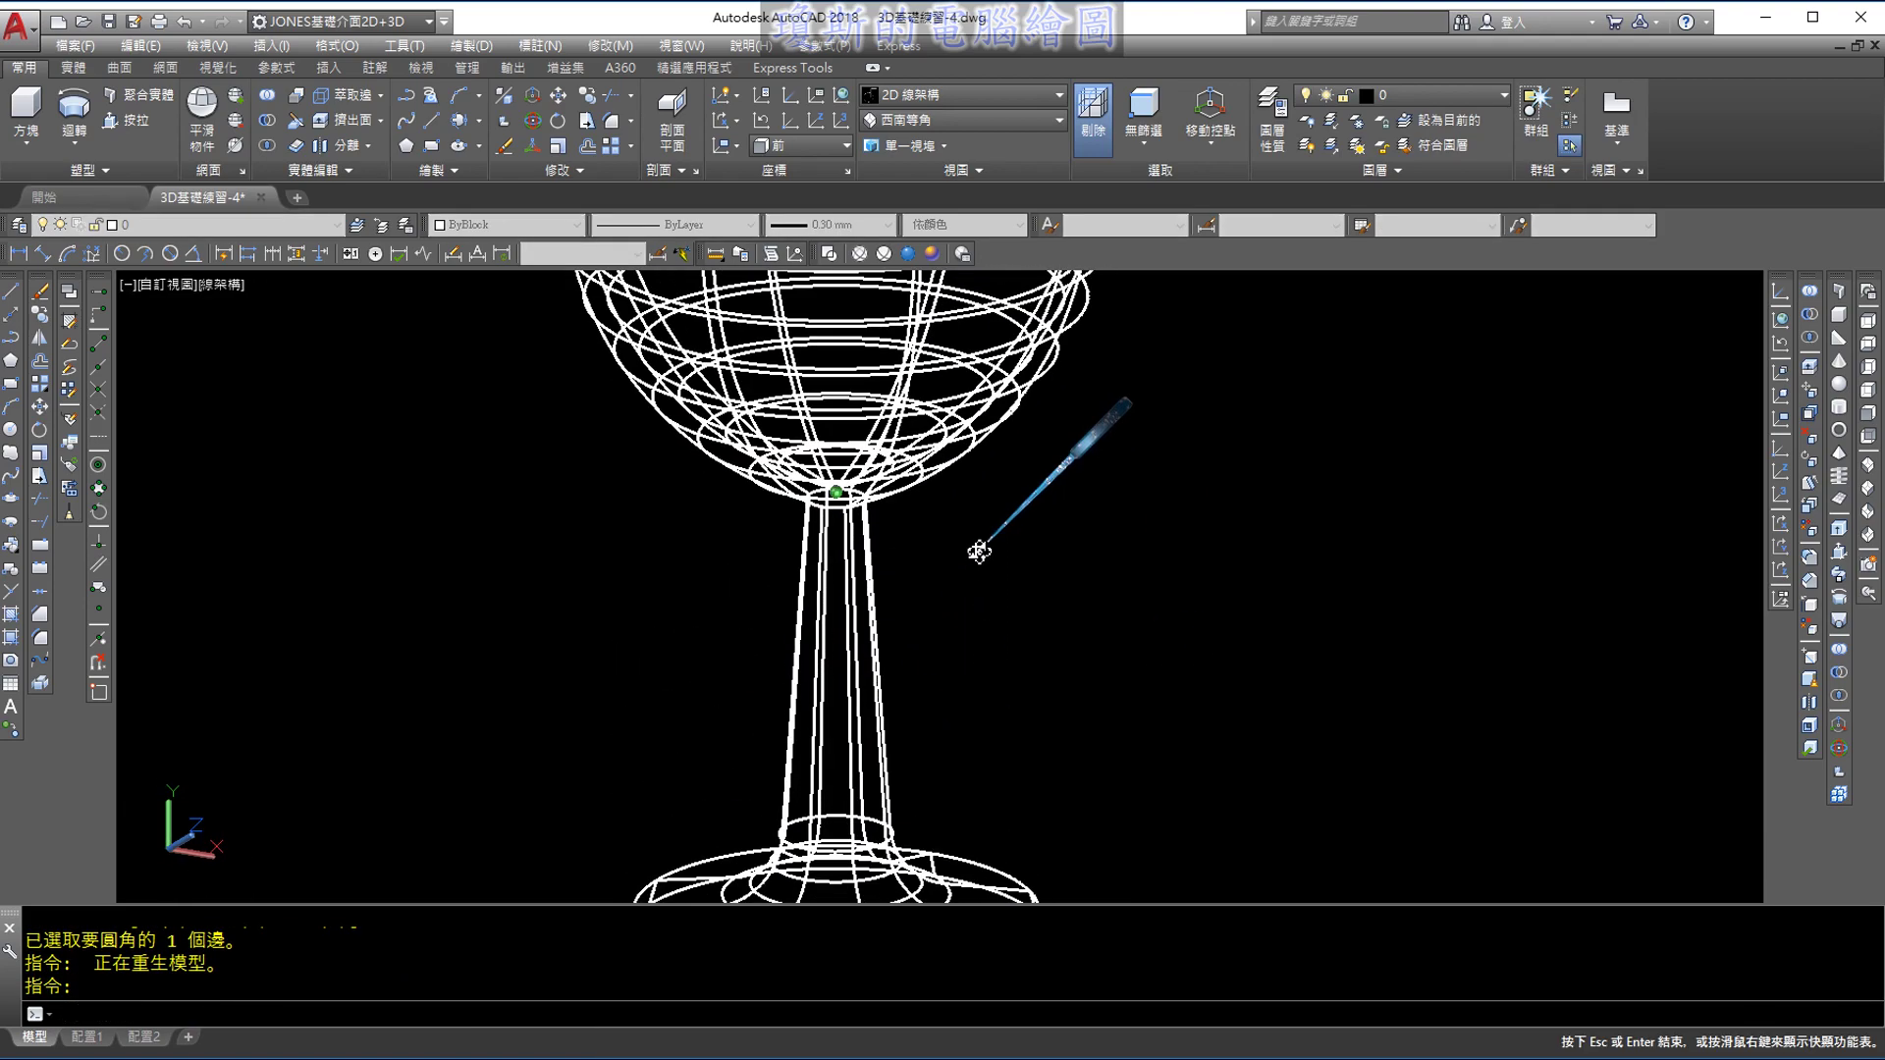
{"action": "scroll", "coordinate": [913, 589], "scroll_direction": "up", "scroll_amount": 5}
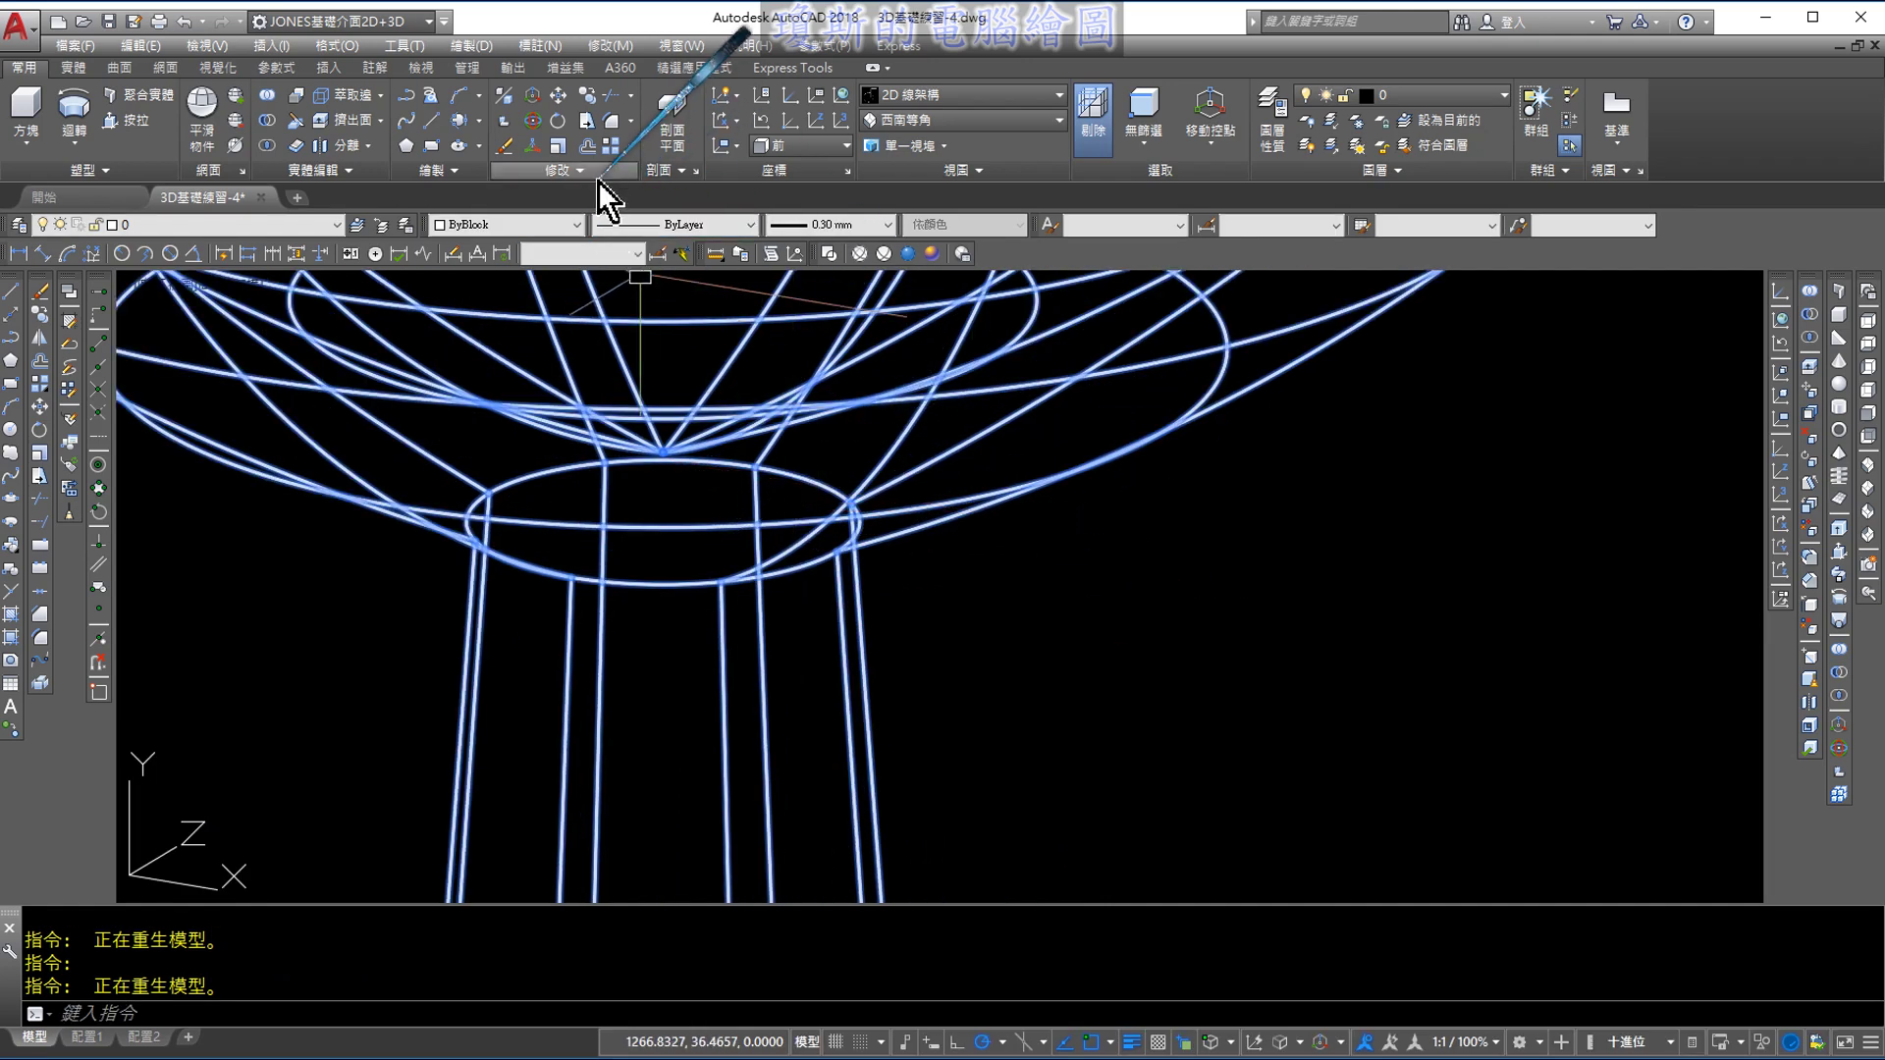
{"action": "left_click", "coordinate": [614, 125]}
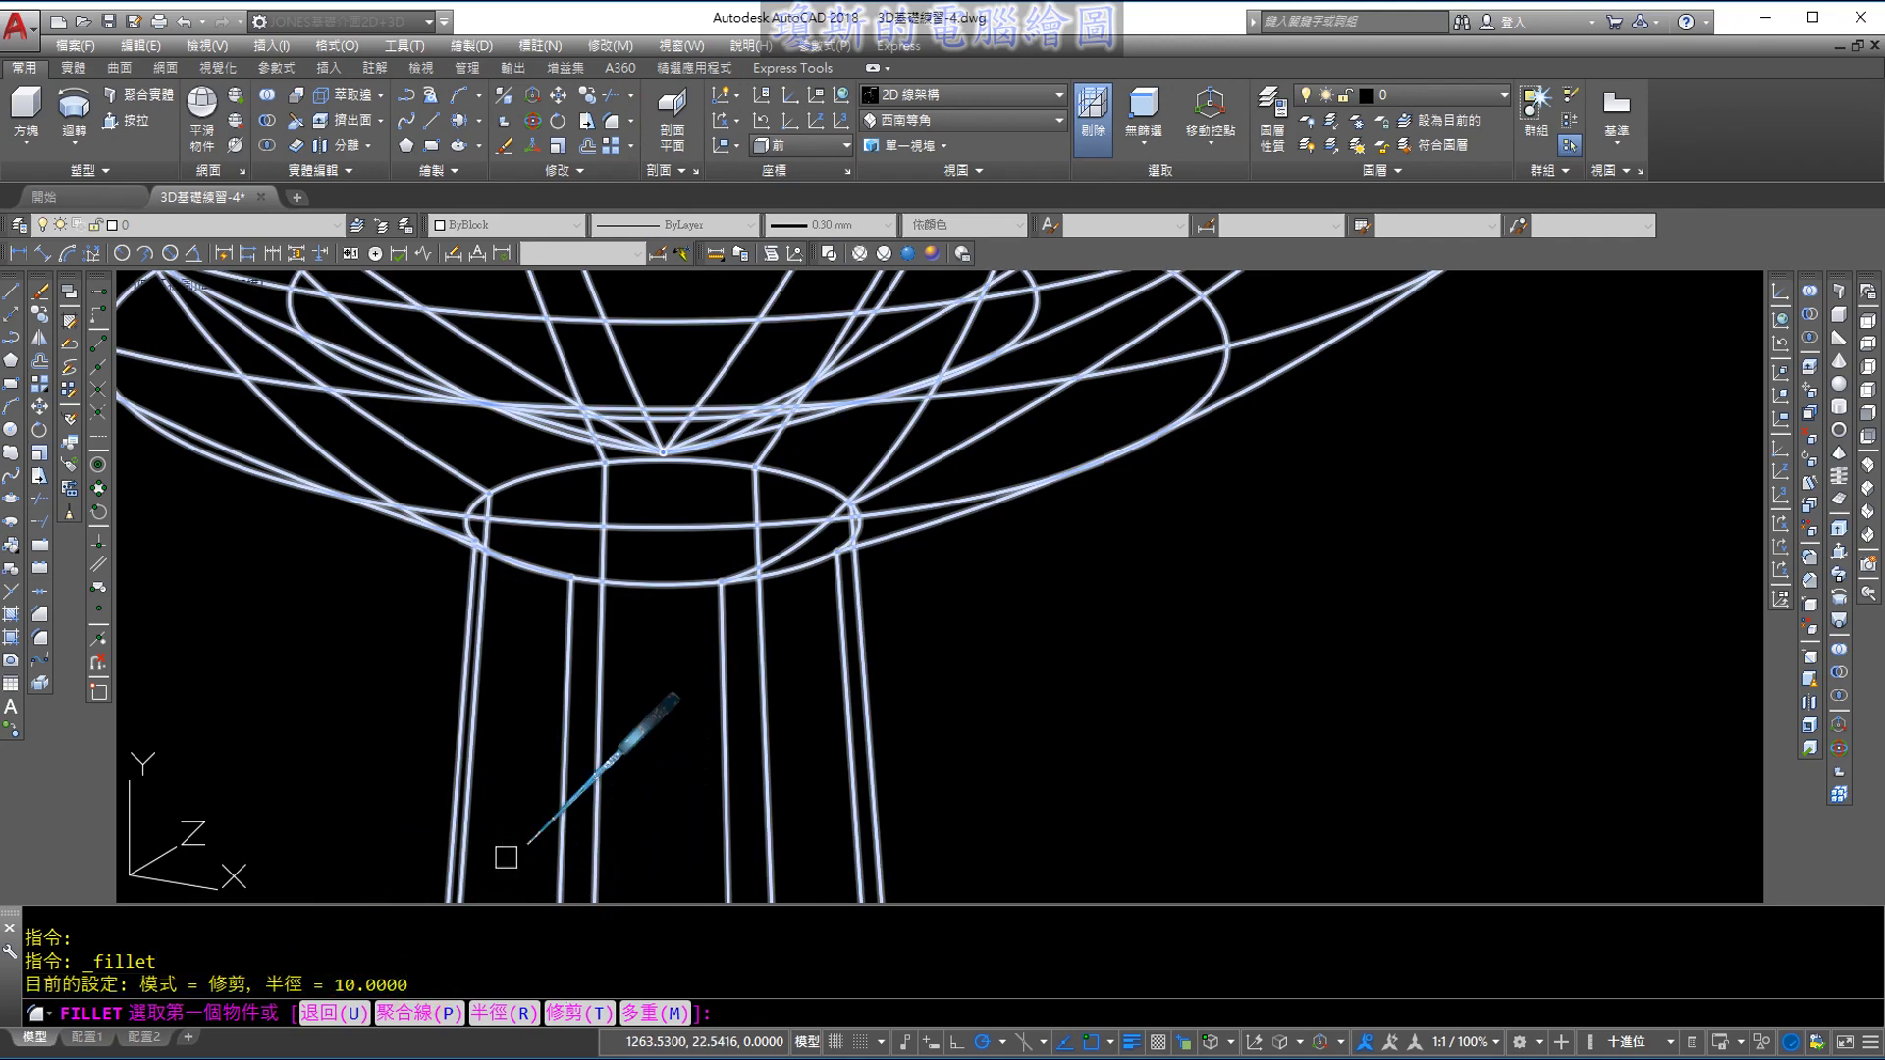
{"action": "scroll", "coordinate": [788, 473], "scroll_direction": "up", "scroll_amount": 2}
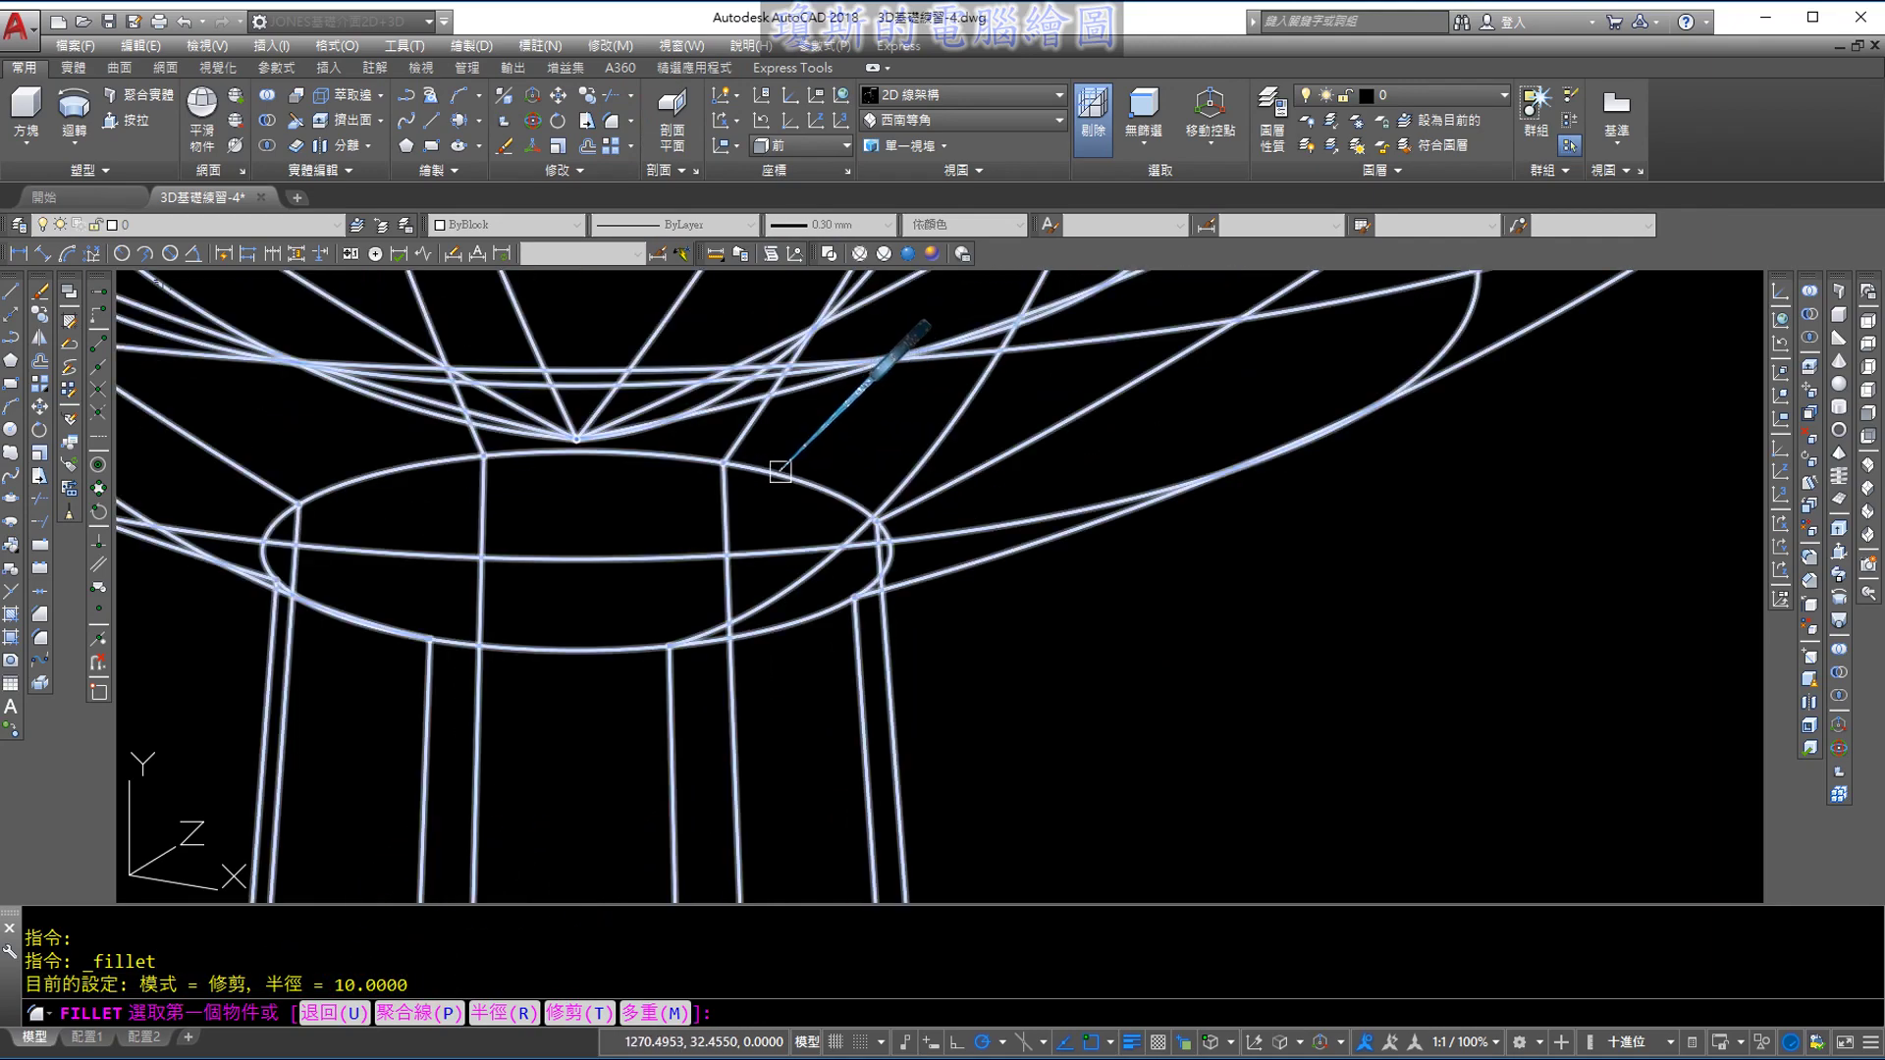
{"action": "left_click", "coordinate": [796, 475]}
{"action": "scroll", "coordinate": [854, 535], "scroll_direction": "down", "scroll_amount": 5}
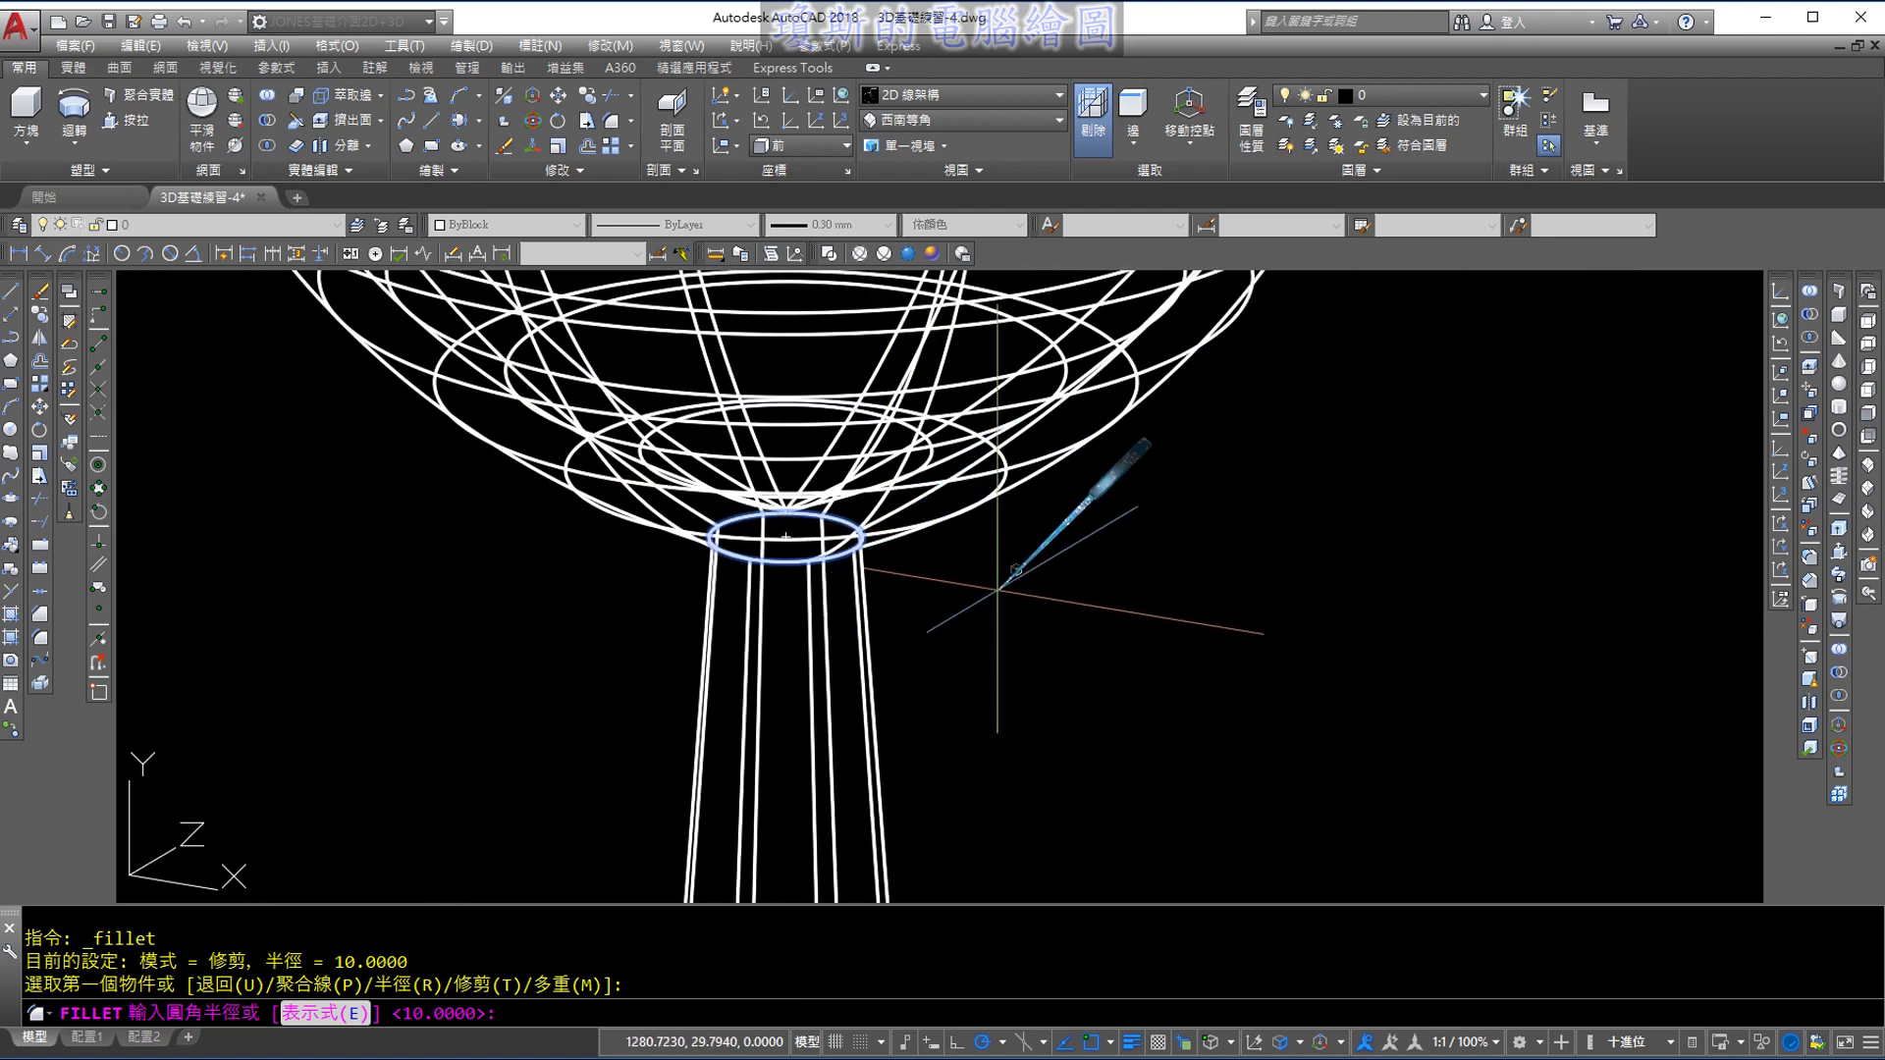
{"action": "key", "text": "Return"}
{"action": "key", "text": "Return"}
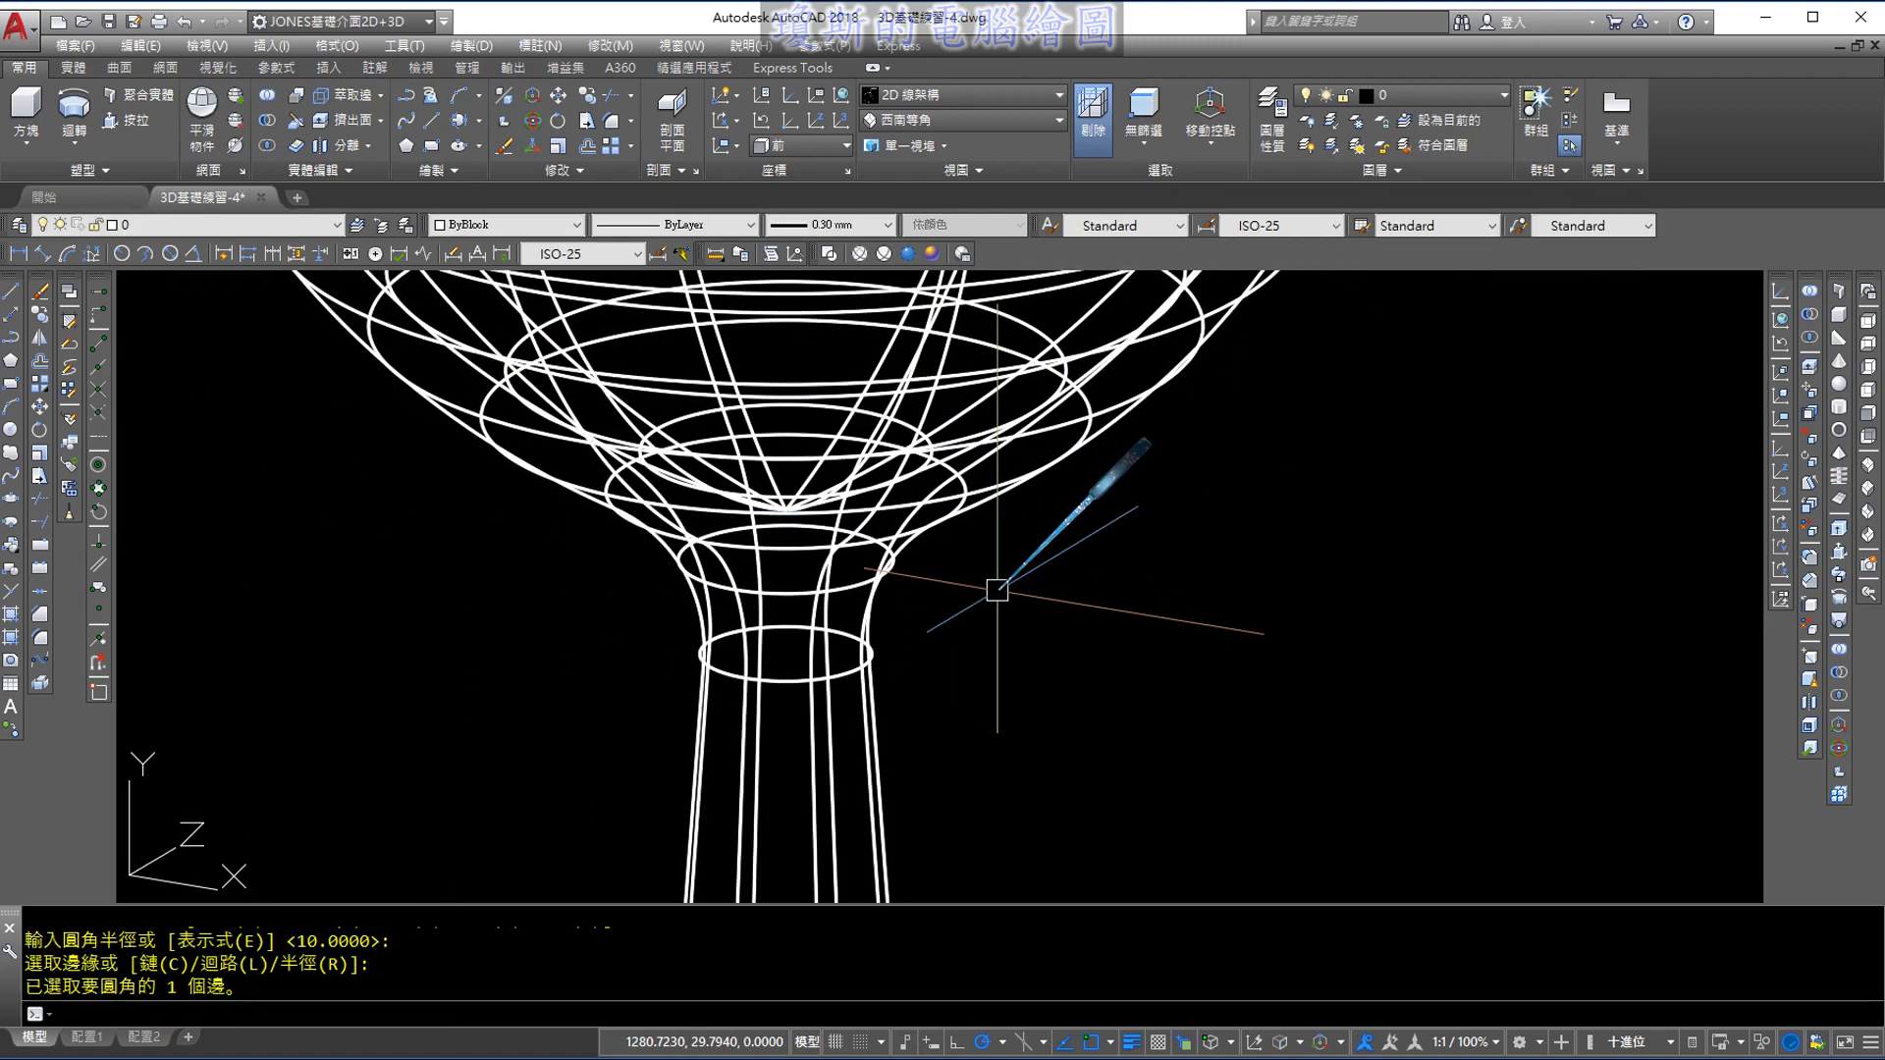
{"action": "scroll", "coordinate": [1065, 562], "scroll_direction": "down", "scroll_amount": 3}
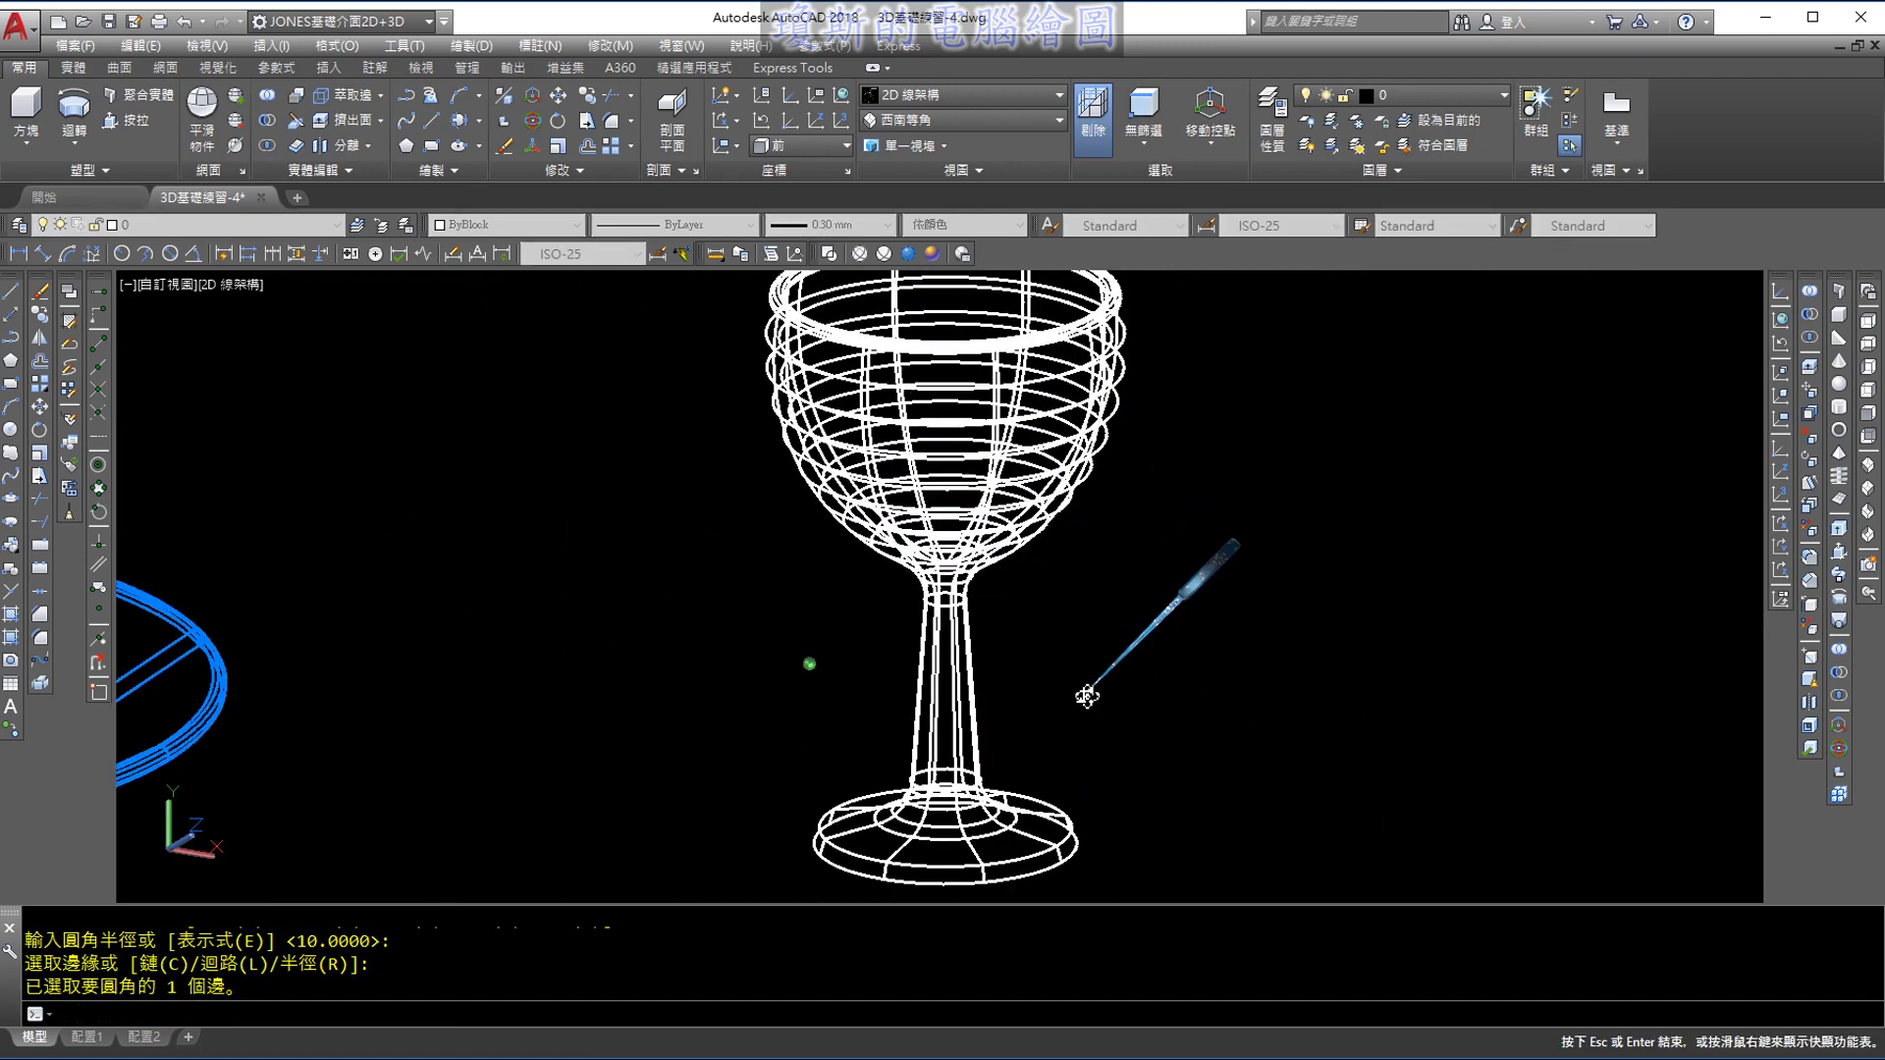
{"action": "key", "text": "Return"}
{"action": "middle_click_drag", "start_coordinate": [1085, 685], "coordinate": [1085, 724], "text": "shift"}
Return to the SW Isometric view and zoom in on the goblet
{"action": "left_click", "coordinate": [921, 120]}
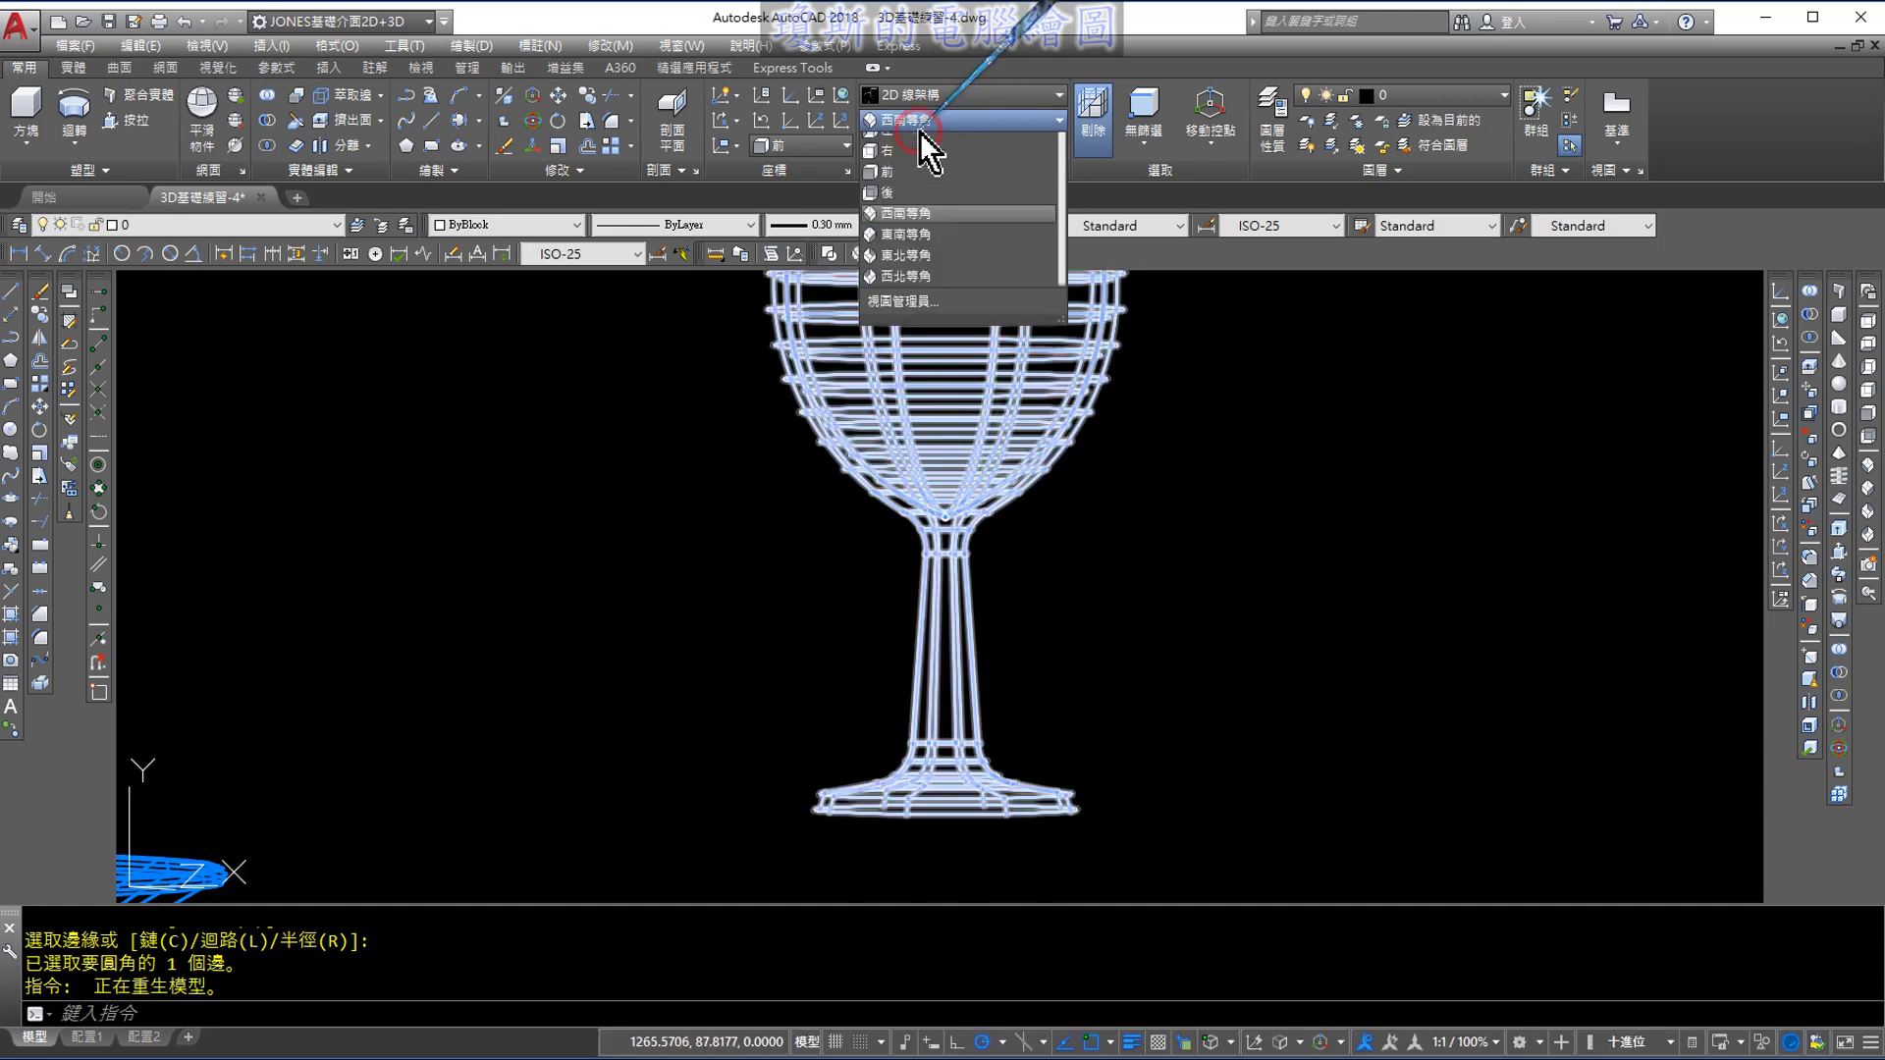
{"action": "left_click", "coordinate": [929, 263]}
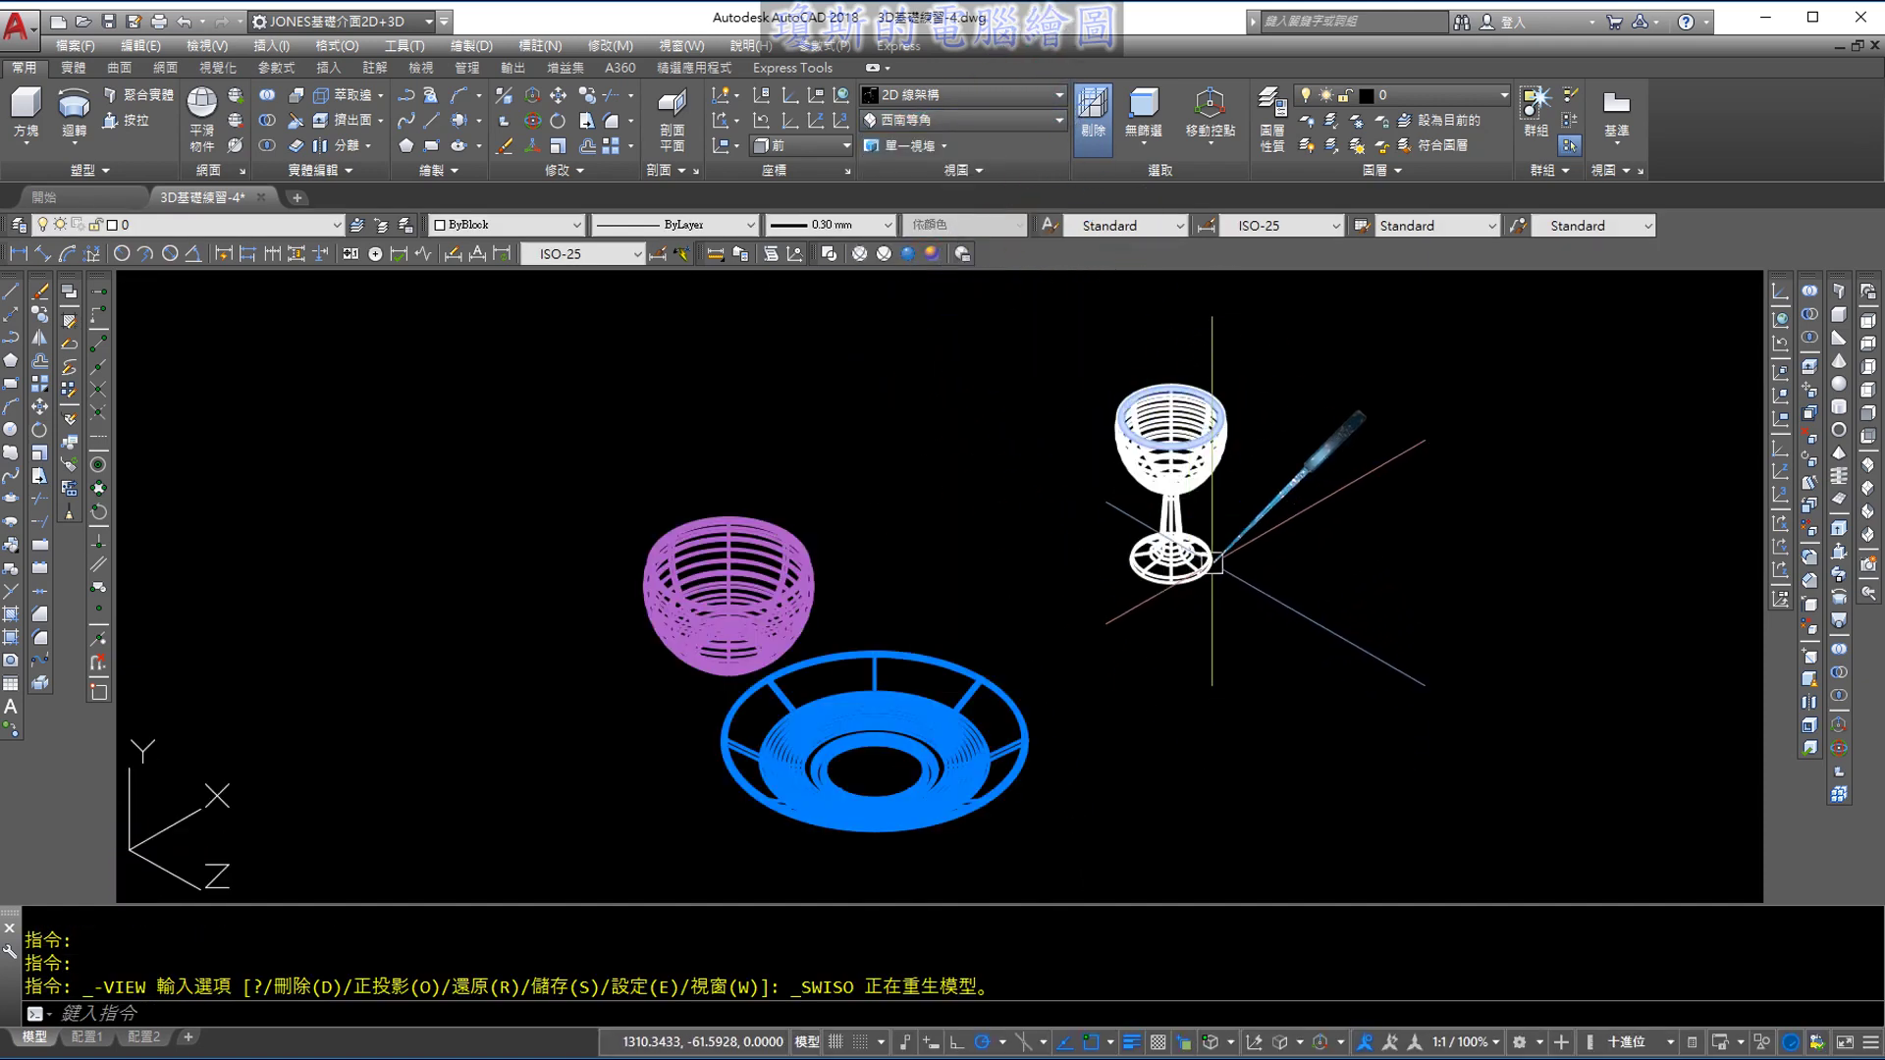
{"action": "scroll", "coordinate": [1186, 589], "scroll_direction": "up", "scroll_amount": 5}
{"action": "scroll", "coordinate": [1186, 569], "scroll_direction": "up", "scroll_amount": 2}
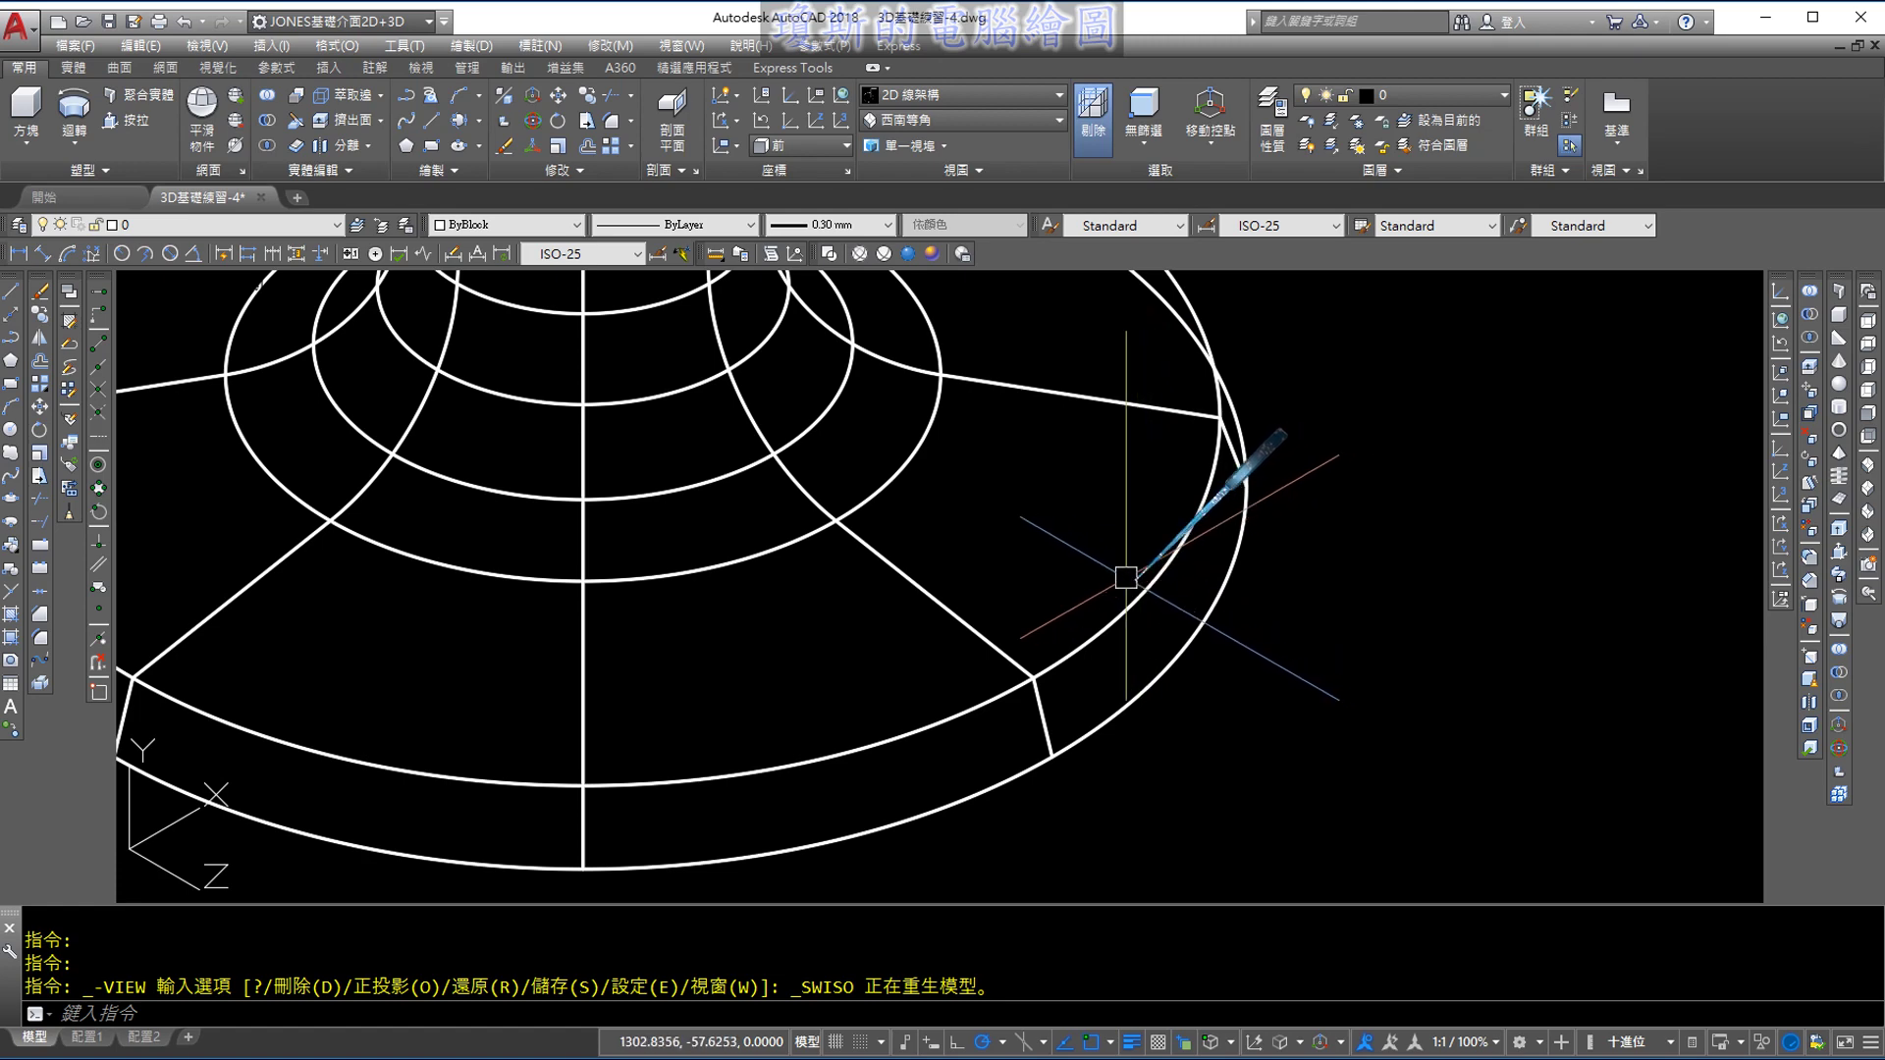
Round the outer edge of the goblet's base with a radius-3 fillet
{"action": "left_click", "coordinate": [610, 119]}
{"action": "type", "text": "r"}
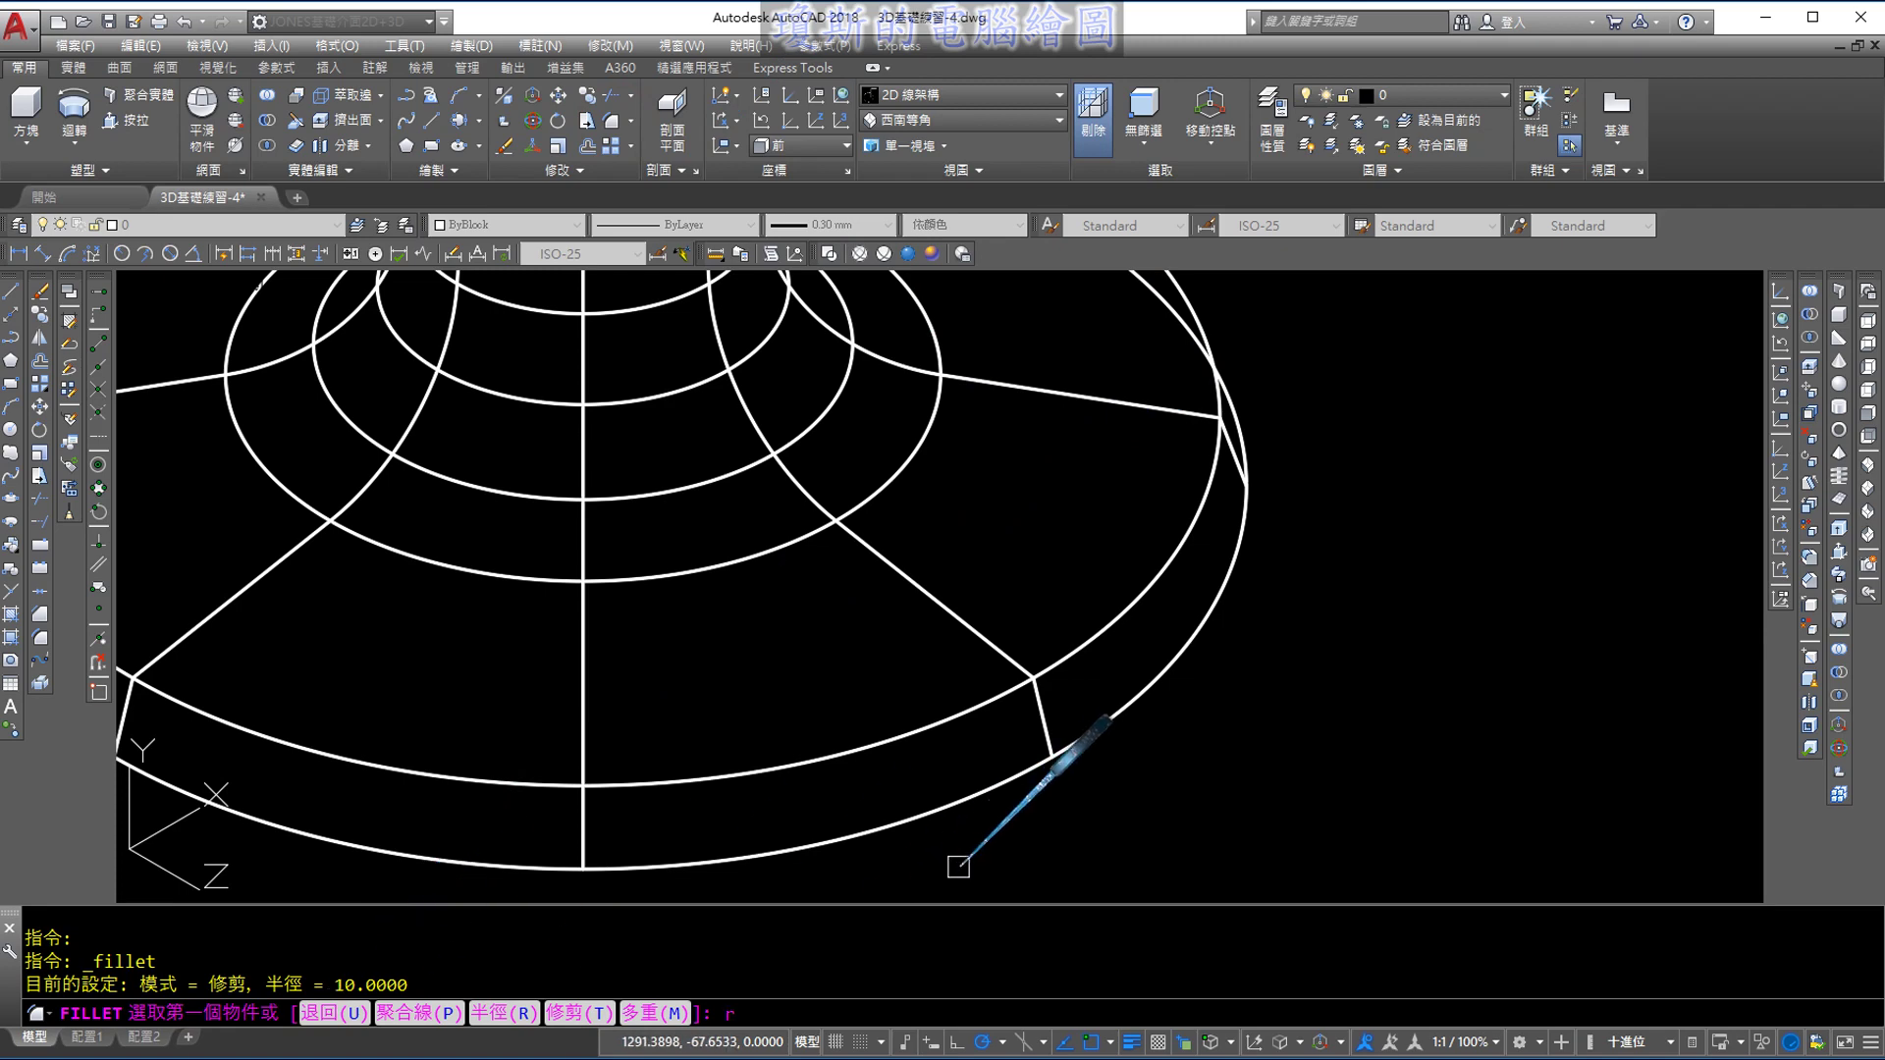
{"action": "key", "text": "Return"}
{"action": "key", "text": "Return"}
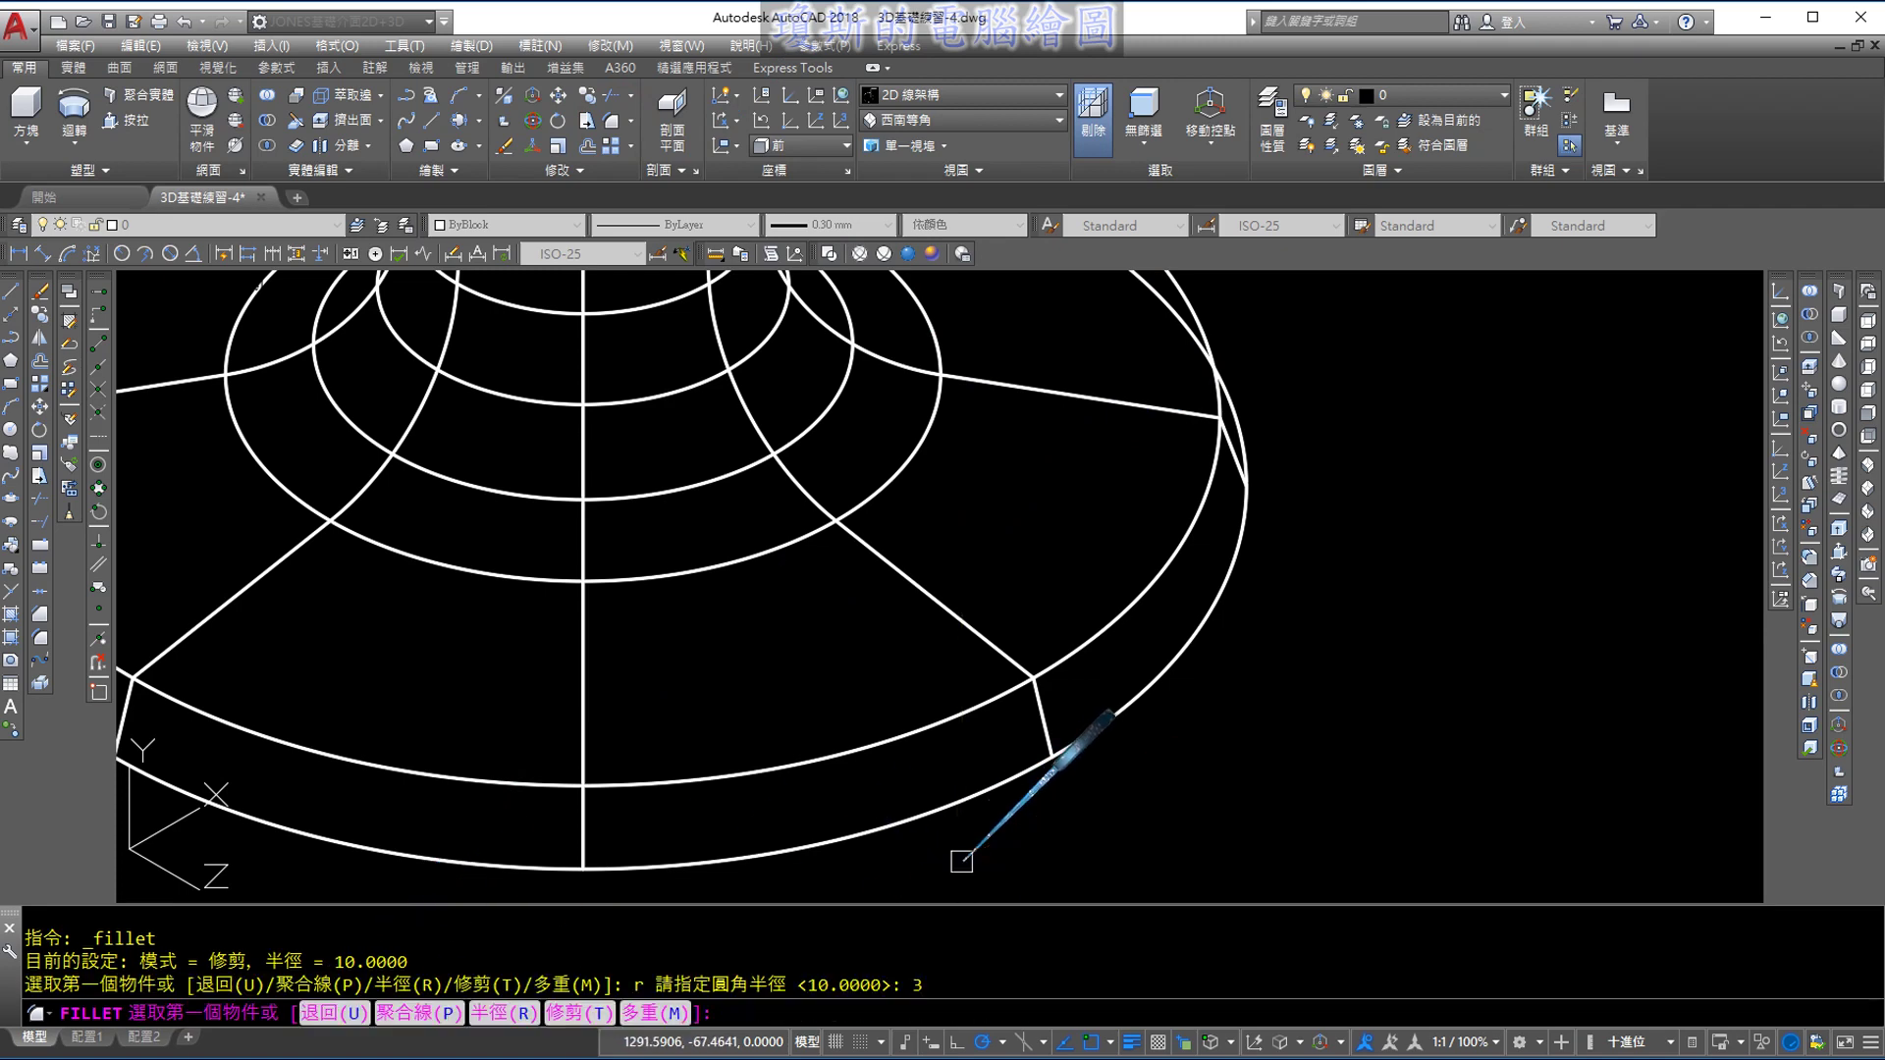
{"action": "left_click", "coordinate": [1092, 645]}
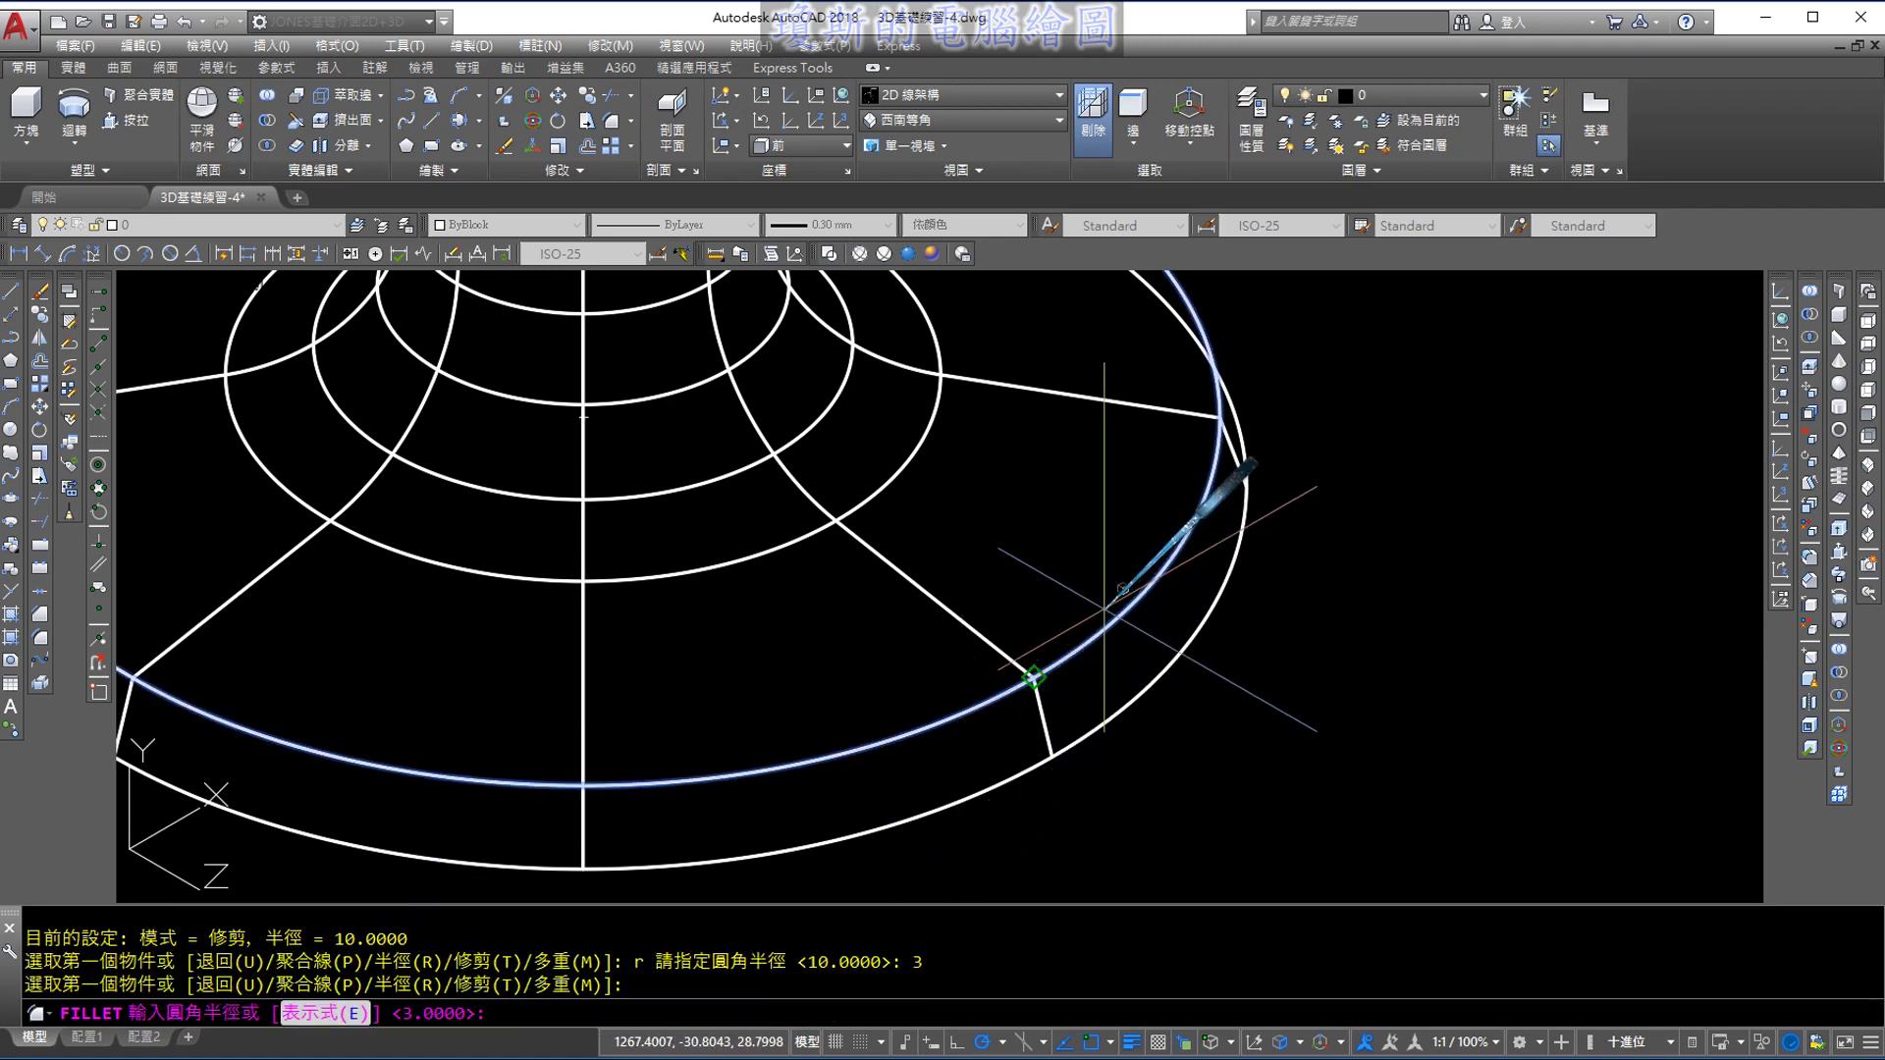
{"action": "key", "text": "Return"}
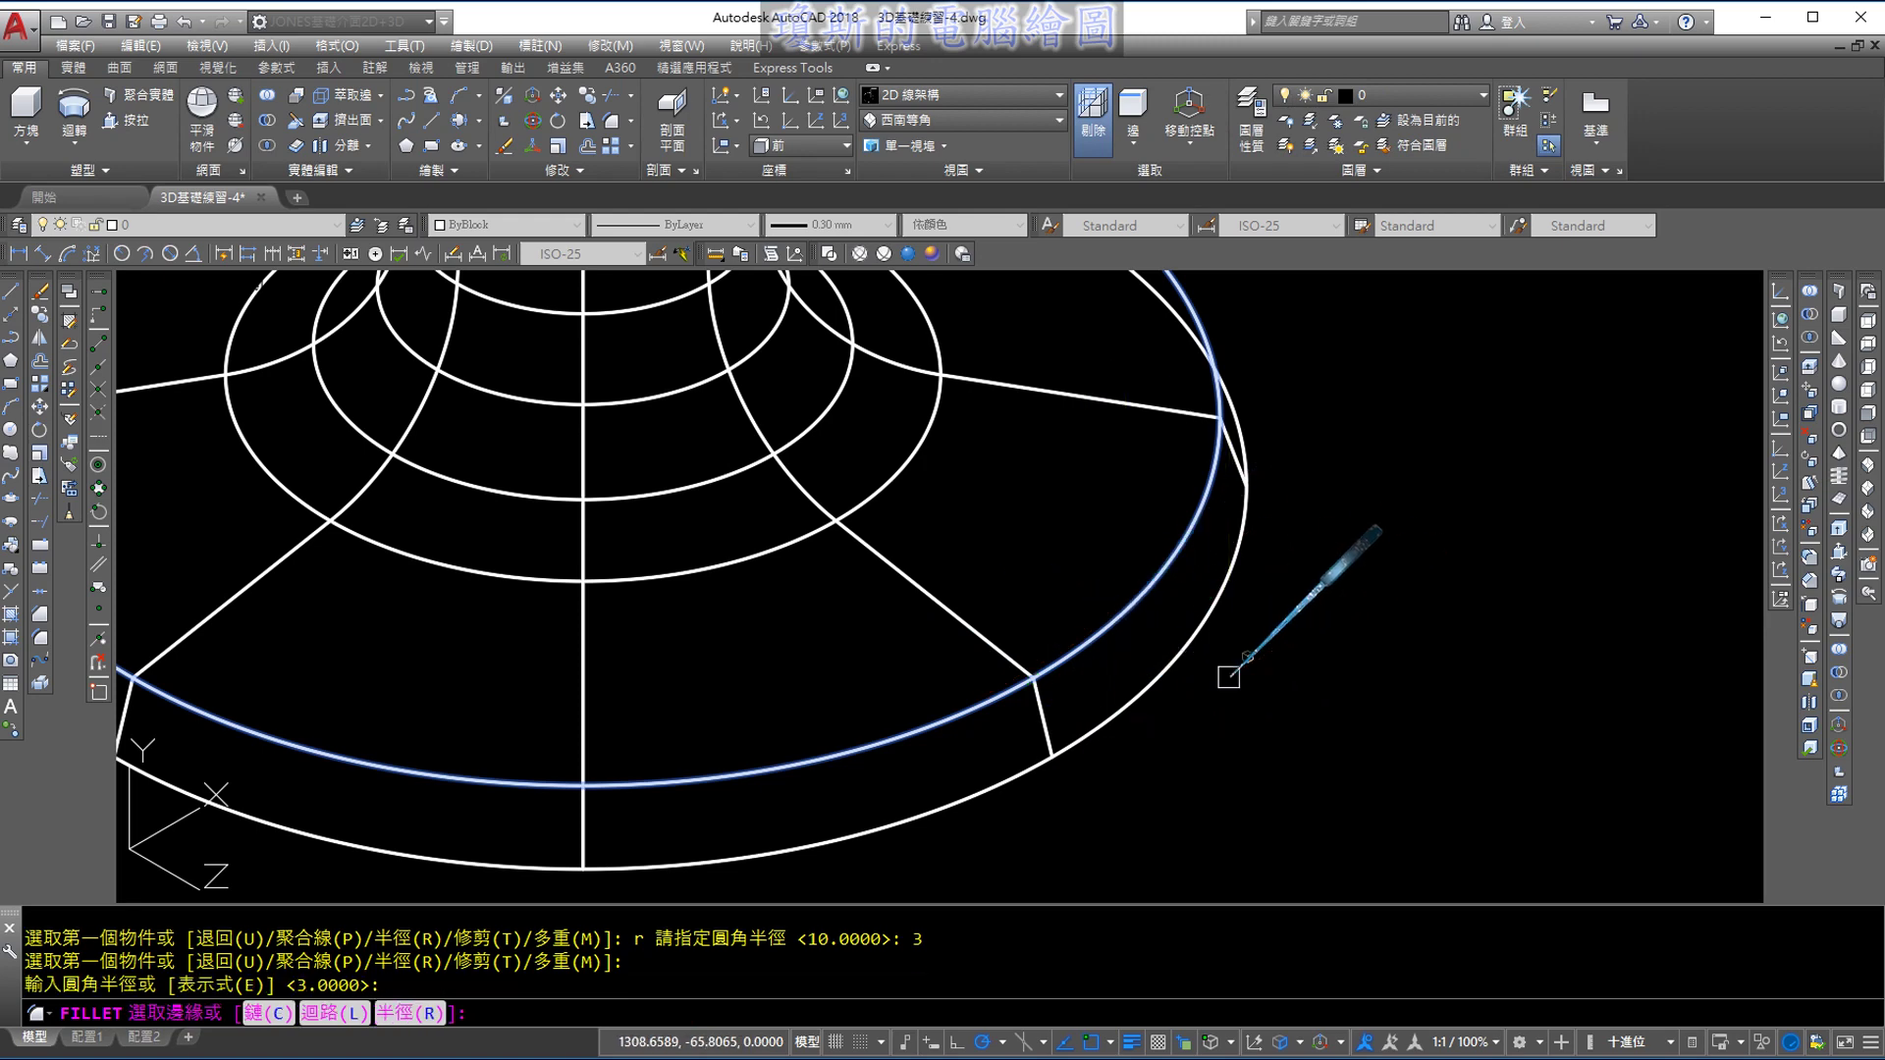
{"action": "key", "text": "Return"}
{"action": "scroll", "coordinate": [1230, 679], "scroll_direction": "down", "scroll_amount": 5}
{"action": "scroll", "coordinate": [1245, 661], "scroll_direction": "down", "scroll_amount": 2}
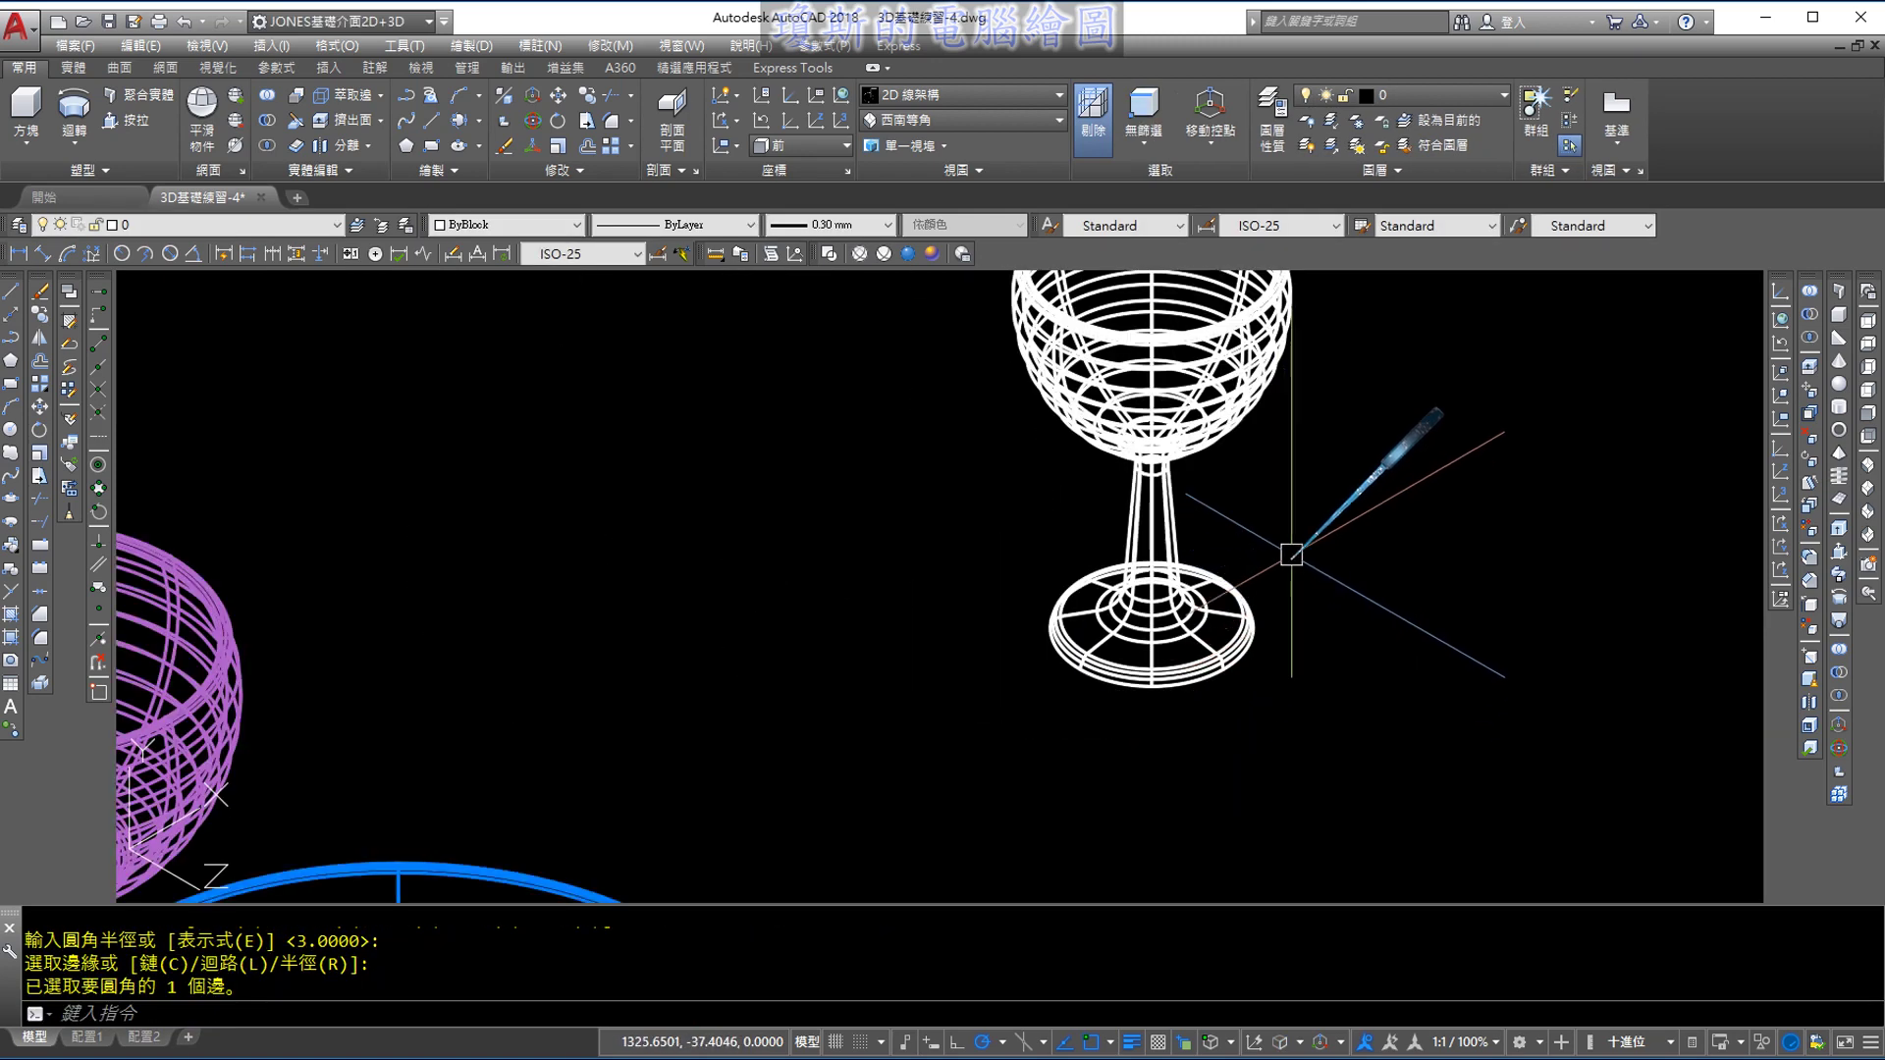
{"action": "scroll", "coordinate": [1186, 534], "scroll_direction": "up", "scroll_amount": 2}
{"action": "left_click", "coordinate": [1173, 412]}
Shade the goblet in Realistic style, then orbit and zoom to inspect its rounded stem and base
{"action": "left_click", "coordinate": [939, 98]}
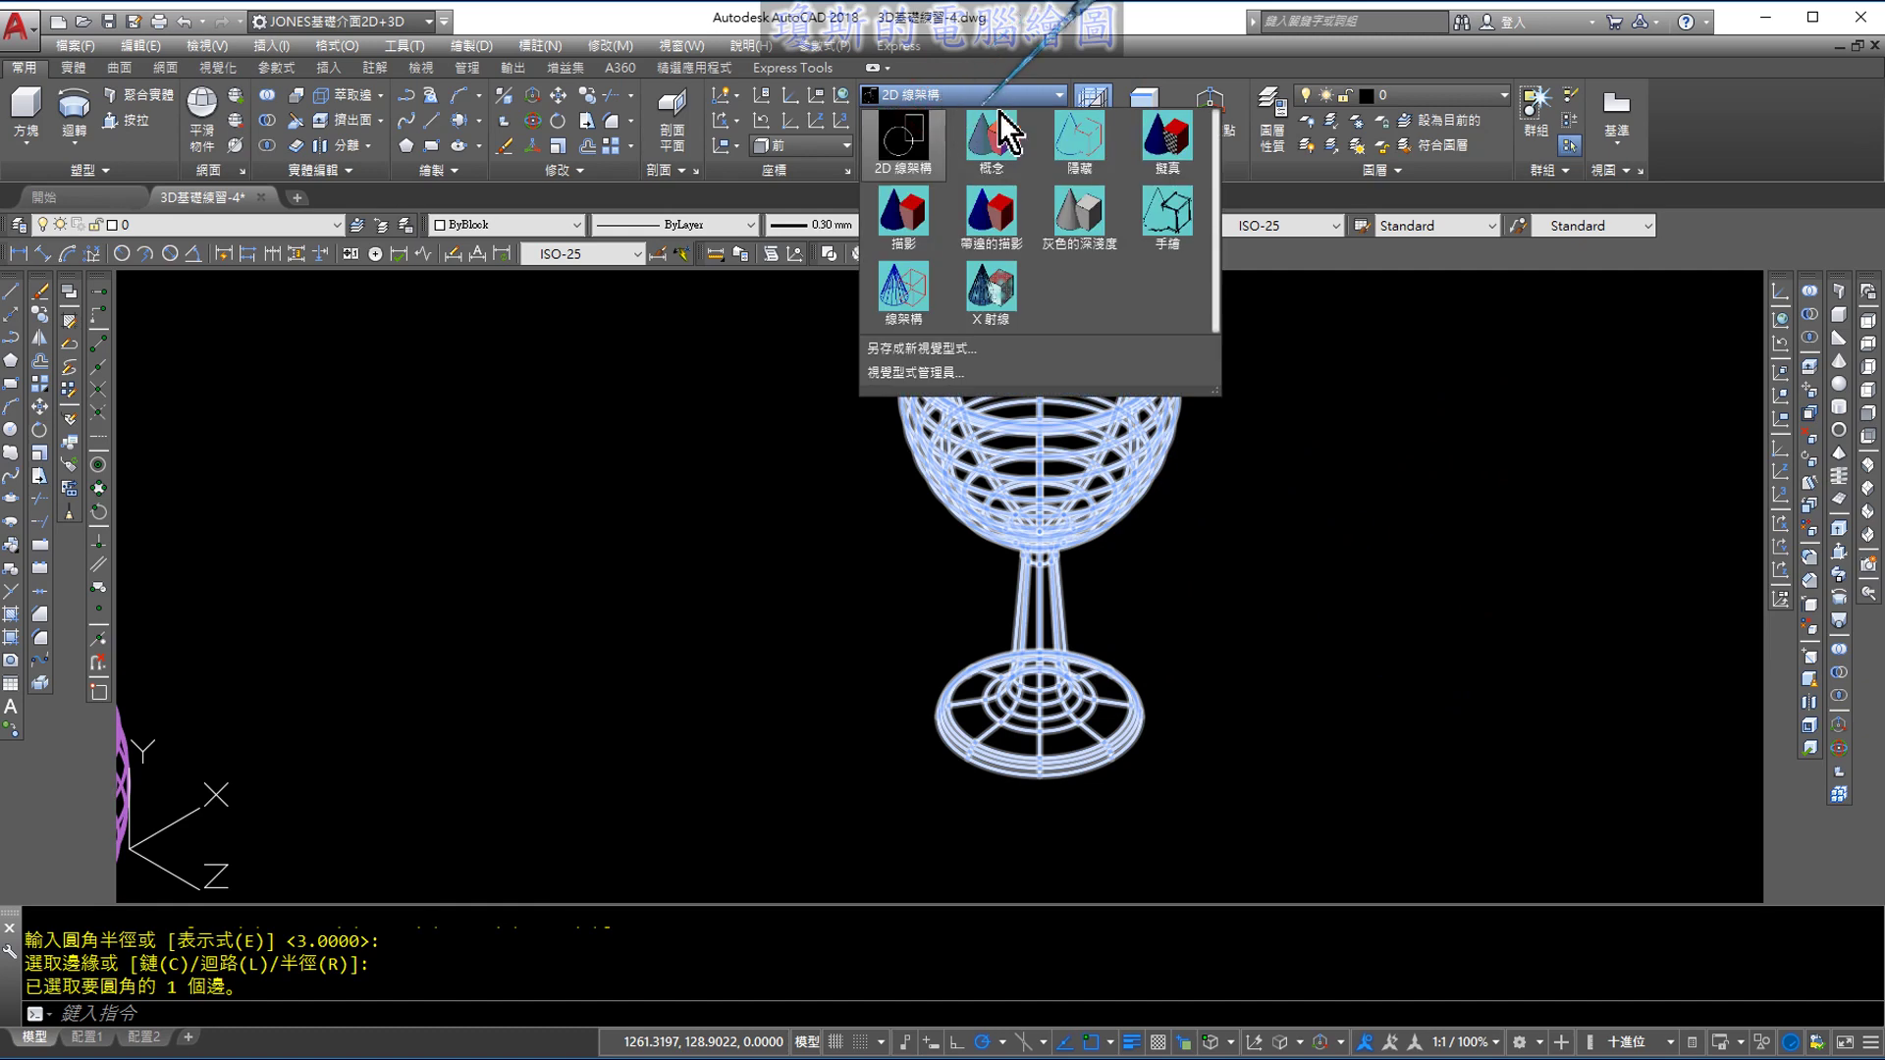
{"action": "left_click", "coordinate": [1157, 154]}
{"action": "mouse_move", "coordinate": [1221, 593]}
{"action": "middle_mouse_down", "text": "shift"}
{"action": "mouse_move", "coordinate": [1171, 397]}
{"action": "mouse_move", "coordinate": [1200, 580]}
{"action": "middle_mouse_up", "text": "shift"}
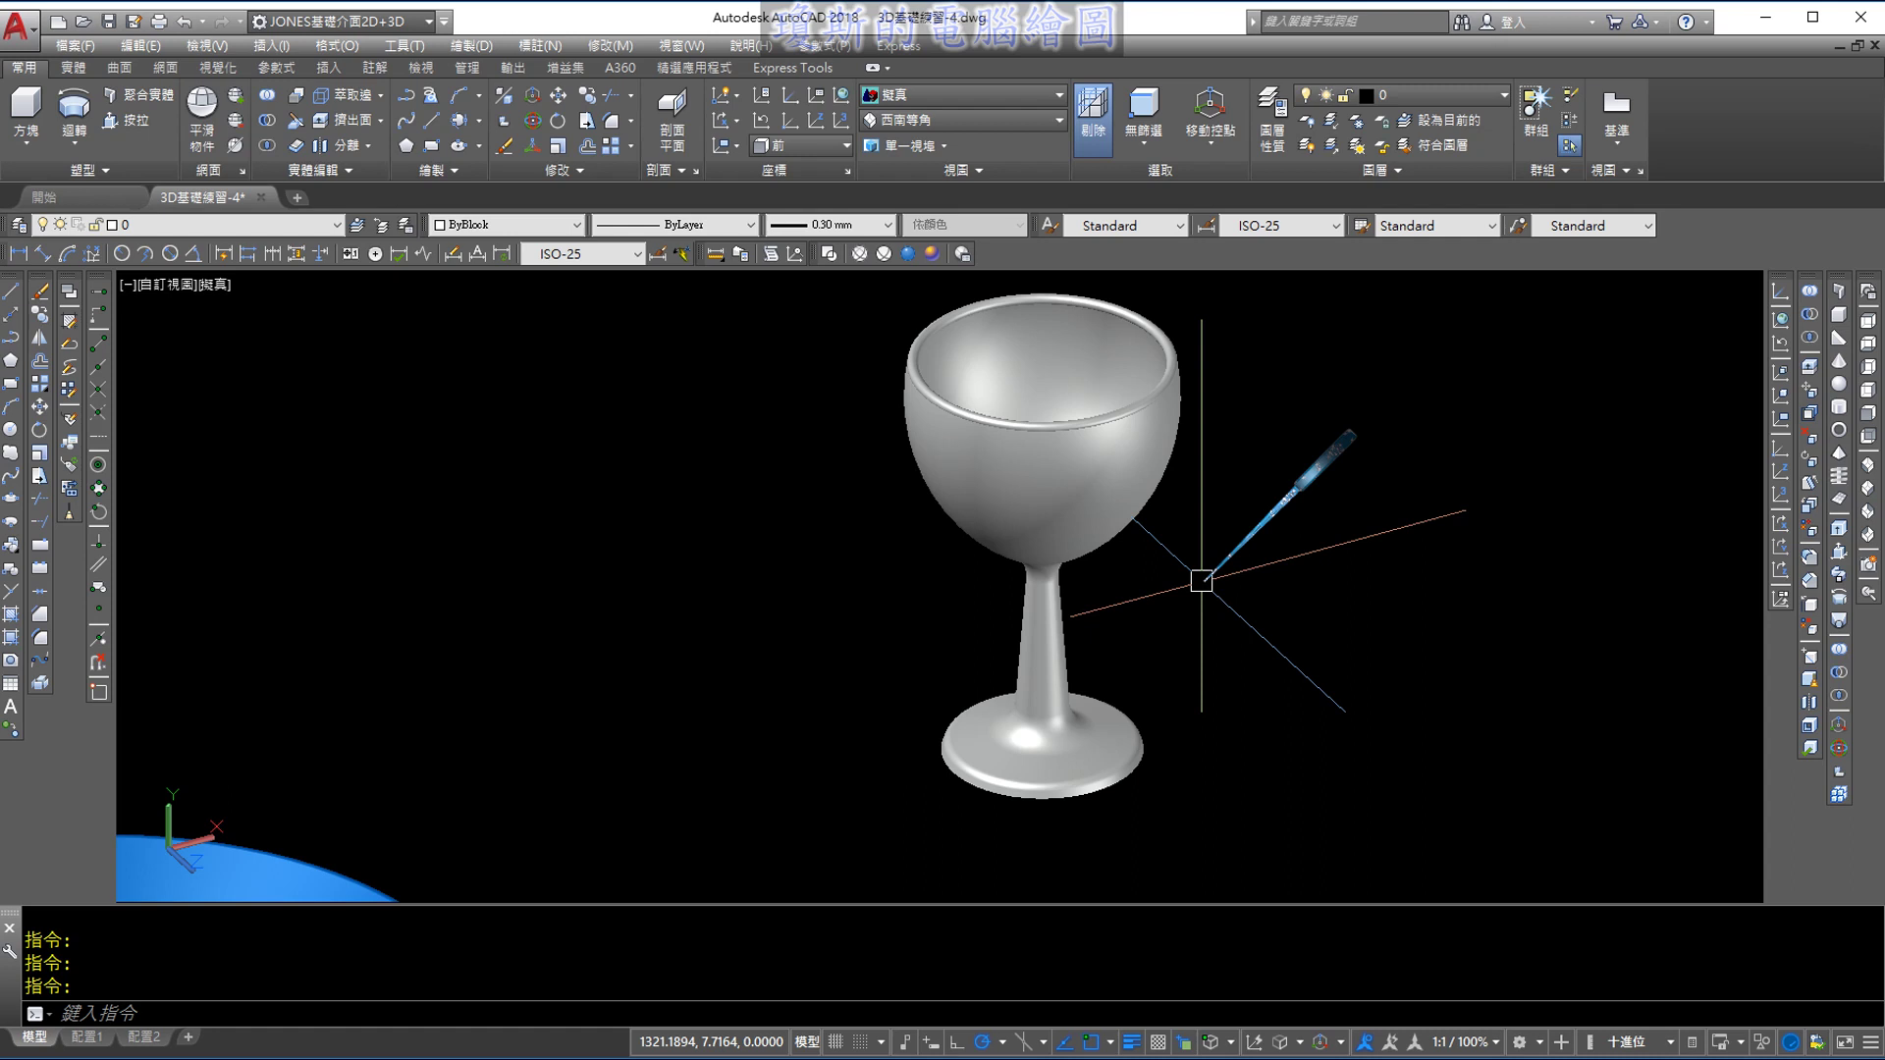
{"action": "scroll", "coordinate": [1080, 687], "scroll_direction": "up", "scroll_amount": 5}
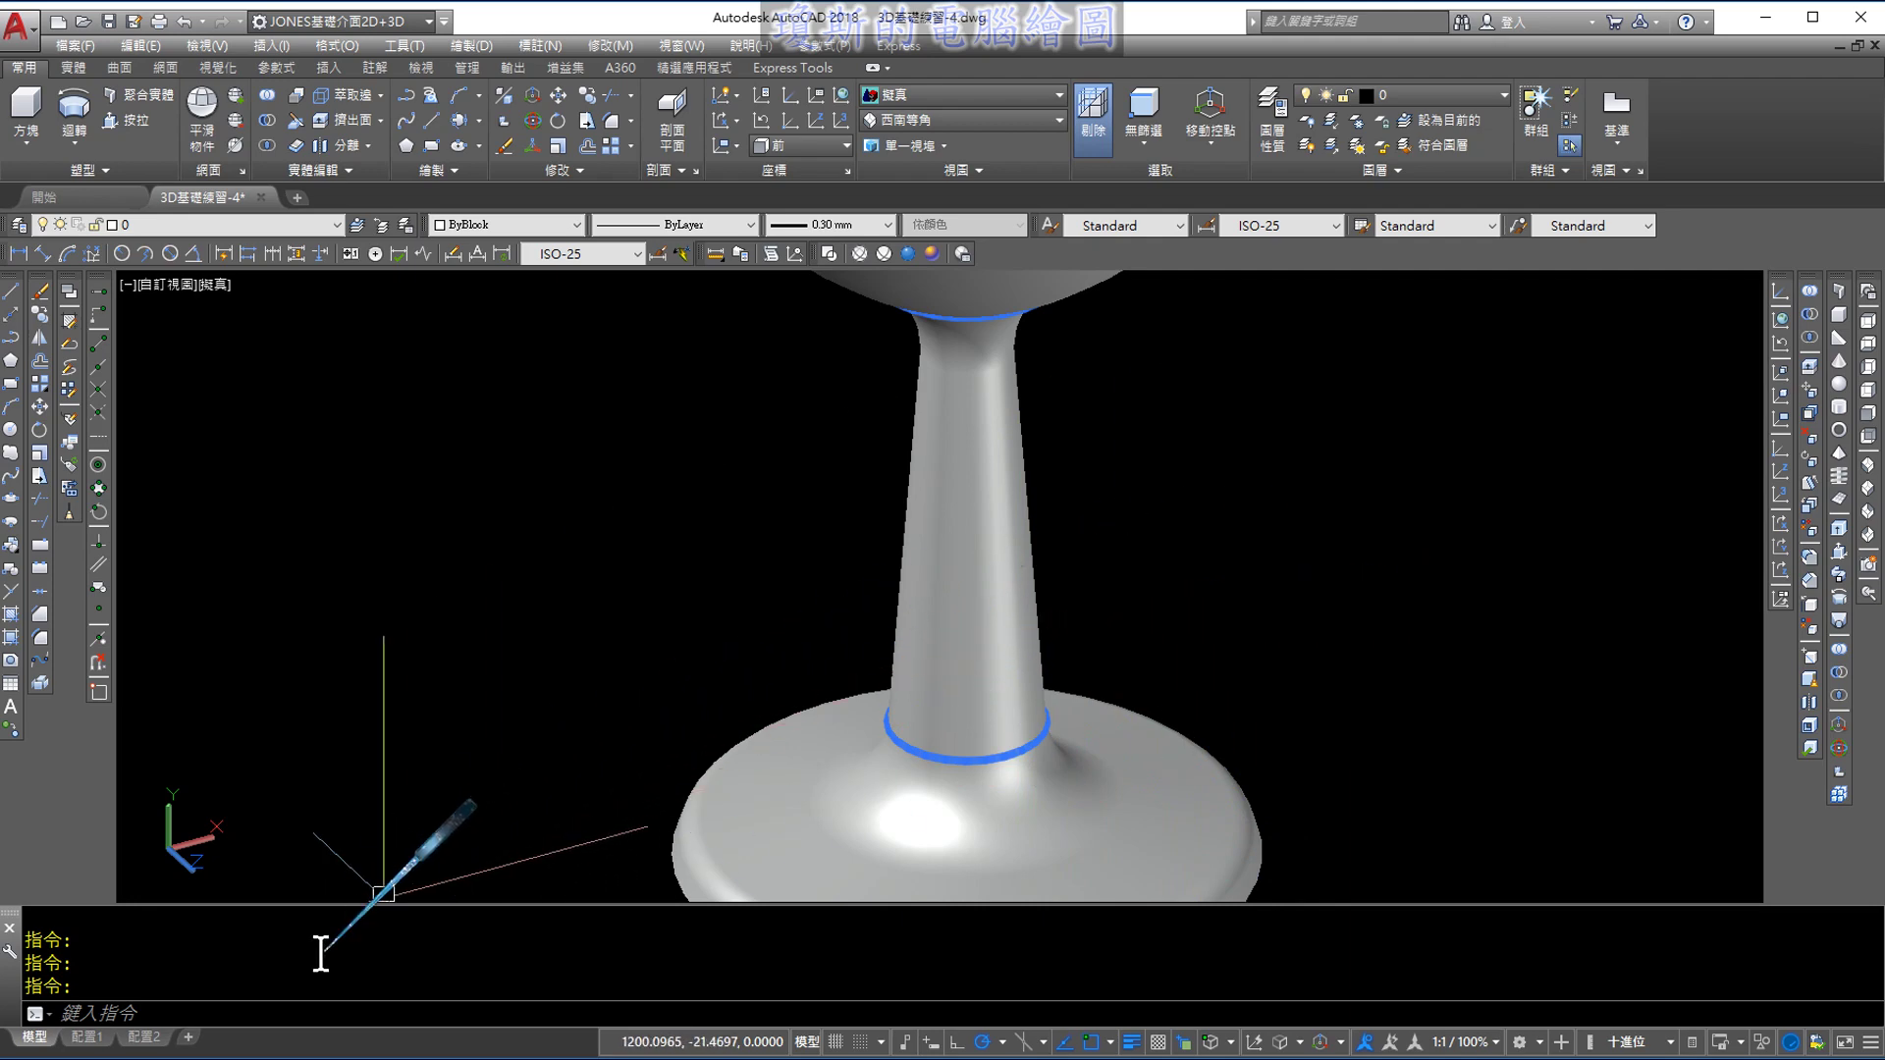
{"action": "type", "text": "U"}
Undo the fillets and revolve to bring back the flat 2D wine-glass half-profile
{"action": "key", "text": "Return"}
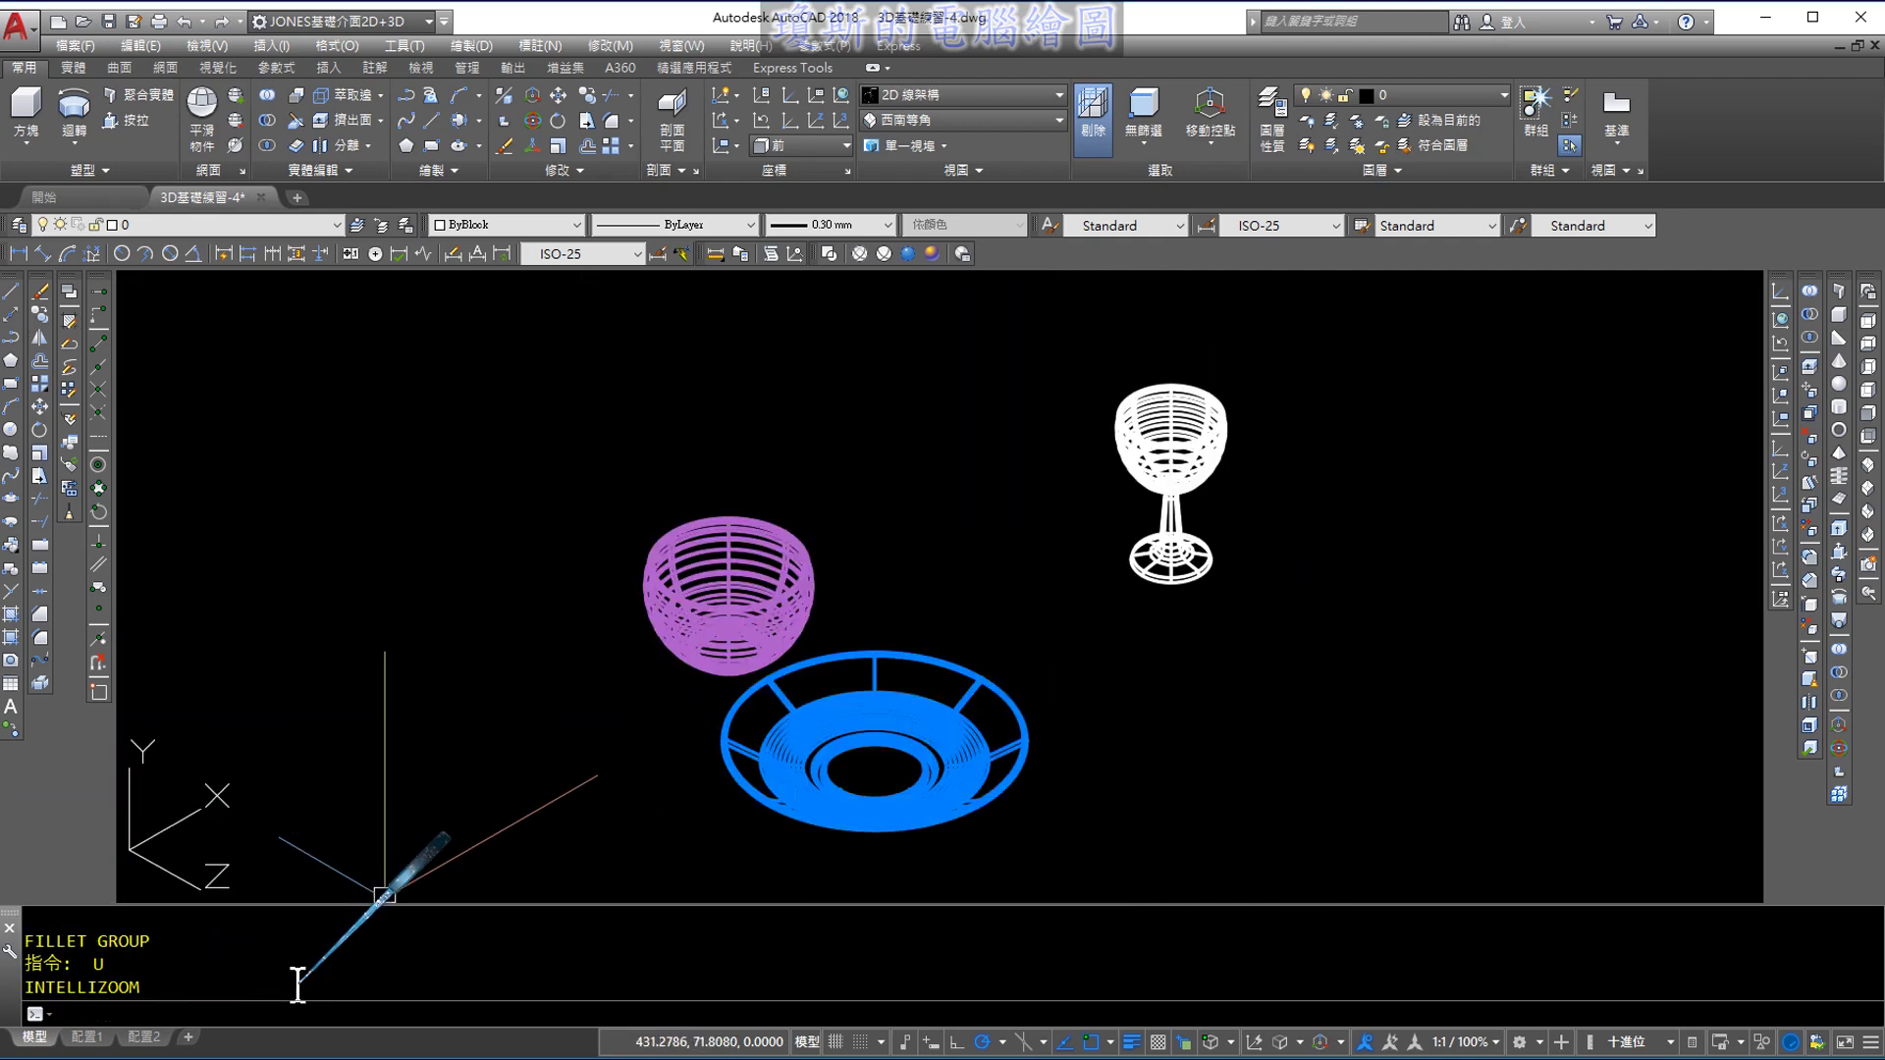
{"action": "key", "text": "Return"}
{"action": "key", "text": "Return"}
{"action": "key", "text": "Return"}
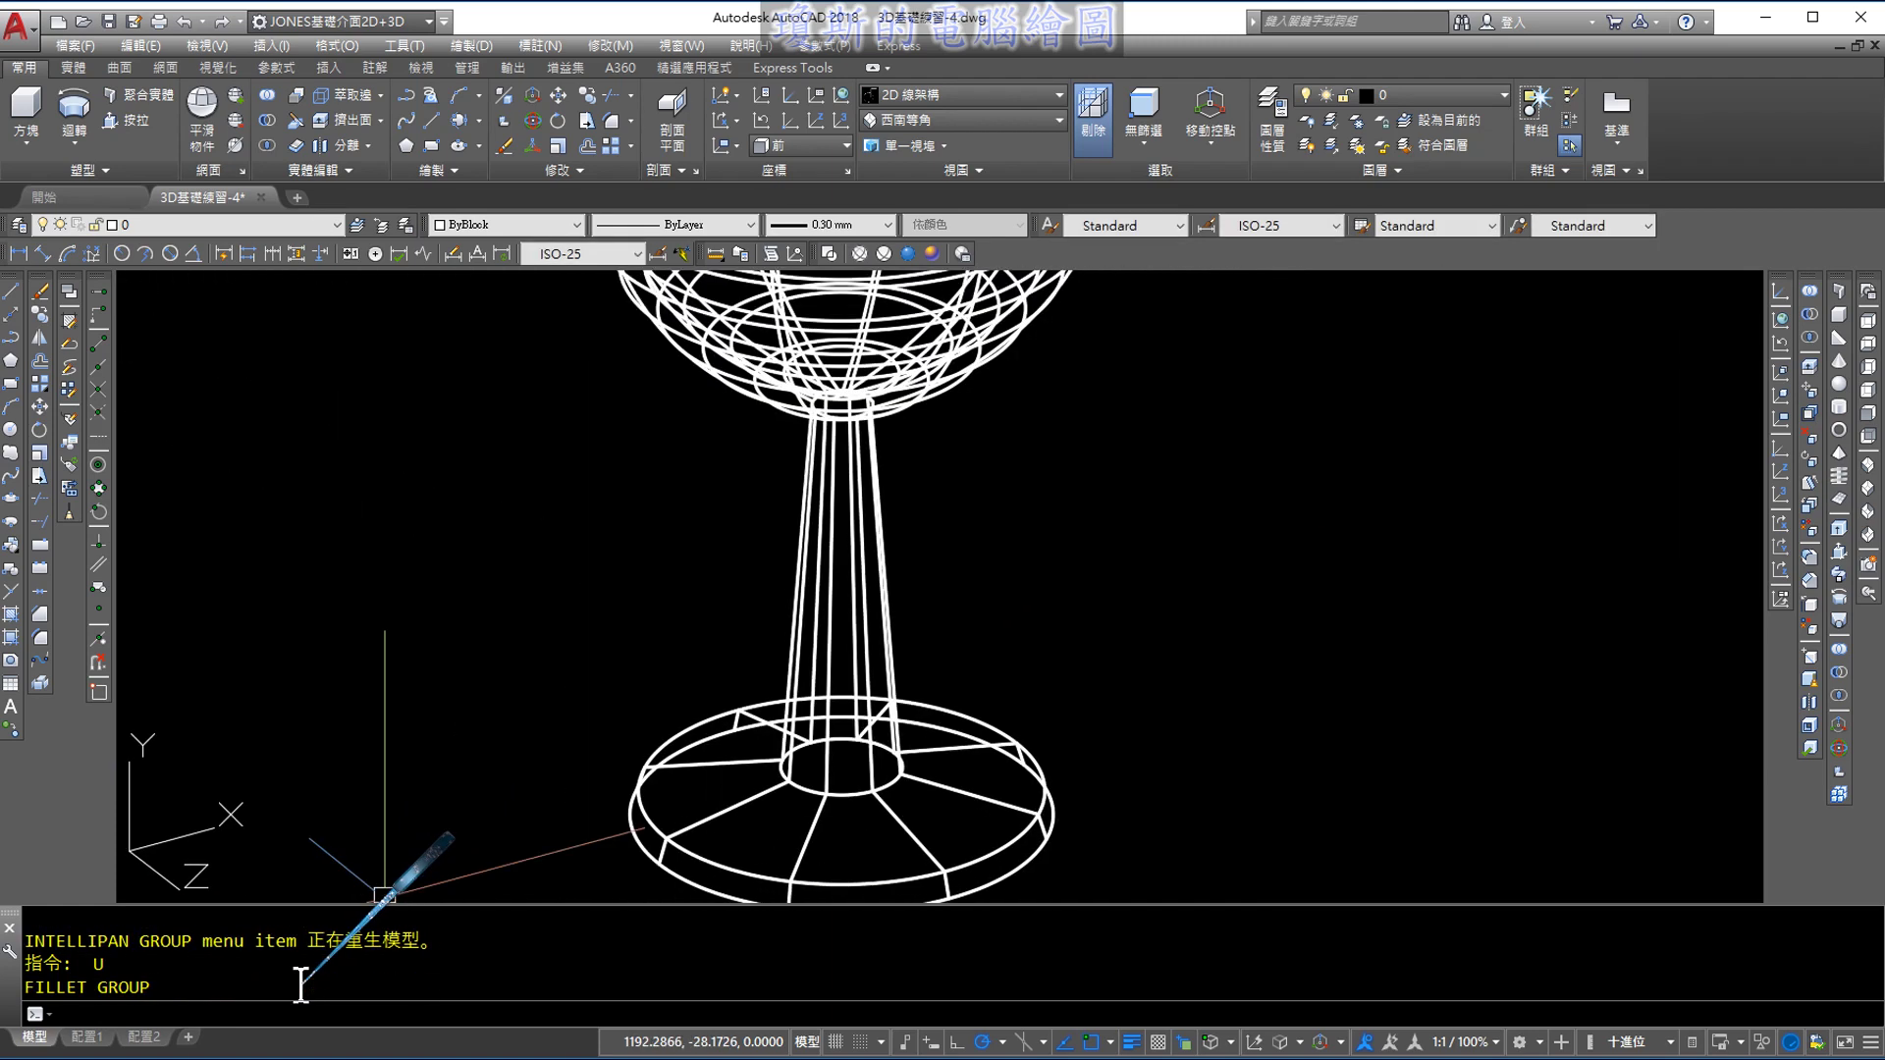
{"action": "key", "text": "Return"}
{"action": "key", "text": "Return"}
{"action": "key", "text": "Return"}
{"action": "key", "text": "Return"}
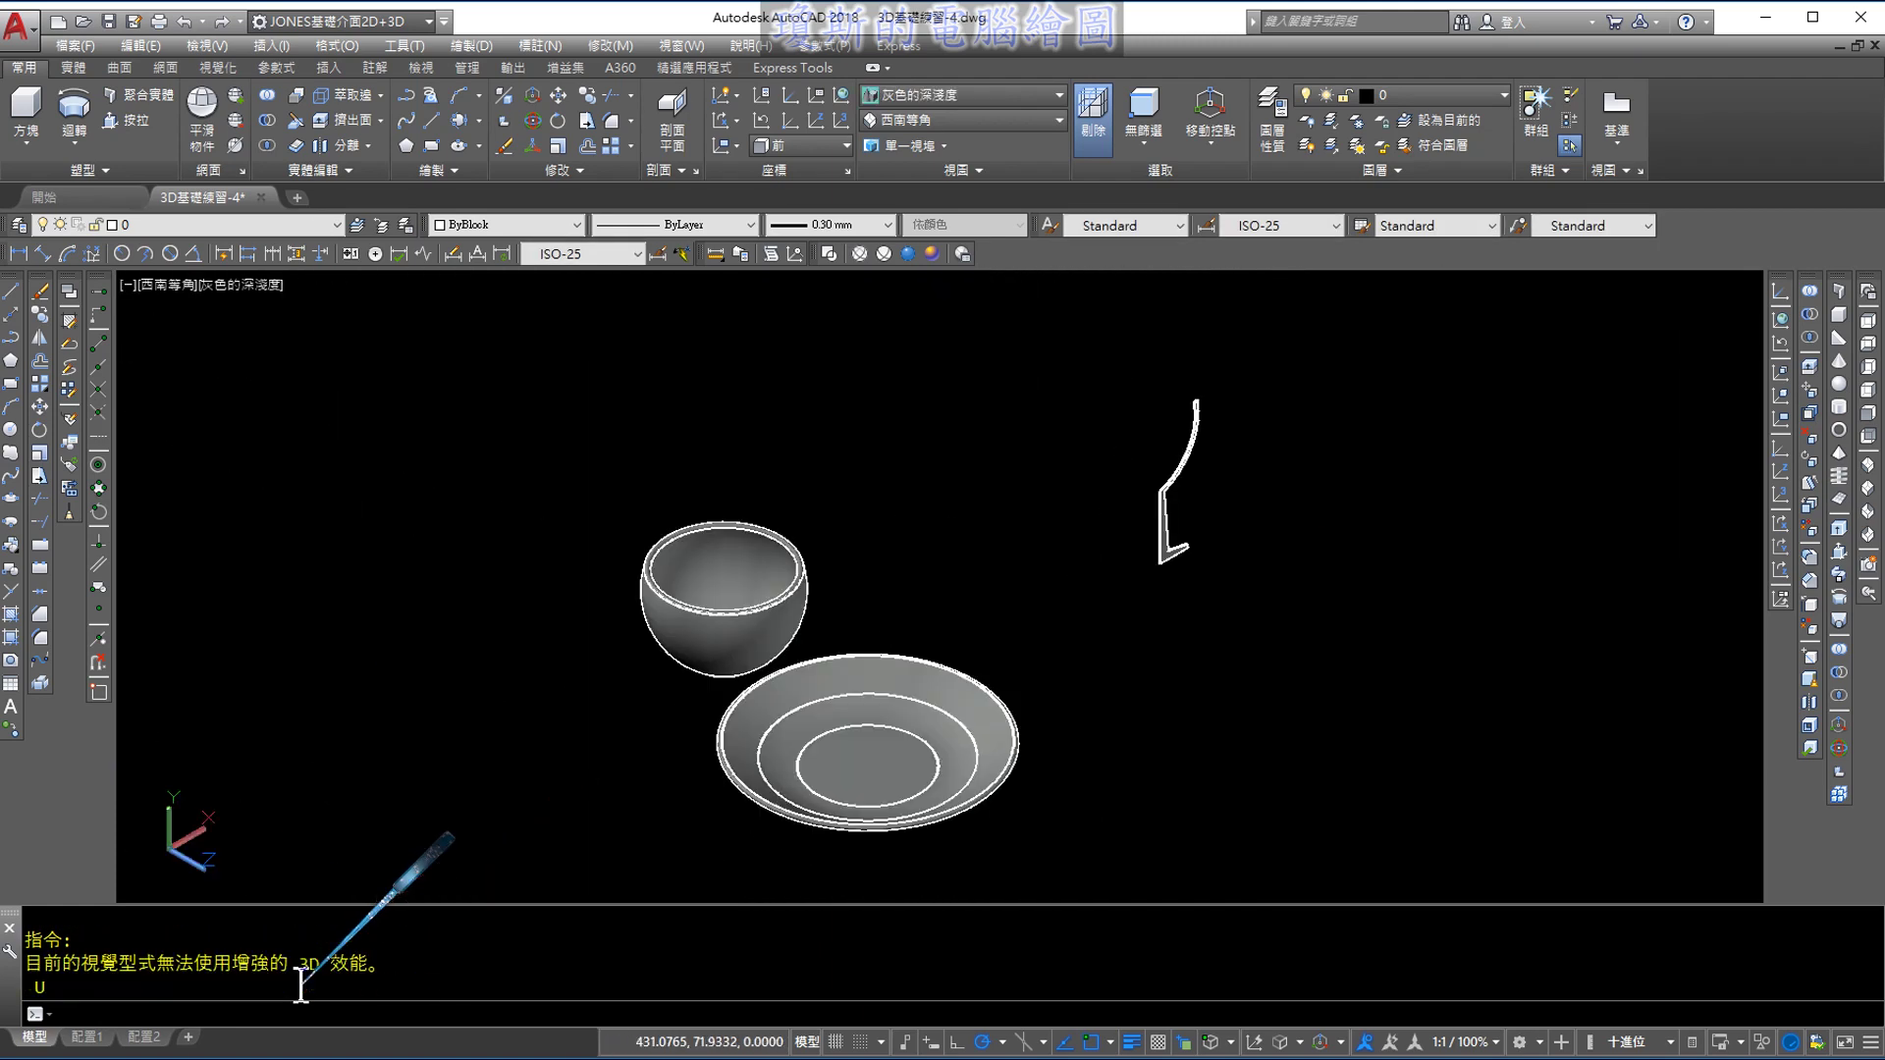
{"action": "key", "text": "Return"}
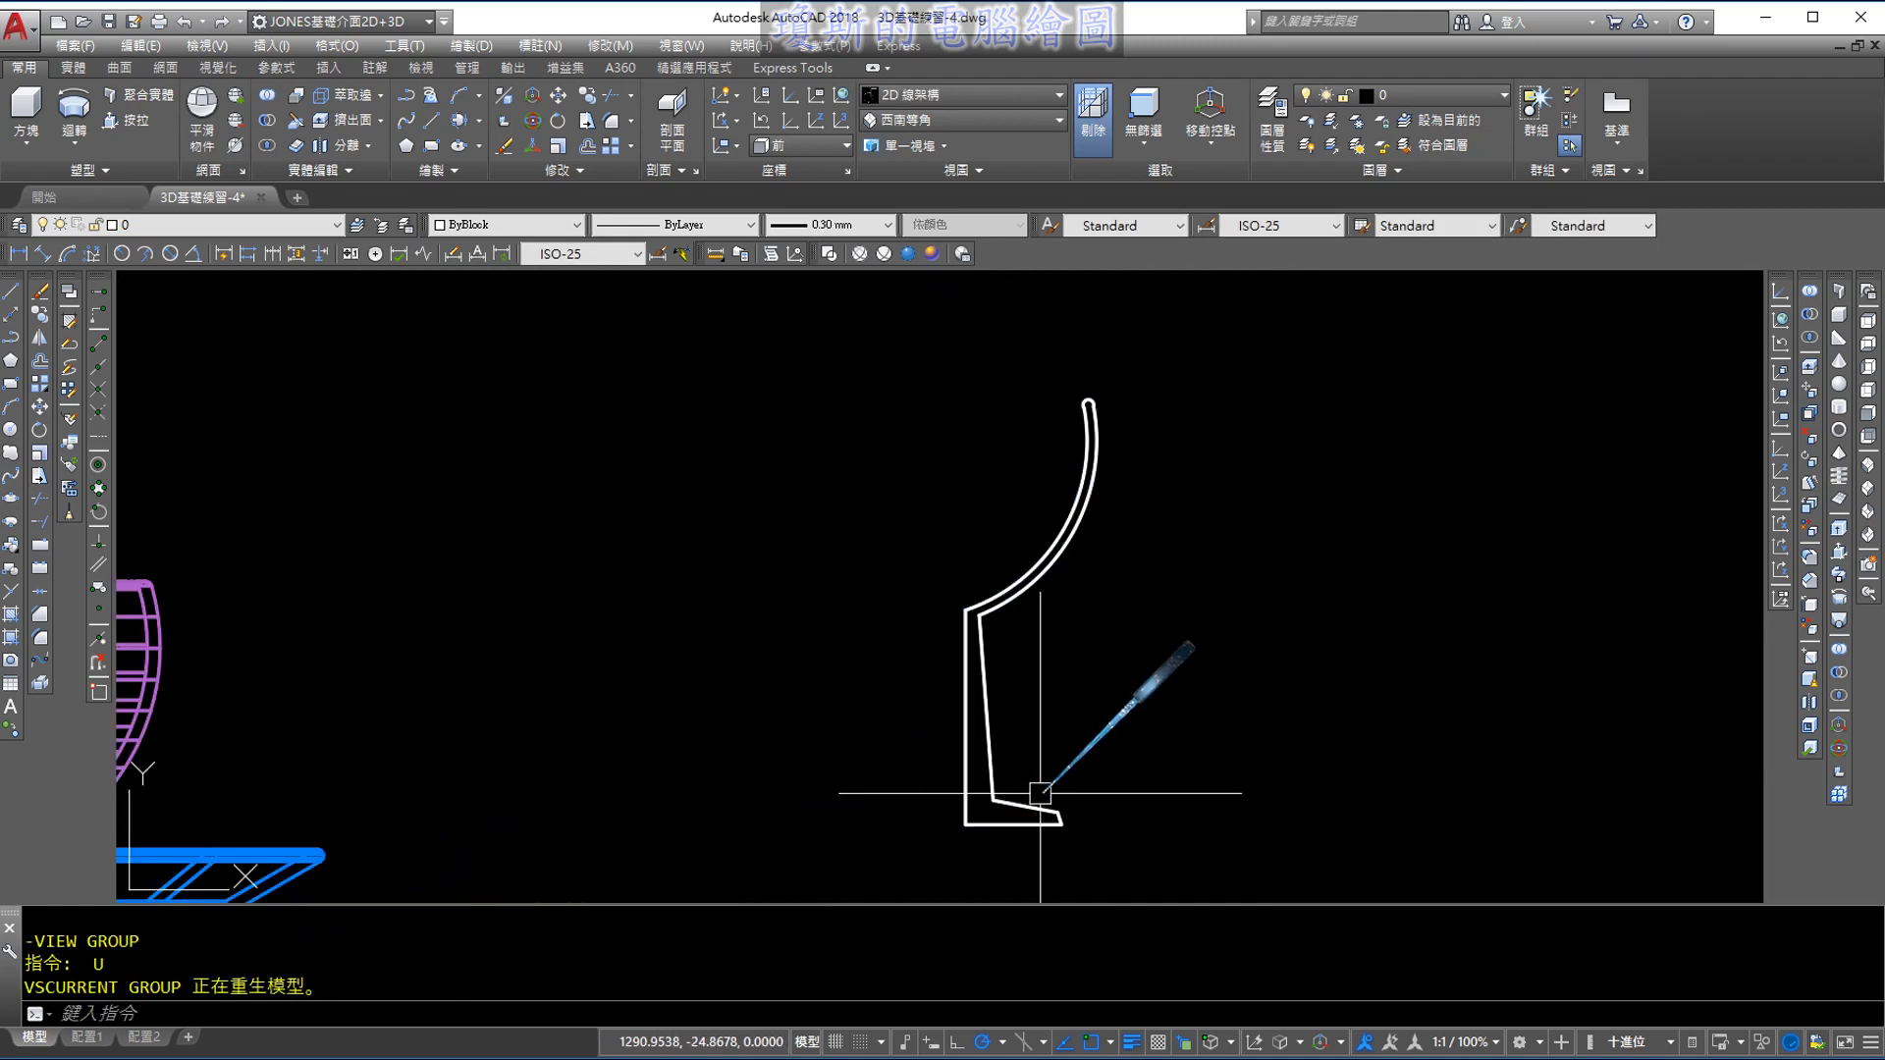
{"action": "scroll", "coordinate": [1026, 791], "scroll_direction": "up", "scroll_amount": 2}
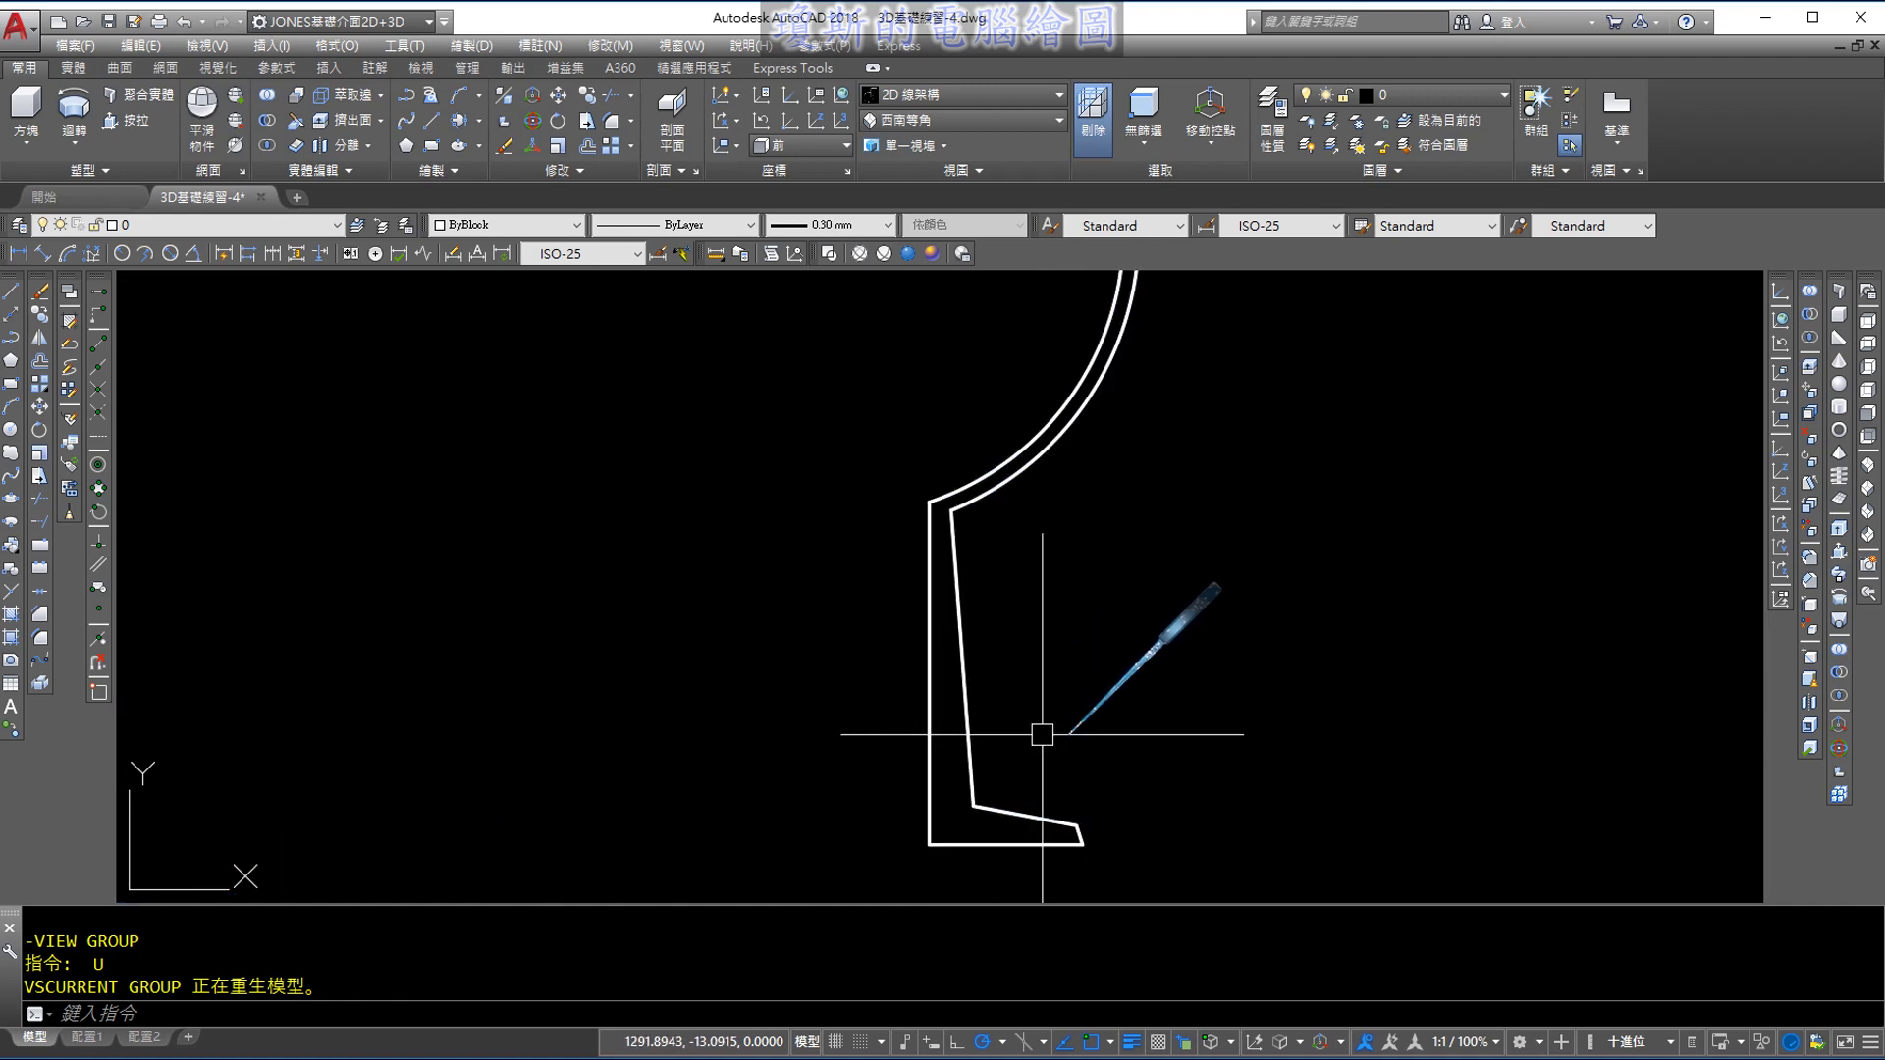
{"action": "key", "text": "Return"}
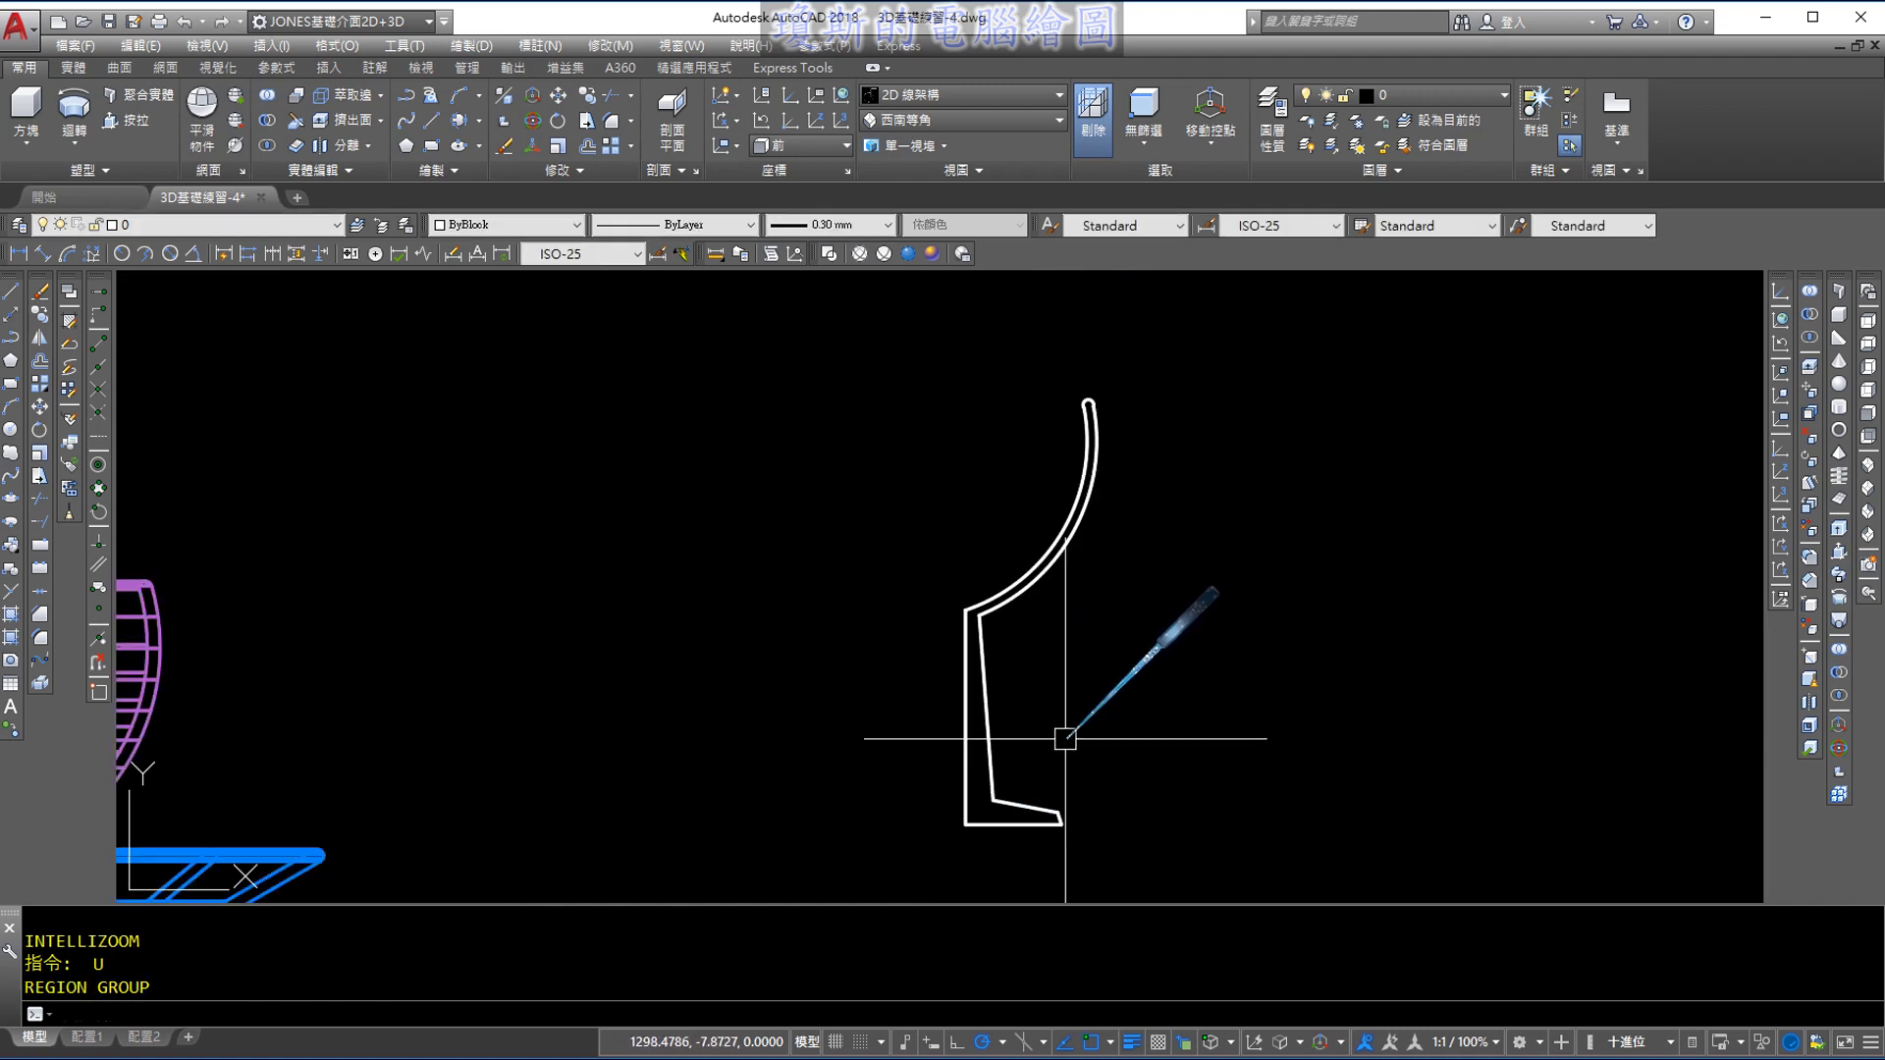
{"action": "scroll", "coordinate": [1065, 738], "scroll_direction": "up", "scroll_amount": 2}
{"action": "left_click", "coordinate": [959, 722]}
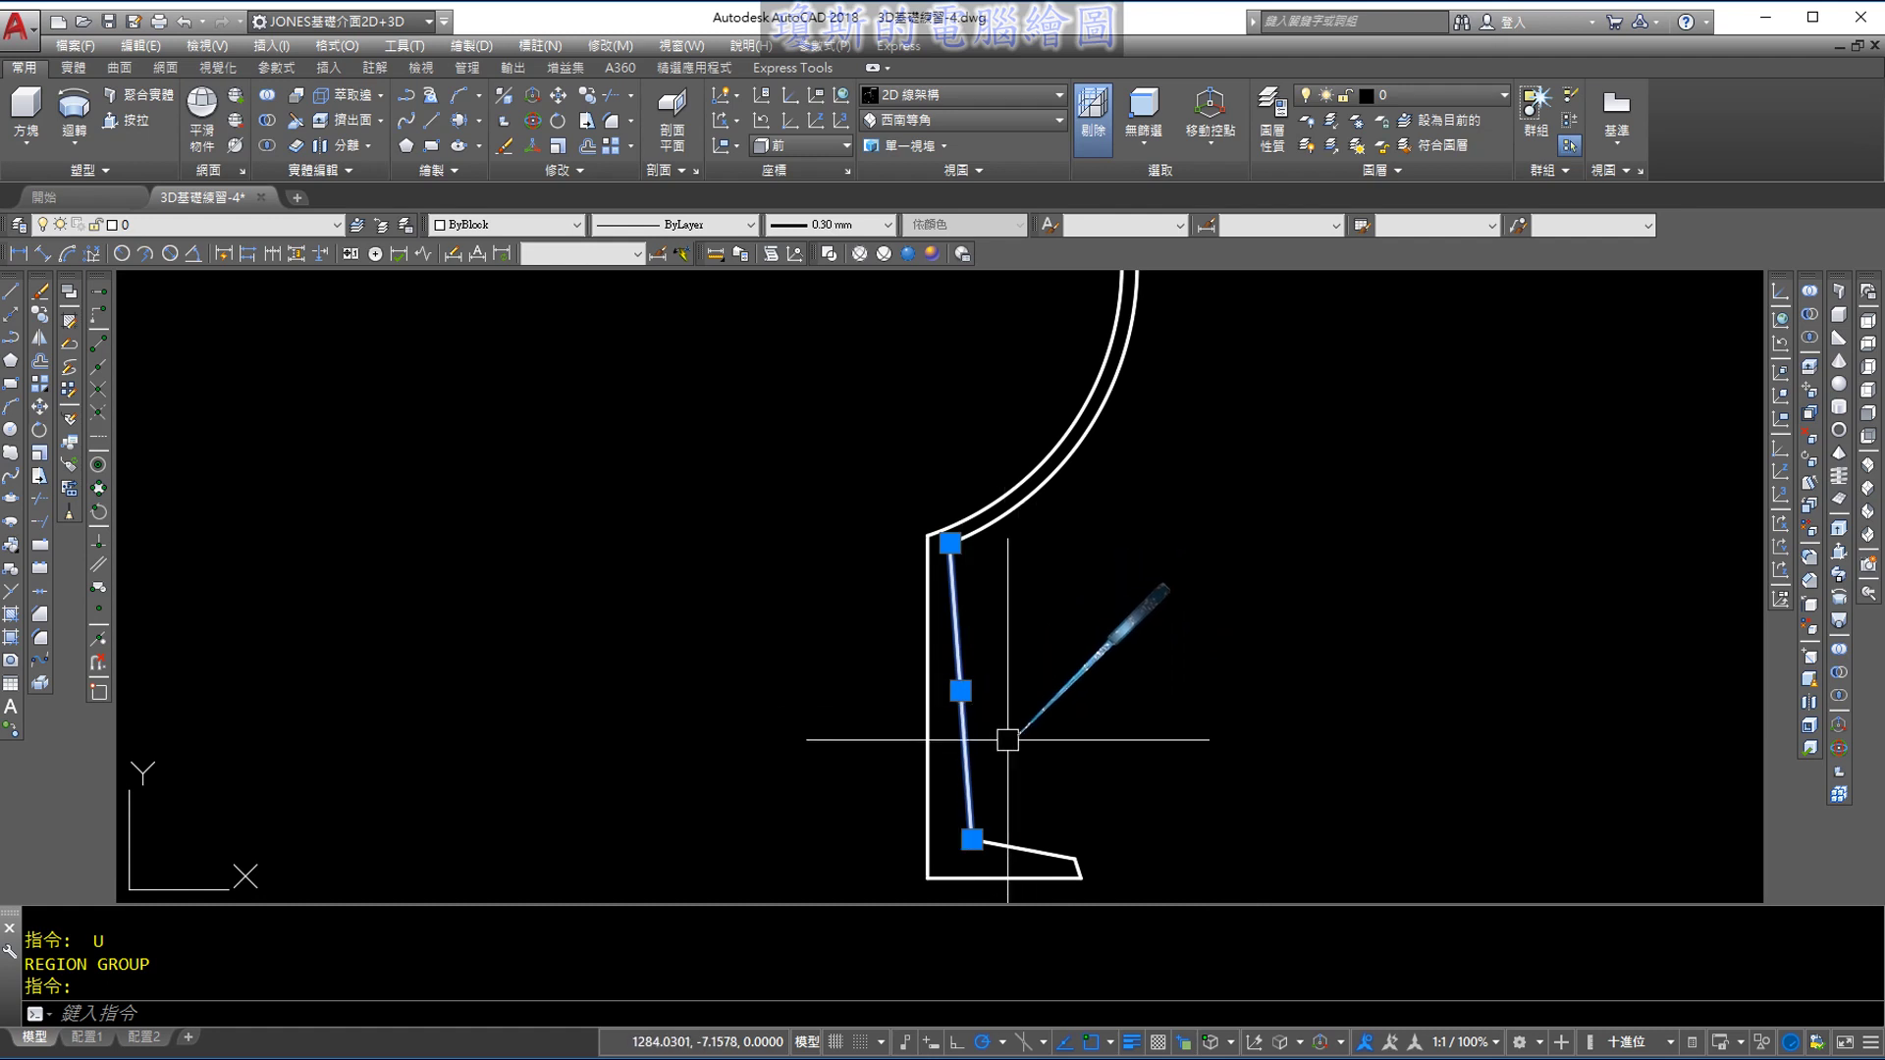
Crossing-select the bottom and slanted stem lines and stretch the stem's lower corner to a new point
{"action": "key", "text": "Escape"}
{"action": "scroll", "coordinate": [943, 620], "scroll_direction": "up", "scroll_amount": 2}
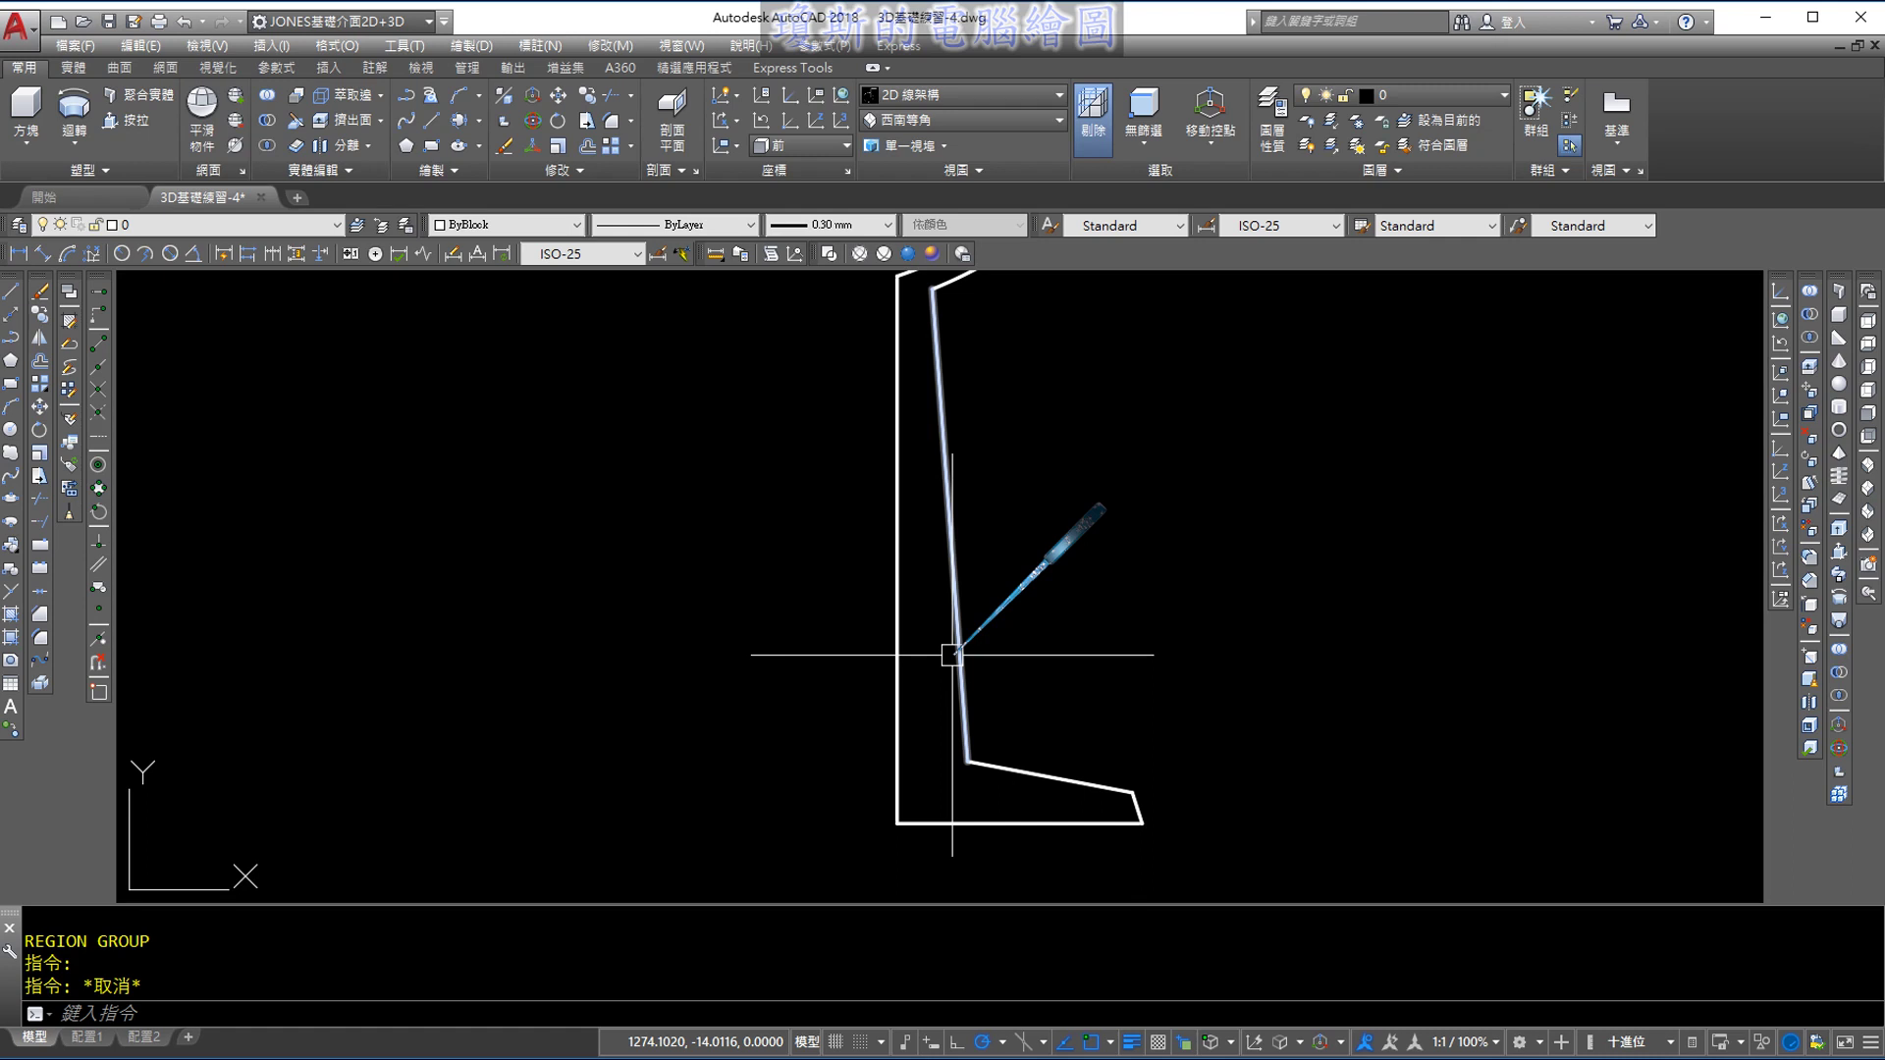
{"action": "scroll", "coordinate": [951, 655], "scroll_direction": "up", "scroll_amount": 3}
{"action": "left_click", "coordinate": [1010, 694]}
{"action": "left_click", "coordinate": [885, 821]}
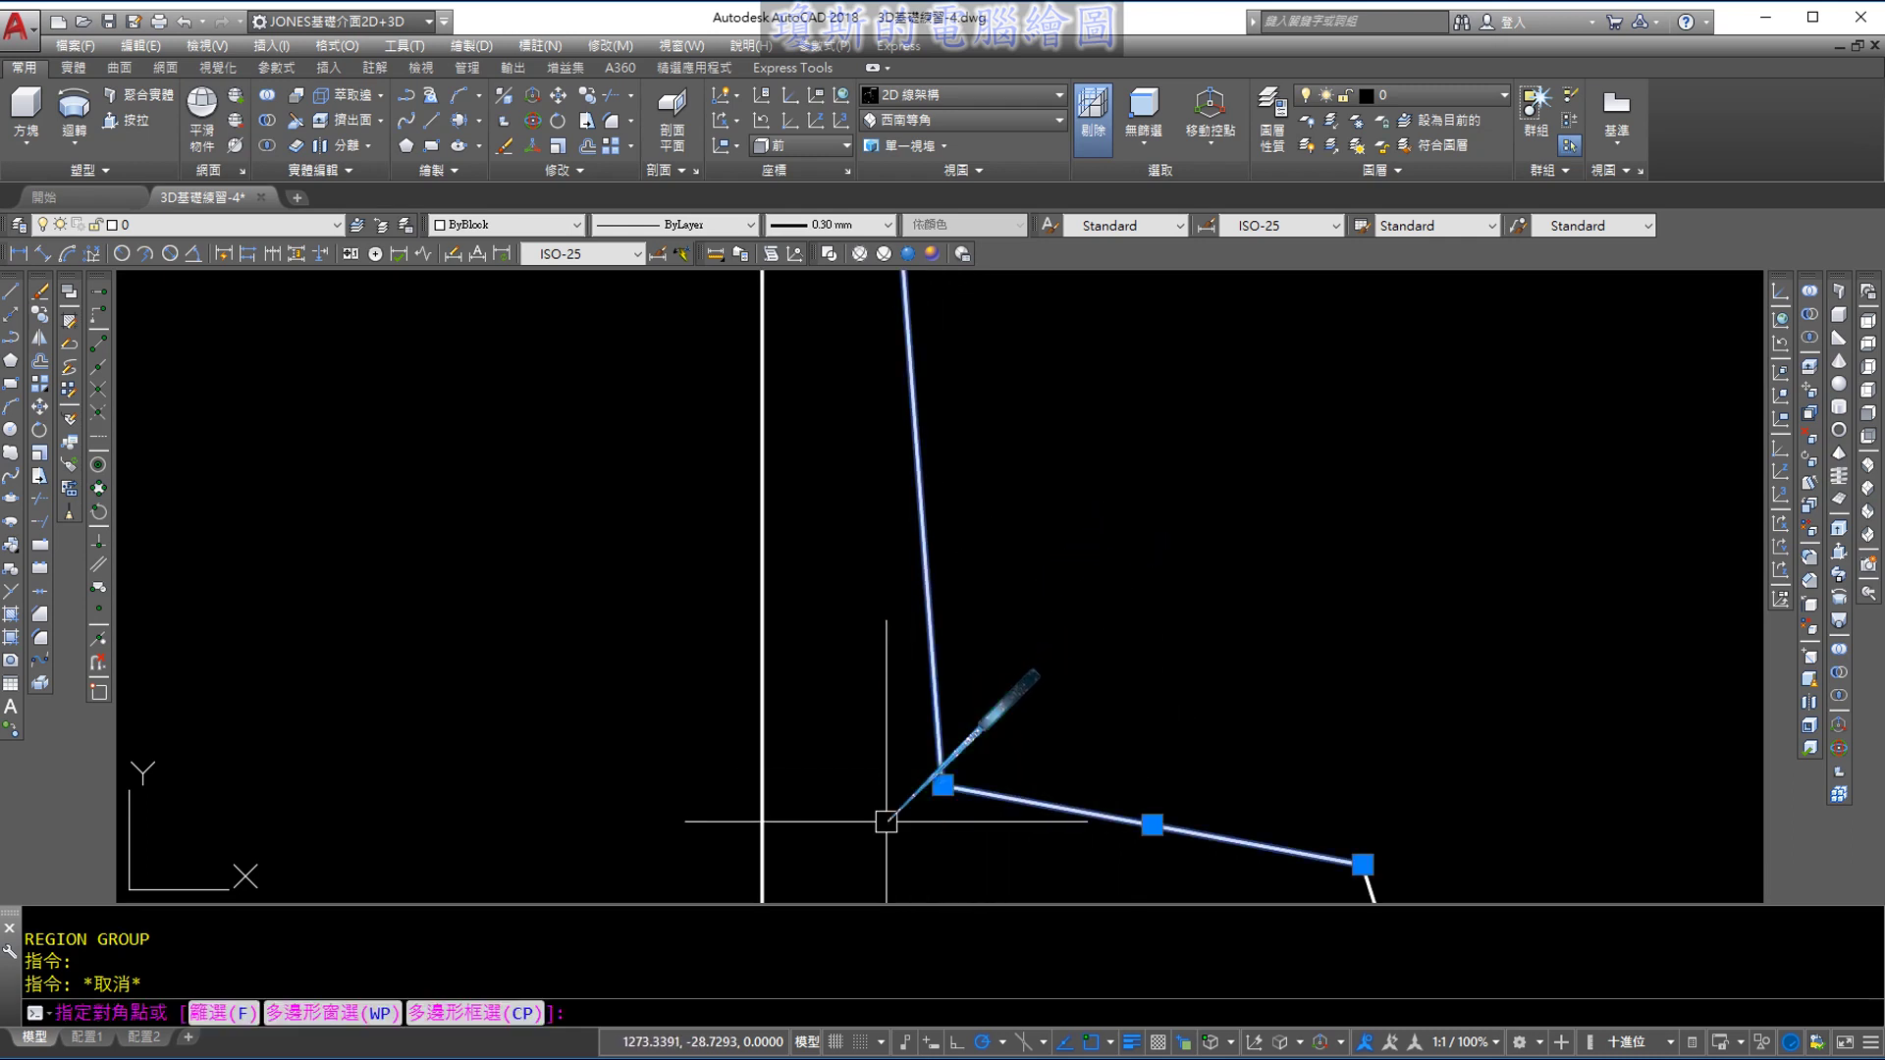
{"action": "left_click", "coordinate": [943, 785]}
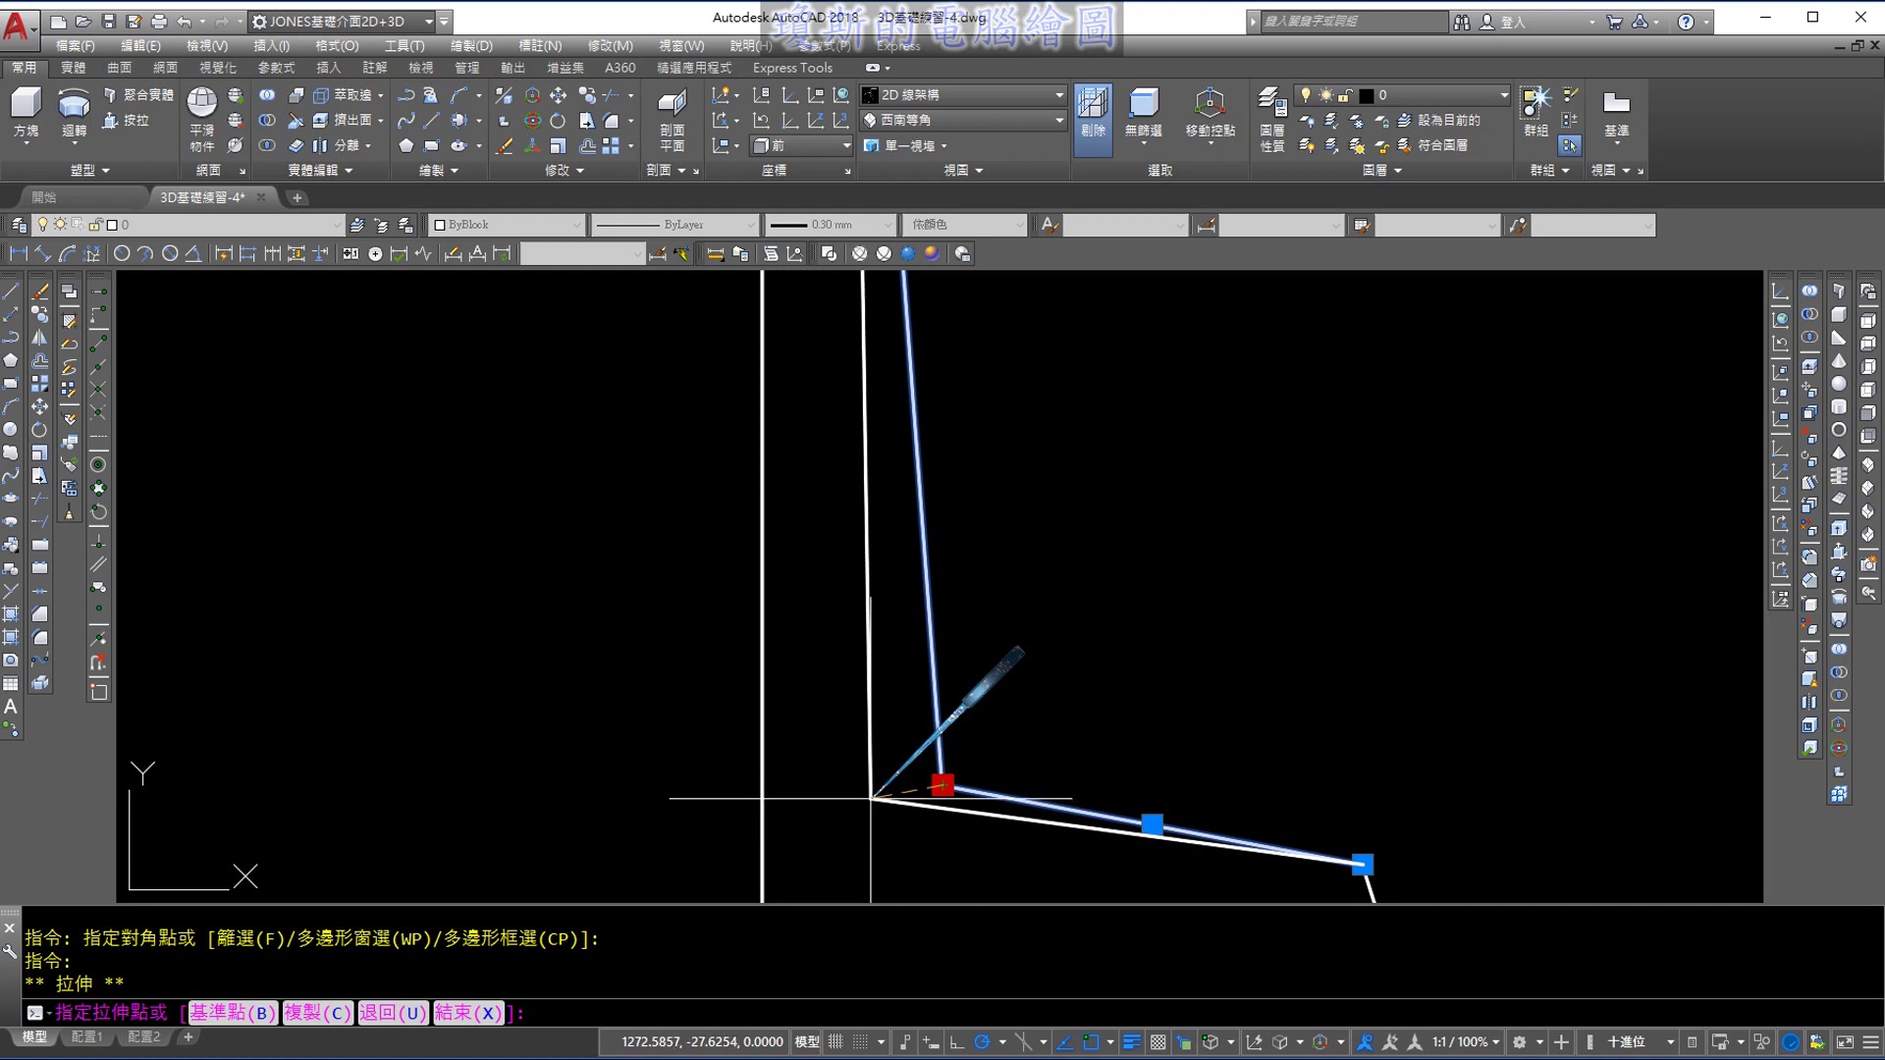
{"action": "left_click", "coordinate": [872, 795]}
{"action": "scroll", "coordinate": [917, 610], "scroll_direction": "down", "scroll_amount": 4}
{"action": "middle_click_drag", "start_coordinate": [917, 610], "coordinate": [923, 715]}
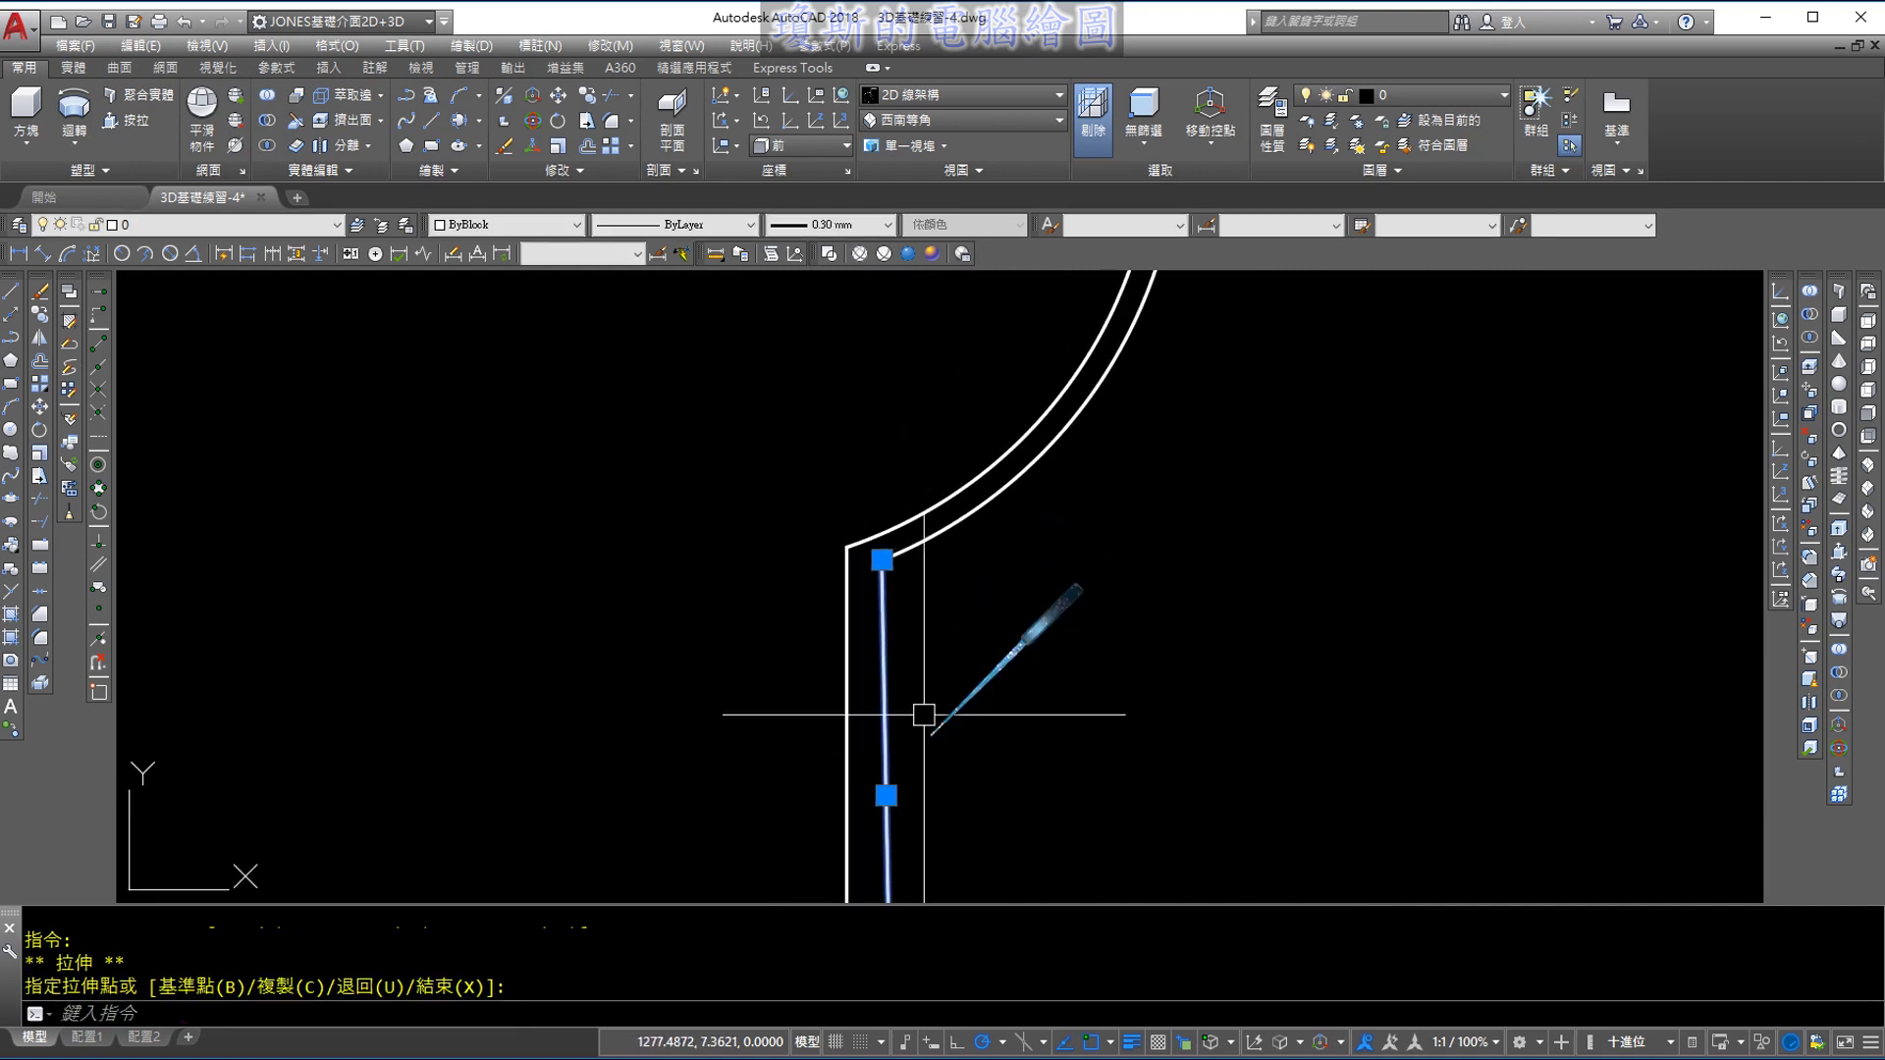
Select the upper curve and stem line, then cancel the stretch and clear the selection
{"action": "scroll", "coordinate": [916, 581], "scroll_direction": "up", "scroll_amount": 5}
{"action": "left_click", "coordinate": [924, 587]}
{"action": "left_click", "coordinate": [854, 518]}
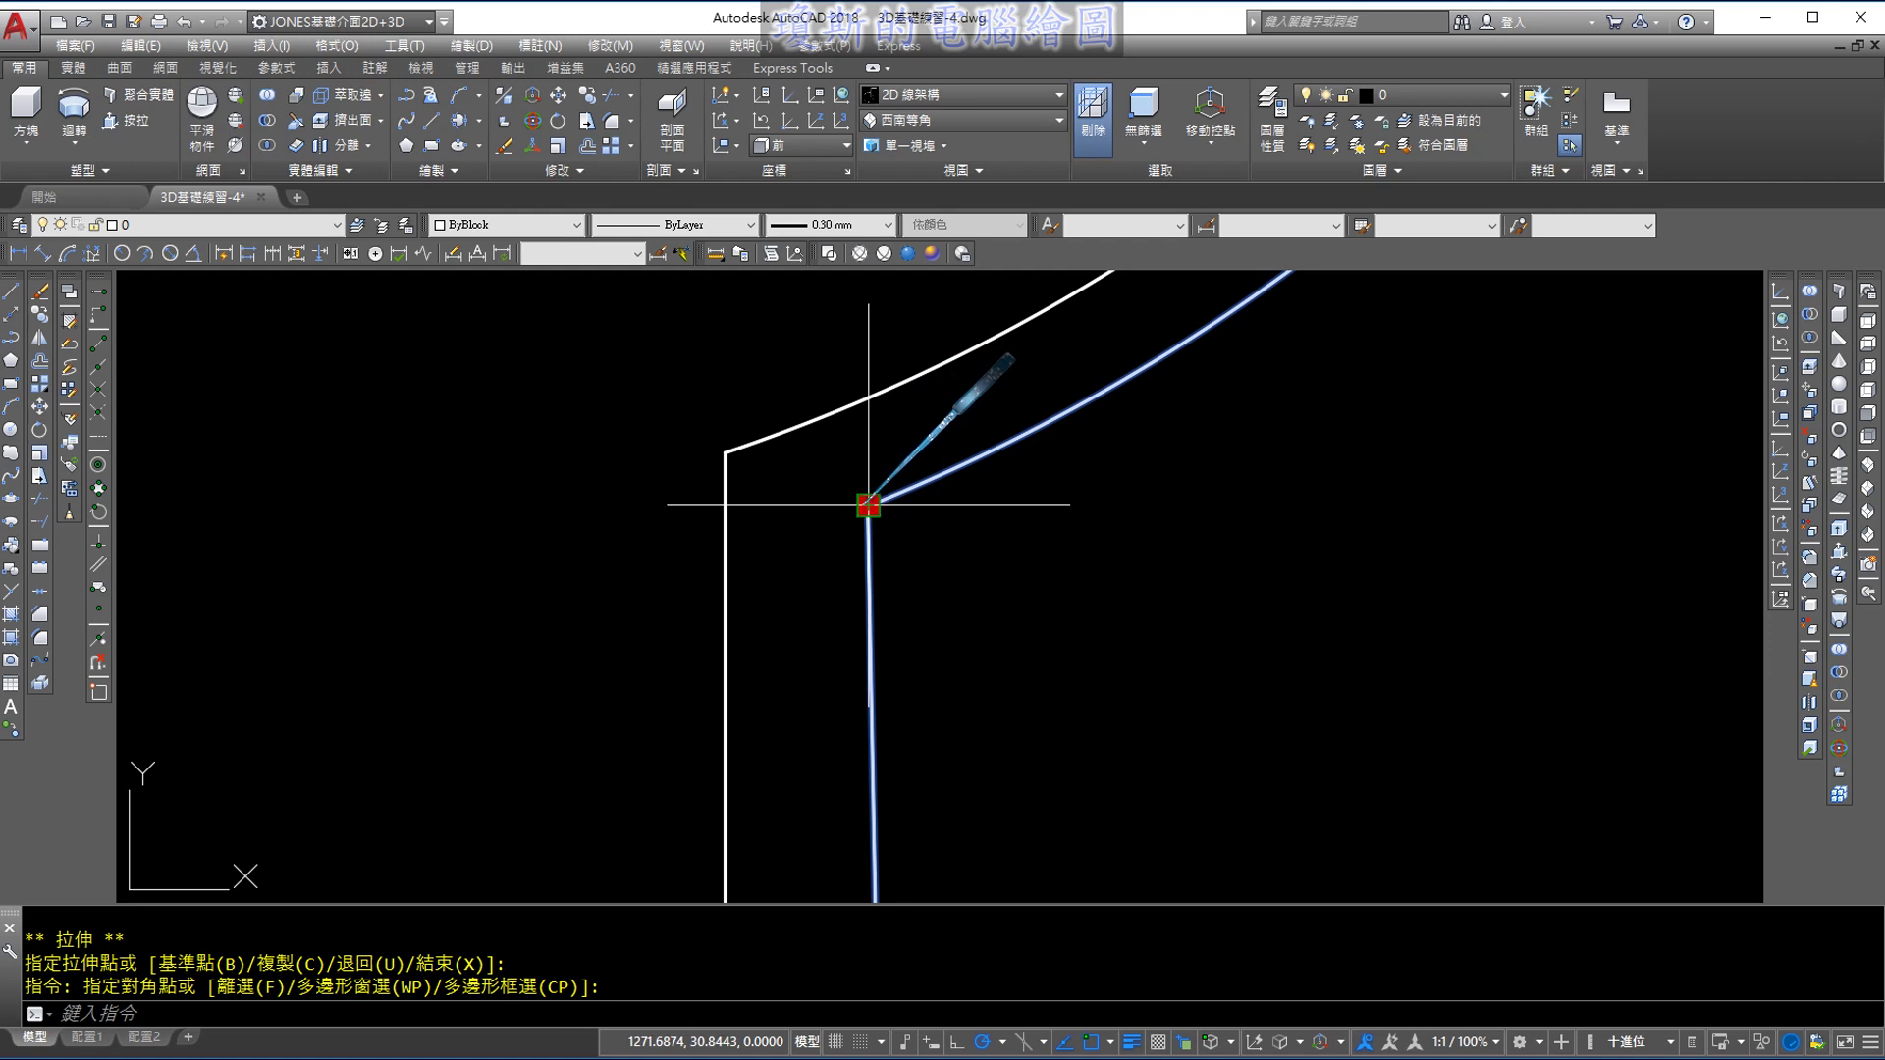
{"action": "key", "text": "Escape"}
{"action": "scroll", "coordinate": [982, 571], "scroll_direction": "down", "scroll_amount": 5}
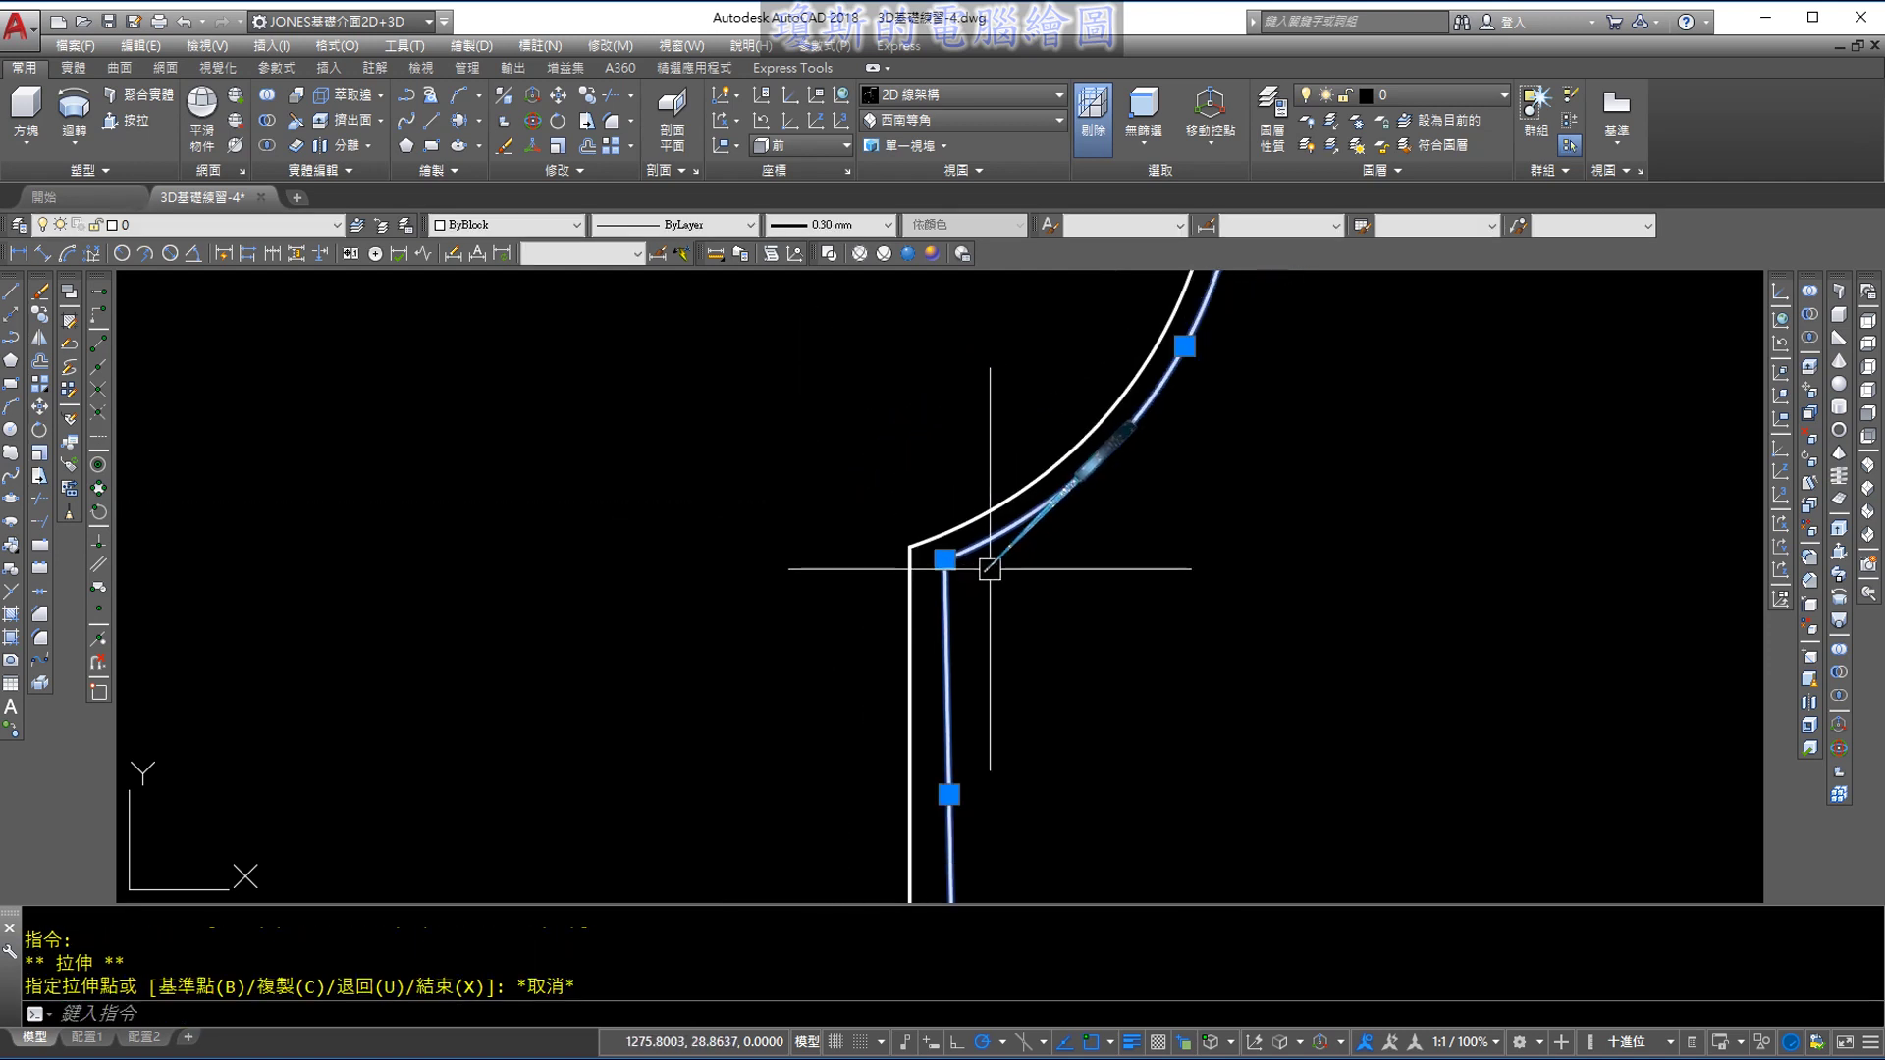
{"action": "scroll", "coordinate": [1149, 381], "scroll_direction": "up", "scroll_amount": 2}
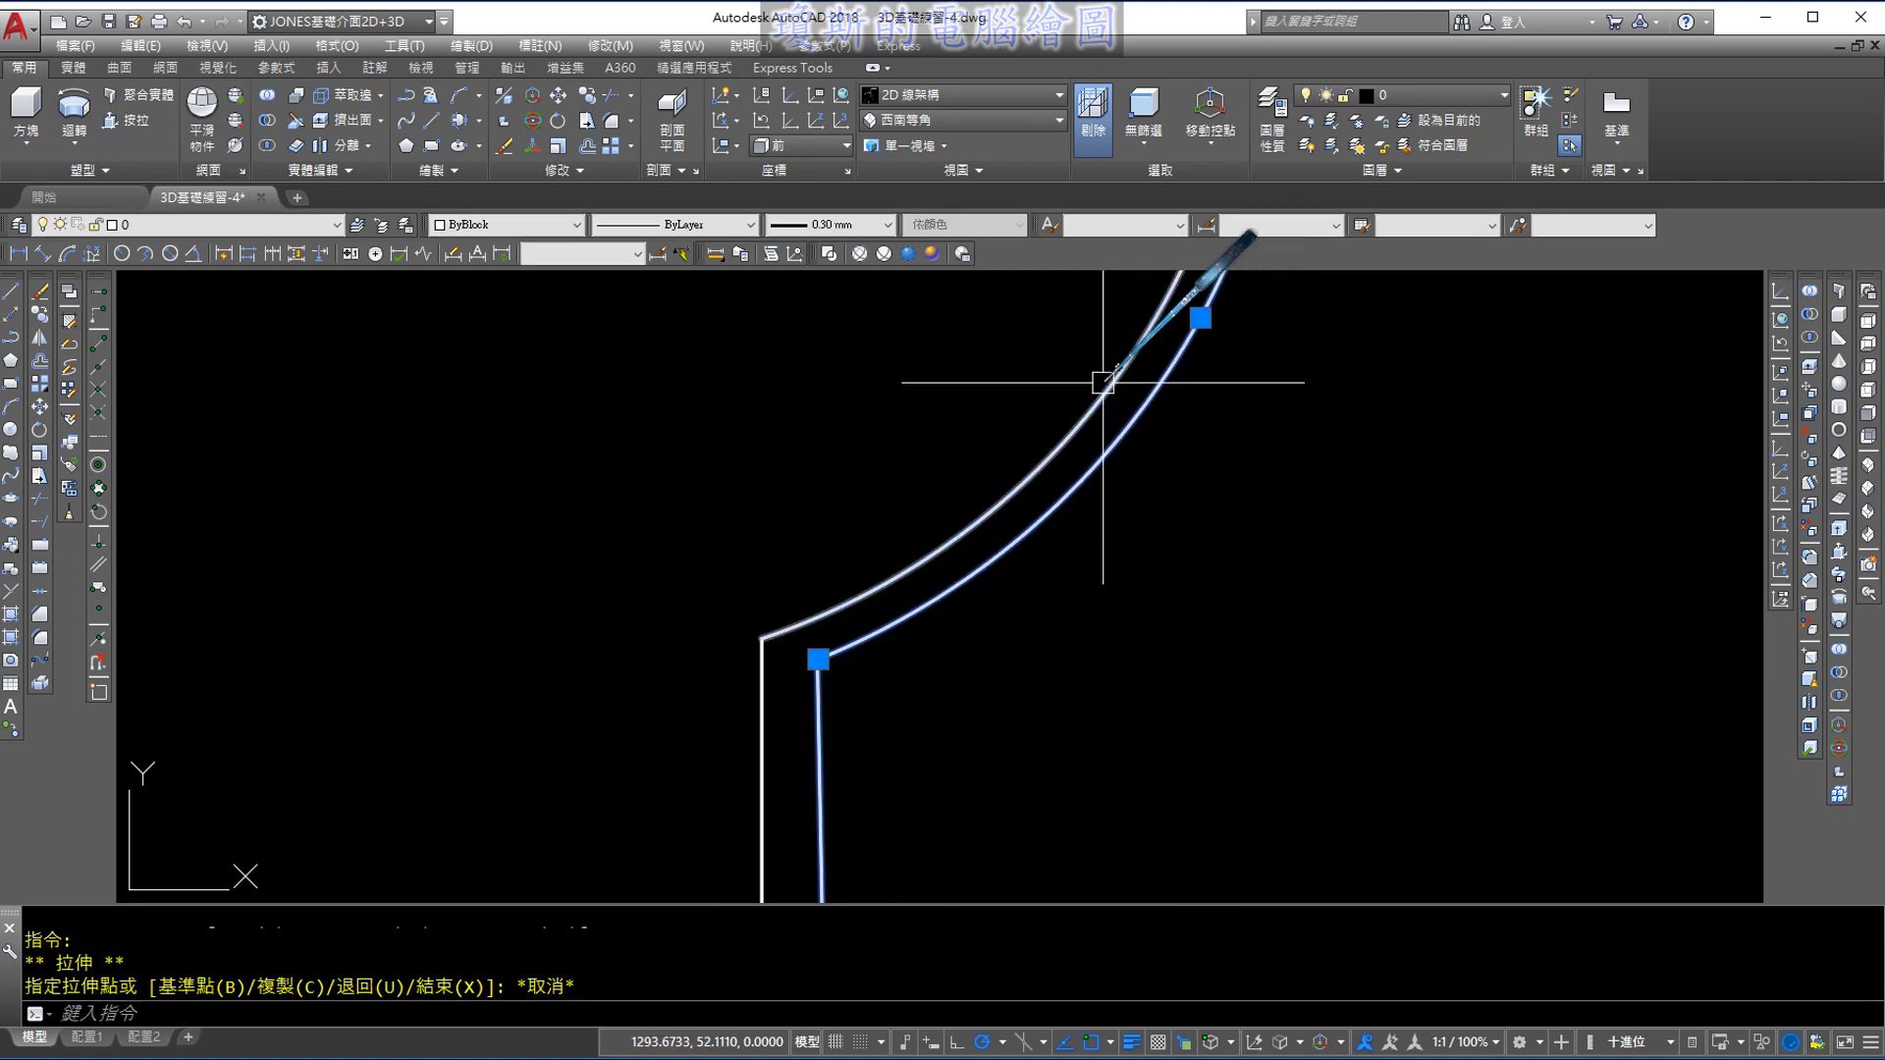
{"action": "key", "text": "Escape"}
Attempt a stretch of the profile's bottom corner, cancel it, and recentre the profile in view
{"action": "scroll", "coordinate": [972, 584], "scroll_direction": "down", "scroll_amount": 3}
{"action": "scroll", "coordinate": [934, 497], "scroll_direction": "up", "scroll_amount": 3}
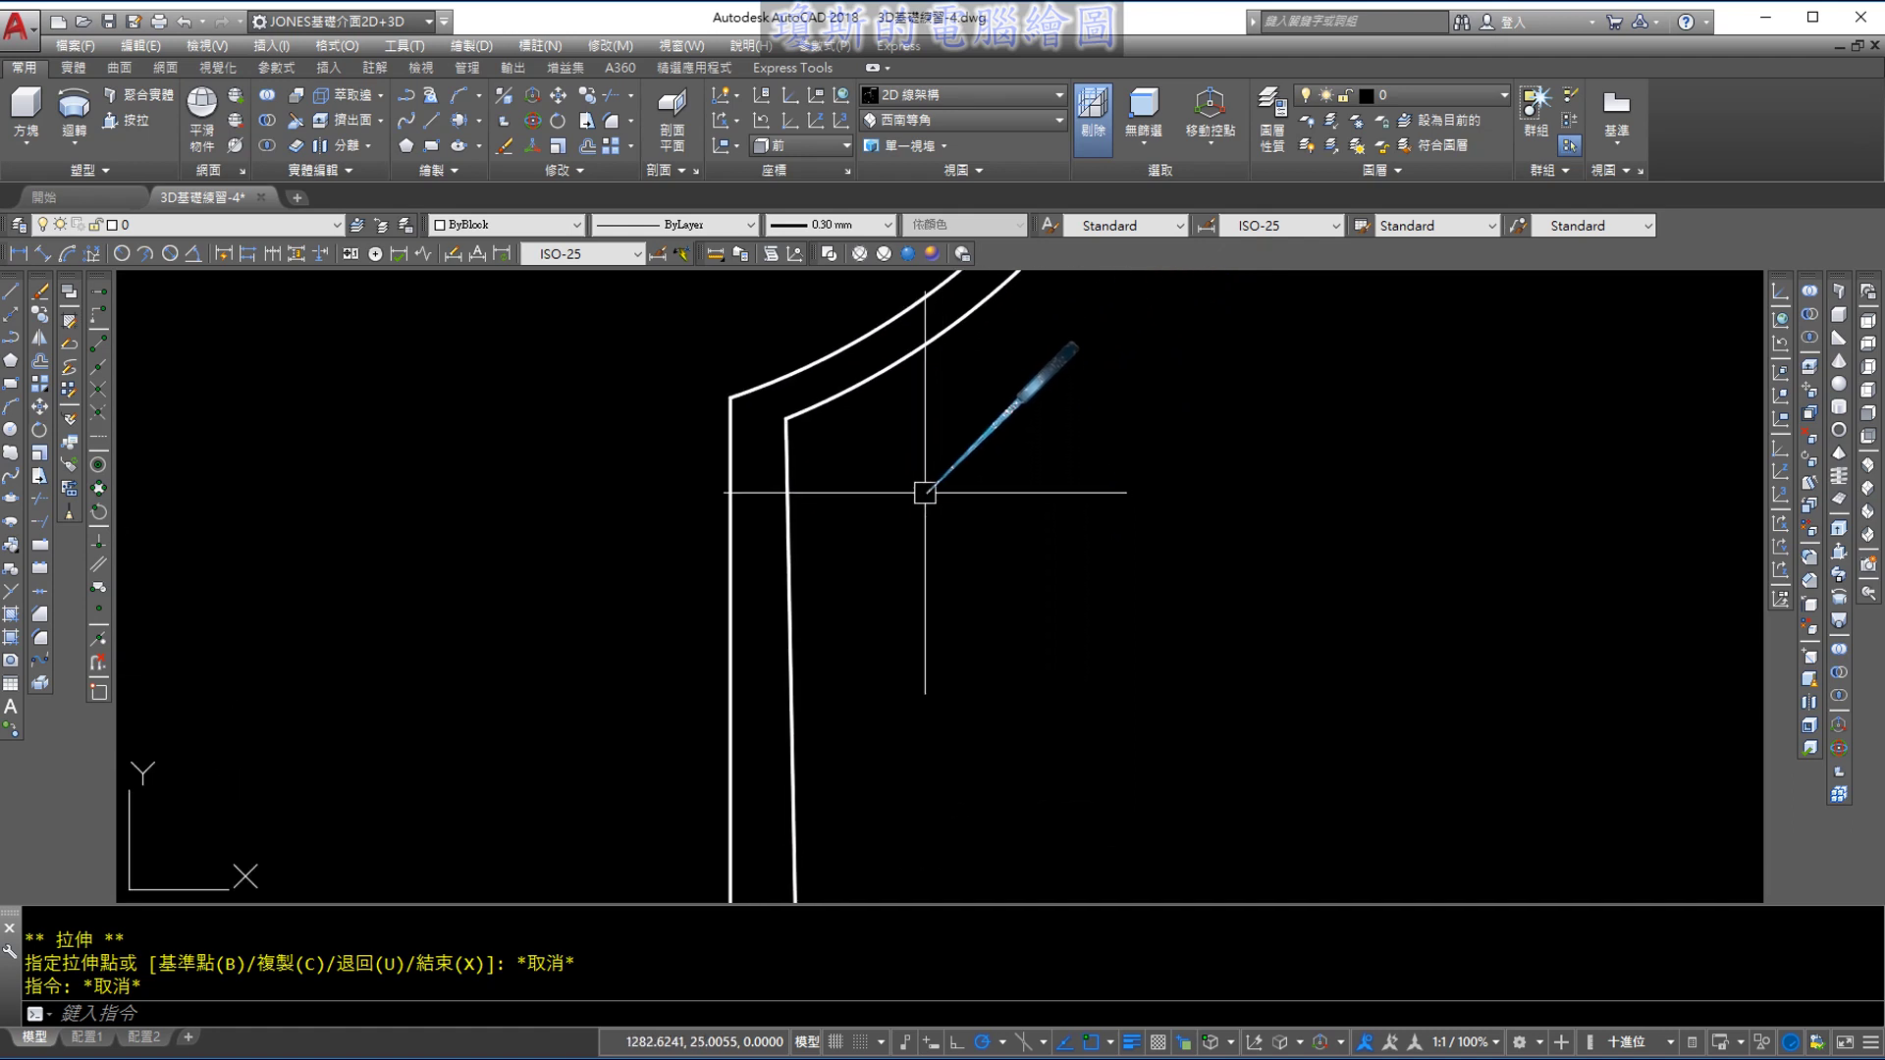
{"action": "scroll", "coordinate": [917, 598], "scroll_direction": "down", "scroll_amount": 2}
{"action": "scroll", "coordinate": [825, 652], "scroll_direction": "up", "scroll_amount": 4}
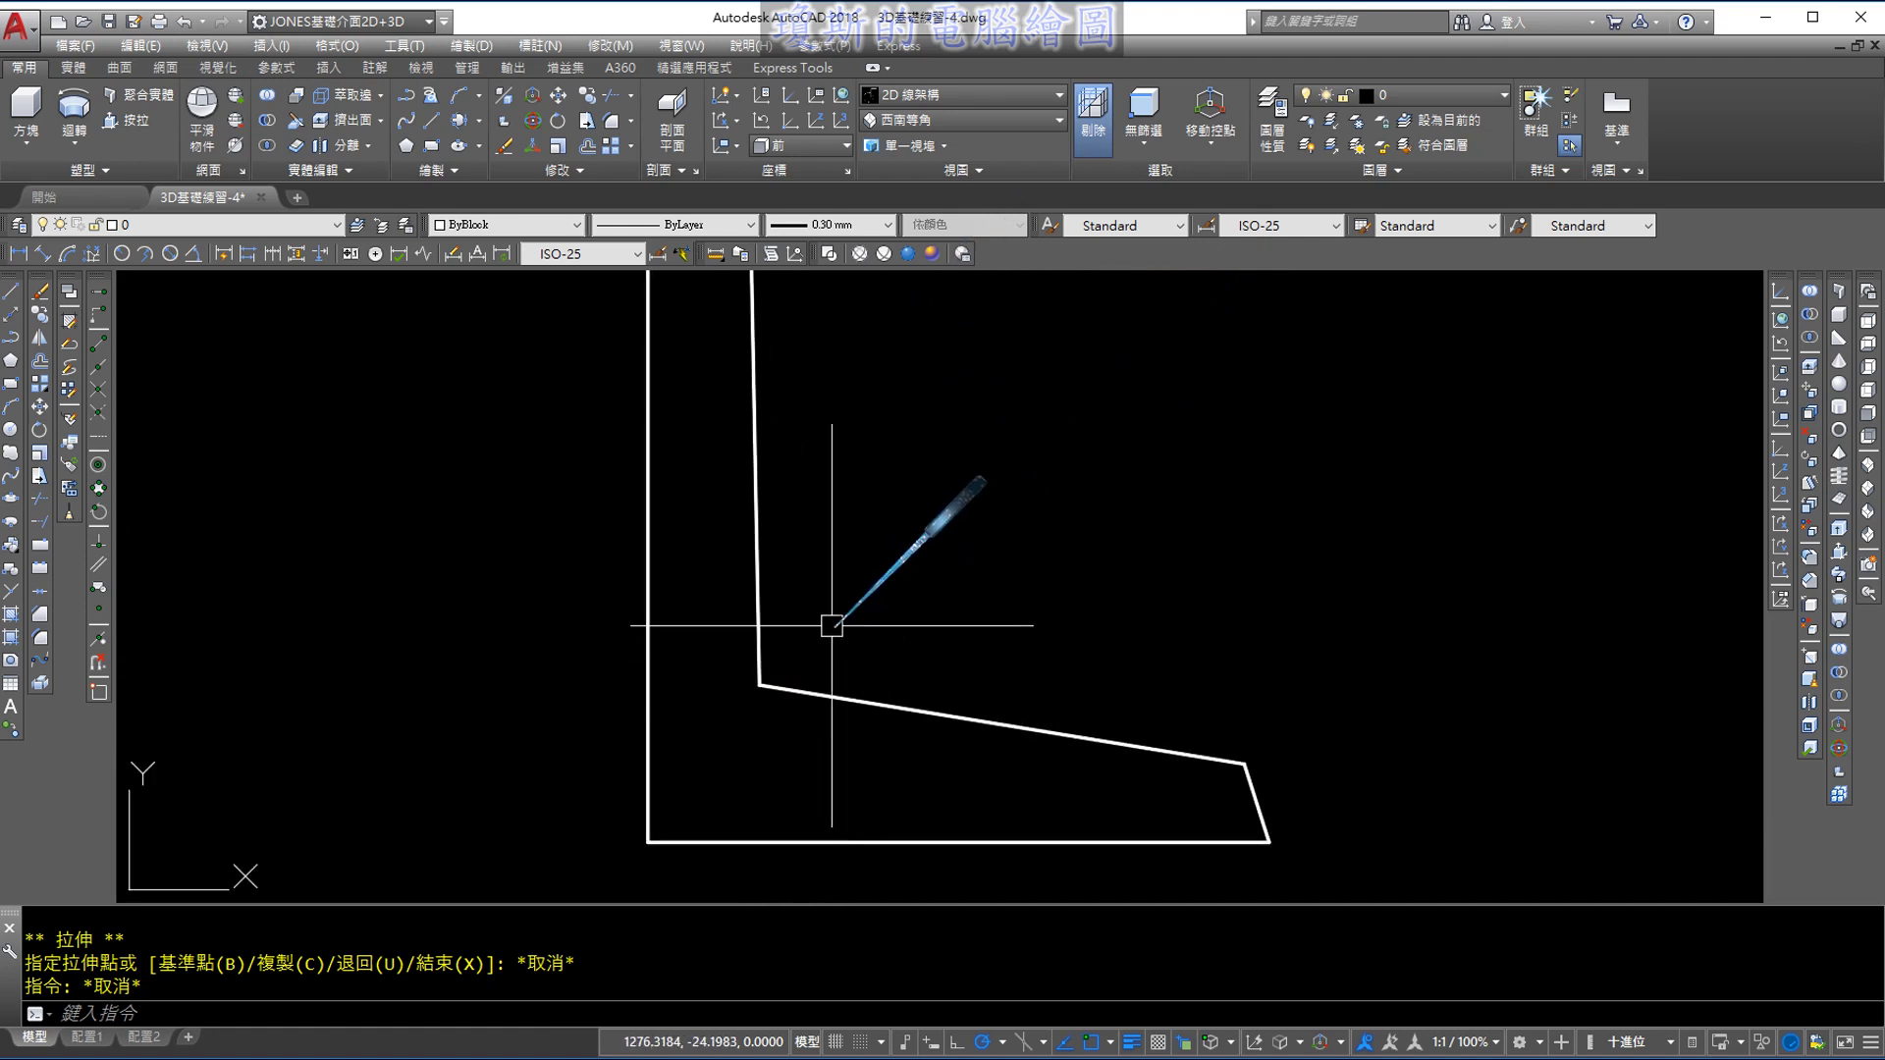
{"action": "left_click", "coordinate": [823, 628]}
{"action": "left_click", "coordinate": [757, 682]}
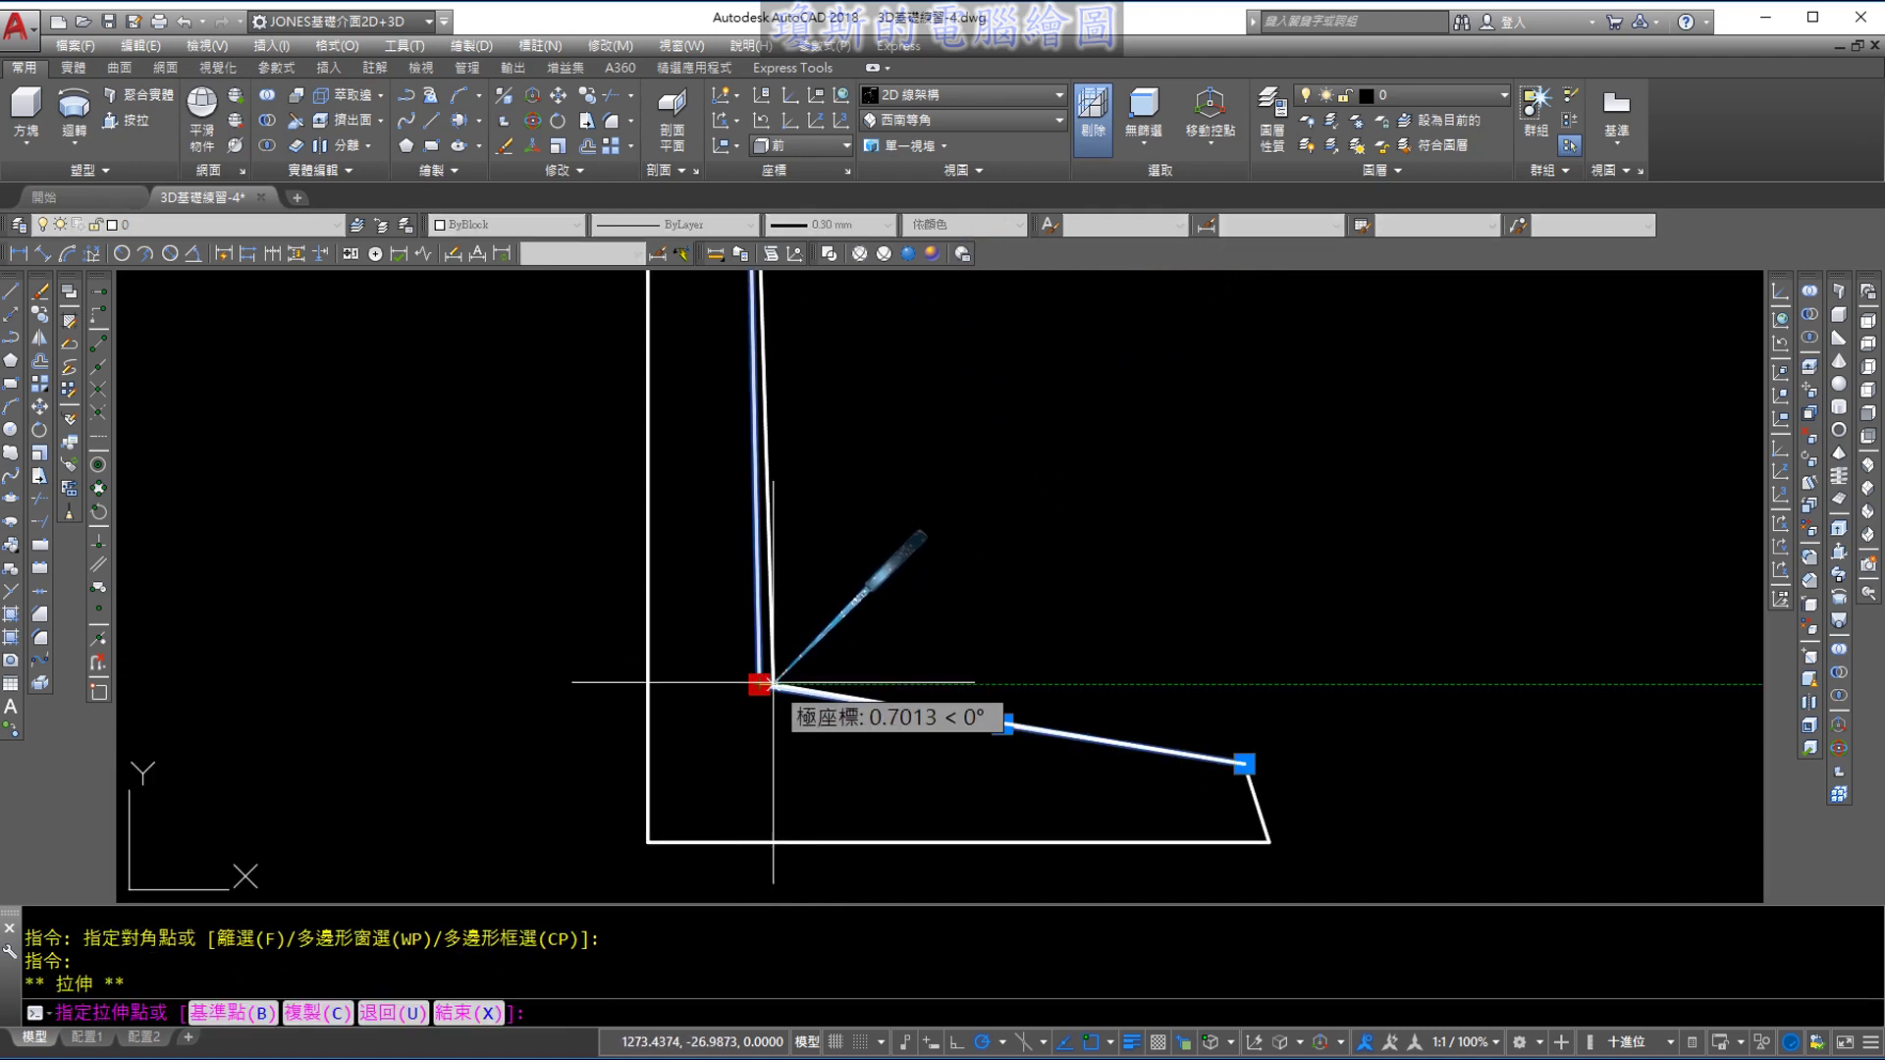
{"action": "key", "text": "Escape"}
{"action": "key", "text": "Escape"}
{"action": "scroll", "coordinate": [827, 715], "scroll_direction": "down", "scroll_amount": 3}
{"action": "scroll", "coordinate": [906, 607], "scroll_direction": "down", "scroll_amount": 3}
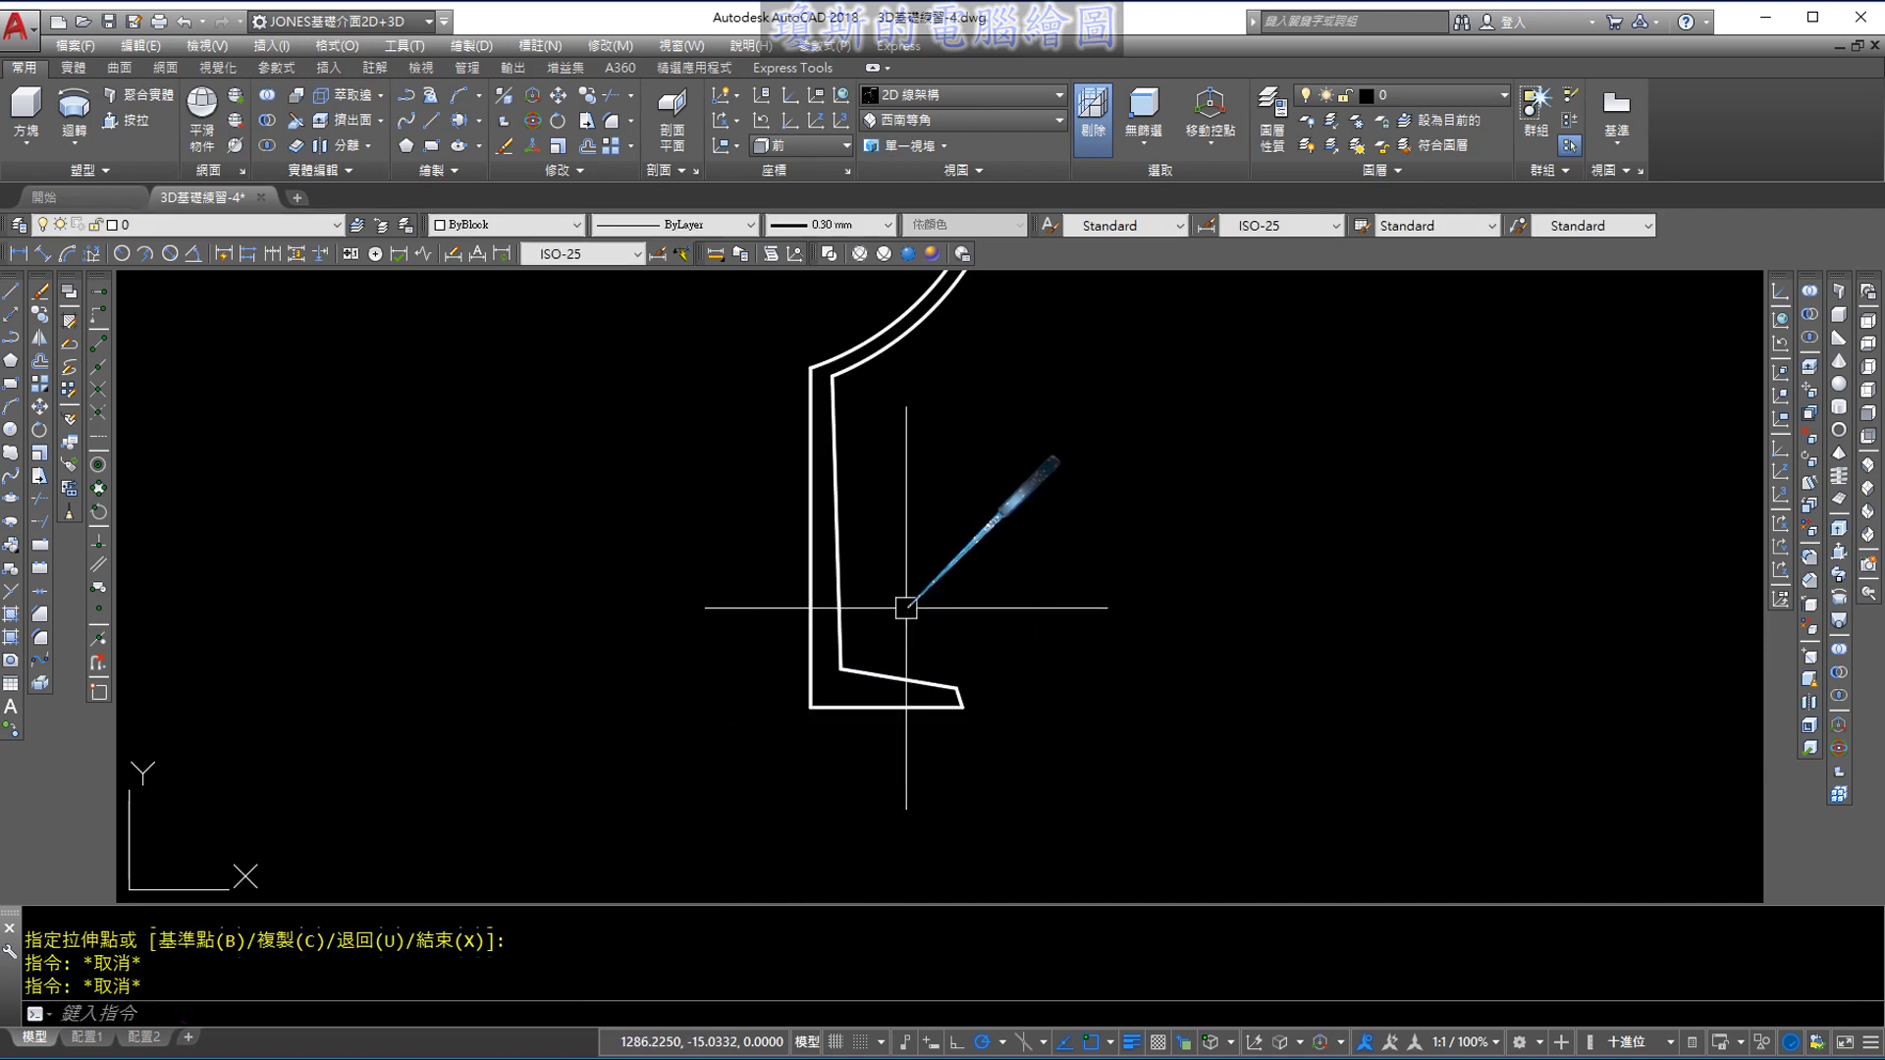
{"action": "scroll", "coordinate": [898, 648], "scroll_direction": "up", "scroll_amount": 1}
{"action": "scroll", "coordinate": [864, 602], "scroll_direction": "up", "scroll_amount": 1}
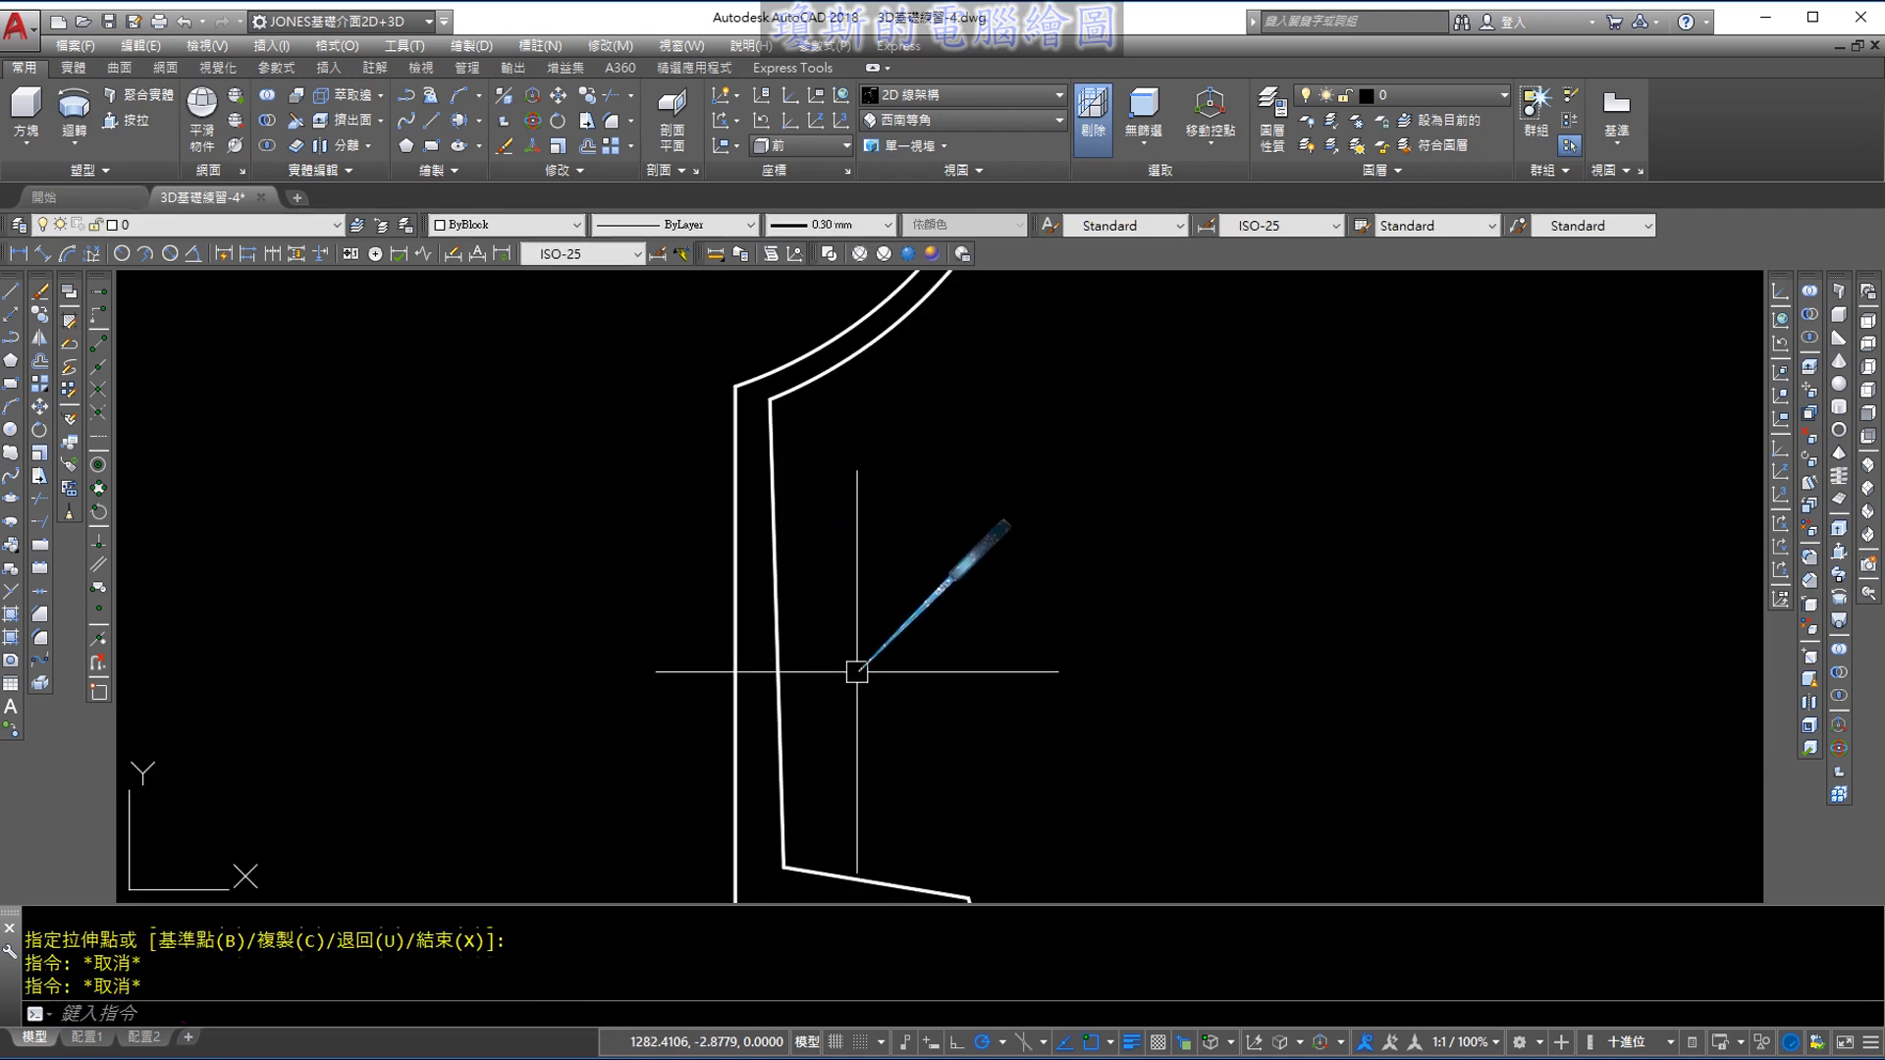
{"action": "middle_click_drag", "start_coordinate": [856, 673], "coordinate": [815, 628]}
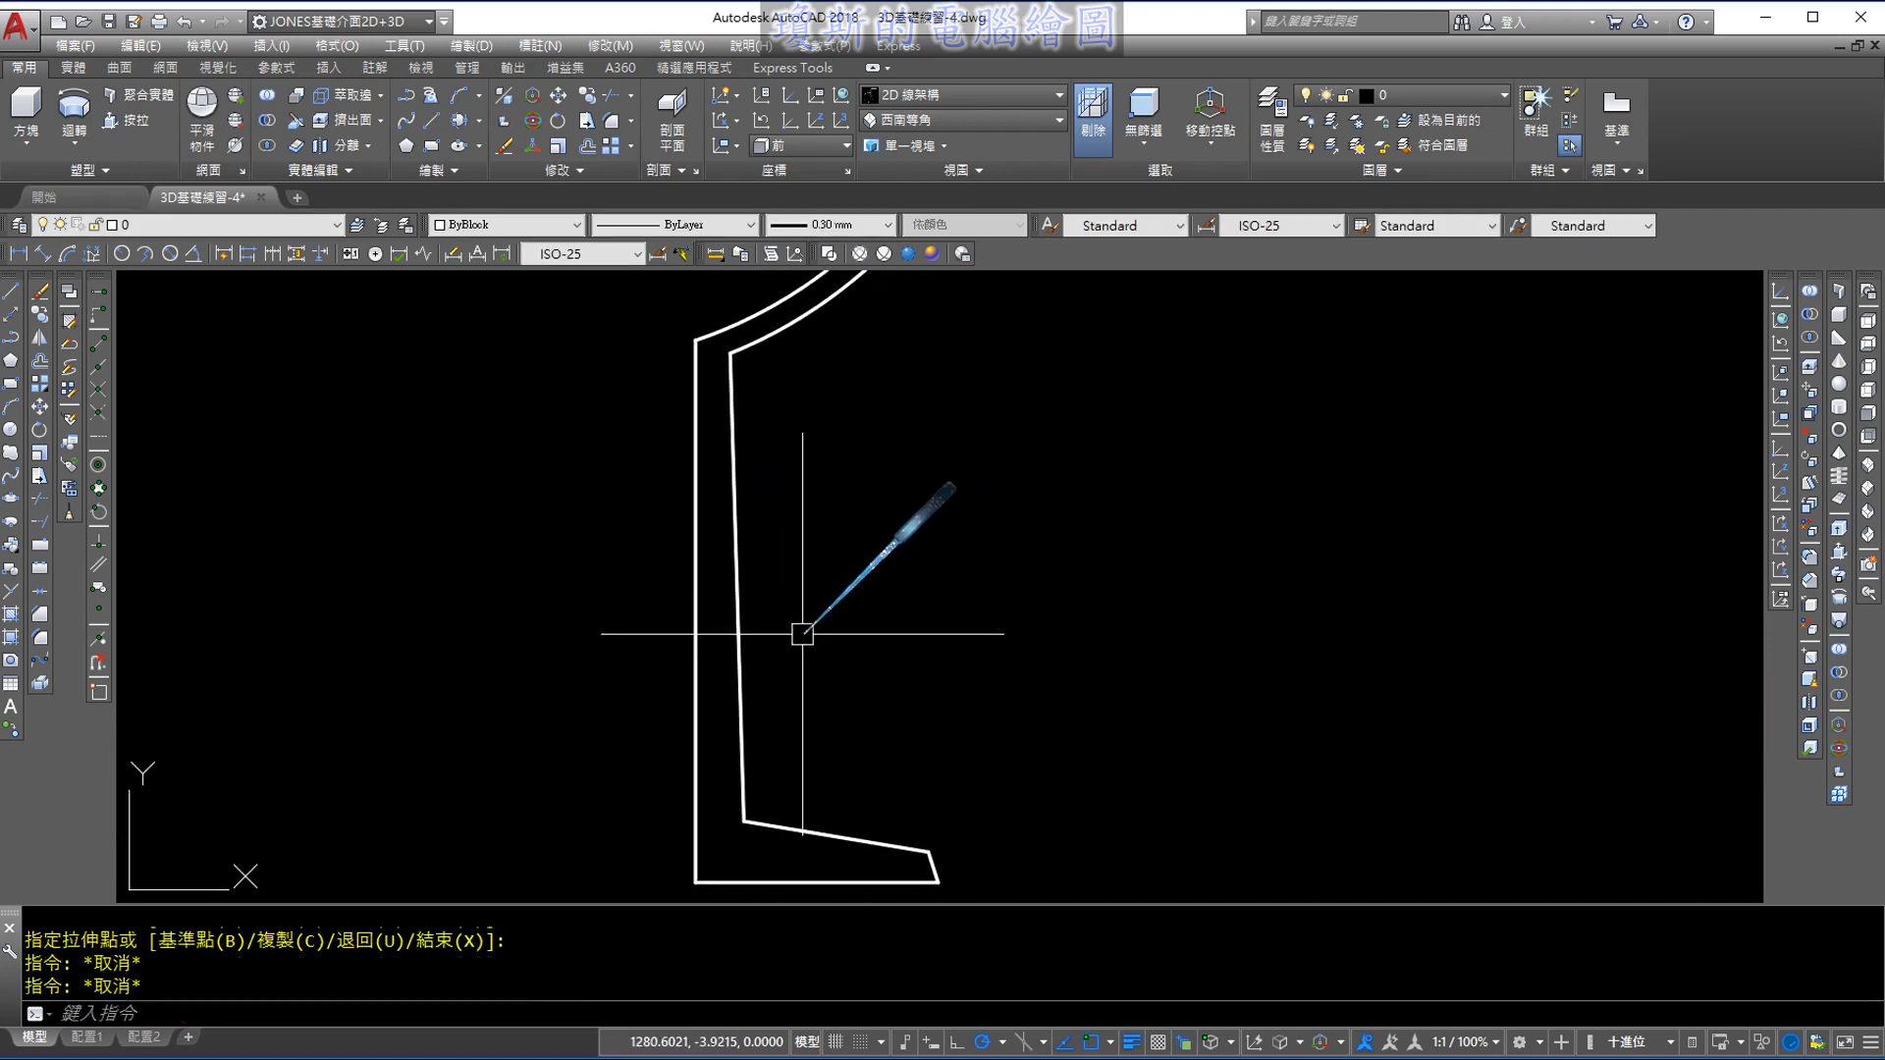
Try a first fillet on the lower slanted stem corner of the profile
{"action": "left_click", "coordinate": [632, 145]}
{"action": "left_click", "coordinate": [630, 159]}
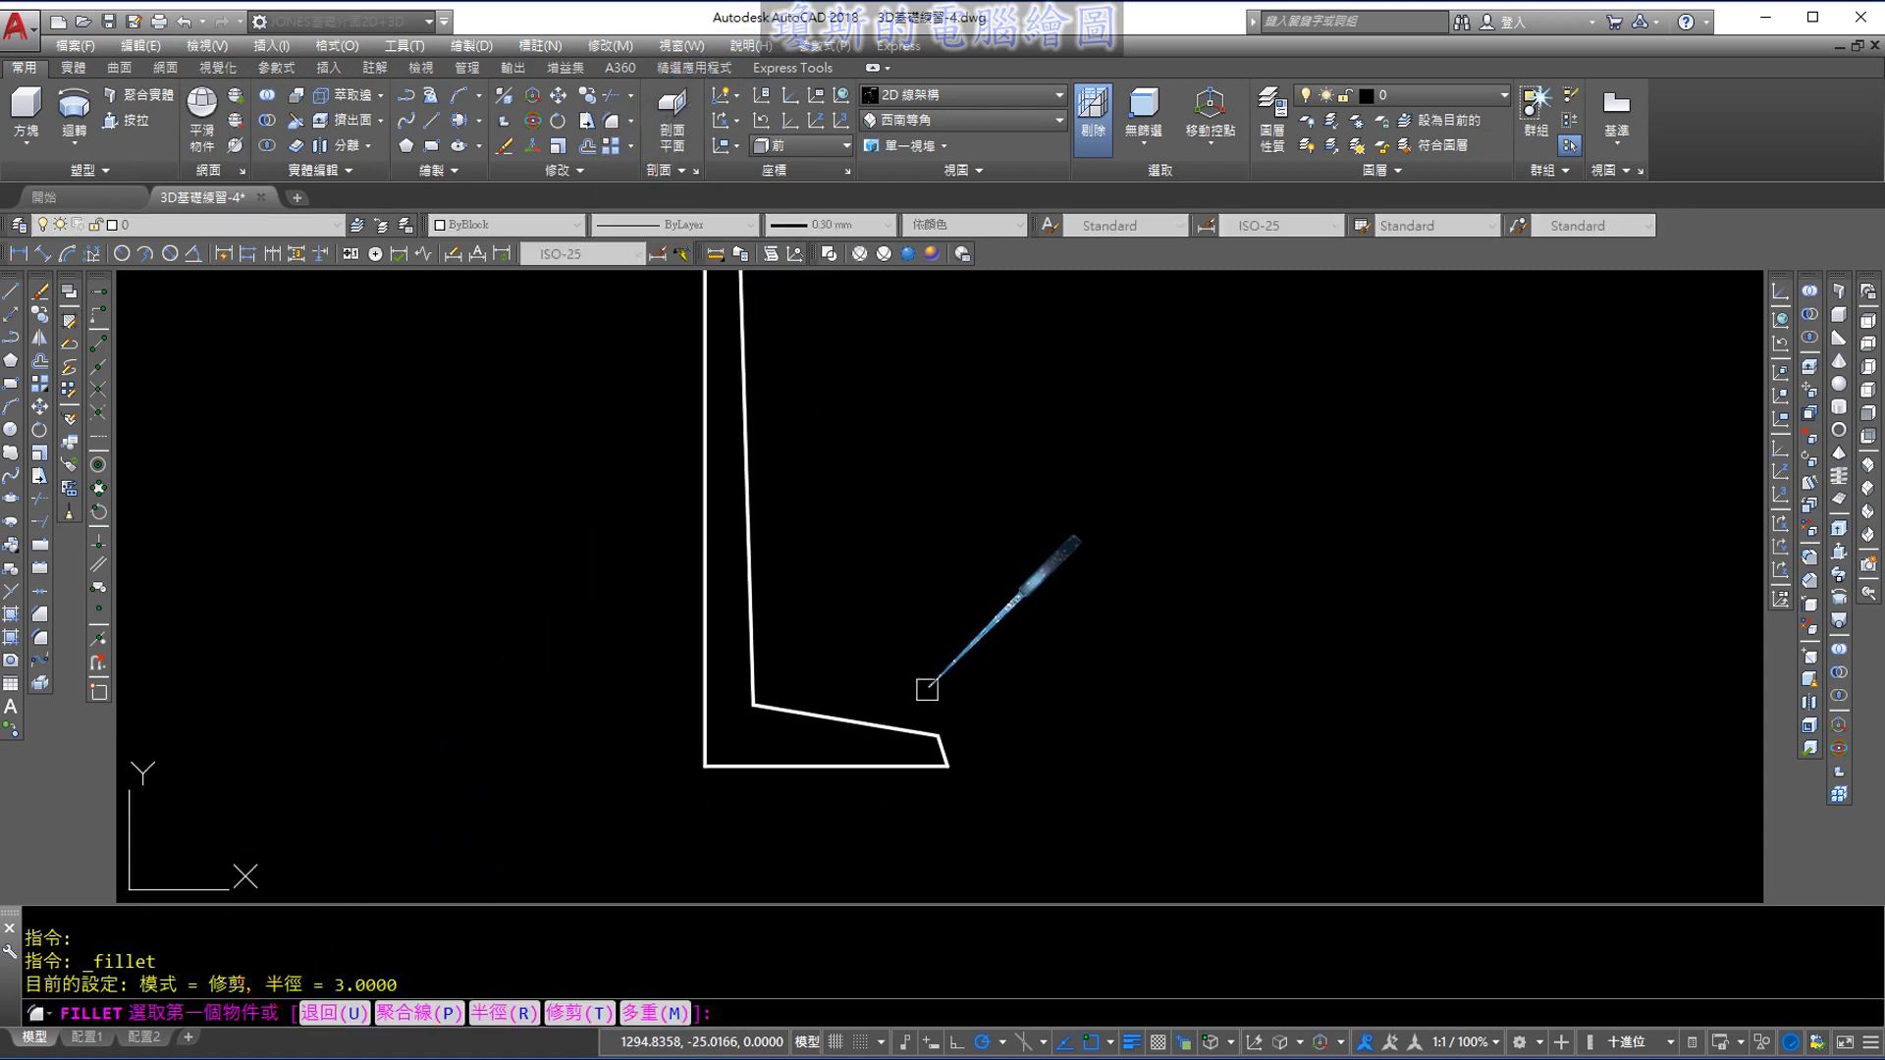
{"action": "scroll", "coordinate": [909, 694], "scroll_direction": "up", "scroll_amount": 3}
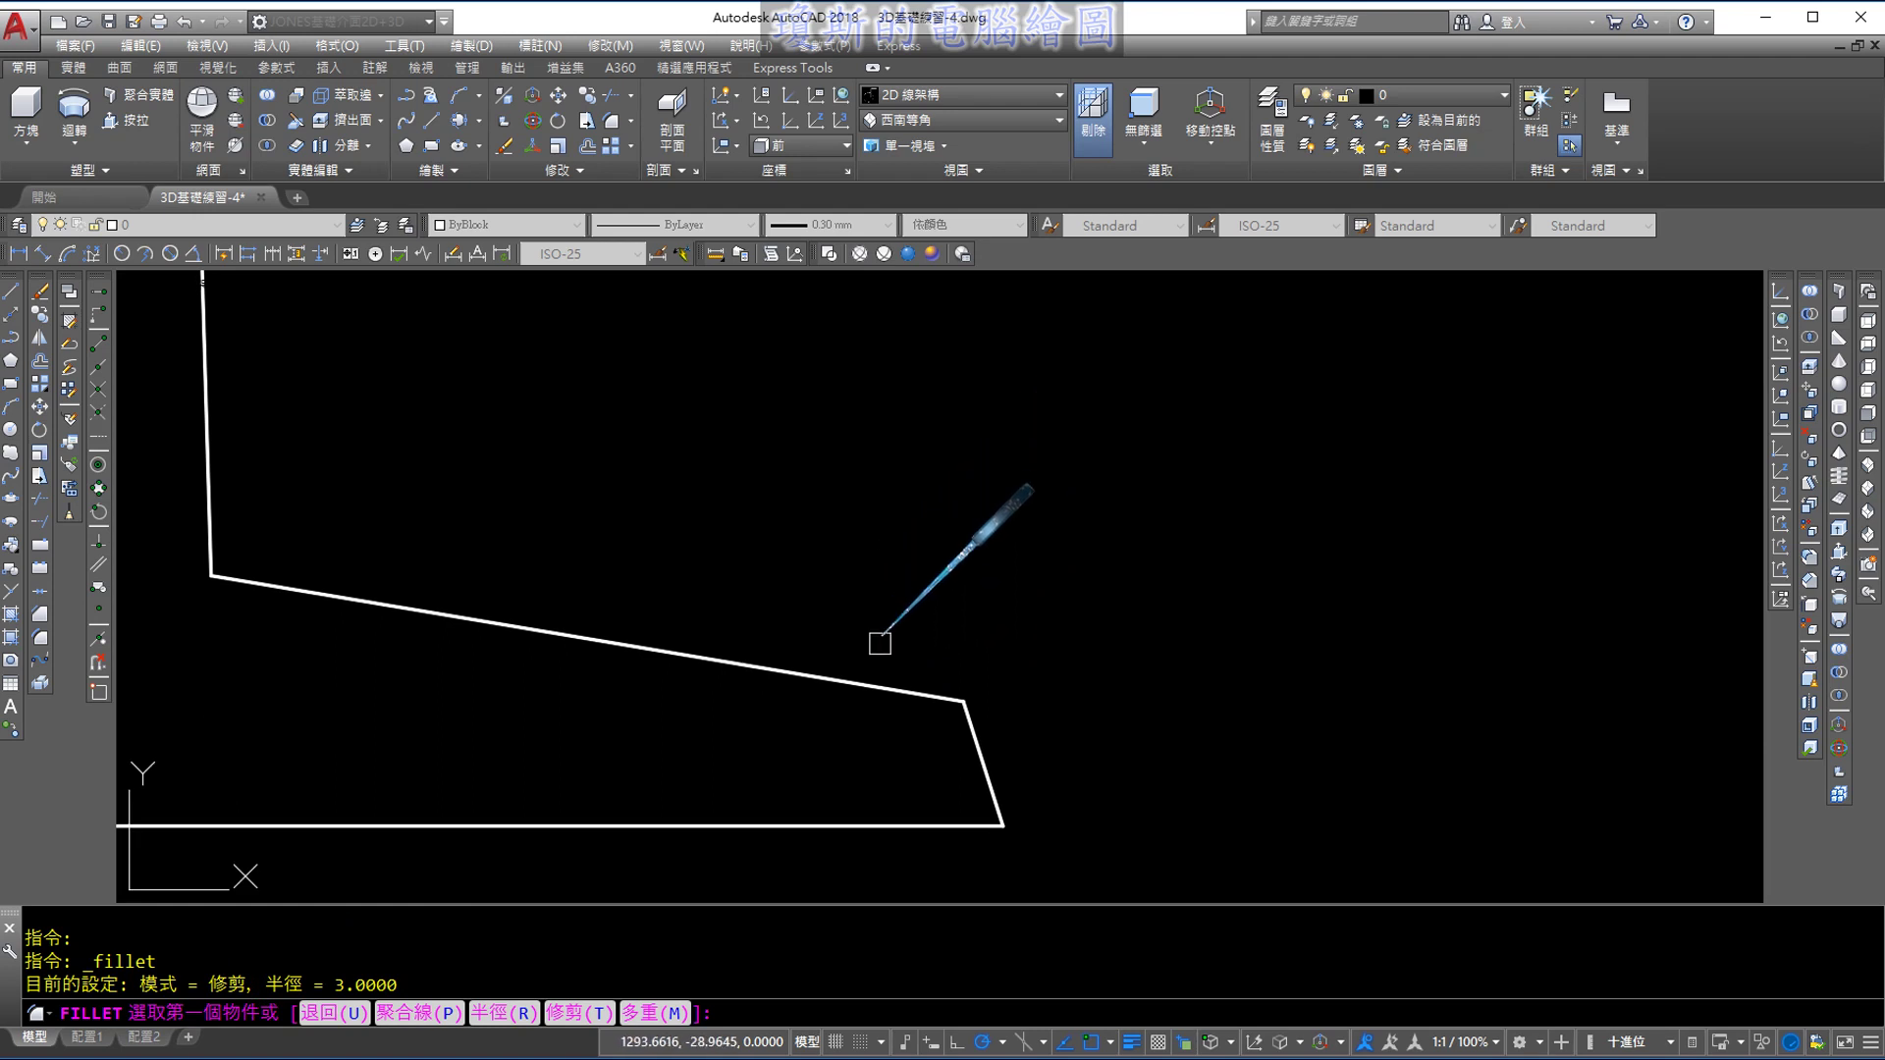
{"action": "left_click", "coordinate": [918, 693]}
{"action": "left_click", "coordinate": [983, 749]}
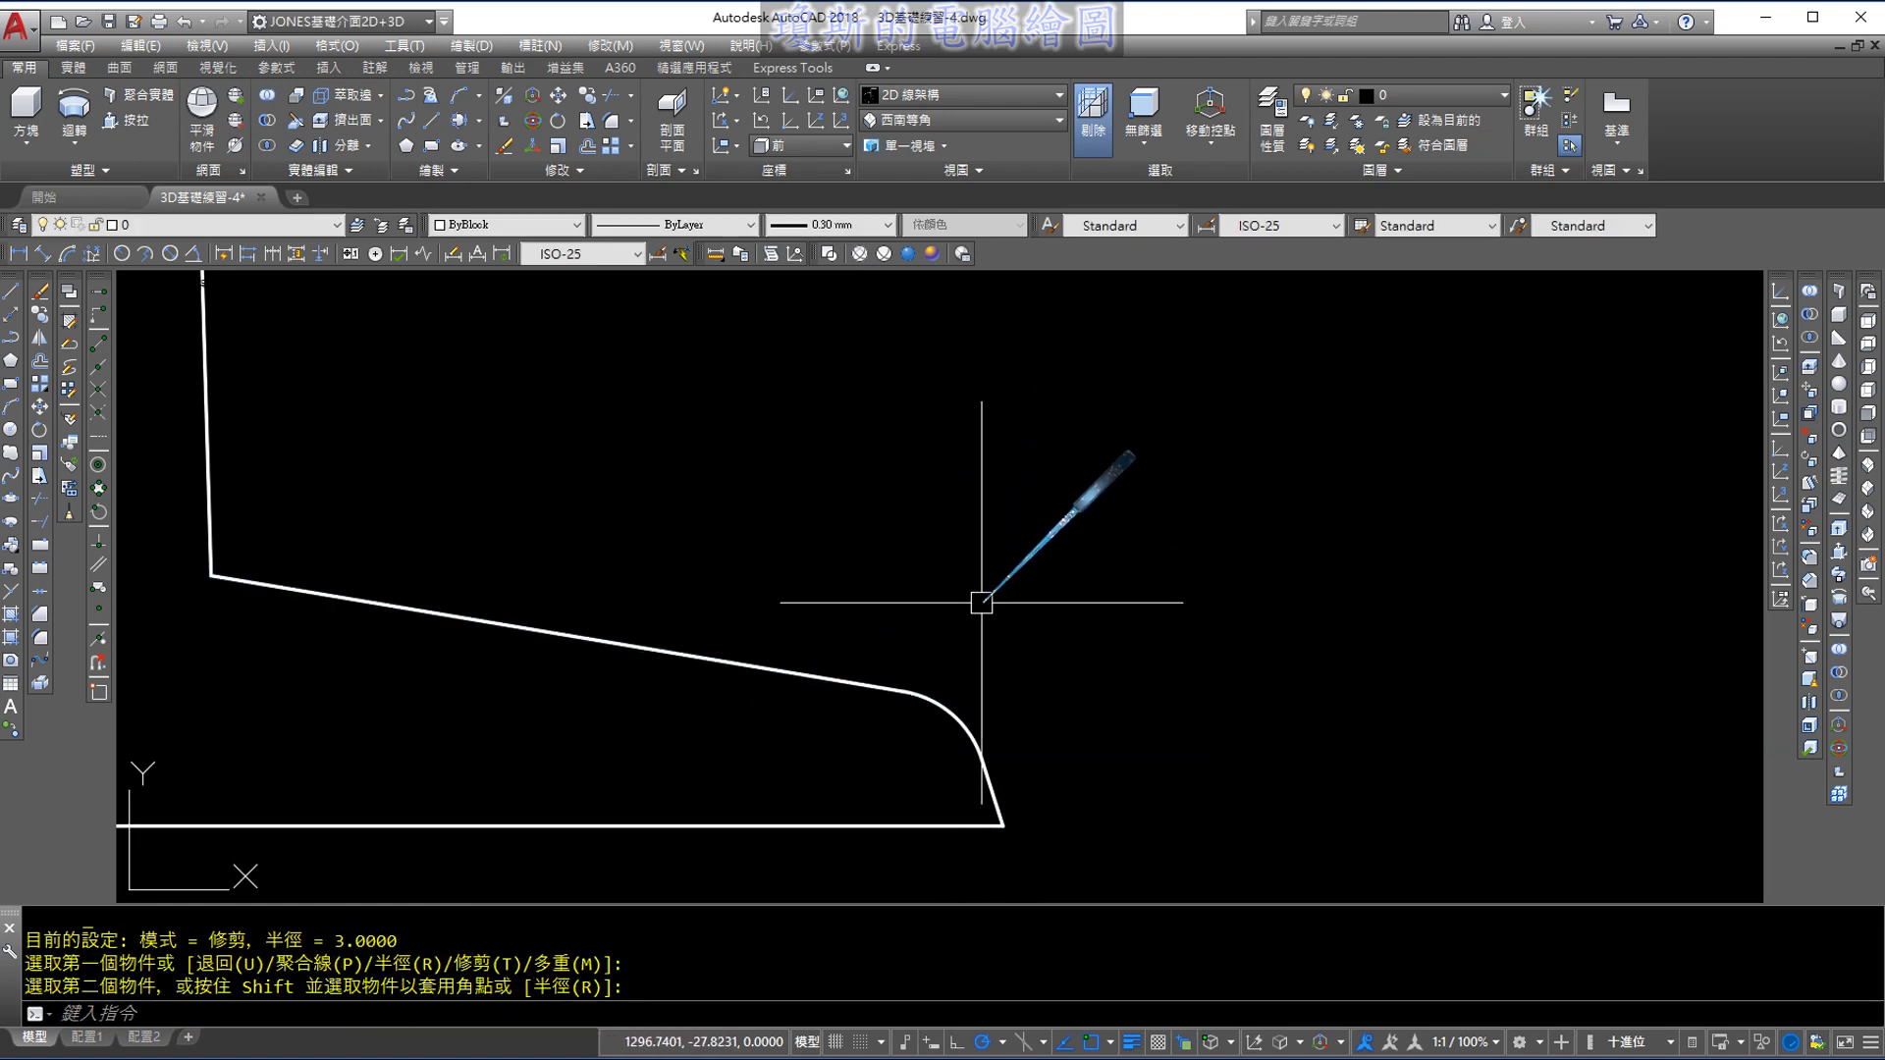
{"action": "scroll", "coordinate": [967, 597], "scroll_direction": "down", "scroll_amount": 2}
{"action": "scroll", "coordinate": [758, 494], "scroll_direction": "up", "scroll_amount": 2}
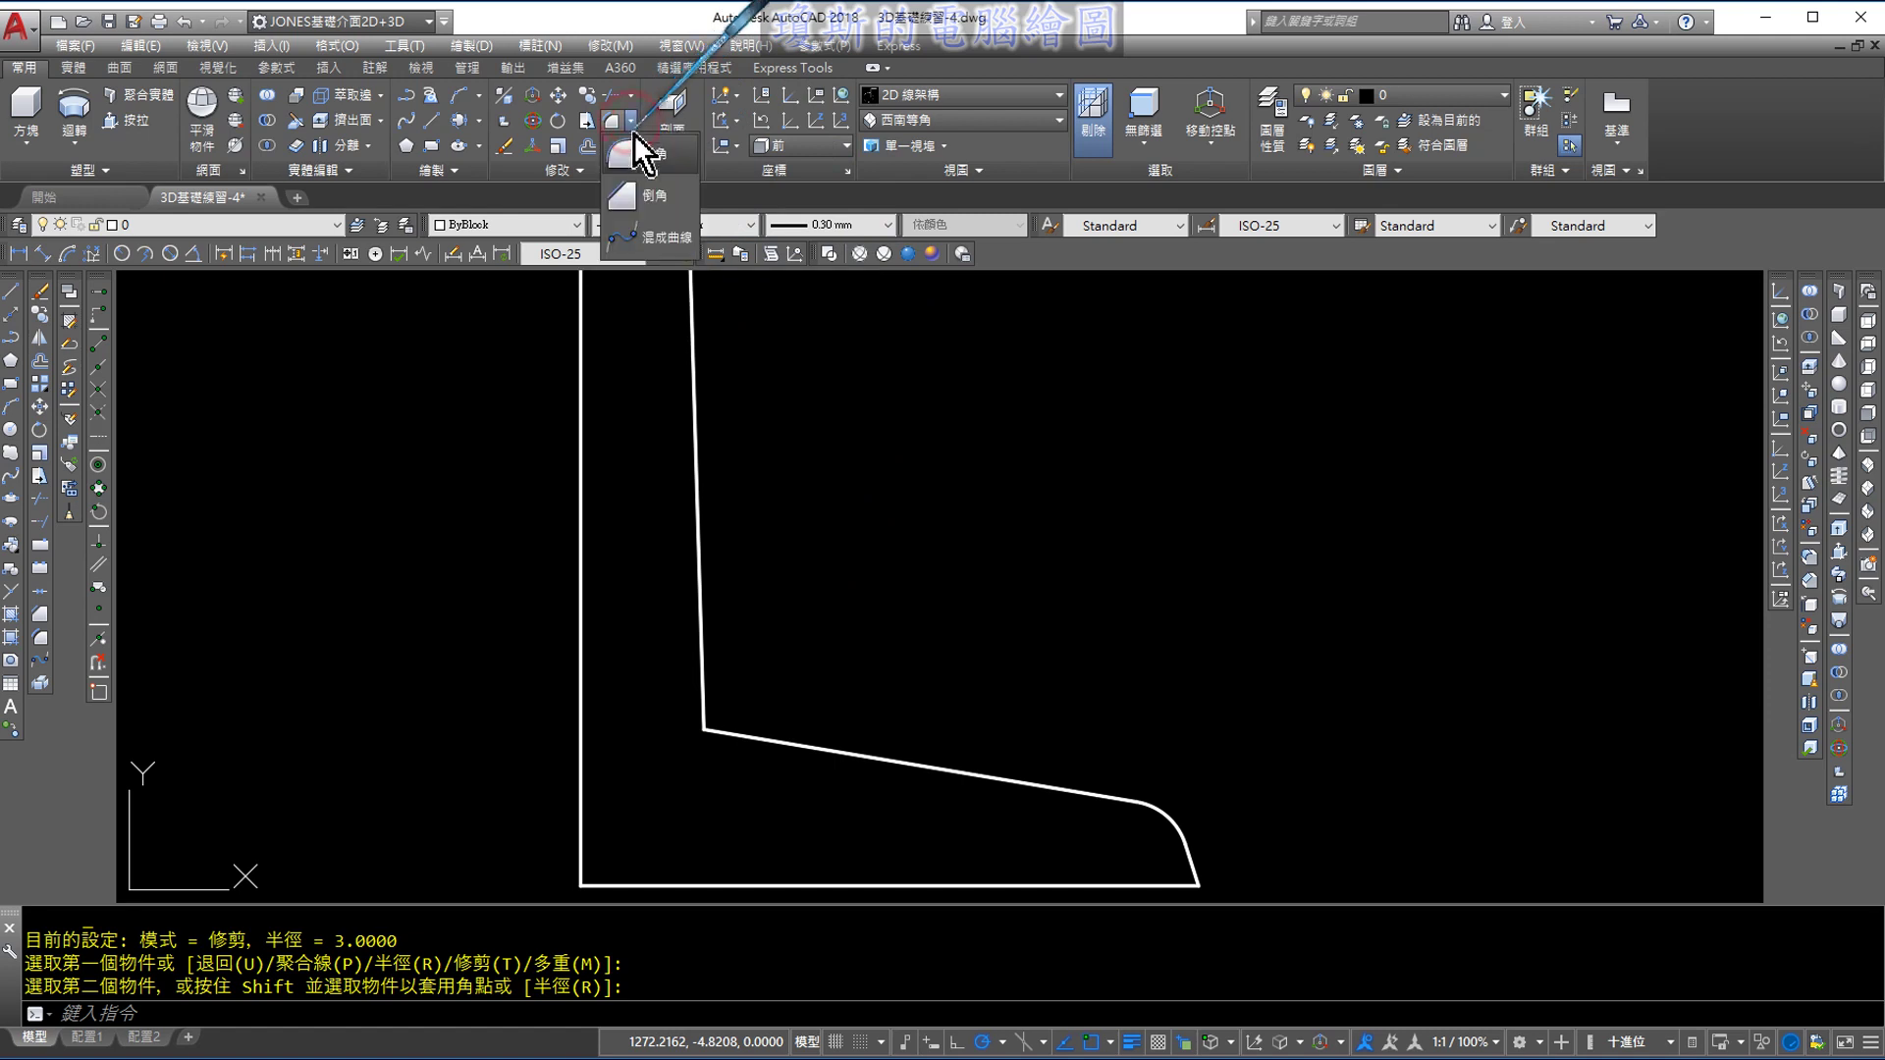
Restart Fillet with radius 10 in Multiple mode
{"action": "left_click", "coordinate": [631, 150]}
{"action": "key", "text": "Return"}
{"action": "type", "text": "10"}
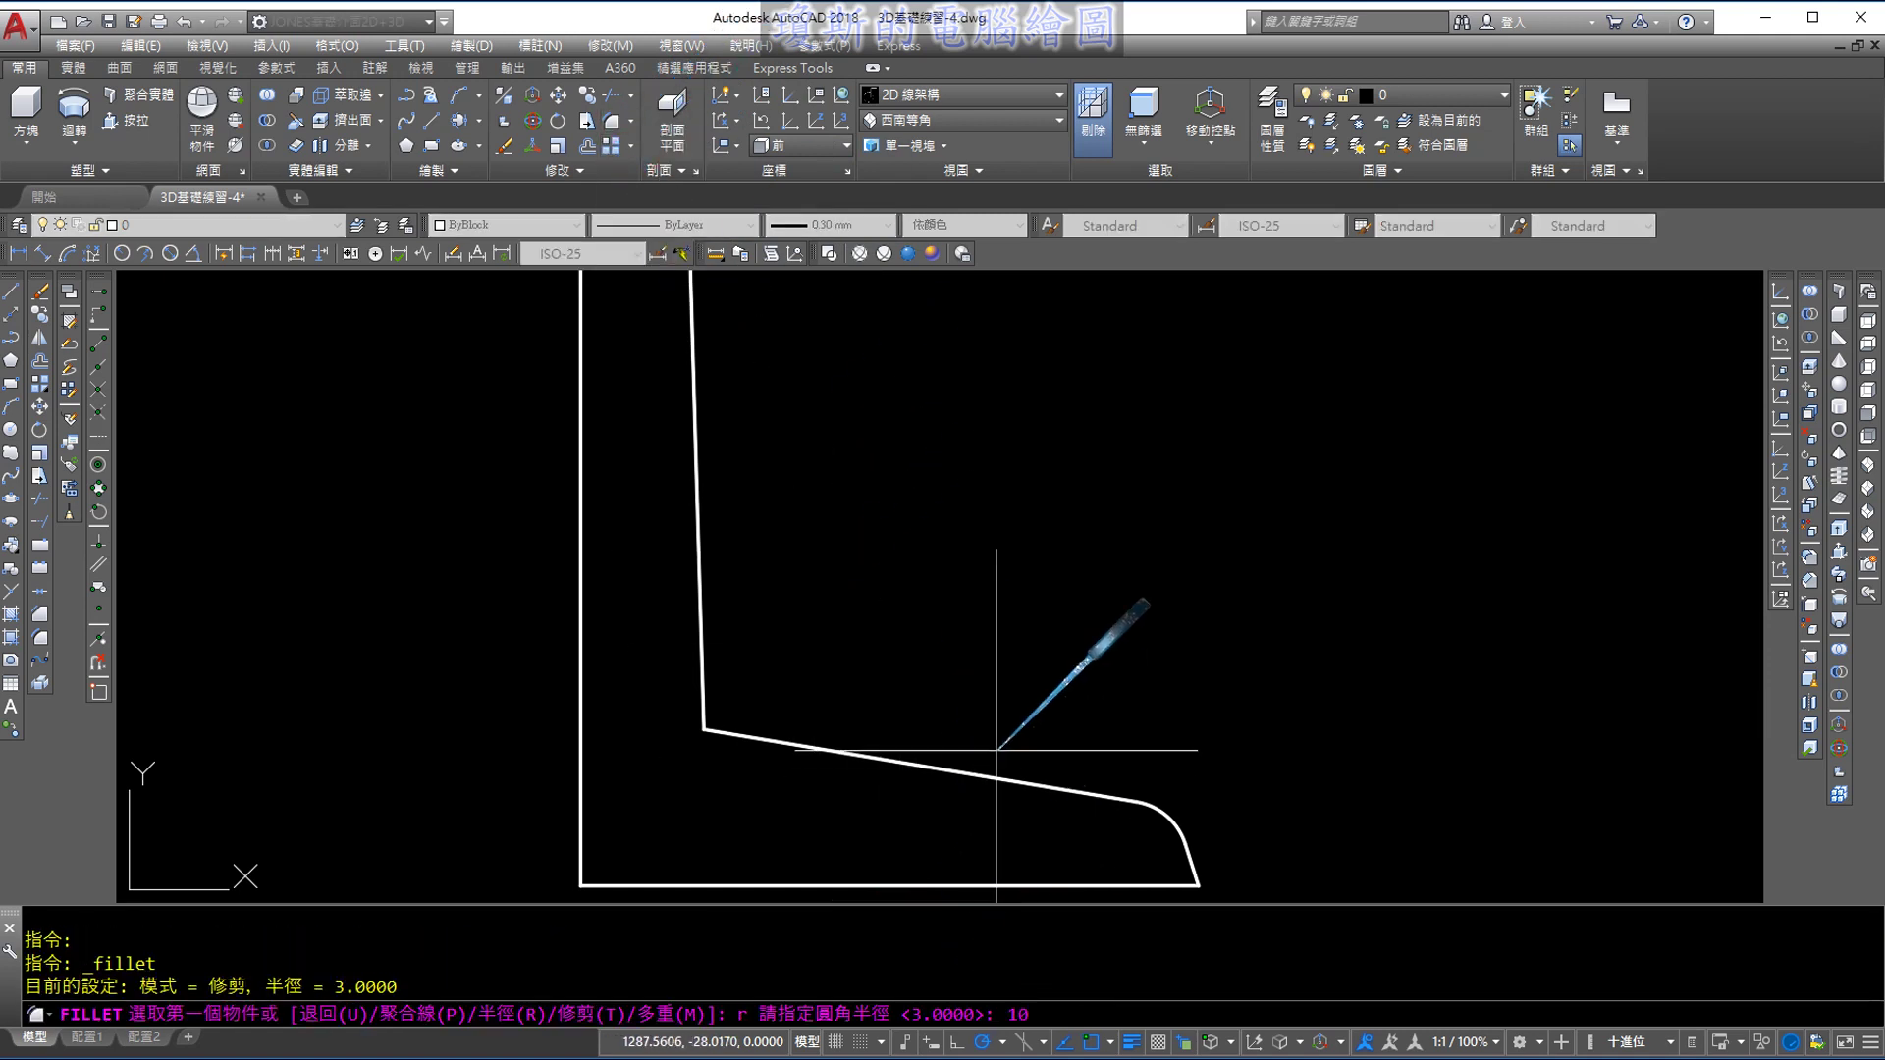
{"action": "key", "text": "Return"}
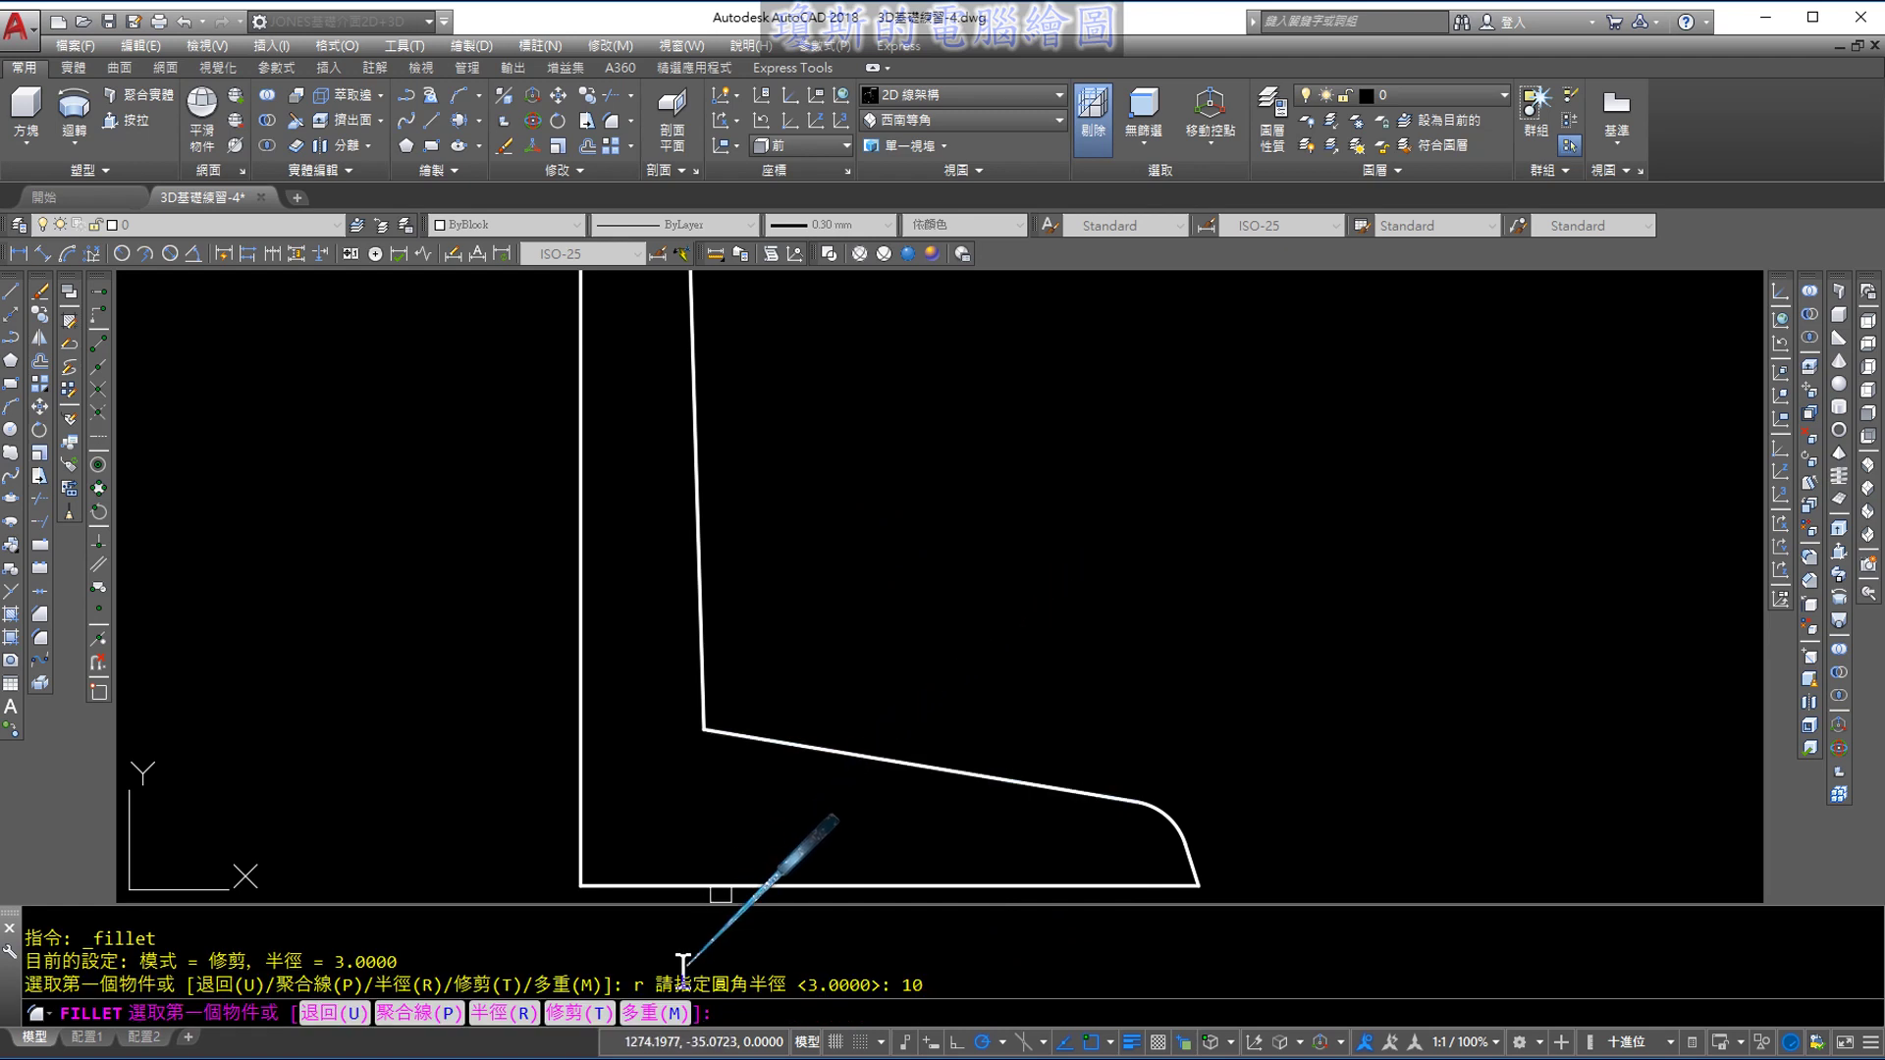
{"action": "type", "text": "m"}
{"action": "key", "text": "Return"}
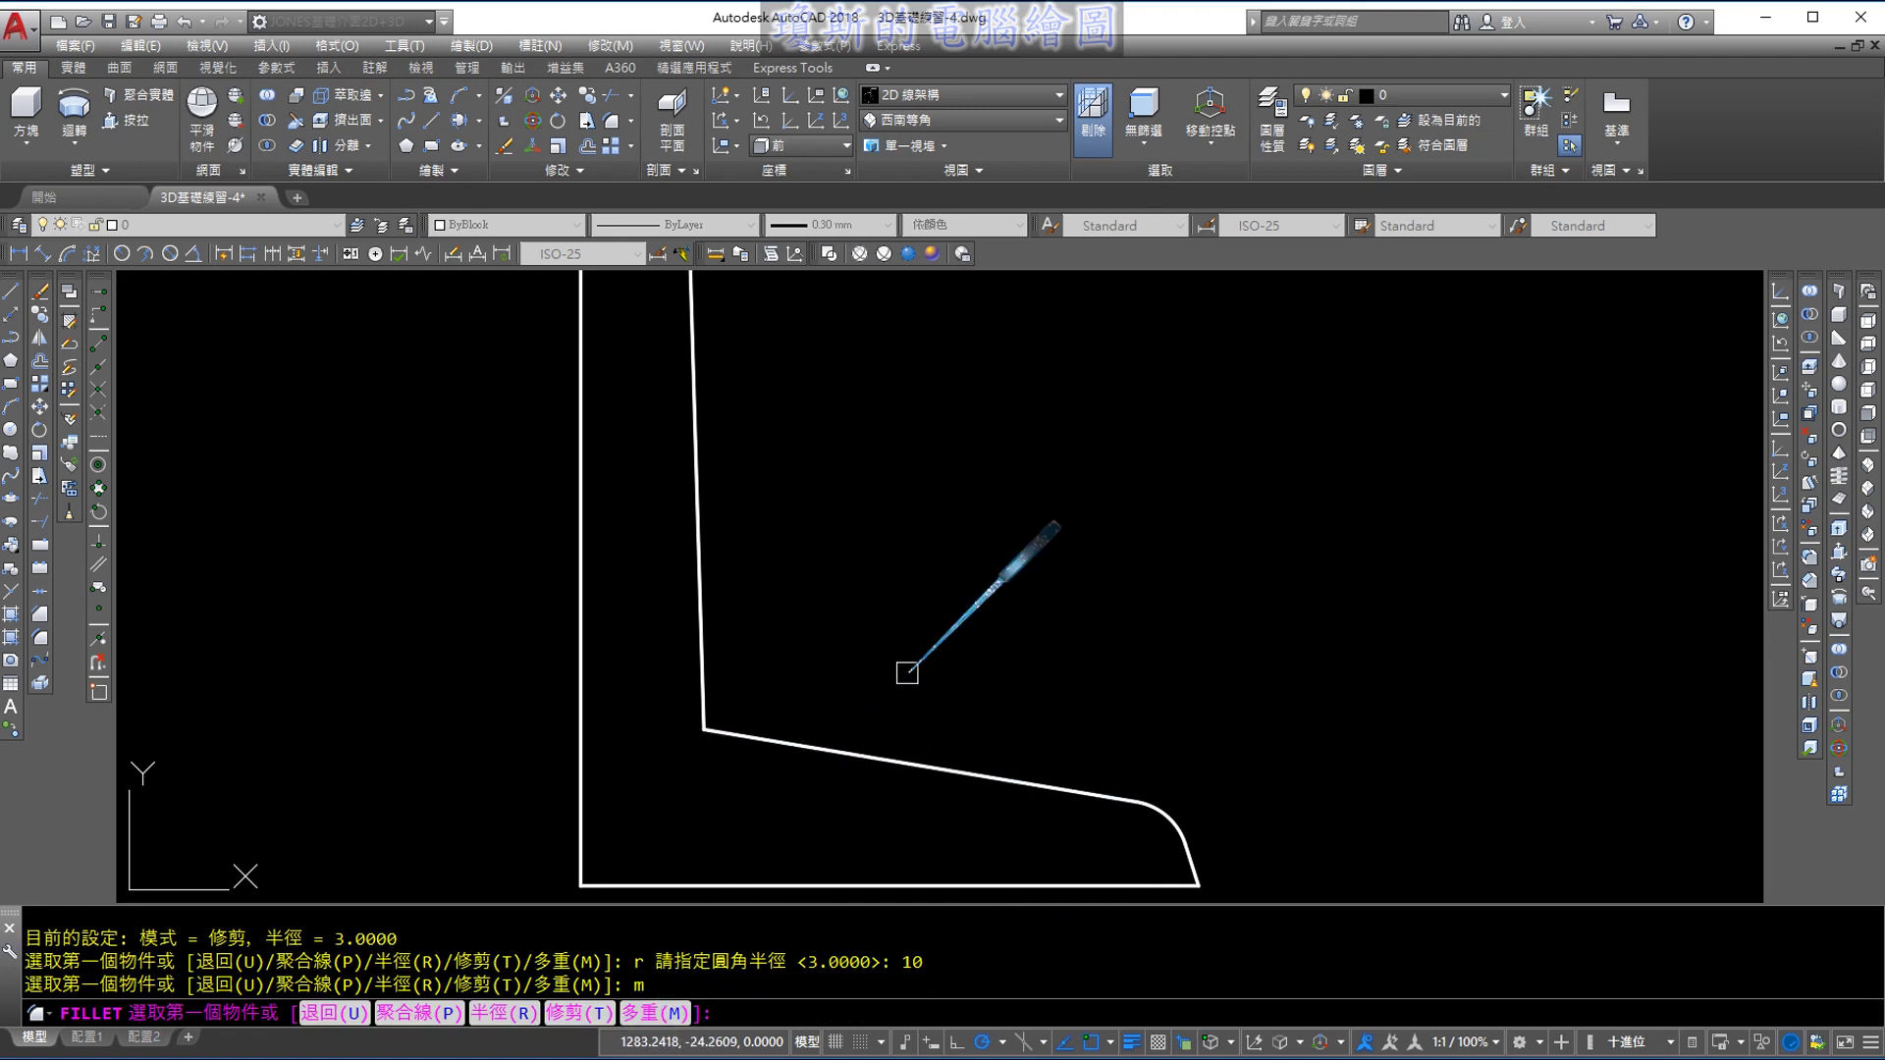
Fillet the stem-to-base and stem-to-bowl inner corners at radius 10
{"action": "left_click", "coordinate": [765, 731]}
{"action": "left_click", "coordinate": [694, 580]}
{"action": "scroll", "coordinate": [804, 635], "scroll_direction": "down", "scroll_amount": 2}
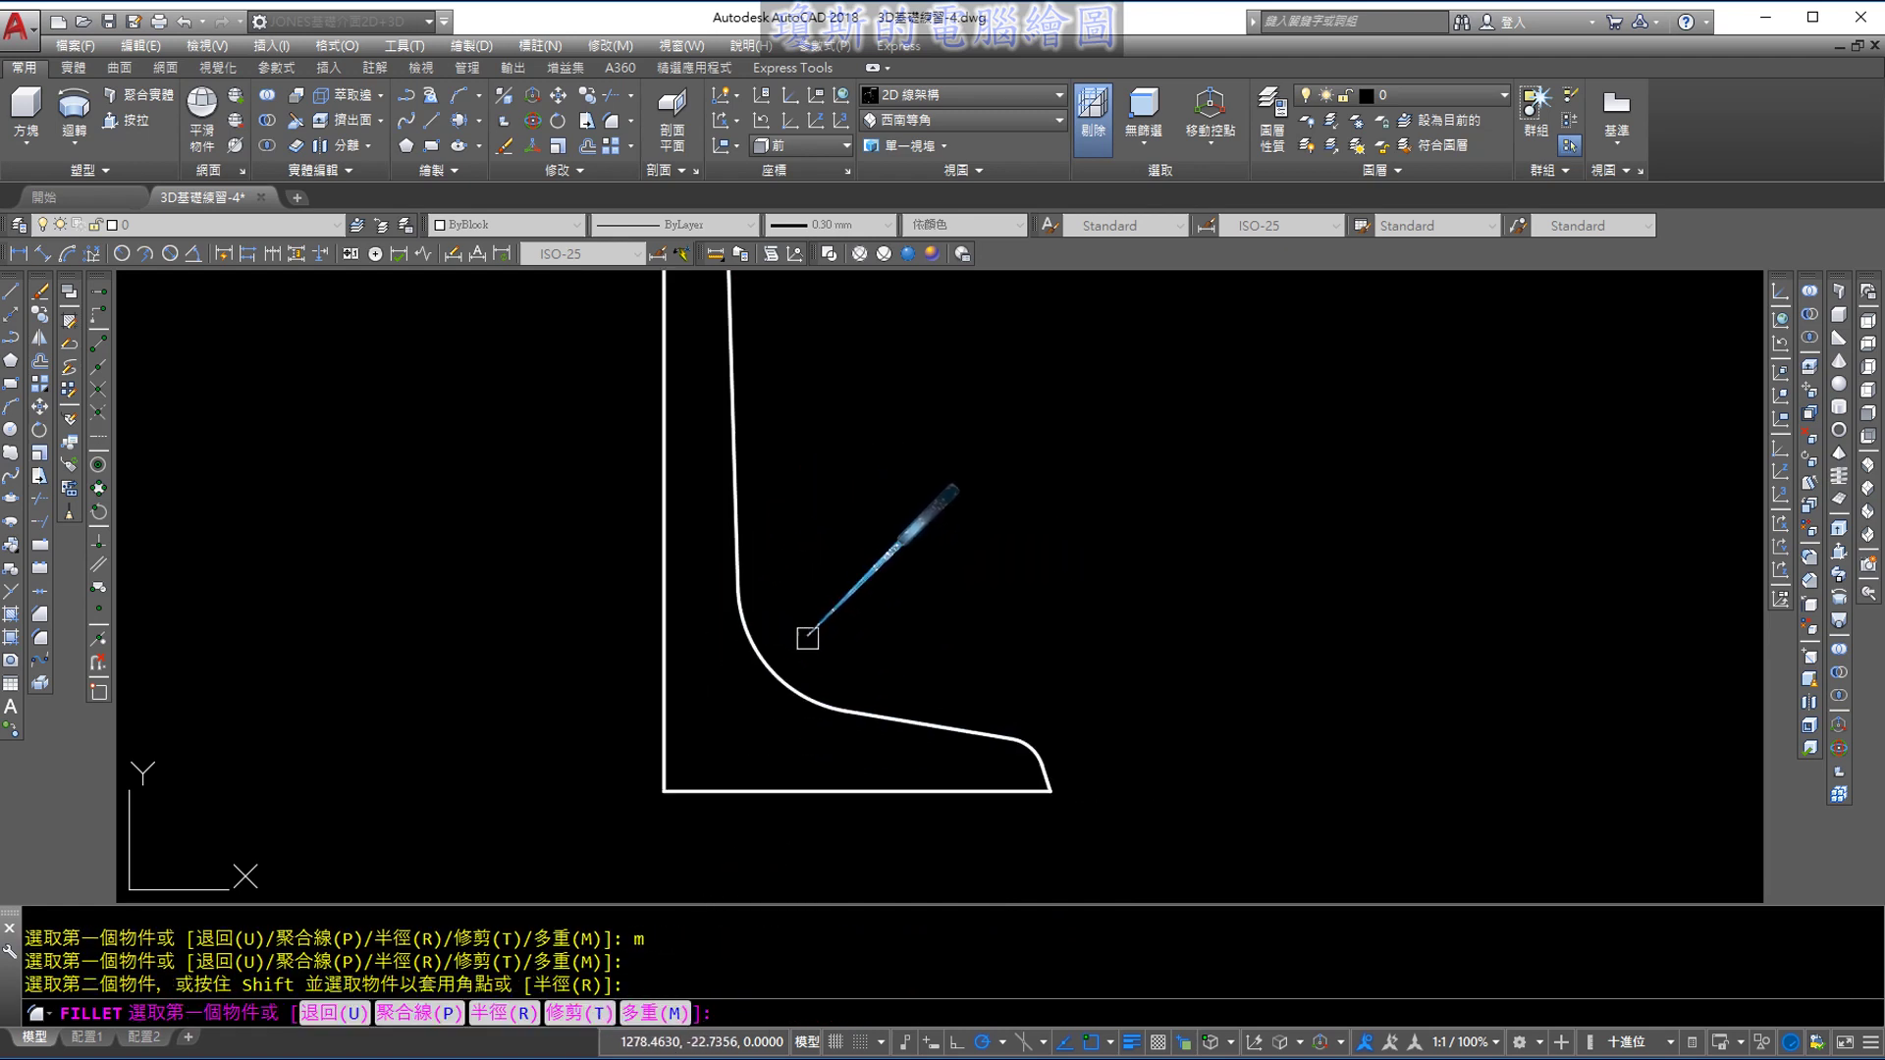
{"action": "mouse_move", "coordinate": [804, 636]}
{"action": "middle_mouse_down"}
{"action": "mouse_move", "coordinate": [839, 688]}
{"action": "mouse_move", "coordinate": [839, 772]}
{"action": "middle_mouse_up"}
{"action": "left_click", "coordinate": [778, 545]}
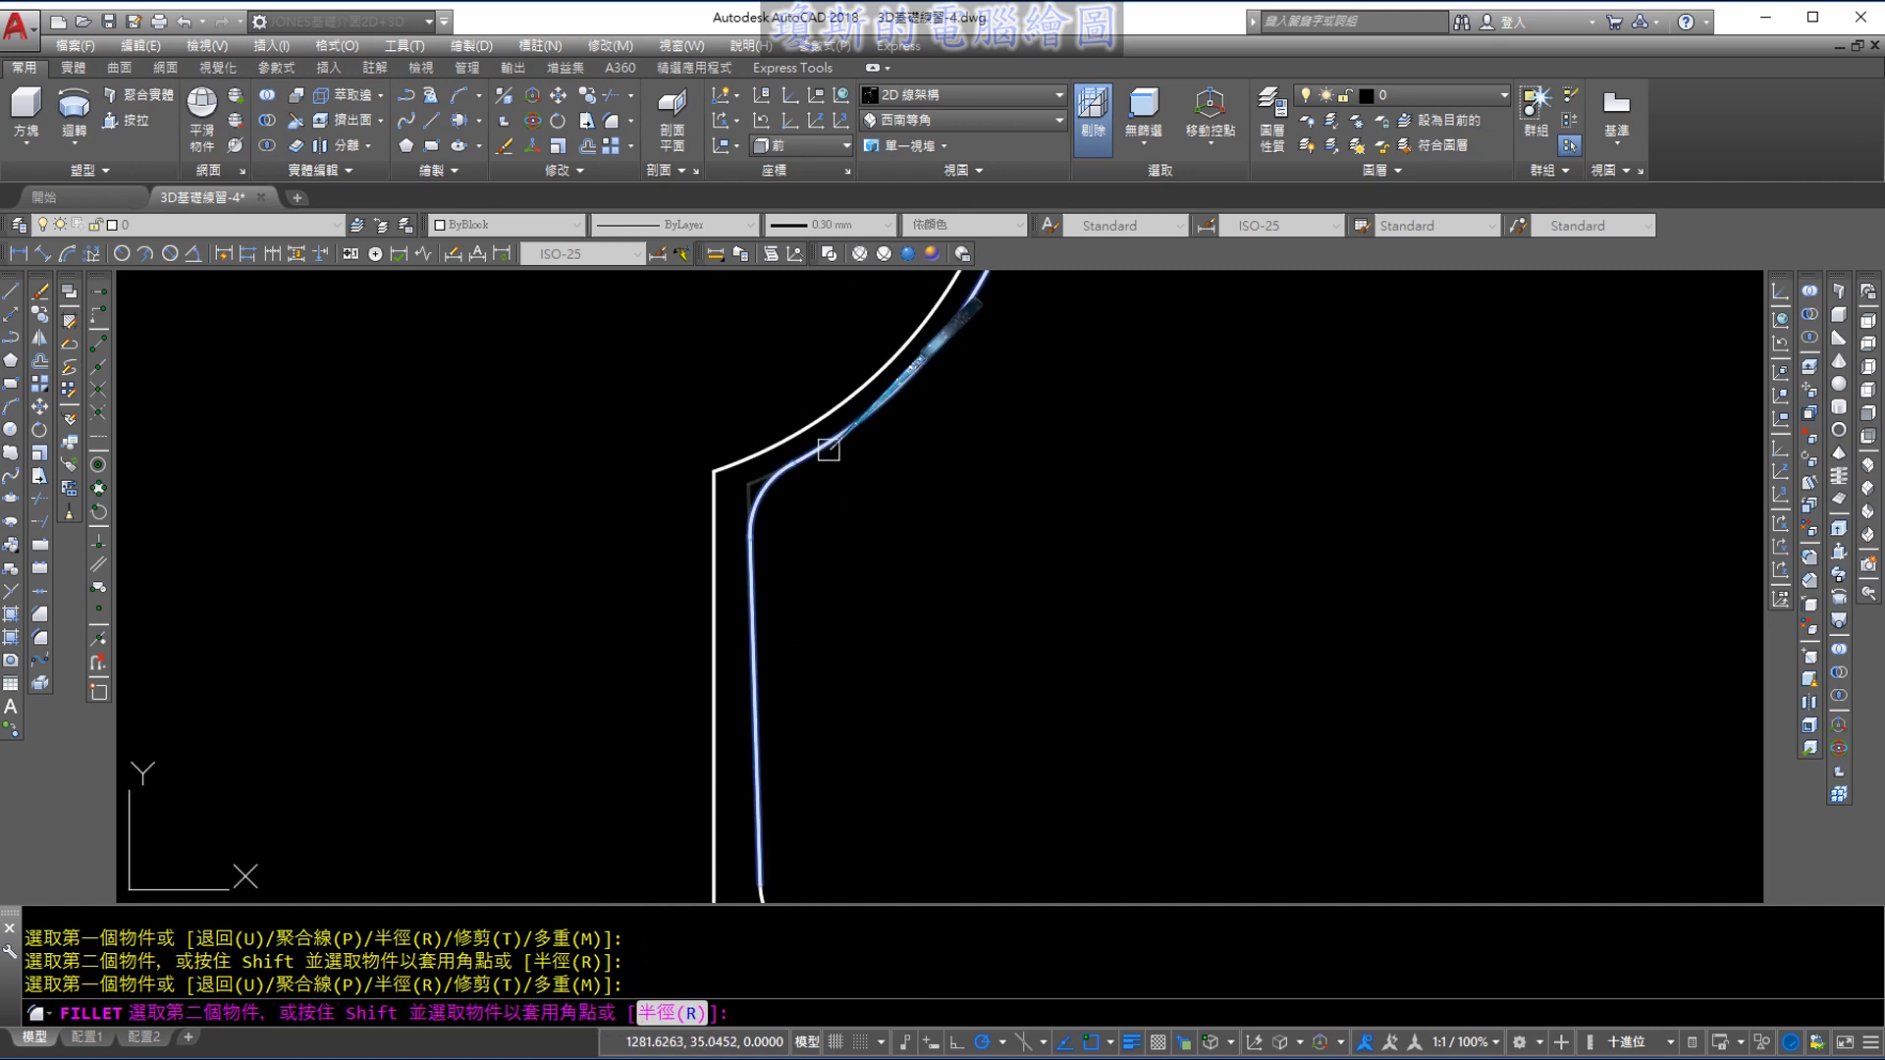
{"action": "left_click", "coordinate": [829, 450]}
{"action": "scroll", "coordinate": [896, 580], "scroll_direction": "down", "scroll_amount": 3}
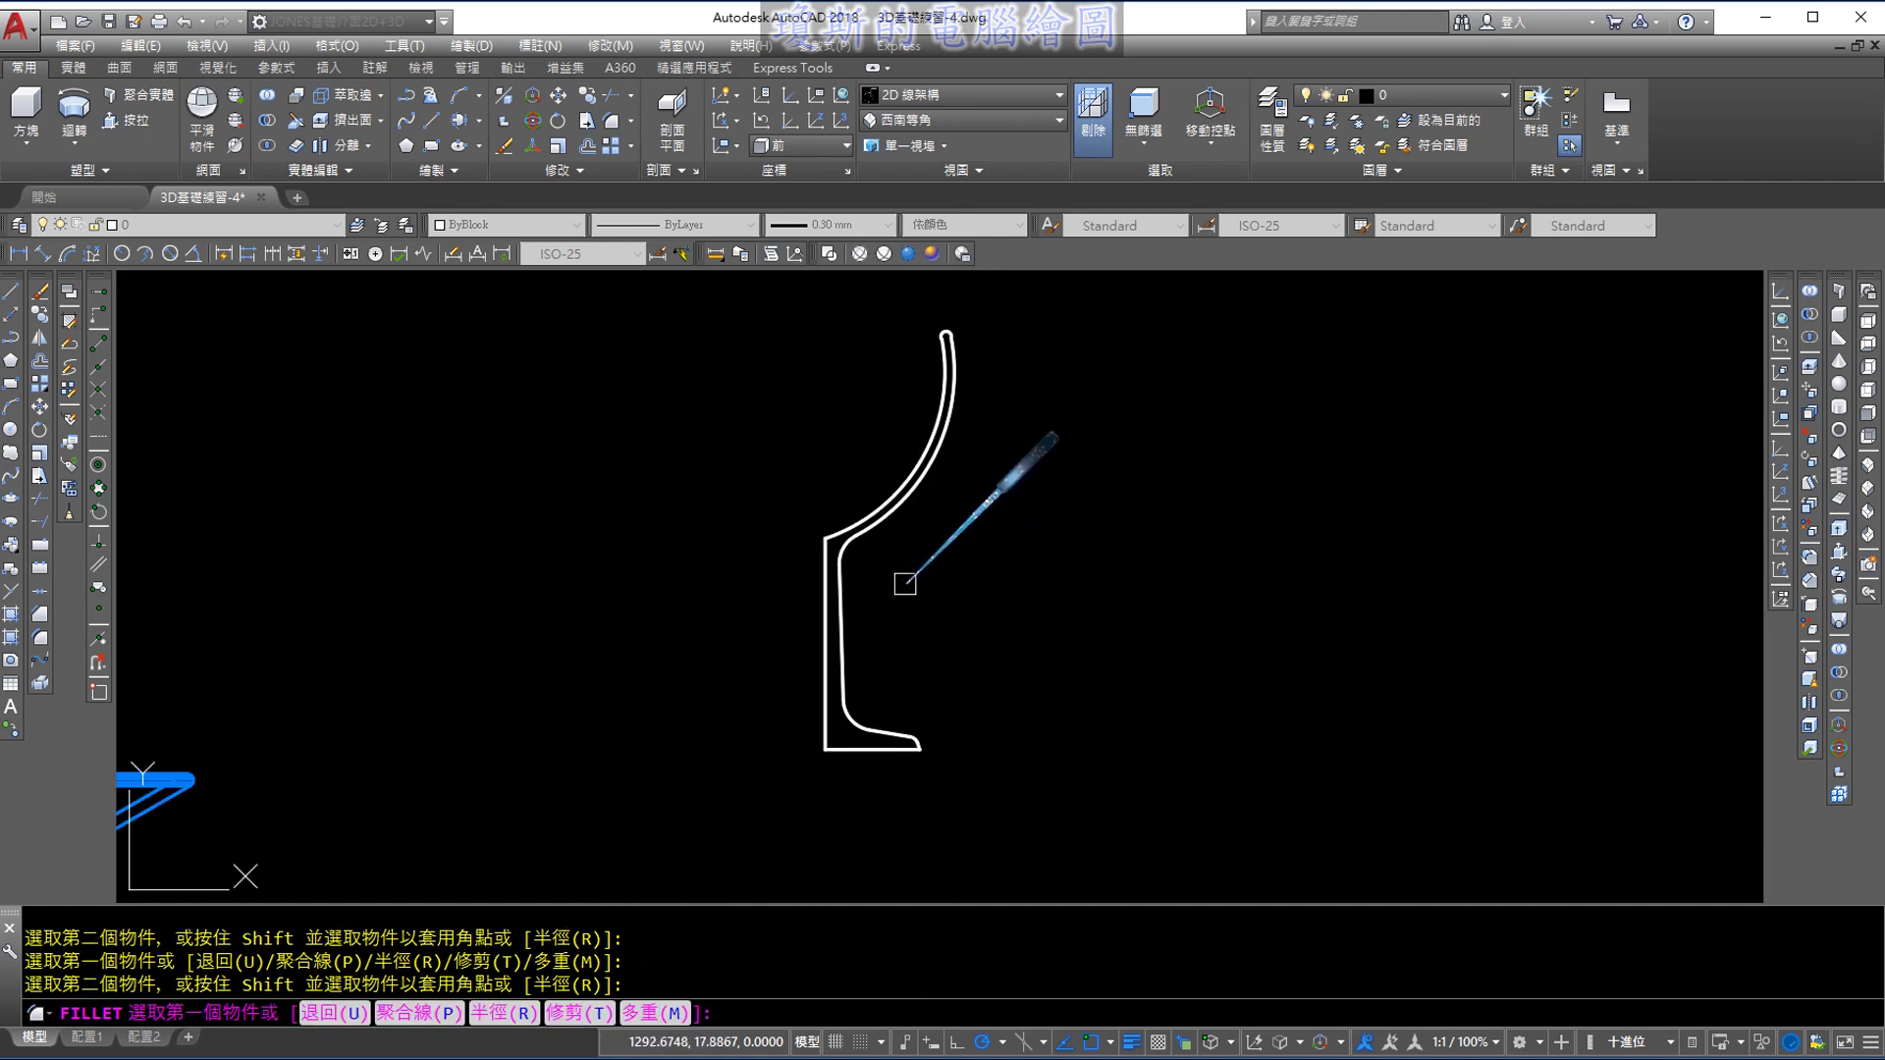
{"action": "key", "text": "Return"}
{"action": "scroll", "coordinate": [885, 545], "scroll_direction": "up", "scroll_amount": 2}
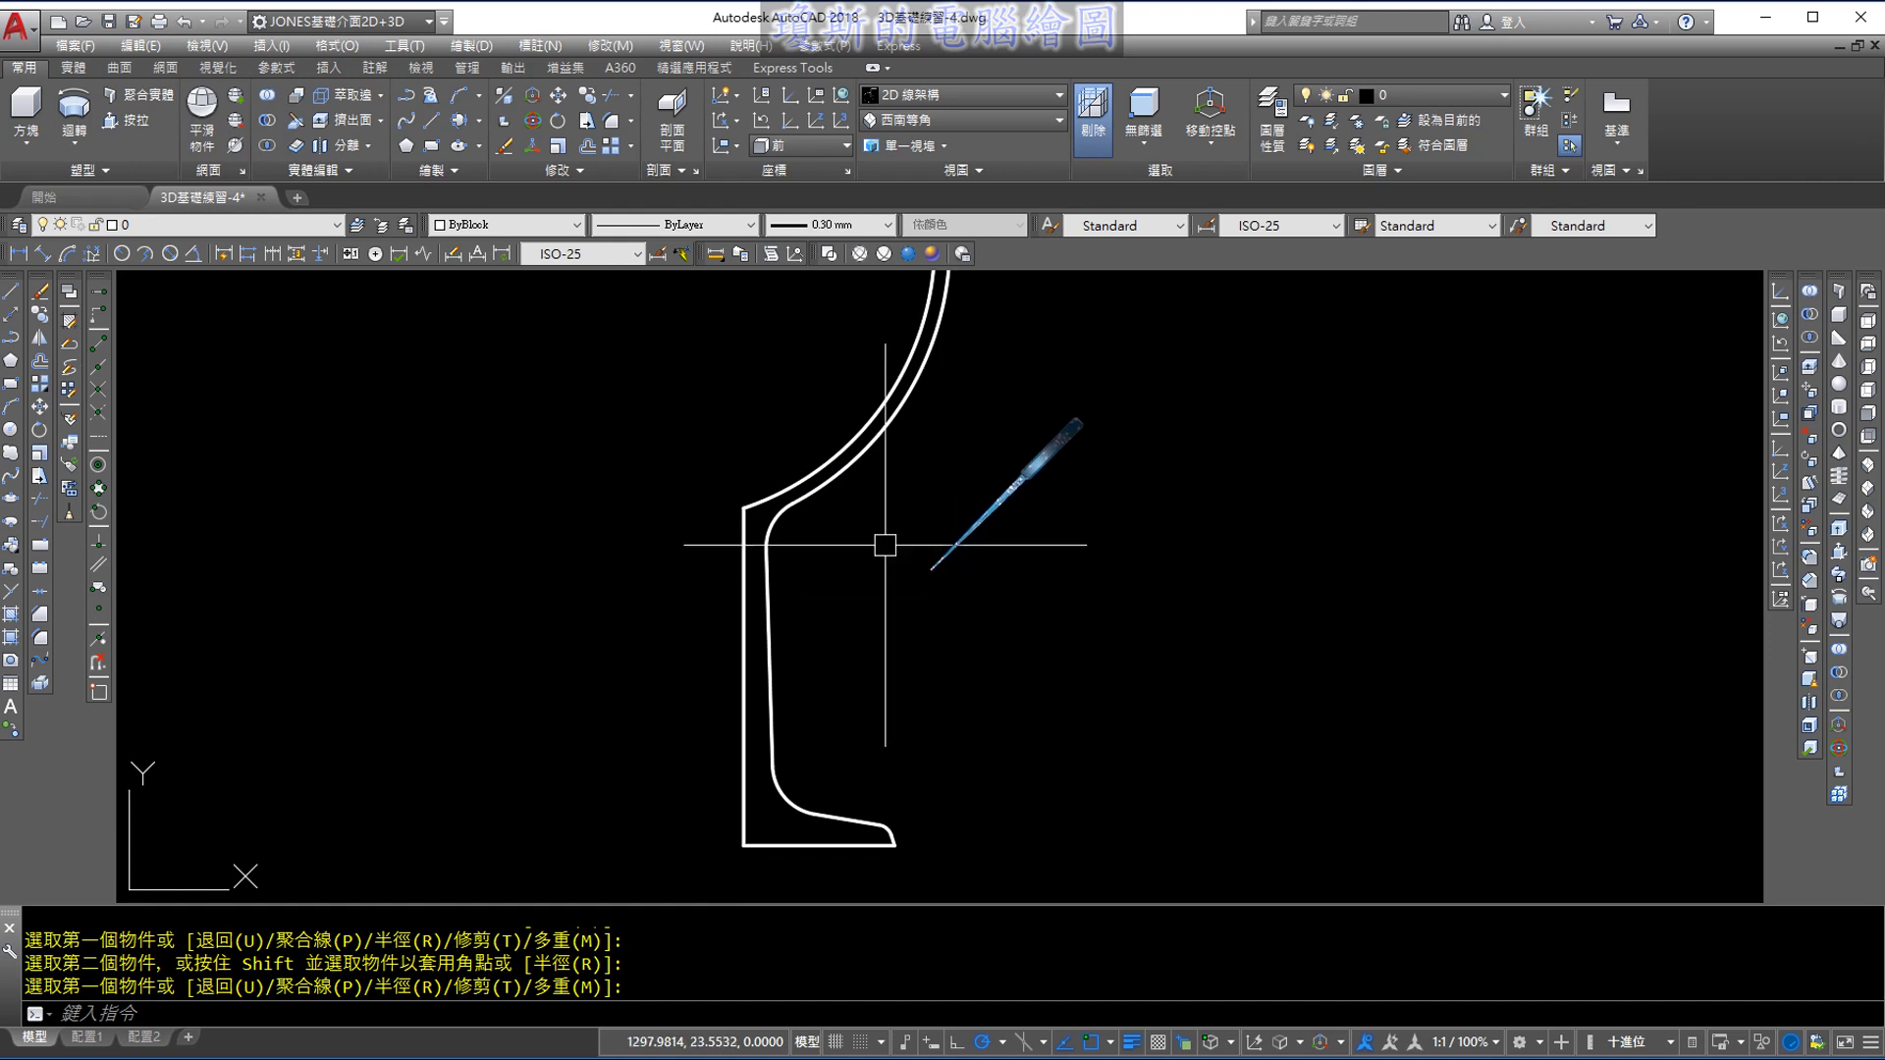
Convert the closed glass profile into a single region
{"action": "left_click", "coordinate": [451, 175]}
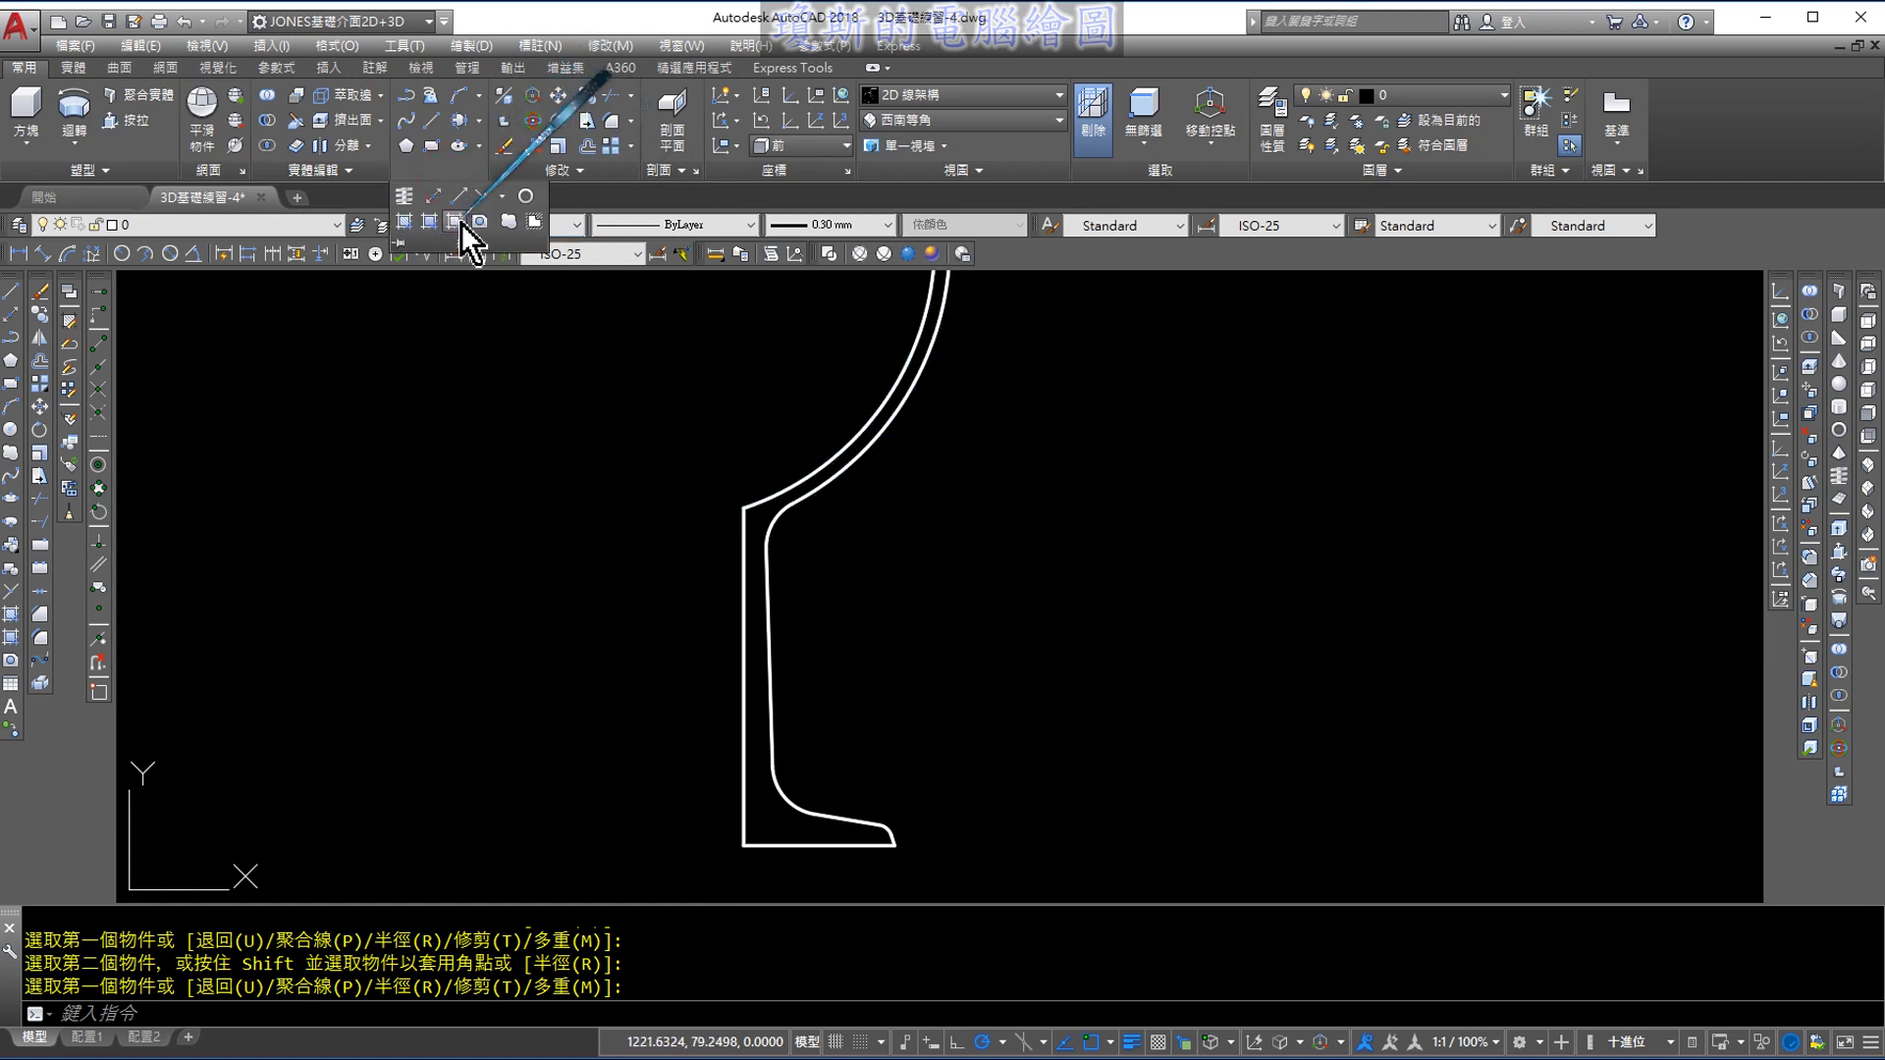
{"action": "left_click", "coordinate": [474, 225]}
{"action": "scroll", "coordinate": [776, 555], "scroll_direction": "down", "scroll_amount": 2}
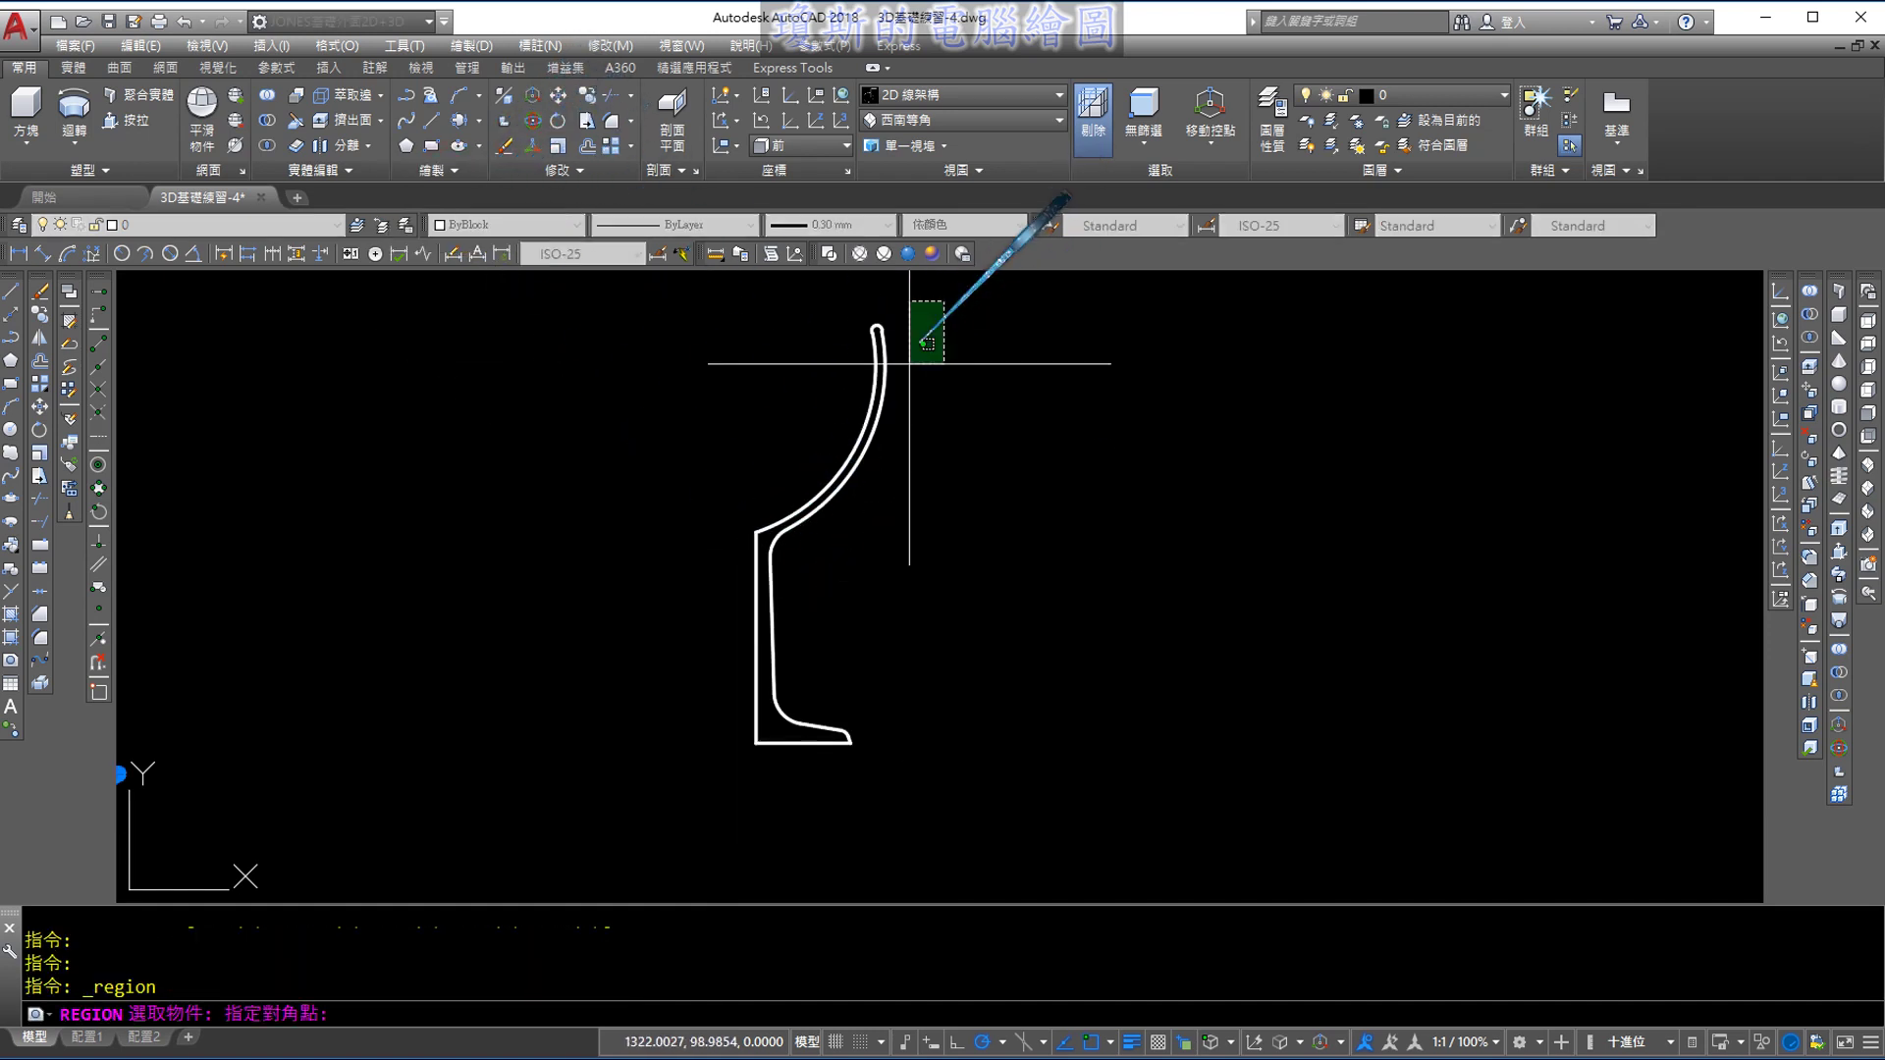
{"action": "left_click", "coordinate": [685, 798]}
{"action": "key", "text": "Return"}
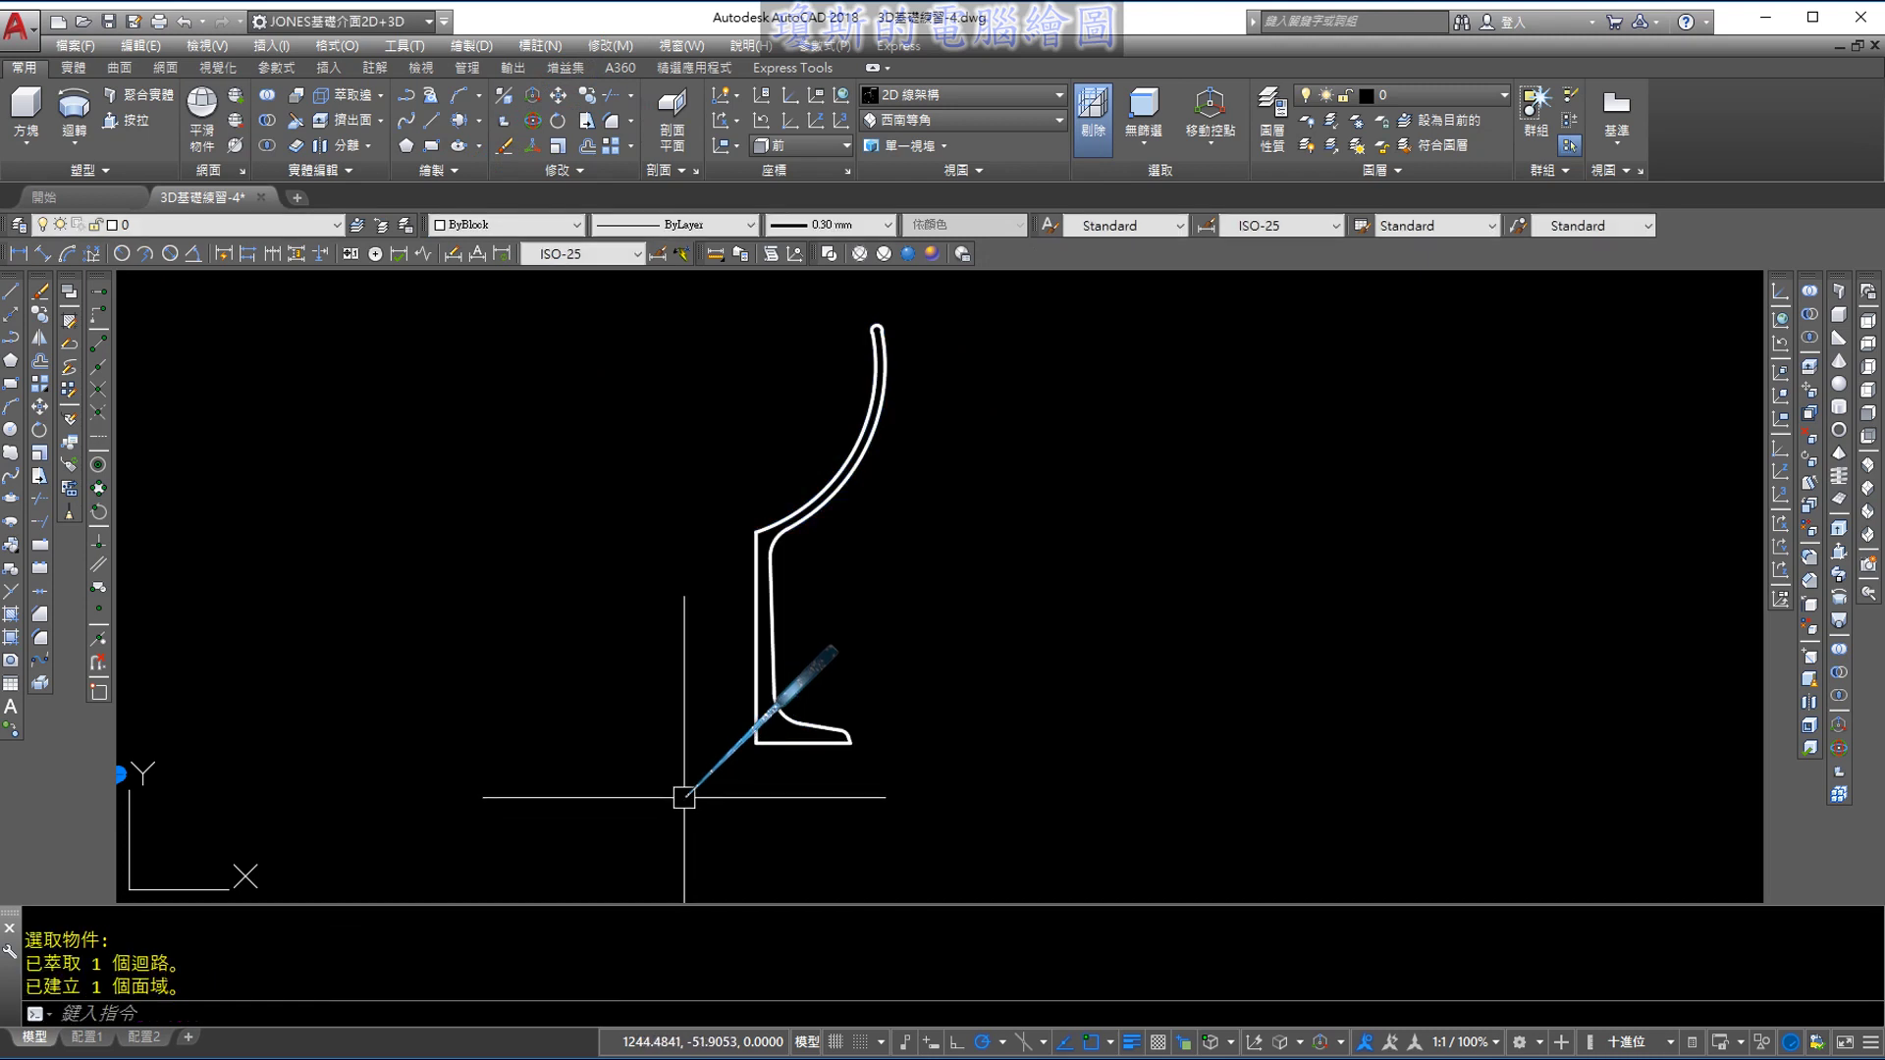
Switch the viewport to Realistic visual style and SW Isometric view
{"action": "left_click", "coordinate": [948, 130]}
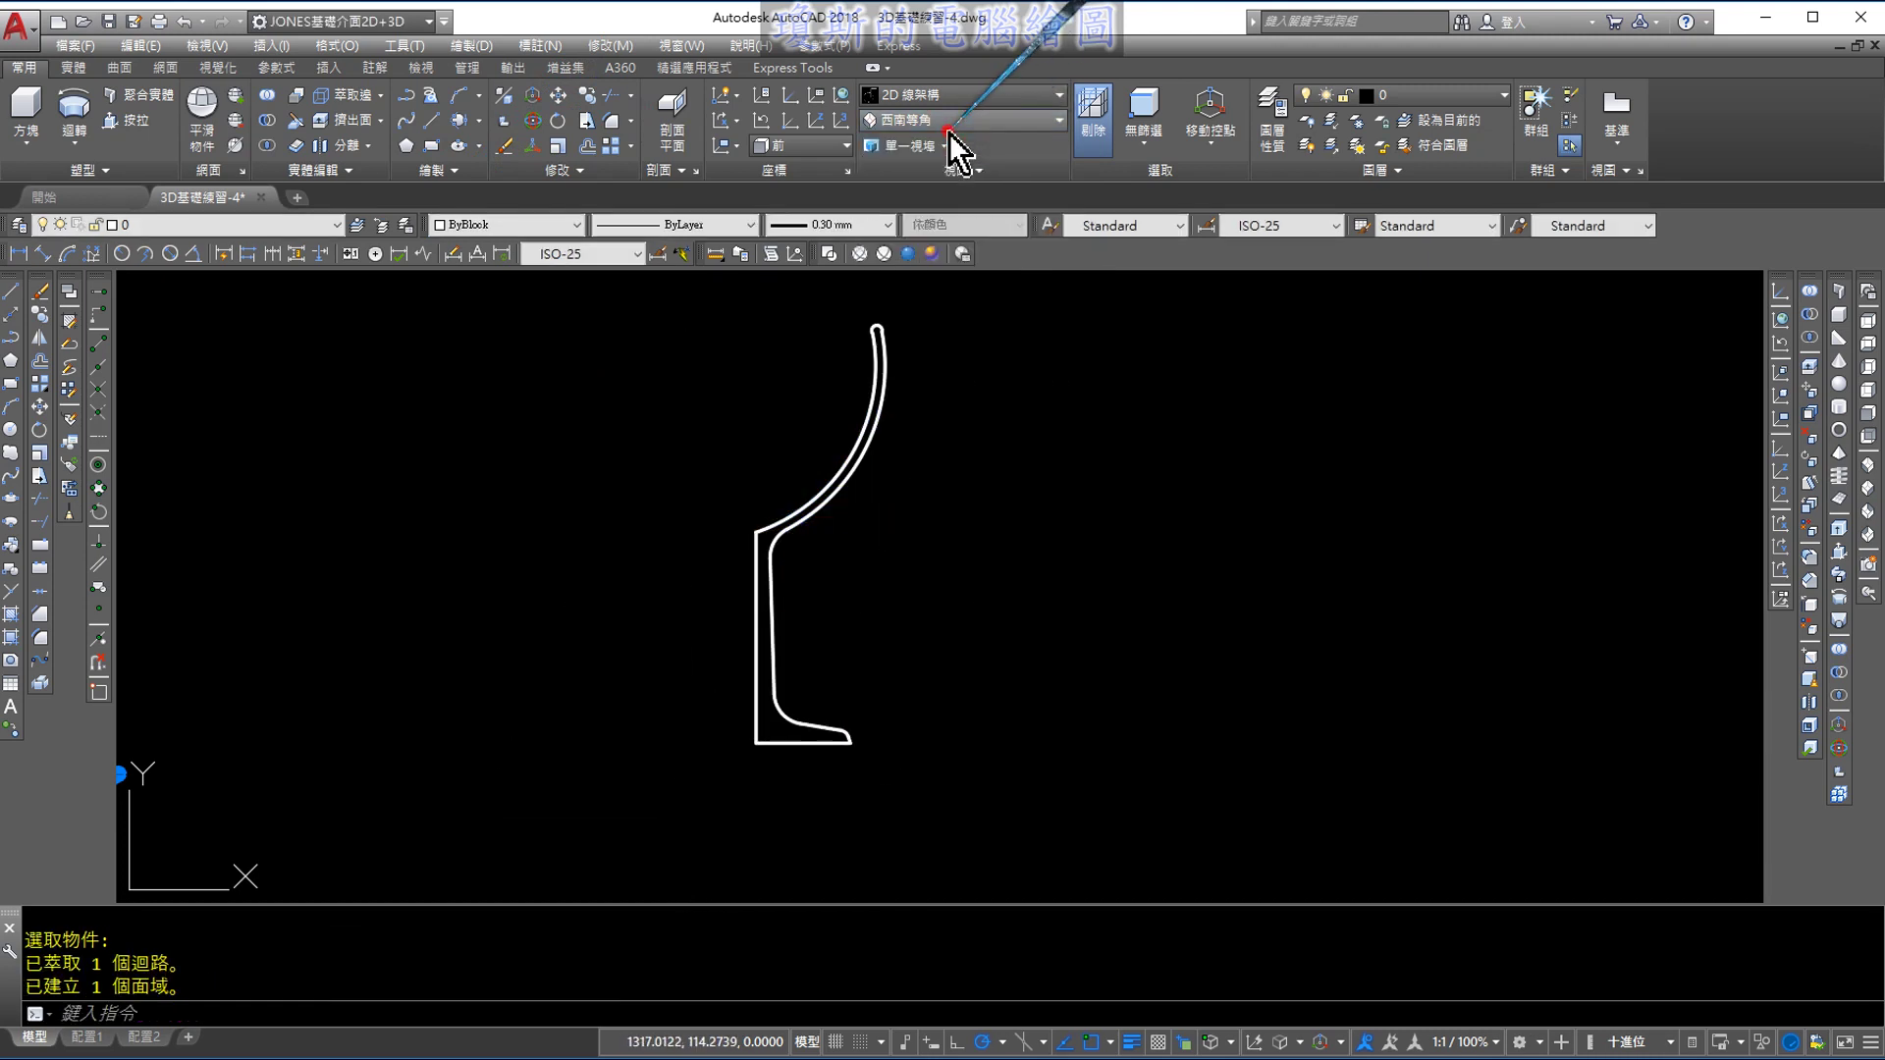
{"action": "left_click", "coordinate": [957, 94]}
{"action": "left_click", "coordinate": [1156, 149]}
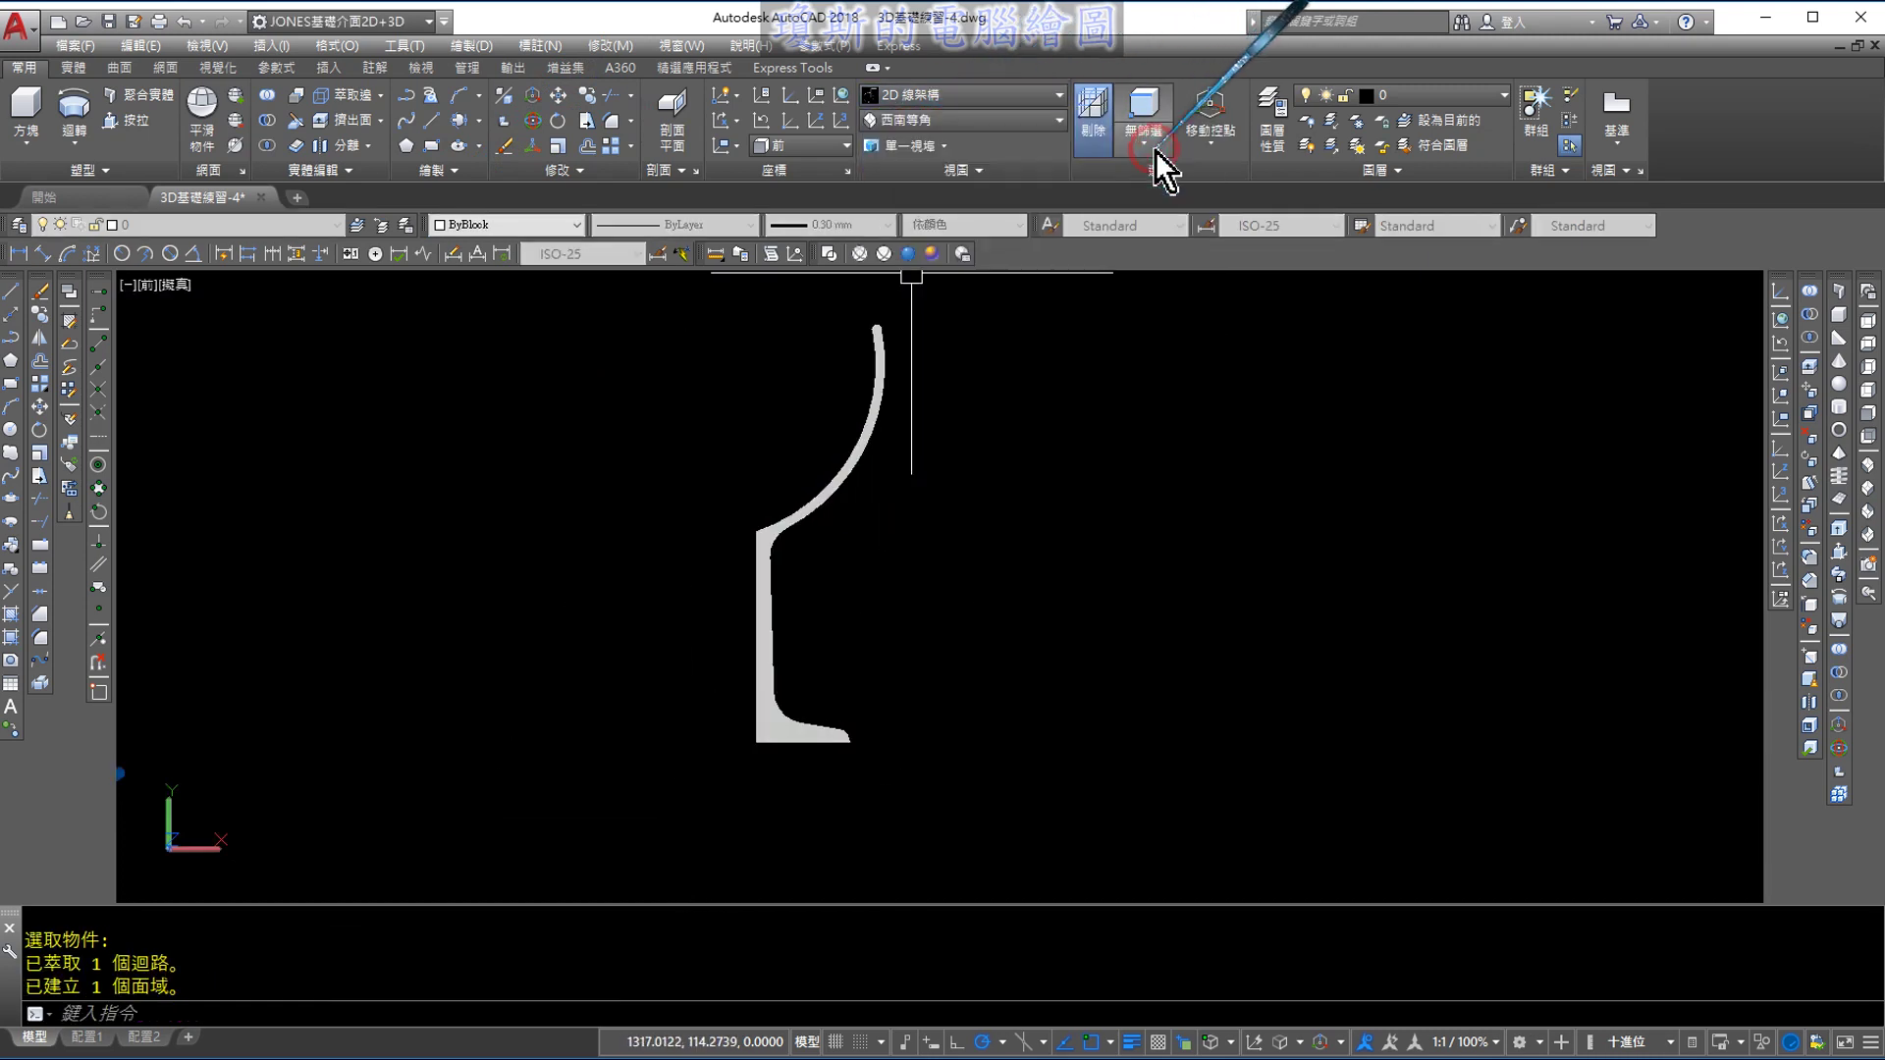
{"action": "left_click", "coordinate": [990, 117]}
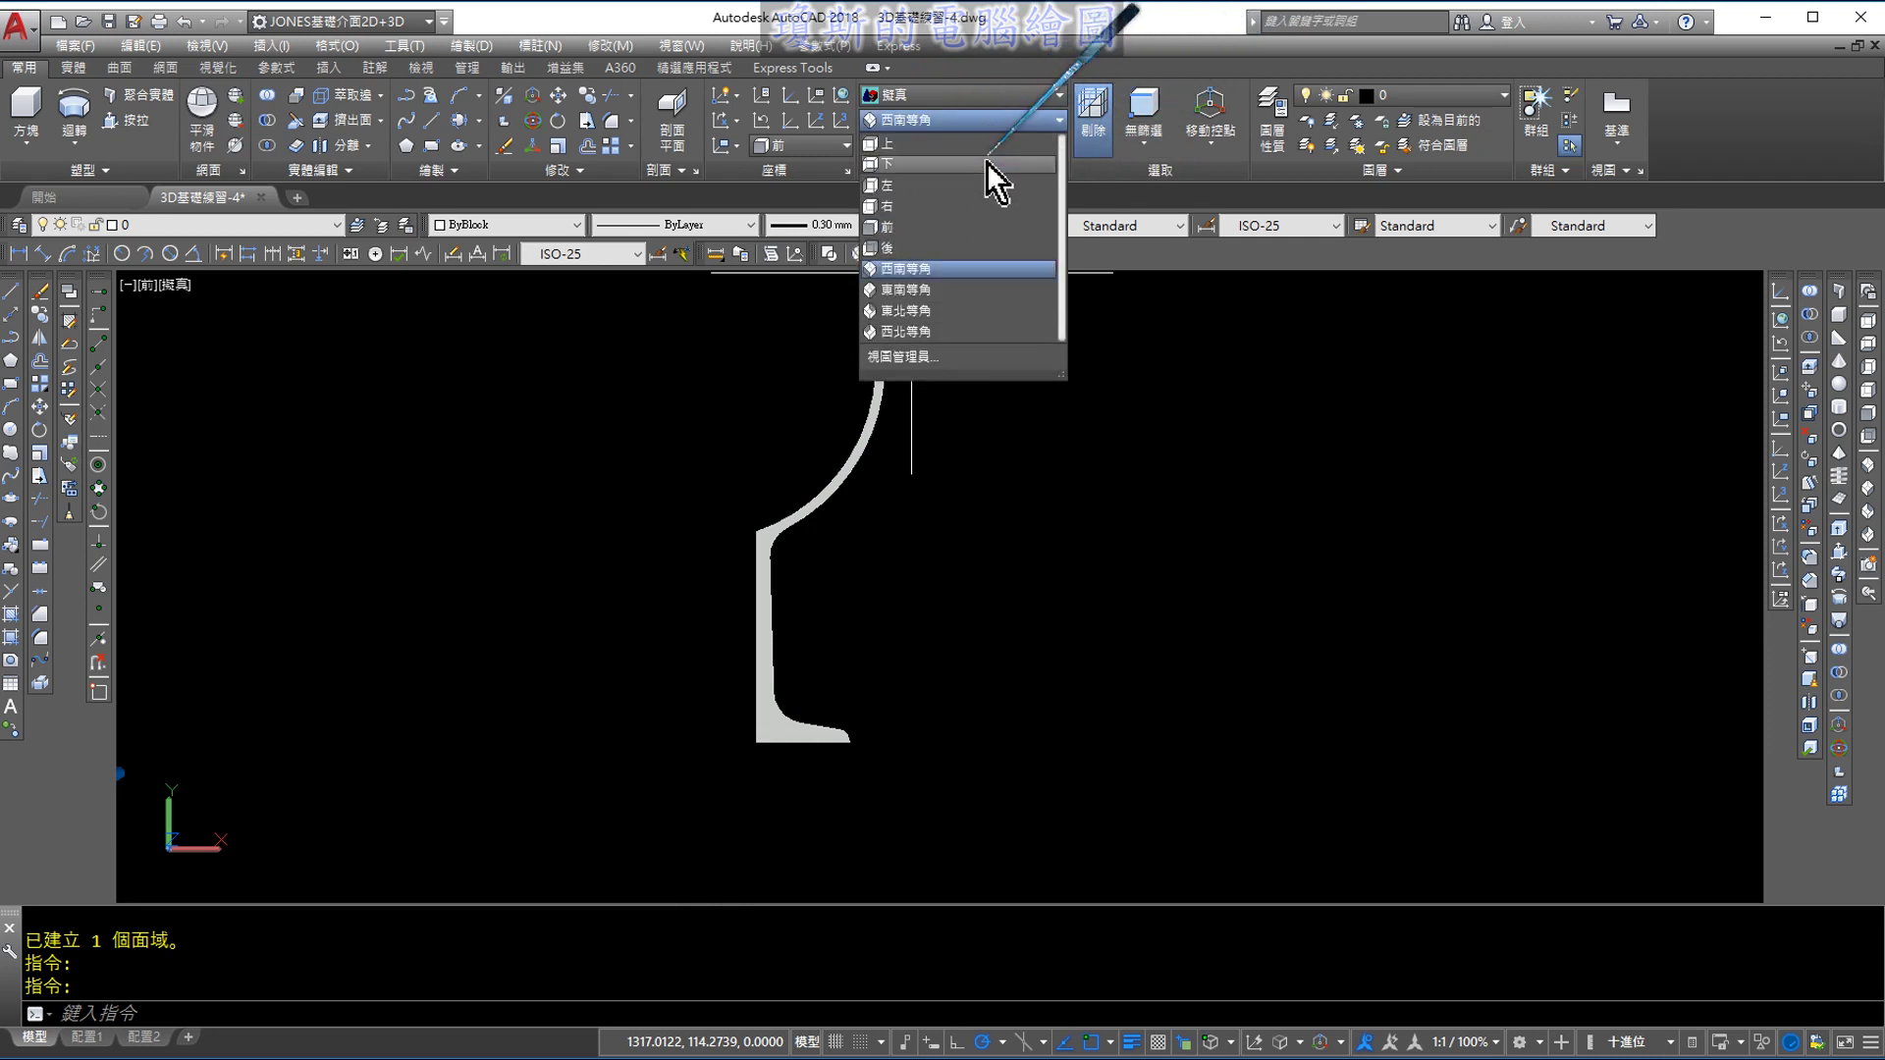
{"action": "left_click", "coordinate": [942, 271]}
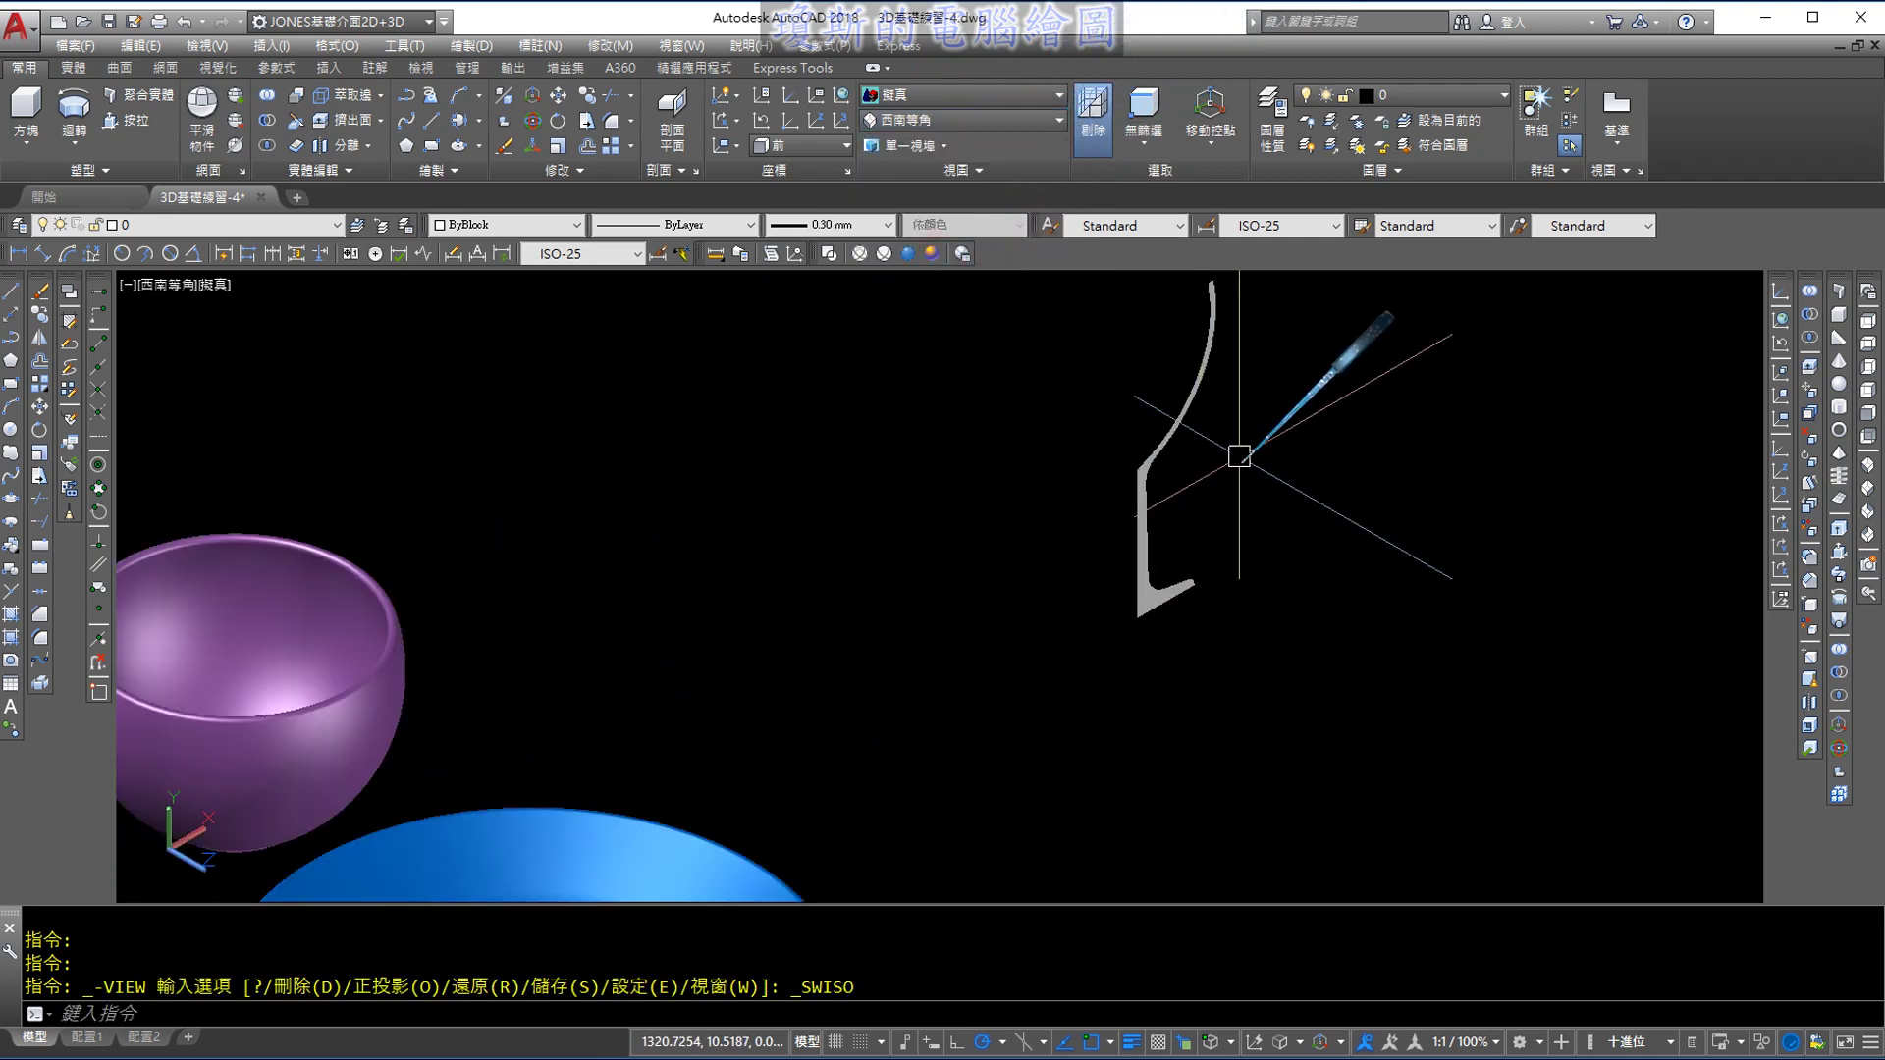
Revolve the profile region, setting the axis along its centre edge
{"action": "left_click", "coordinate": [86, 143]}
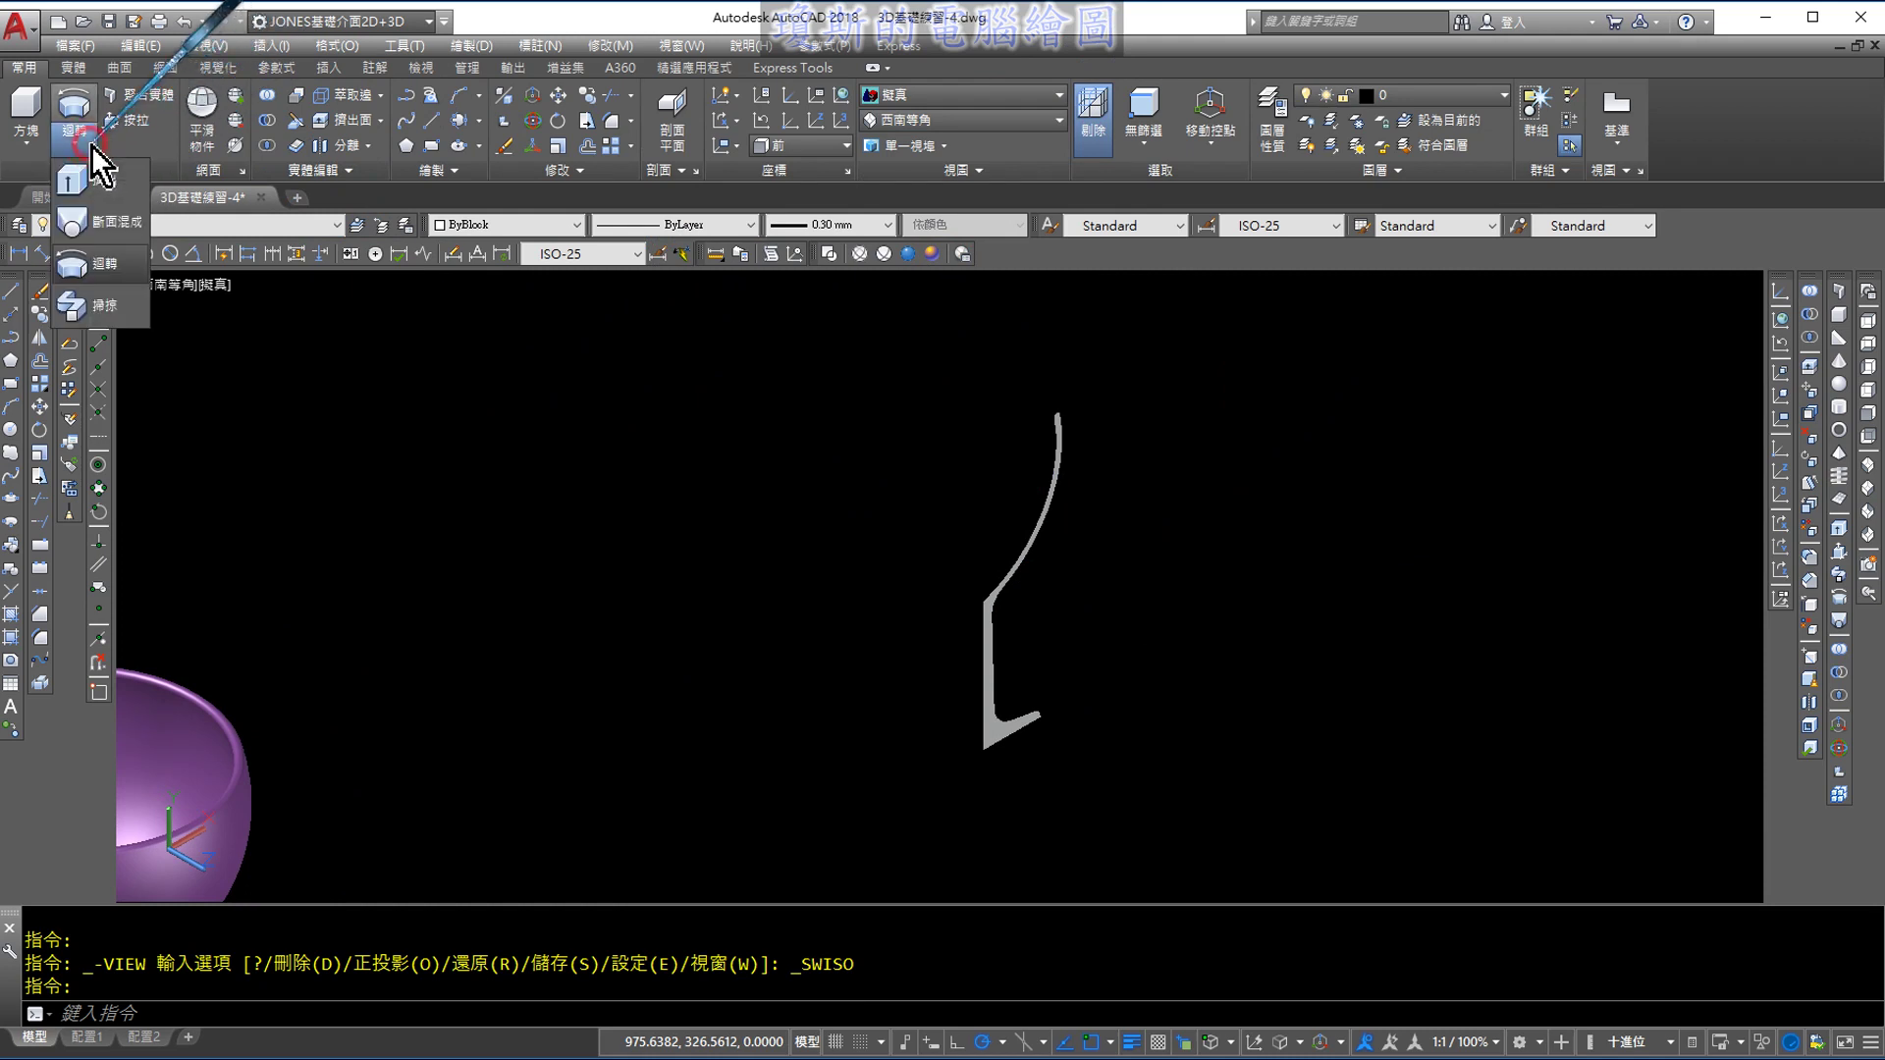
{"action": "left_click", "coordinate": [97, 261]}
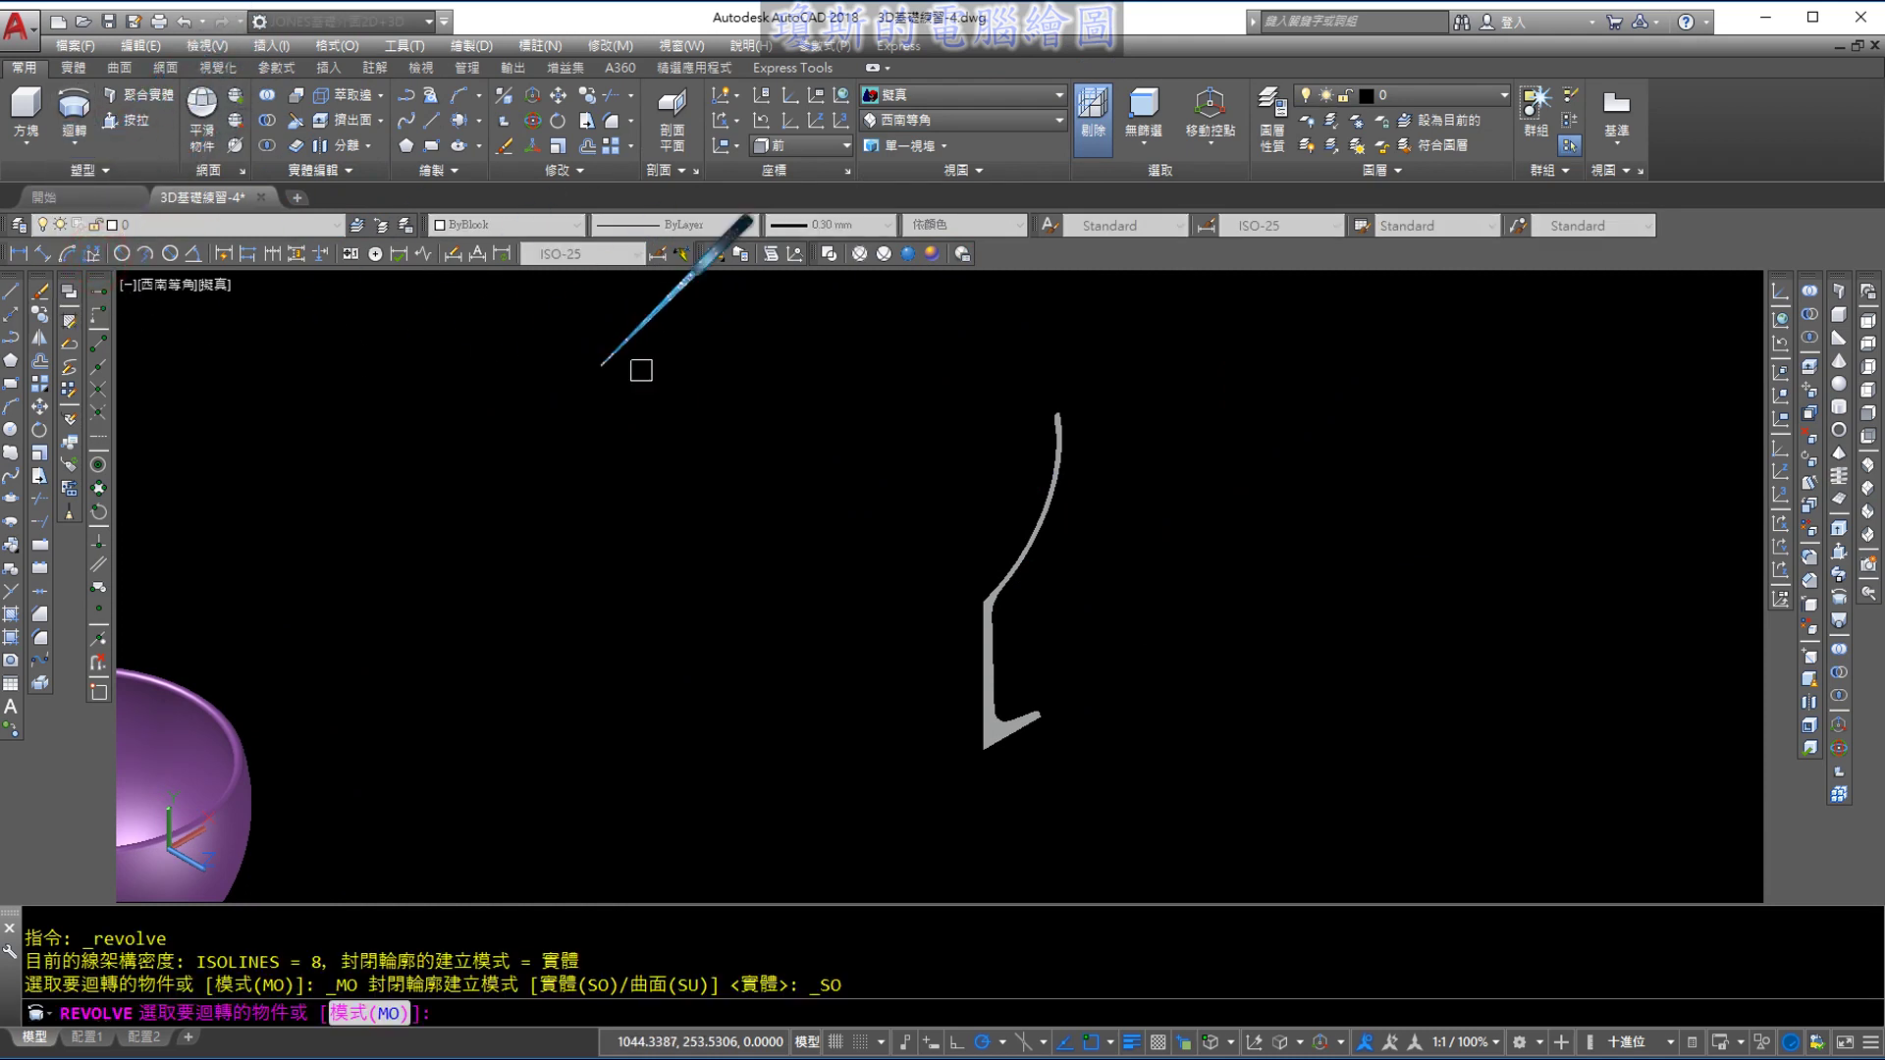
{"action": "left_click", "coordinate": [1153, 358]}
{"action": "left_click", "coordinate": [885, 758]}
{"action": "key", "text": "Return"}
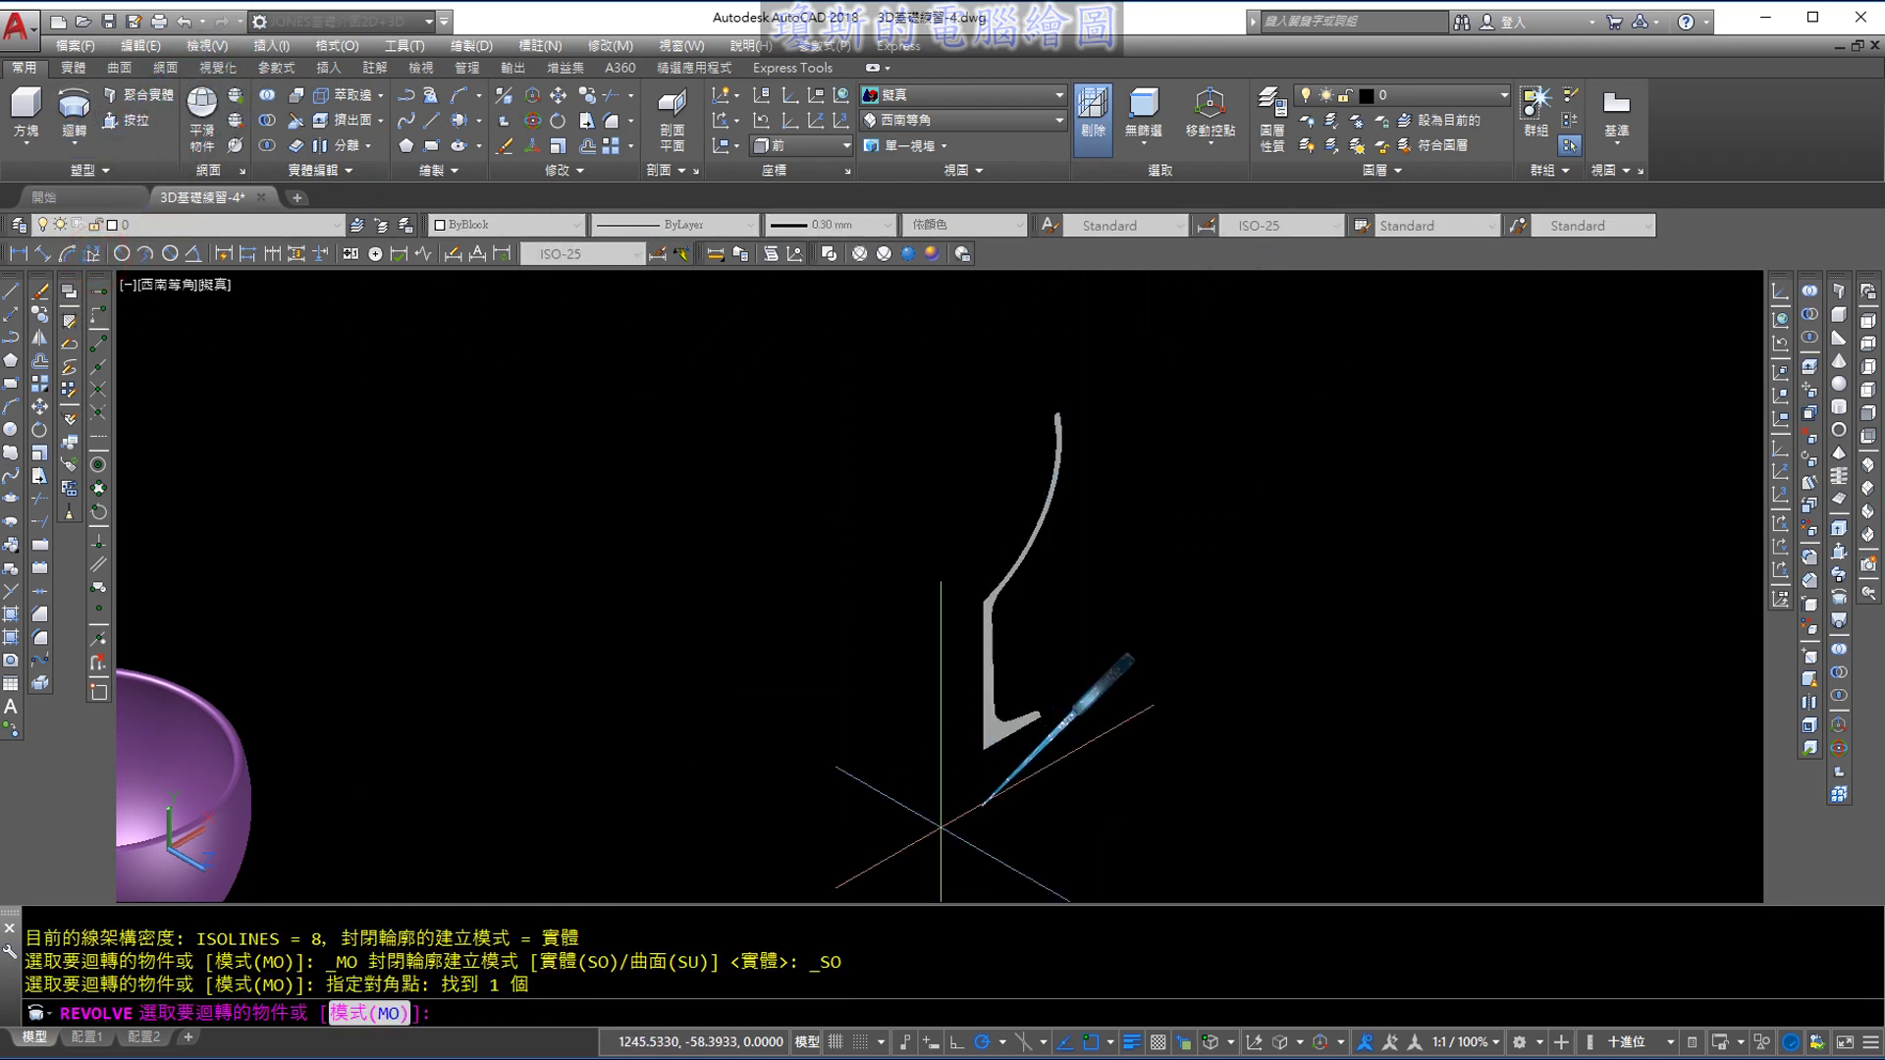
{"action": "scroll", "coordinate": [999, 772], "scroll_direction": "up", "scroll_amount": 4}
{"action": "left_click", "coordinate": [959, 701]}
{"action": "middle_click_drag", "start_coordinate": [830, 371], "coordinate": [834, 564]}
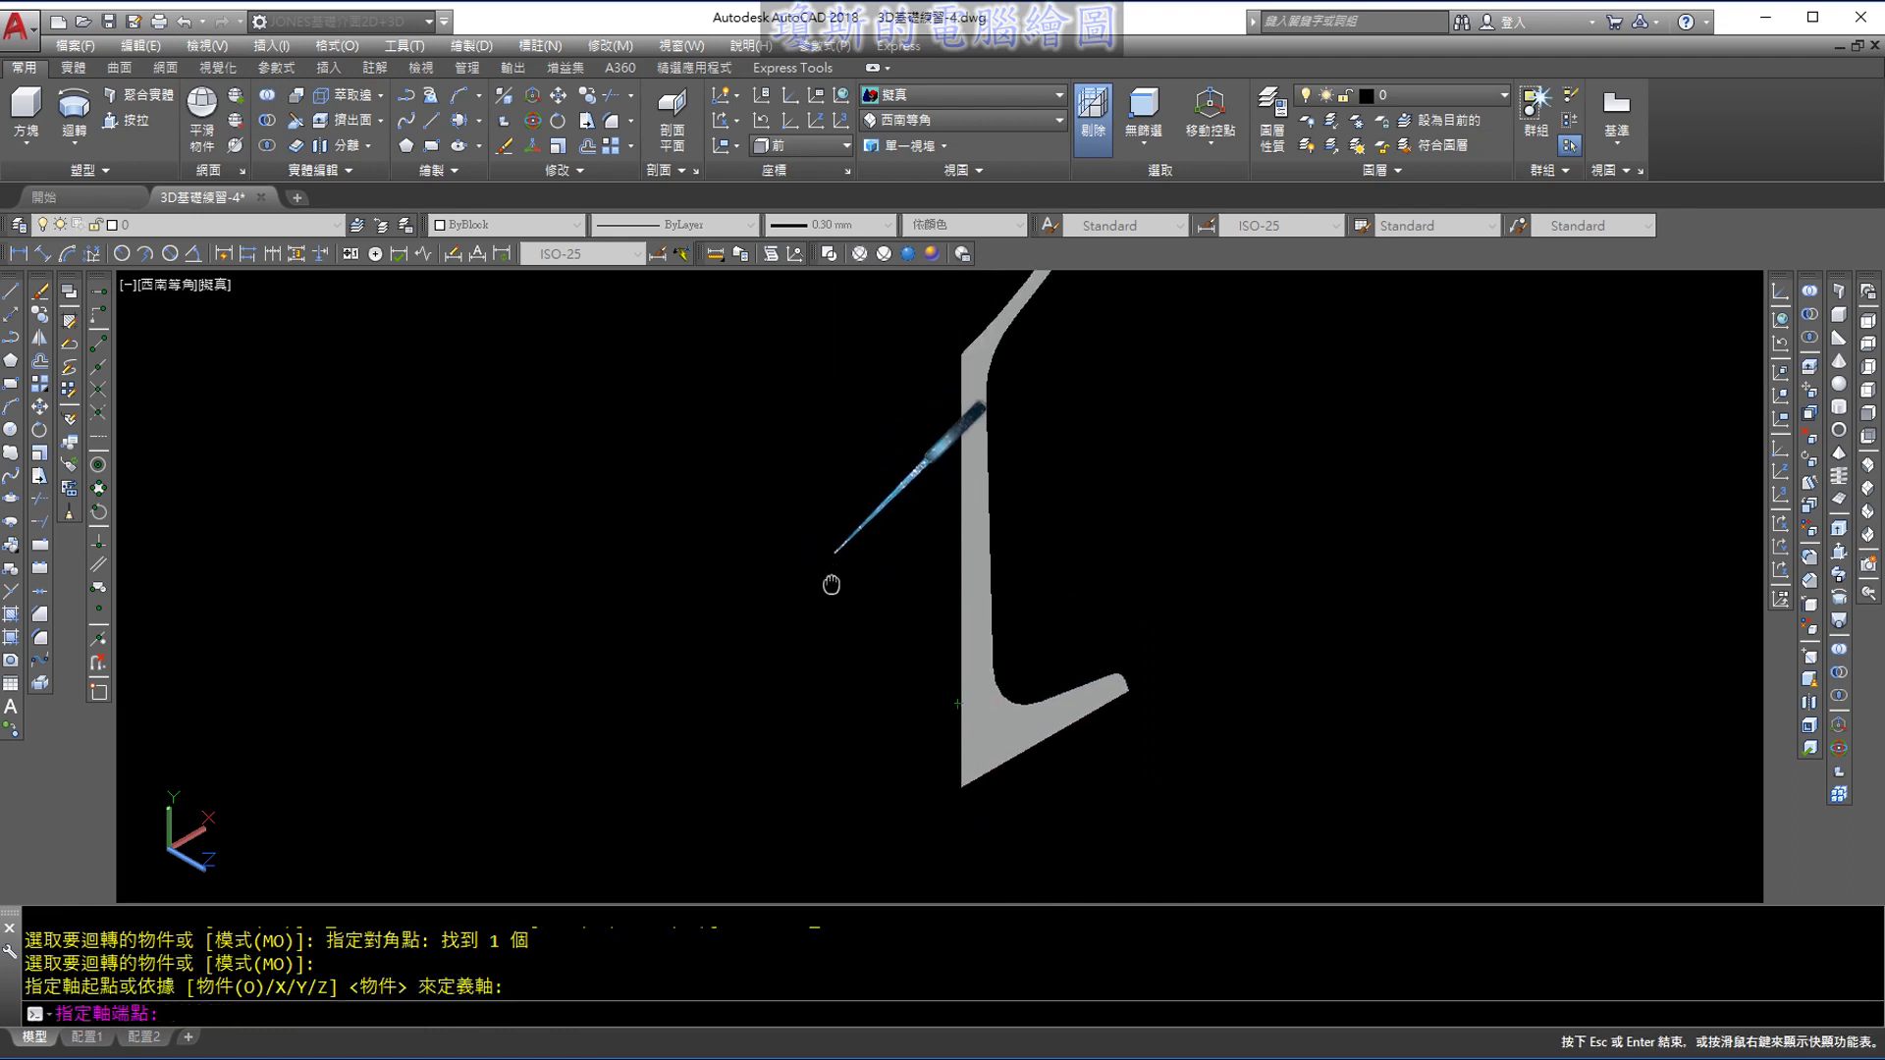
{"action": "scroll", "coordinate": [969, 463], "scroll_direction": "down", "scroll_amount": 8}
{"action": "left_click", "coordinate": [960, 498]}
{"action": "scroll", "coordinate": [882, 611], "scroll_direction": "up", "scroll_amount": 6}
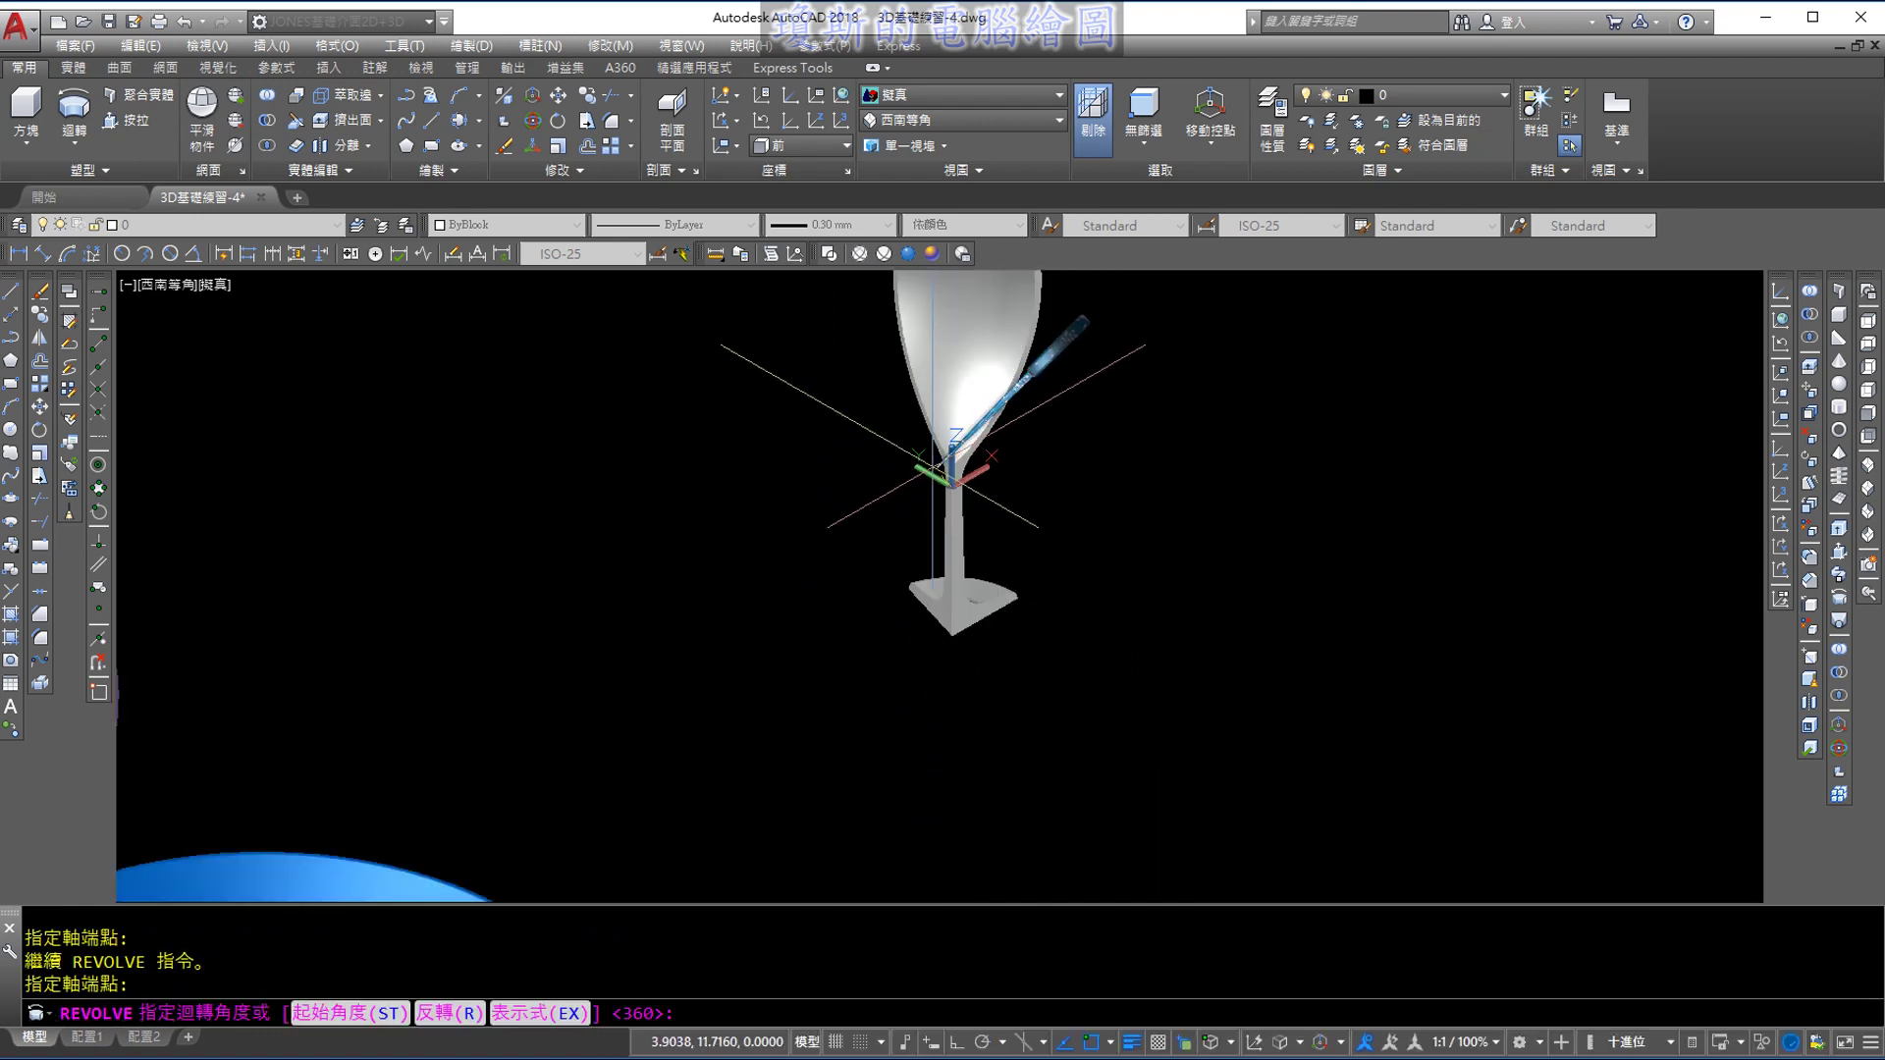
{"action": "key", "text": "Return"}
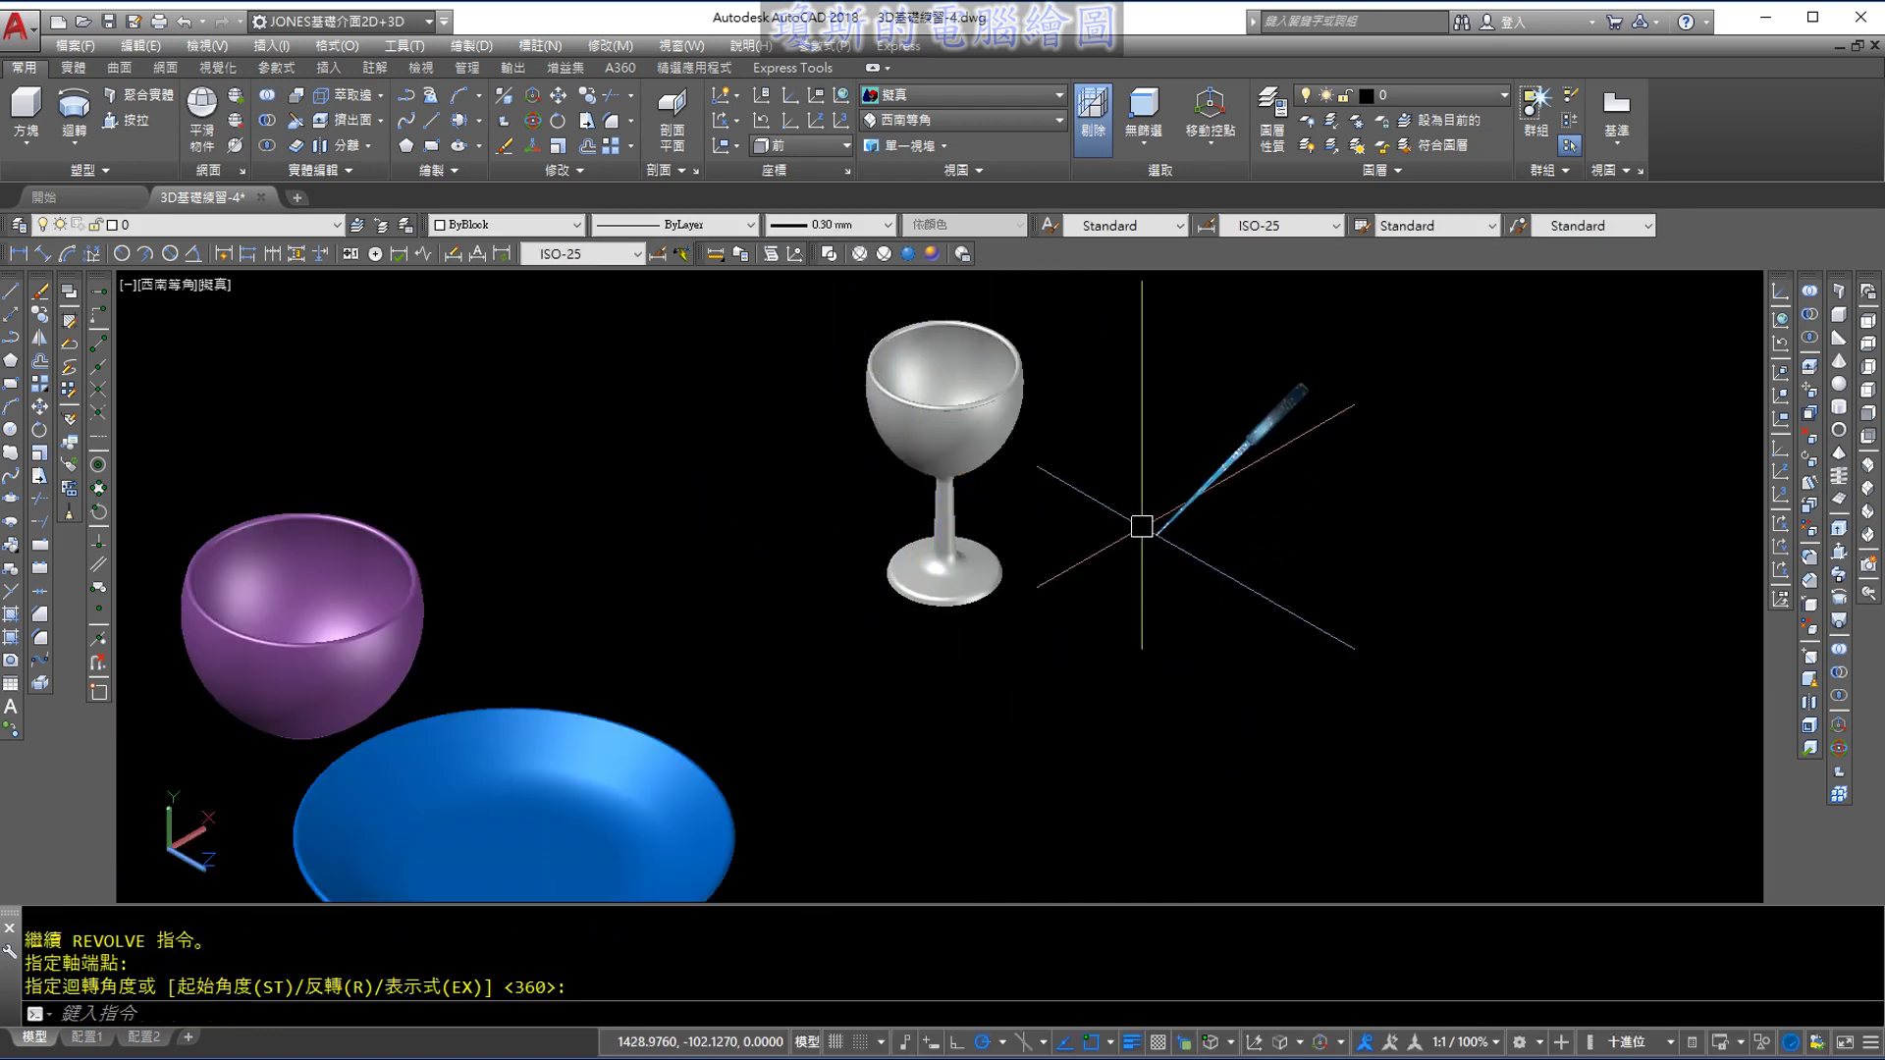
{"action": "scroll", "coordinate": [982, 511], "scroll_direction": "up", "scroll_amount": 4}
{"action": "scroll", "coordinate": [921, 547], "scroll_direction": "up", "scroll_amount": 2}
{"action": "scroll", "coordinate": [821, 561], "scroll_direction": "up", "scroll_amount": 1}
{"action": "scroll", "coordinate": [1212, 569], "scroll_direction": "down", "scroll_amount": 4}
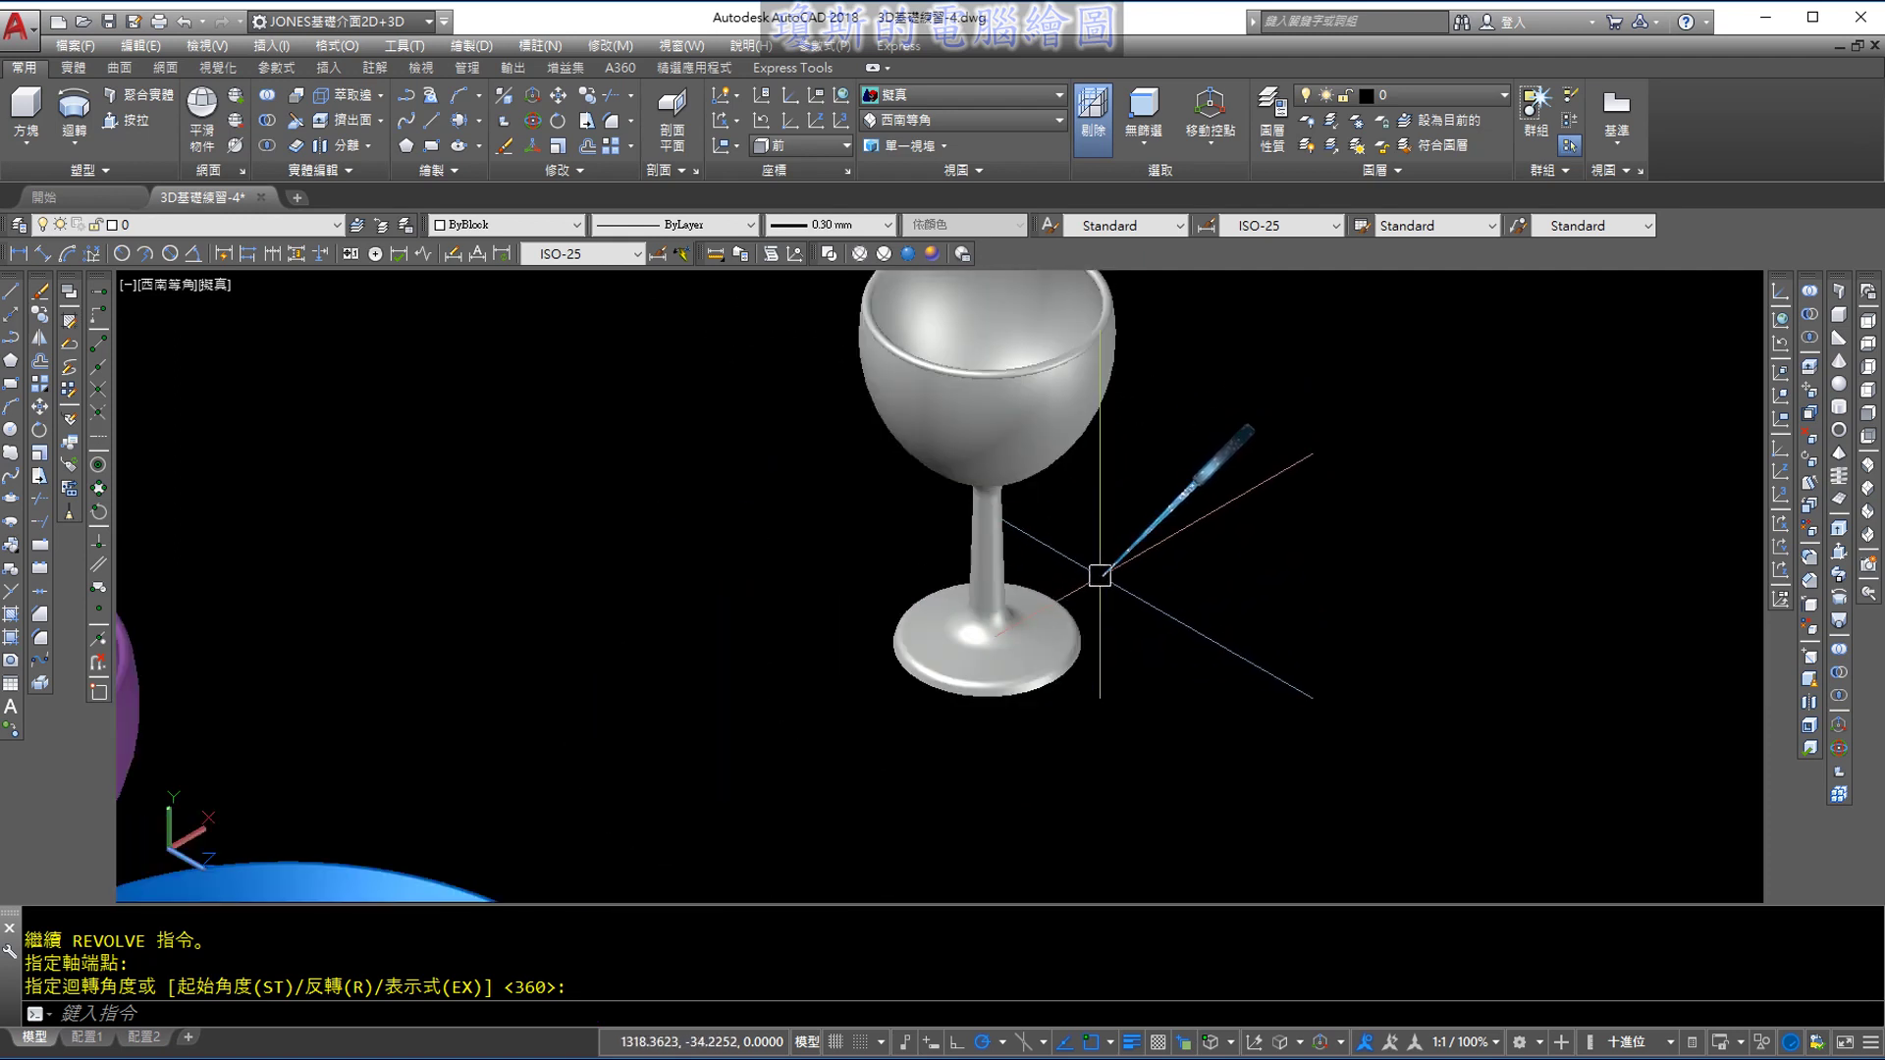
{"action": "mouse_move", "coordinate": [1211, 568]}
{"action": "middle_mouse_down", "text": "shift"}
{"action": "mouse_move", "coordinate": [1182, 619]}
{"action": "mouse_move", "coordinate": [1093, 497]}
{"action": "mouse_move", "coordinate": [1120, 631]}
{"action": "middle_mouse_up", "text": "shift"}
{"action": "scroll", "coordinate": [1124, 608], "scroll_direction": "down", "scroll_amount": 3}
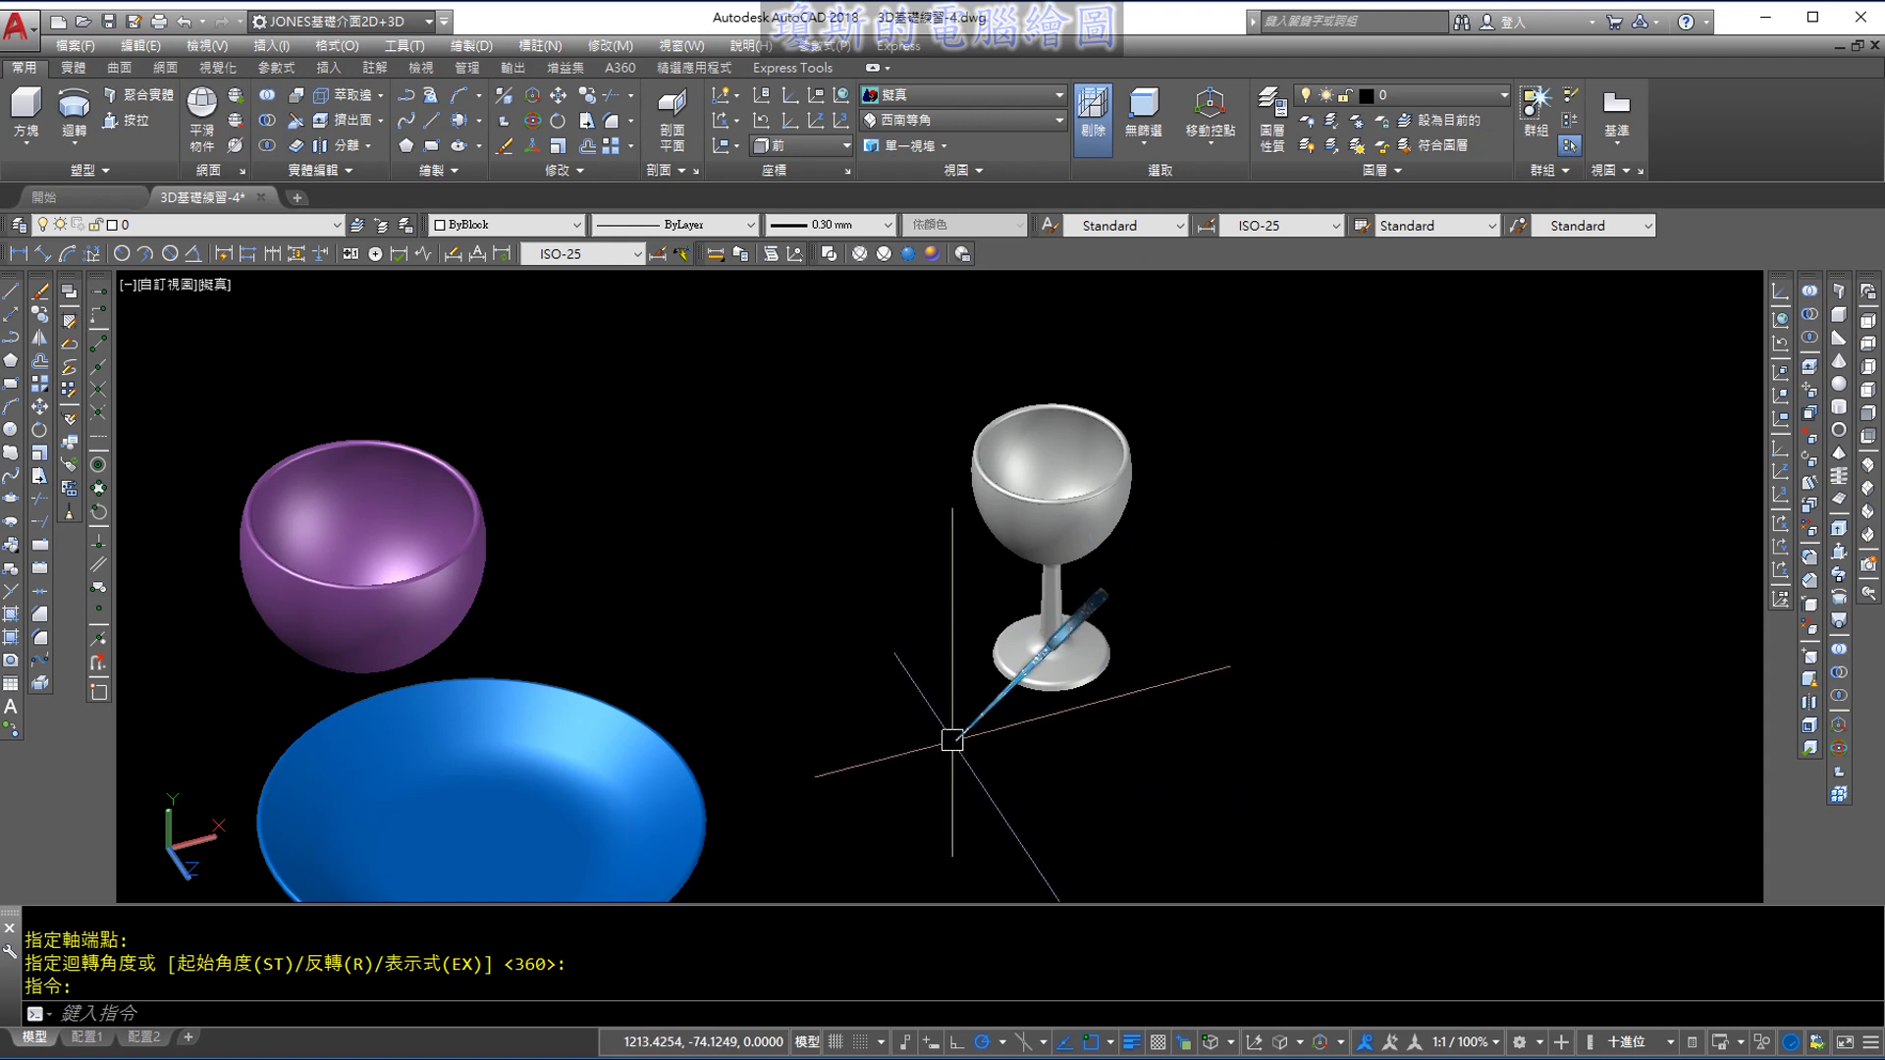
{"action": "middle_click_drag", "start_coordinate": [951, 740], "coordinate": [1103, 684]}
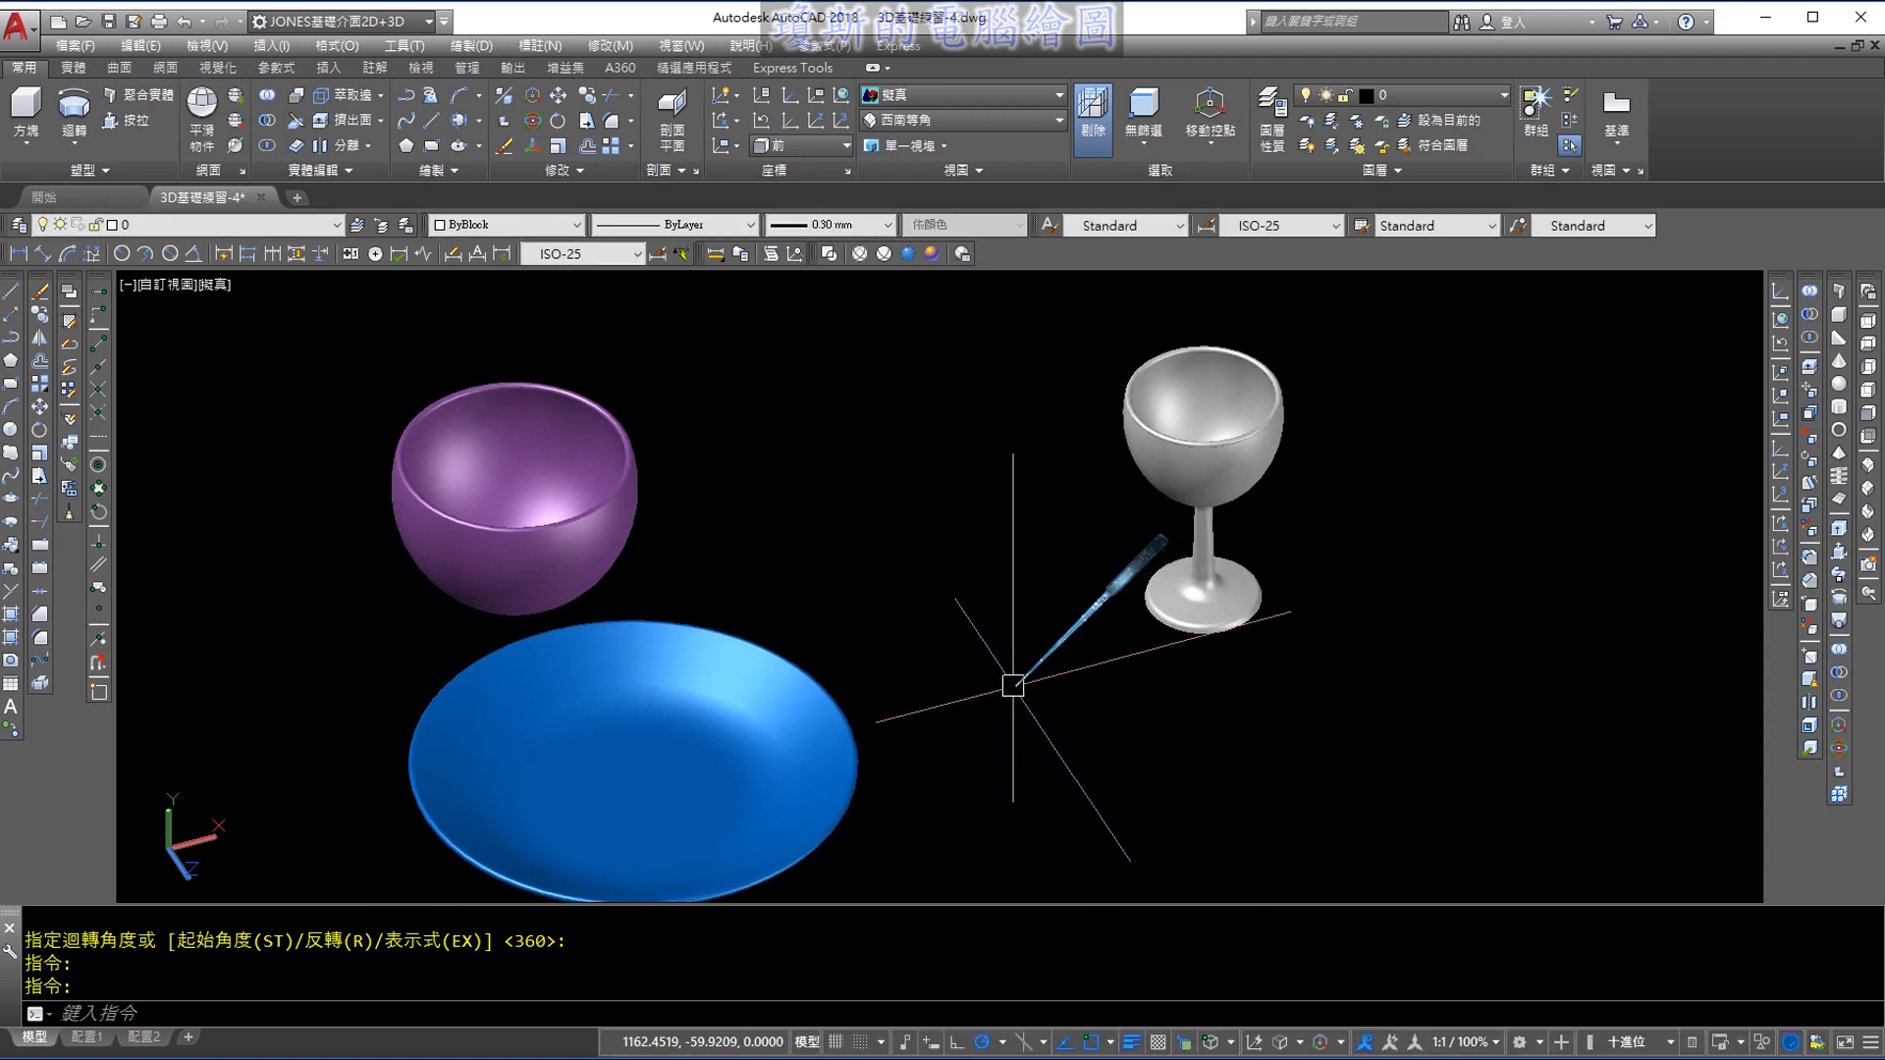